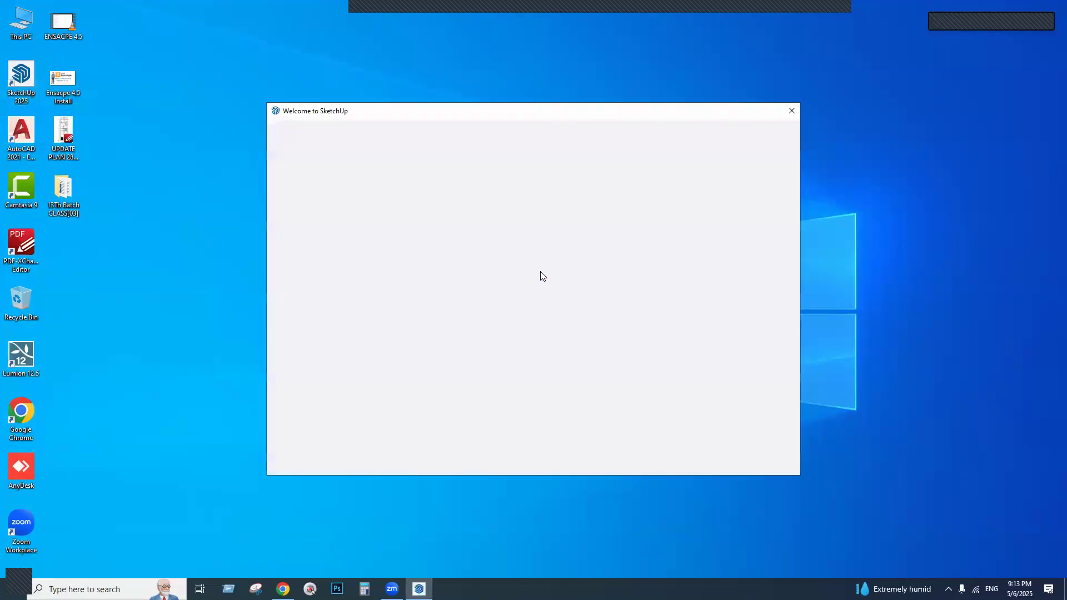
# - Start a new model from a template in the welcome window
pyautogui.click(421, 210)
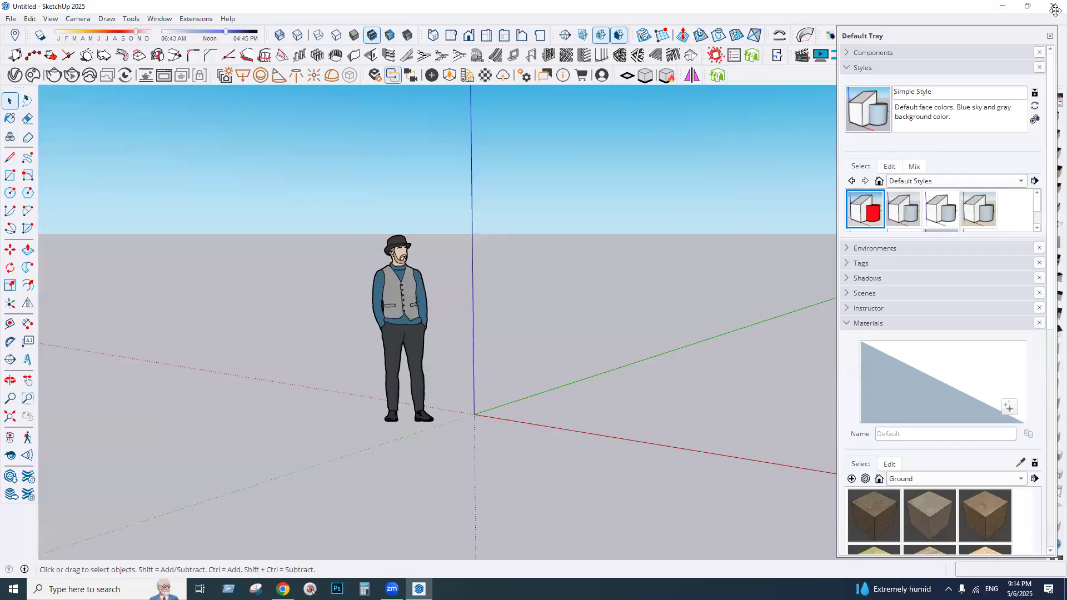
# - Examine the file types offered for saving the untitled model, leaving it unsaved
pyautogui.click(10, 18)
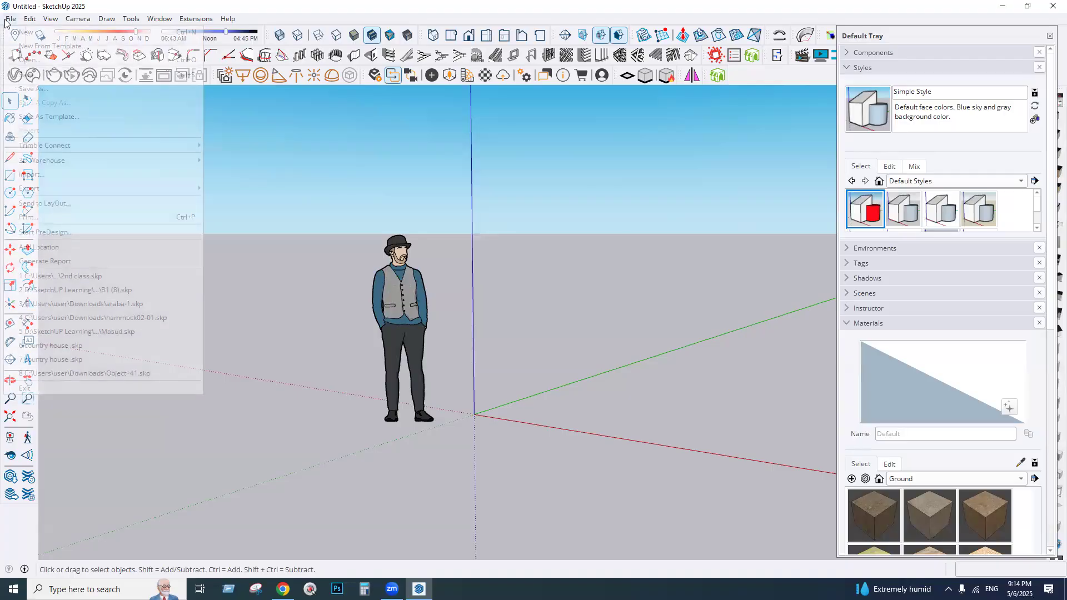
pyautogui.click(62, 93)
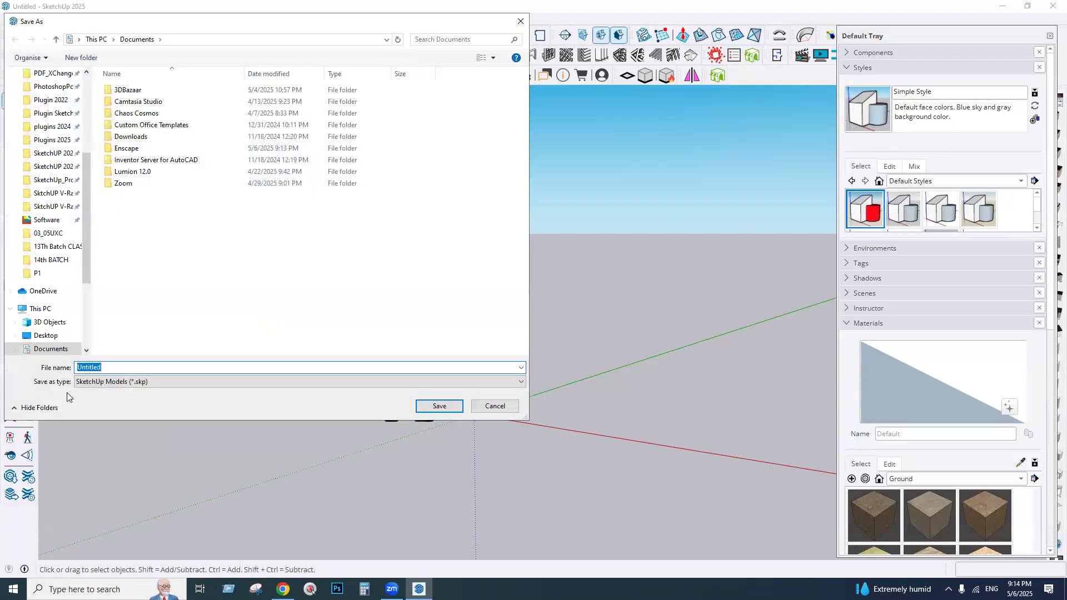
pyautogui.click(134, 383)
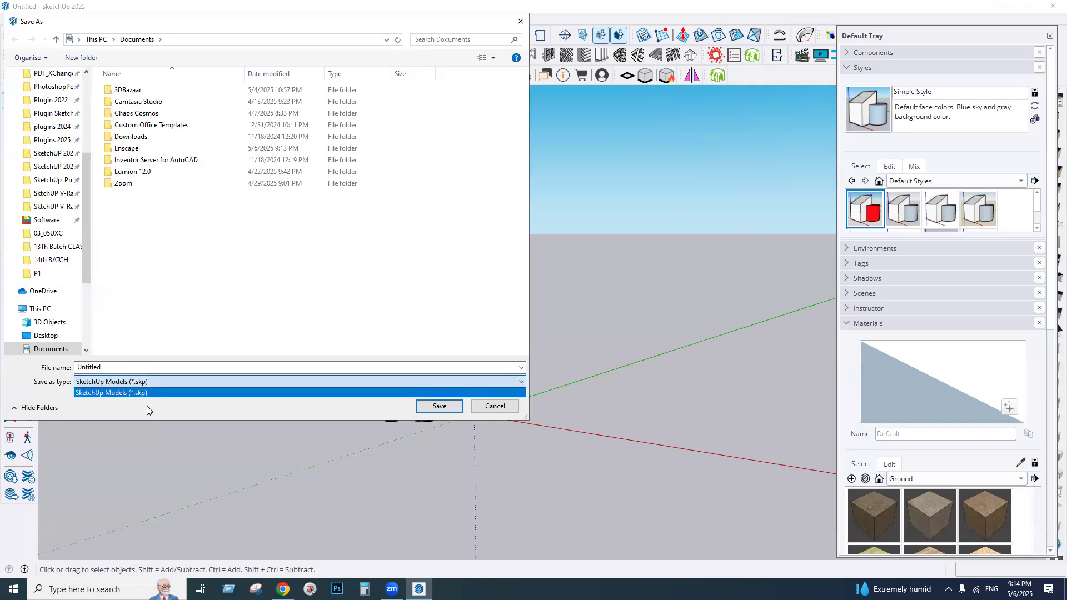
pyautogui.click(147, 406)
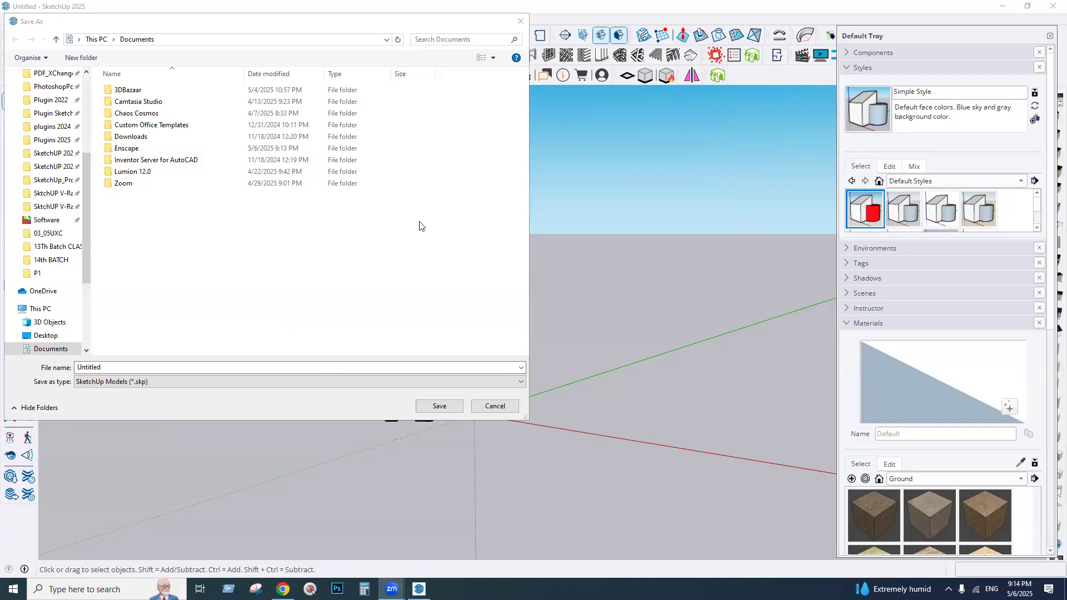
pyautogui.click(616, 369)
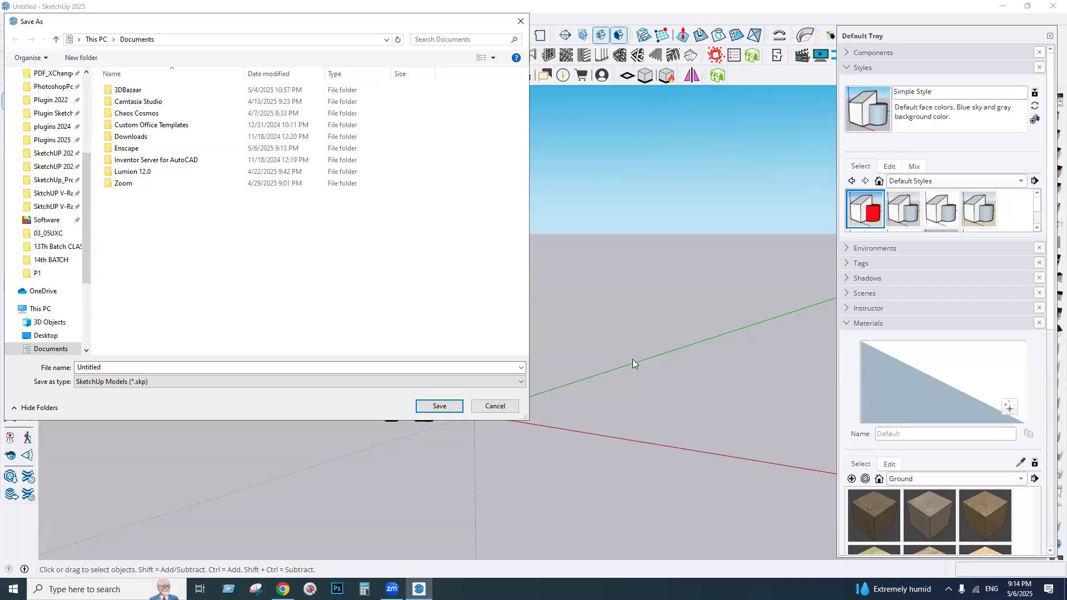
pyautogui.click(240, 380)
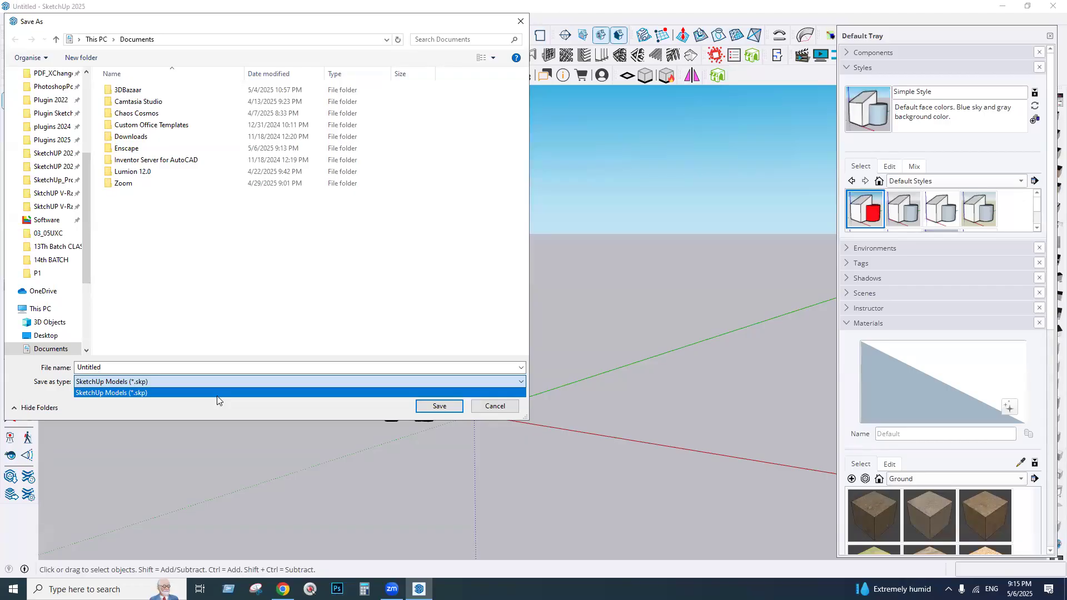
pyautogui.click(520, 23)
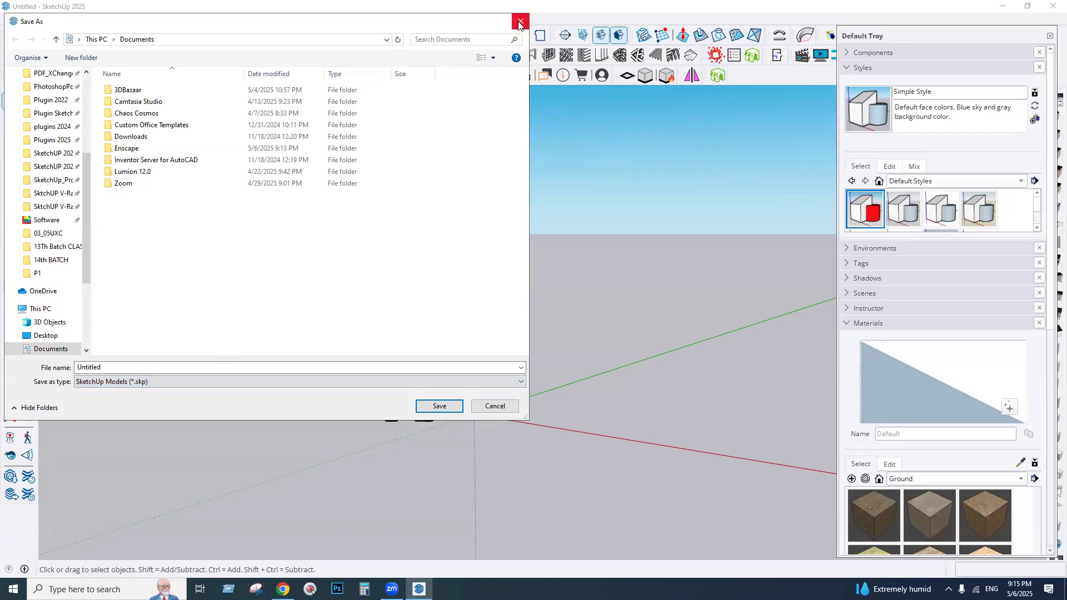
pyautogui.click(520, 23)
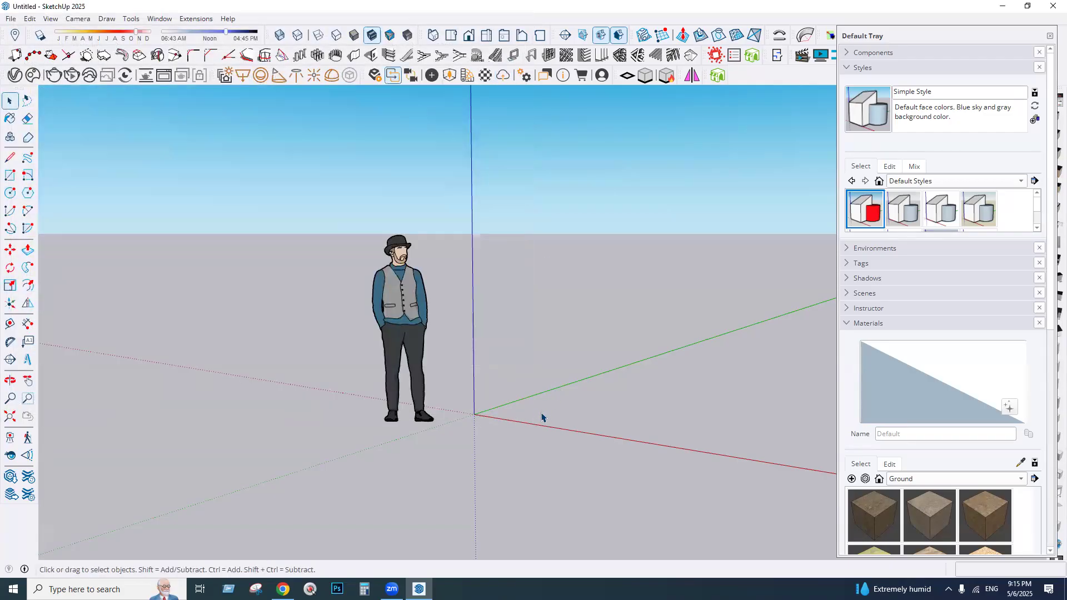
# - Close the default tray and draw a rectangle on the ground plane starting at the origin
pyautogui.click(1049, 37)
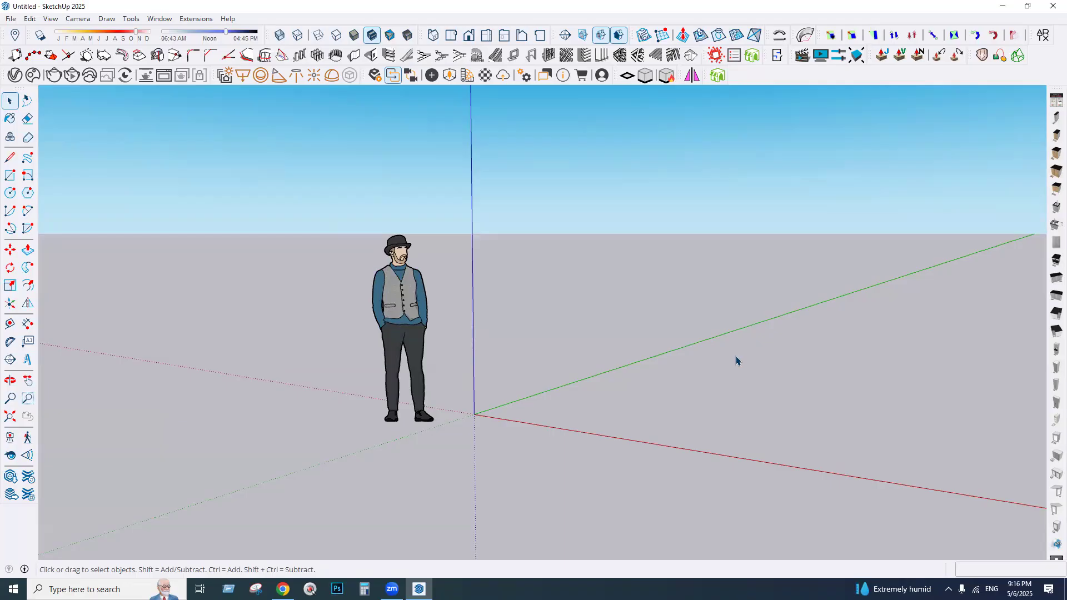
pyautogui.moveTo(518, 475); pyautogui.dragTo(546, 380, button='middle')
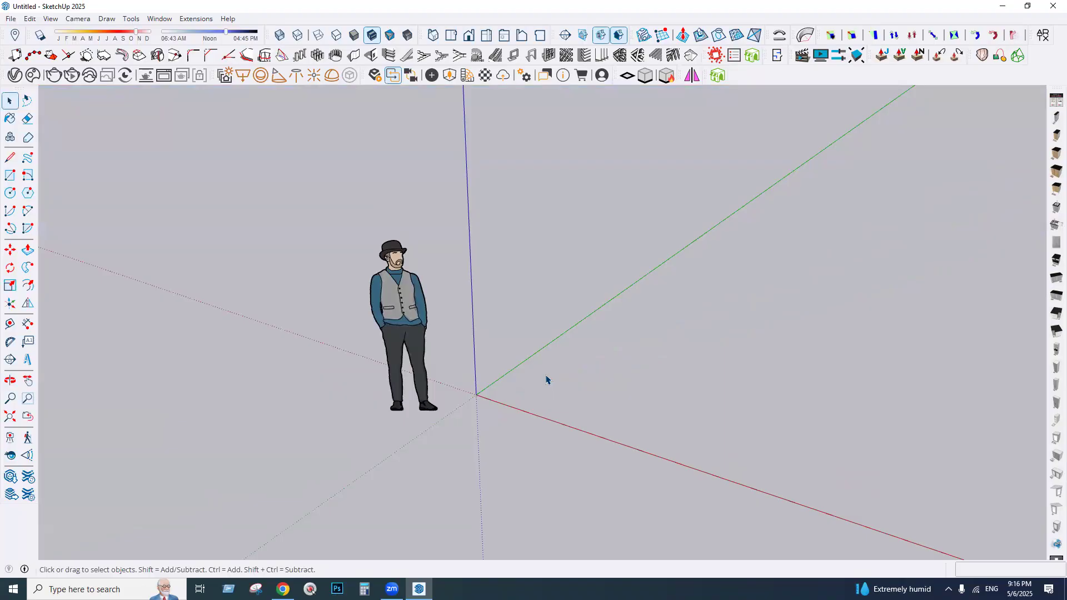
pyautogui.click(10, 176)
pyautogui.click(476, 394)
pyautogui.click(711, 359)
# - Turn the rectangle's face and its edges into a group
pyautogui.click(10, 101)
pyautogui.doubleClick(581, 379)
pyautogui.rightClick(582, 377)
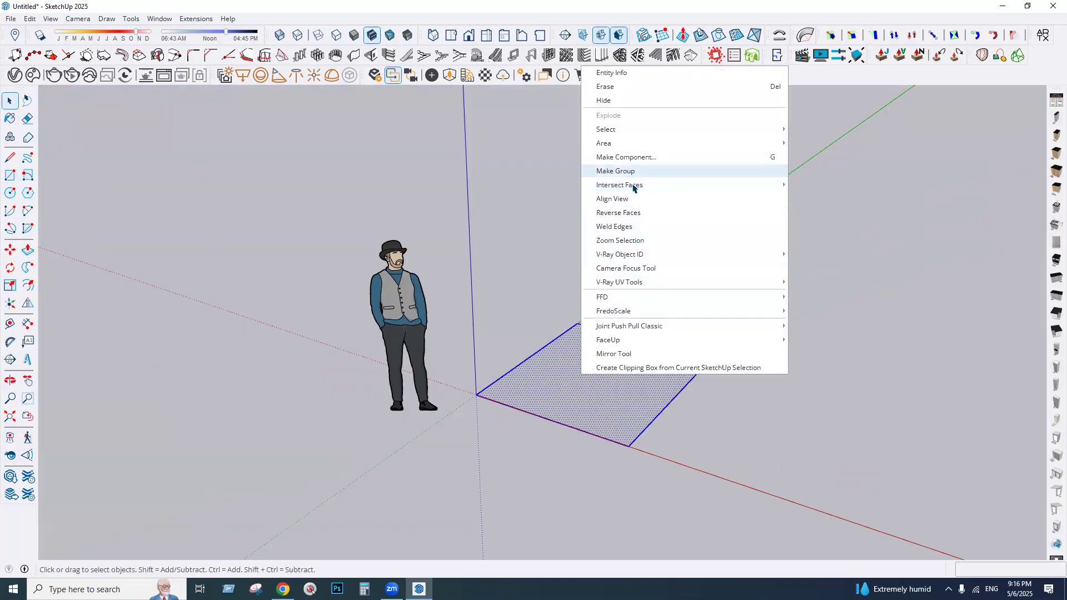
pyautogui.click(617, 171)
# - Push/pull the face inside the group upward into a box about 3' high, then leave the group
pyautogui.doubleClick(592, 383)
pyautogui.click(28, 250)
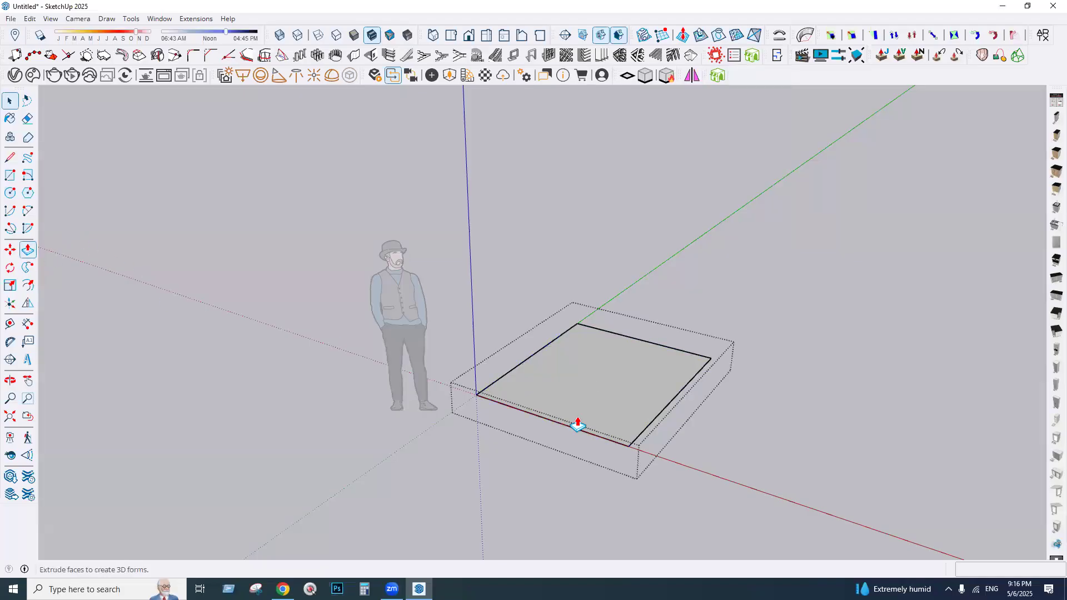
pyautogui.click(582, 356)
pyautogui.click(584, 285)
pyautogui.click(9, 102)
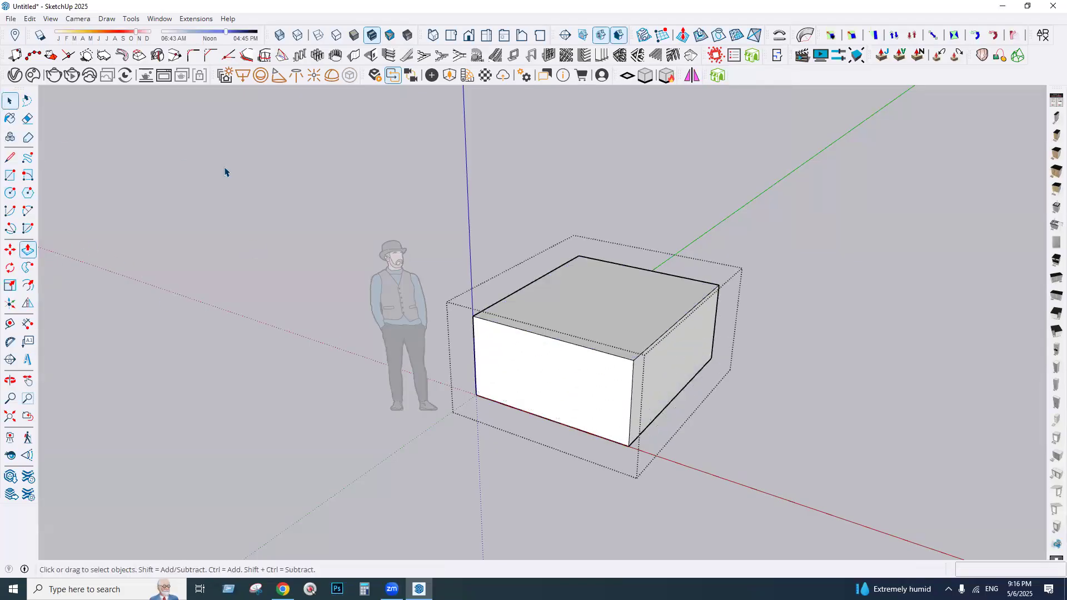
pyautogui.click(225, 172)
# - Convert the box group into a component, keeping the default definition name and options
pyautogui.click(591, 357)
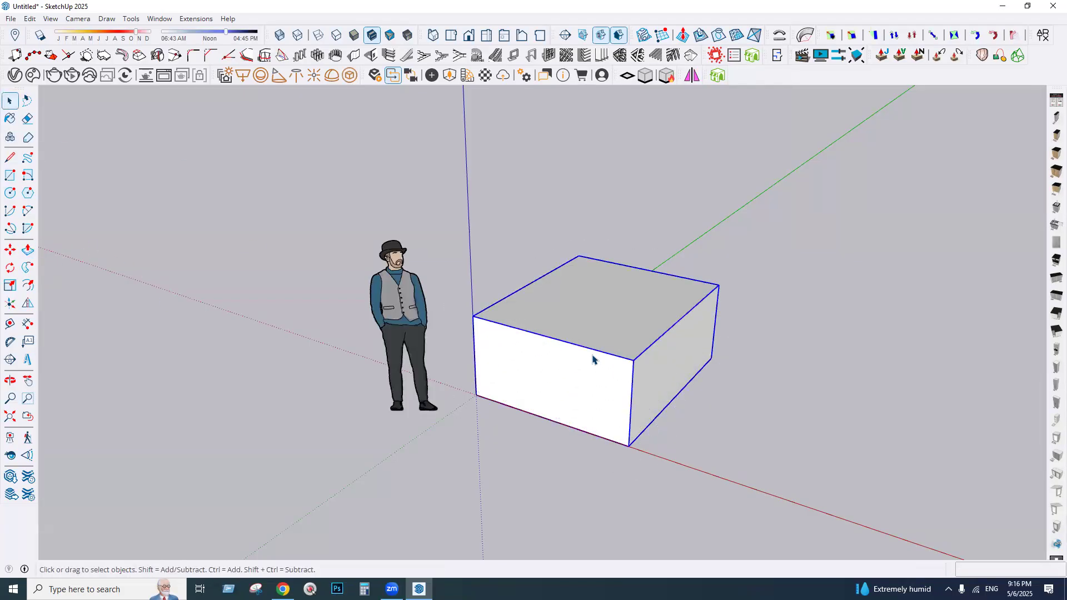
pyautogui.rightClick(575, 308)
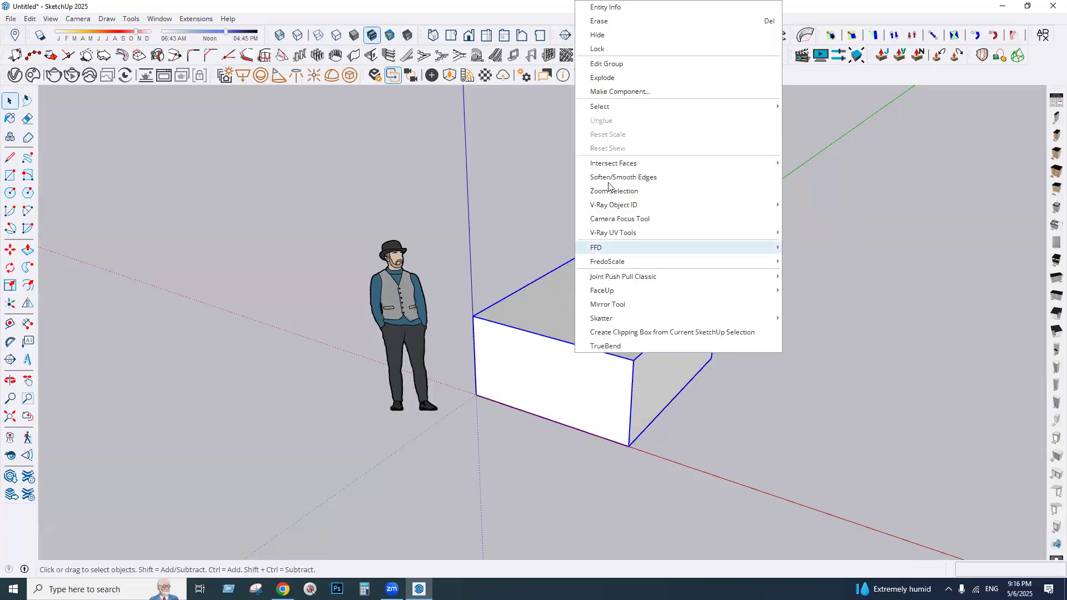
pyautogui.click(617, 93)
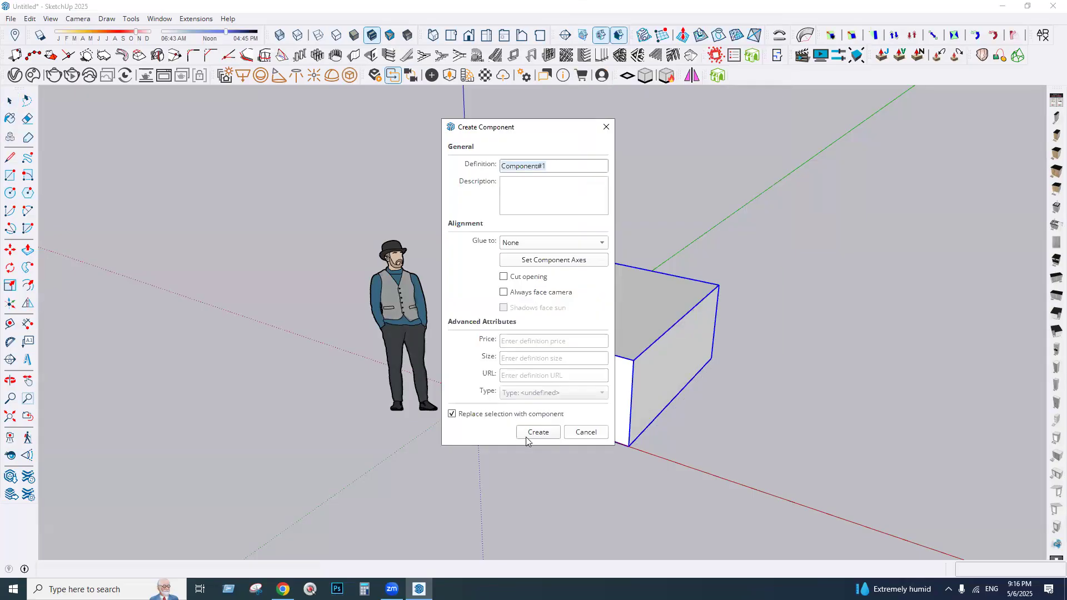
pyautogui.click(526, 435)
pyautogui.click(759, 398)
# - Copy the box component directly on top of itself and repeat it as a vertical array of 10 copies (10x)
pyautogui.click(590, 401)
pyautogui.click(10, 250)
pyautogui.click(629, 445)
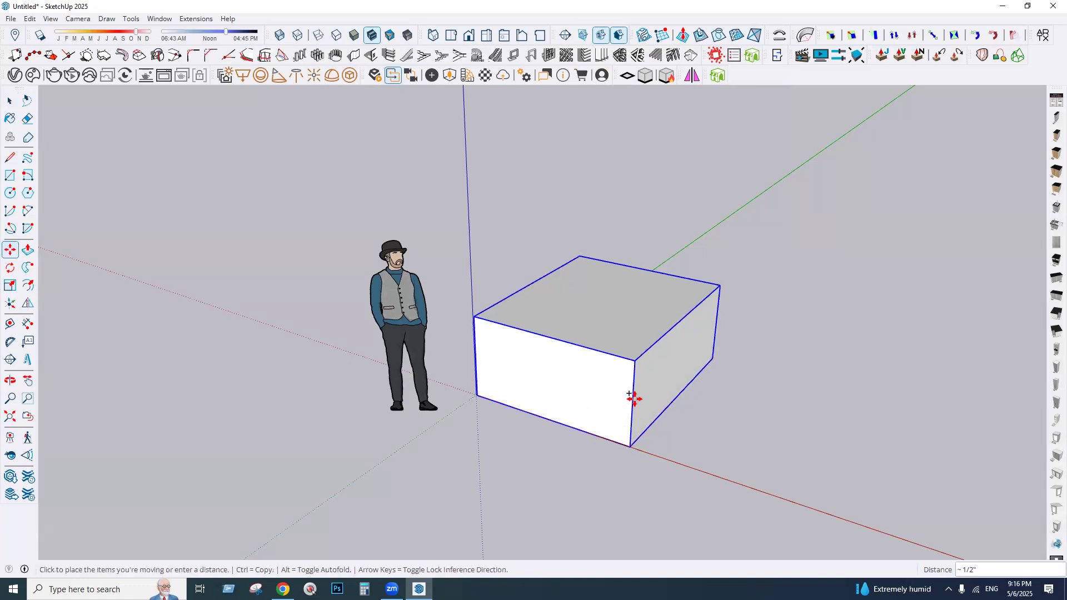
pyautogui.press('ctrl')
pyautogui.click(636, 359)
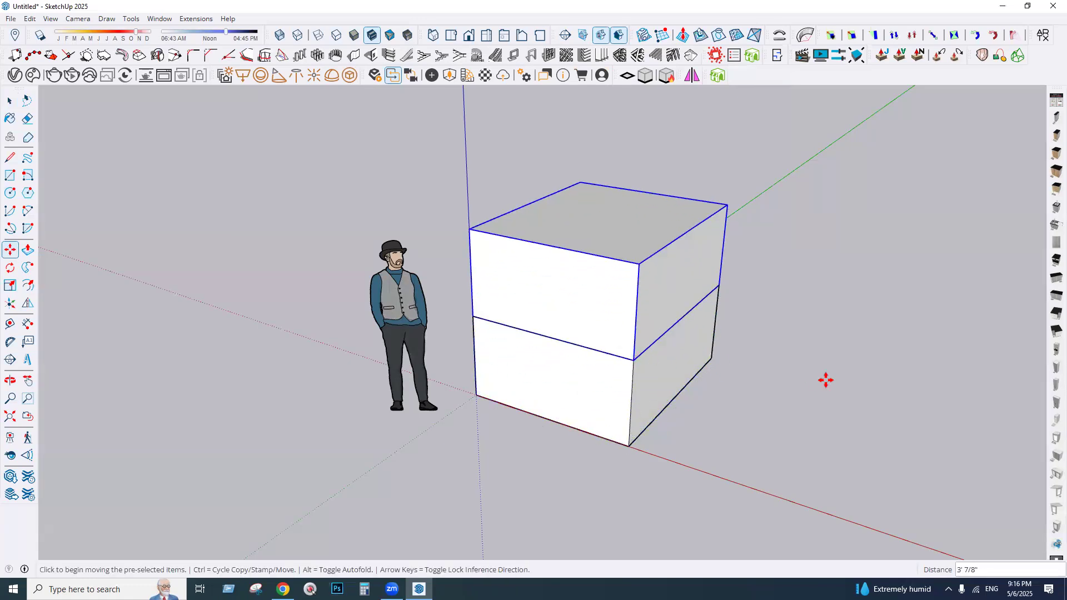
pyautogui.write('10x')
pyautogui.press('Return')
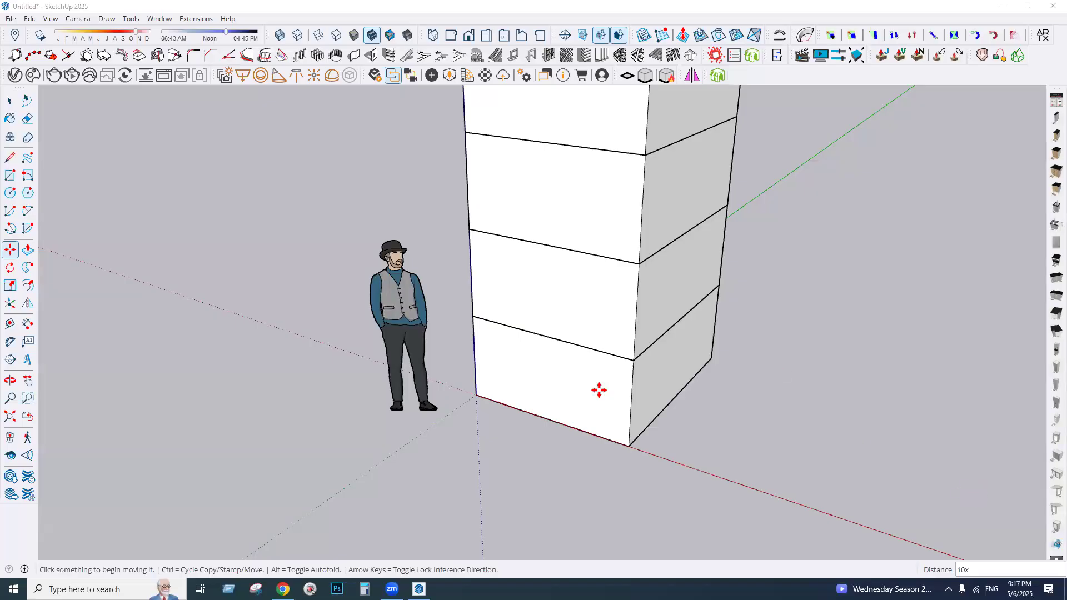
pyautogui.click(10, 101)
pyautogui.scroll(-1, 266, 415)
pyautogui.scroll(-5, 389, 449)
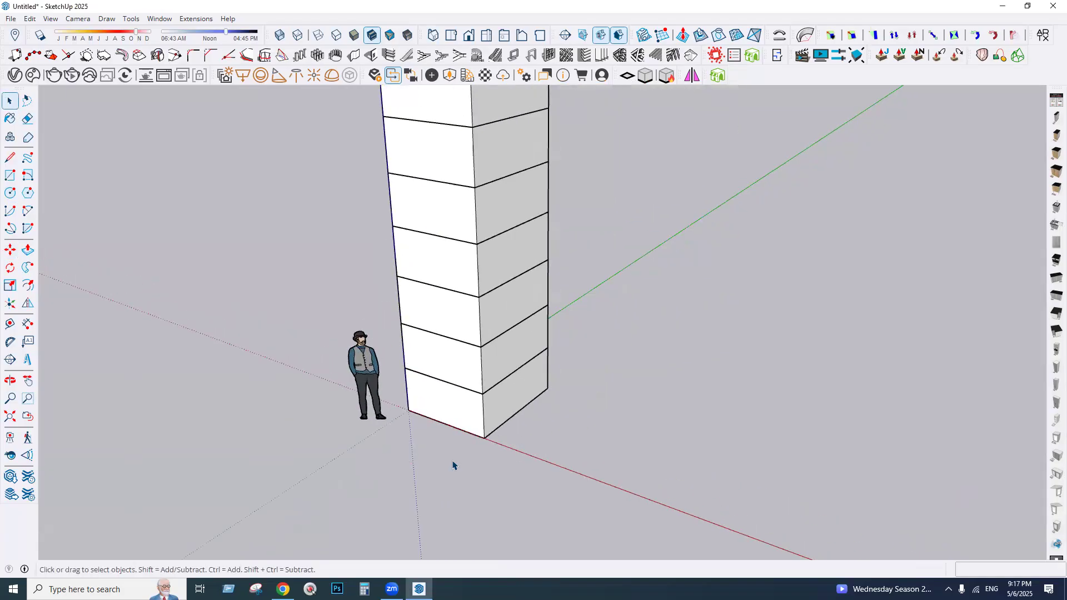
pyautogui.moveTo(468, 429); pyautogui.dragTo(408, 345, button='middle')
pyautogui.scroll(3, 409, 345)
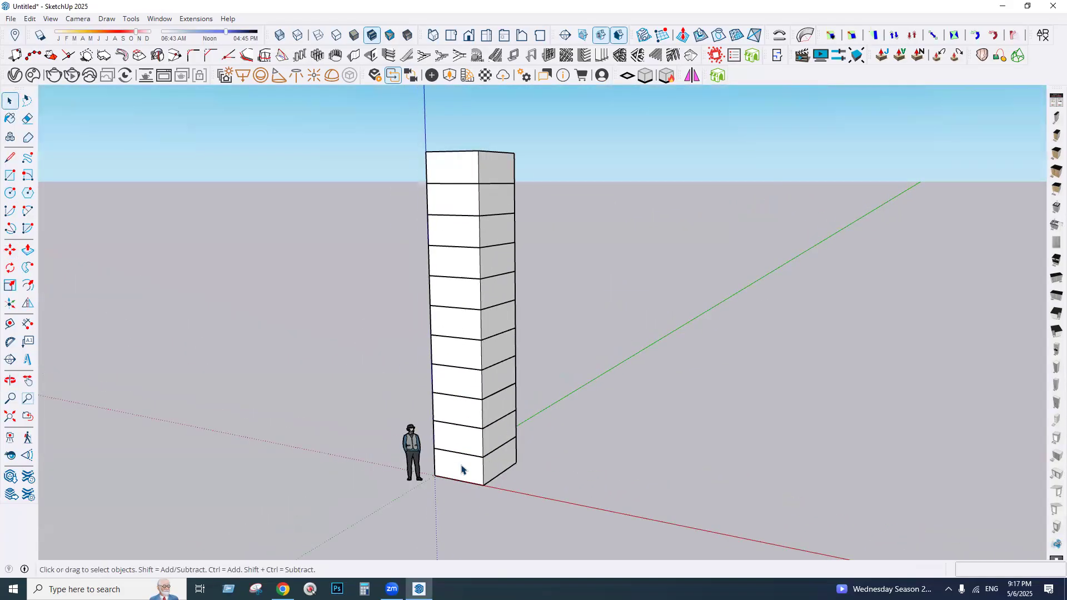
pyautogui.scroll(2, 472, 474)
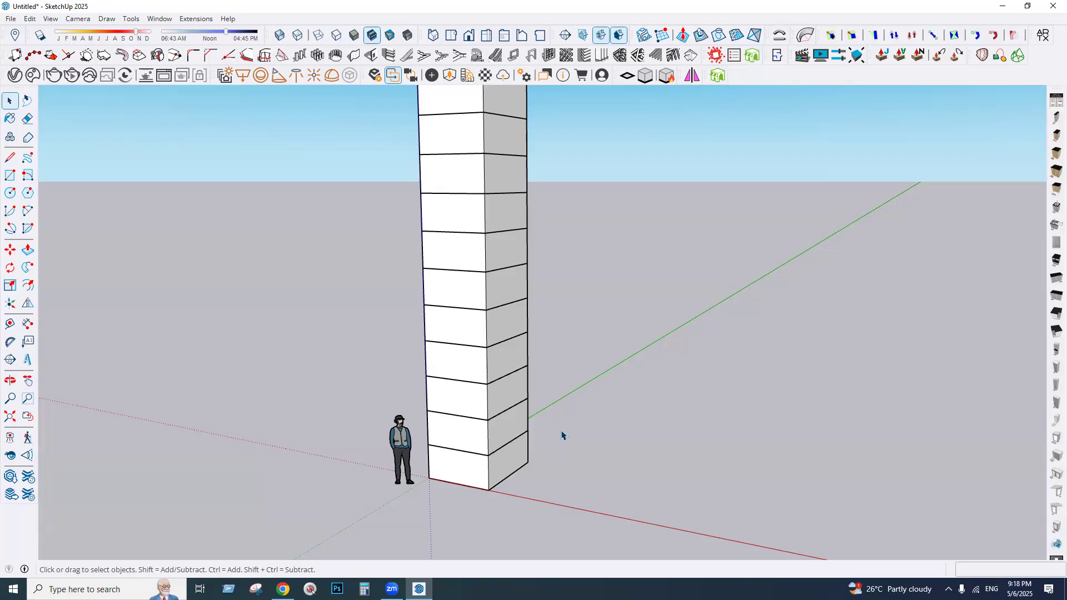
pyautogui.scroll(-3, 392, 511)
pyautogui.moveTo(567, 182); pyautogui.dragTo(439, 455)
pyautogui.press('Delete')
pyautogui.scroll(2, 453, 473)
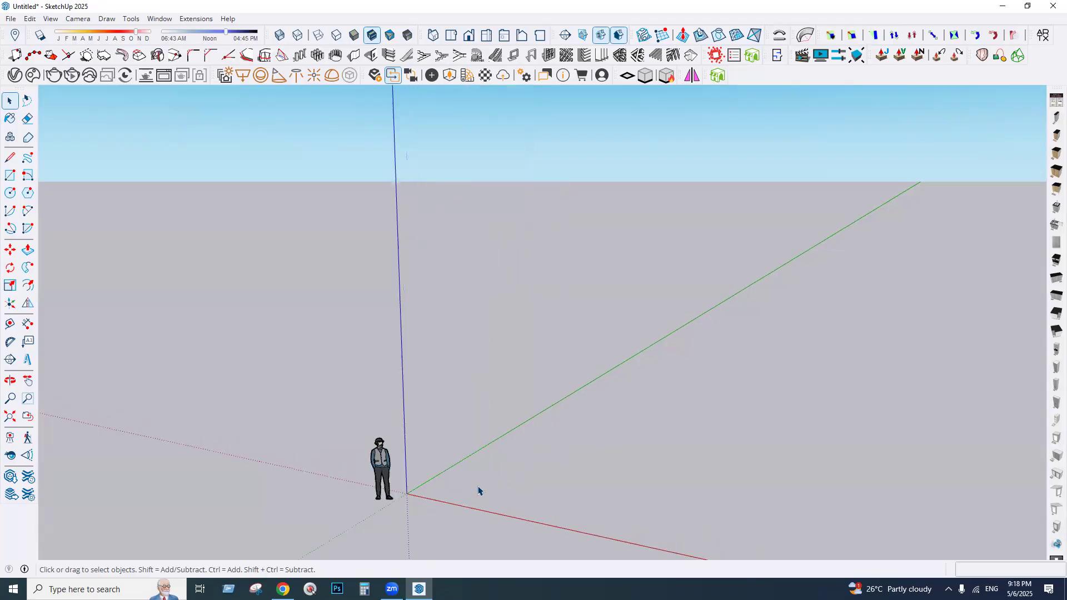
pyautogui.hotkey('ctrl', 'z')
# - Delete all stacked copies above the bottom box, keeping only the box on the ground
pyautogui.moveTo(563, 114); pyautogui.dragTo(396, 454)
pyautogui.click(444, 453)
pyautogui.press('Delete')
pyautogui.moveTo(585, 118); pyautogui.dragTo(340, 418)
pyautogui.press('Delete')
# - Copy the remaining box along the green axis so the copy sits flush against its back end
pyautogui.click(439, 486)
pyautogui.moveTo(406, 507); pyautogui.dragTo(405, 514, button='middle')
pyautogui.click(10, 250)
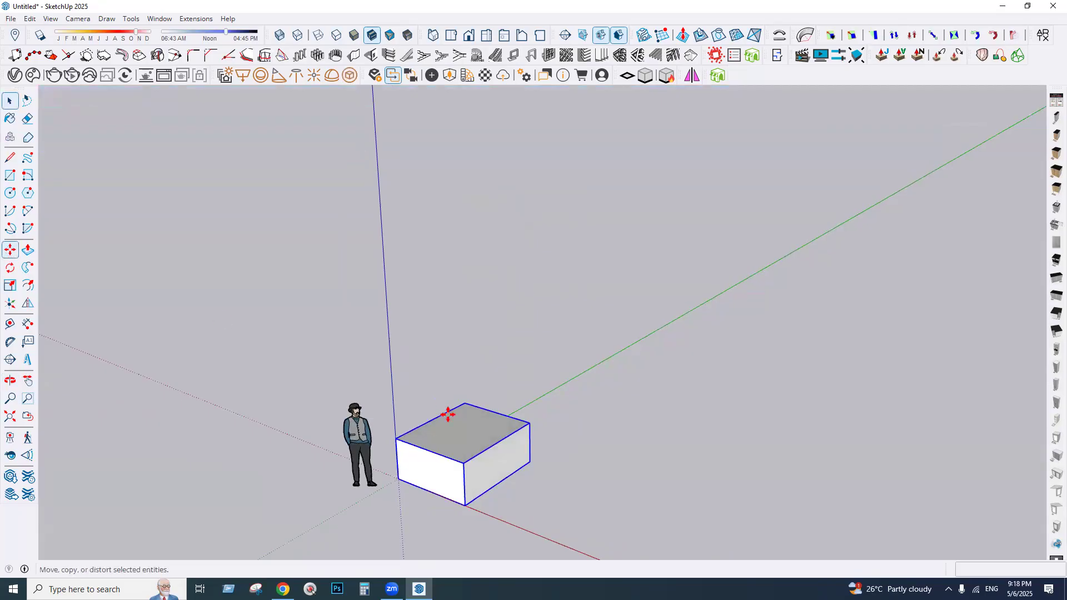
pyautogui.click(468, 457)
pyautogui.press('ctrl')
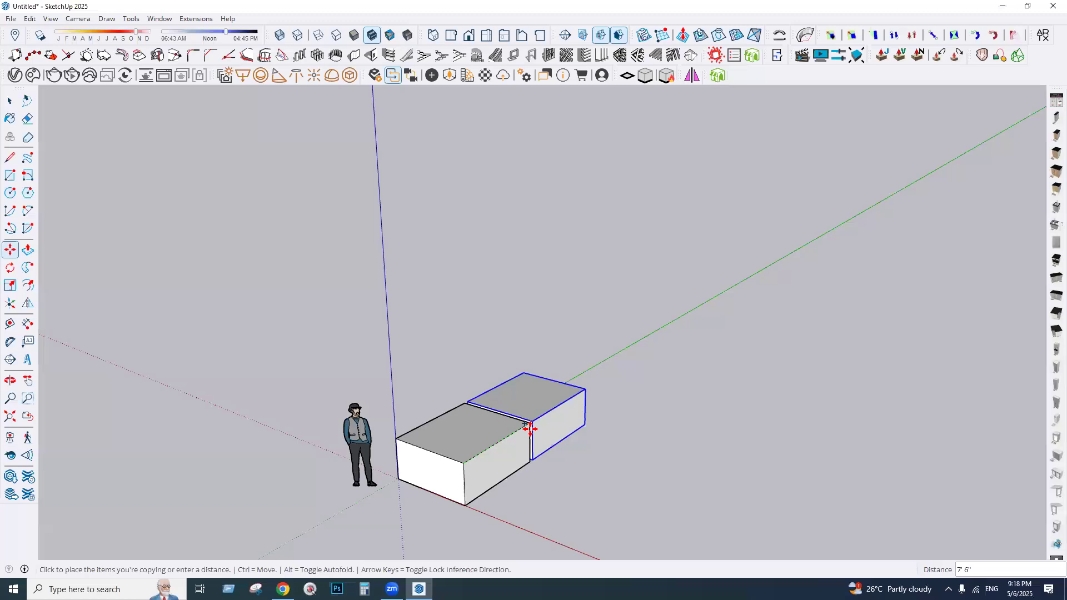
pyautogui.click(531, 425)
pyautogui.click(529, 424)
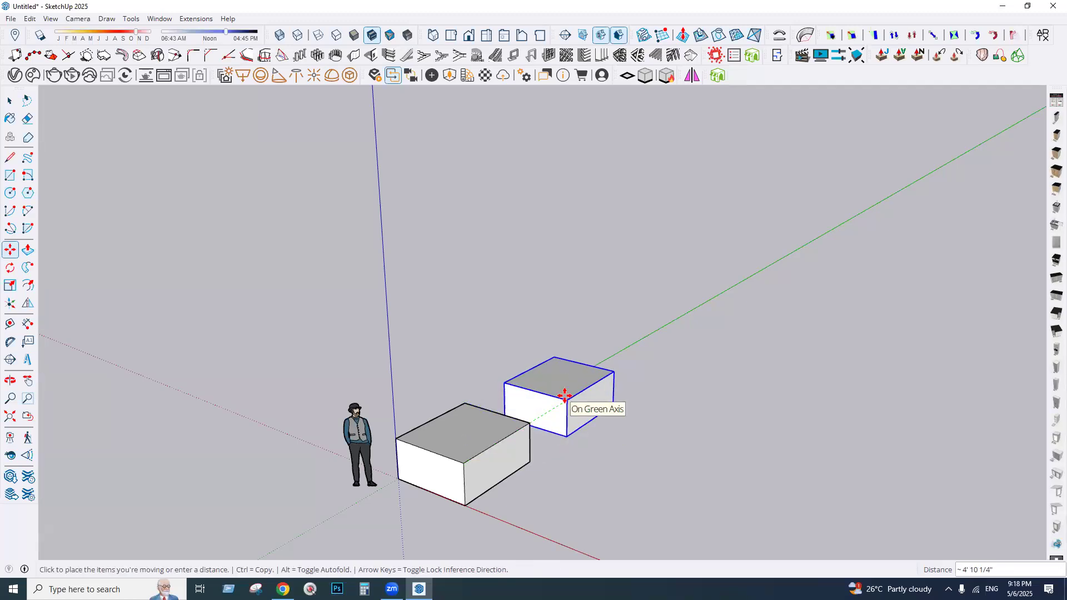
pyautogui.write('2')
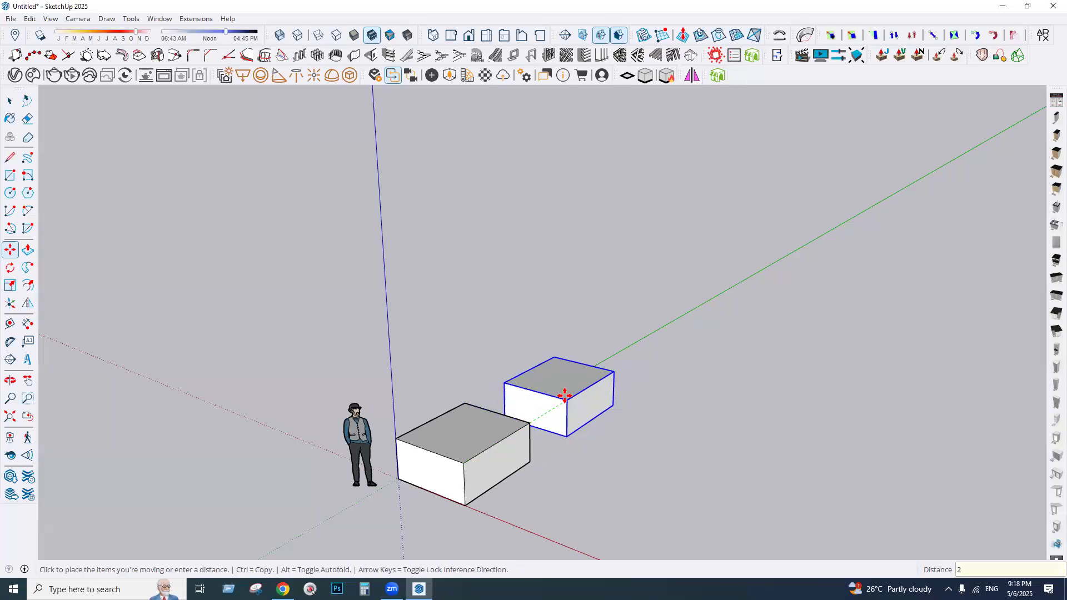
pyautogui.press('Return')
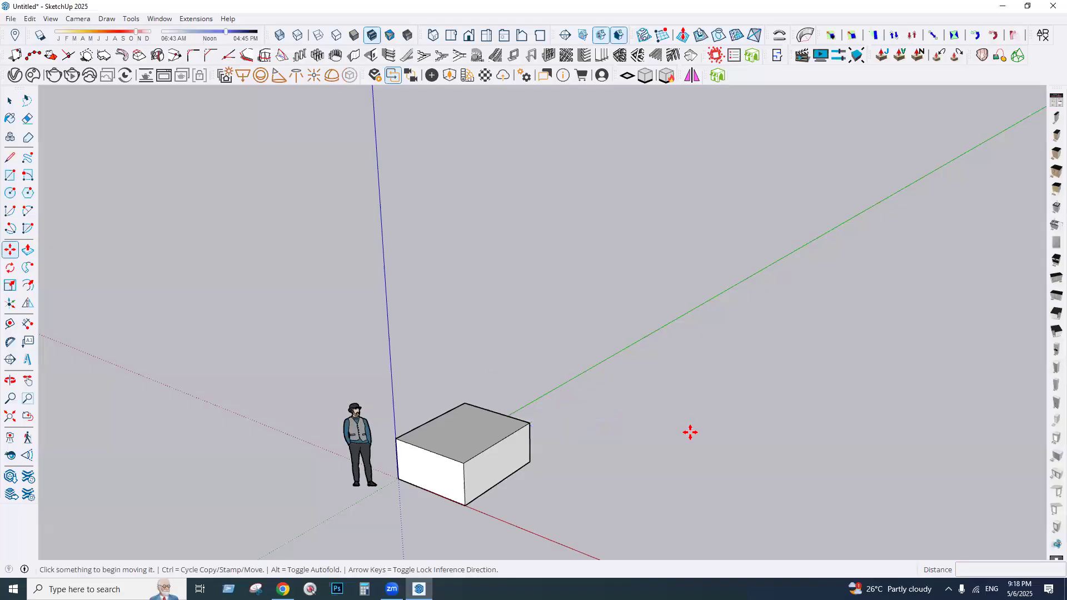
pyautogui.hotkey('ctrl', 'z')
# - Move the copied box 20' along the green axis, away from the original
pyautogui.click(10, 102)
pyautogui.click(554, 428)
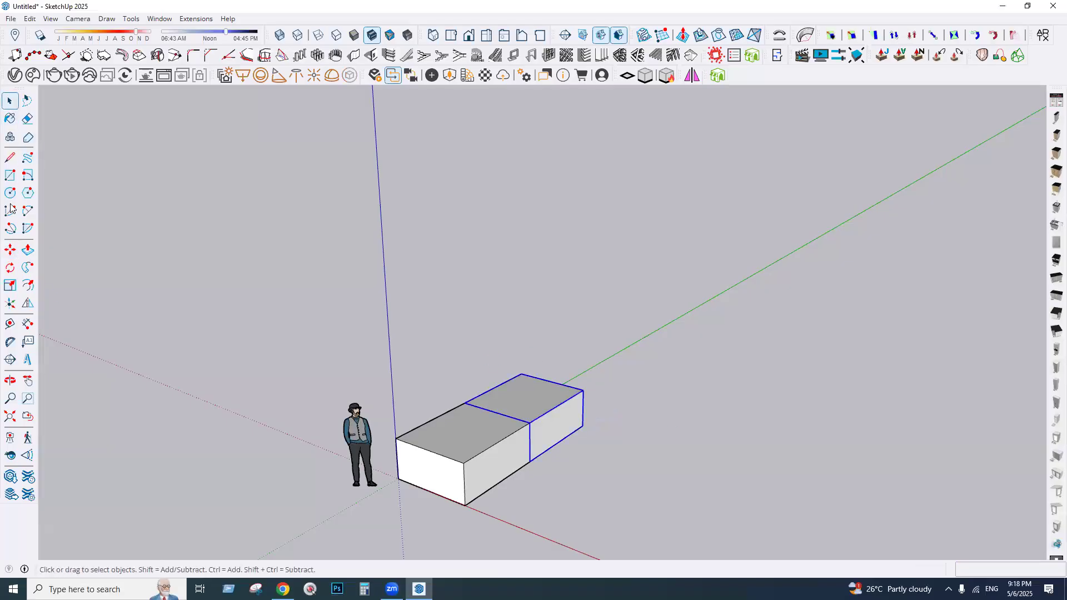
pyautogui.press('m')
pyautogui.click(529, 422)
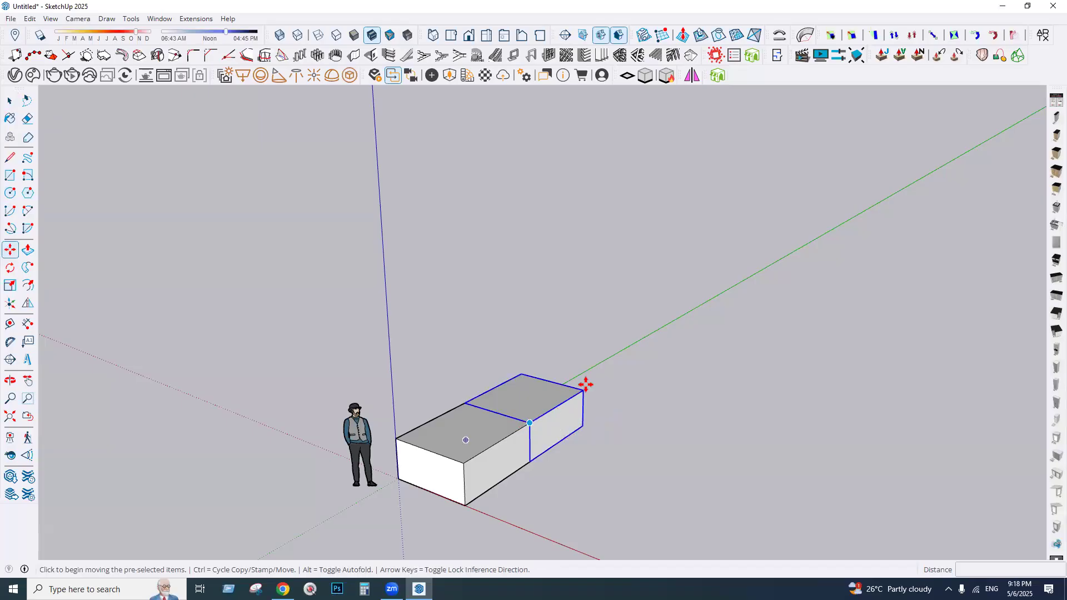
pyautogui.write('2')
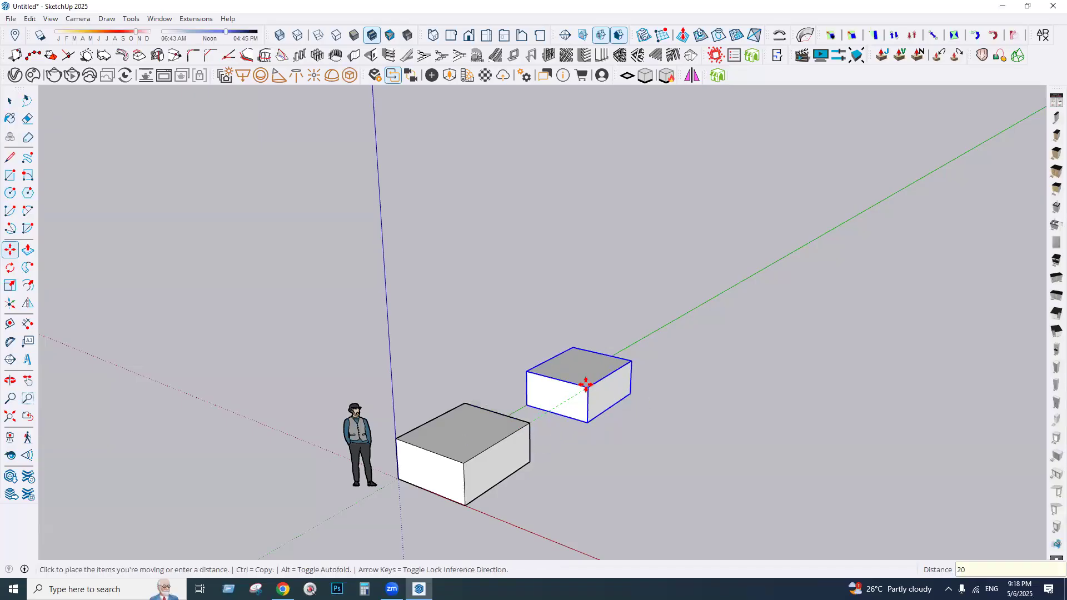
pyautogui.write('0')
pyautogui.press('Return')
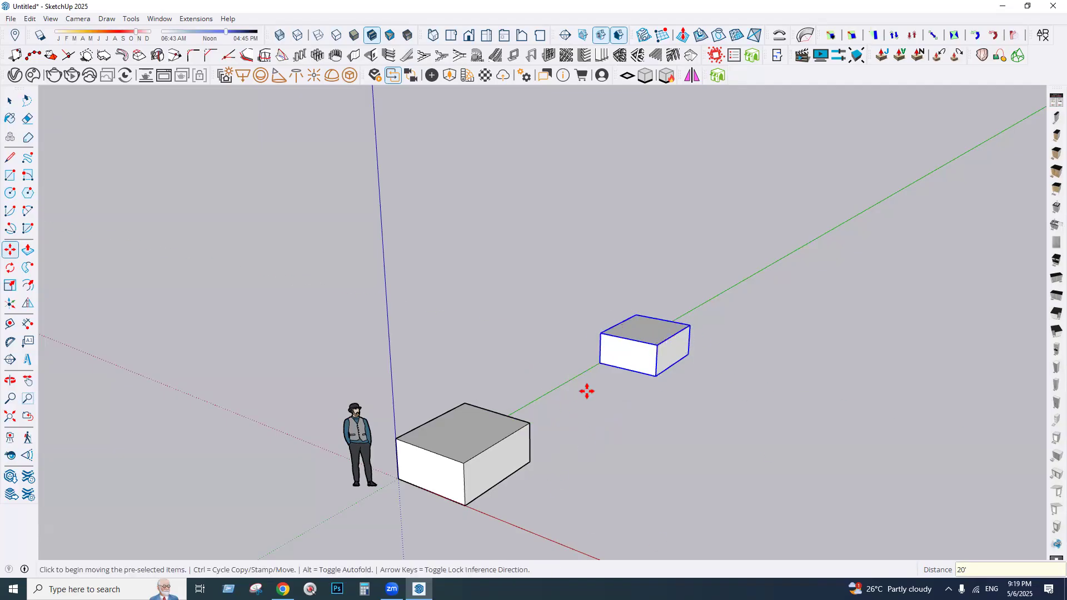
# - Copy the far box about 27' further along the green axis and repeat it as a linear array of 10 copies (10x)
pyautogui.click(10, 118)
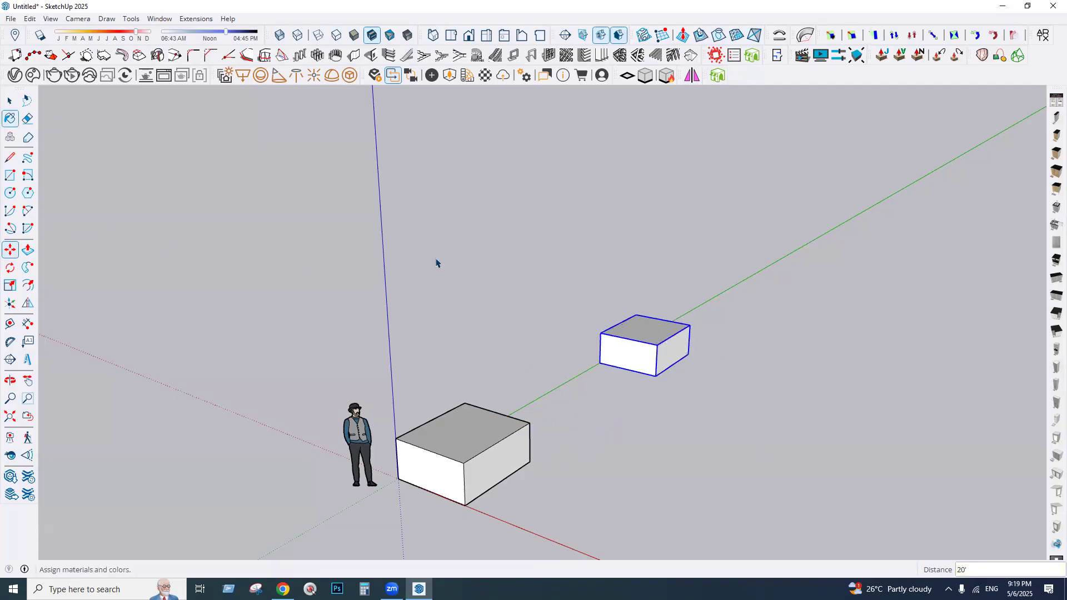
pyautogui.press('space')
pyautogui.click(10, 250)
pyautogui.click(572, 394)
pyautogui.press('ctrl')
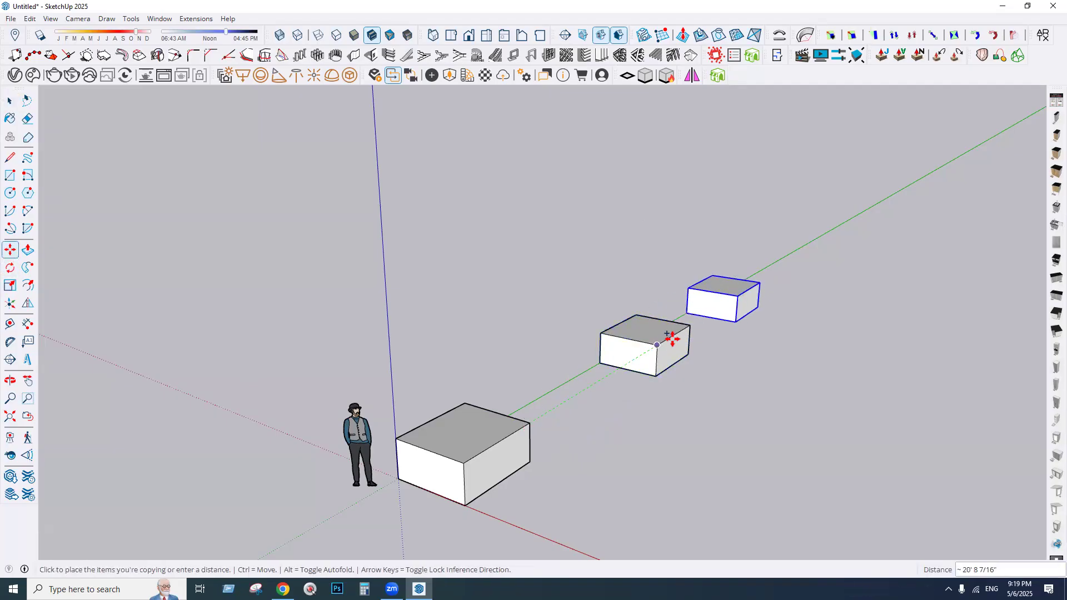
pyautogui.click(691, 328)
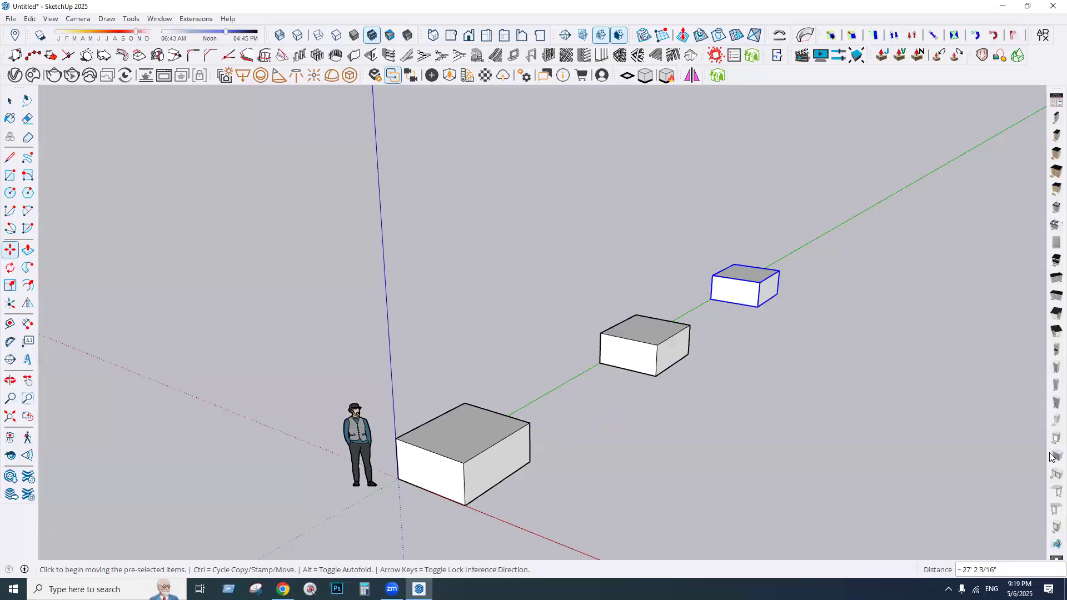
pyautogui.write('10x')
pyautogui.press('Return')
pyautogui.moveTo(666, 429); pyautogui.dragTo(470, 246, button='middle')
pyautogui.moveTo(311, 428); pyautogui.dragTo(988, 575, button='middle')
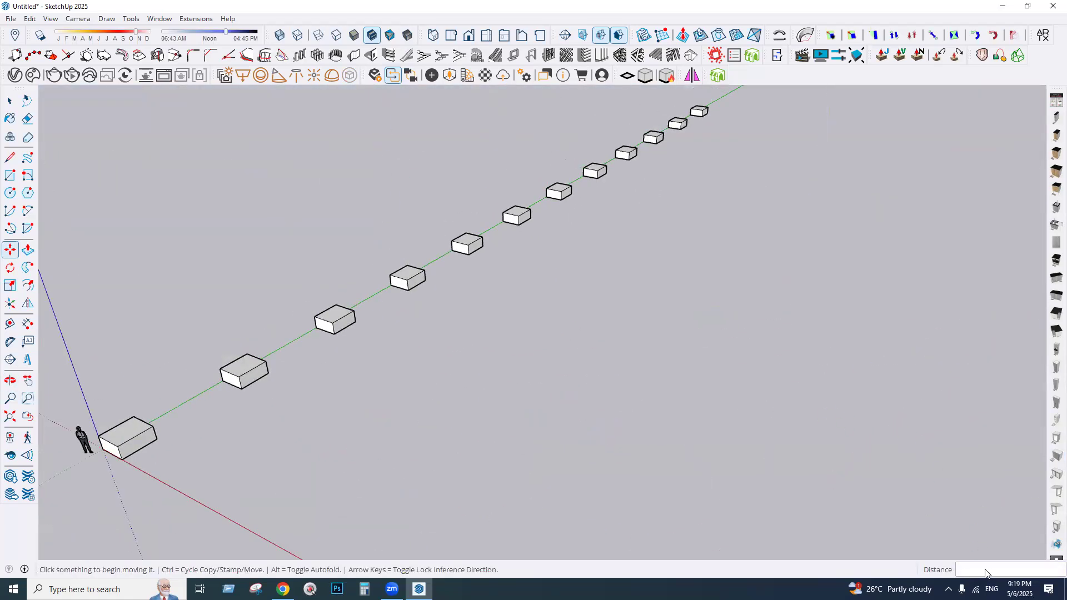
# - Switch to Snipping Tool, capture the full screen and circle the Distance field on the snip with the red pen
pyautogui.click(256, 589)
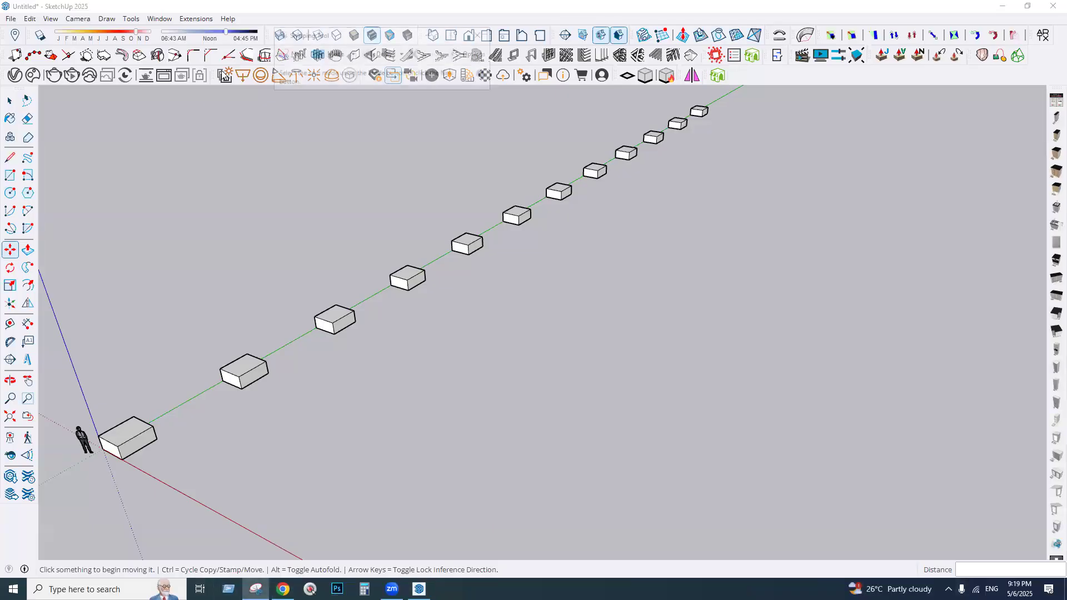
pyautogui.moveTo(1, 0); pyautogui.dragTo(1065, 599)
pyautogui.scroll(-3, 556, 305)
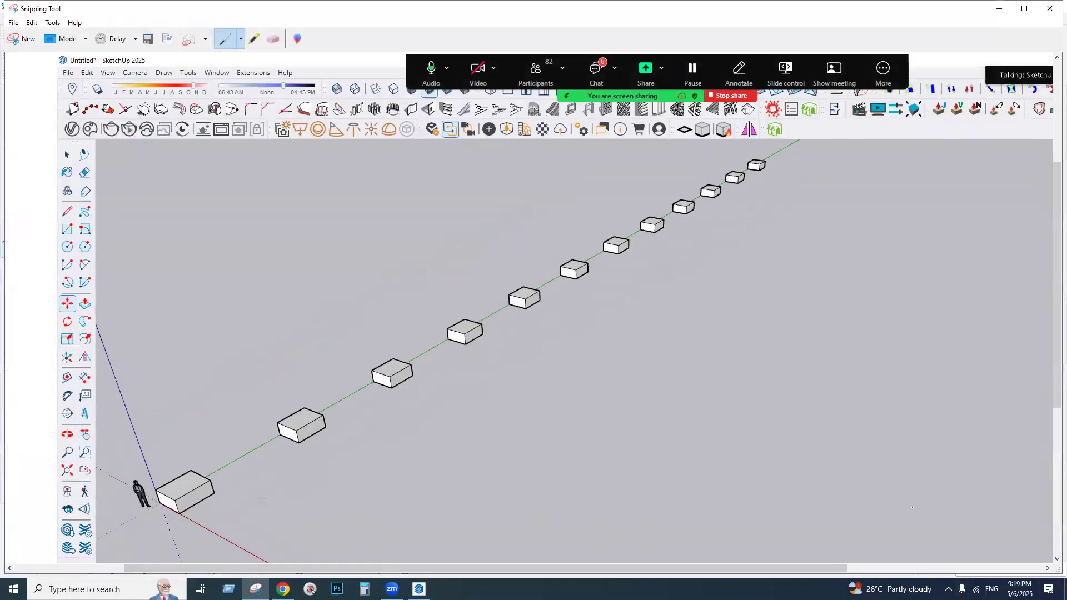
pyautogui.moveTo(1040, 479)
pyautogui.mouseDown()
pyautogui.moveTo(969, 514)
pyautogui.moveTo(968, 459)
pyautogui.mouseUp()
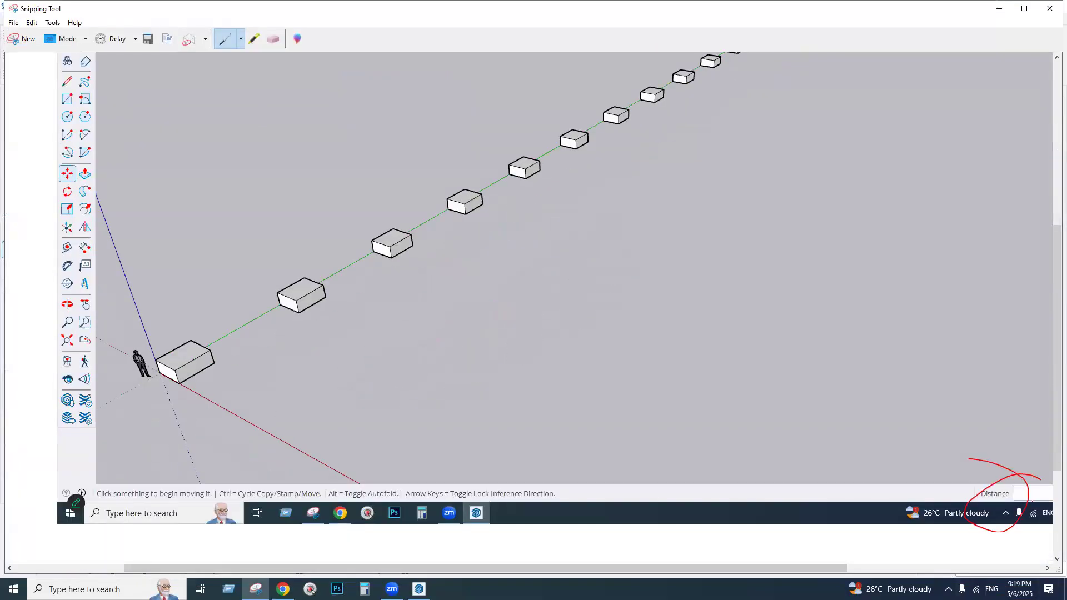
pyautogui.moveTo(1021, 502)
pyautogui.mouseDown()
pyautogui.moveTo(1039, 495)
pyautogui.moveTo(1000, 483)
pyautogui.moveTo(1025, 480)
pyautogui.mouseUp()
# - Close the annotated snip without saving it
pyautogui.doubleClick(238, 13)
pyautogui.click(1042, 116)
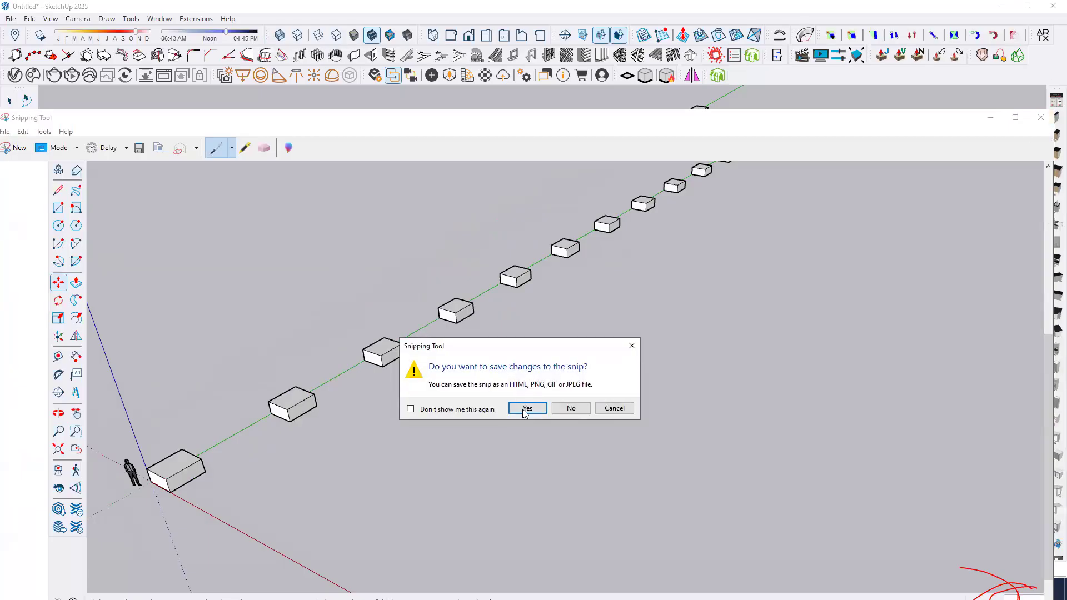
pyautogui.click(567, 407)
# - Delete all the arrayed boxes along the green axis except the two nearest the origin
pyautogui.press('space')
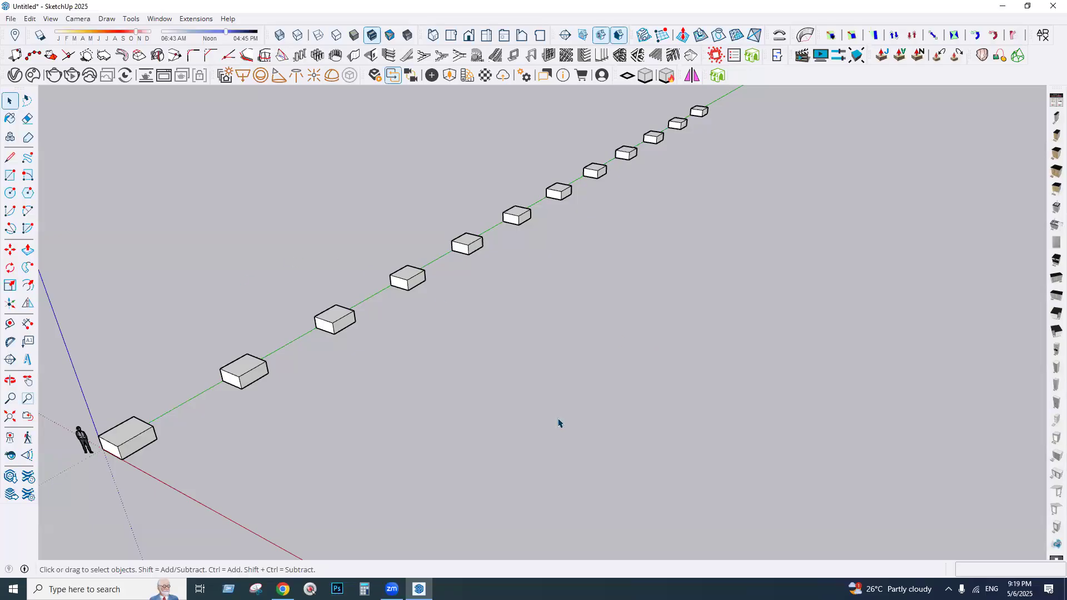
pyautogui.moveTo(746, 107); pyautogui.dragTo(290, 393)
pyautogui.press('Delete')
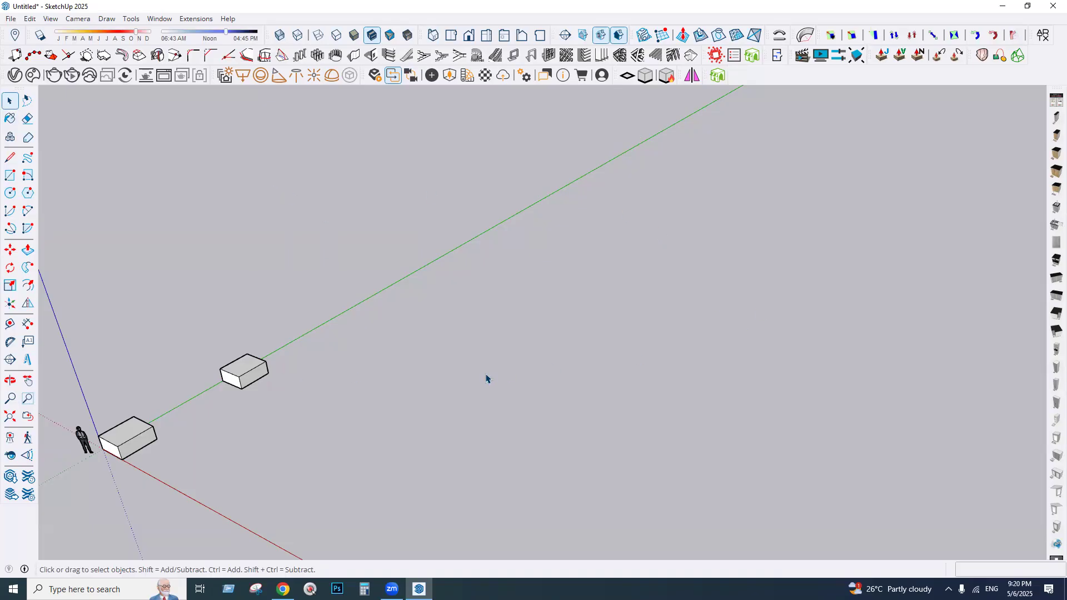
# - Delete the two remaining boxes, leaving only the scale figure in the model
pyautogui.scroll(-2, 486, 377)
pyautogui.click(348, 364)
pyautogui.click(255, 251)
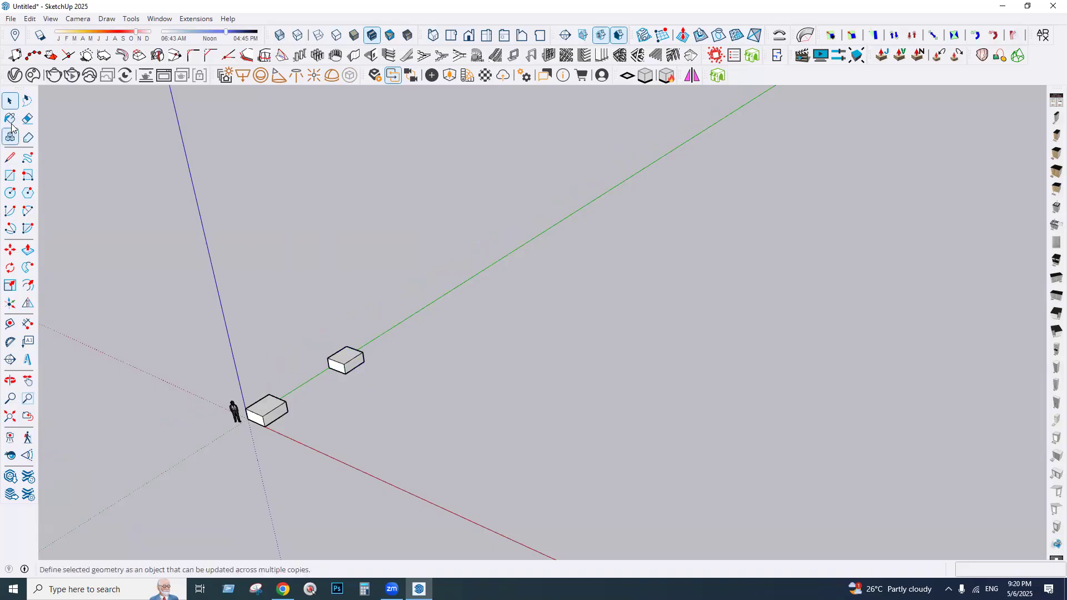
pyautogui.scroll(2, 241, 405)
pyautogui.scroll(3, 250, 405)
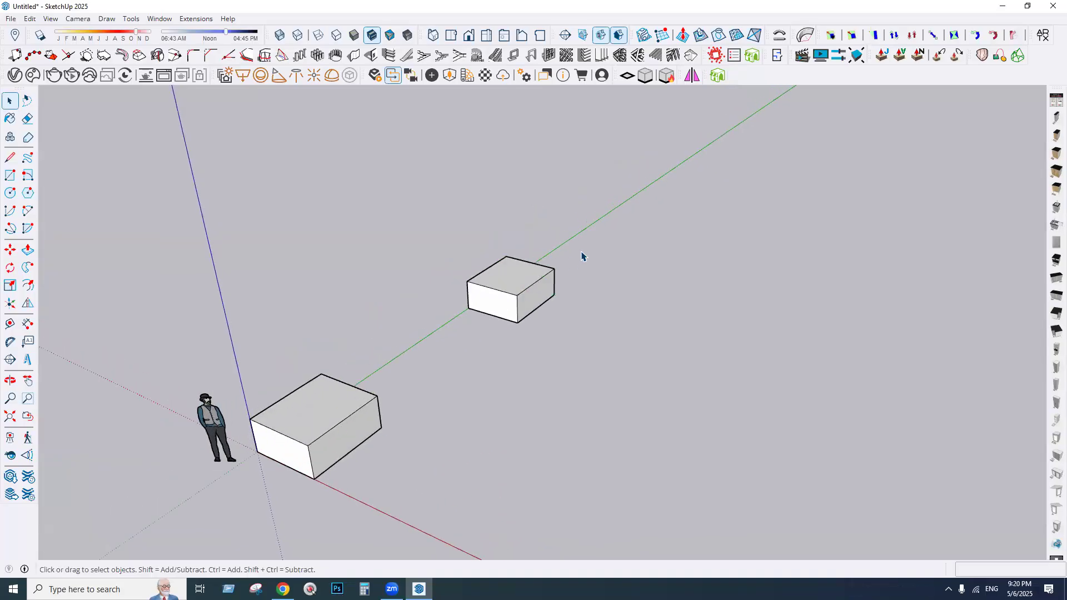
pyautogui.click(511, 290)
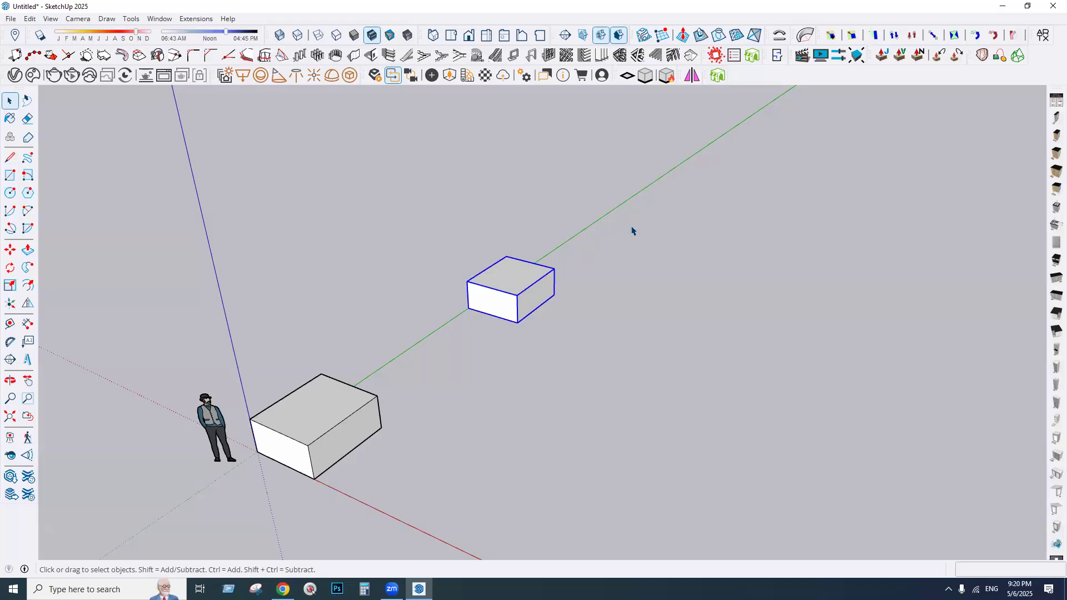
pyautogui.keyDown('shift'); pyautogui.click(321, 466); pyautogui.keyUp('shift')
pyautogui.press('Delete')
pyautogui.scroll(-3, 764, 352)
pyautogui.scroll(4, 390, 402)
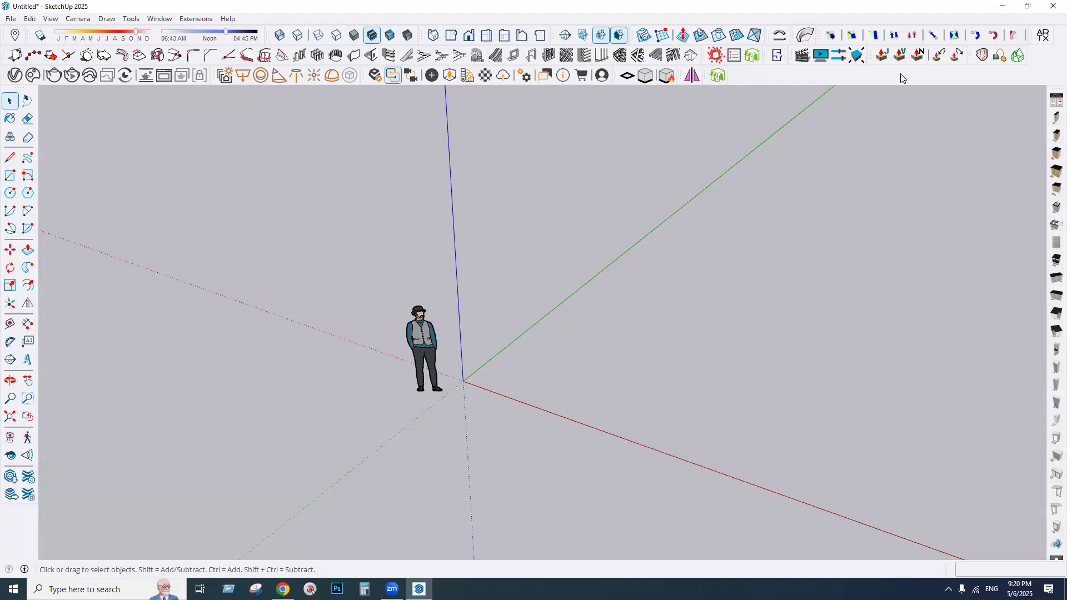
# - Open the "building block" Word document from the Others folder in the desktop's 13Th Batch CLASS[03] folder and review its shape definitions
pyautogui.click(1003, 6)
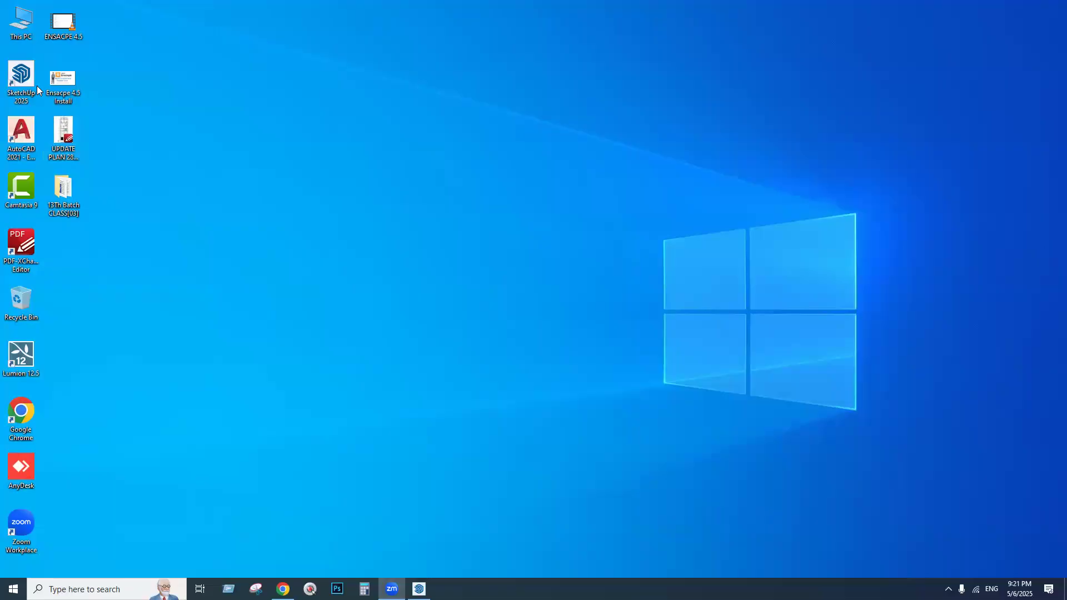
pyautogui.doubleClick(58, 187)
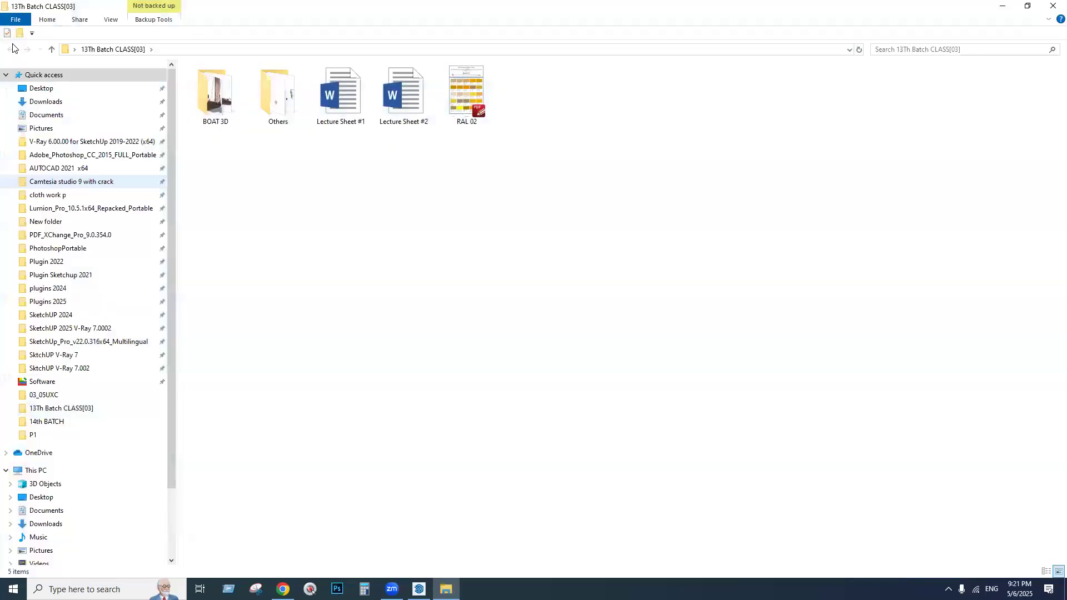
pyautogui.doubleClick(215, 94)
pyautogui.click(12, 50)
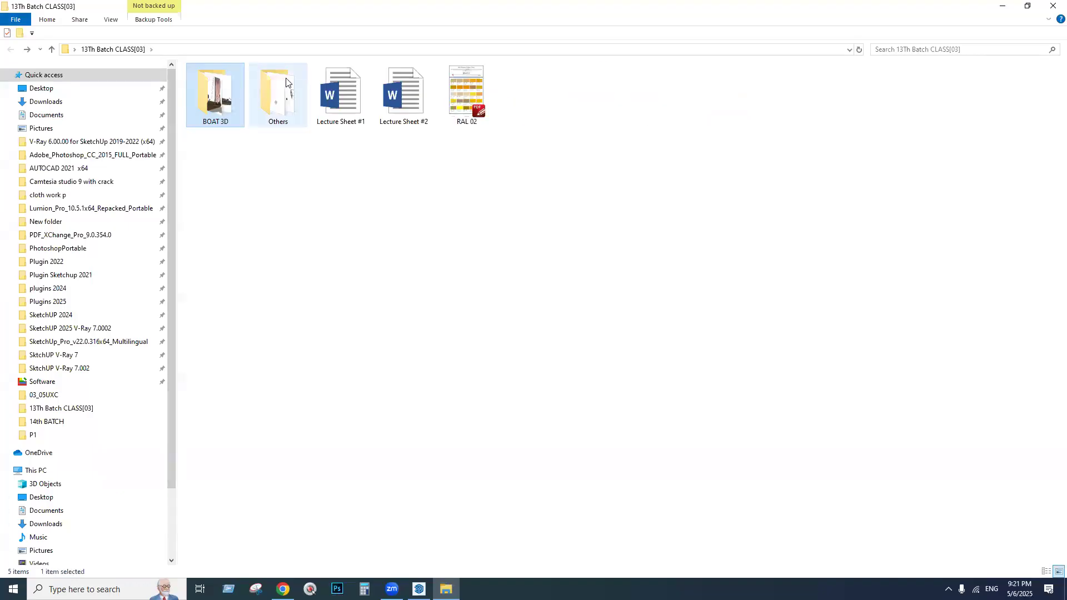
pyautogui.doubleClick(285, 83)
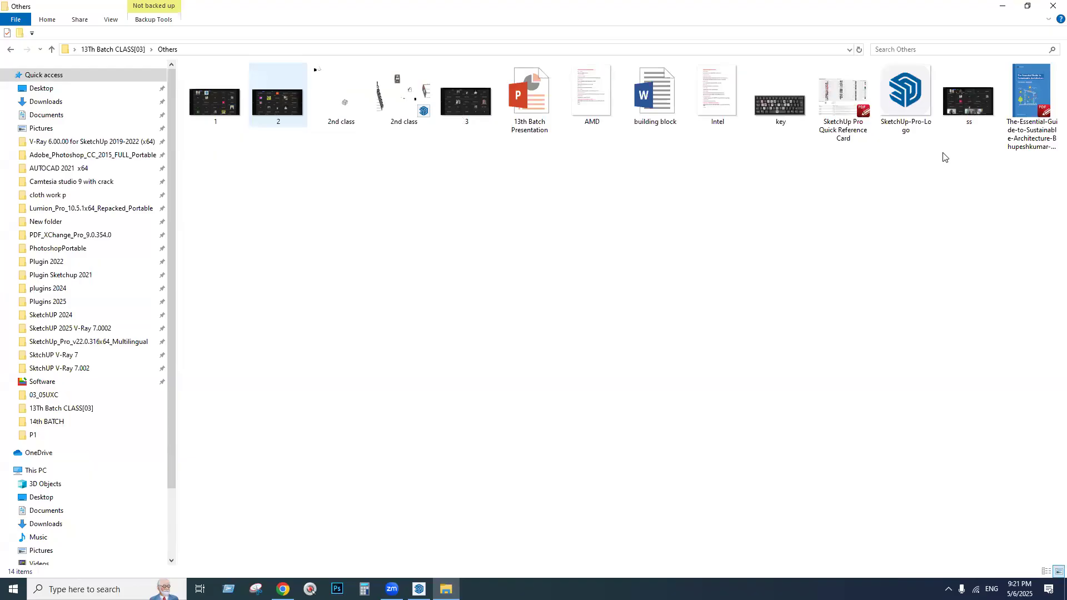
pyautogui.doubleClick(654, 111)
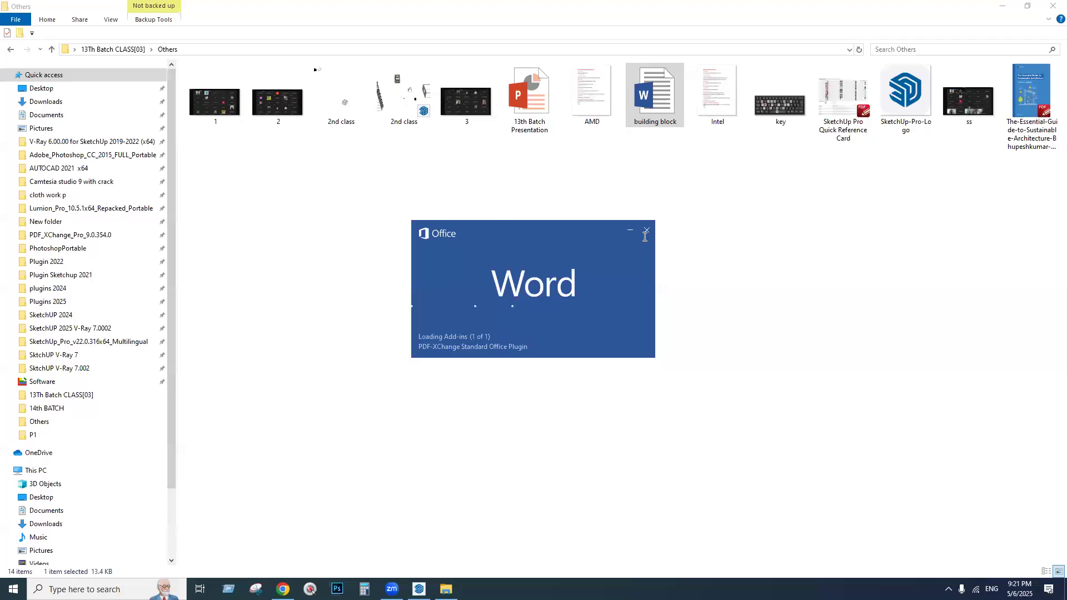
pyautogui.scroll(-6, 490, 381)
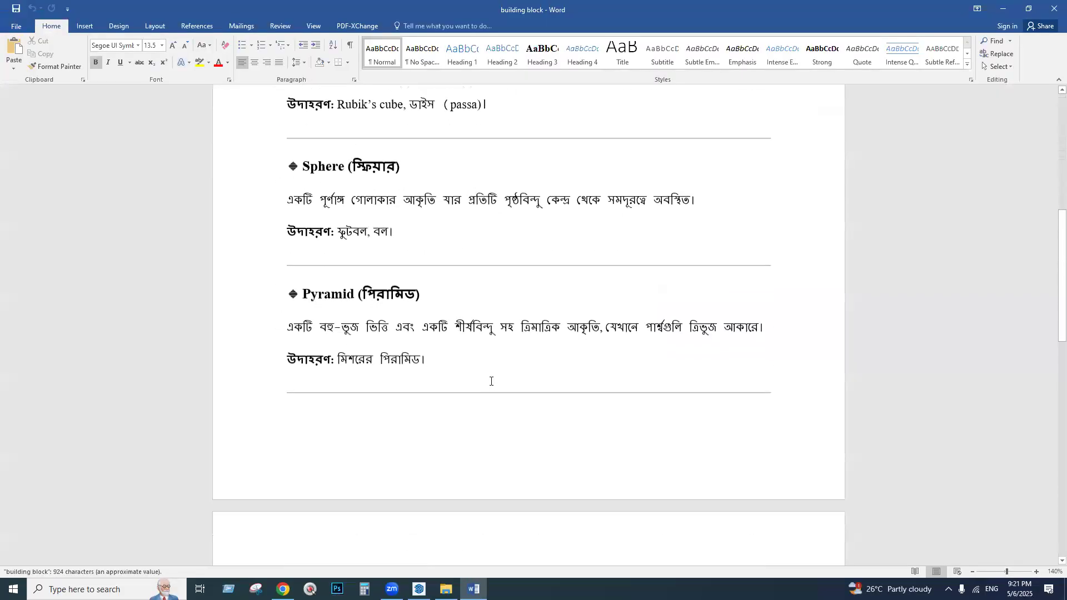
pyautogui.scroll(-3, 491, 382)
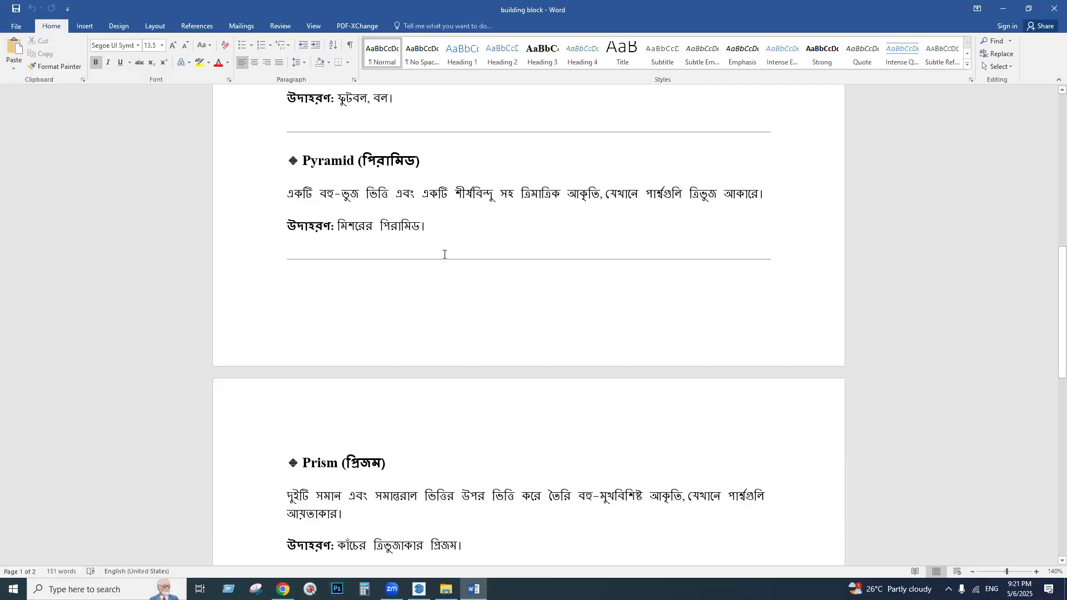
pyautogui.scroll(-5, 445, 255)
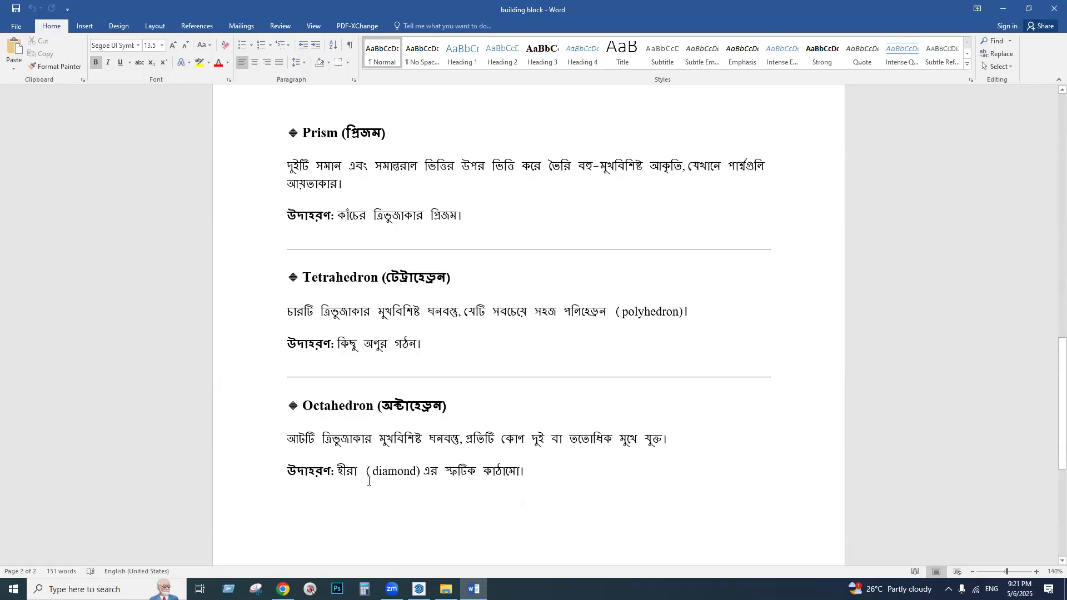
pyautogui.scroll(5, 819, 102)
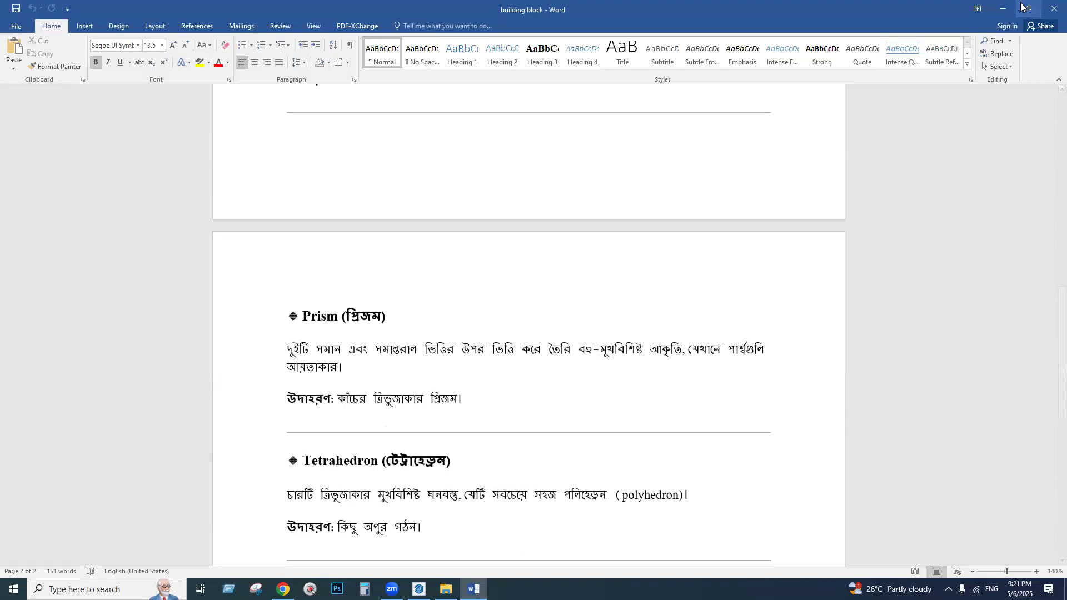
# - Minimize the Word document, close the class folder window and switch back to SketchUp
pyautogui.click(1003, 8)
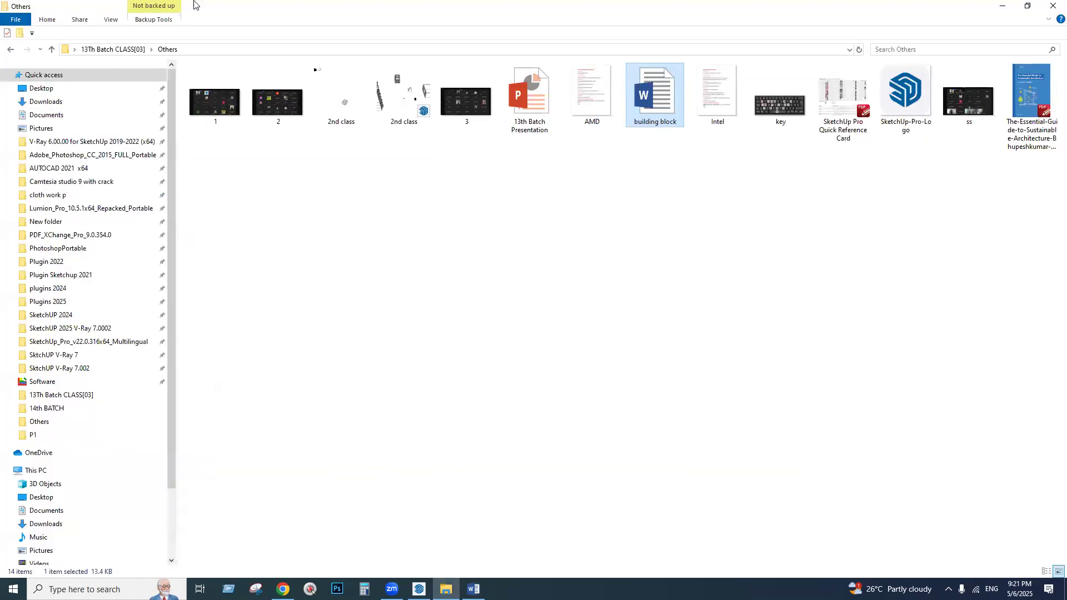
pyautogui.click(10, 53)
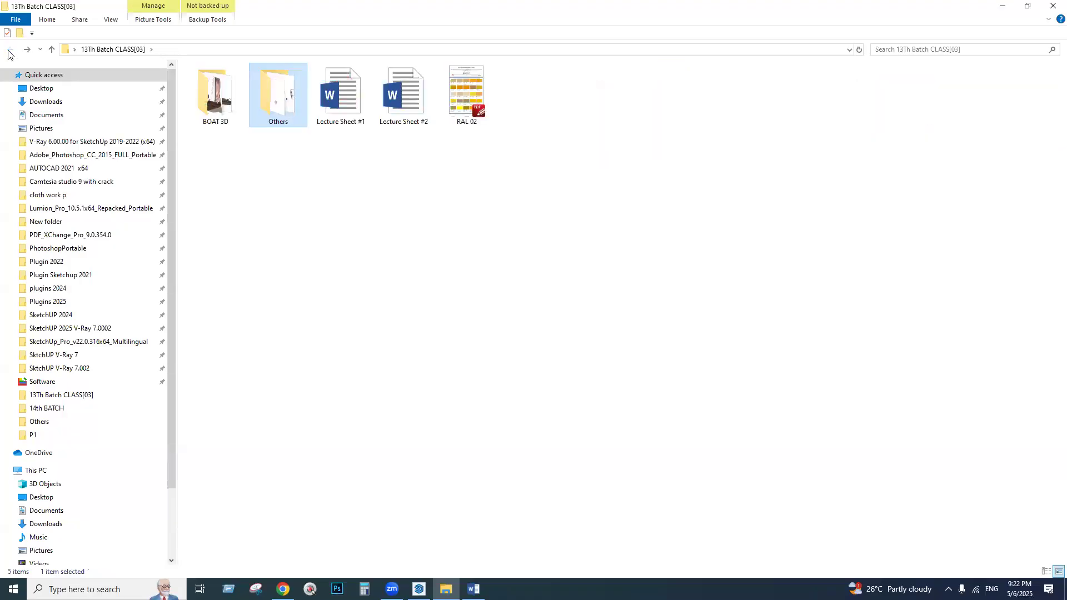
pyautogui.doubleClick(282, 101)
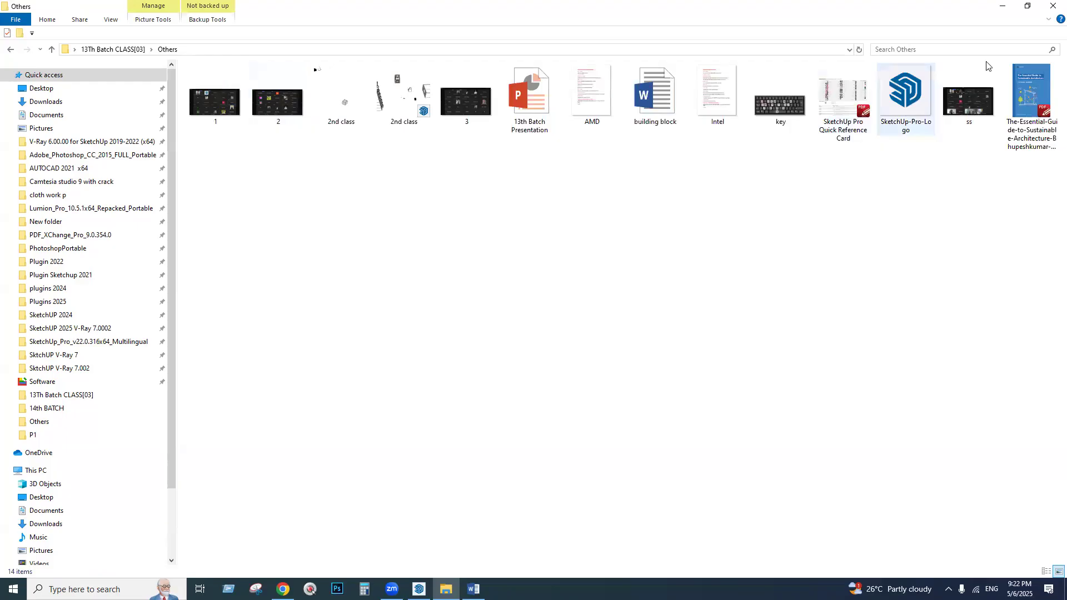
pyautogui.click(9, 51)
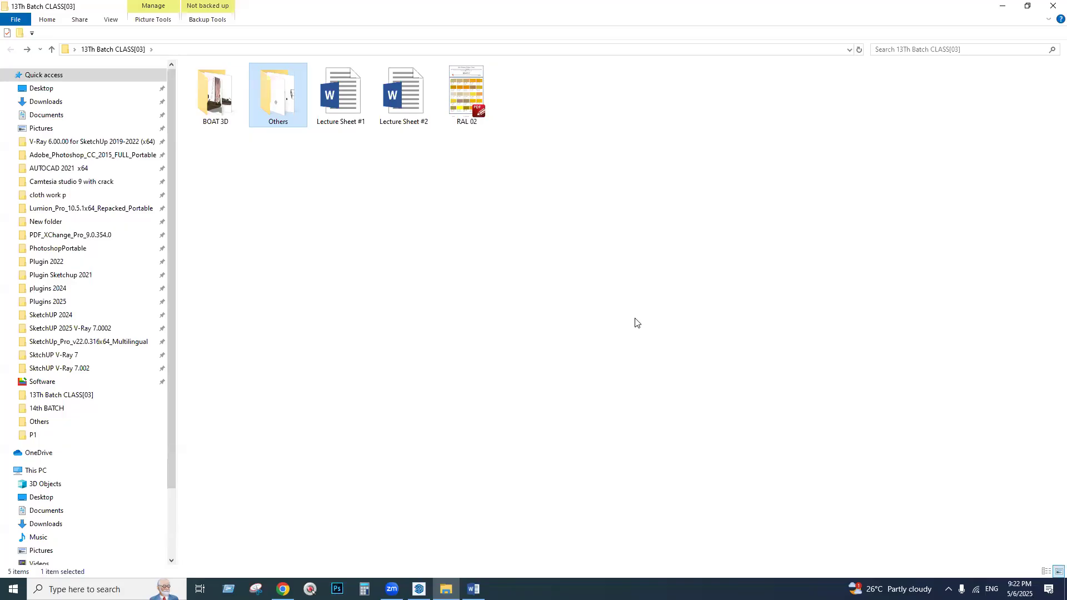
pyautogui.click(1051, 7)
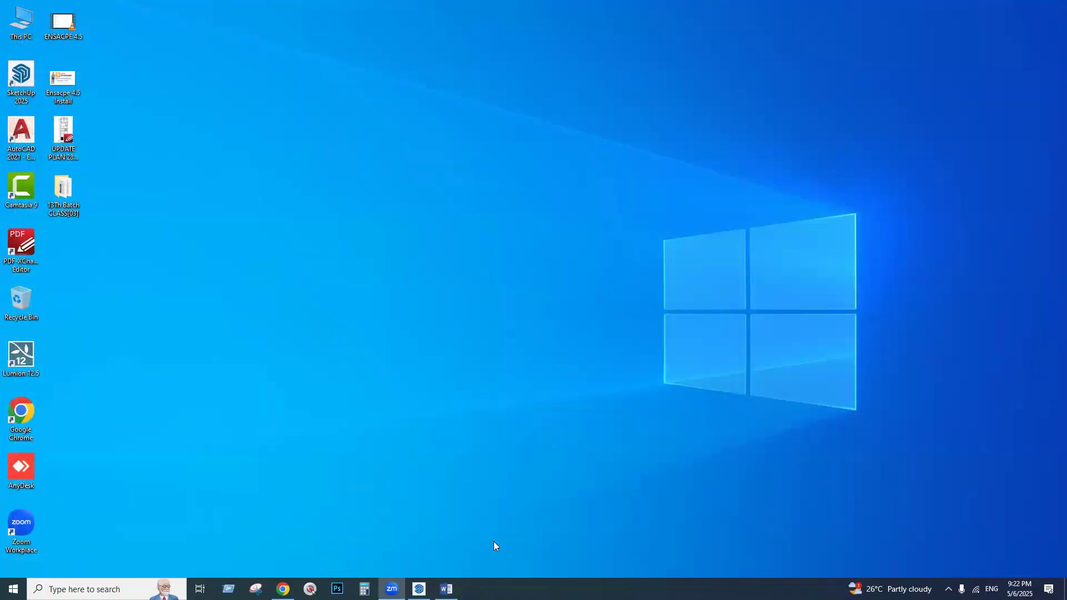
pyautogui.click(419, 589)
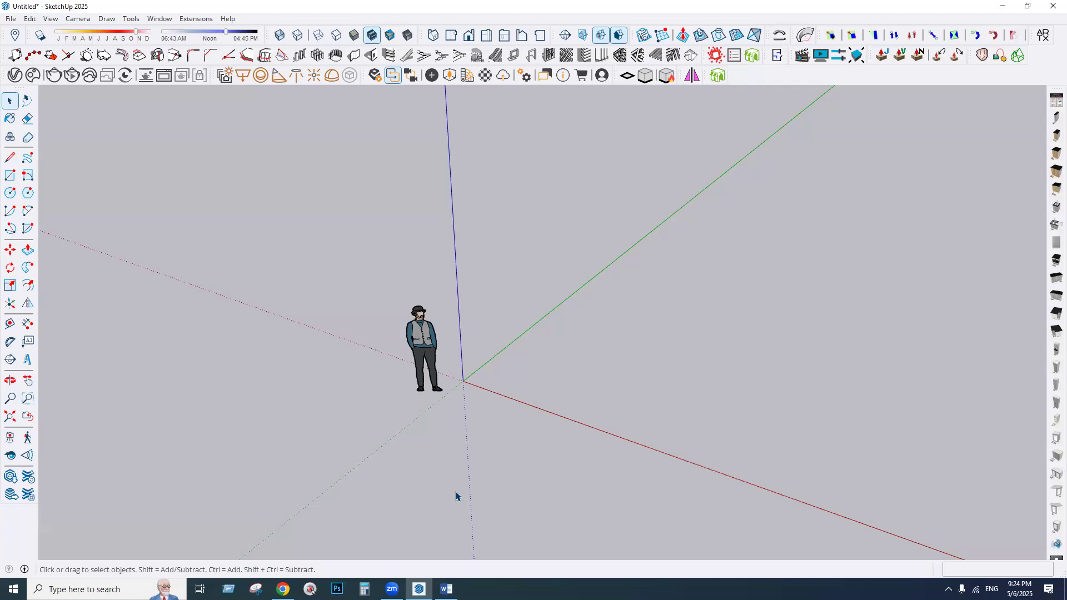
# - Draw a ground rectangle starting at the origin and push it up into a long box beside the scale figure
pyautogui.moveTo(555, 365); pyautogui.dragTo(500, 440, button='middle')
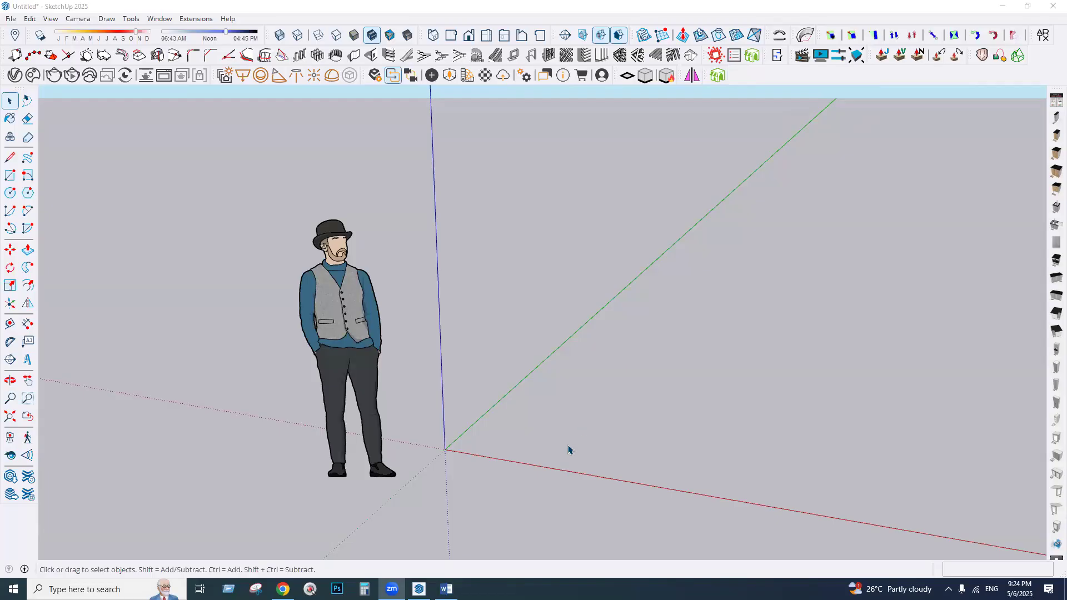
pyautogui.click(9, 177)
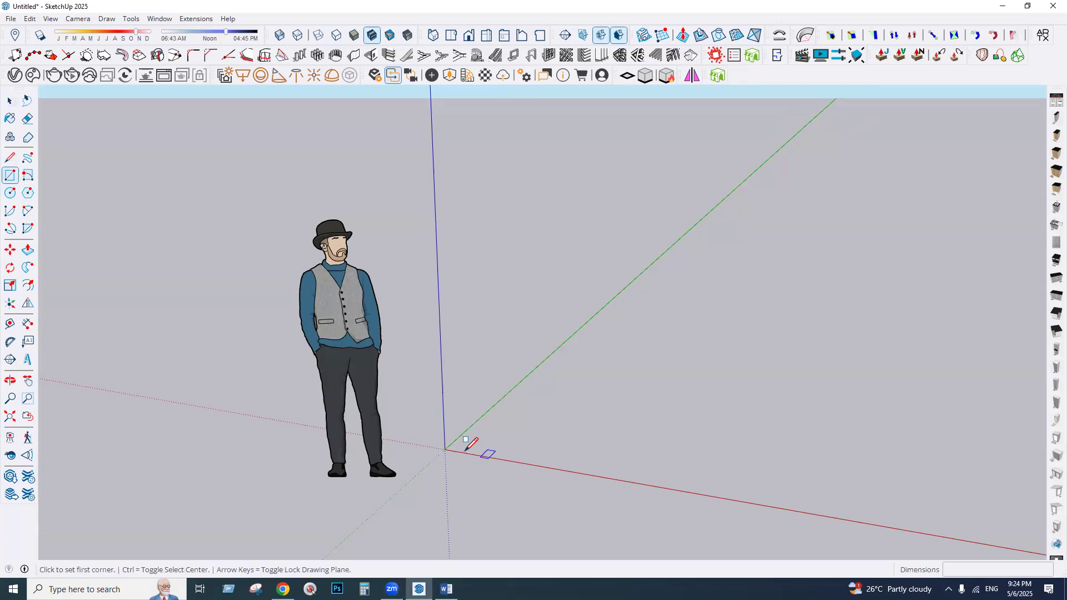
pyautogui.click(444, 449)
pyautogui.click(628, 361)
pyautogui.click(28, 250)
pyautogui.click(514, 424)
pyautogui.click(521, 326)
# - Select all of the box's connected geometry and make it a group
pyautogui.press('space')
pyautogui.tripleClick(508, 346)
pyautogui.rightClick(508, 346)
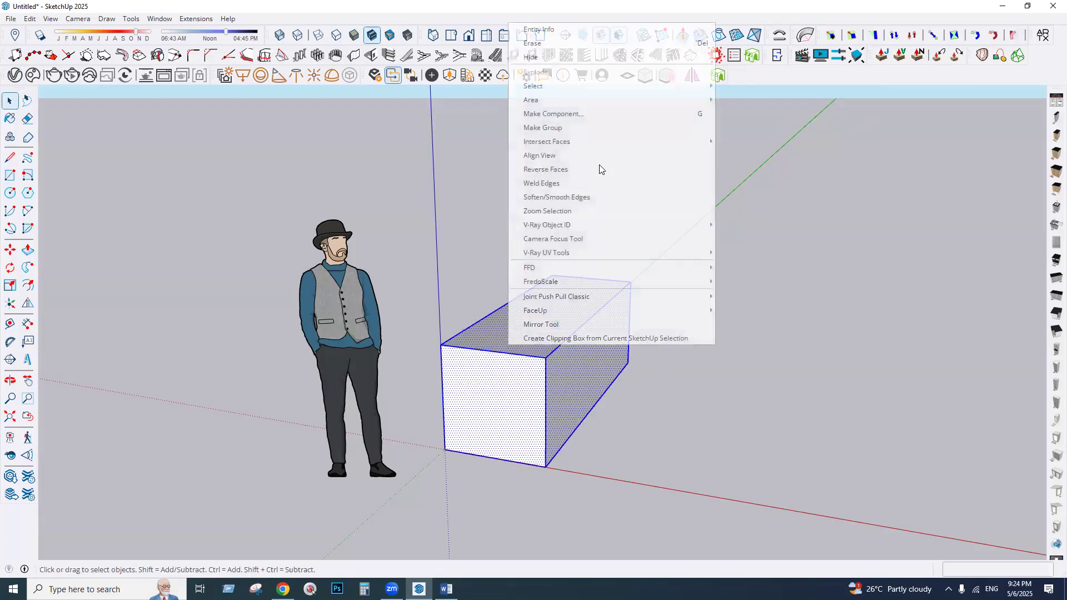
pyautogui.click(573, 130)
# - Place a copy of the box group about 6' 6" to the side of the original, along the red axis direction
pyautogui.scroll(-3, 542, 293)
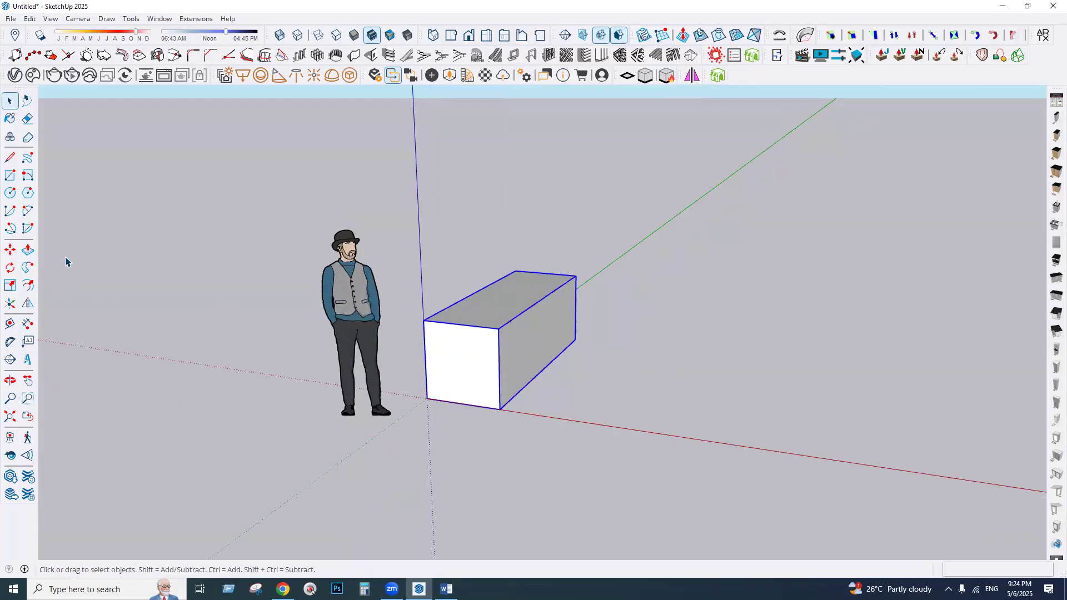
pyautogui.click(10, 250)
pyautogui.click(422, 414)
pyautogui.press('ctrl')
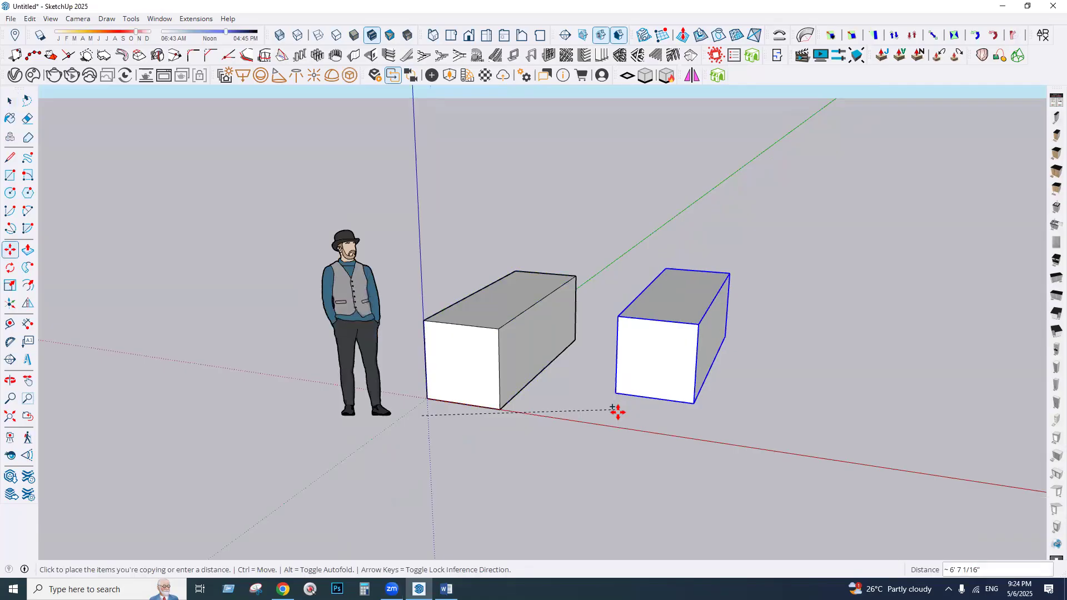
pyautogui.click(608, 411)
# - Place four more freehand copies of the box group, making two loose rows of three boxes, and clear the selection
pyautogui.click(591, 257)
pyautogui.press('ctrl')
pyautogui.click(570, 204)
pyautogui.click(638, 236)
pyautogui.press('ctrl')
pyautogui.click(778, 261)
pyautogui.click(704, 248)
pyautogui.click(846, 367)
pyautogui.press('ctrl')
pyautogui.click(851, 364)
pyautogui.click(437, 235)
pyautogui.click(9, 101)
pyautogui.click(344, 169)
pyautogui.moveTo(576, 335); pyautogui.dragTo(664, 238, button='middle')
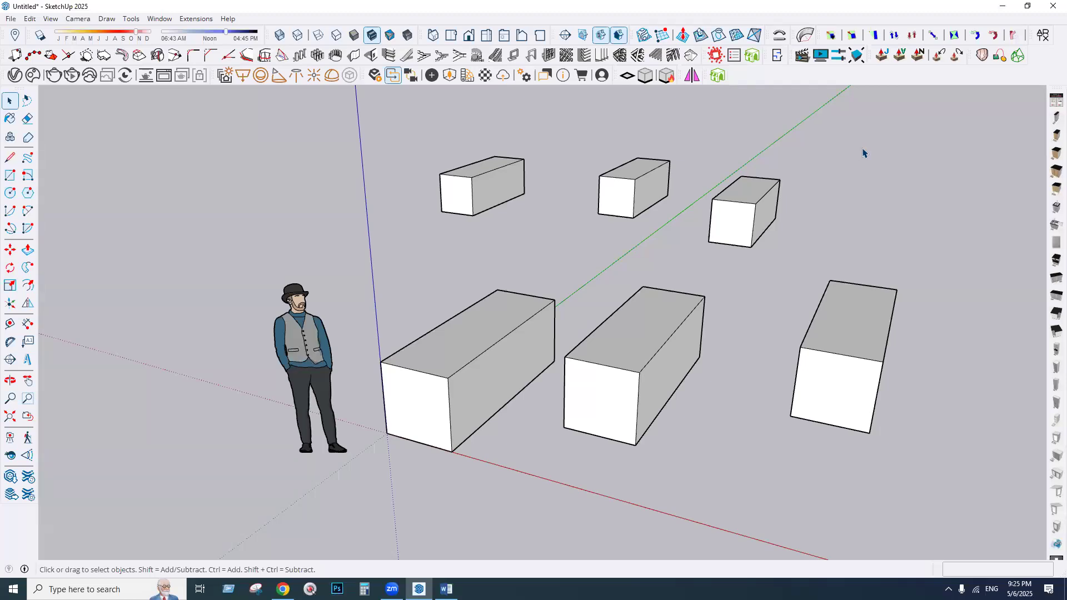
# - Open the box group at the origin for editing and toggle Hide Rest Of Model, leaving the other objects hidden
pyautogui.doubleClick(450, 392)
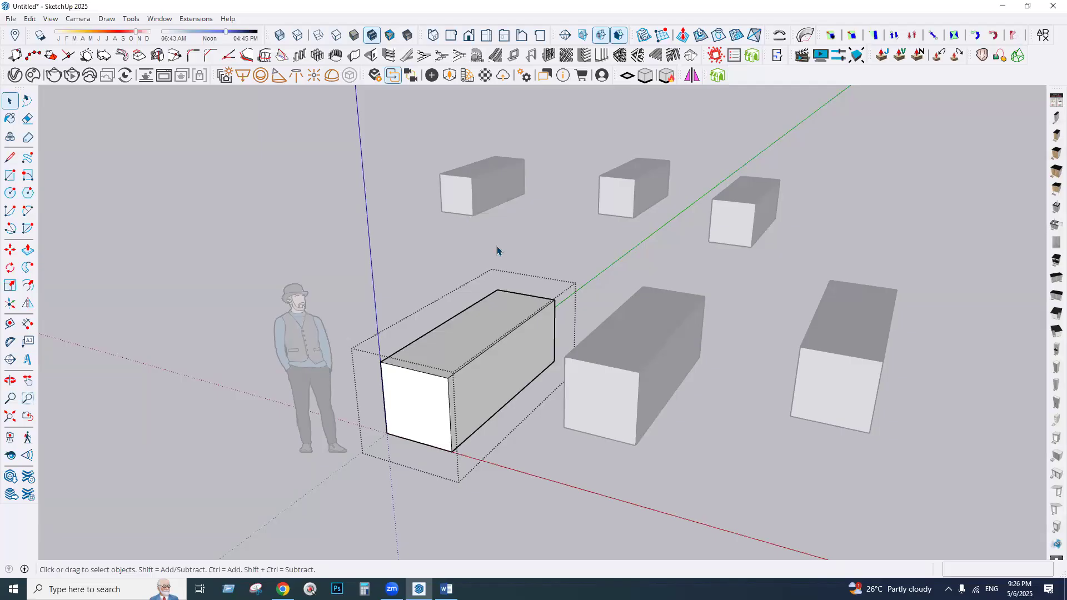
pyautogui.press('h')
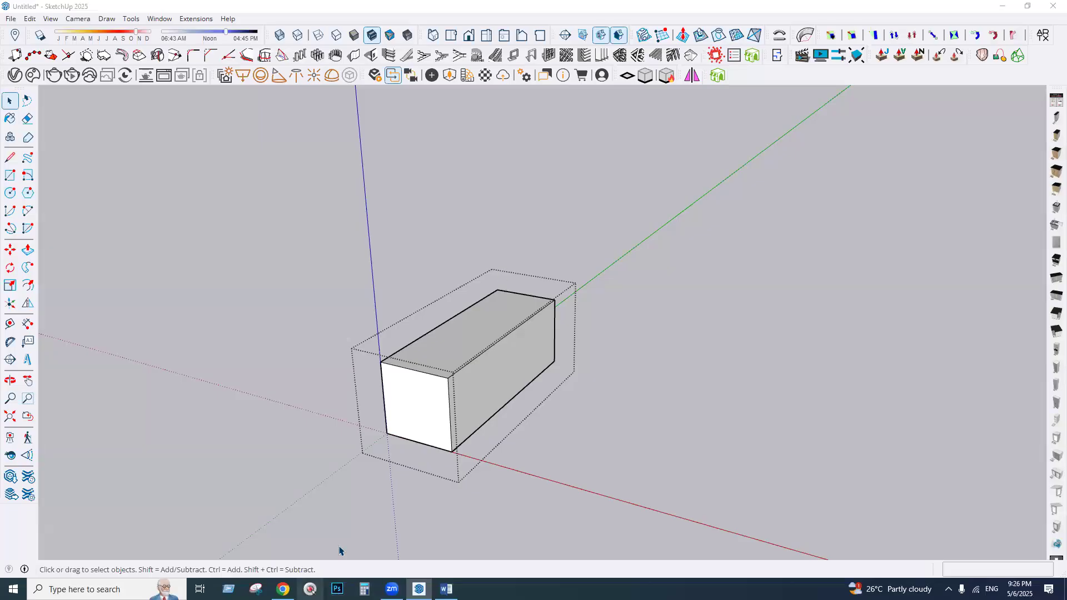
pyautogui.click(680, 178)
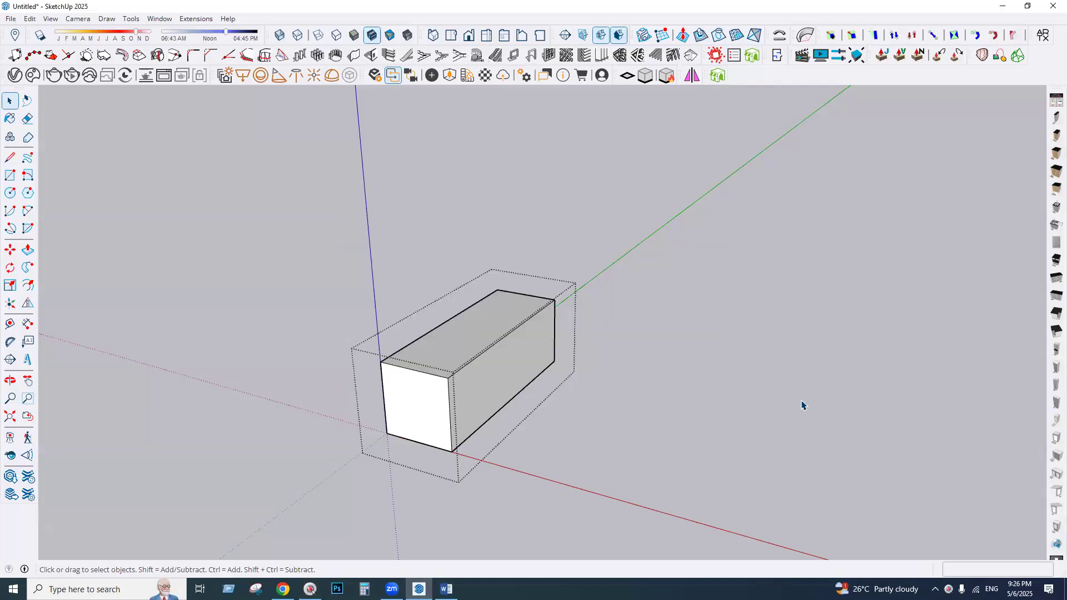
pyautogui.press('n')
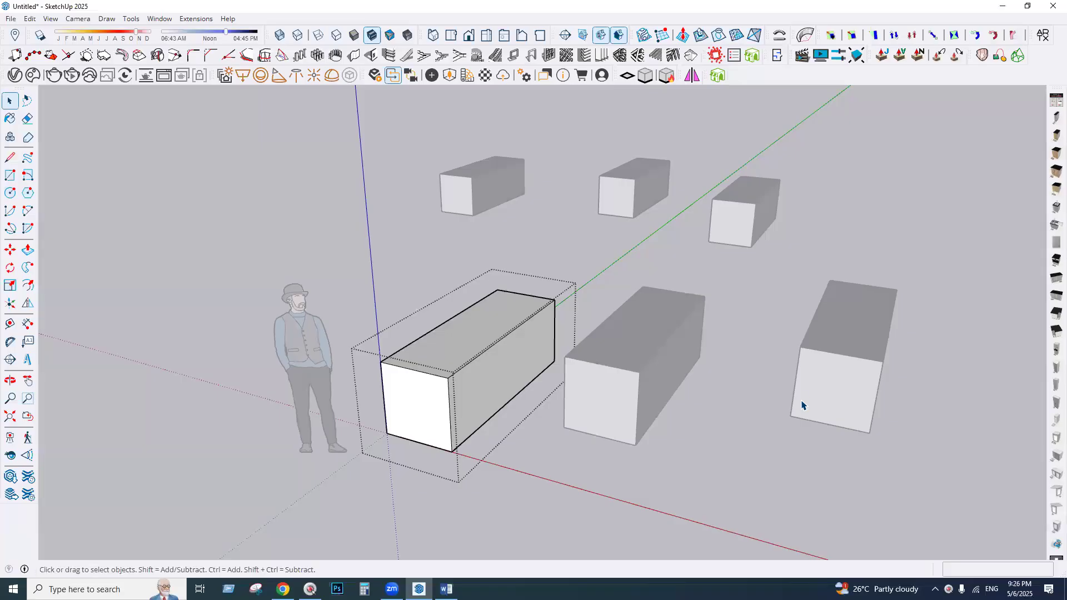
pyautogui.press('n')
pyautogui.press('n')
pyautogui.press('n')
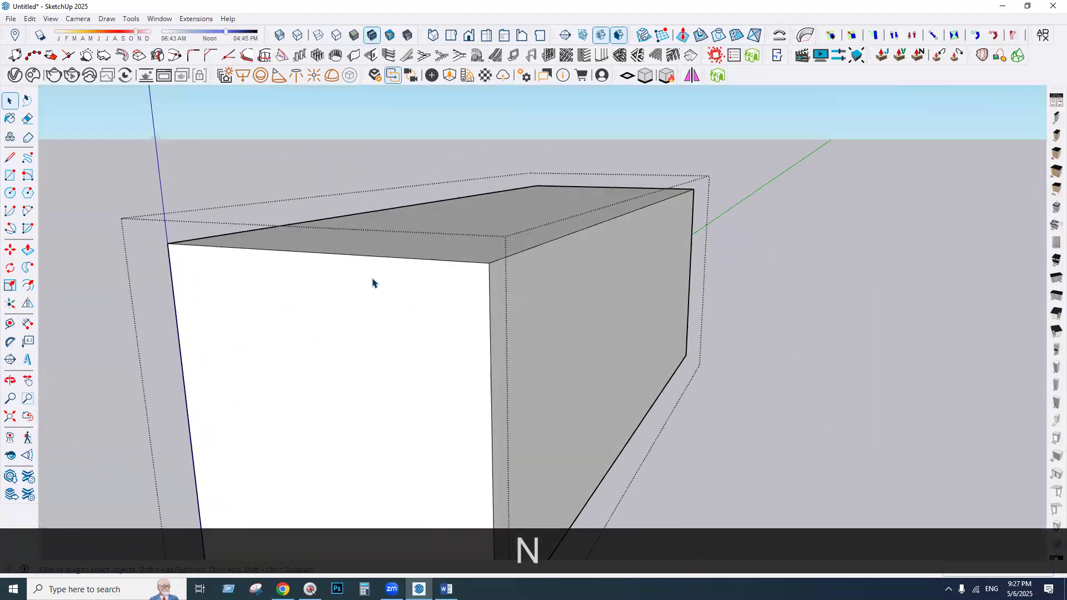
# - Draw a small upright rectangle near the middle of the box's front face inside the group
pyautogui.click(388, 328)
pyautogui.click(10, 175)
pyautogui.scroll(-3, 567, 296)
pyautogui.click(397, 313)
pyautogui.click(439, 379)
# - Push/Pull the small rectangle outward about 5 3/4", then push it back about 3 5/8" to leave a shallow block
pyautogui.click(27, 250)
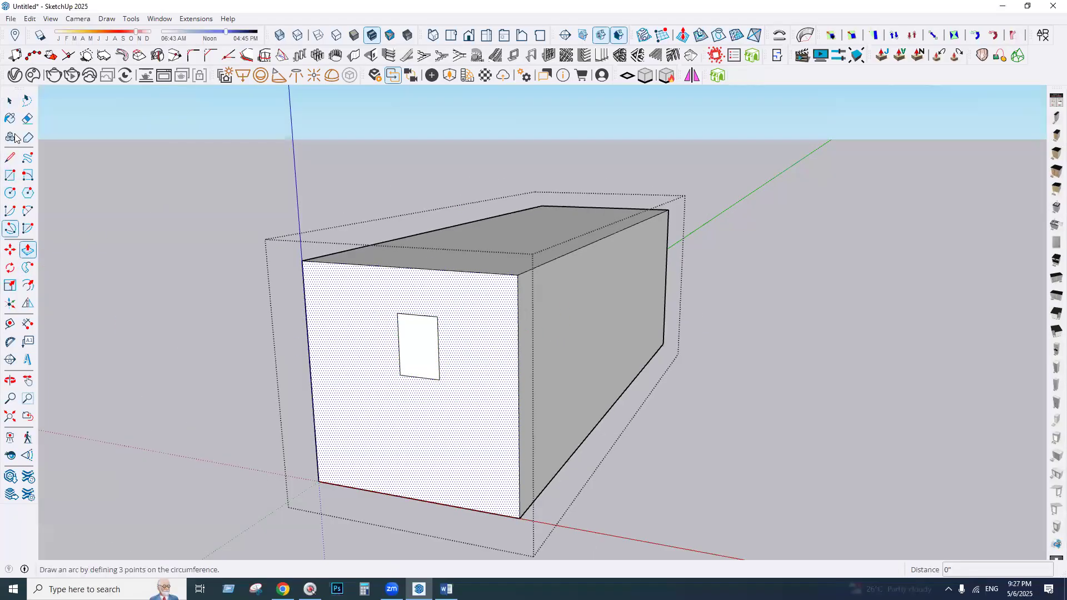
pyautogui.click(10, 101)
pyautogui.click(402, 337)
pyautogui.click(28, 250)
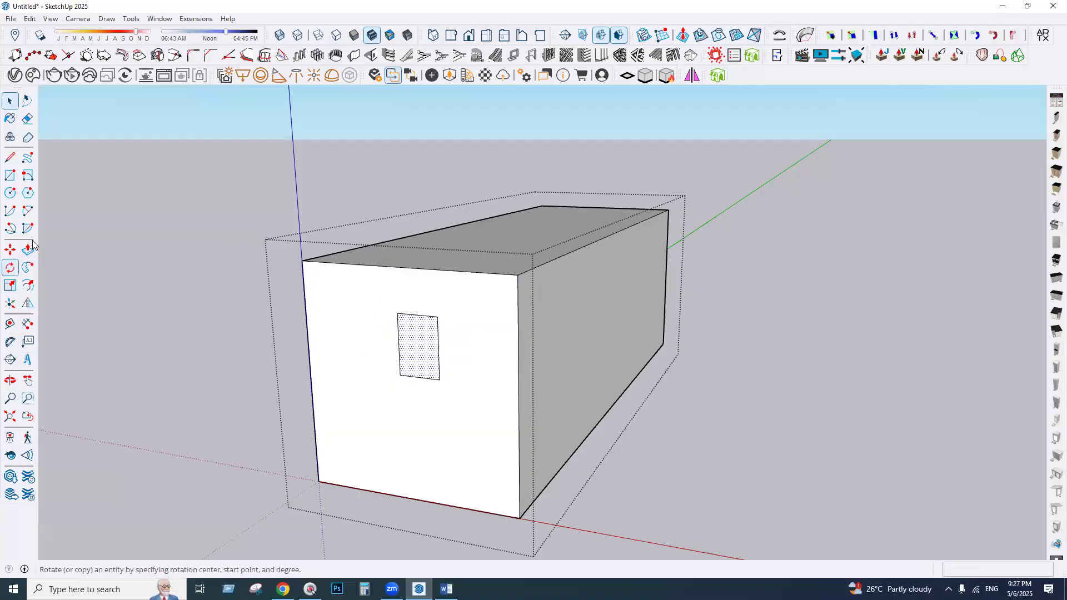
pyautogui.moveTo(507, 401); pyautogui.dragTo(516, 225, button='middle')
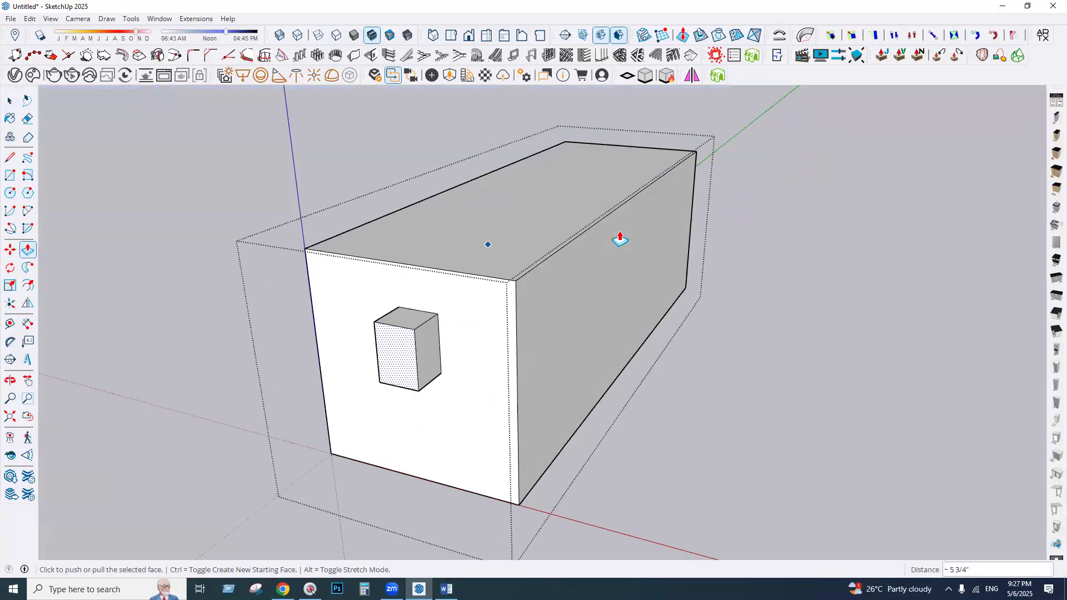
pyautogui.click(399, 359)
pyautogui.click(416, 347)
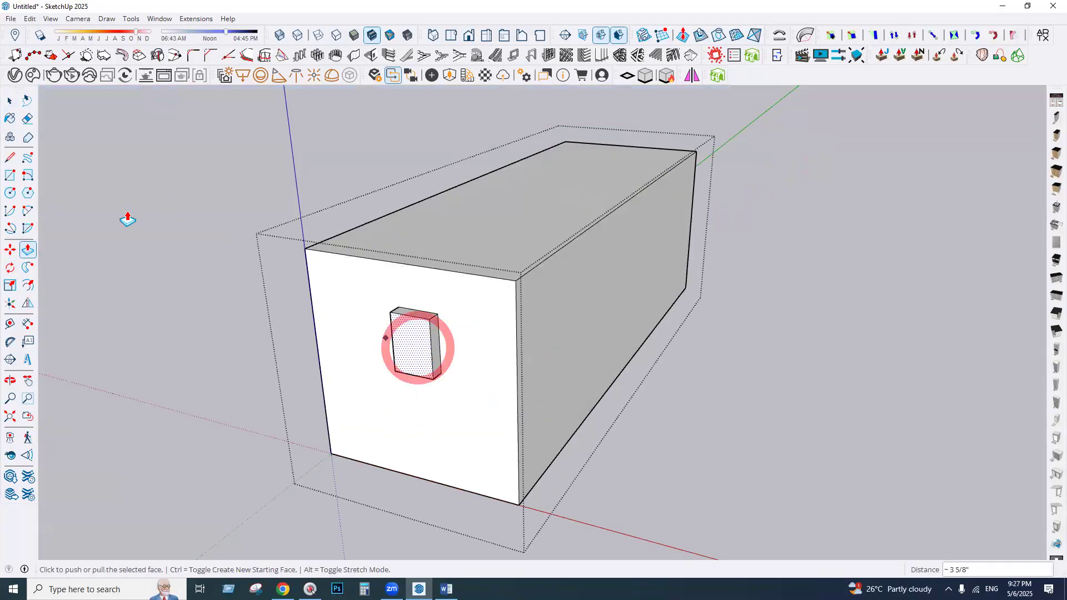
# - Show the rest of the model again and close the box group
pyautogui.click(10, 102)
pyautogui.press('n')
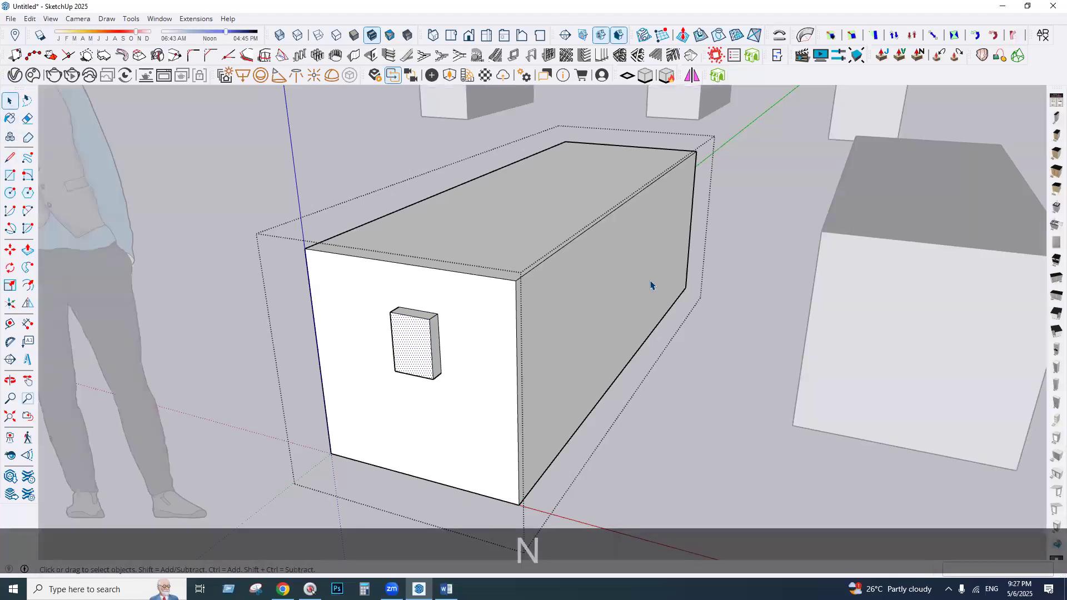
pyautogui.scroll(-5, 546, 368)
pyautogui.press('Escape')
pyautogui.moveTo(394, 340); pyautogui.dragTo(528, 346, button='middle')
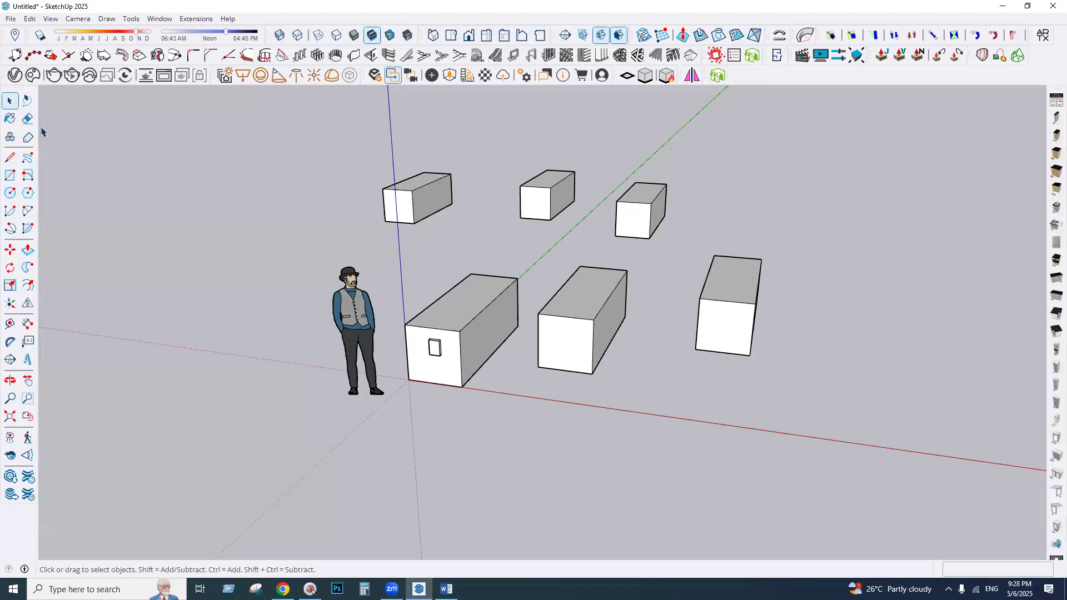
# - Open the keyboard shortcut preferences and filter the functions by "edit/hide"
pyautogui.click(157, 20)
pyautogui.click(198, 90)
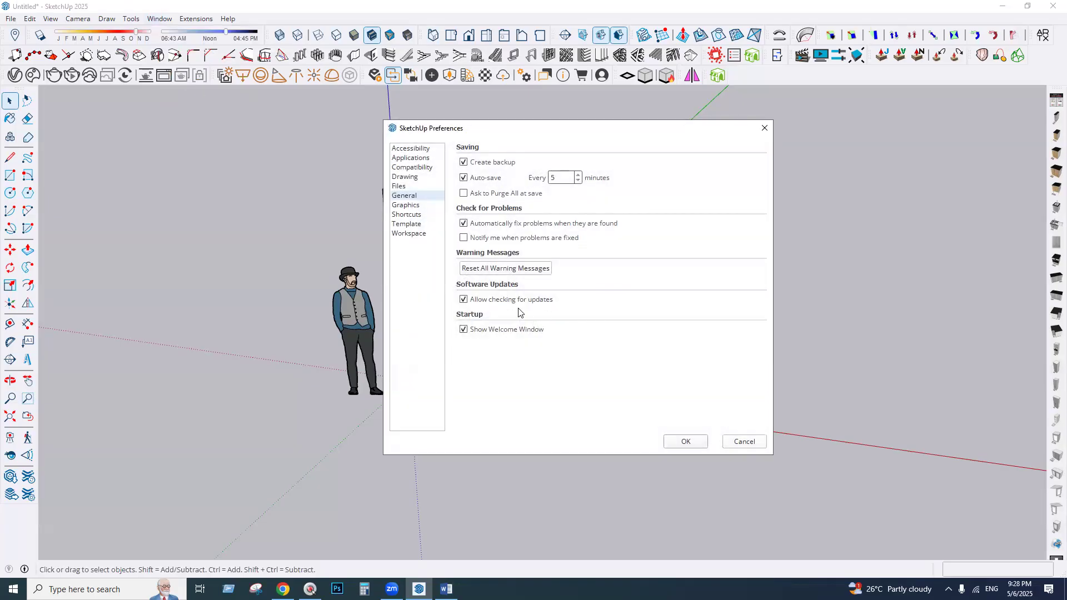
pyautogui.click(414, 216)
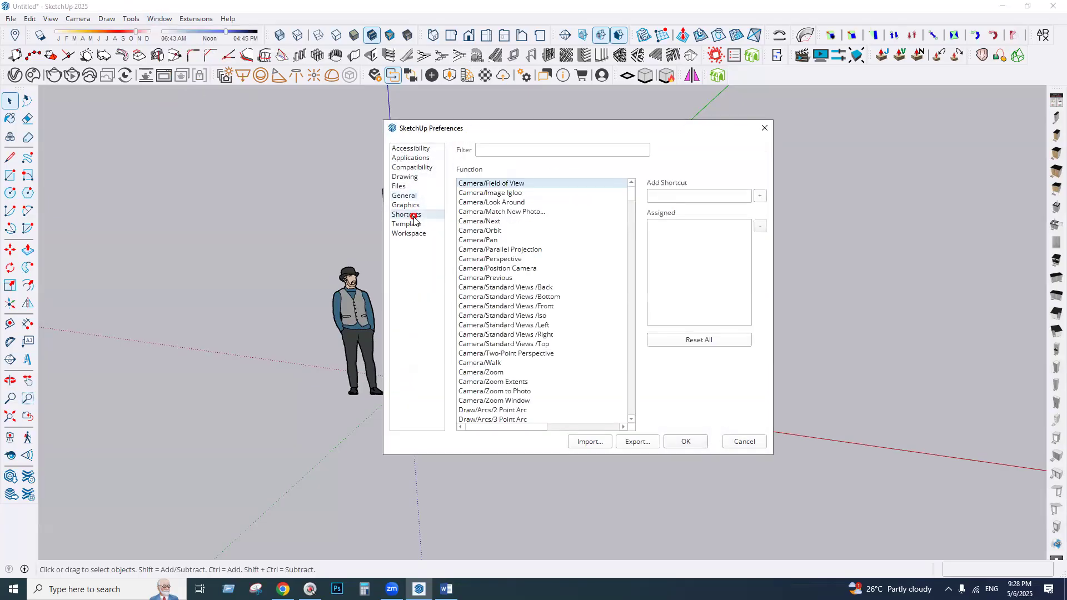
pyautogui.click(528, 149)
pyautogui.moveTo(548, 124); pyautogui.dragTo(615, 113)
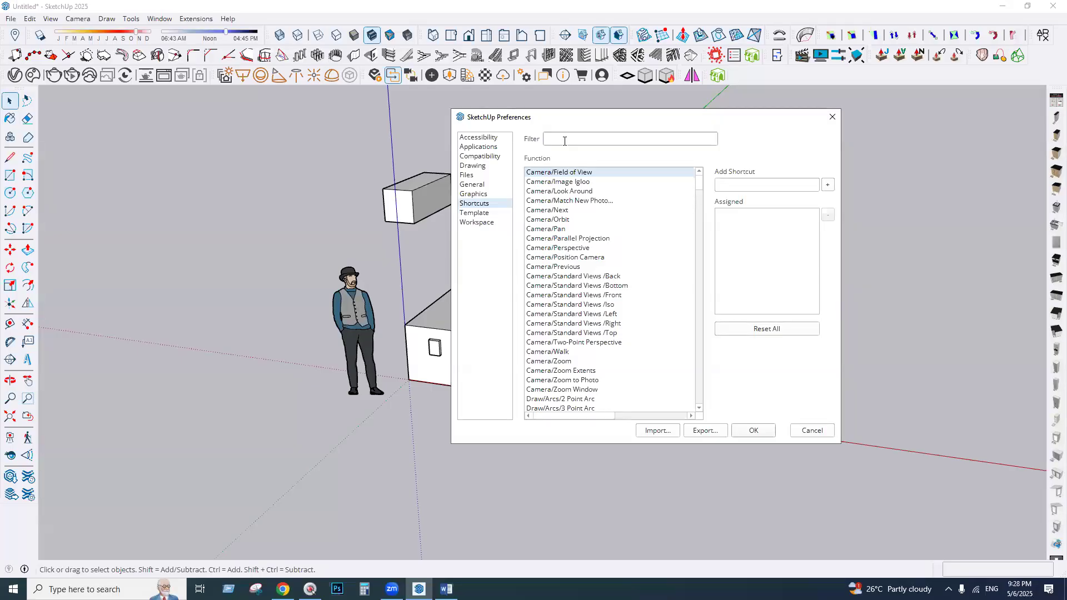
pyautogui.write('edit')
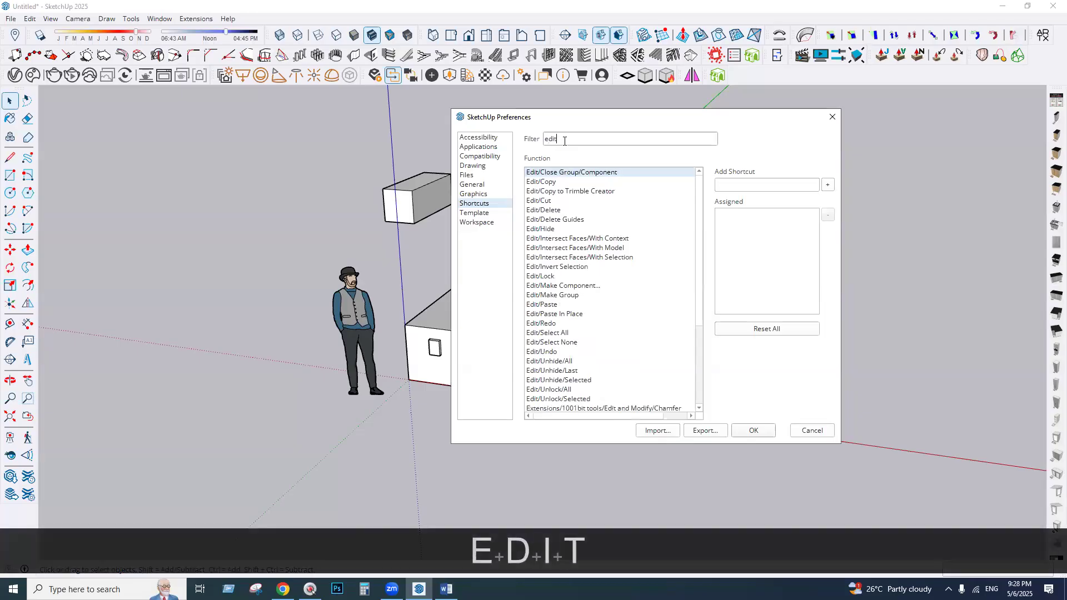
pyautogui.write('/hide')
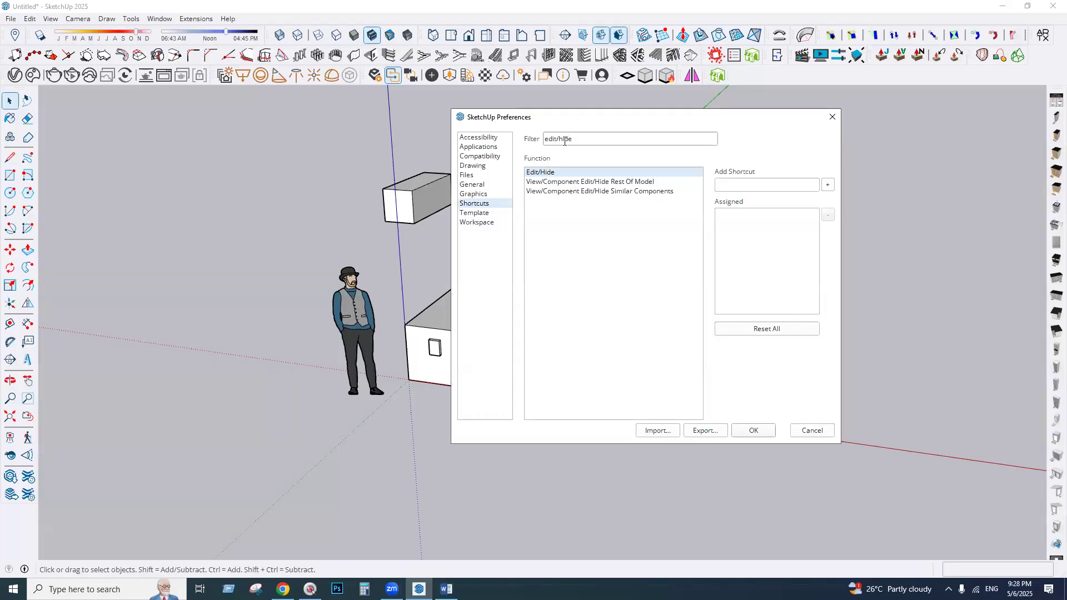
# - Reset all keyboard shortcuts and select View/Component Edit/Hide Rest Of Model for a new shortcut entry
pyautogui.click(556, 185)
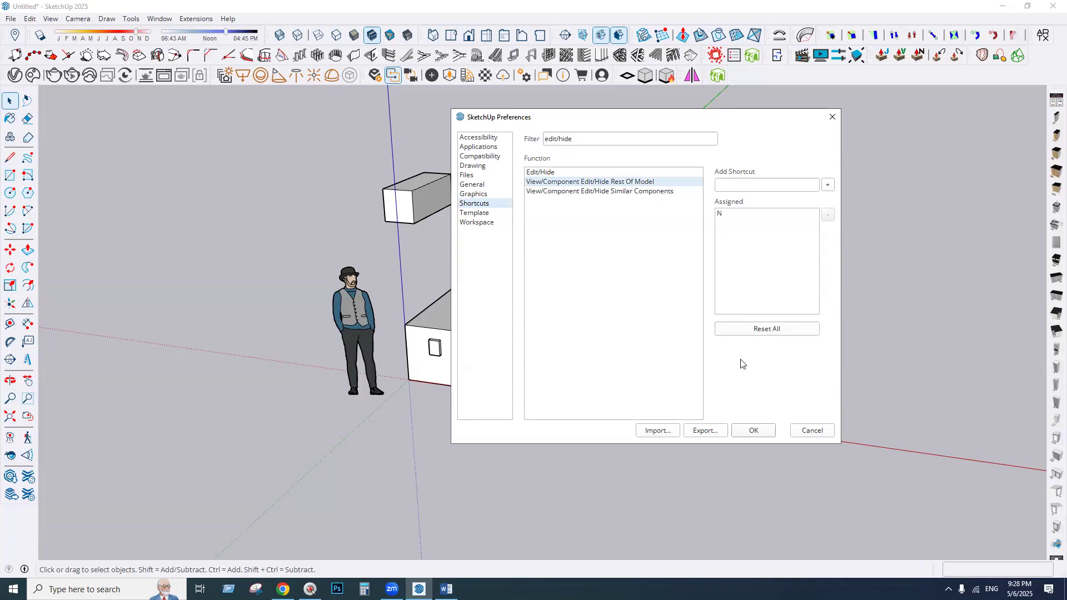
pyautogui.click(766, 329)
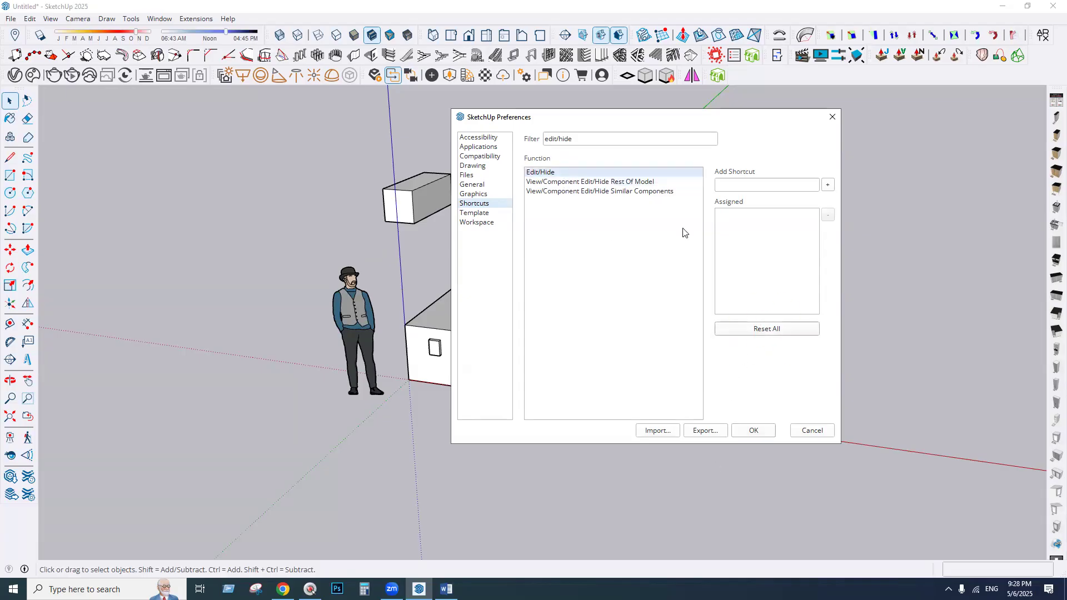
pyautogui.click(617, 185)
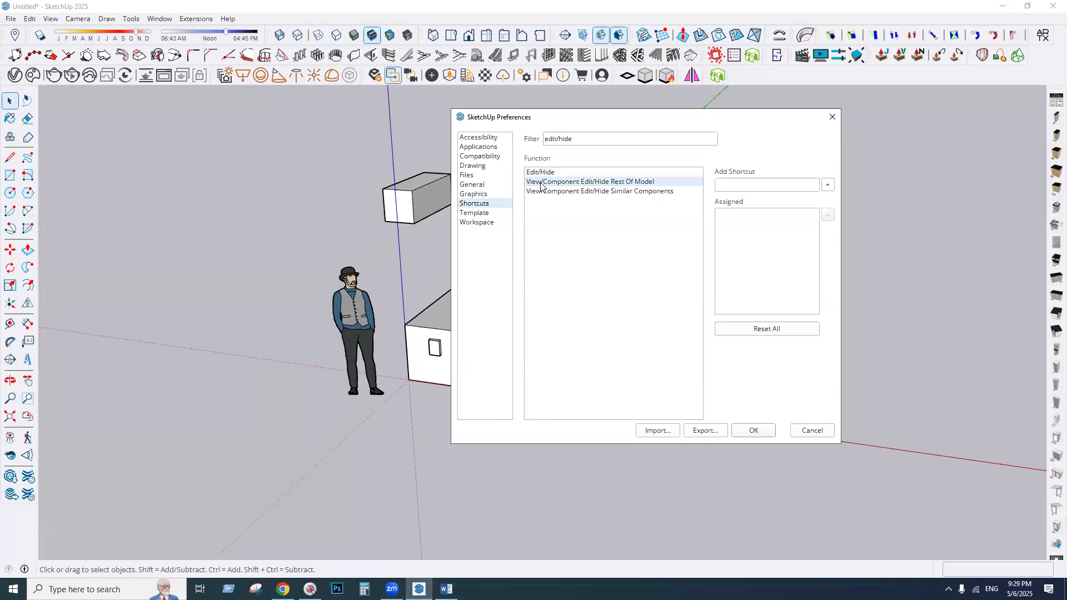
pyautogui.click(747, 184)
# - Switch to SwordSoft Mousetrack, enable Show Livezoom, and minimize its window
pyautogui.click(310, 589)
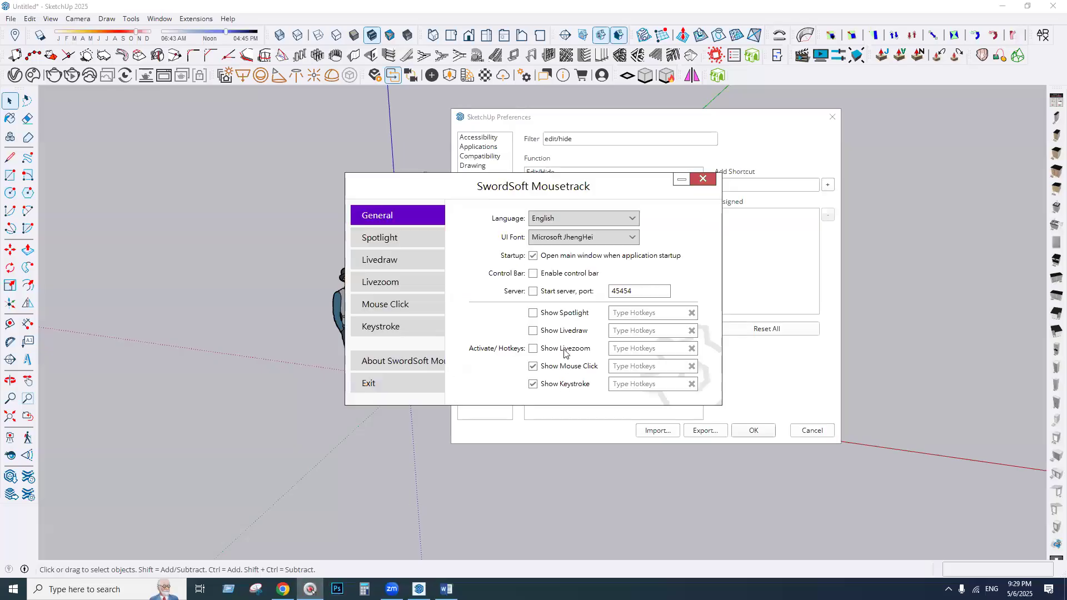
pyautogui.click(534, 349)
pyautogui.click(681, 179)
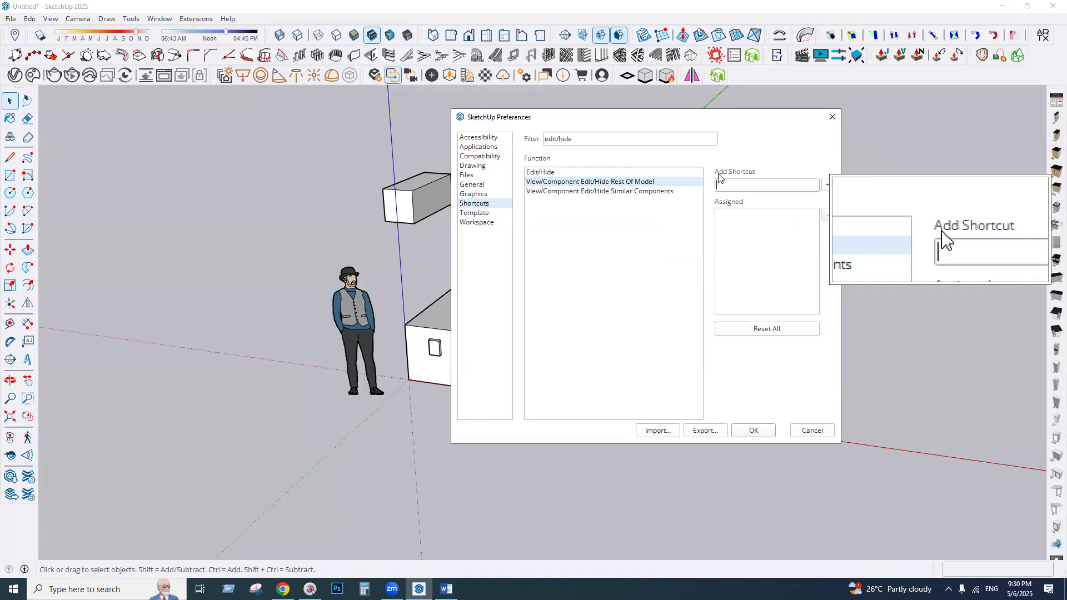
# - Assign N as the shortcut for Hide Rest Of Model and accept the preferences
pyautogui.press('n')
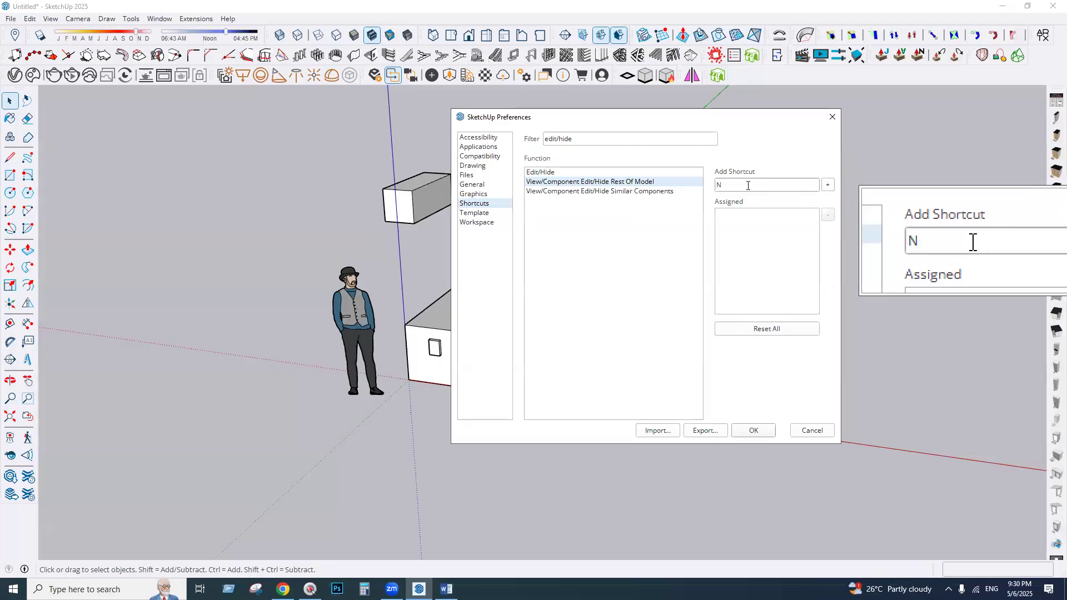
pyautogui.click(828, 187)
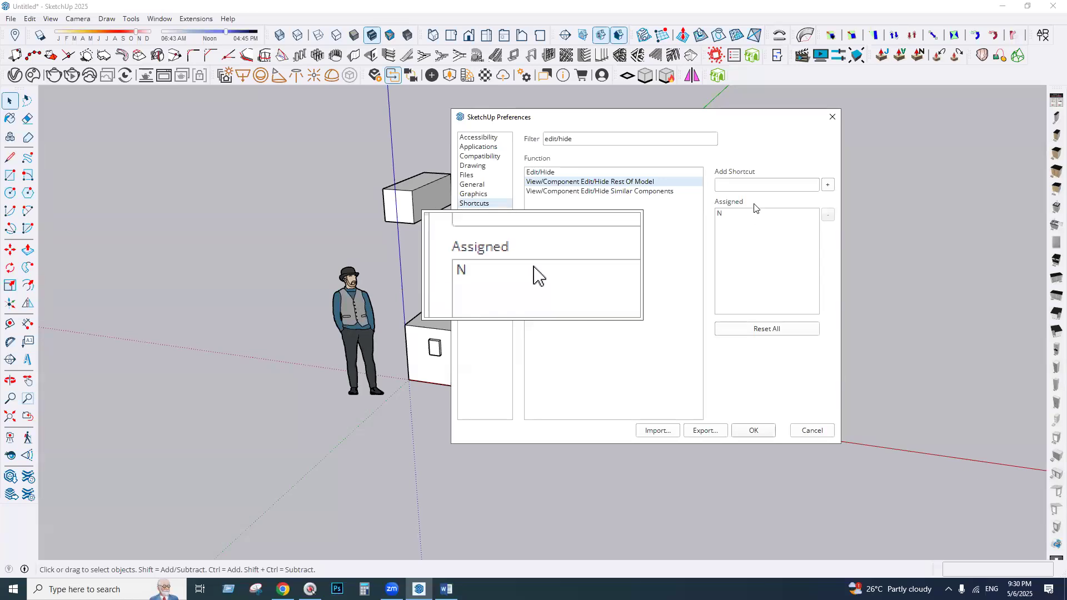
pyautogui.click(753, 430)
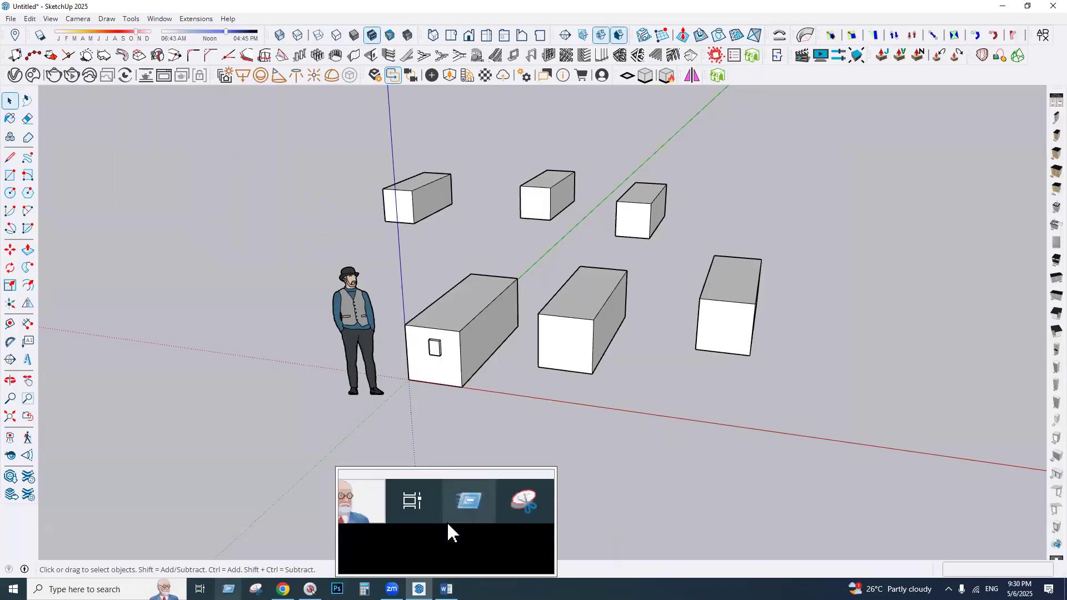
# - Switch to SwordSoft Mousetrack, disable Show Livezoom, and close its window
pyautogui.click(310, 589)
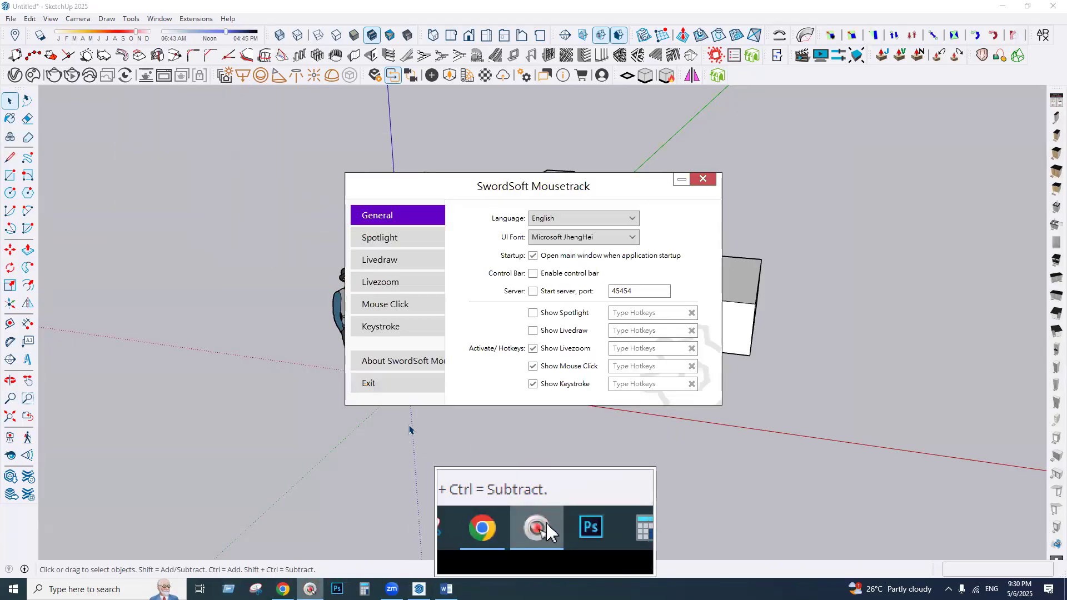
pyautogui.click(531, 349)
pyautogui.click(703, 179)
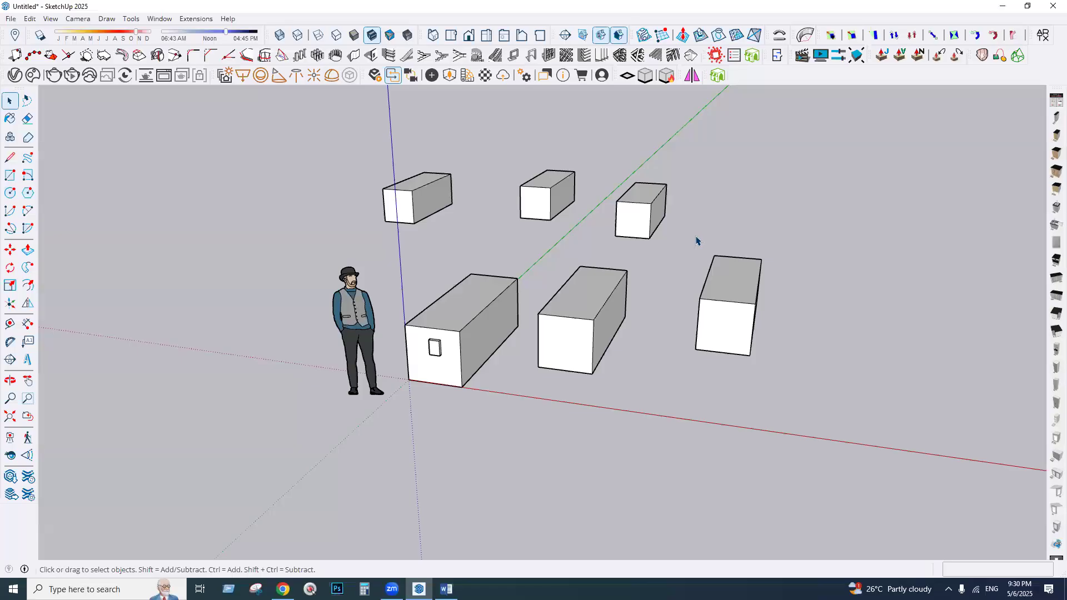
# - Reopen the shortcut preferences, filter the functions by "edit/hide", and select View/Component Edit/Hide Rest Of Model
pyautogui.click(160, 19)
pyautogui.click(203, 103)
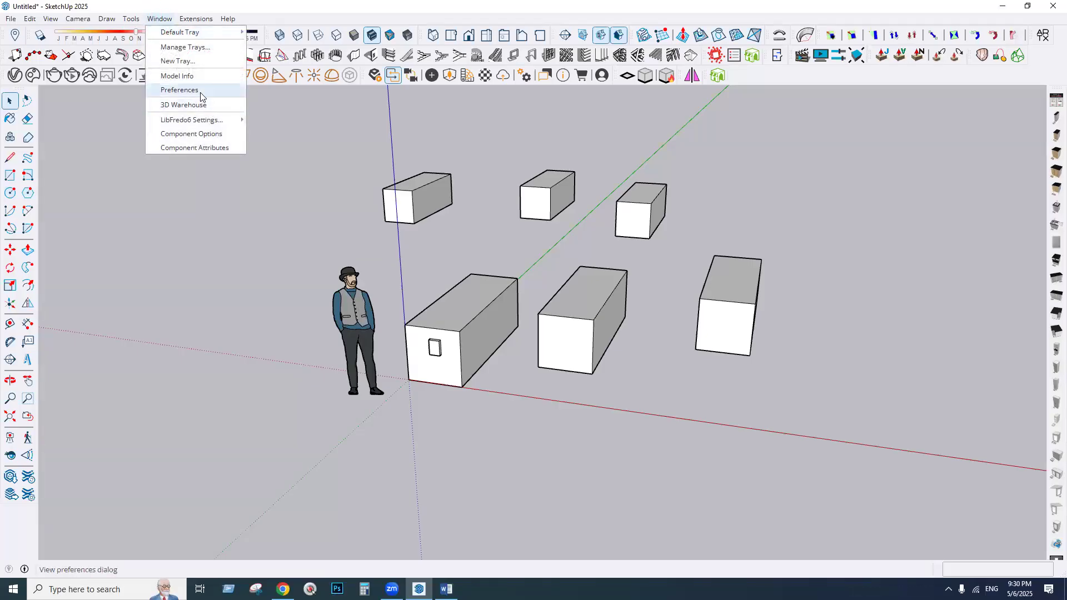
pyautogui.click(200, 91)
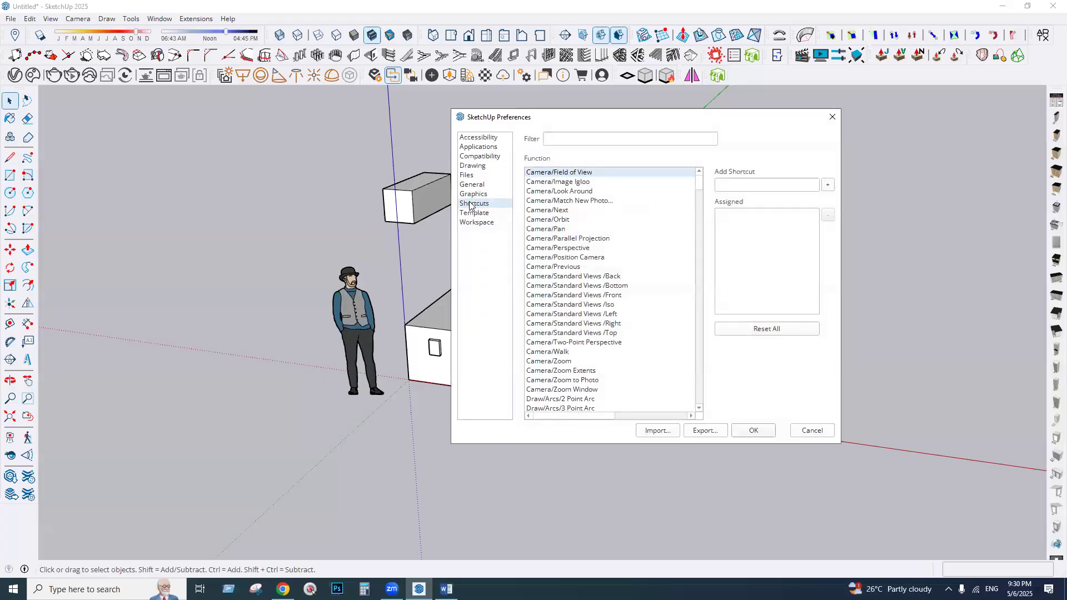
pyautogui.click(555, 135)
pyautogui.write('edit')
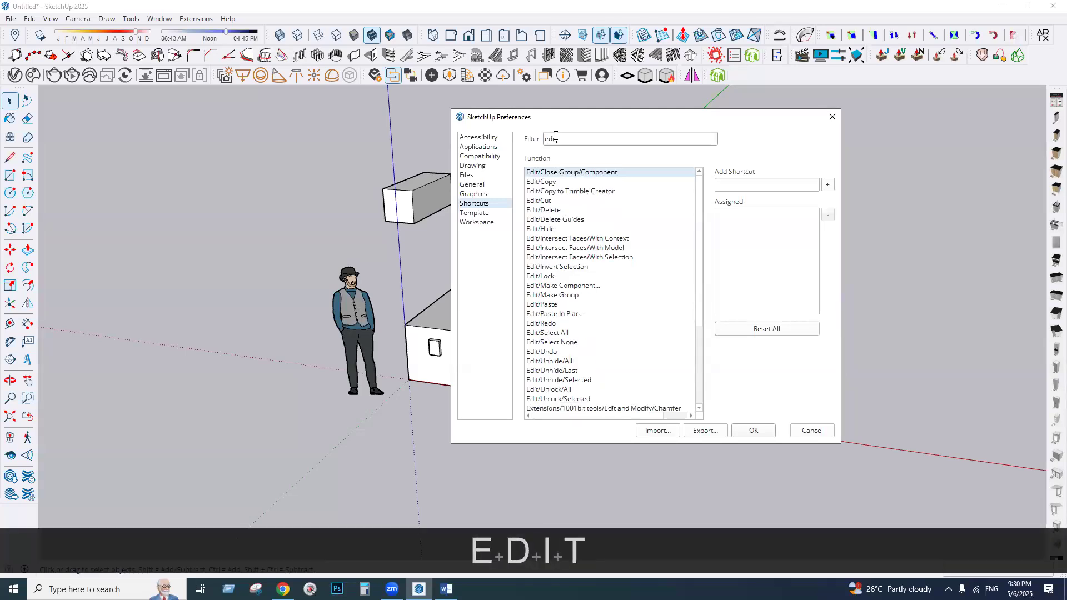
pyautogui.write('/hide')
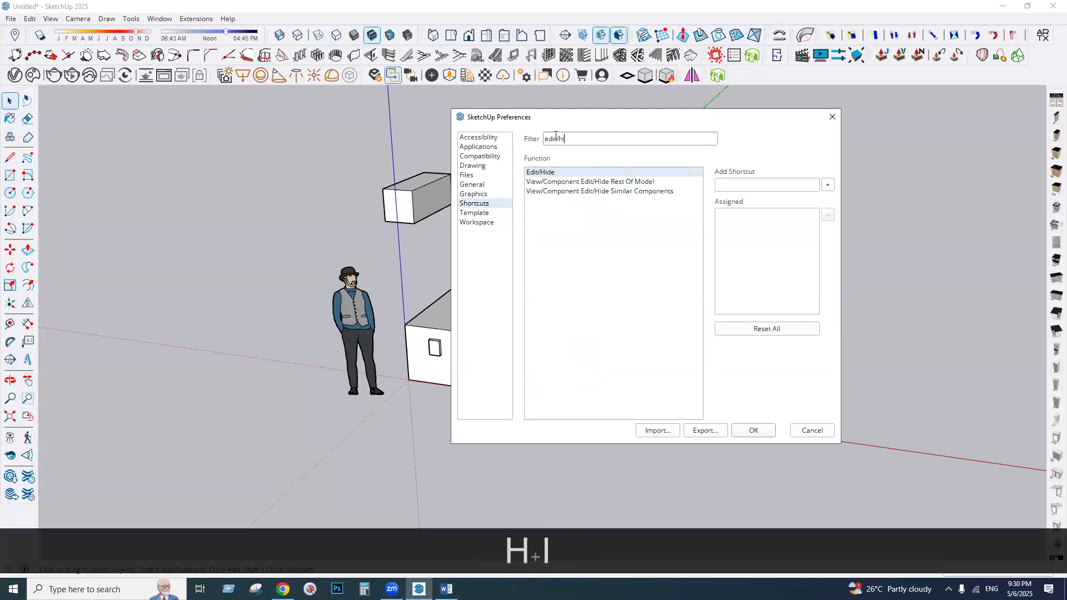
pyautogui.click(547, 183)
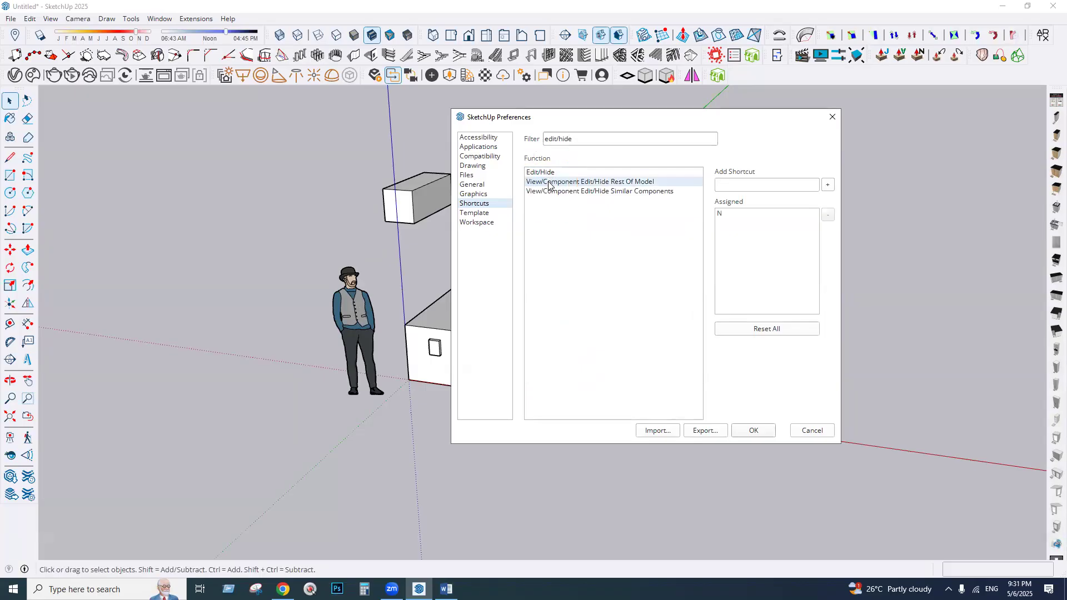
# - Add H as a second shortcut for Hide Rest Of Model, reassigning it from Camera/Pan, and accept the preferences
pyautogui.click(752, 188)
pyautogui.write('H')
pyautogui.click(828, 185)
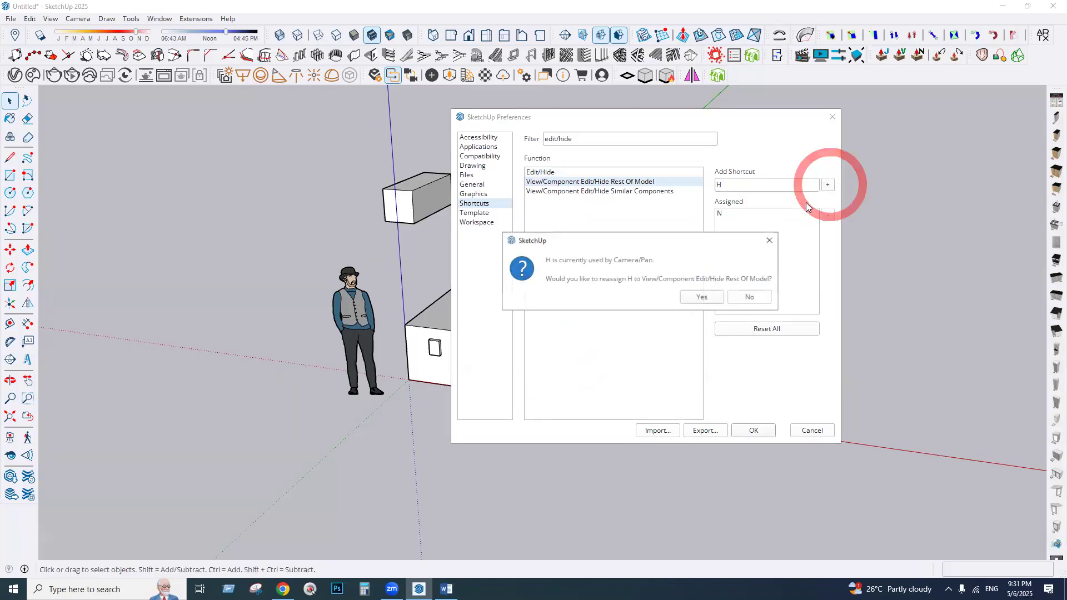
pyautogui.click(701, 298)
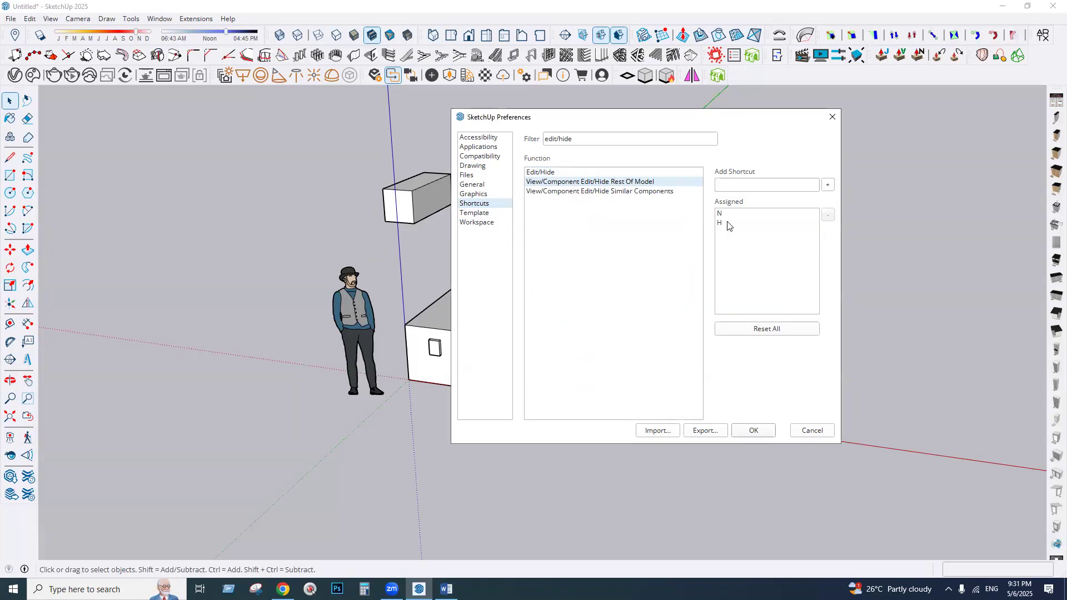
pyautogui.click(754, 430)
# - Open the box group with the small front block for editing and hide the rest of the model
pyautogui.doubleClick(481, 330)
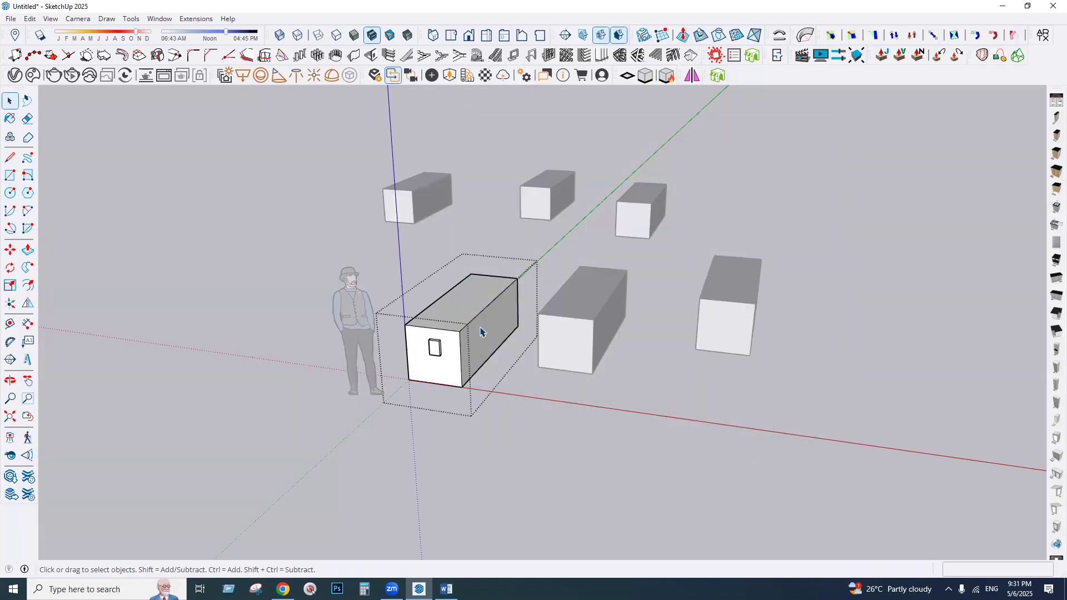
pyautogui.press('h')
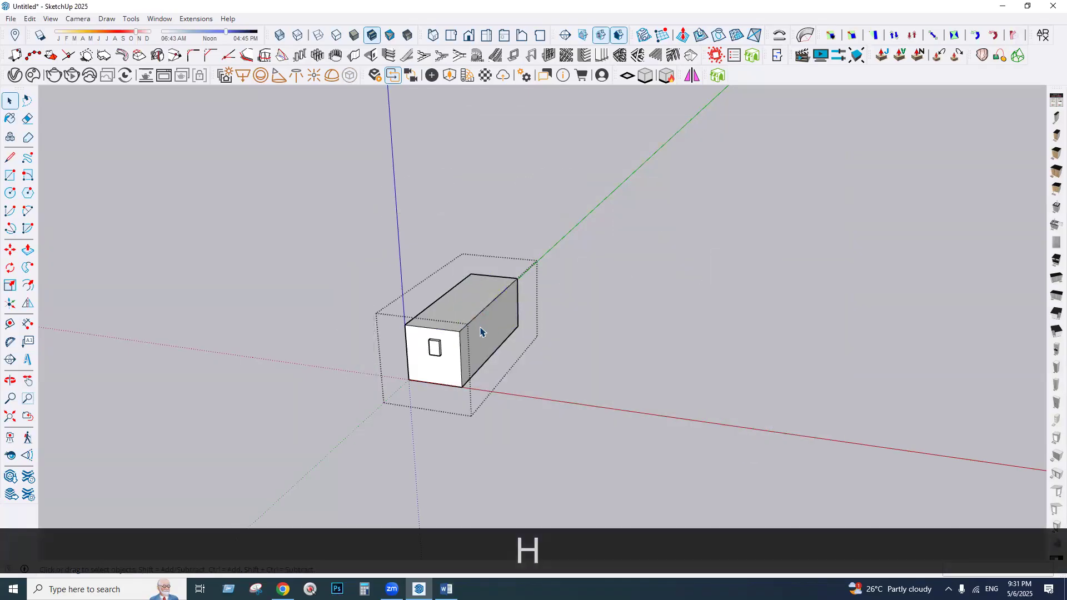
# - Show the rest of the model again and exit the box group's editing
pyautogui.press('h')
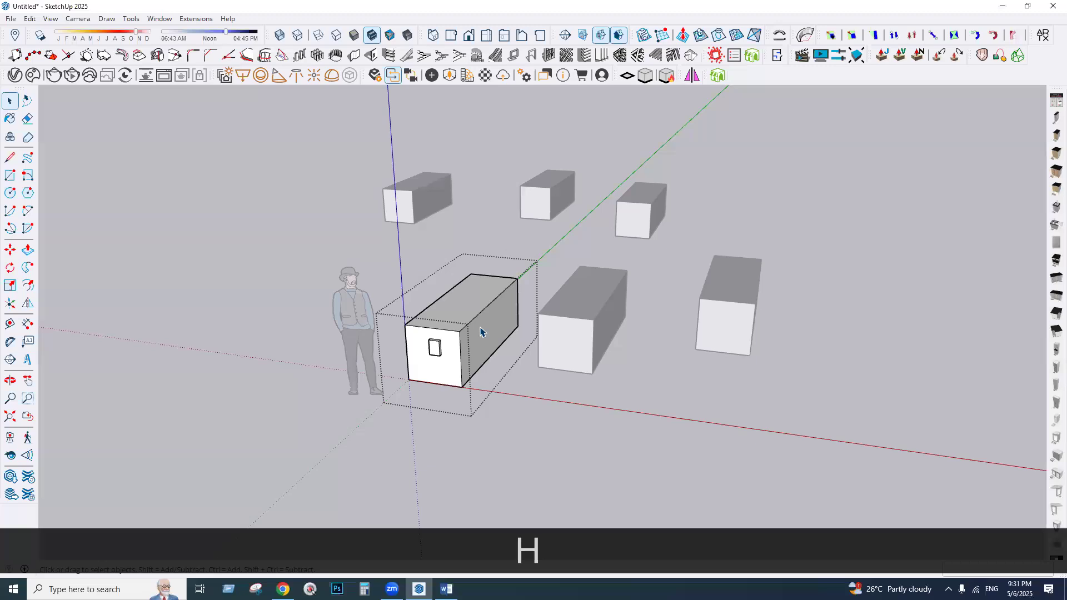
pyautogui.press('Escape')
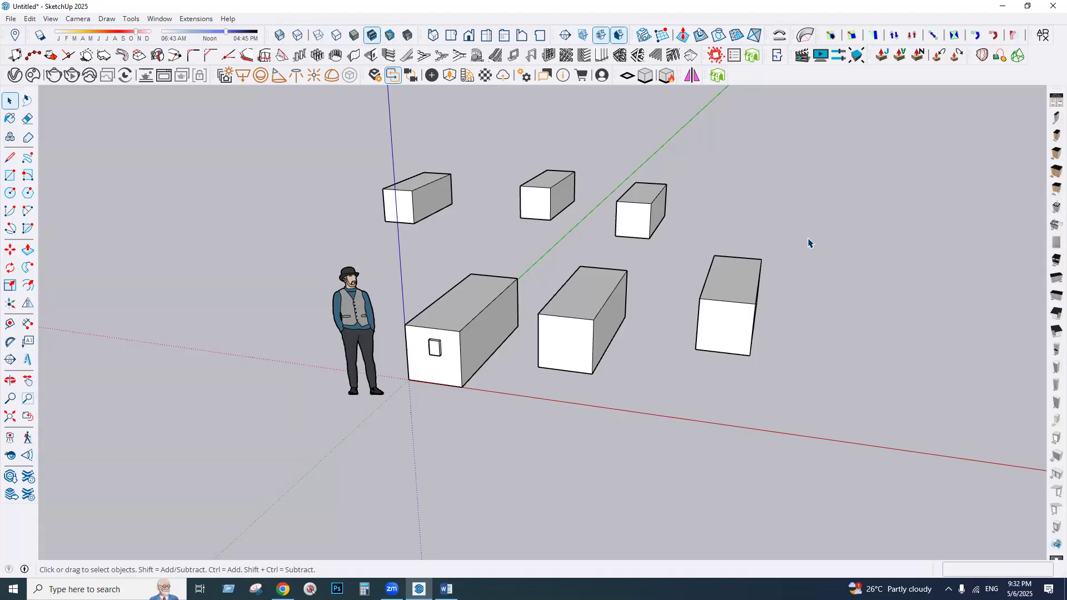
# - Switch to the Windows desktop and create a new folder there
pyautogui.press('super+d')
pyautogui.rightClick(381, 172)
pyautogui.moveTo(406, 274)
pyautogui.click(532, 276)
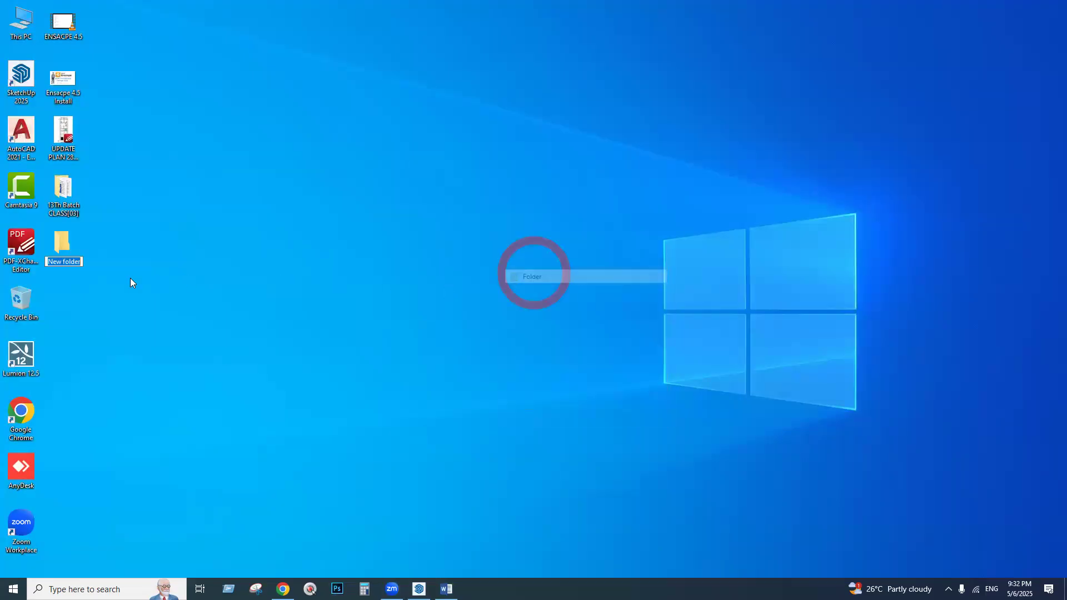
# - Open the new desktop folder and create a subfolder named x inside it
pyautogui.doubleClick(70, 251)
pyautogui.rightClick(423, 271)
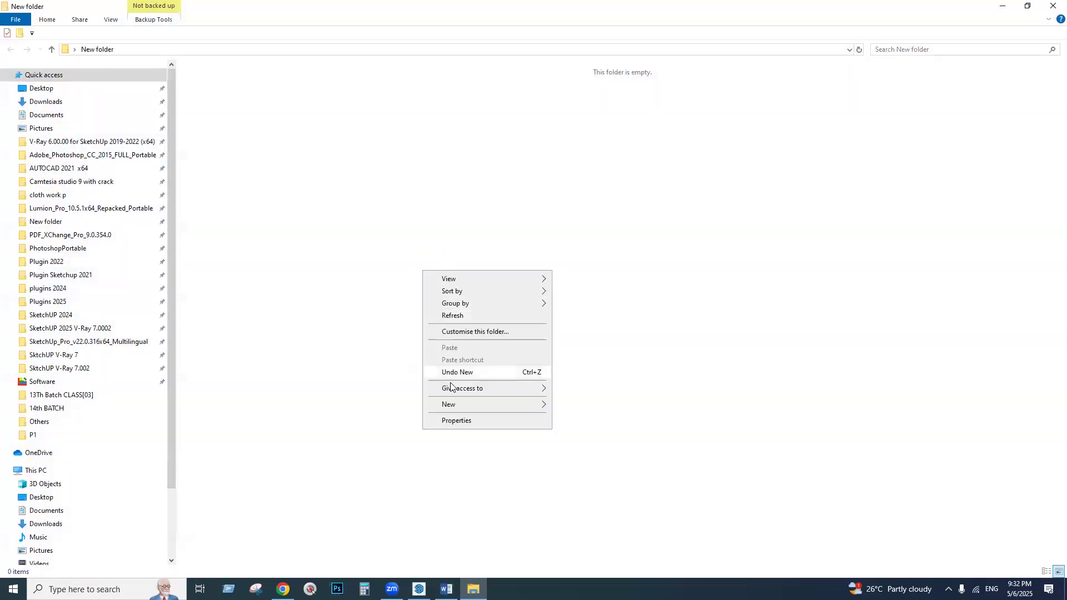
pyautogui.click(448, 404)
pyautogui.click(573, 405)
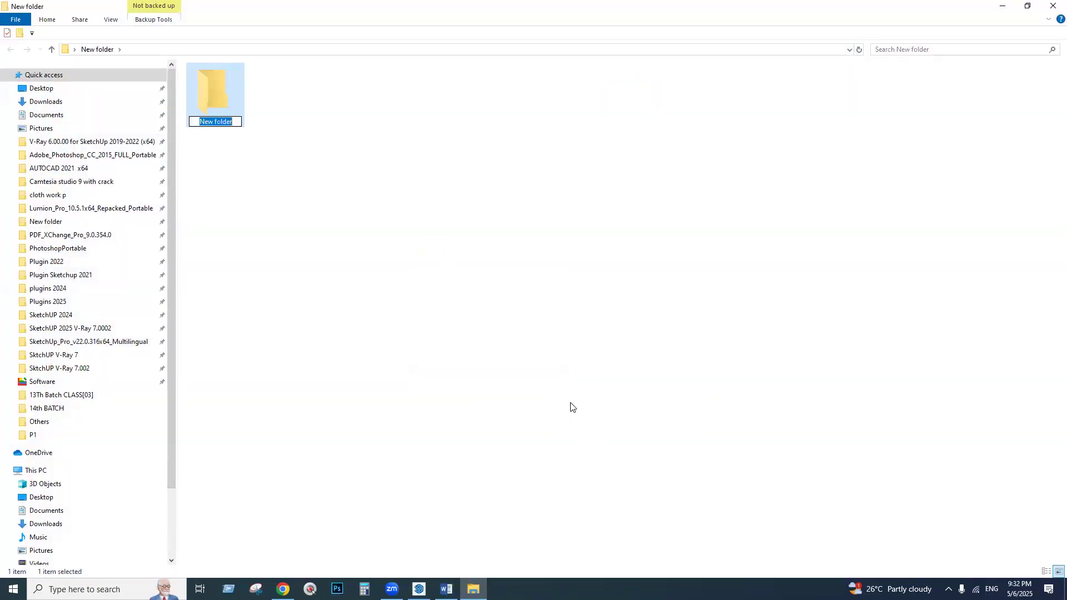
pyautogui.write('x')
pyautogui.click(527, 355)
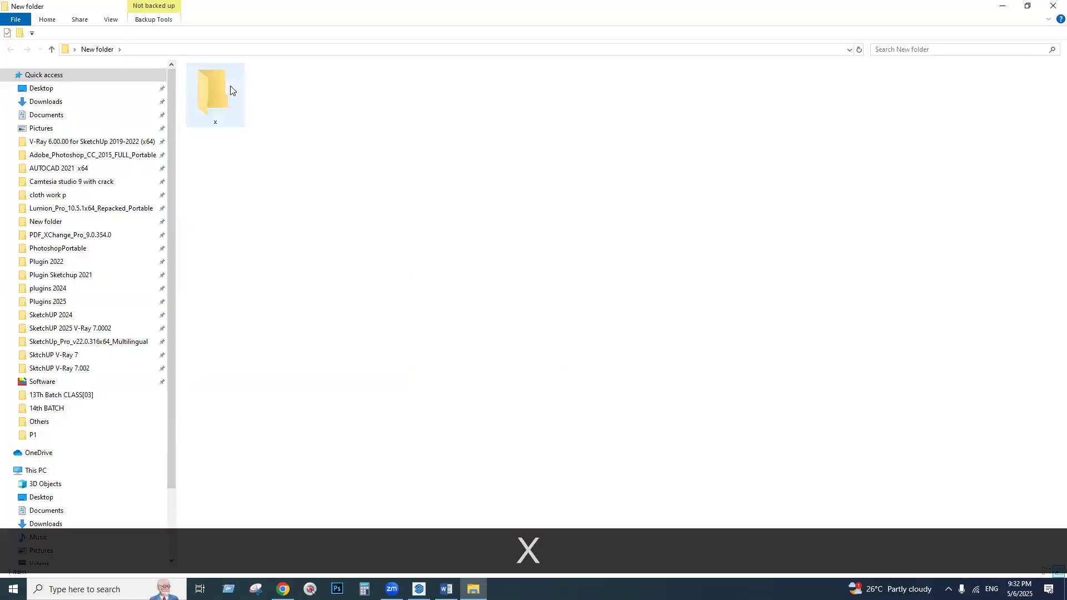
# - Copy folder x, paste it in the same location, and delete the pasted copy
pyautogui.rightClick(230, 88)
pyautogui.click(277, 302)
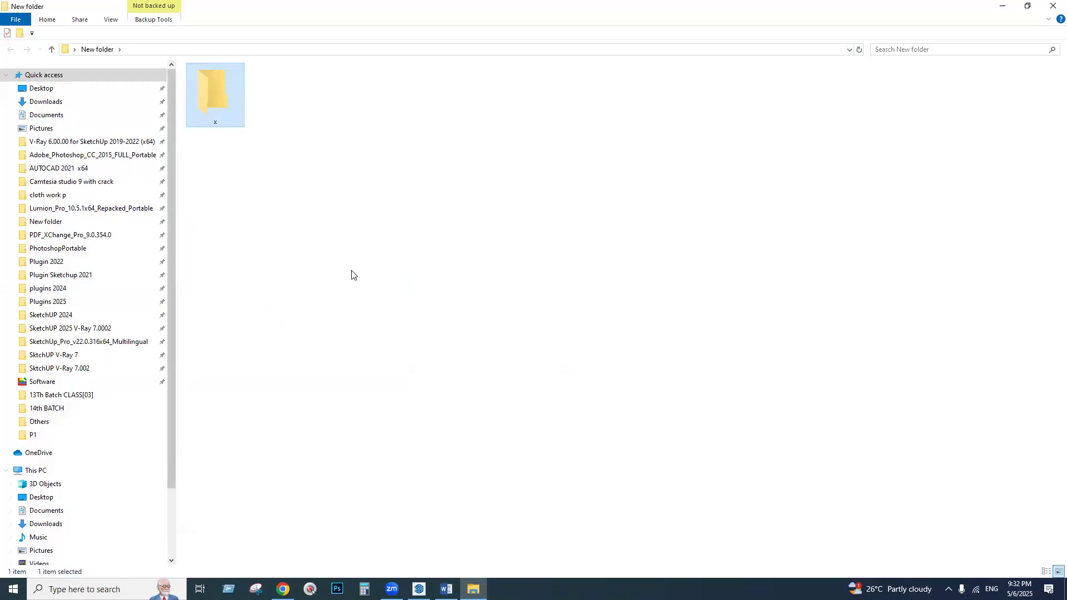
pyautogui.rightClick(327, 197)
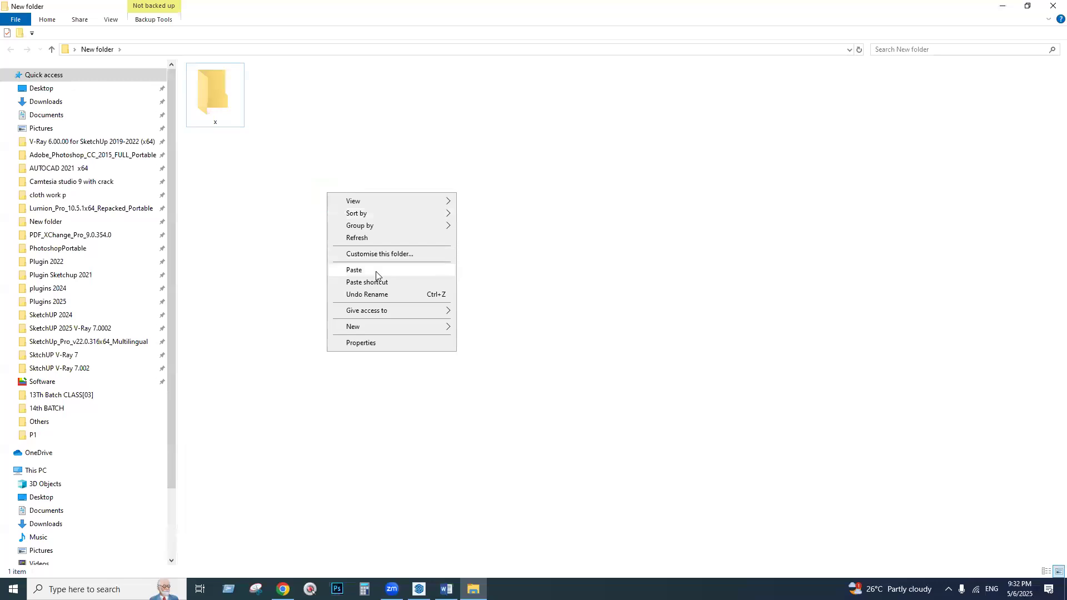
pyautogui.click(361, 269)
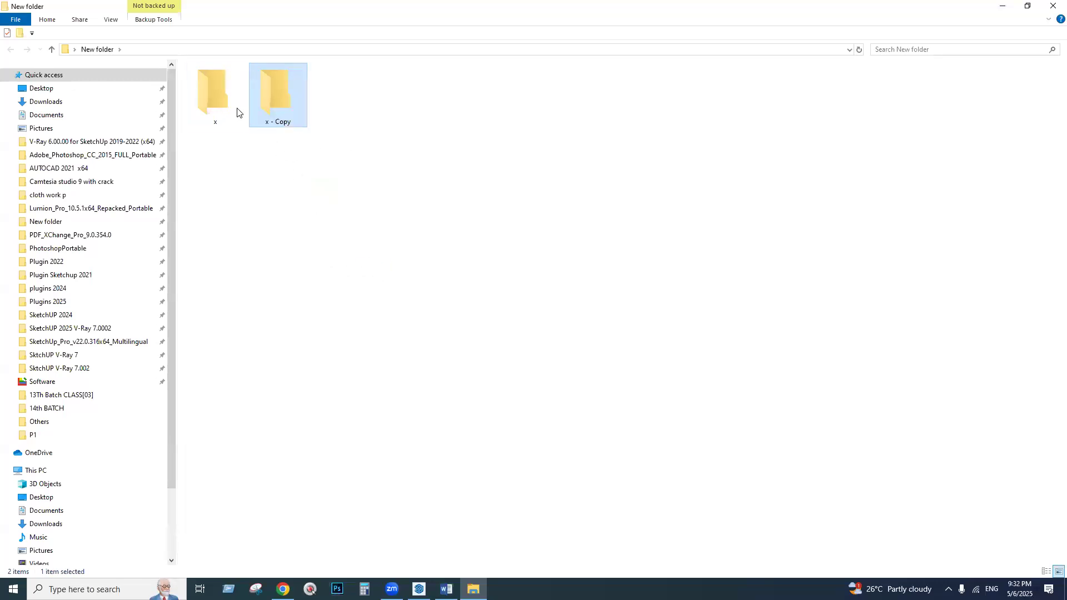
pyautogui.press('Delete')
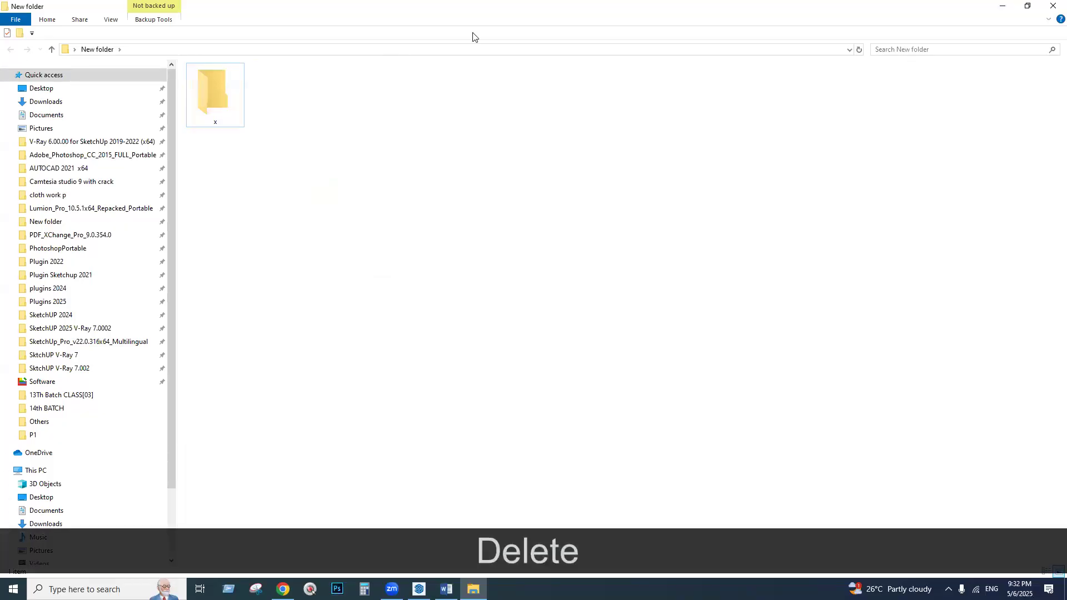
# - Close the folder window and delete the new folder from the desktop
pyautogui.moveTo(472, 7); pyautogui.dragTo(338, 113)
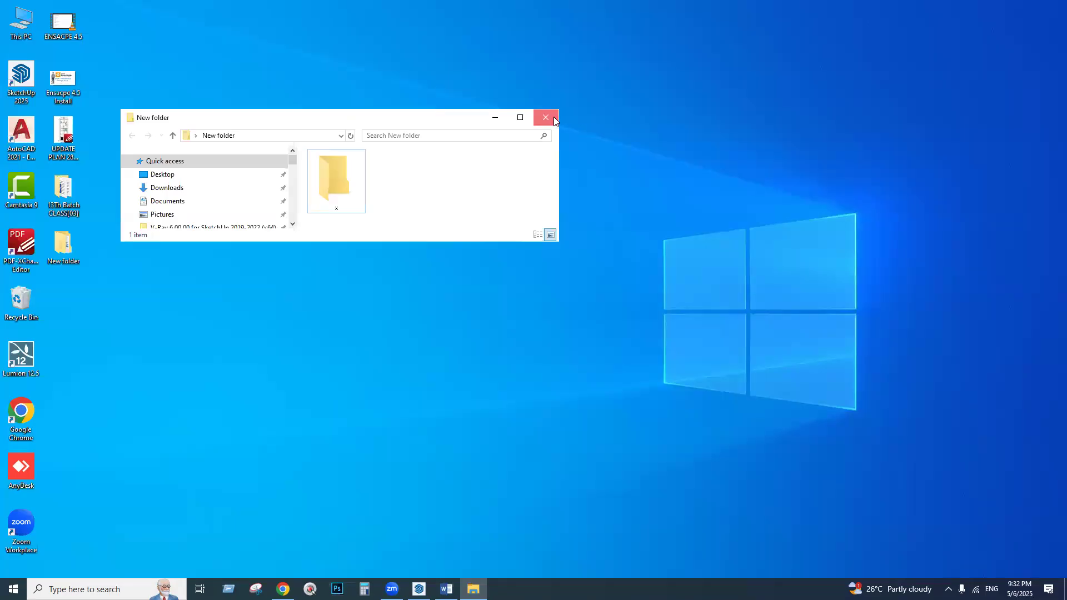
pyautogui.click(552, 116)
pyautogui.doubleClick(62, 247)
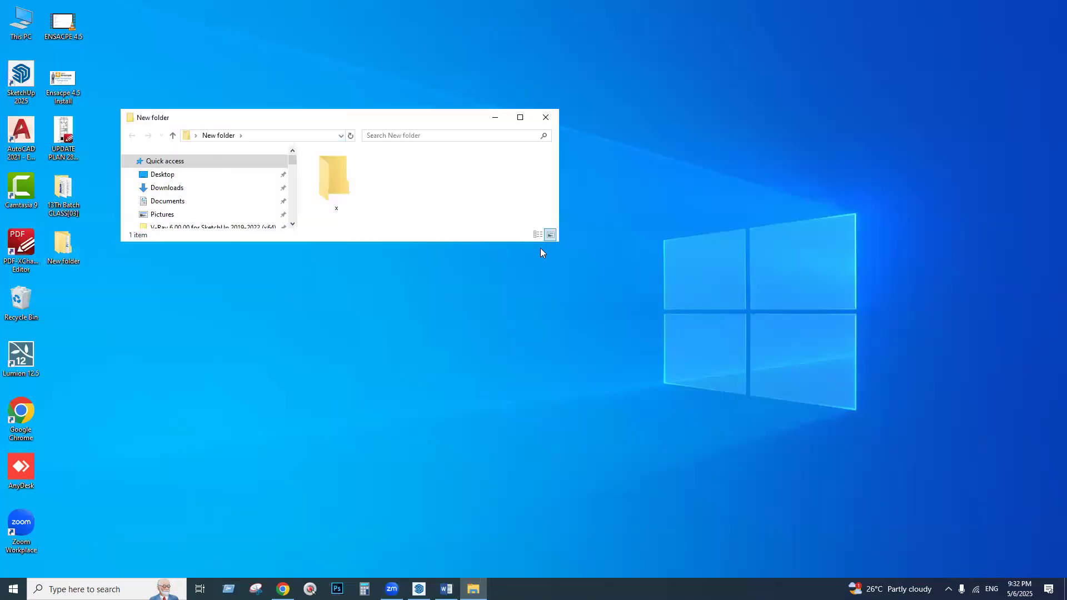
pyautogui.moveTo(548, 242); pyautogui.dragTo(548, 276)
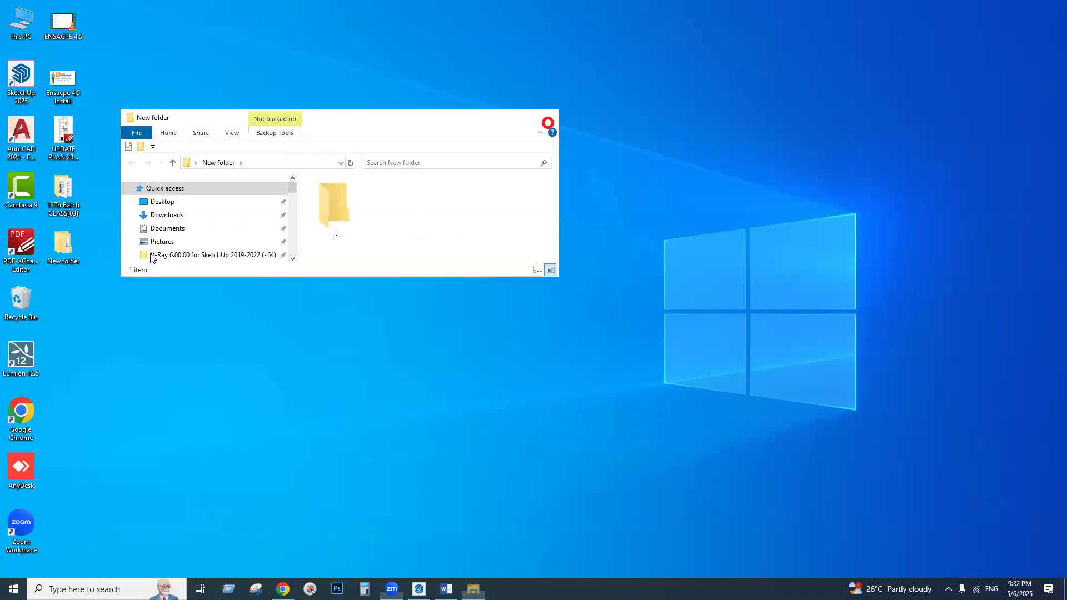
pyautogui.click(546, 117)
pyautogui.press('Delete')
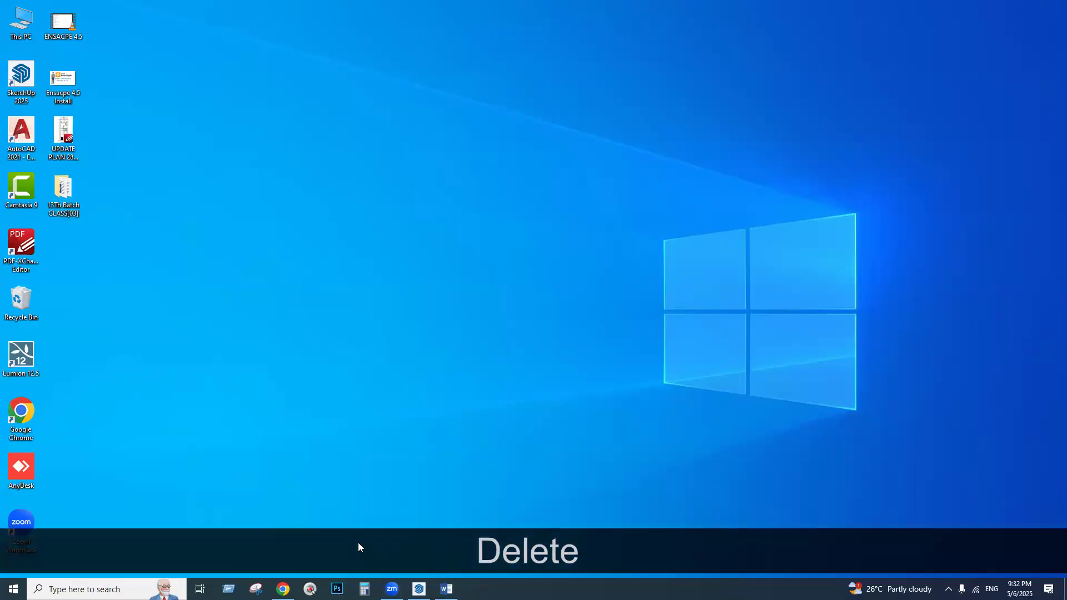
# - Switch back to SketchUp, open the middle front-row box group for editing with the rest of the model hidden, and exit it
pyautogui.click(419, 589)
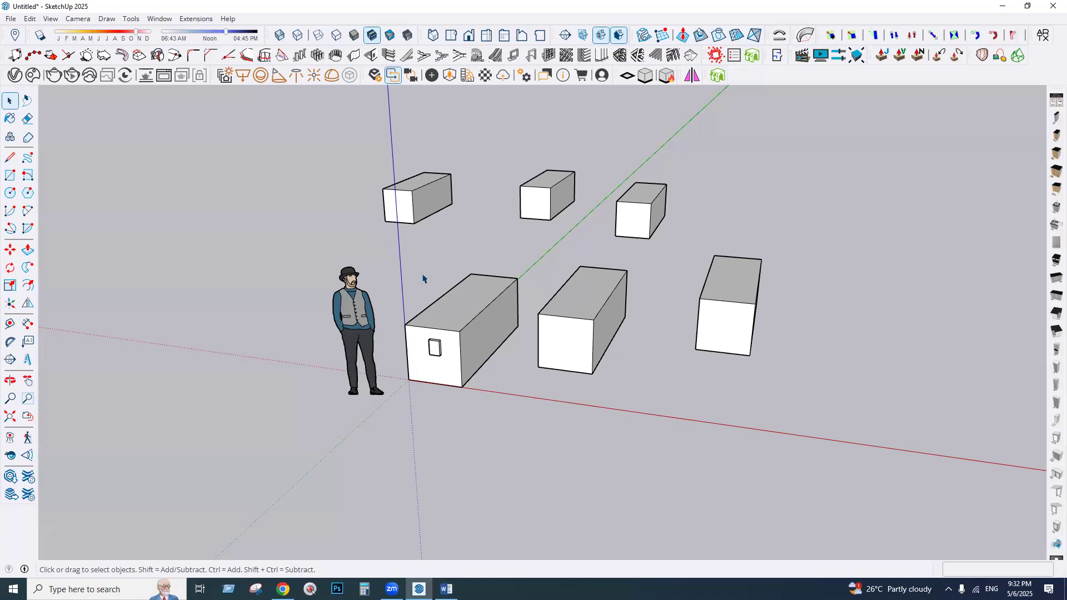
pyautogui.click(458, 320)
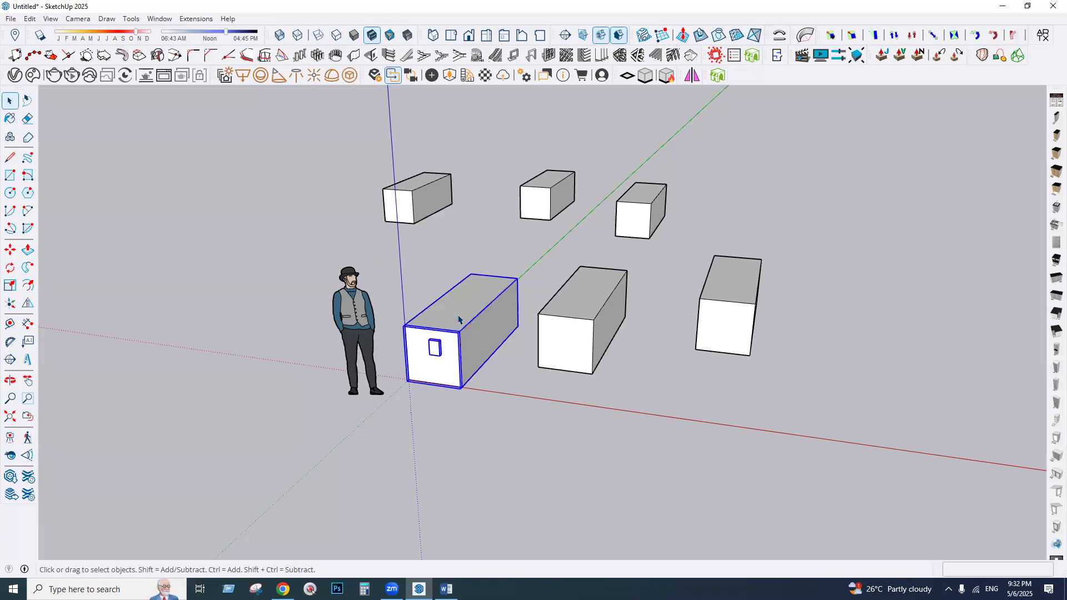
pyautogui.click(572, 342)
pyautogui.press('h')
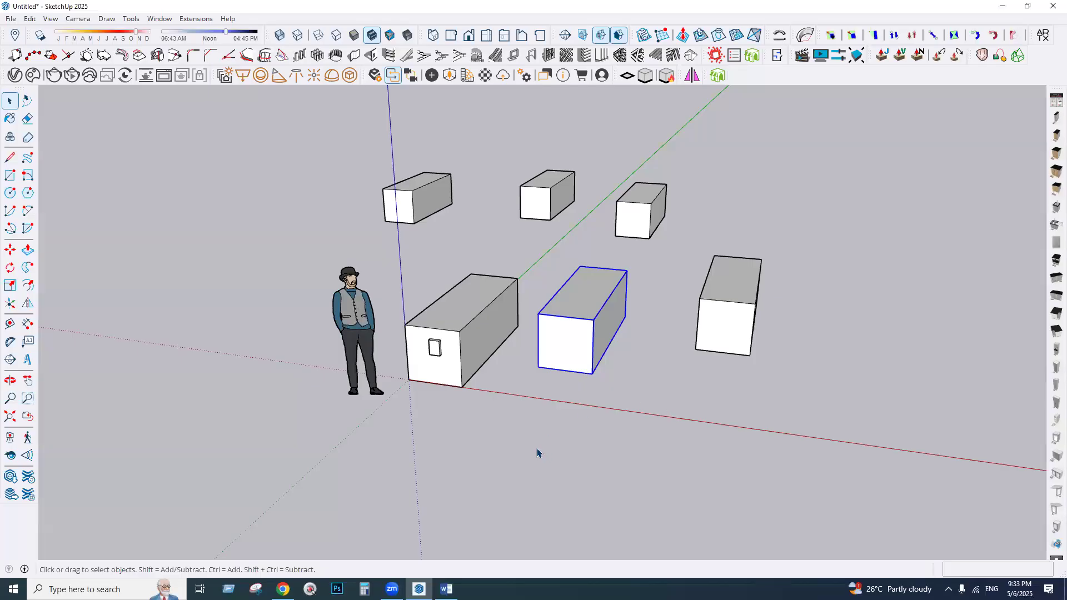
pyautogui.doubleClick(547, 333)
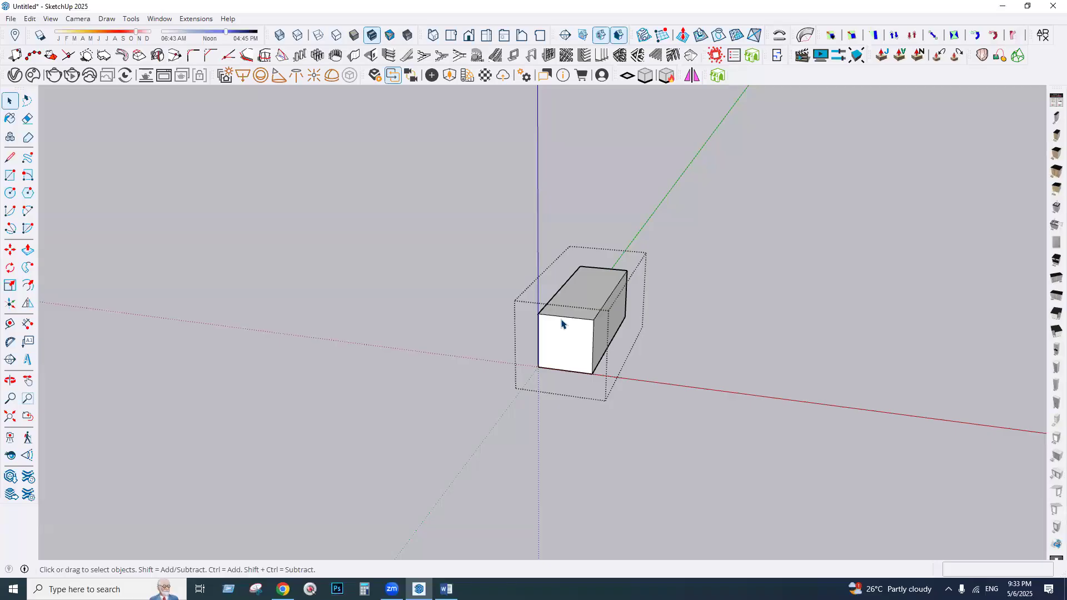
pyautogui.press('Escape')
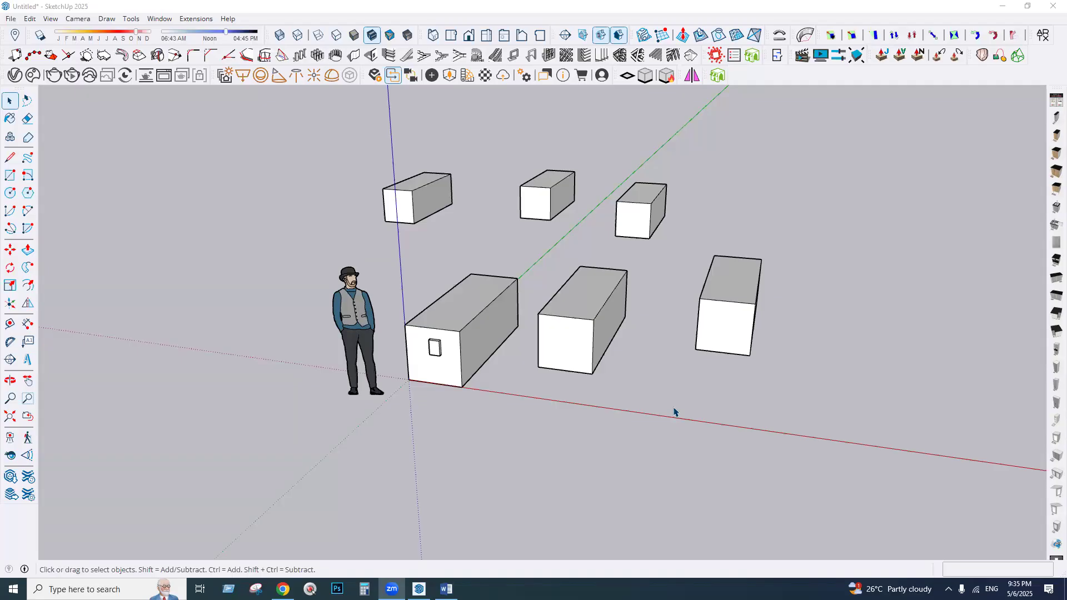
# - Select every object in the model, including the scale figure, and delete them all
pyautogui.scroll(-2, 386, 245)
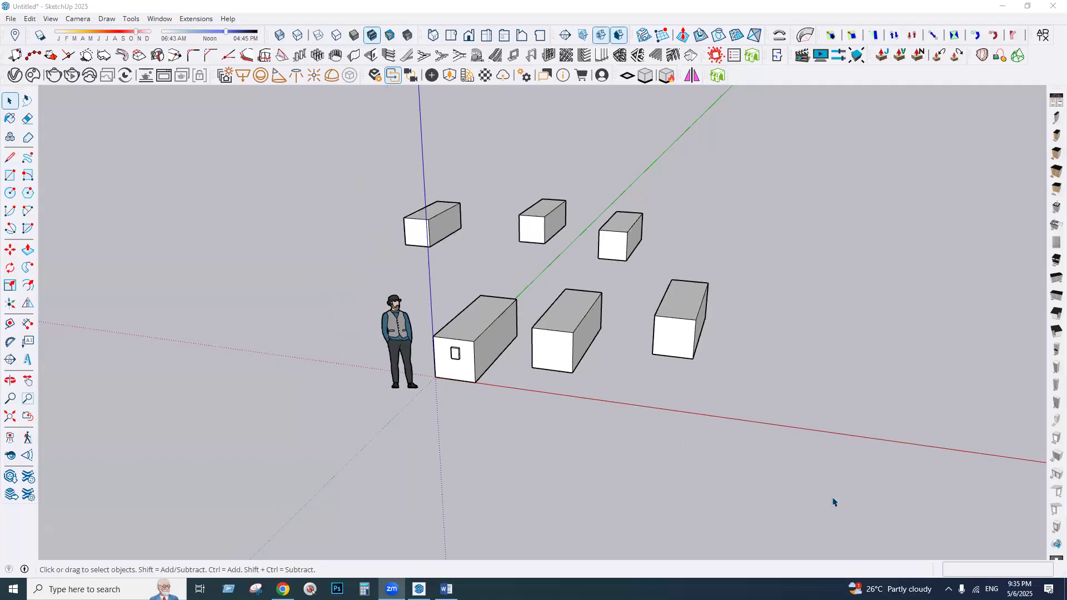
pyautogui.hotkey('ctrl', 'a')
pyautogui.press('Delete')
pyautogui.moveTo(488, 424); pyautogui.dragTo(695, 410, button='middle')
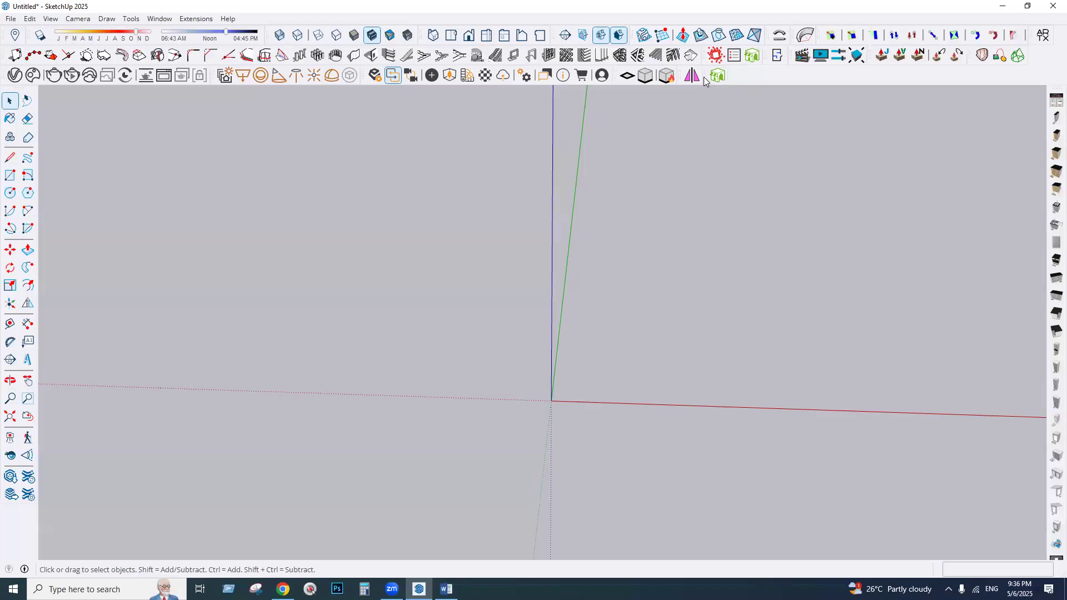
# - Open the Extension Manager and start installing an extension from a file
pyautogui.click(196, 18)
pyautogui.click(216, 46)
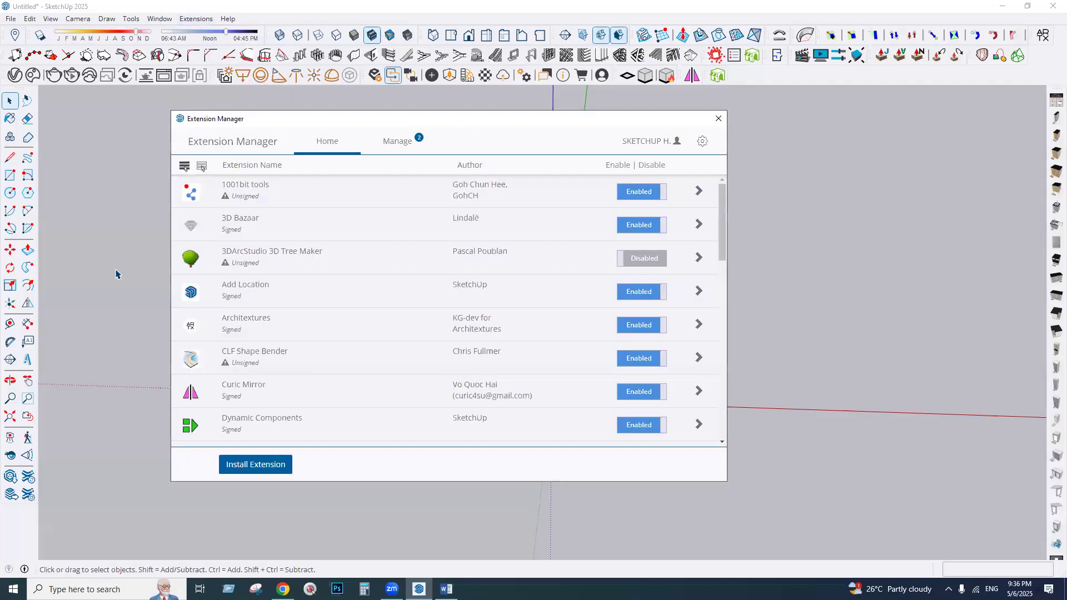
pyautogui.click(247, 472)
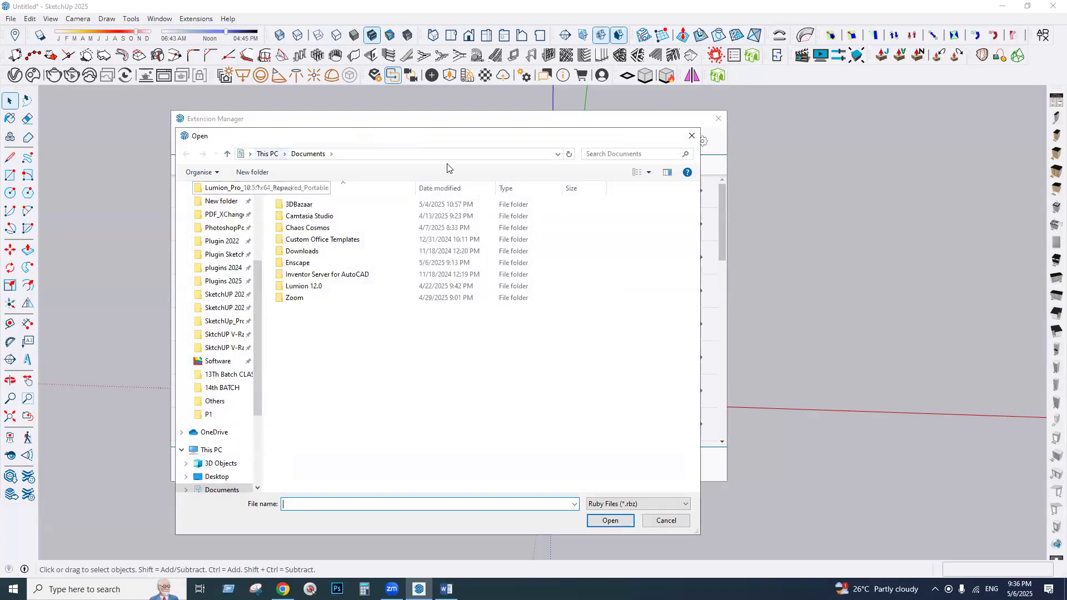
pyautogui.scroll(-2, 226, 457)
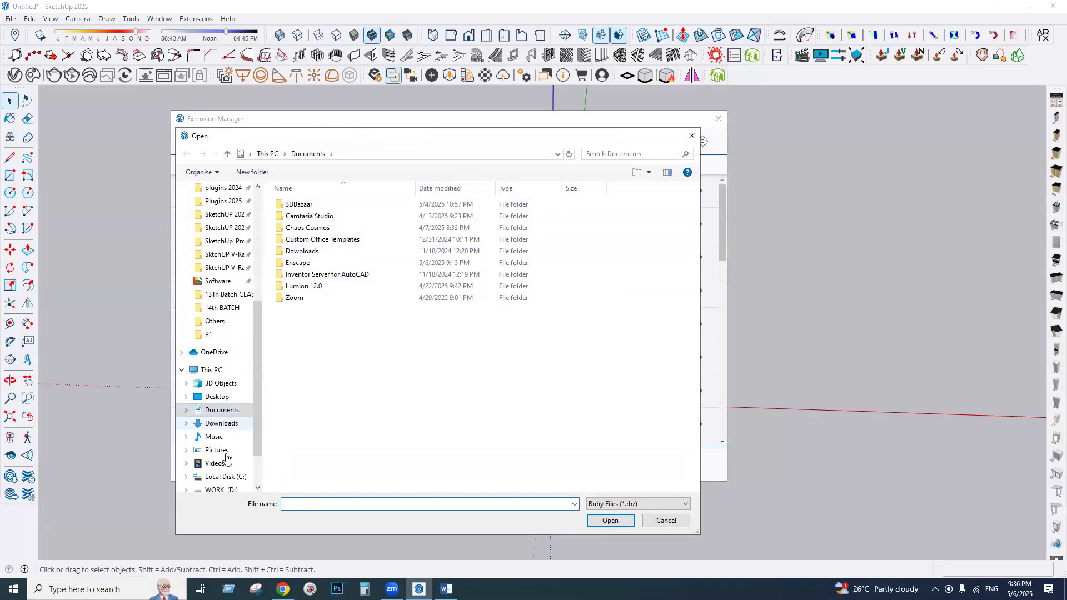
pyautogui.scroll(-1, 227, 472)
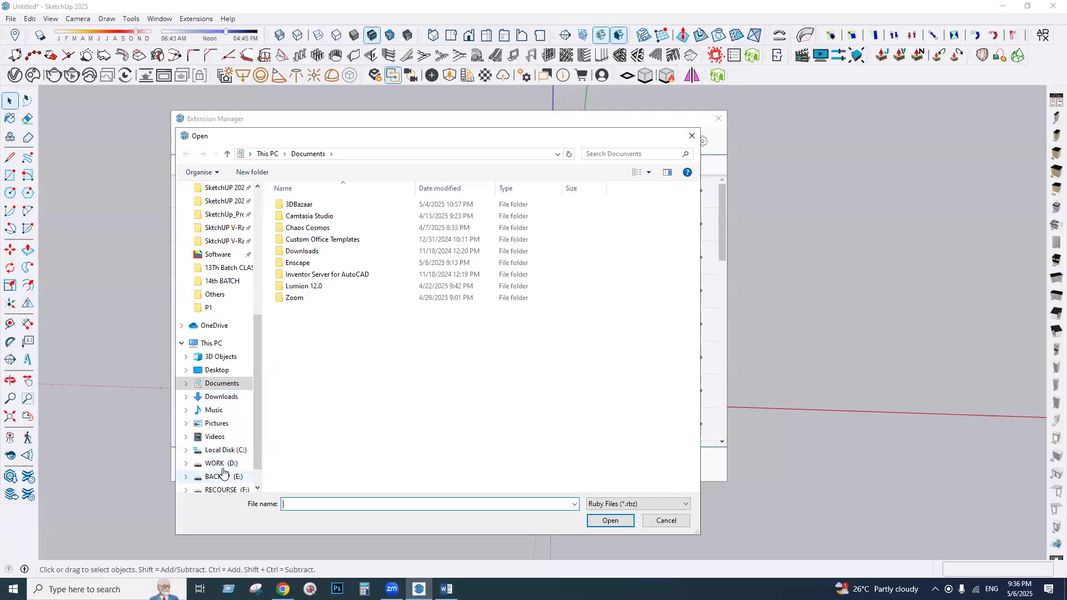
pyautogui.click(221, 463)
pyautogui.doubleClick(311, 216)
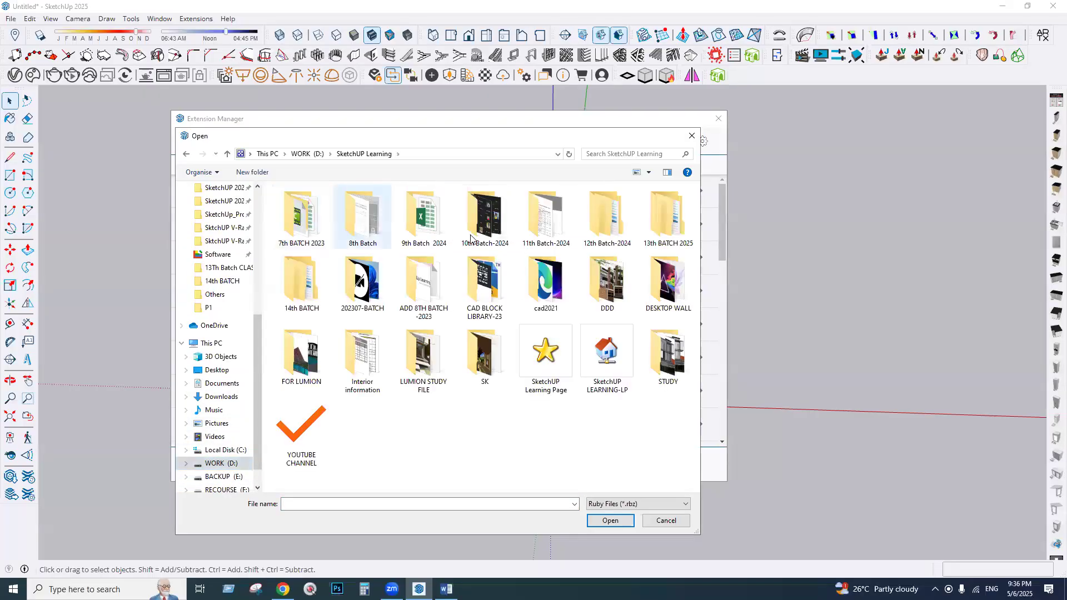
pyautogui.doubleClick(667, 216)
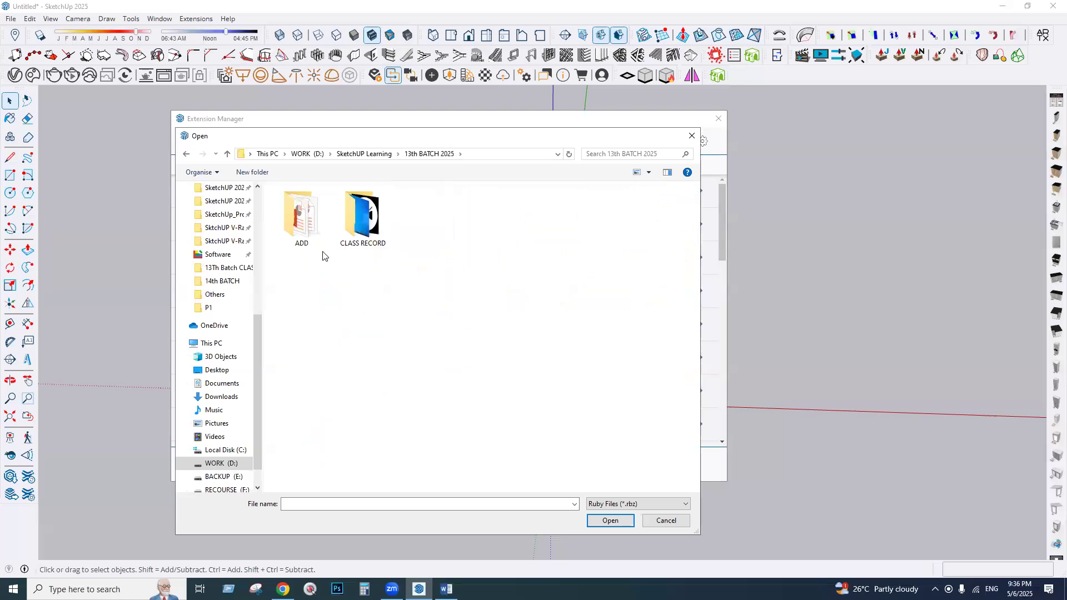
pyautogui.doubleClick(298, 222)
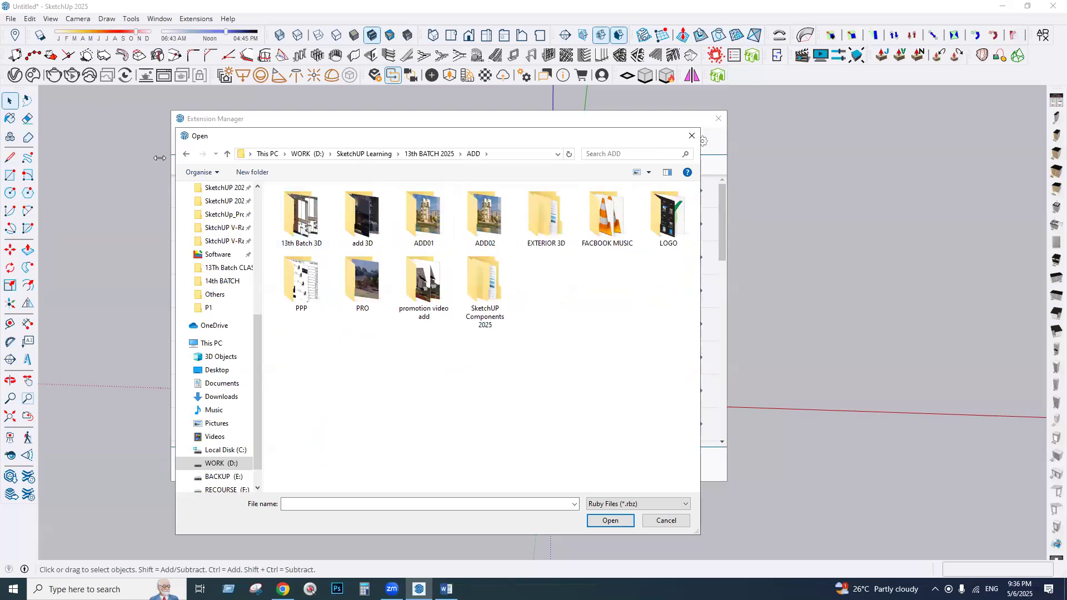
pyautogui.click(188, 157)
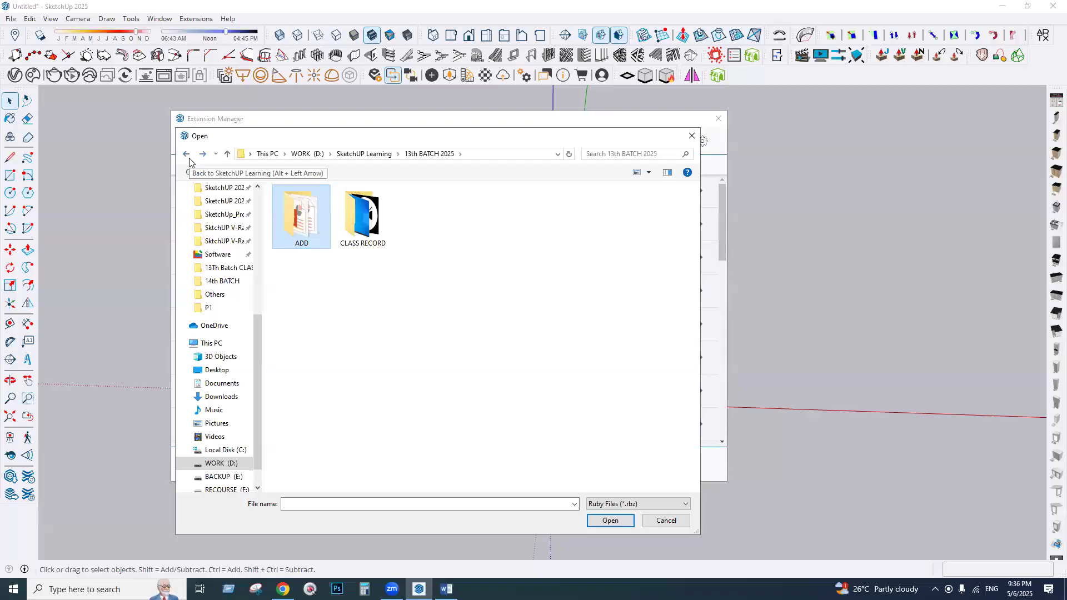
pyautogui.click(186, 155)
# - Browse to the Plugins 2025 folder under Softwere on BACKUP (E:), select Animator_v4.2a, and cancel the file selection
pyautogui.scroll(-1, 231, 441)
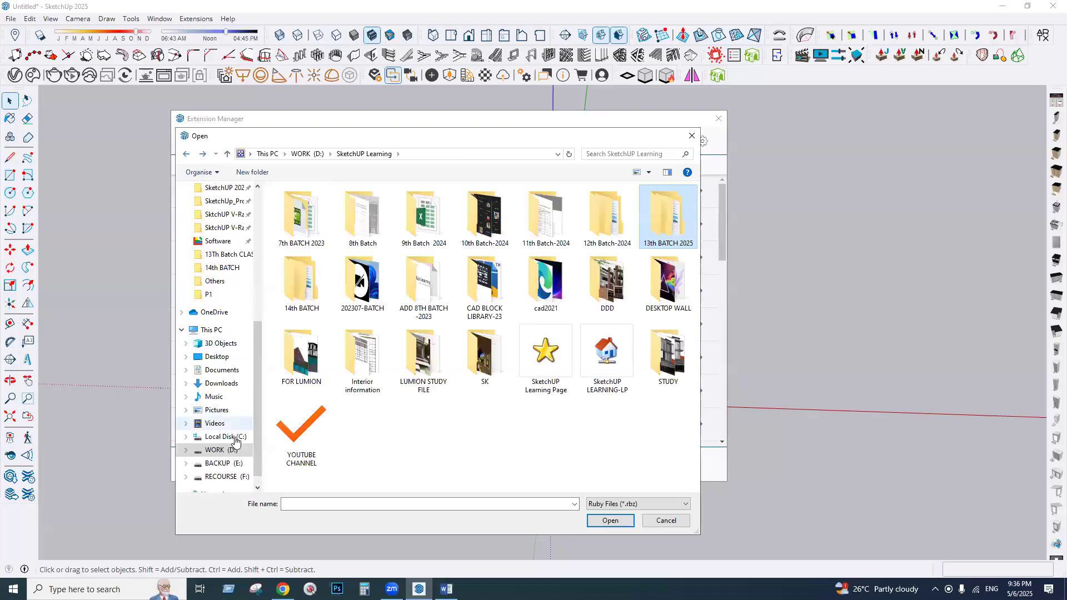
pyautogui.click(223, 449)
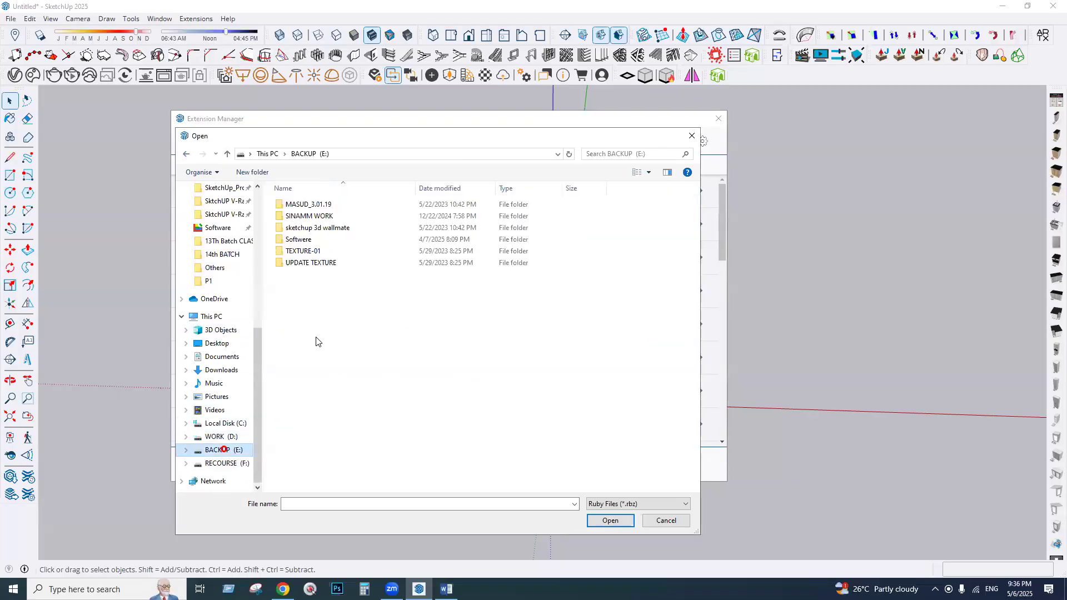
pyautogui.doubleClick(312, 240)
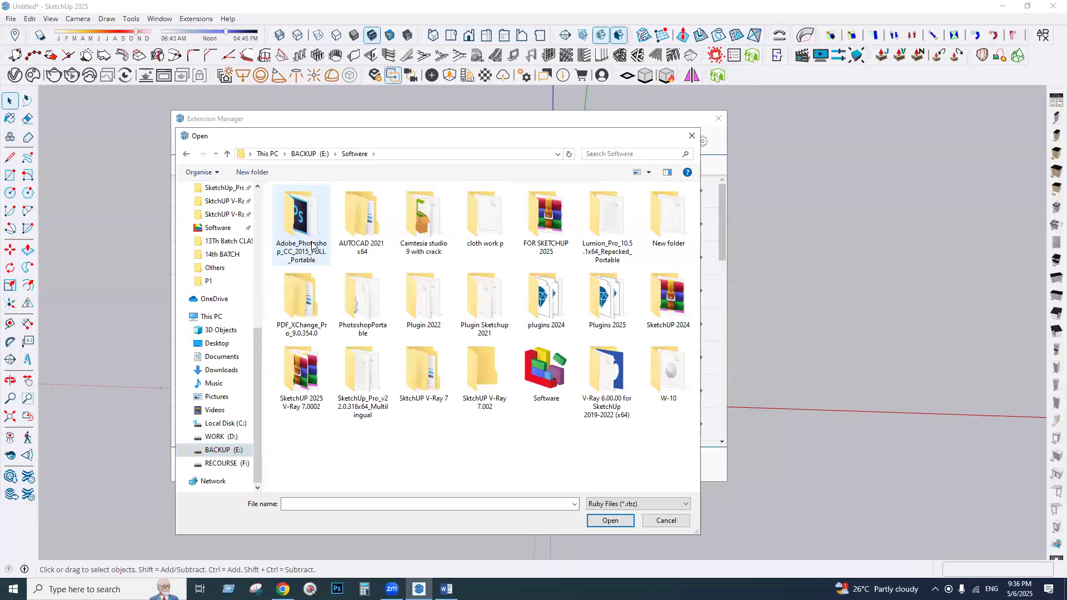
pyautogui.doubleClick(606, 297)
pyautogui.click(361, 237)
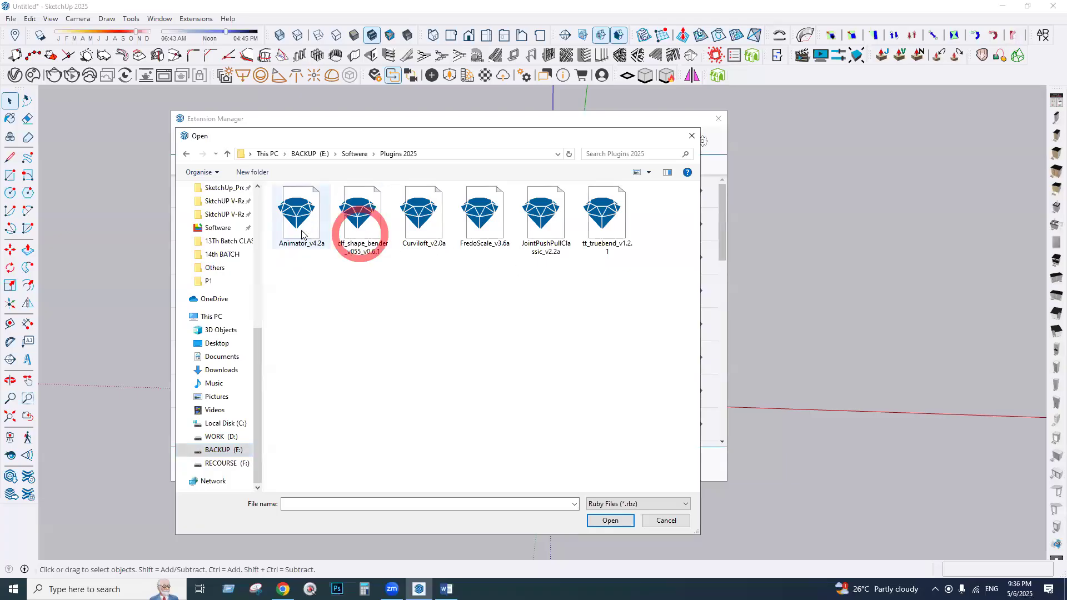
pyautogui.click(300, 229)
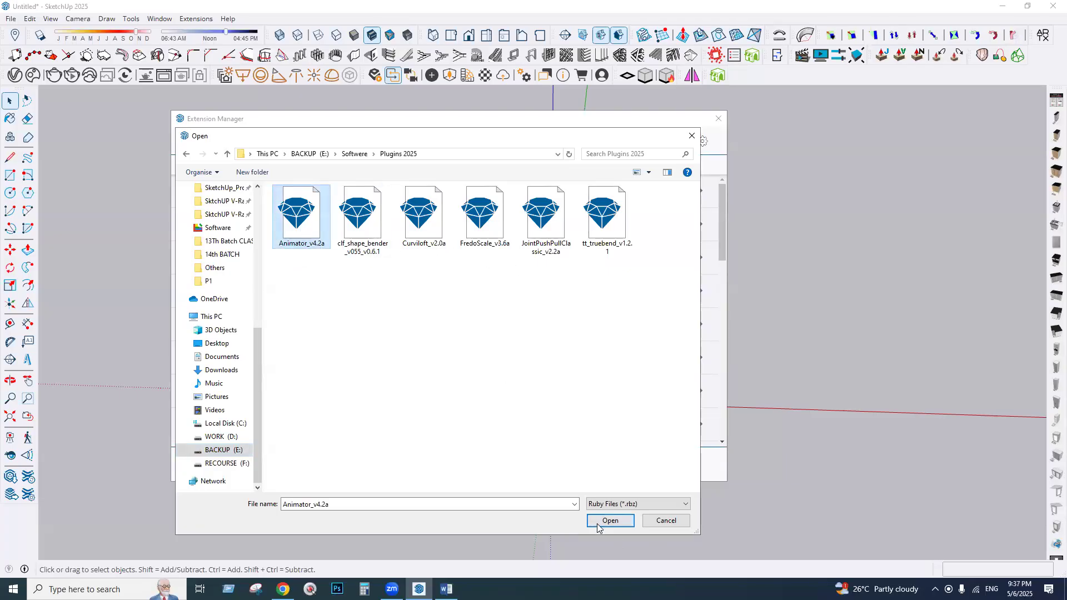
pyautogui.click(691, 136)
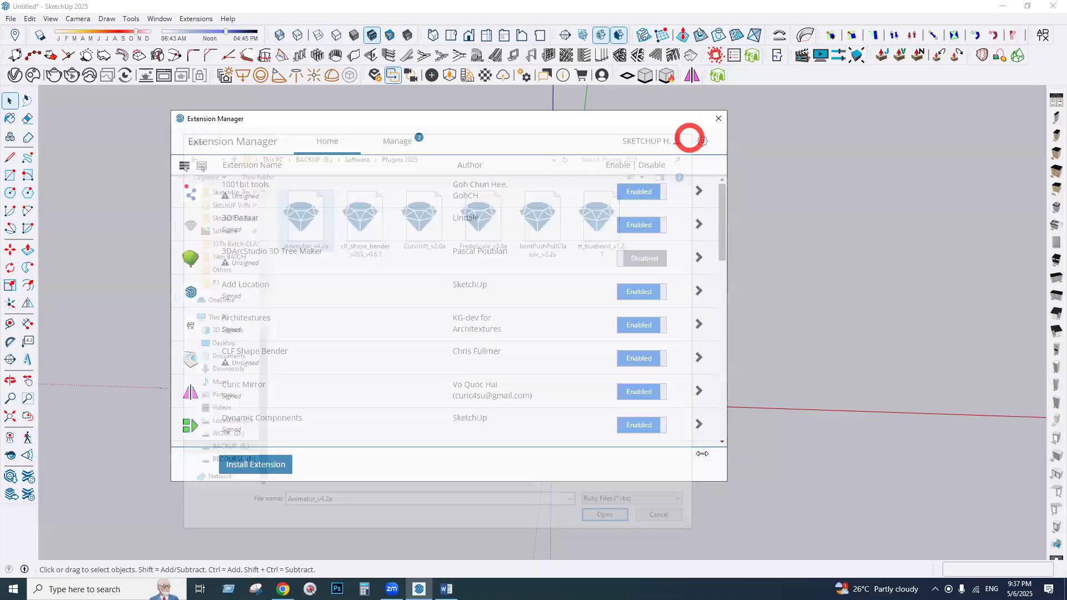
# - Reopen the Extension Manager, try to install Curviloft_v2.0a from the Plugins 2025 folder, ignore the update notice, and close the manager
pyautogui.click(718, 119)
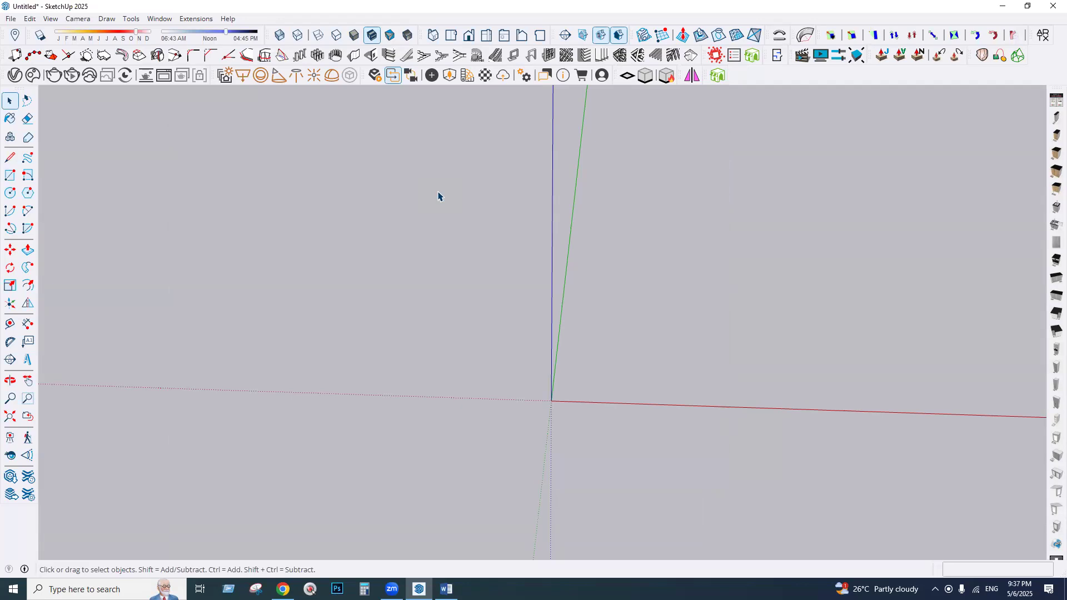
pyautogui.click(197, 19)
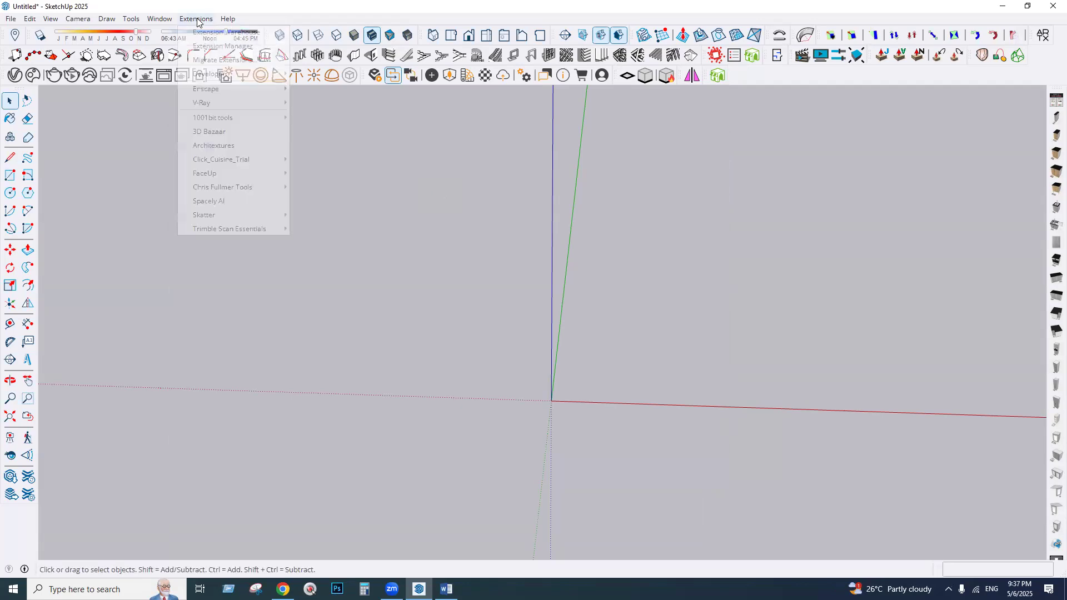
pyautogui.click(216, 46)
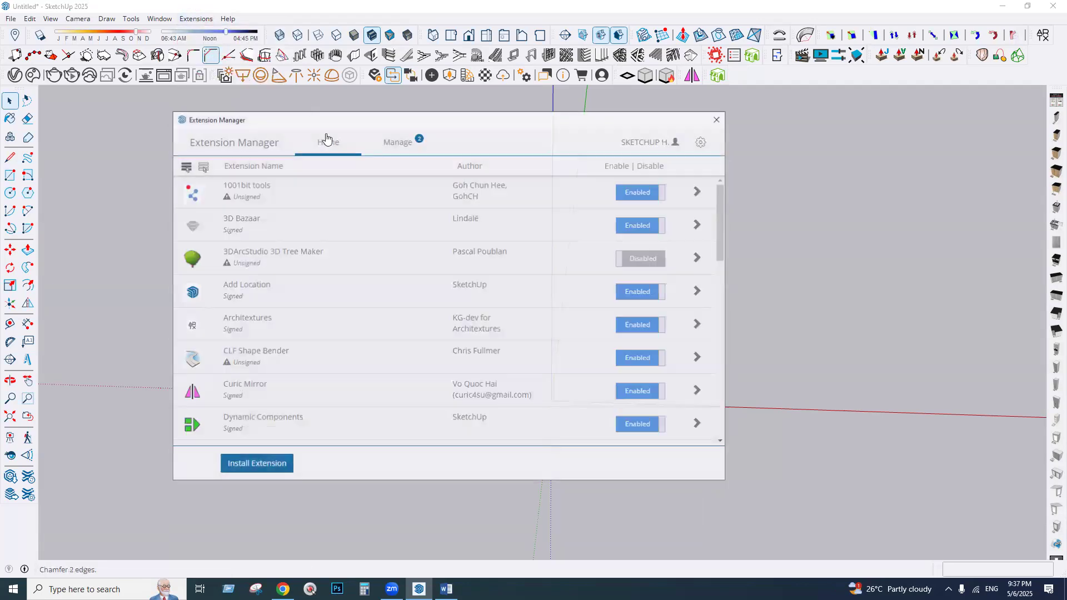
pyautogui.click(249, 472)
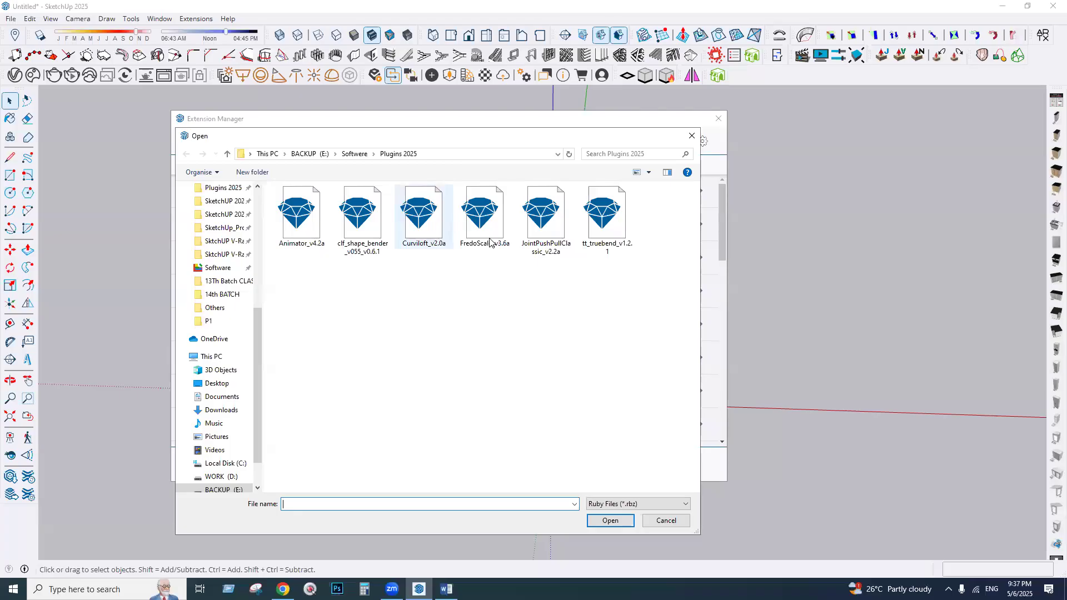
pyautogui.click(425, 240)
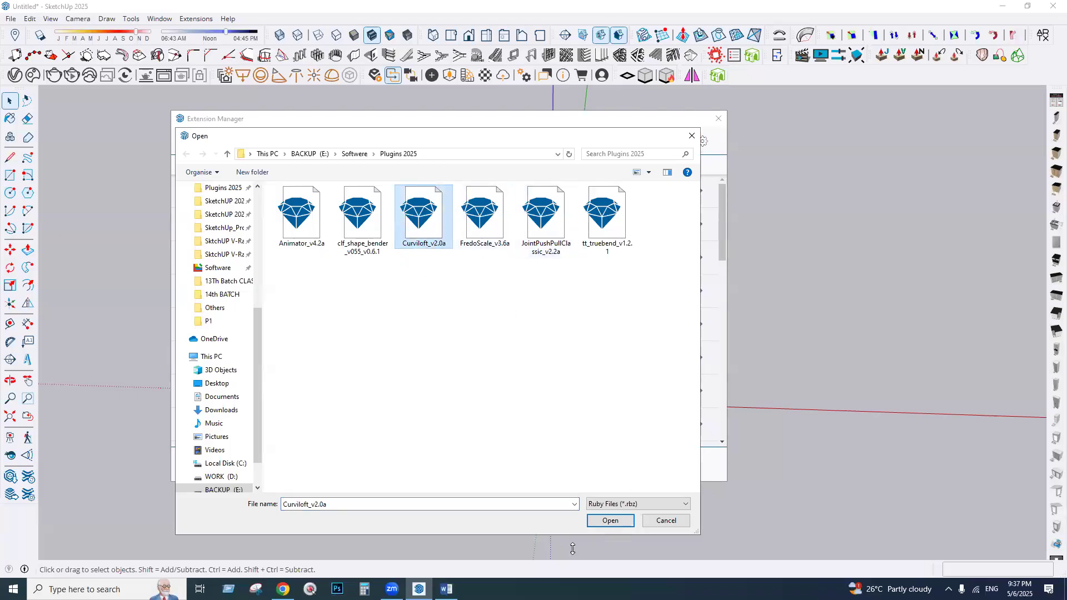
pyautogui.click(608, 520)
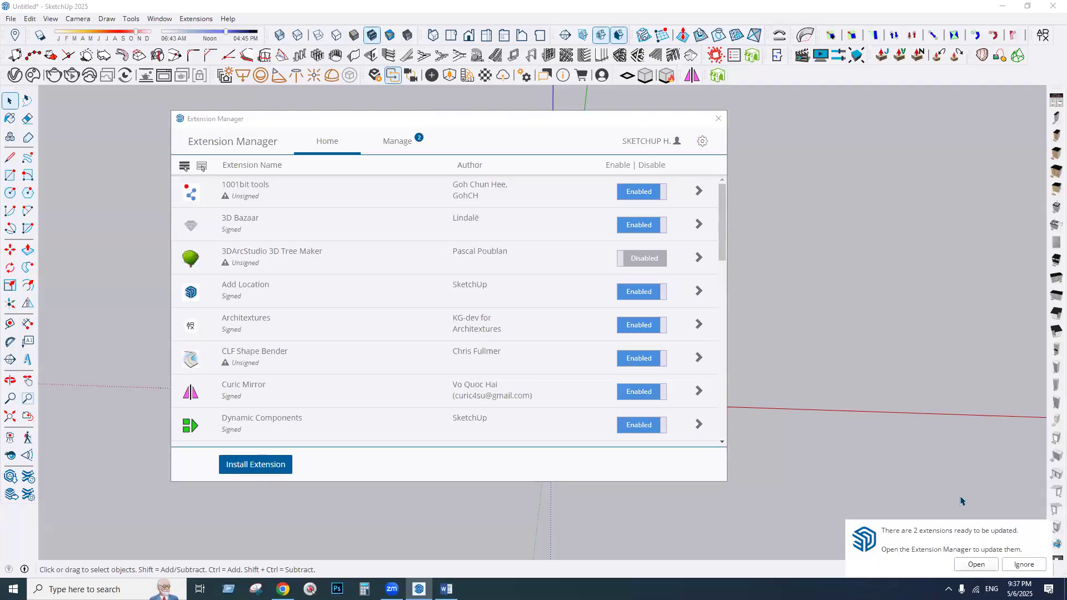
pyautogui.click(1023, 565)
pyautogui.click(718, 118)
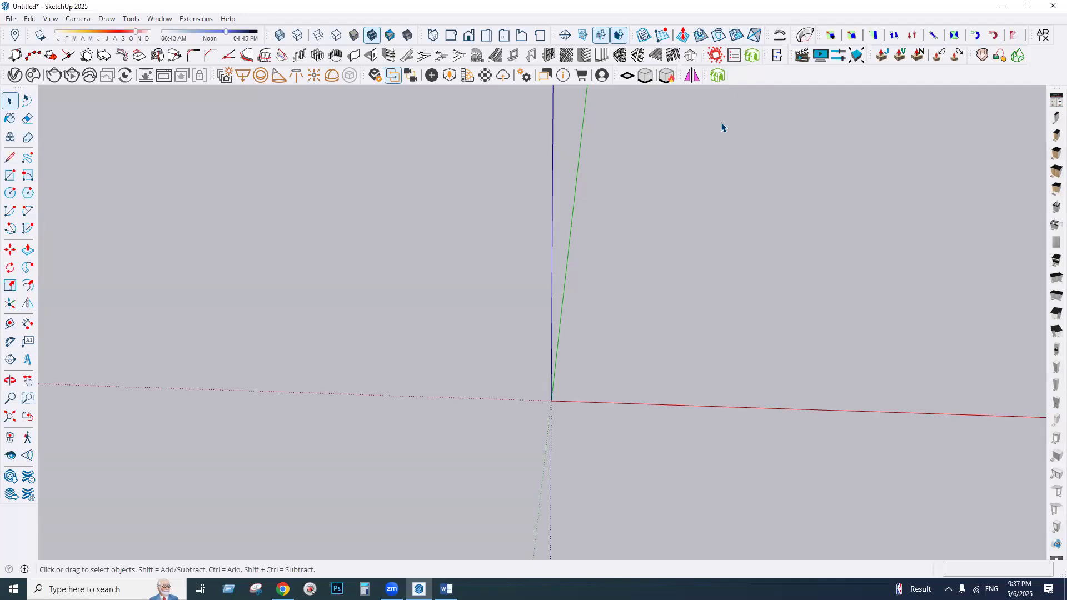
# - Switch to Chrome and open the bookmarked SketchUcation PluginStore page
pyautogui.click(1003, 6)
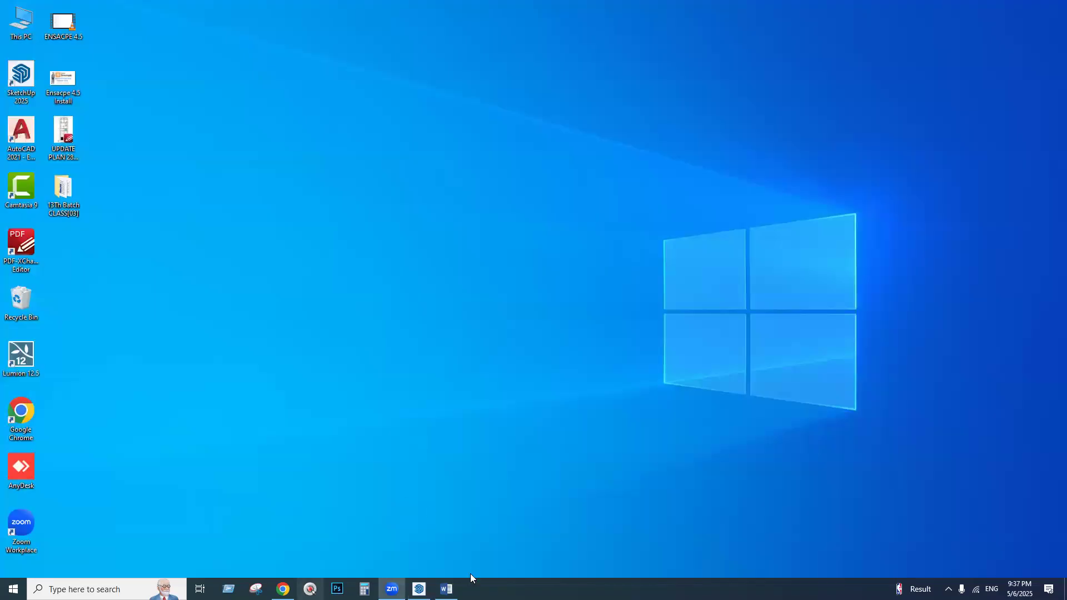
pyautogui.click(285, 587)
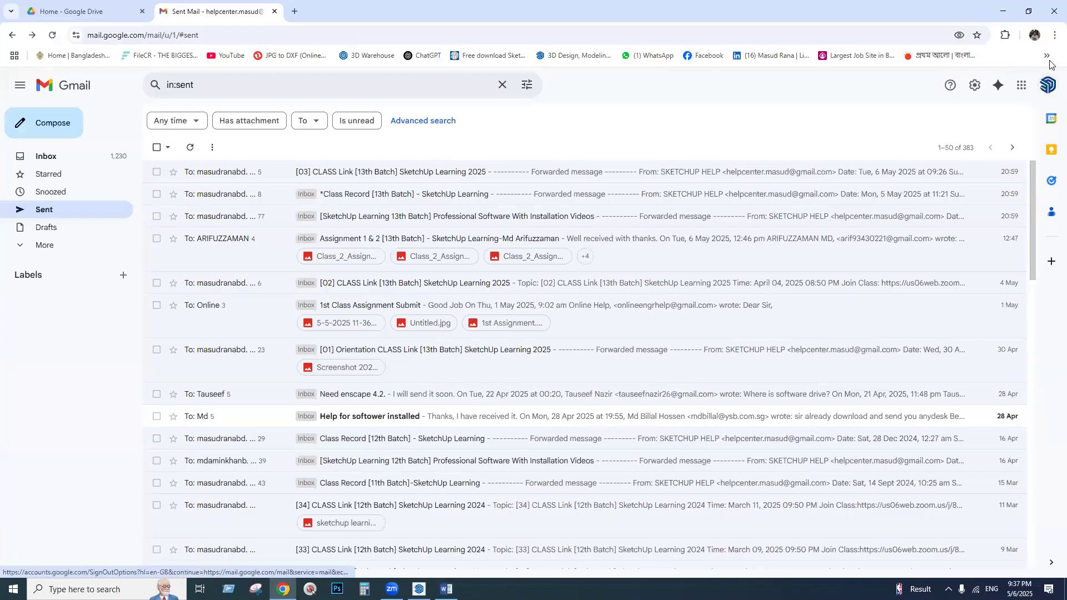
pyautogui.click(1046, 57)
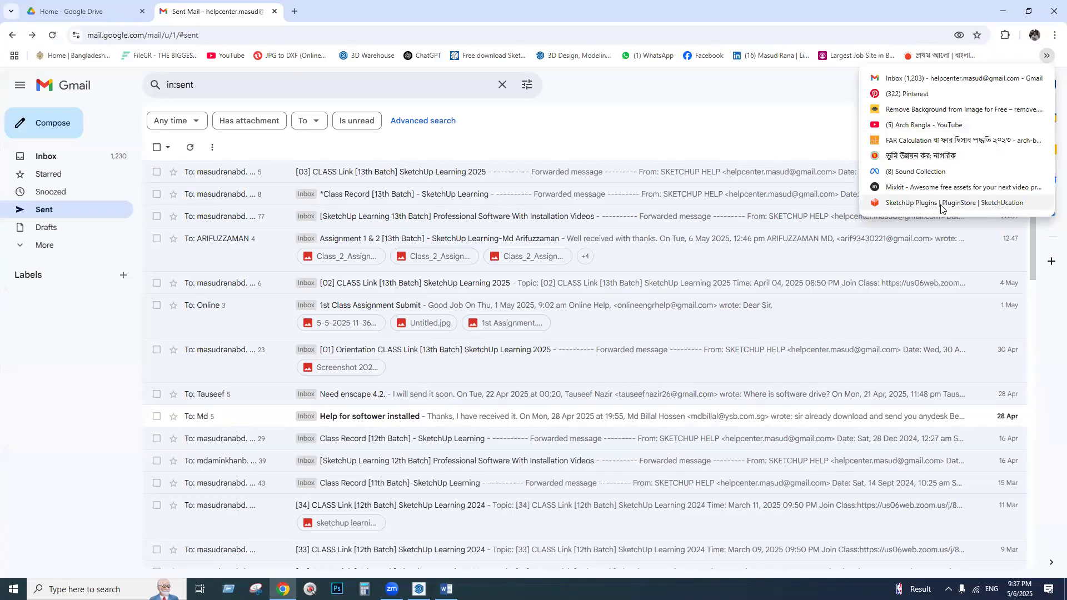
pyautogui.click(1006, 204)
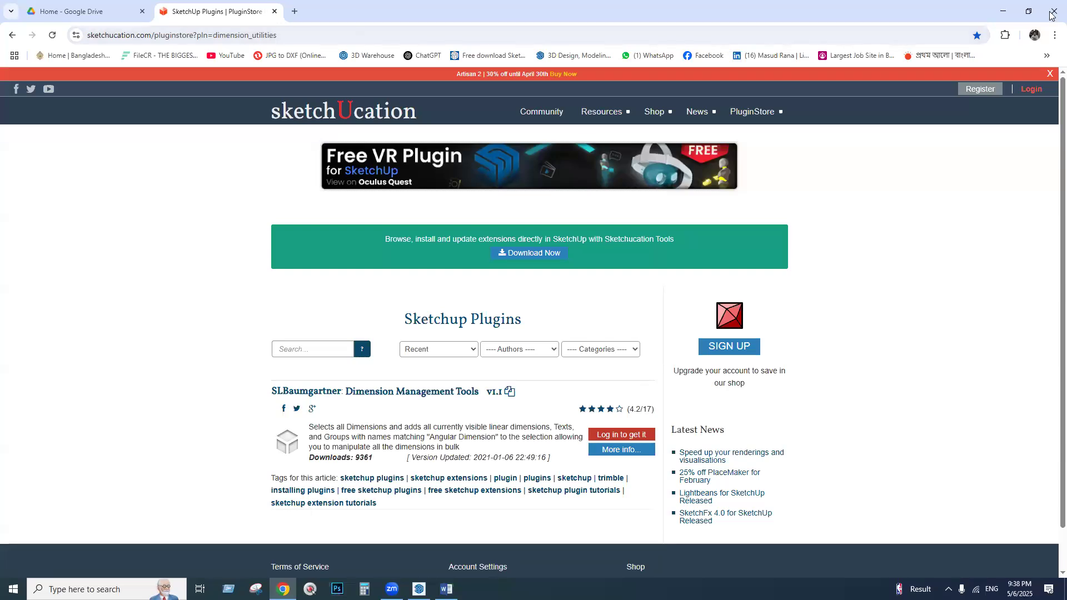
# - Copy the web address of the SketchUcation PluginStore page, then paste and submit it
pyautogui.click(212, 36)
pyautogui.hotkey('ctrl', 'c')
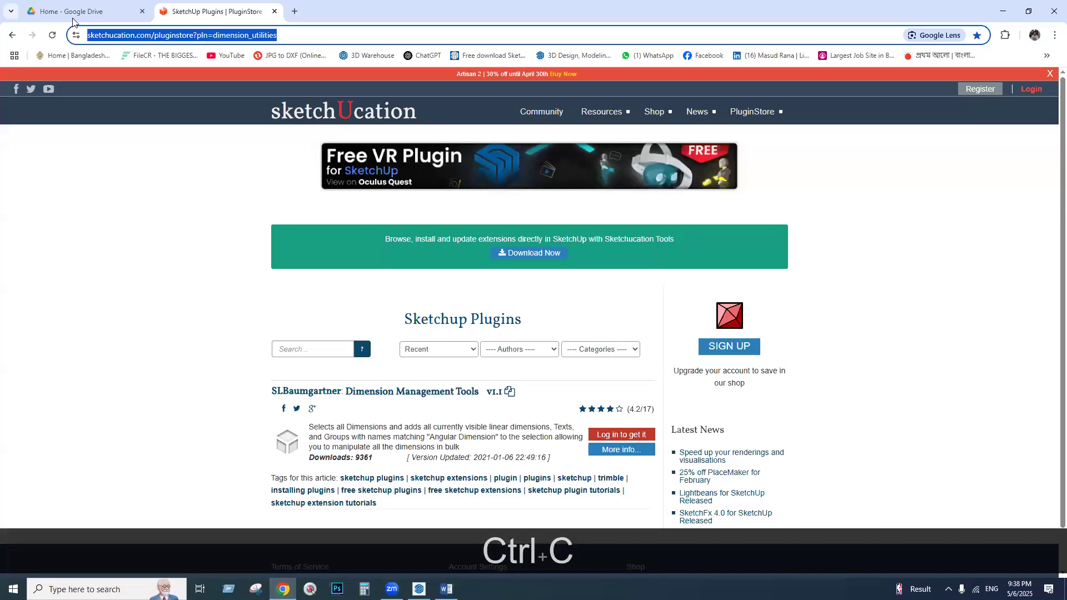
pyautogui.click(72, 11)
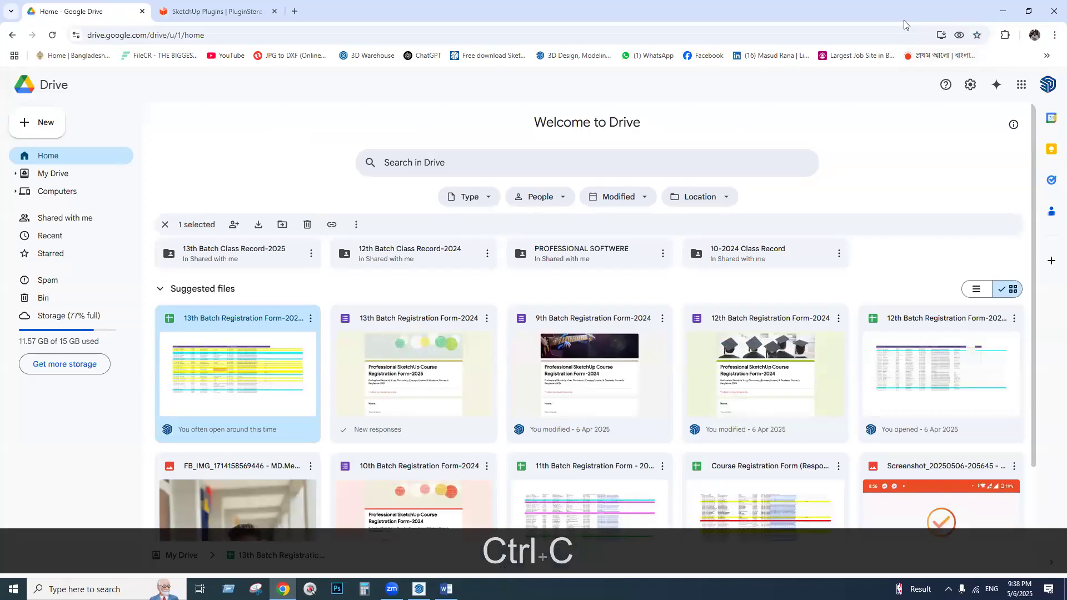
pyautogui.hotkey('ctrl', 'v')
pyautogui.press('Return')
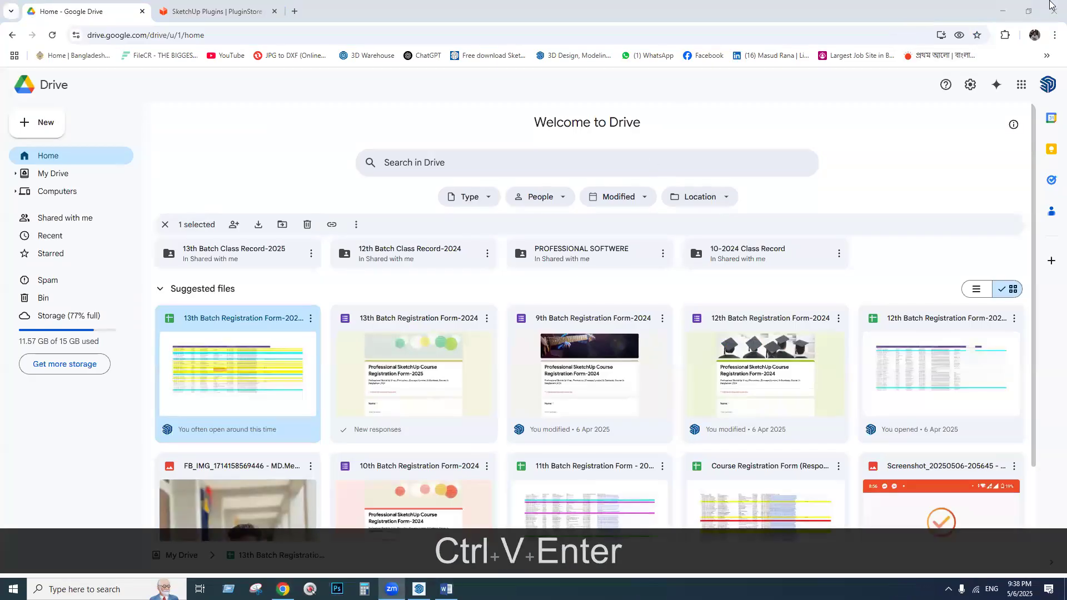
# - Close Chrome and switch back to SketchUp
pyautogui.click(1052, 5)
pyautogui.rightClick(340, 259)
pyautogui.click(340, 257)
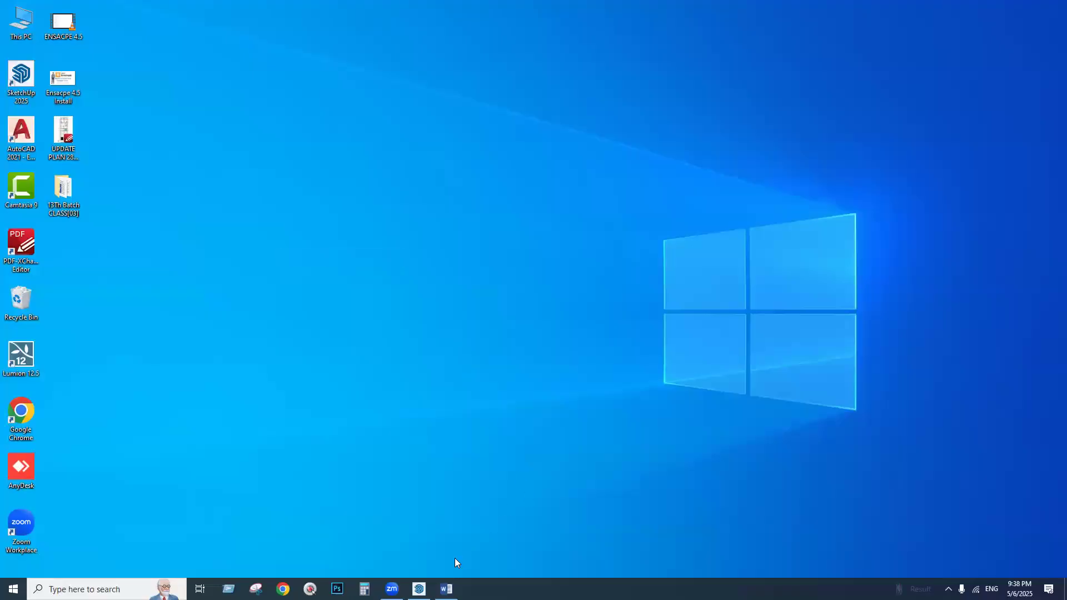
pyautogui.click(420, 588)
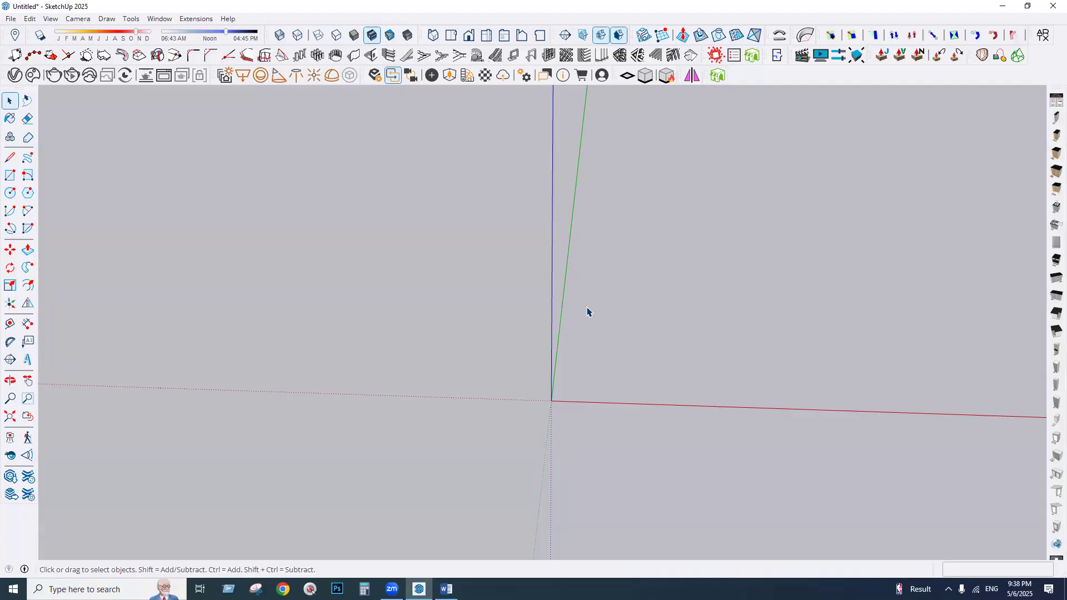
# - Open the Extension Warehouse and look through both pages of Featured Extensions
pyautogui.click(185, 20)
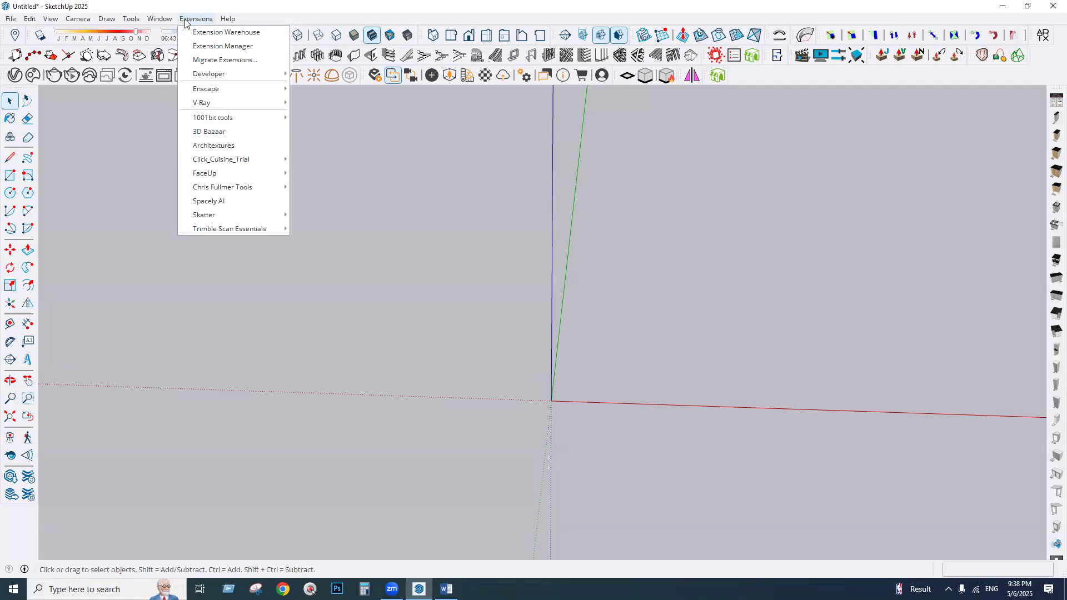
pyautogui.click(207, 32)
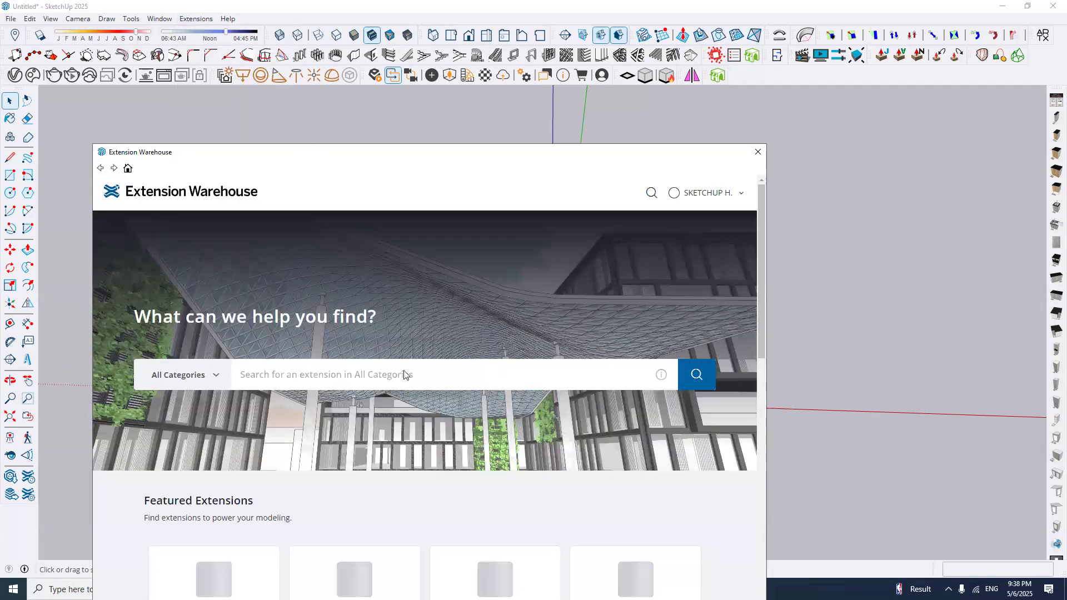
pyautogui.scroll(-3, 351, 389)
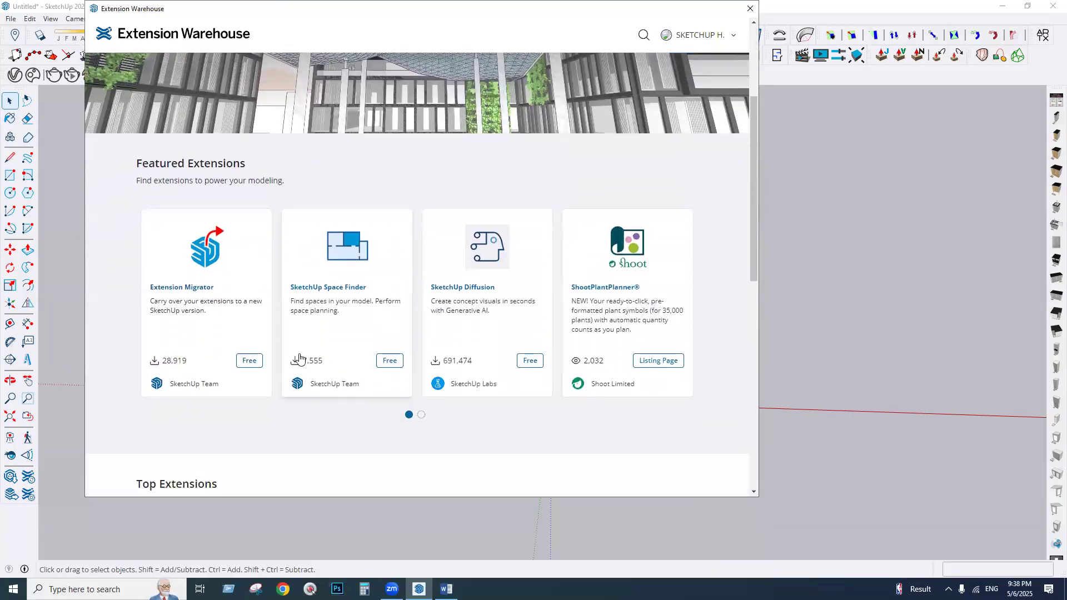
pyautogui.scroll(-1, 301, 360)
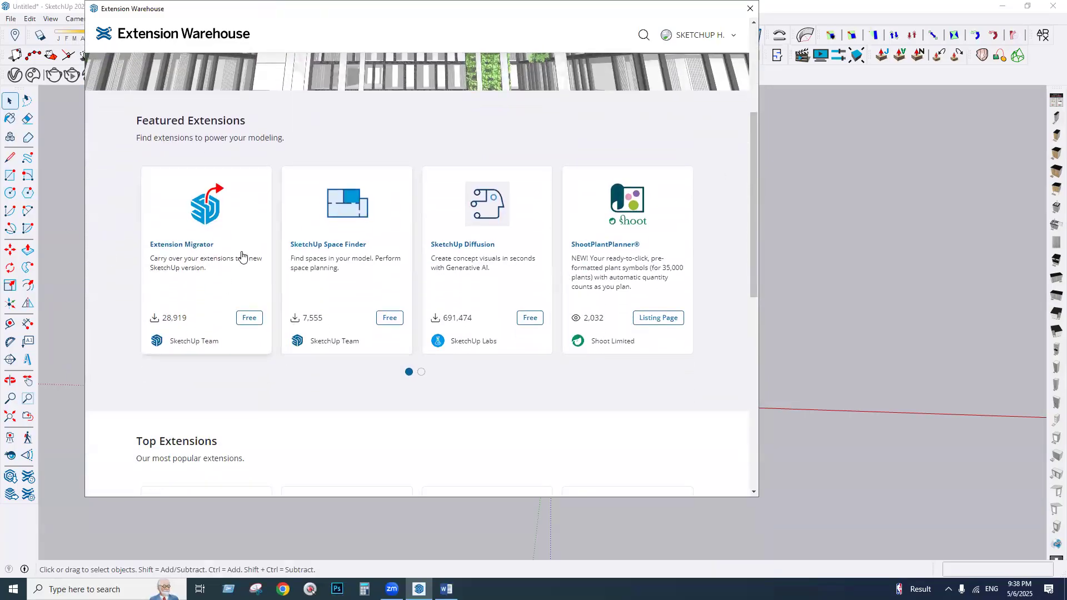
pyautogui.click(421, 372)
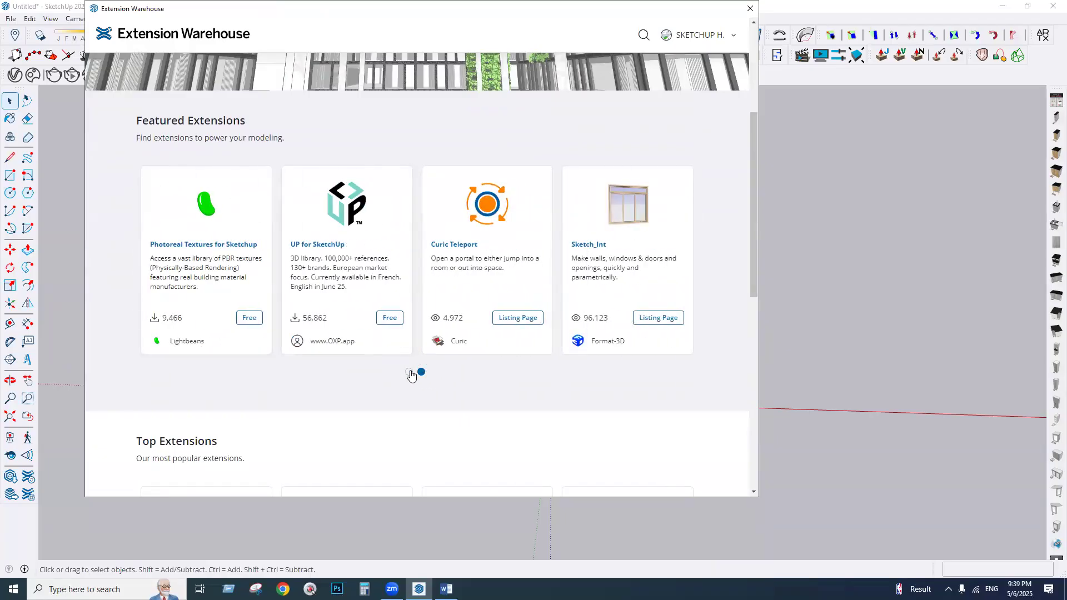
pyautogui.click(409, 373)
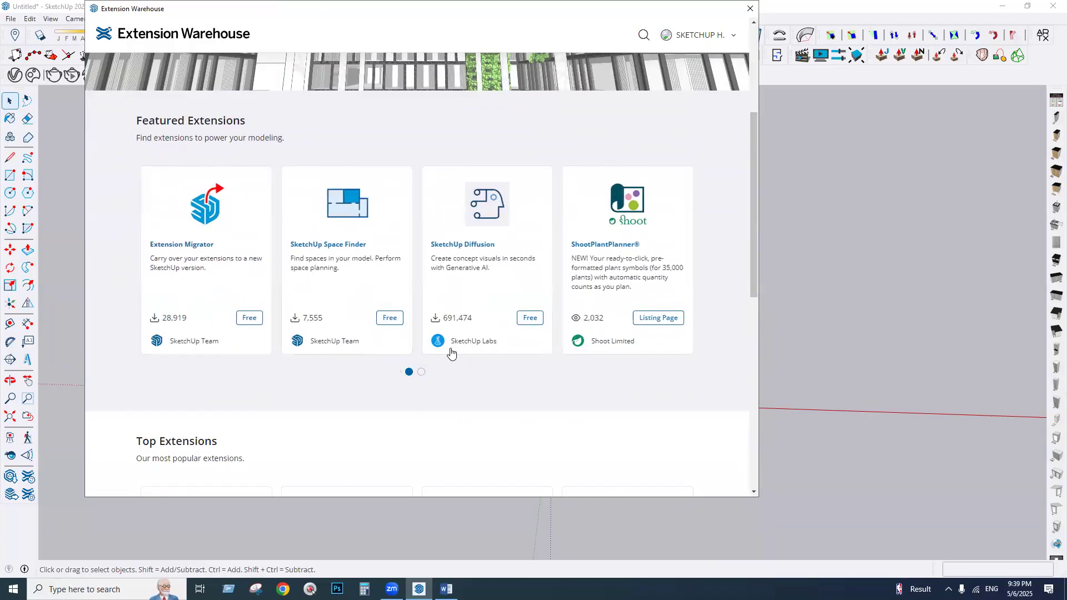
# - Look through both pages of Top Extensions and open the TrueBend listing
pyautogui.scroll(-6, 447, 353)
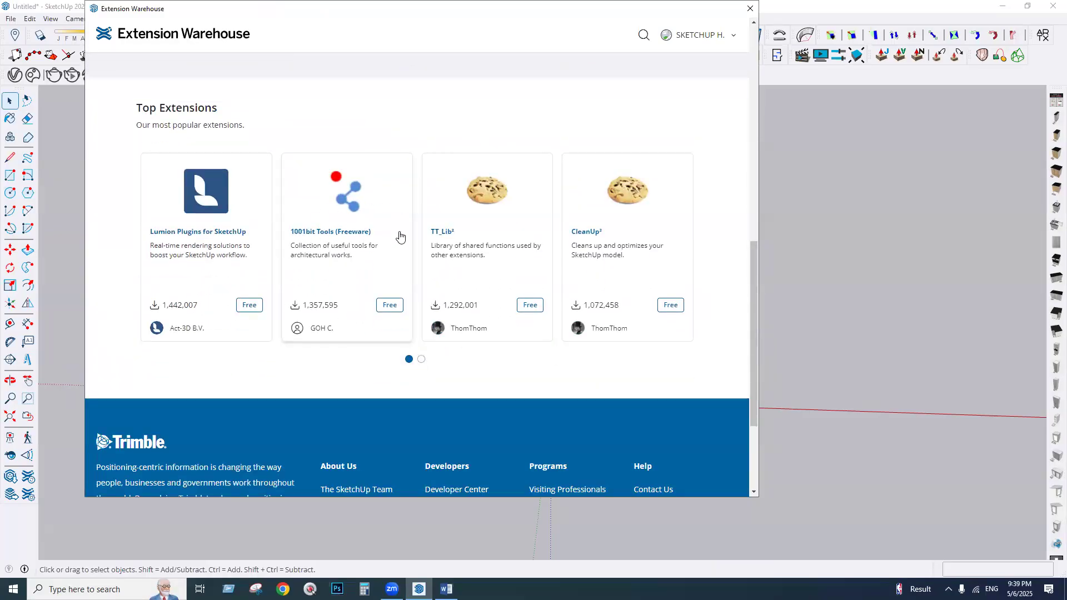
pyautogui.click(421, 360)
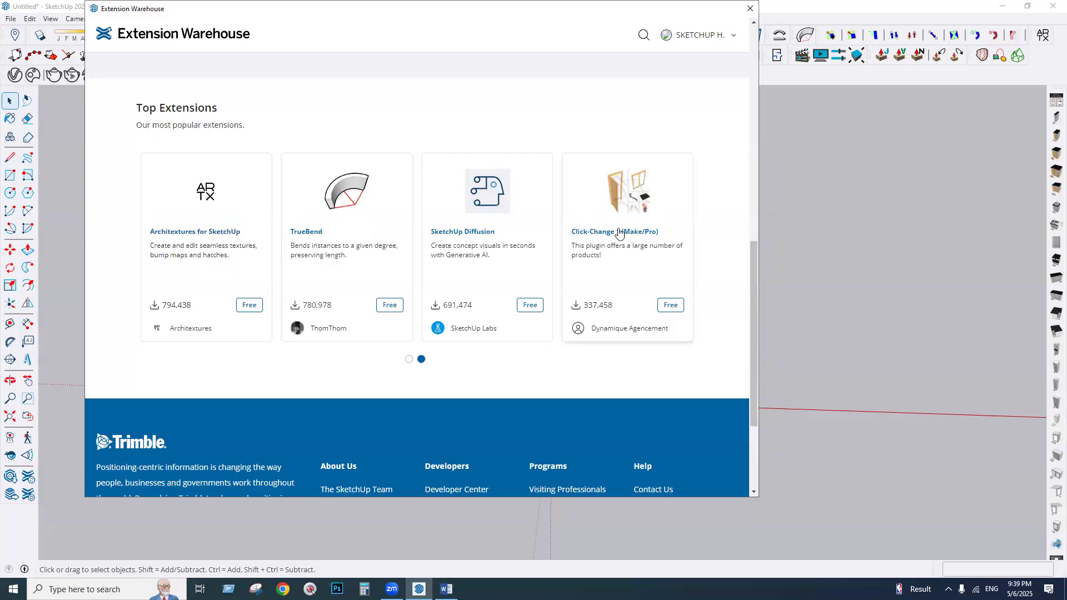
pyautogui.click(366, 219)
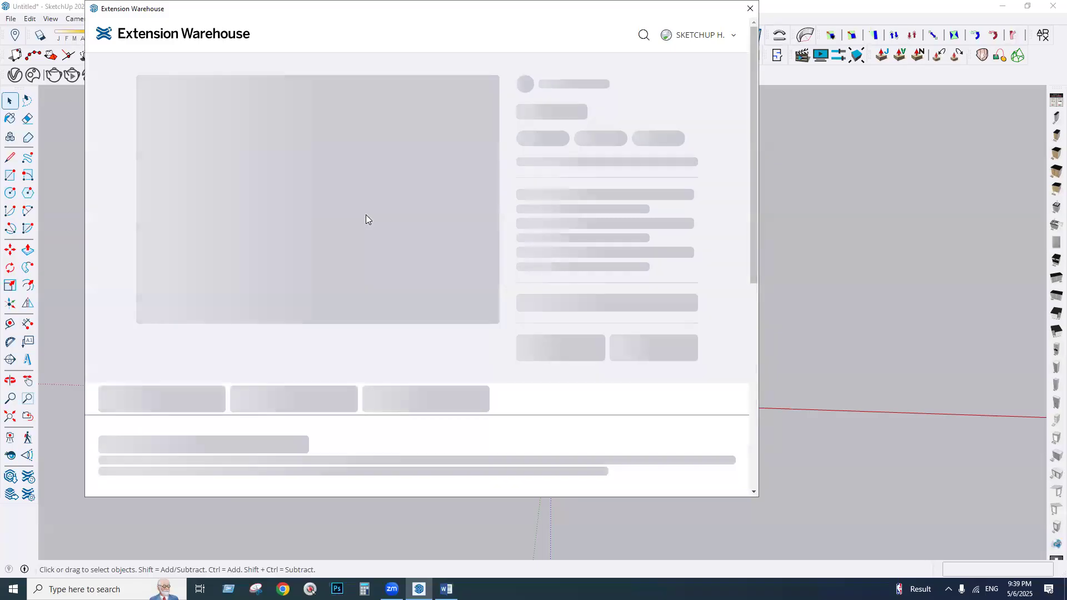
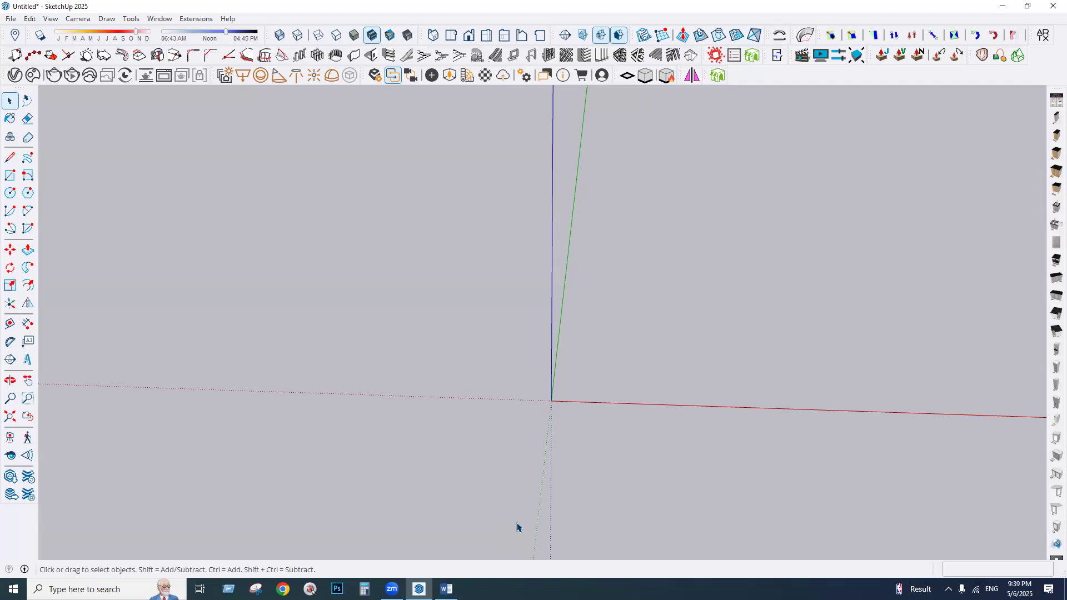
# - Reopen the Extension Warehouse and search all categories for "ffd"
pyautogui.click(191, 20)
pyautogui.click(226, 33)
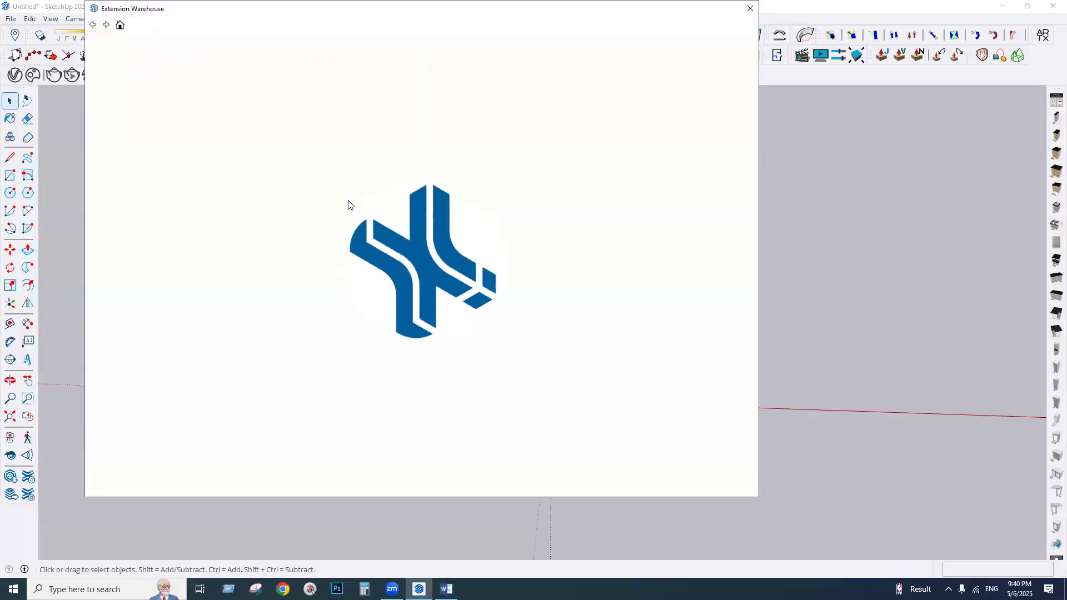
pyautogui.write('ffd')
pyautogui.press('Return')
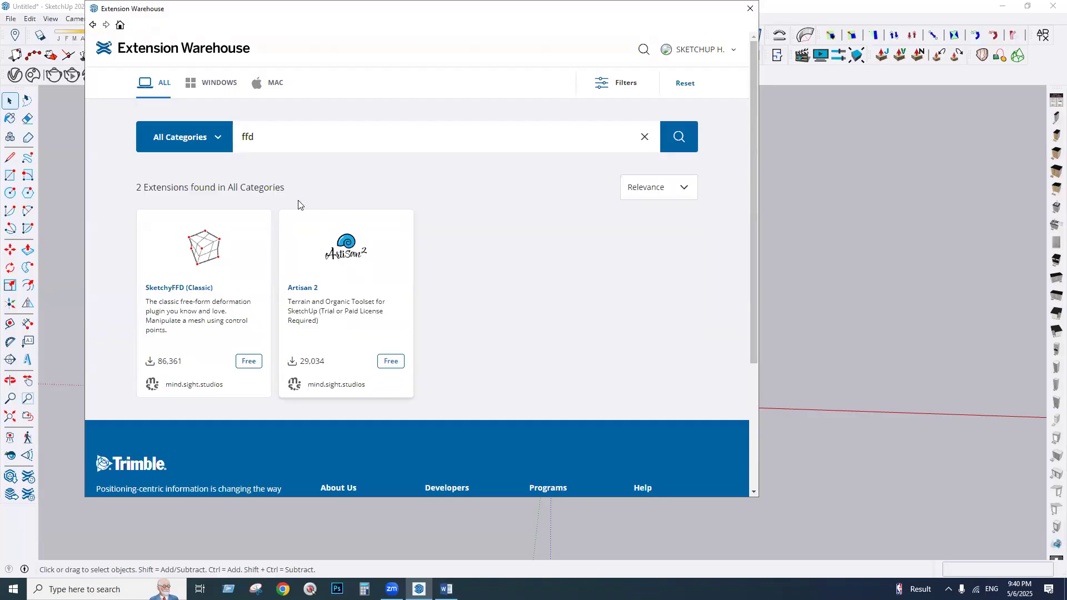
# - Open the SketchyFFD (Classic) listing, check its price, and close the Extension Warehouse
pyautogui.click(175, 245)
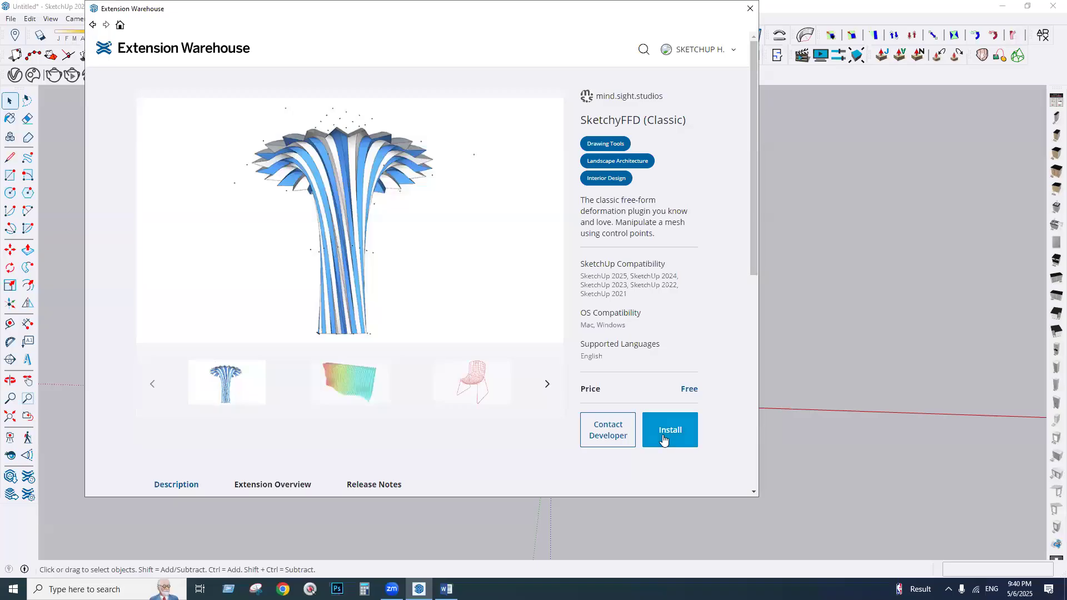
pyautogui.moveTo(703, 390); pyautogui.dragTo(662, 393)
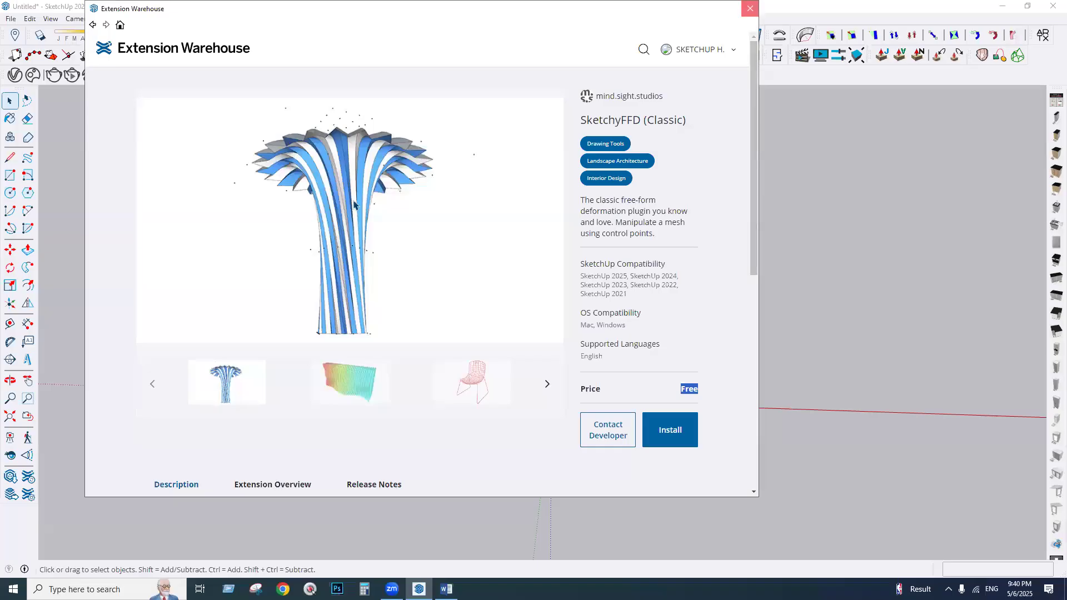
pyautogui.click(750, 8)
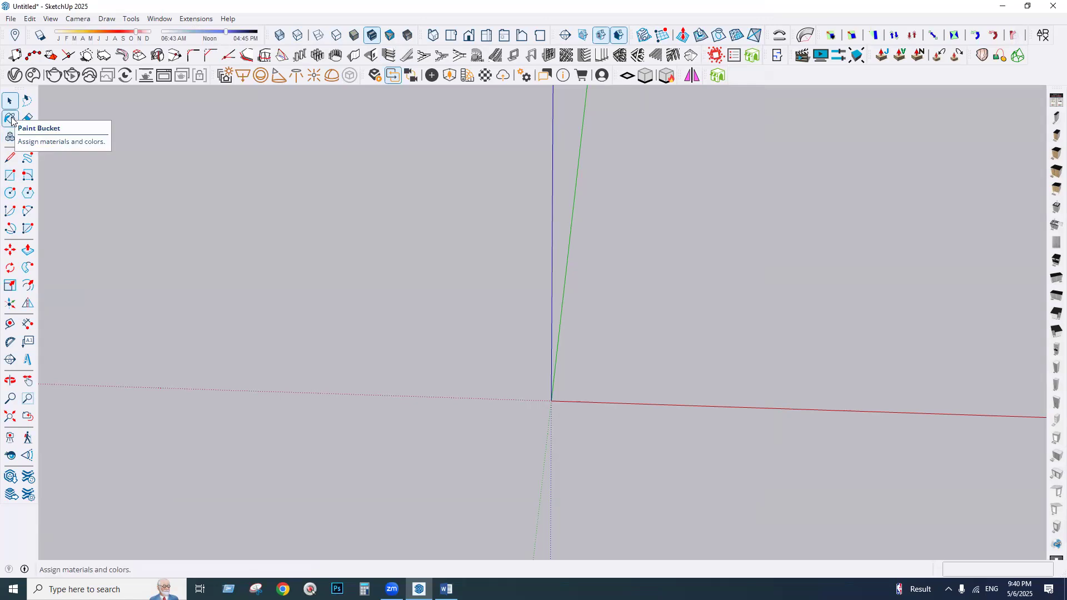
# - Draw a ground rectangle from the origin and push/pull it up about 5' 2 5/8" into a box
pyautogui.click(10, 175)
pyautogui.click(551, 400)
pyautogui.click(722, 343)
pyautogui.press('space')
pyautogui.doubleClick(674, 369)
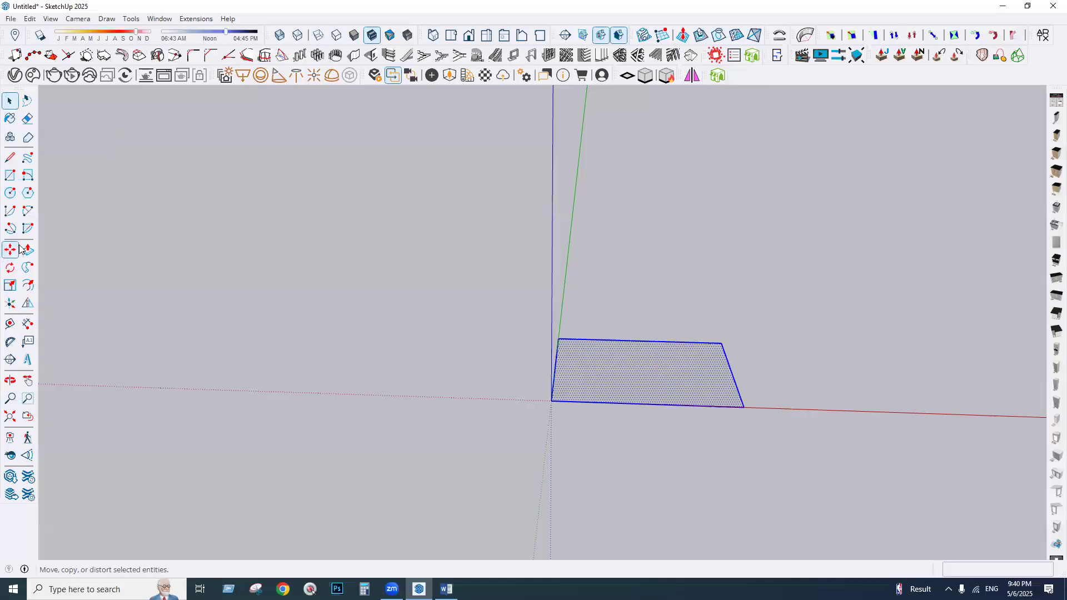
pyautogui.click(28, 250)
pyautogui.moveTo(635, 343); pyautogui.dragTo(635, 305)
pyautogui.press('space')
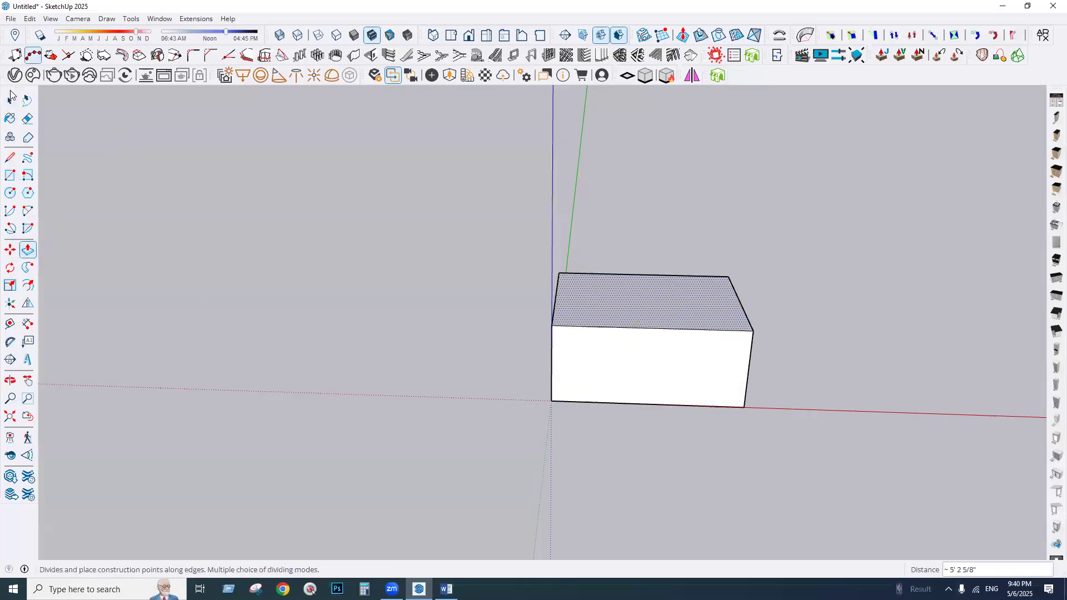
# - Select the whole box, view the options available for it, and clear the selection
pyautogui.click(345, 230)
pyautogui.tripleClick(645, 300)
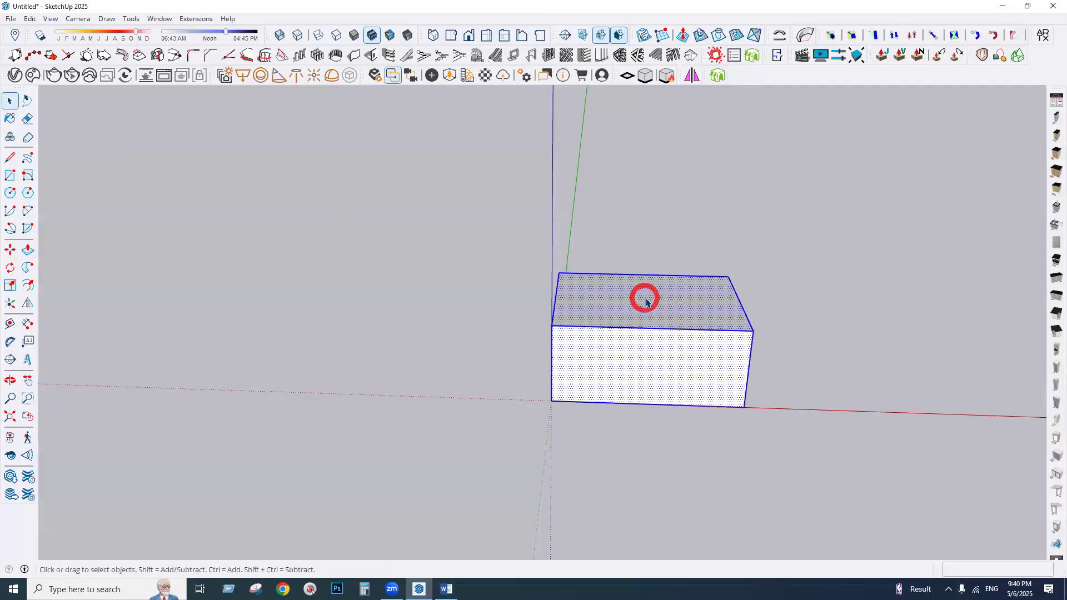
pyautogui.rightClick(644, 300)
pyautogui.click(686, 107)
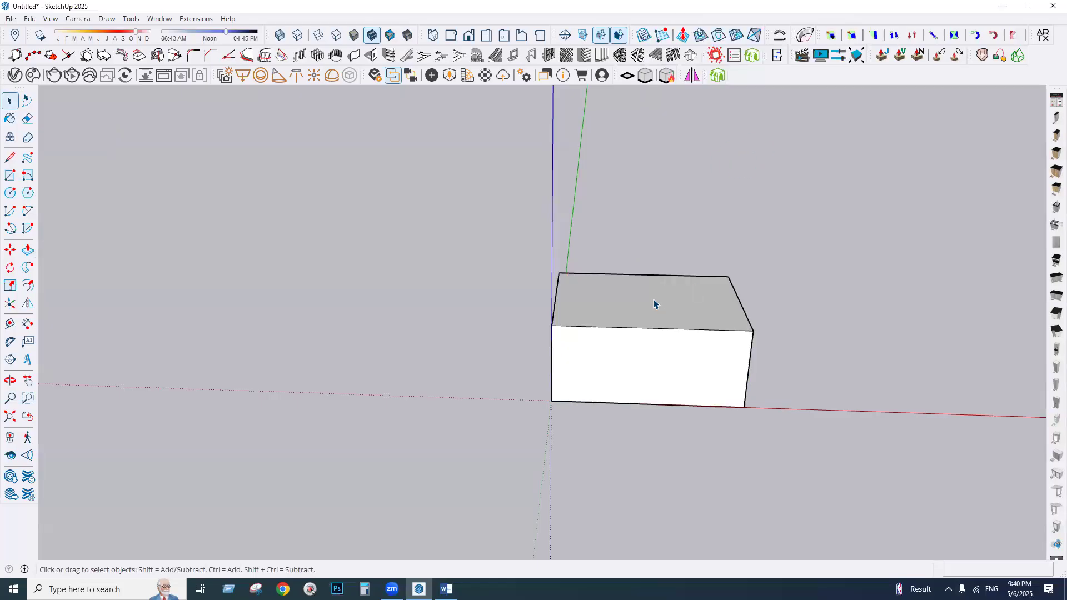
# - Review the FFD options available for the grouped box and delete the box
pyautogui.rightClick(653, 304)
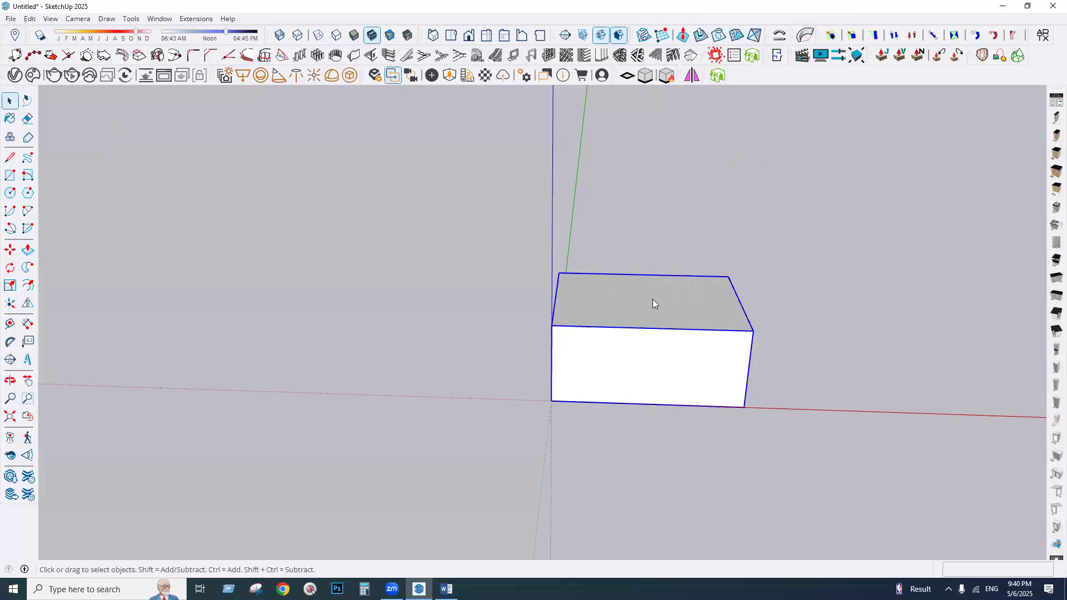
pyautogui.moveTo(683, 255)
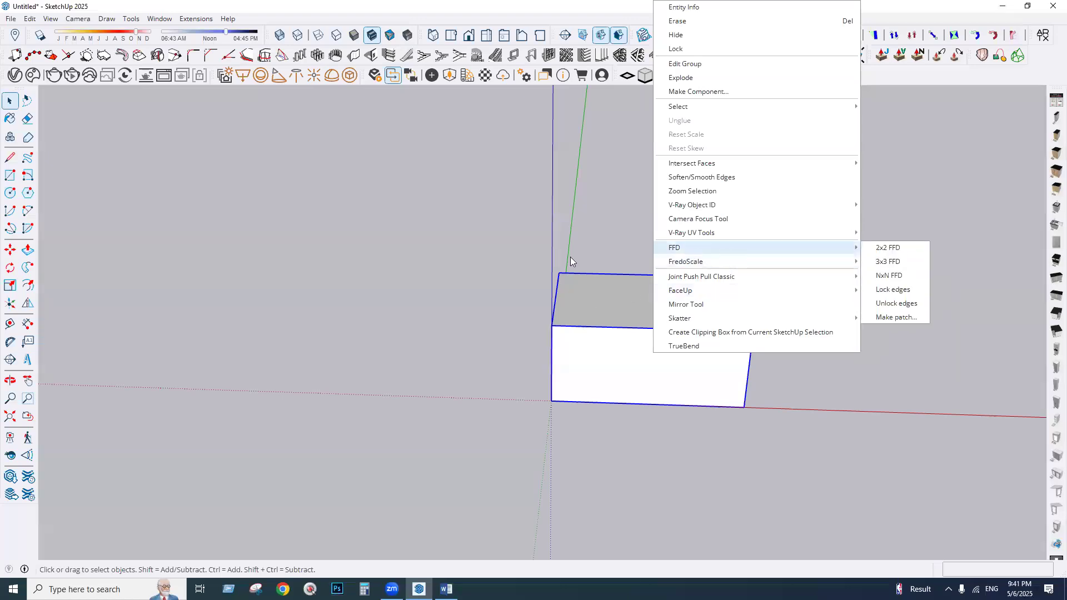
pyautogui.click(646, 266)
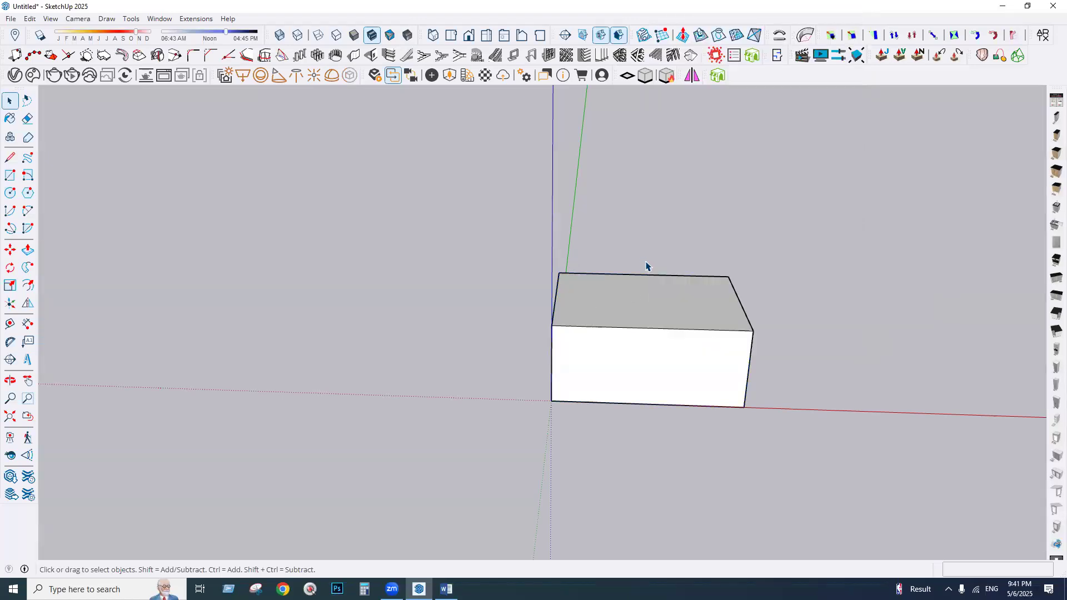
pyautogui.click(575, 396)
pyautogui.press('Delete')
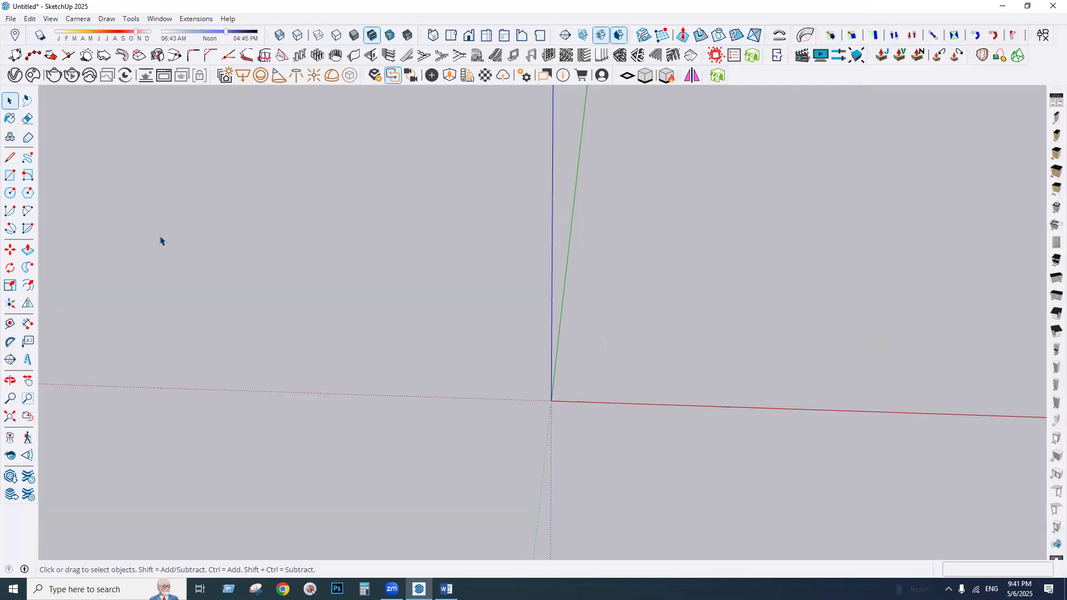
# - Open the Extension Warehouse home page and close it
pyautogui.click(197, 20)
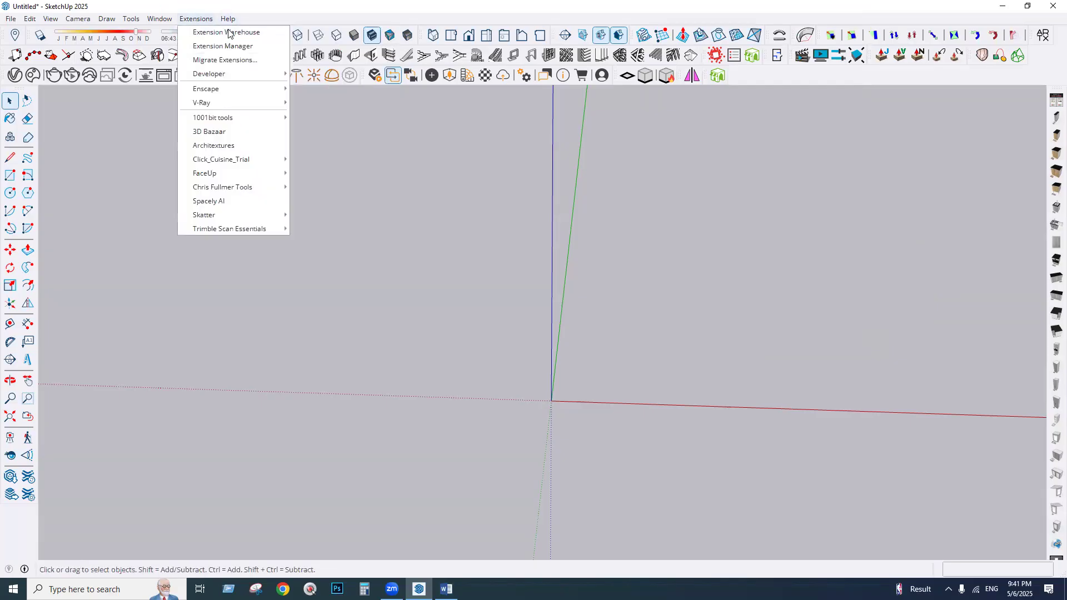
pyautogui.click(201, 33)
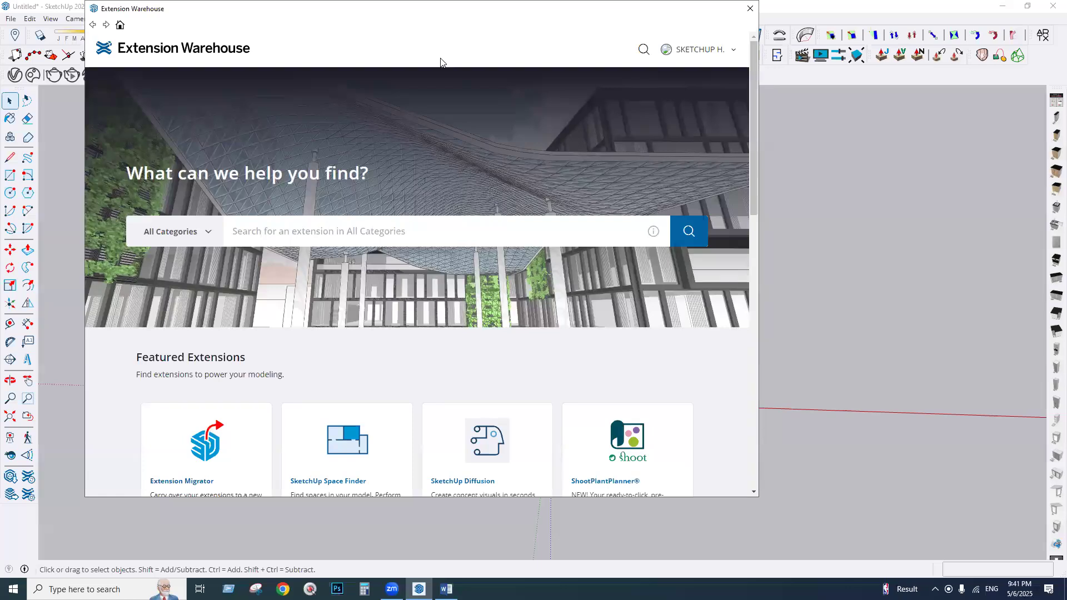
pyautogui.moveTo(268, 14); pyautogui.dragTo(137, 192)
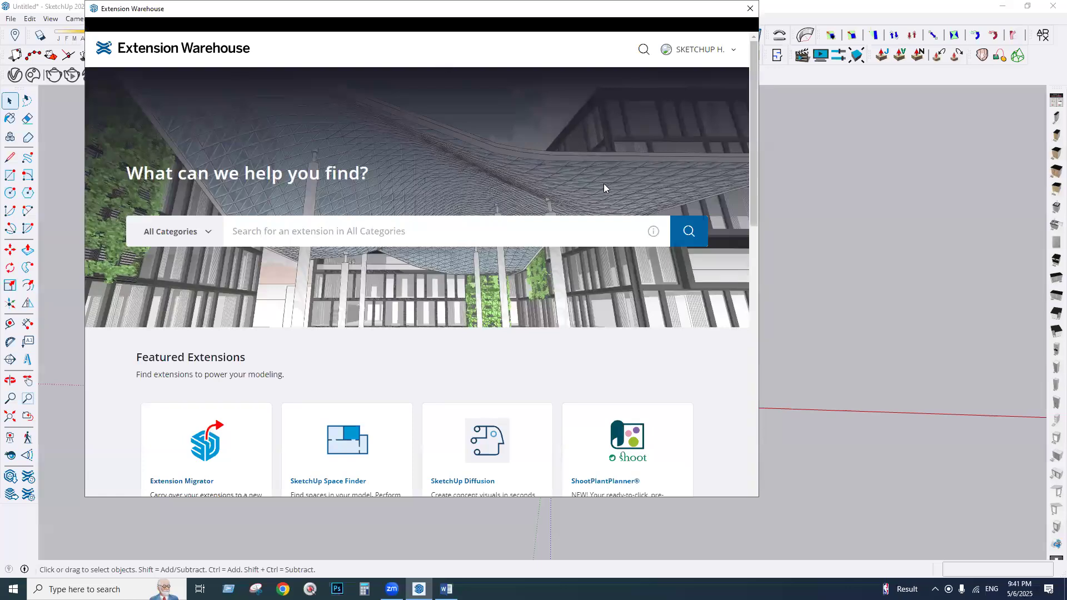
pyautogui.click(619, 187)
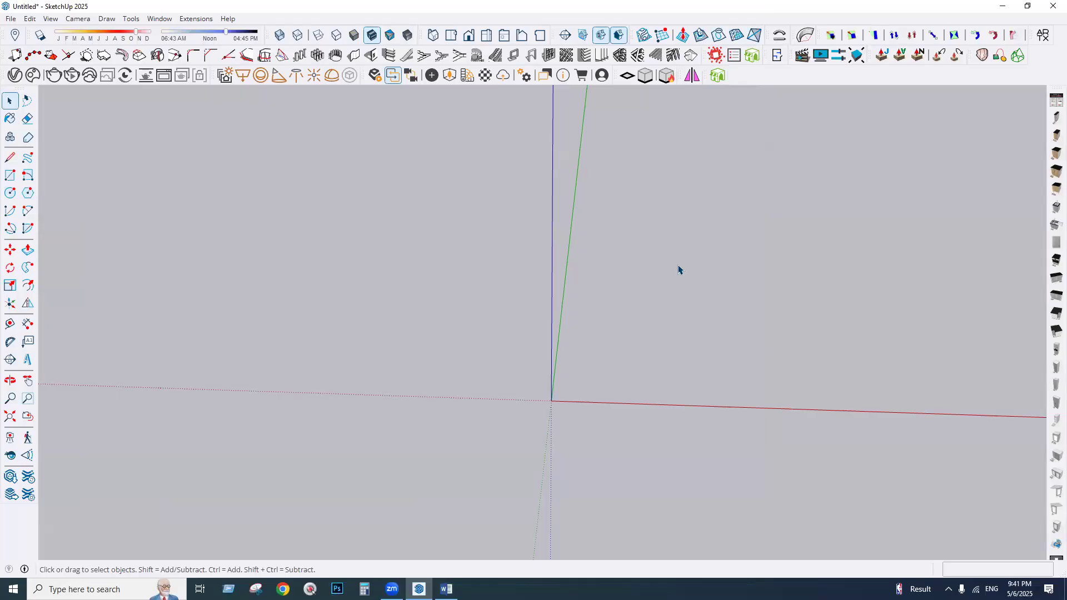
pyautogui.moveTo(682, 429); pyautogui.dragTo(479, 410, button='middle')
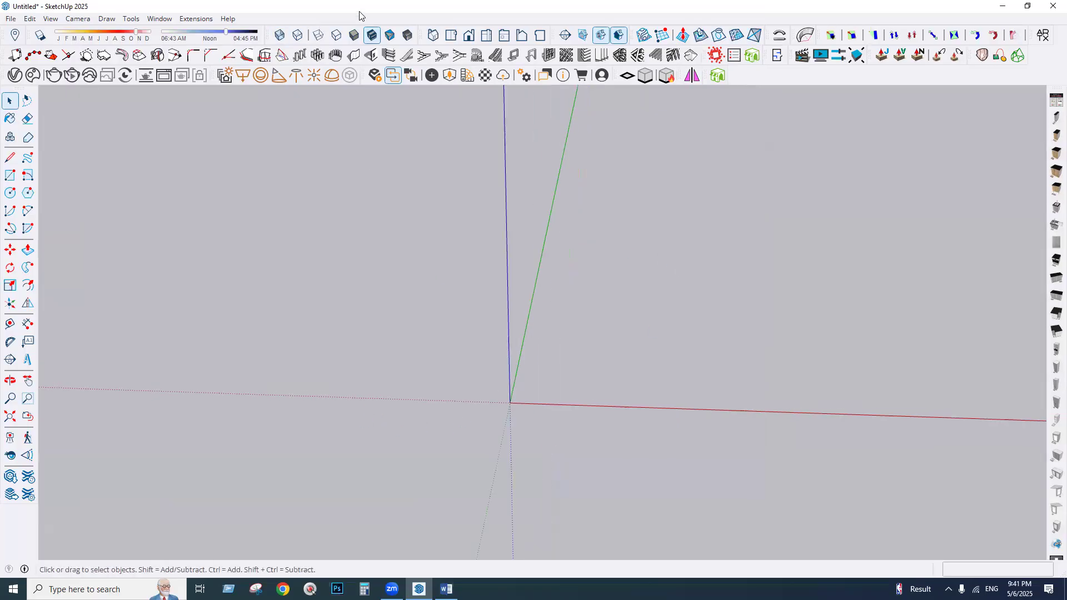
pyautogui.moveTo(598, 457); pyautogui.dragTo(643, 317, button='middle')
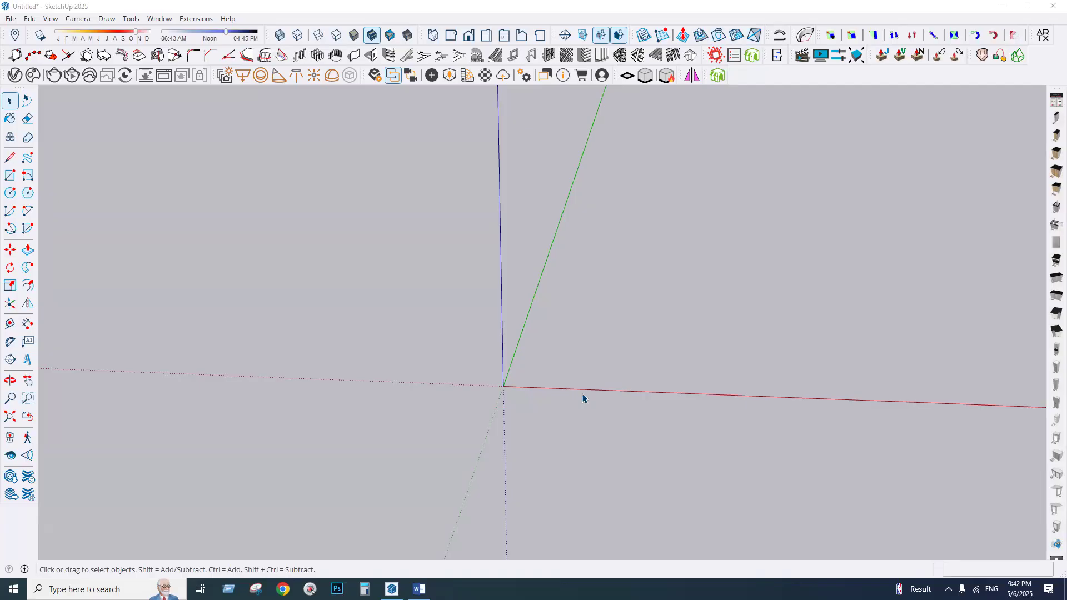
# - Find TrueBend among the Extension Warehouse's top extensions, close the window, and dock the floating TrueBend toolbar
pyautogui.click(200, 20)
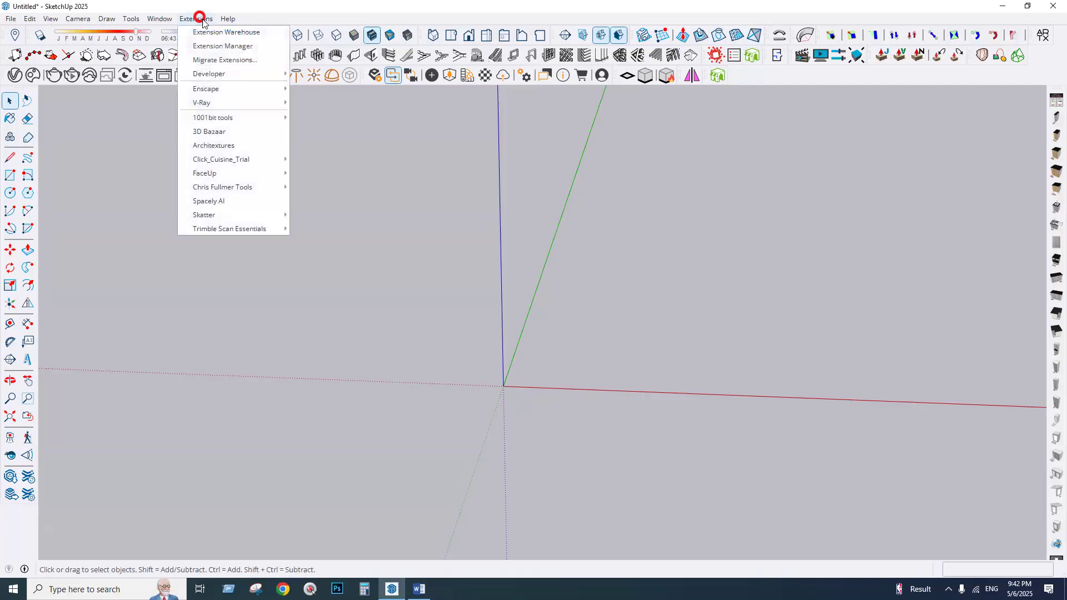
pyautogui.click(239, 31)
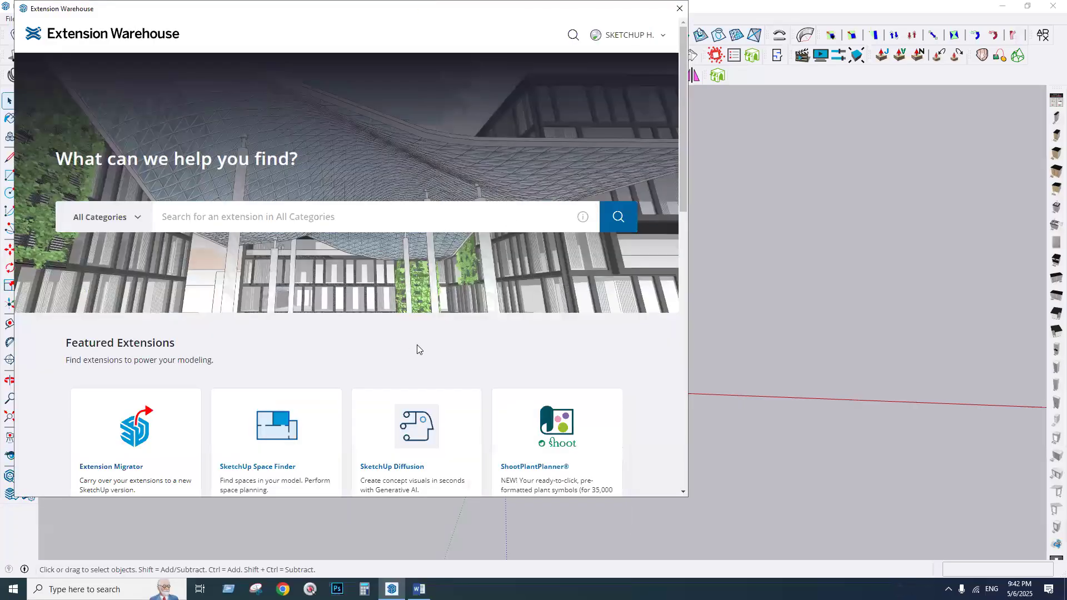
pyautogui.scroll(-10, 417, 349)
pyautogui.click(348, 303)
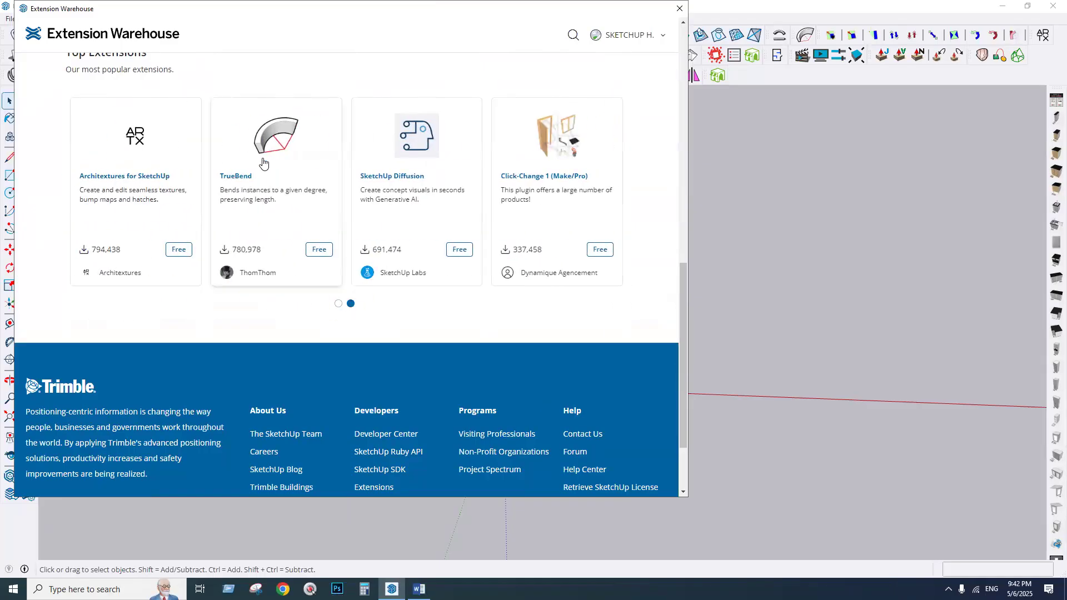
pyautogui.click(679, 8)
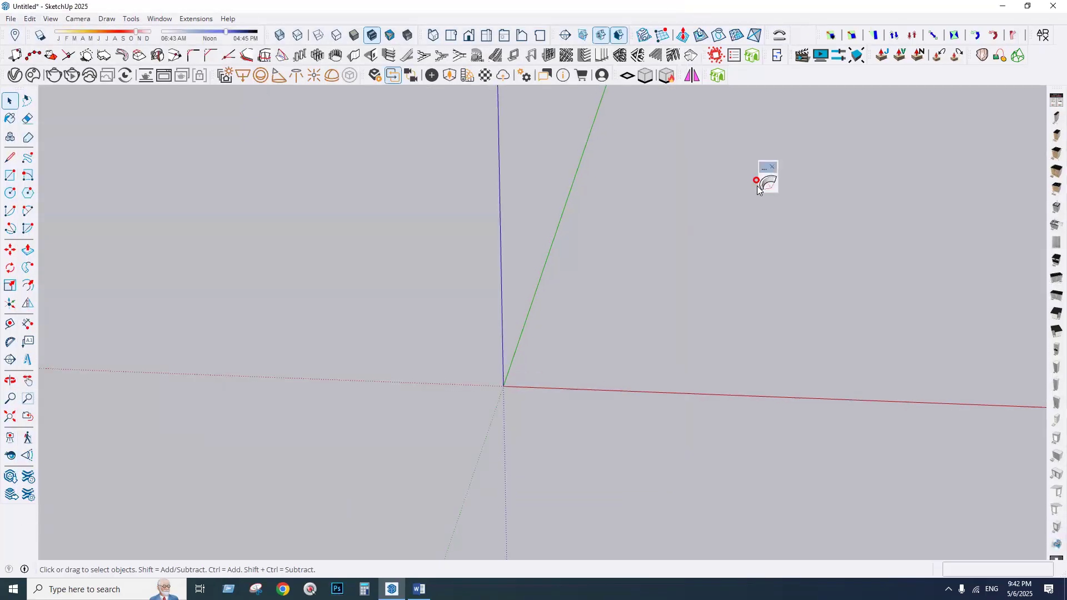
pyautogui.moveTo(763, 168); pyautogui.dragTo(793, 13)
# - Draw a long, narrow ground rectangle from the origin along the red axis, about 47' by 1'
pyautogui.moveTo(381, 420); pyautogui.dragTo(383, 426, button='middle')
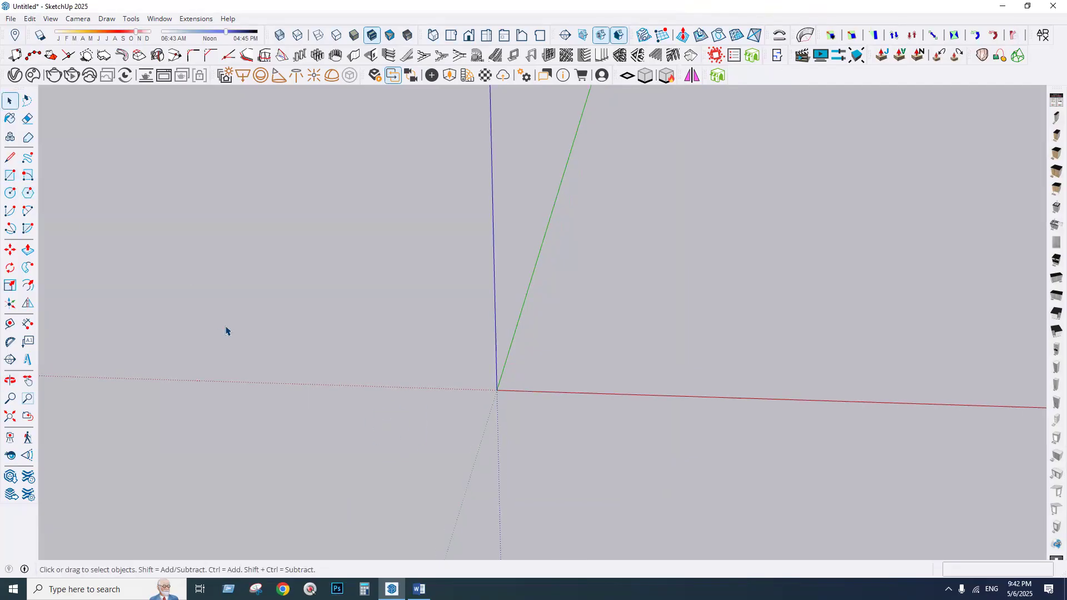
pyautogui.moveTo(186, 431); pyautogui.dragTo(252, 431, button='middle')
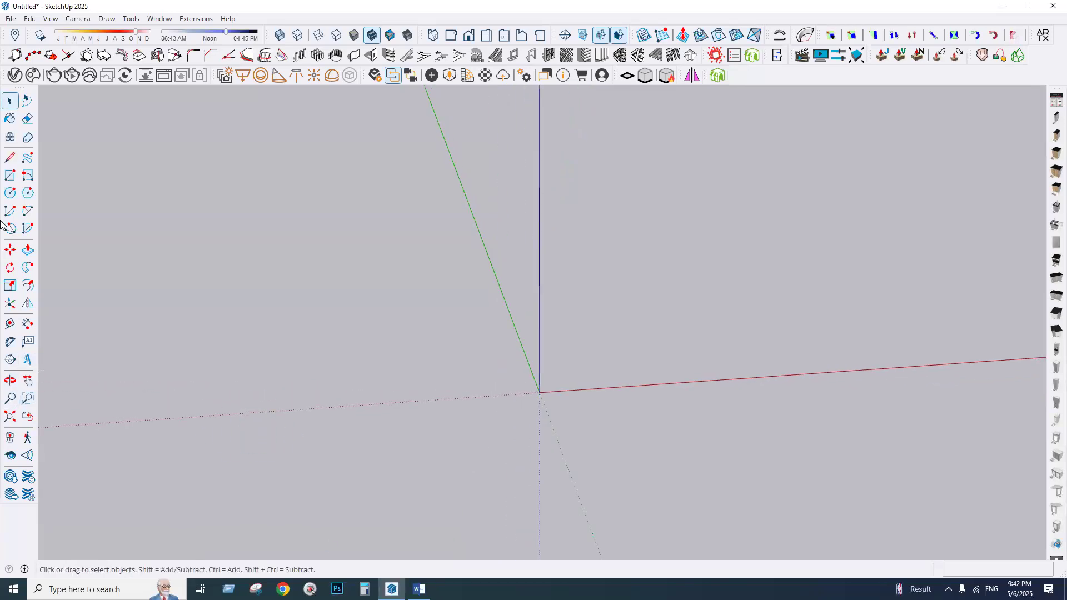
pyautogui.click(10, 176)
pyautogui.click(539, 391)
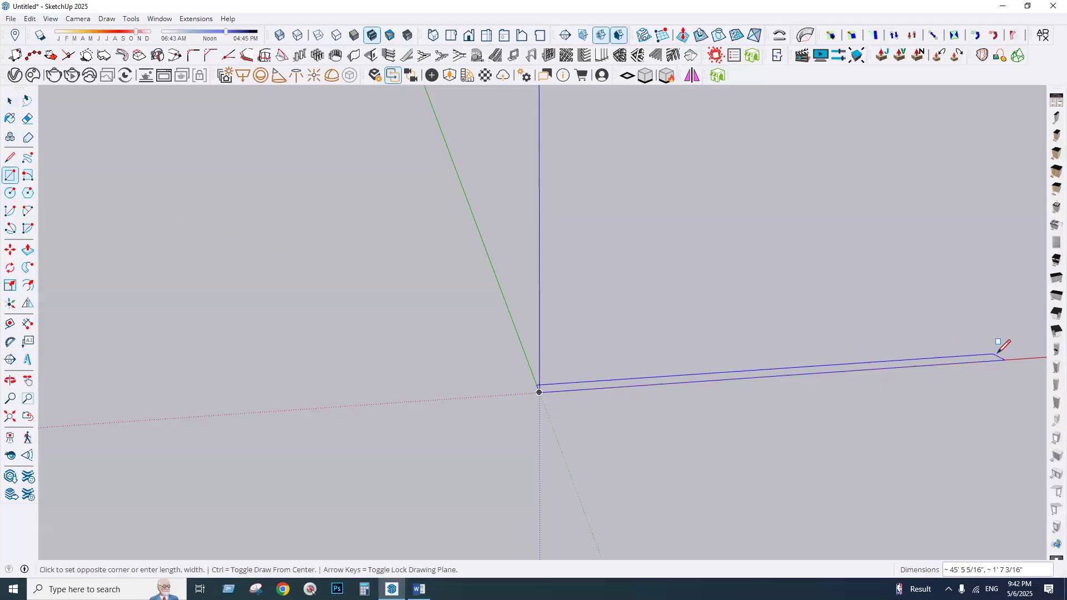
pyautogui.moveTo(1008, 340); pyautogui.dragTo(1023, 344, button='middle')
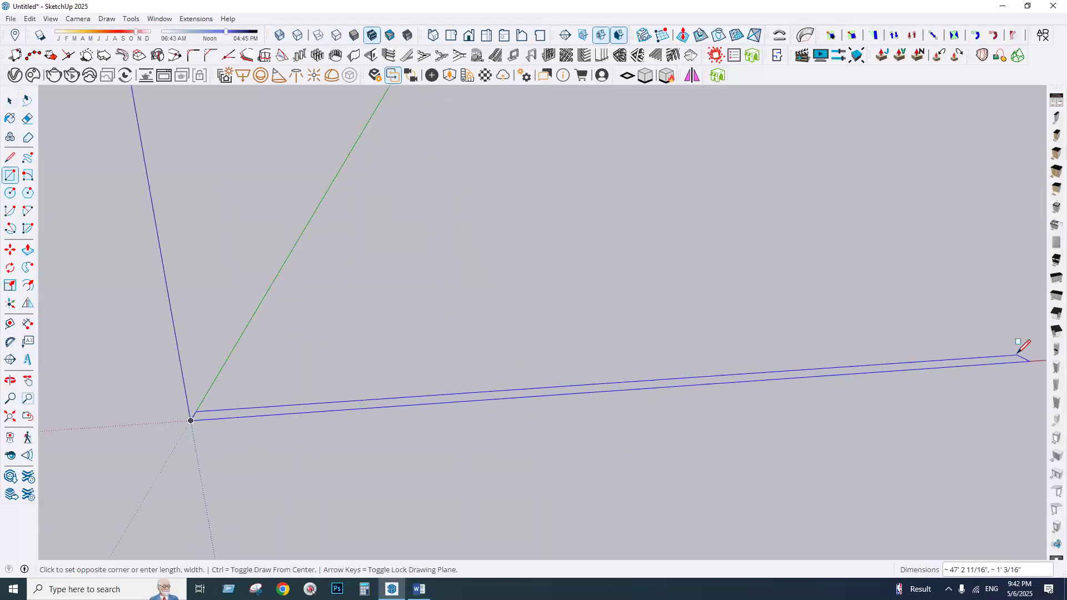
pyautogui.click(1024, 345)
# - Select the narrow rectangle's face with its edges and make it a group
pyautogui.moveTo(602, 412); pyautogui.dragTo(562, 466, button='middle')
pyautogui.press('space')
pyautogui.doubleClick(464, 412)
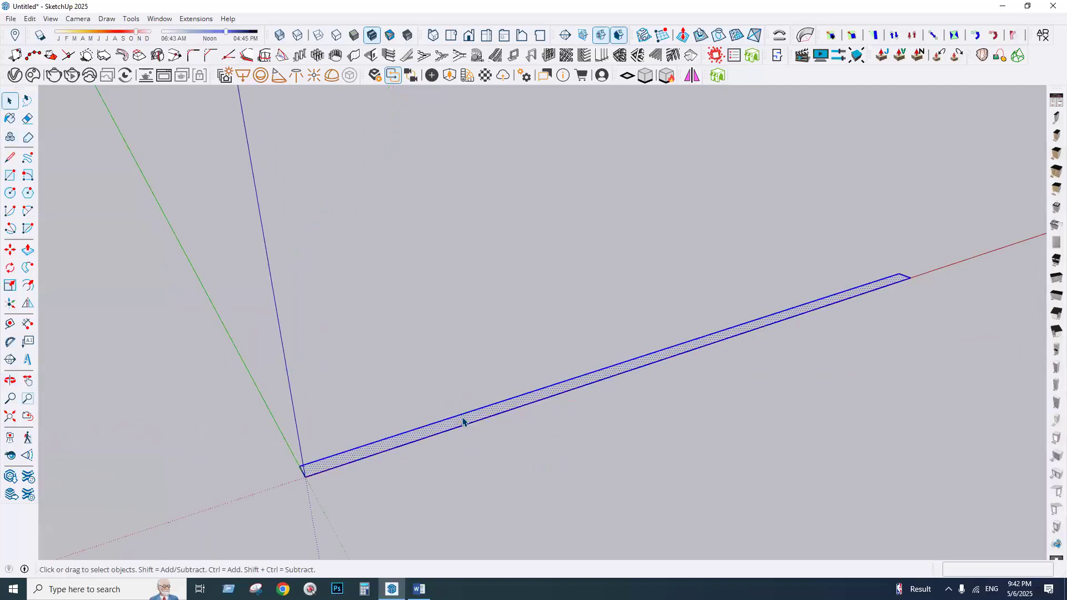
pyautogui.rightClick(461, 416)
pyautogui.click(555, 213)
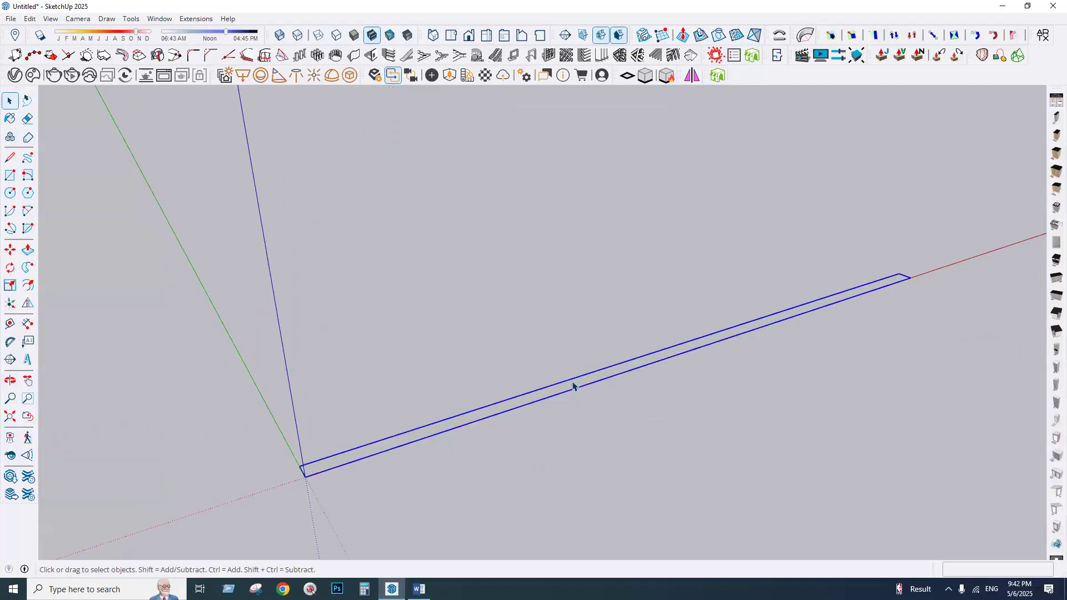
# - Open the group for editing, push/pull the narrow face up into a tall thin wall, and leave the group
pyautogui.doubleClick(570, 398)
pyautogui.moveTo(491, 466); pyautogui.dragTo(528, 470, button='middle')
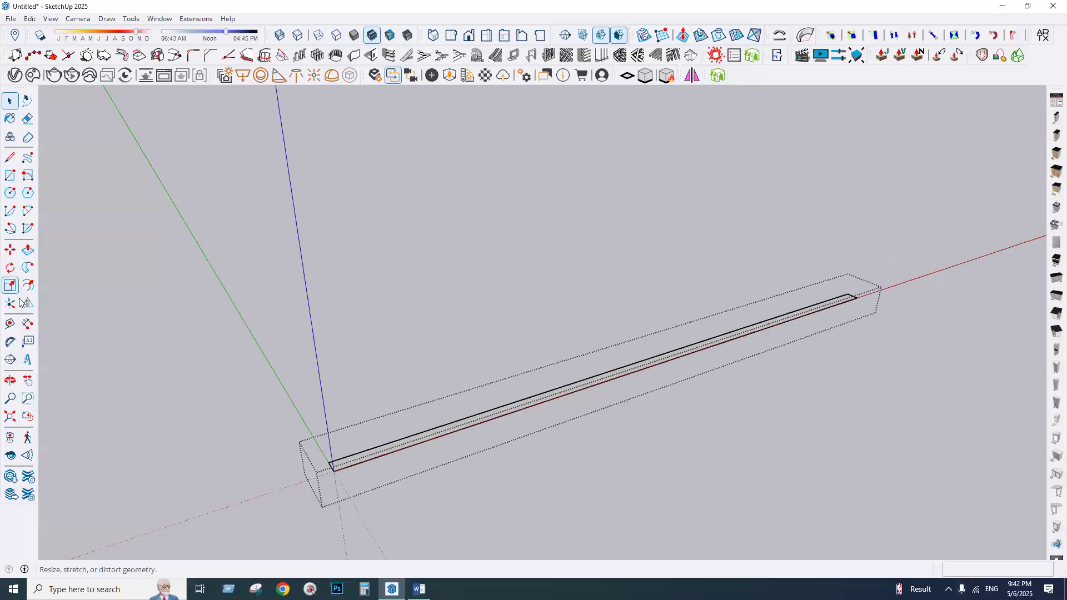
pyautogui.click(28, 260)
pyautogui.click(32, 250)
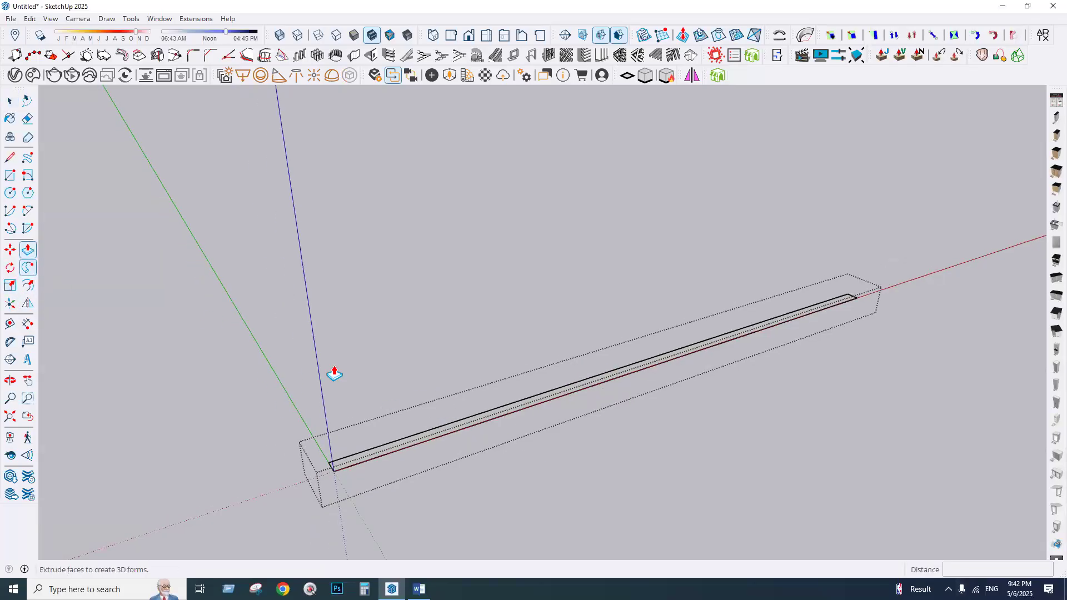
pyautogui.click(451, 433)
pyautogui.click(461, 202)
pyautogui.click(9, 100)
pyautogui.click(136, 118)
# - Select the wall group and bend it freehand with TrueBend to about 246°
pyautogui.moveTo(328, 335); pyautogui.dragTo(484, 395, button='middle')
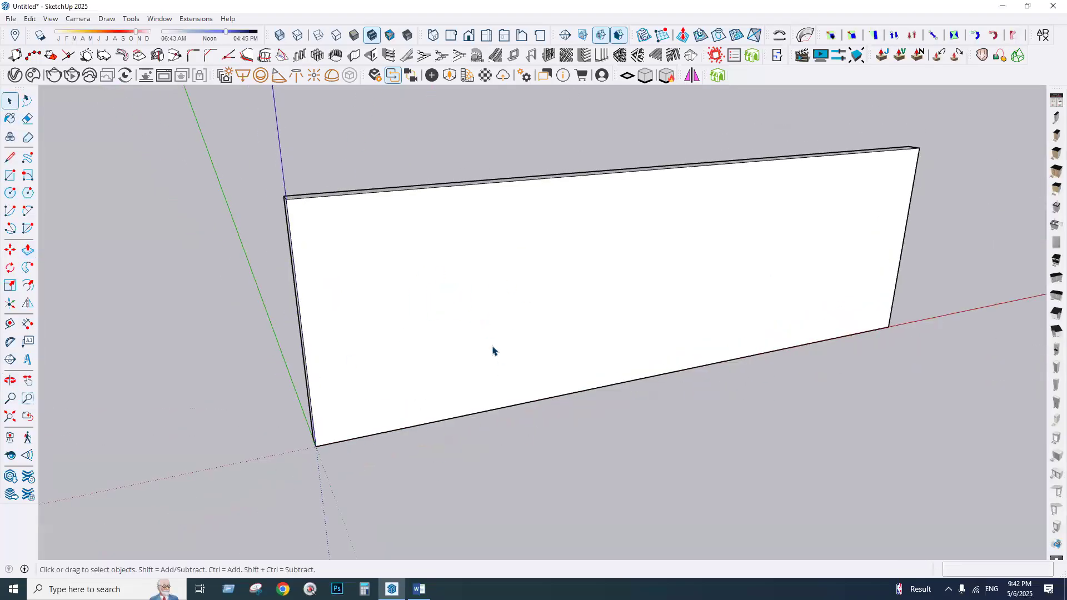
pyautogui.click(524, 295)
pyautogui.moveTo(572, 336); pyautogui.dragTo(579, 350, button='middle')
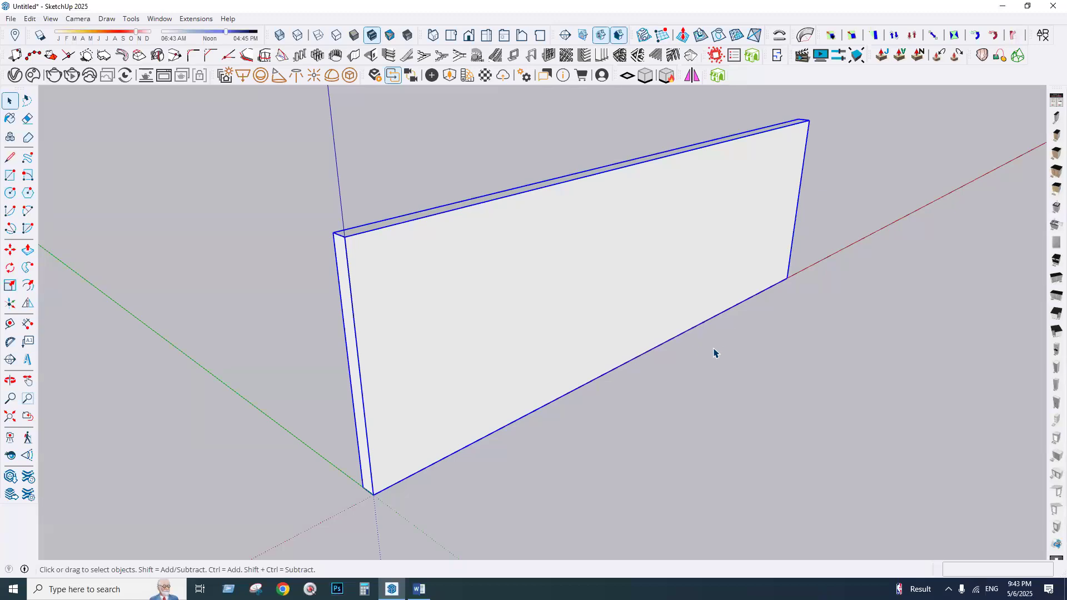
pyautogui.moveTo(669, 361); pyautogui.dragTo(664, 361, button='middle')
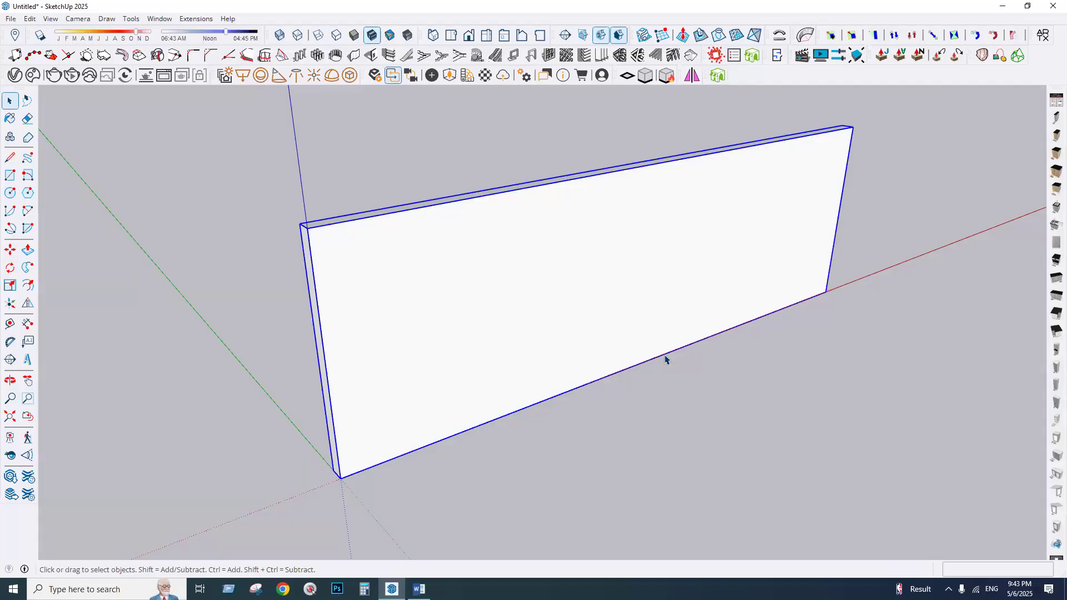
pyautogui.moveTo(686, 464); pyautogui.dragTo(735, 118, button='middle')
pyautogui.click(844, 252)
pyautogui.click(655, 245)
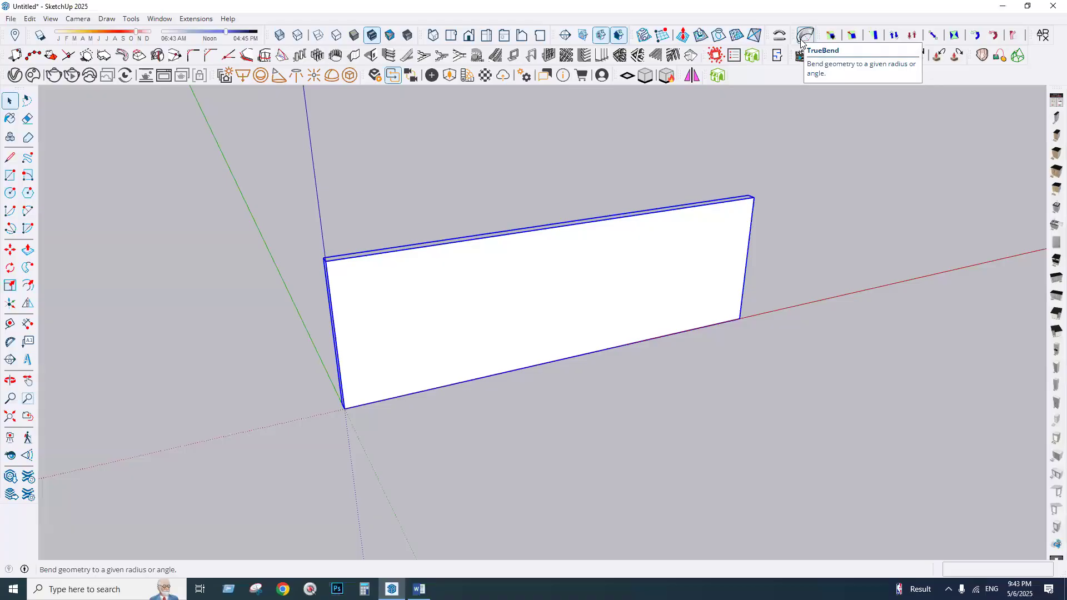
pyautogui.click(803, 37)
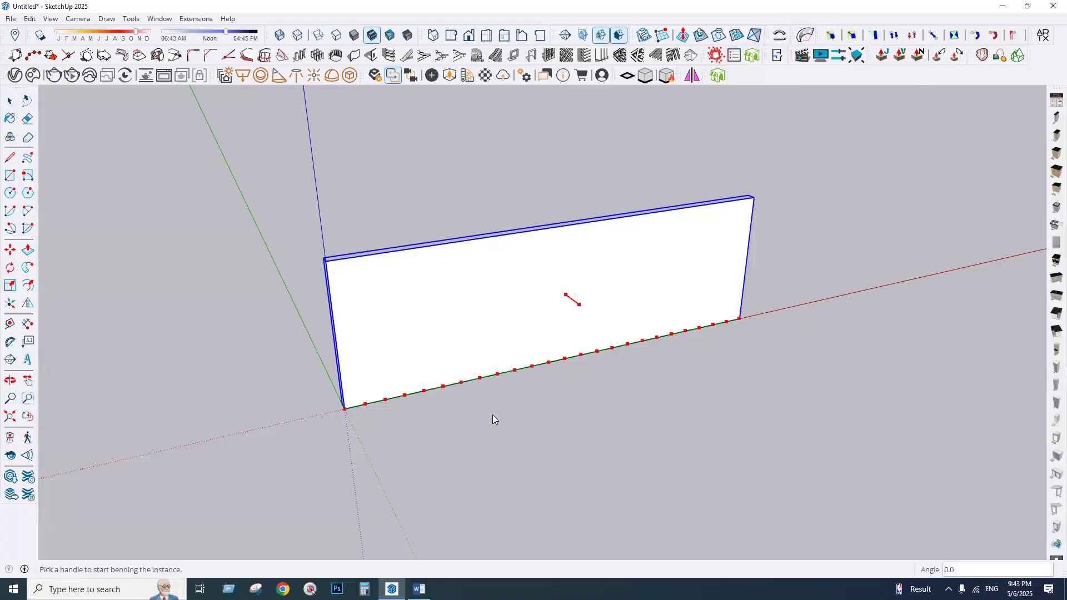
pyautogui.scroll(2, 467, 393)
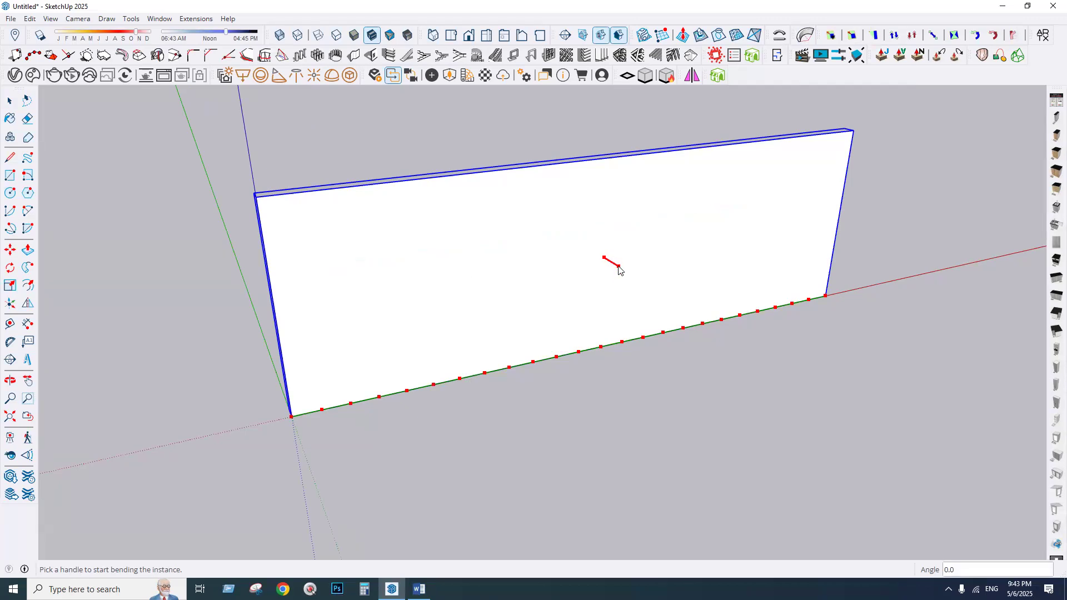
pyautogui.moveTo(619, 271); pyautogui.dragTo(696, 361)
pyautogui.moveTo(470, 206); pyautogui.dragTo(728, 360, button='middle')
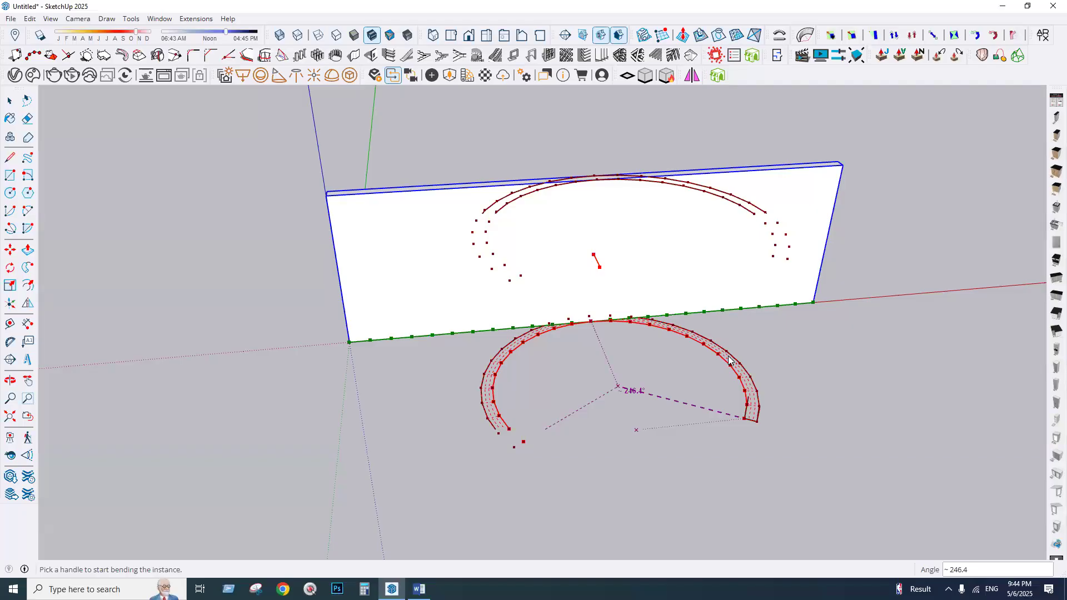
# - Set the TrueBend angle to 250° and apply the bend to the wall
pyautogui.write('250')
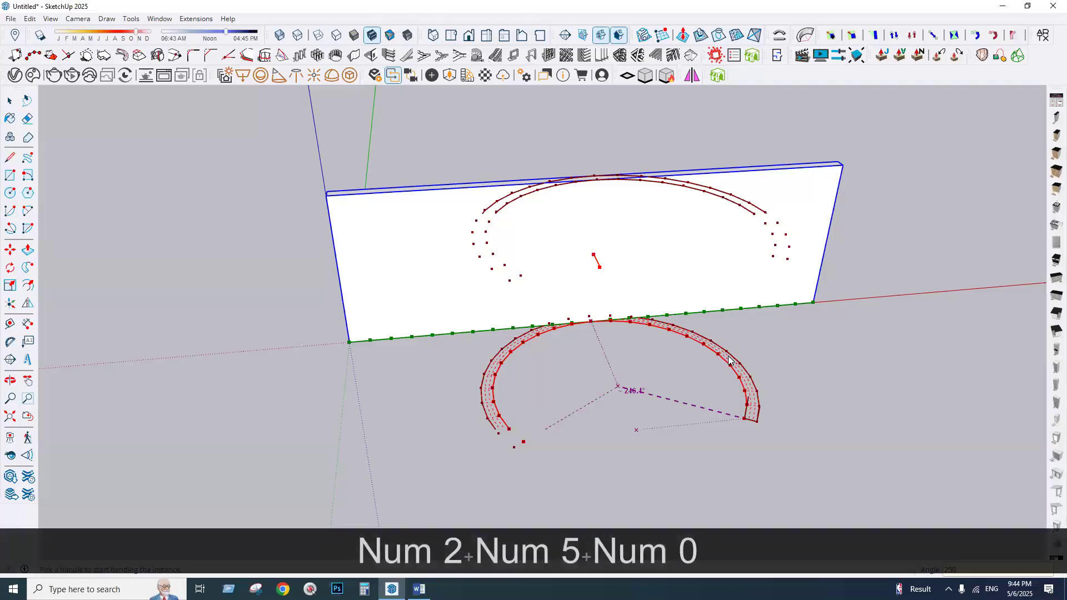
pyautogui.press('Return')
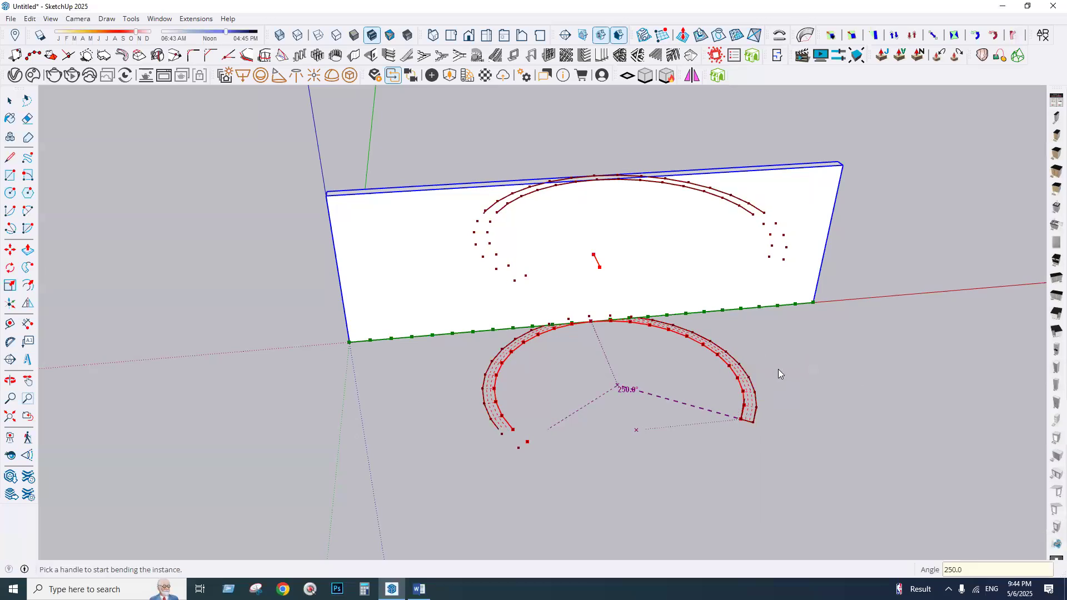
pyautogui.click(777, 369)
pyautogui.click(900, 319)
# - Inspect the curved wall from another angle and undo the bend
pyautogui.moveTo(566, 391); pyautogui.dragTo(738, 386, button='middle')
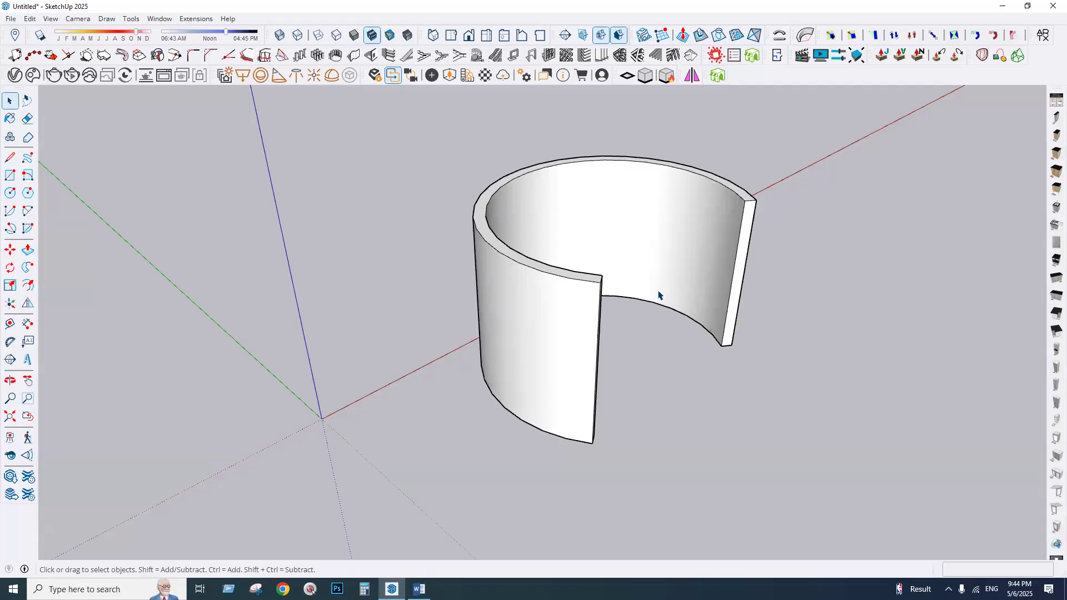
pyautogui.hotkey('ctrl', 'z')
pyautogui.moveTo(757, 362); pyautogui.dragTo(616, 362, button='middle')
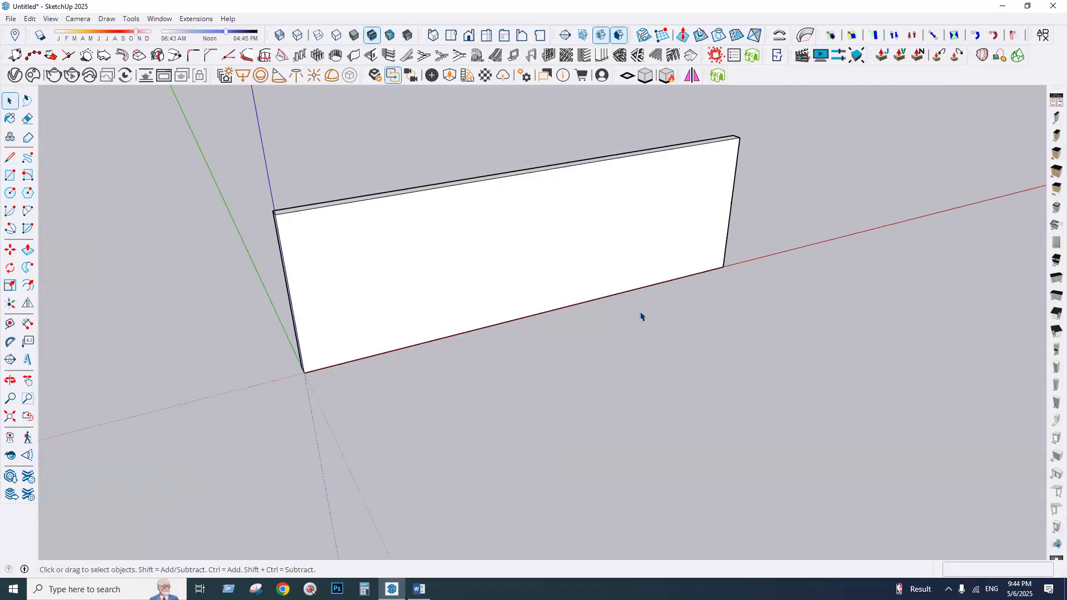
# - Bend the wall group freehand with TrueBend to about 167° and apply the bend
pyautogui.click(516, 232)
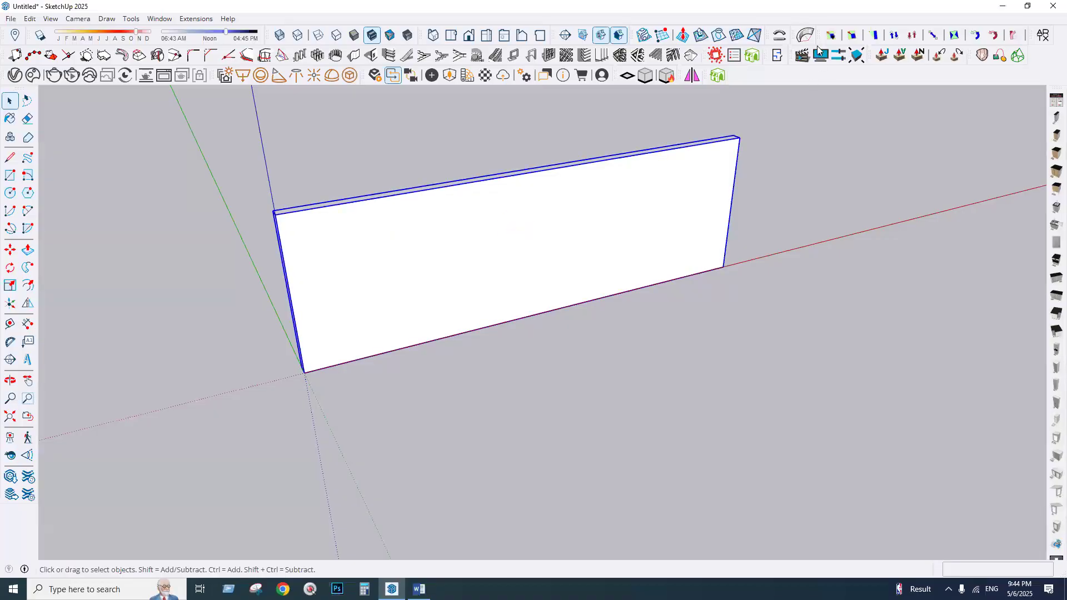
pyautogui.click(803, 38)
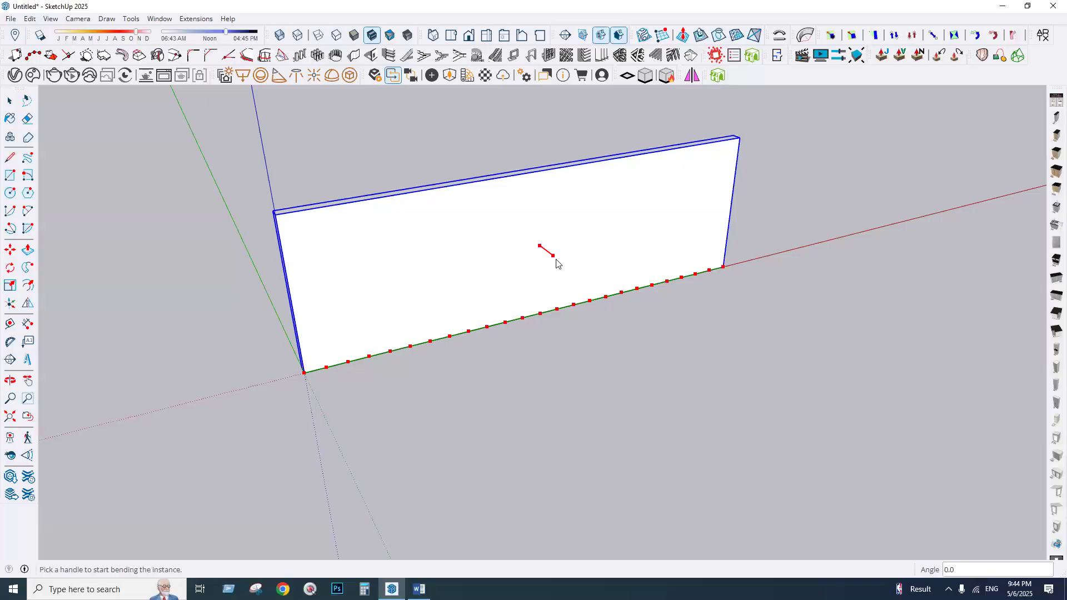
pyautogui.moveTo(555, 261); pyautogui.dragTo(587, 299)
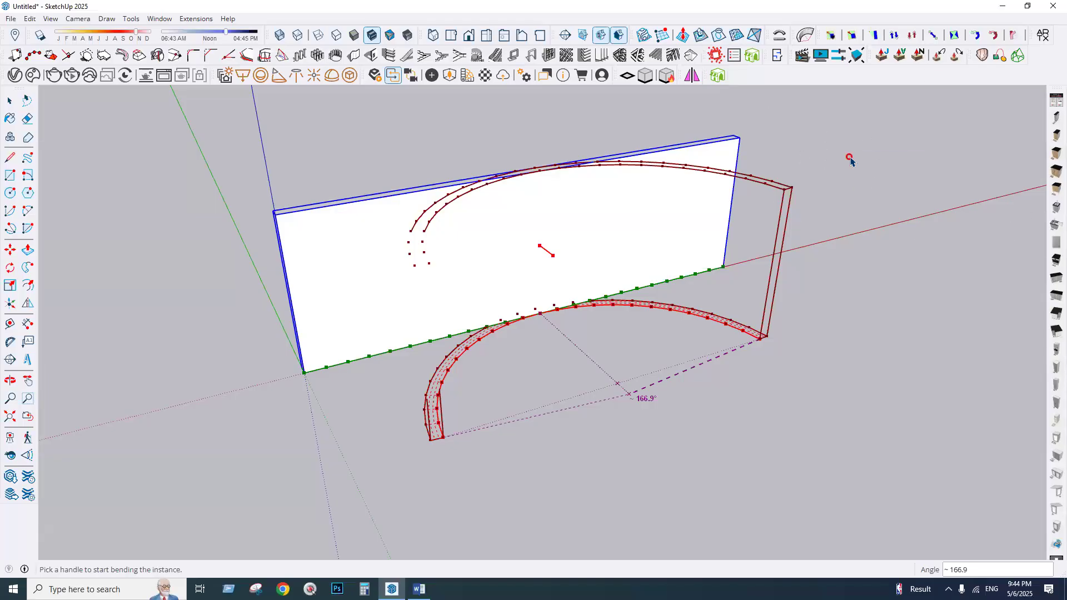
pyautogui.press('Return')
pyautogui.click(854, 228)
# - Inspect the curved wall from its open side and undo the bend
pyautogui.moveTo(534, 360); pyautogui.dragTo(769, 353, button='middle')
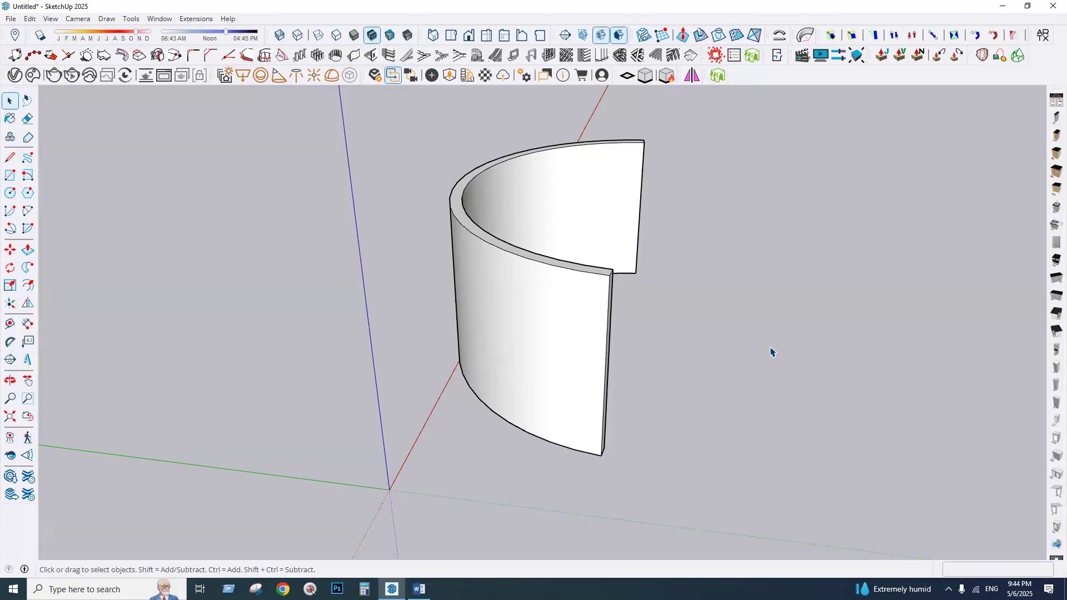
pyautogui.scroll(-2, 771, 350)
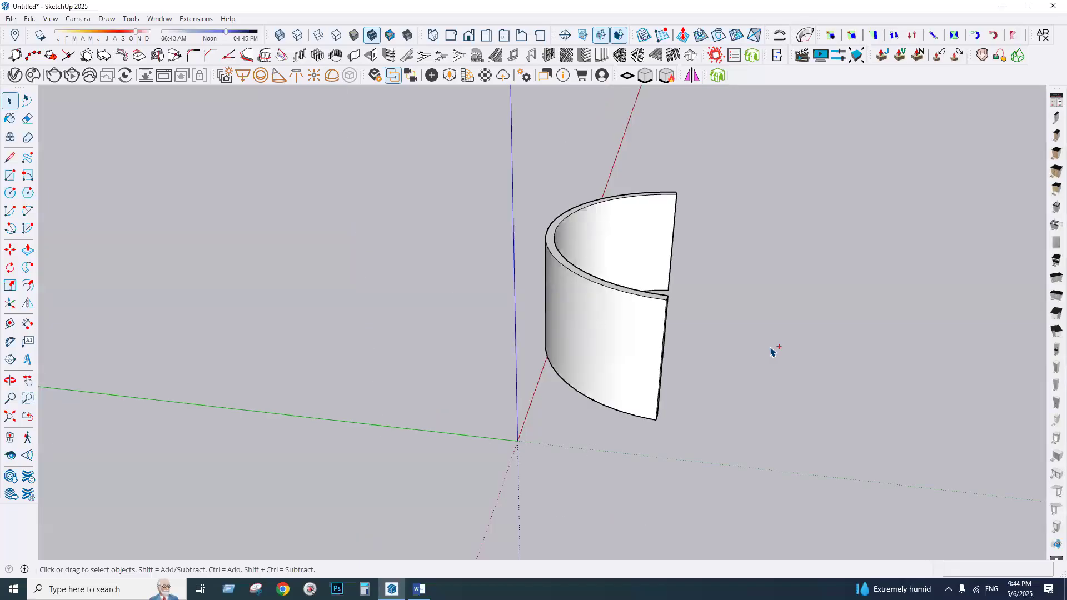
pyautogui.hotkey('ctrl', 'z')
pyautogui.hotkey('ctrl', 'z')
# - Bend the straight wall group freehand in the opposite direction with TrueBend, apply it, and undo that bend
pyautogui.click(554, 300)
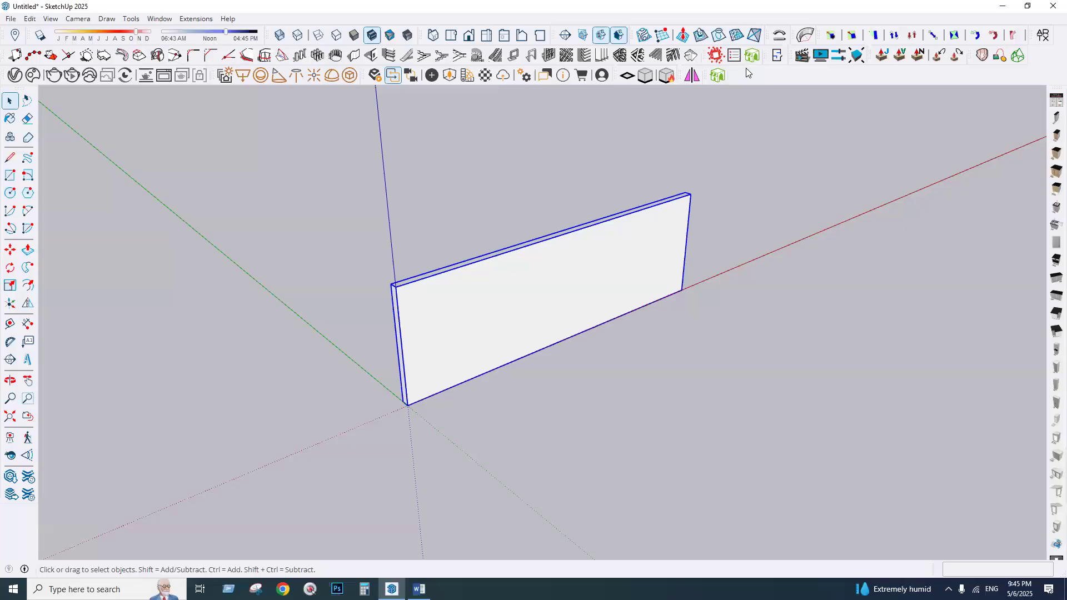
pyautogui.click(803, 38)
pyautogui.moveTo(579, 301); pyautogui.dragTo(511, 221)
pyautogui.click(511, 221)
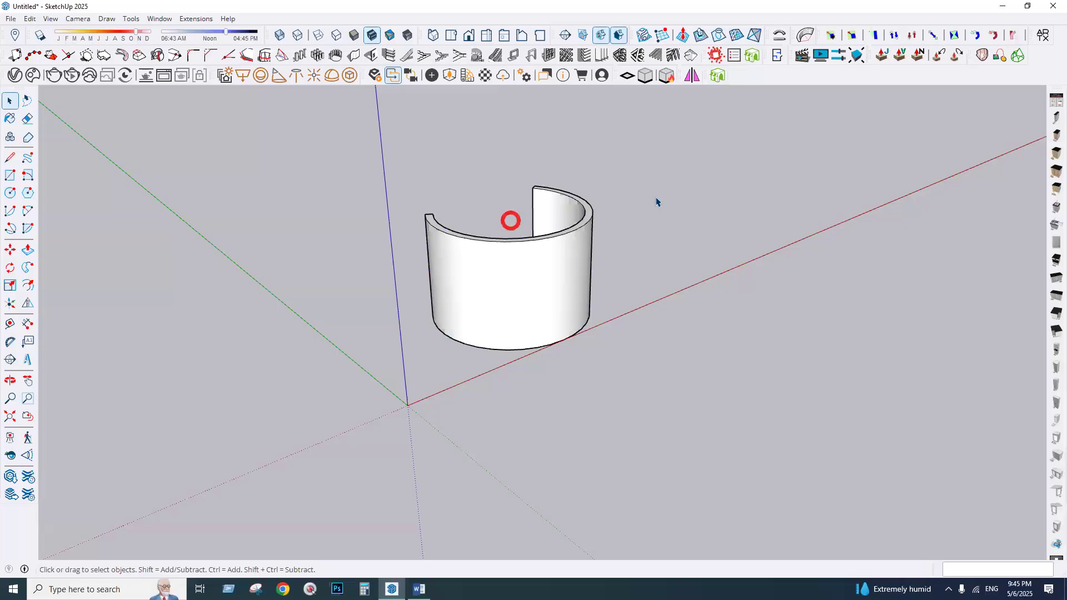
pyautogui.press('ctrl')
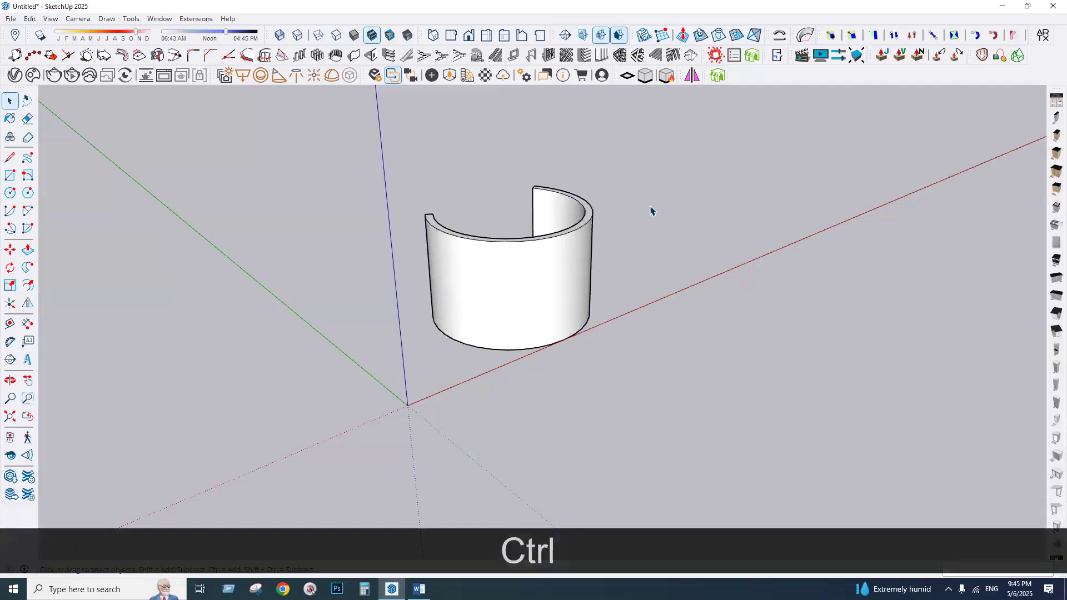
pyautogui.hotkey('ctrl', 'z')
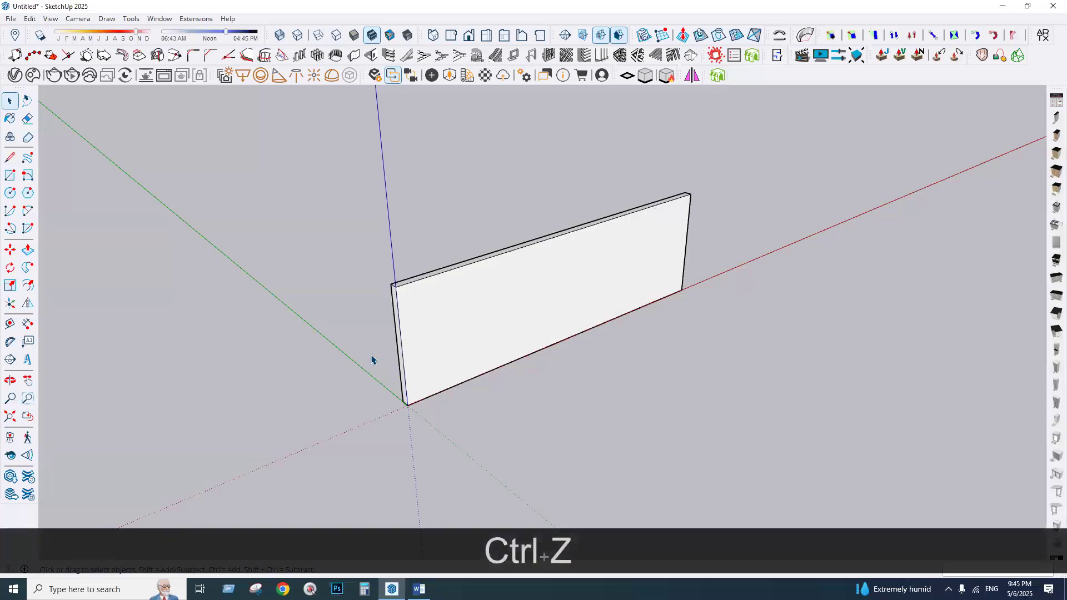
# - Float the Shape Bender tool set above the model and dock it back in its row
pyautogui.scroll(5, 403, 350)
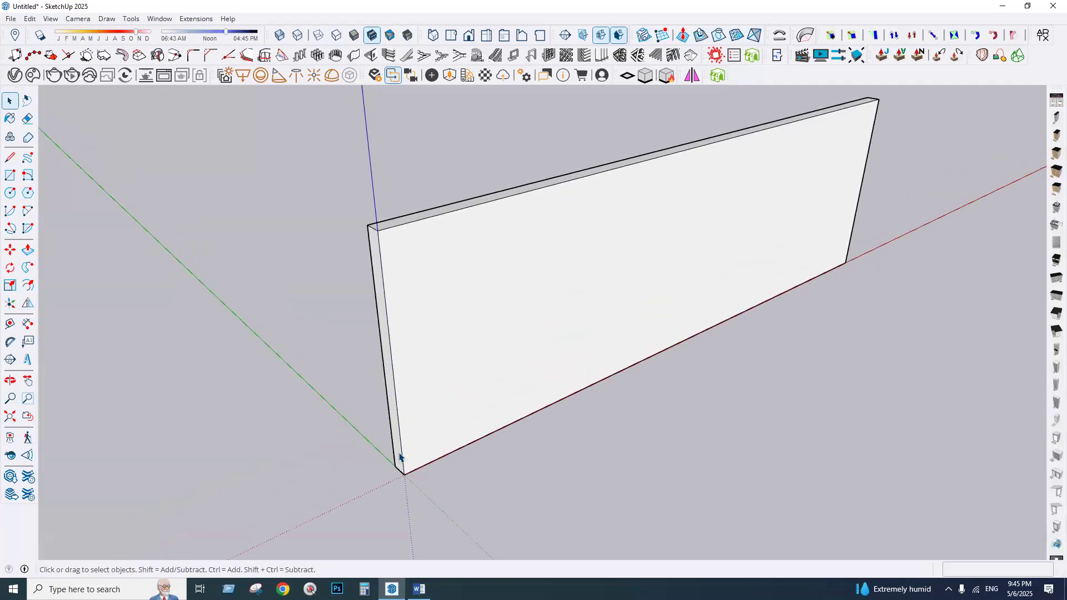
pyautogui.scroll(-2, 325, 486)
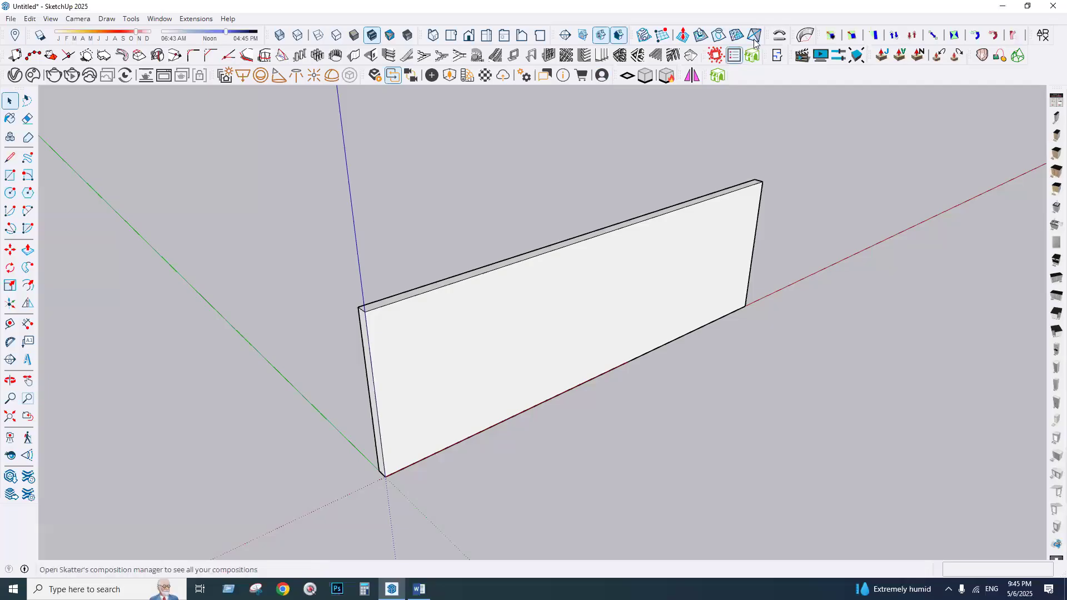
pyautogui.moveTo(770, 90); pyautogui.dragTo(577, 138)
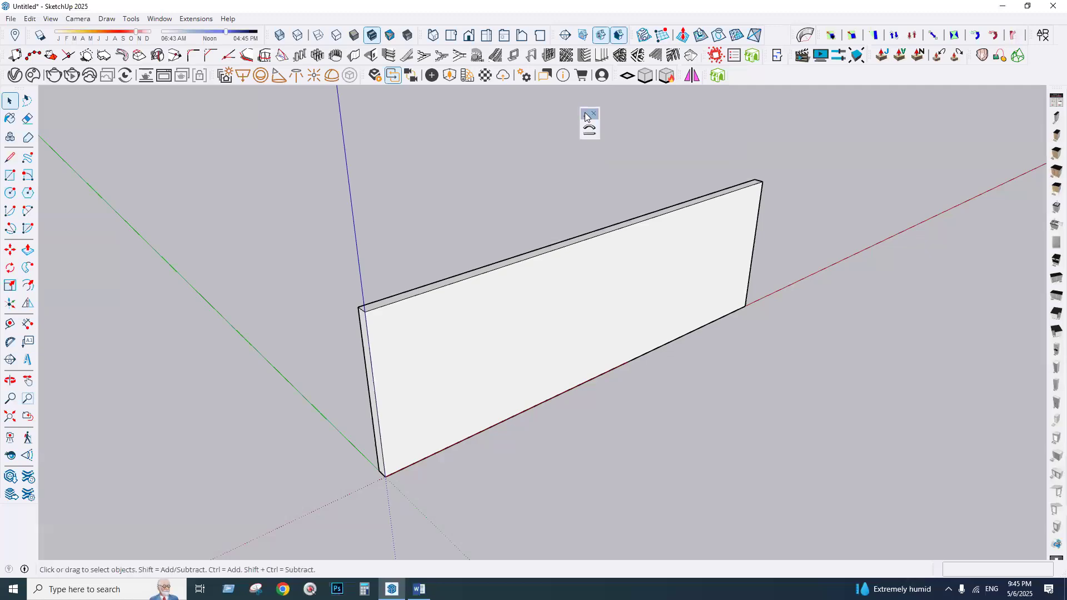
pyautogui.moveTo(585, 117); pyautogui.dragTo(768, 22)
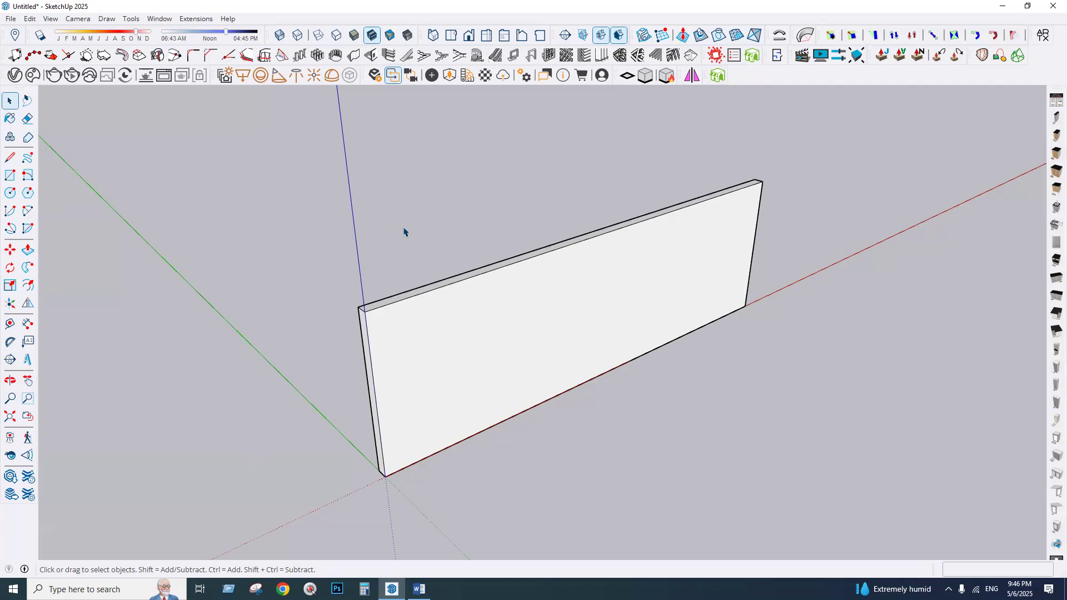
# - Bend the wall group with TrueBend, set the angle to 250°, and apply the bend
pyautogui.click(517, 310)
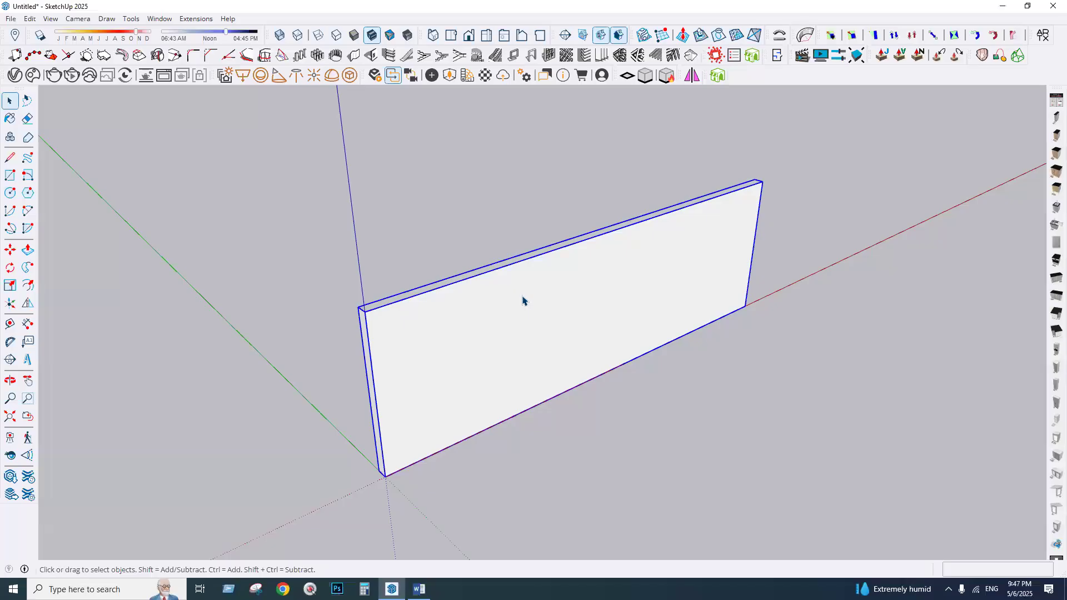
pyautogui.click(804, 37)
pyautogui.moveTo(617, 320); pyautogui.dragTo(610, 313)
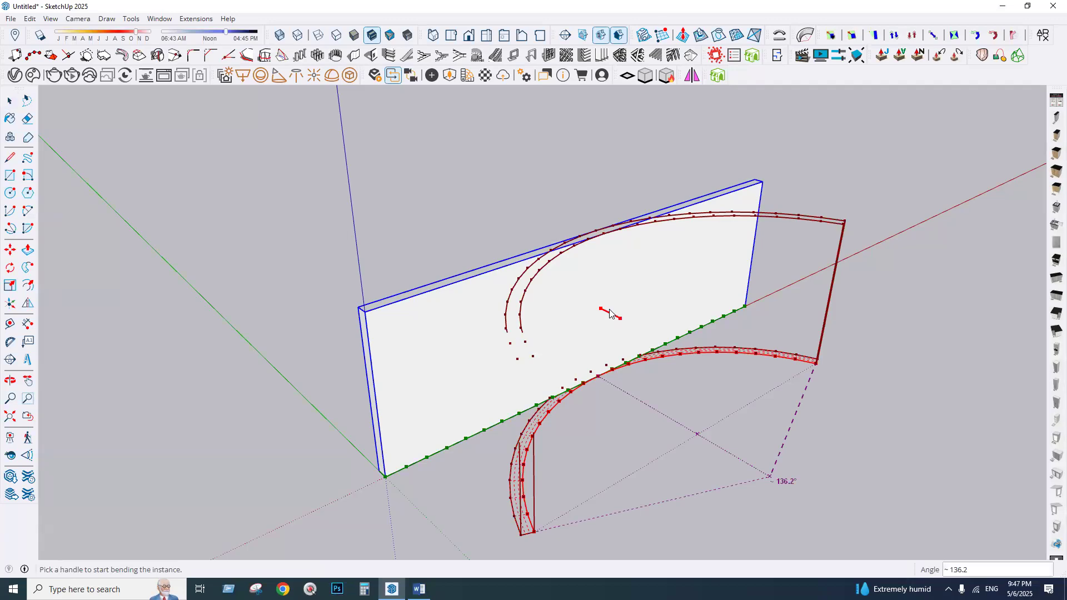
pyautogui.write('250')
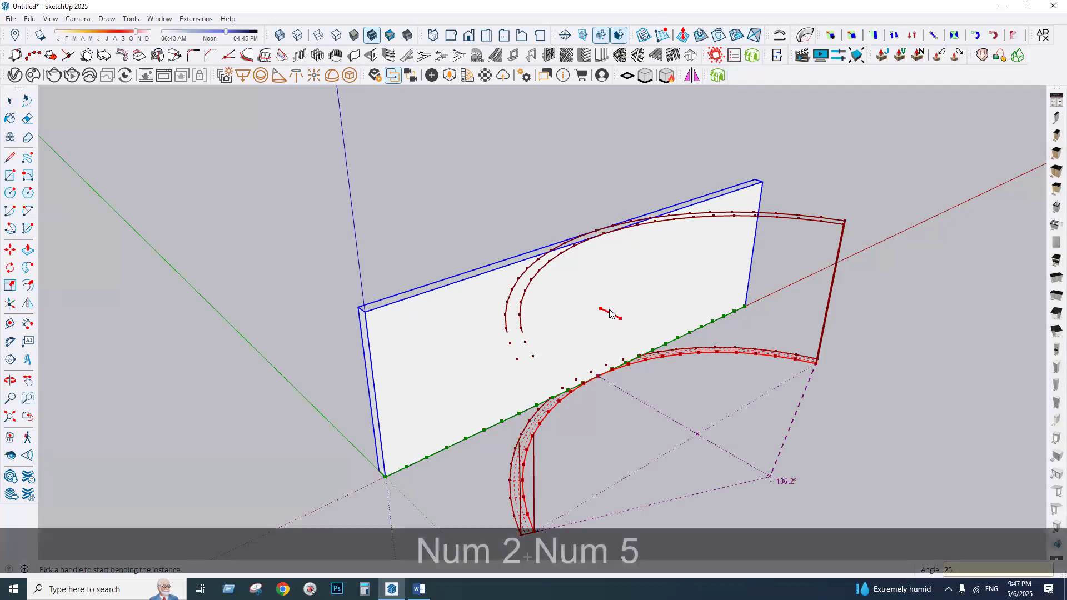
pyautogui.press('Return')
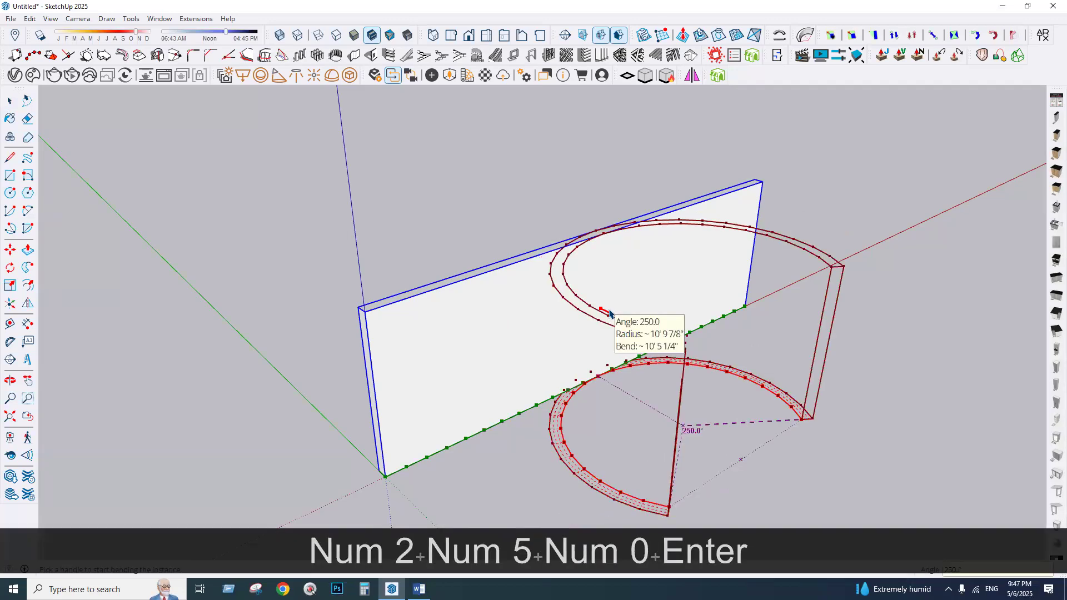
pyautogui.press('Return')
pyautogui.click(537, 176)
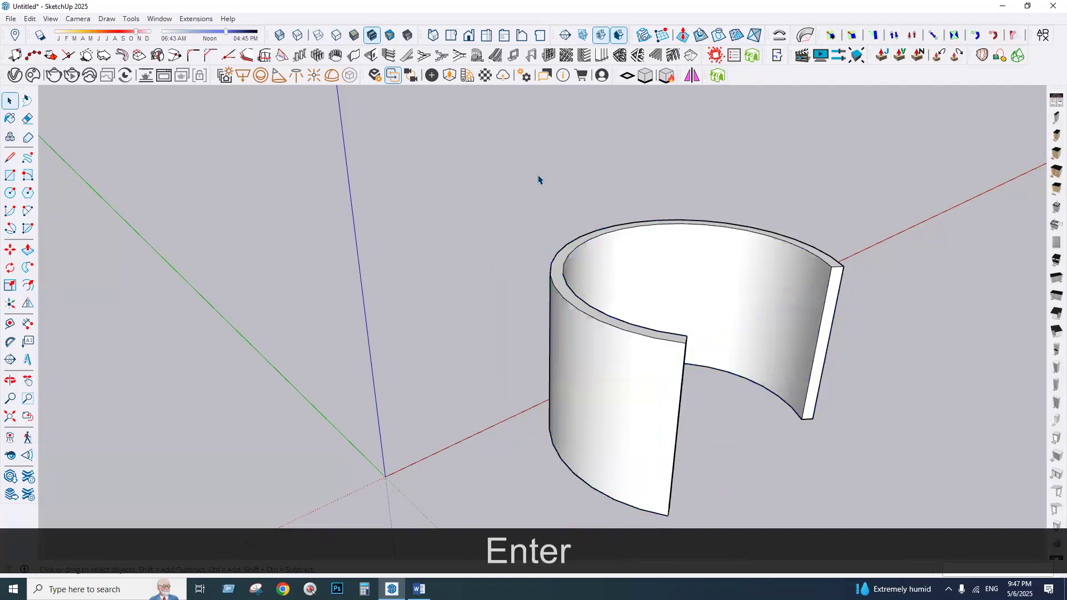
# - Move the curved wall about 91' away from the origin to clear the working area, and deselect it
pyautogui.click(583, 289)
pyautogui.scroll(-4, 572, 386)
pyautogui.press('m')
pyautogui.click(582, 426)
pyautogui.click(317, 238)
pyautogui.press('space')
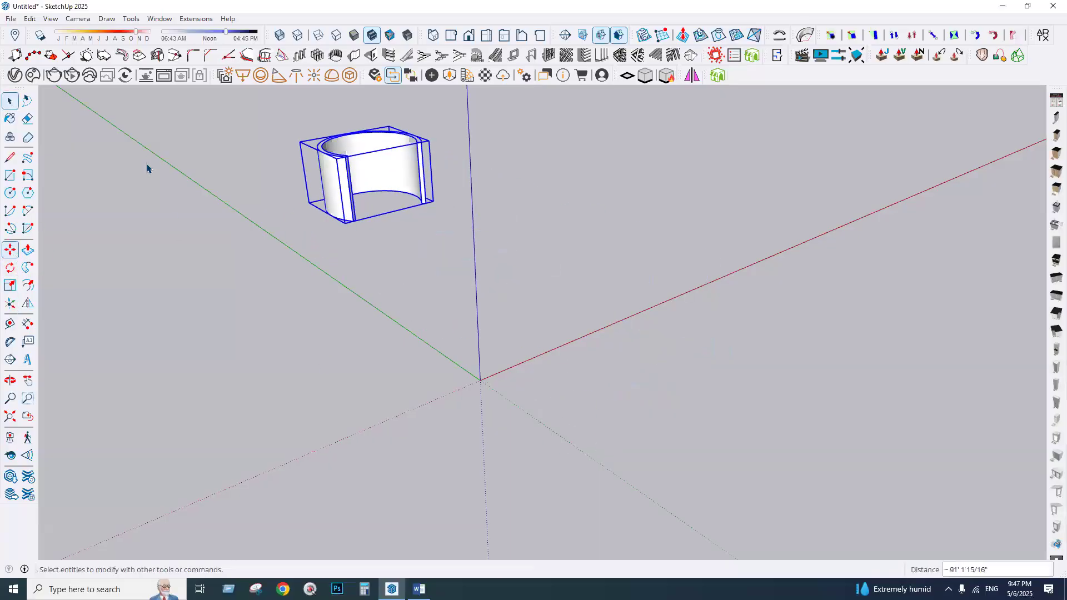
pyautogui.click(145, 165)
pyautogui.moveTo(464, 249); pyautogui.dragTo(465, 245, button='middle')
# - Save the model as 3rd in the 13Th Batch CLASS[03] folder on the Desktop
pyautogui.hotkey('ctrl', 's')
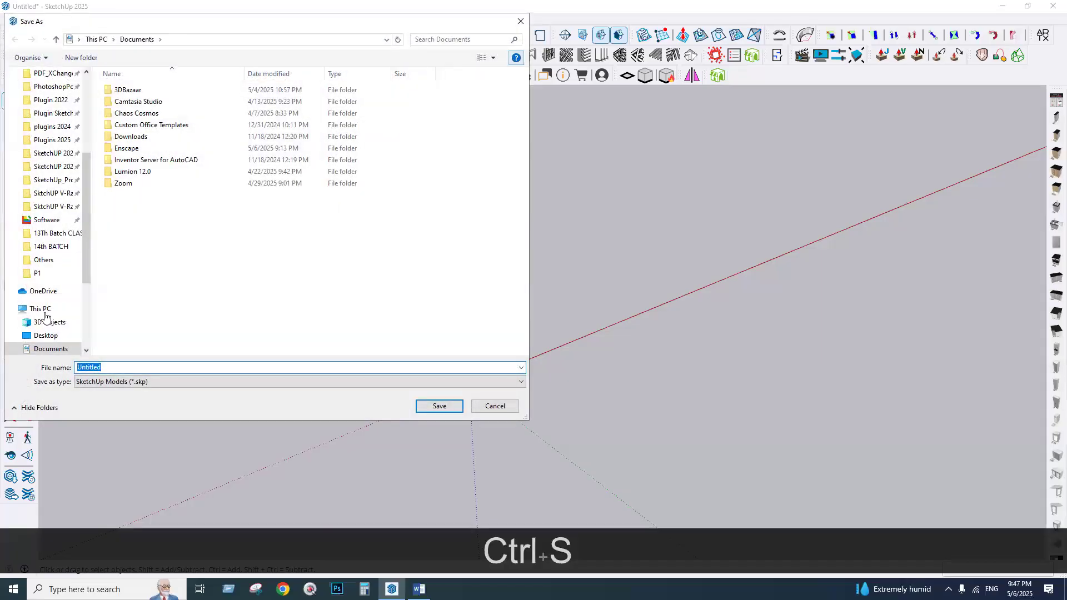
pyautogui.click(39, 335)
pyautogui.doubleClick(129, 105)
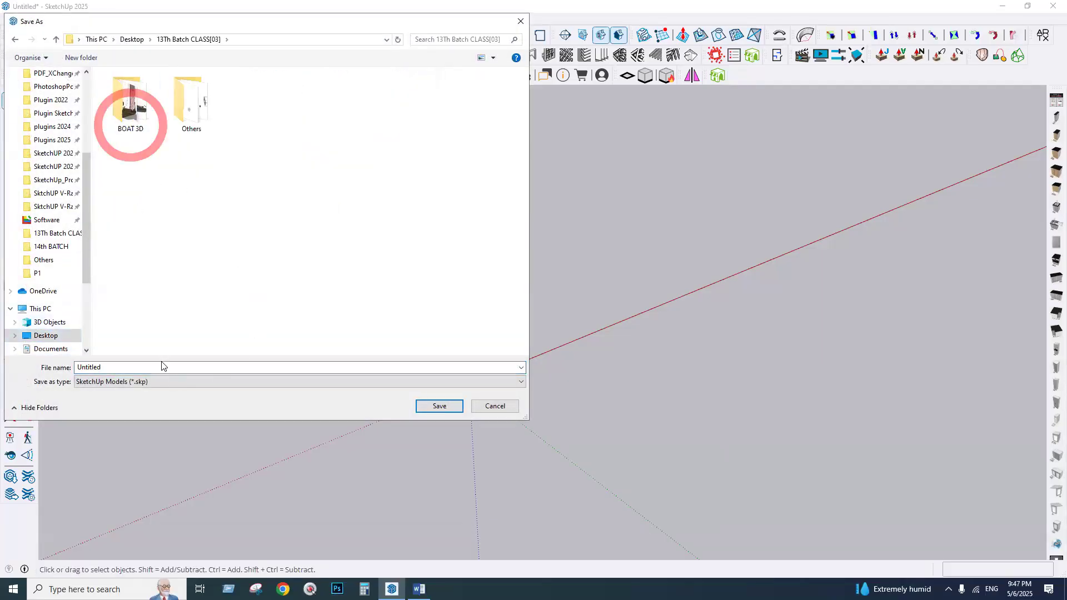
pyautogui.write('3rd')
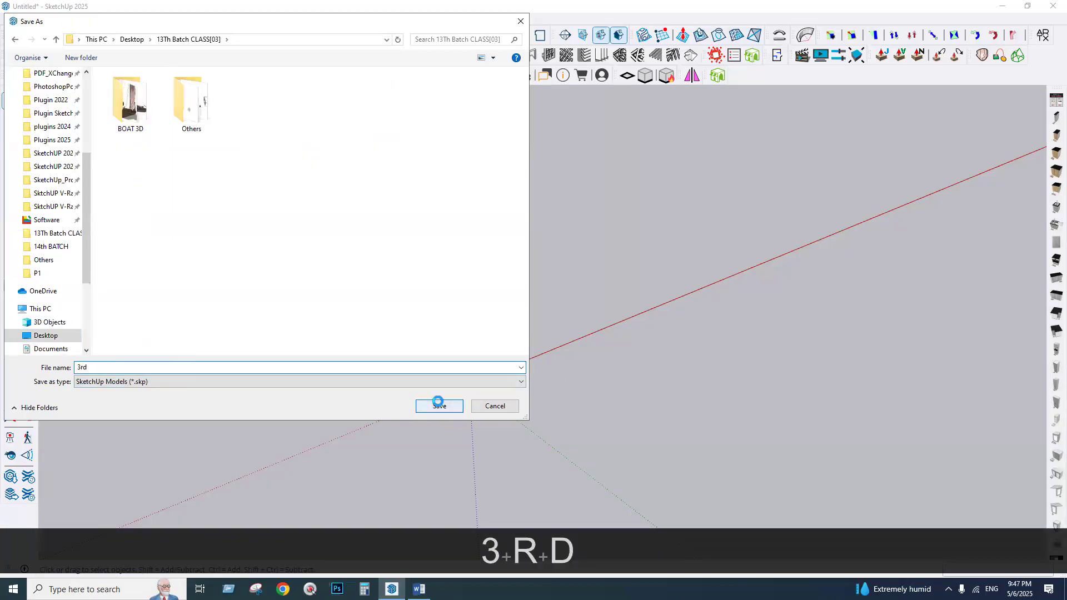
pyautogui.click(439, 404)
pyautogui.press('space')
pyautogui.scroll(2, 471, 368)
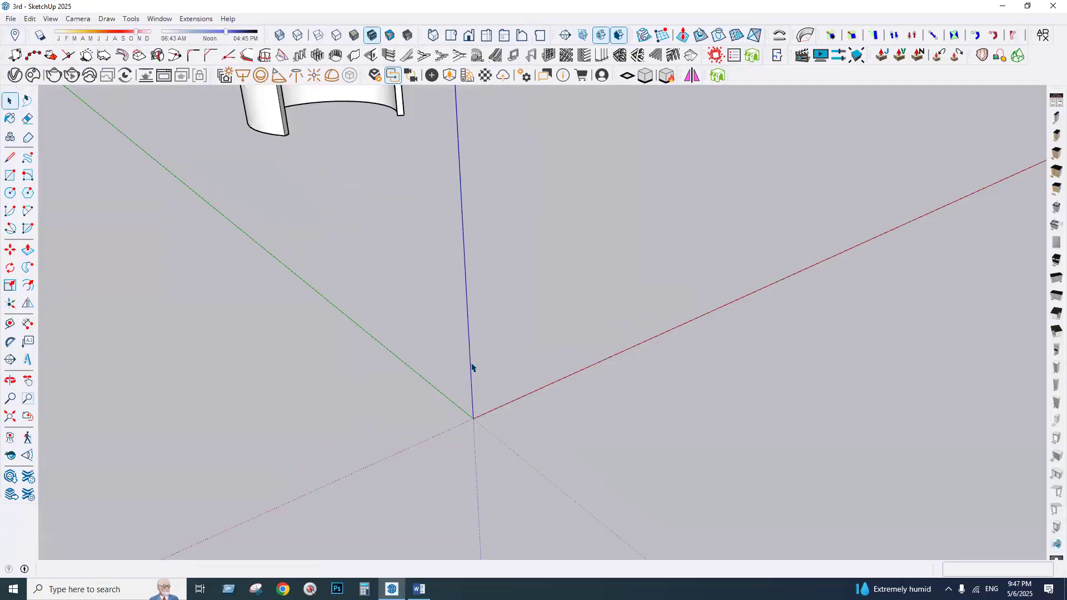
pyautogui.scroll(-1, 505, 443)
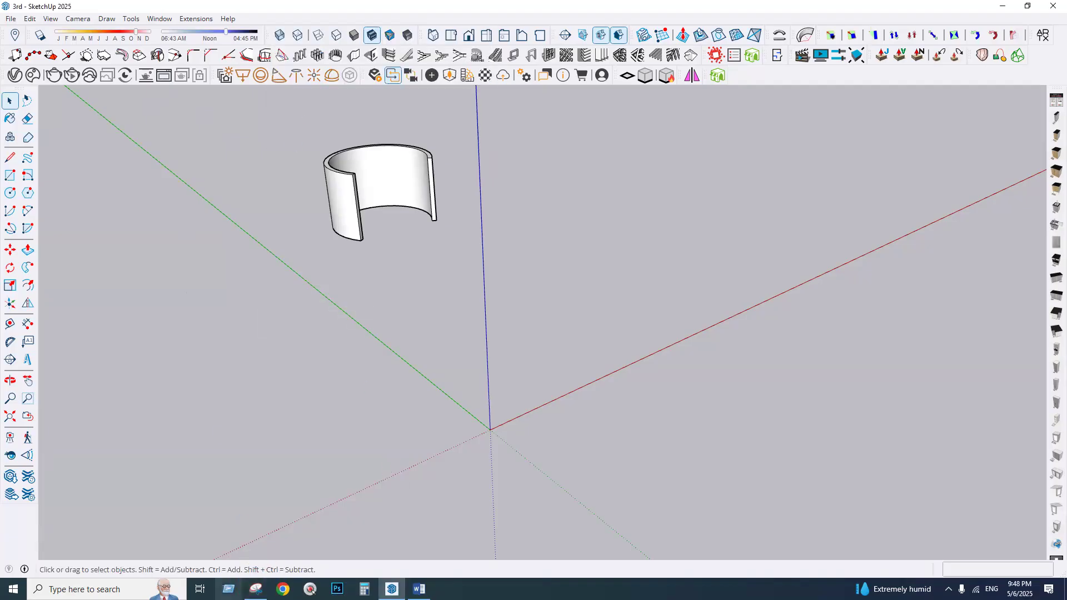
# - Capture the model view with Snipping Tool, mark the red and green axes with the pen, and return to SketchUp
pyautogui.click(256, 589)
pyautogui.click(290, 54)
pyautogui.moveTo(108, 104); pyautogui.dragTo(967, 522)
pyautogui.moveTo(501, 417); pyautogui.dragTo(908, 205)
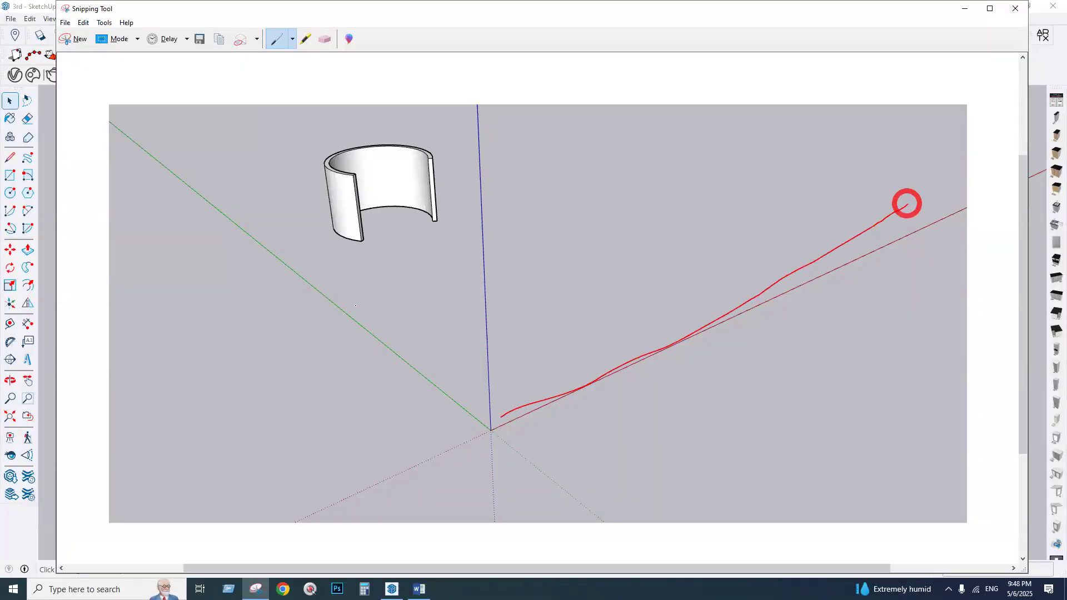
pyautogui.moveTo(260, 234)
pyautogui.mouseDown()
pyautogui.moveTo(347, 294)
pyautogui.moveTo(433, 383)
pyautogui.mouseUp()
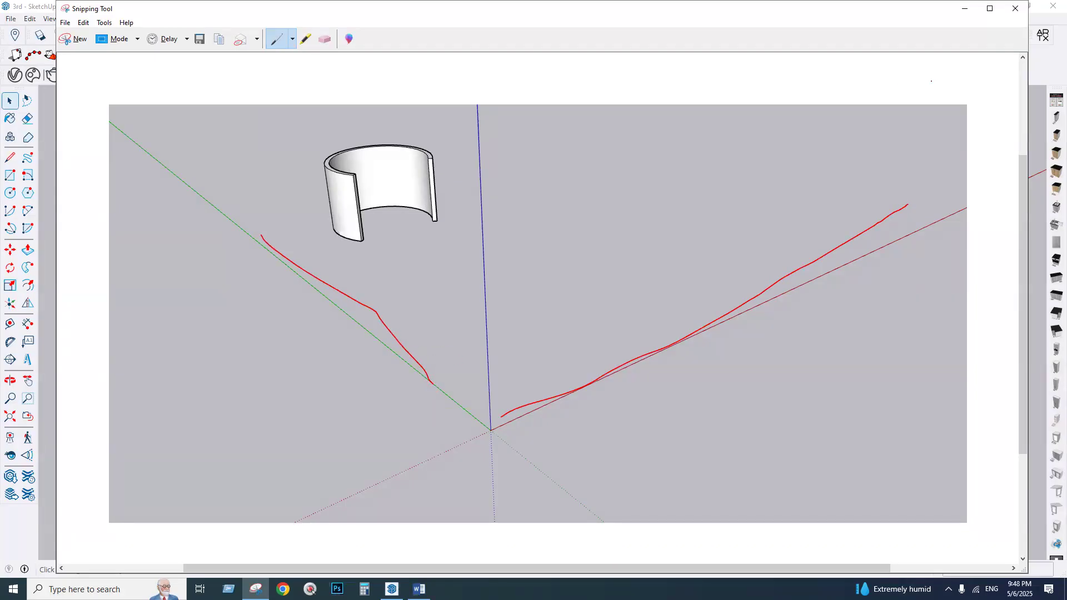
pyautogui.click(1017, 9)
pyautogui.click(586, 299)
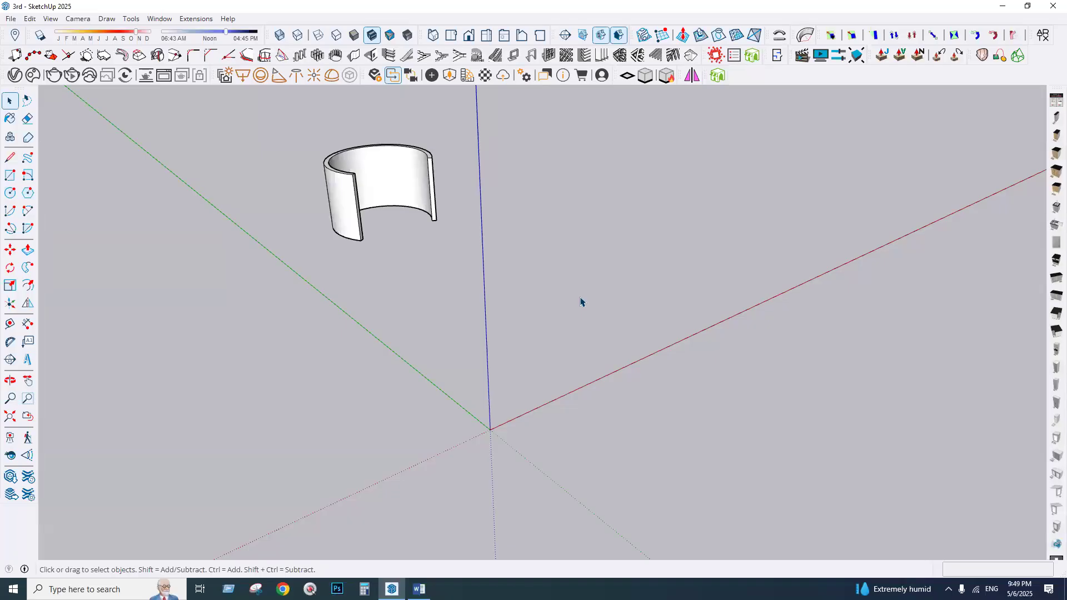
# - Draw a circle with a radius of about 1' 10" on the ground near the origin, beside the red axis
pyautogui.click(11, 193)
pyautogui.click(532, 399)
pyautogui.click(543, 381)
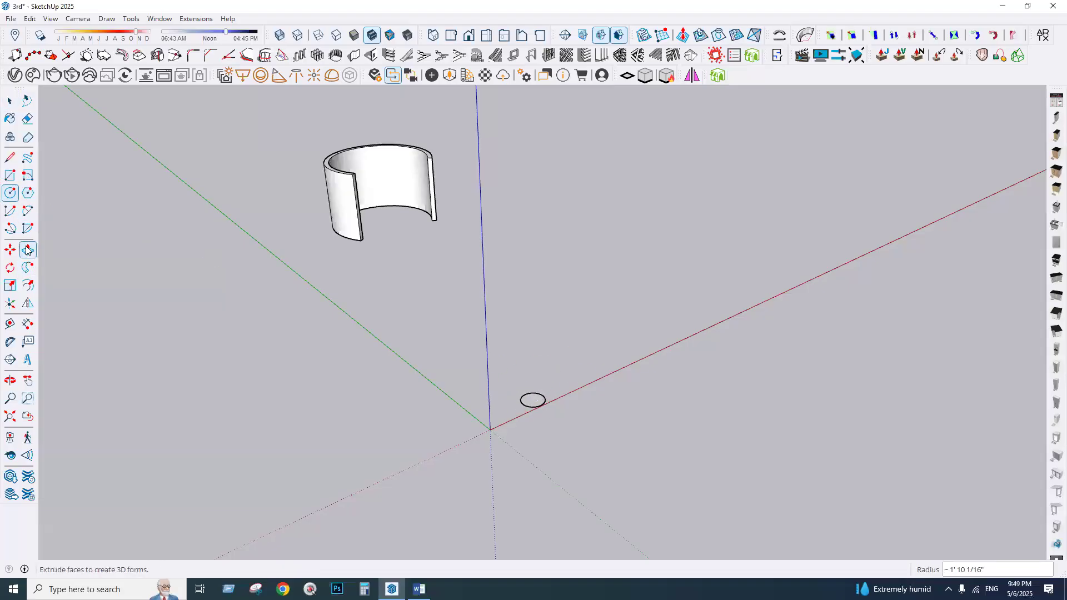
# - Push/pull the circle up about 45' 10" into a tall cylinder
pyautogui.click(27, 249)
pyautogui.scroll(-2, 556, 444)
pyautogui.scroll(1, 534, 423)
pyautogui.click(538, 408)
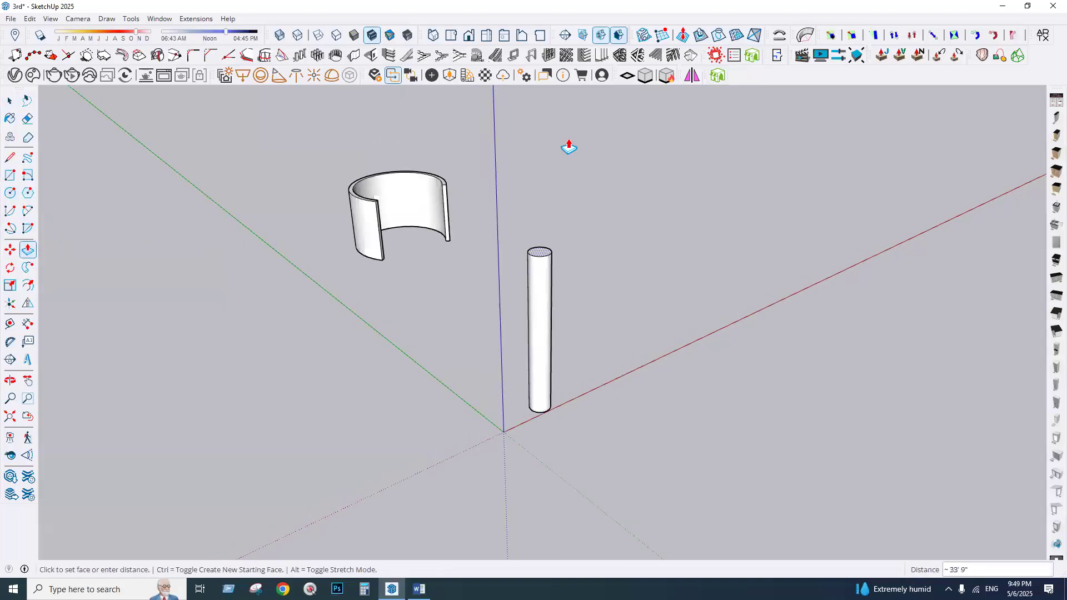
pyautogui.click(483, 147)
pyautogui.press('space')
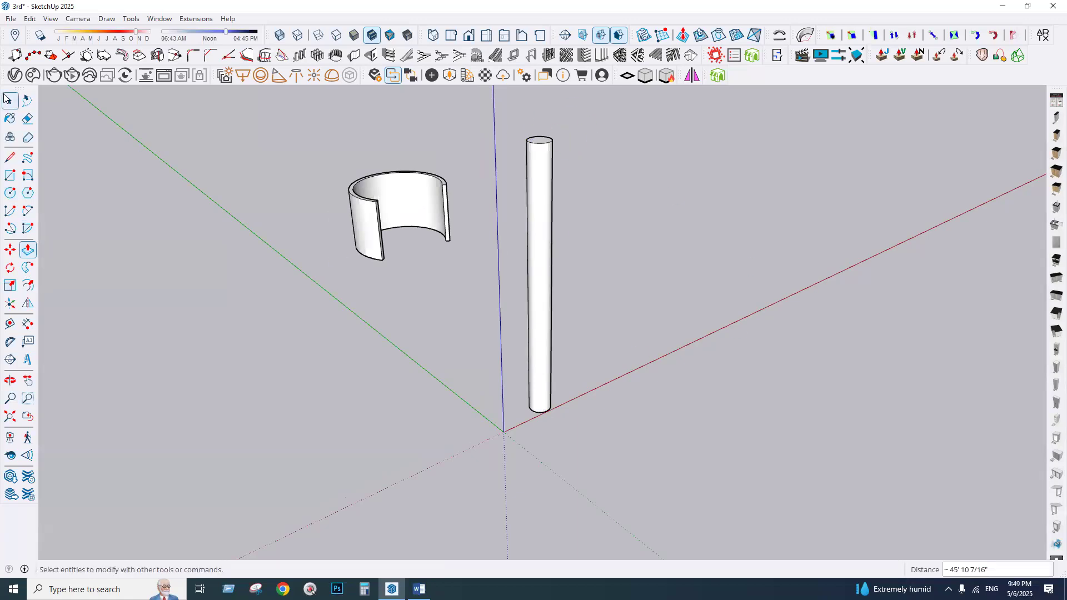
# - Select the whole cylinder, make it a group, and deselect it
pyautogui.scroll(1, 556, 205)
pyautogui.scroll(1, 555, 205)
pyautogui.tripleClick(533, 207)
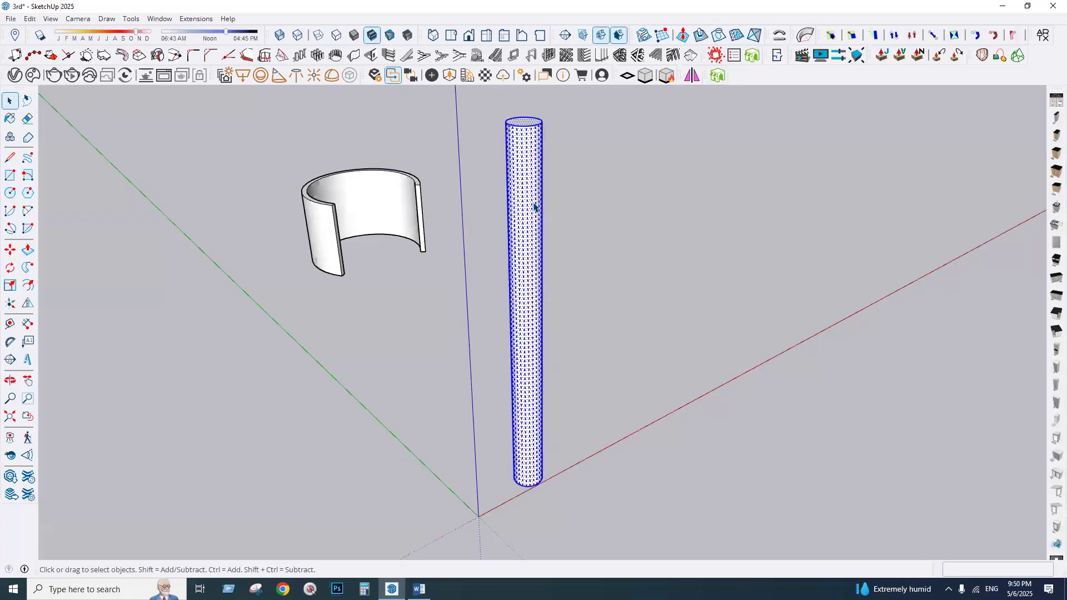
pyautogui.rightClick(534, 206)
pyautogui.click(604, 310)
pyautogui.click(656, 260)
pyautogui.moveTo(655, 260); pyautogui.dragTo(604, 395, button='middle')
pyautogui.scroll(-3, 534, 412)
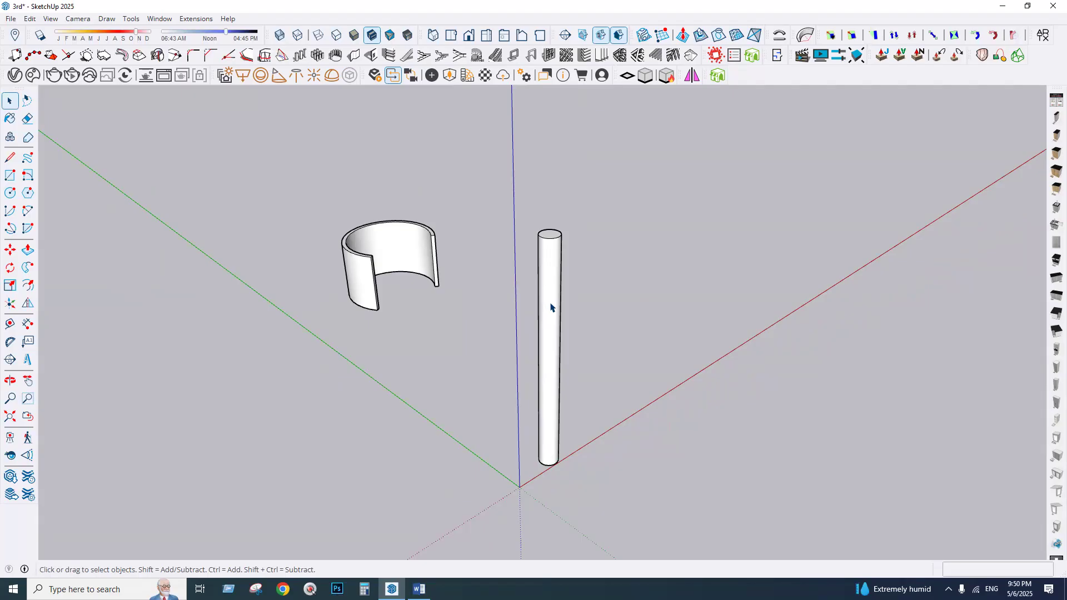
# - Select the cylinder group and try to bend it with Shape Bender
pyautogui.scroll(3, 550, 267)
pyautogui.click(556, 267)
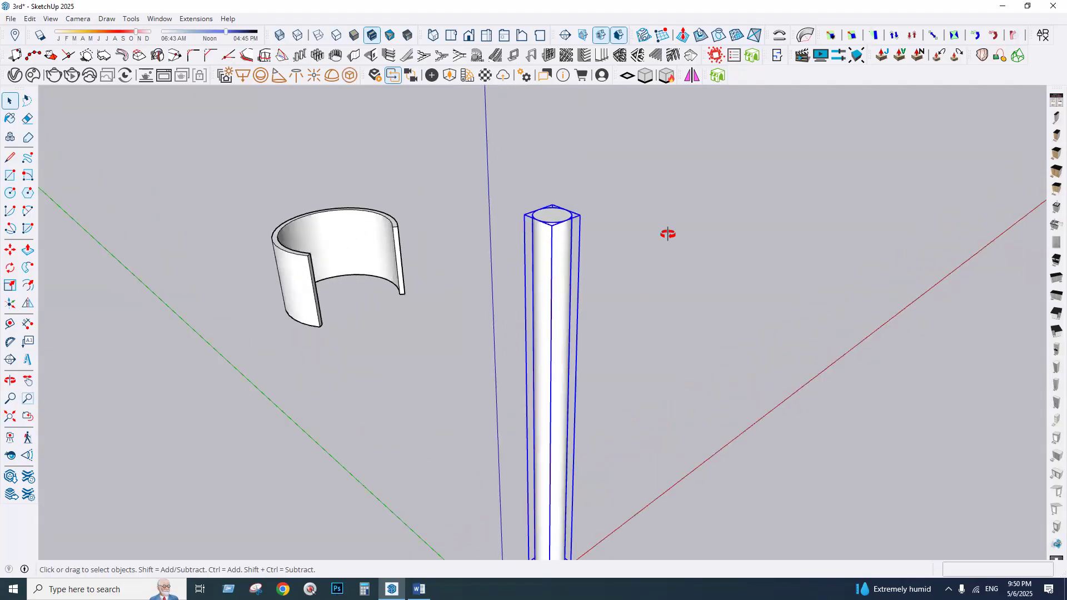
pyautogui.moveTo(667, 233); pyautogui.dragTo(672, 238, button='middle')
pyautogui.click(779, 35)
pyautogui.click(565, 204)
pyautogui.moveTo(575, 198); pyautogui.dragTo(572, 232, button='middle')
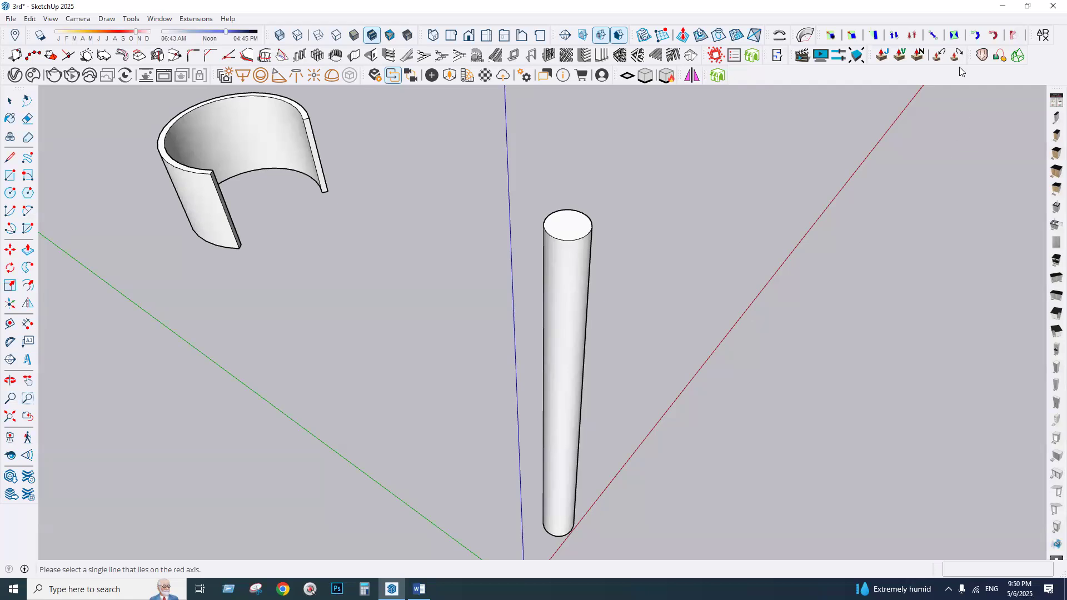
# - Float the FredoScale tool set over the model beside the cylinder
pyautogui.click(851, 35)
pyautogui.moveTo(824, 41); pyautogui.dragTo(729, 157)
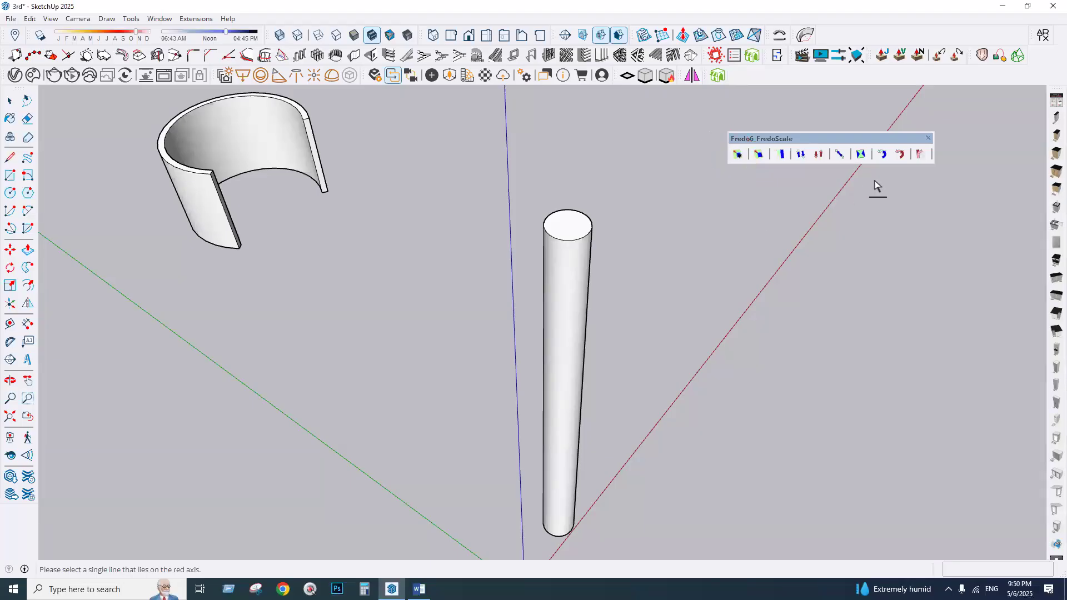
pyautogui.click(919, 157)
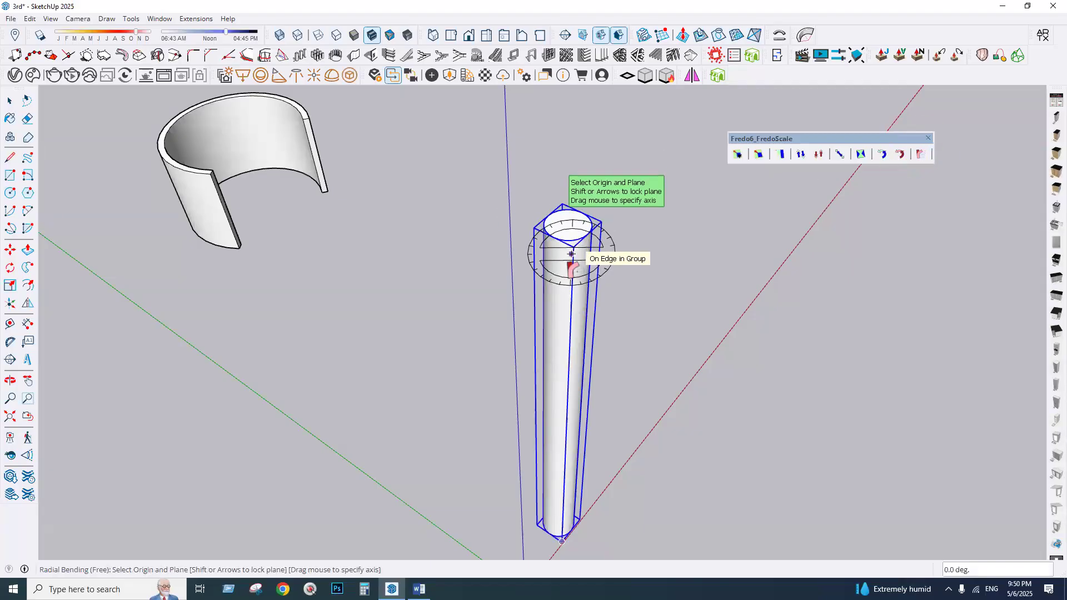
pyautogui.moveTo(571, 254); pyautogui.dragTo(571, 225, button='middle')
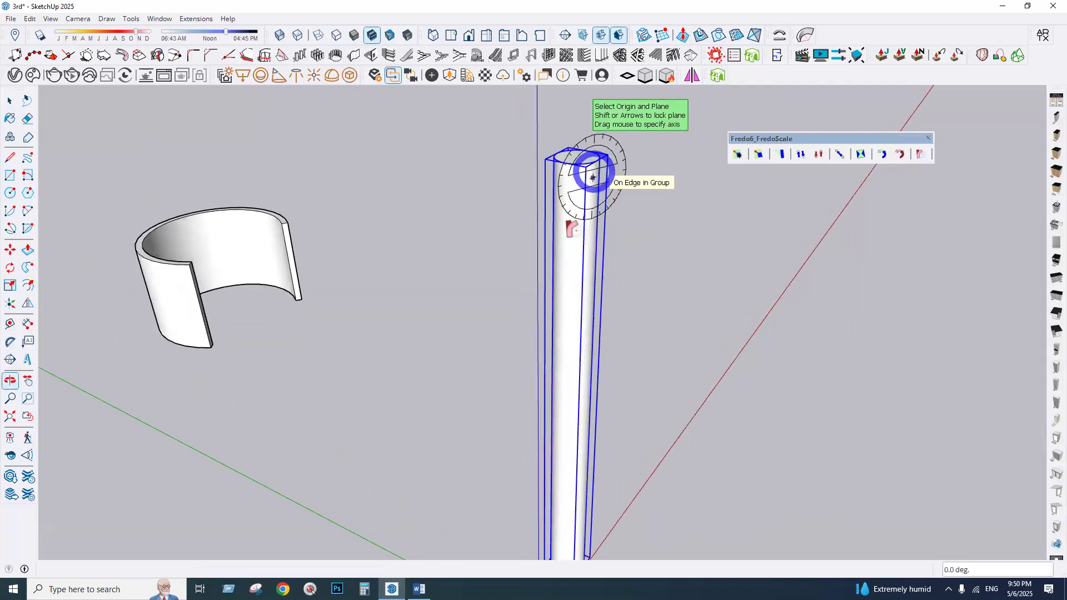
pyautogui.click(566, 227)
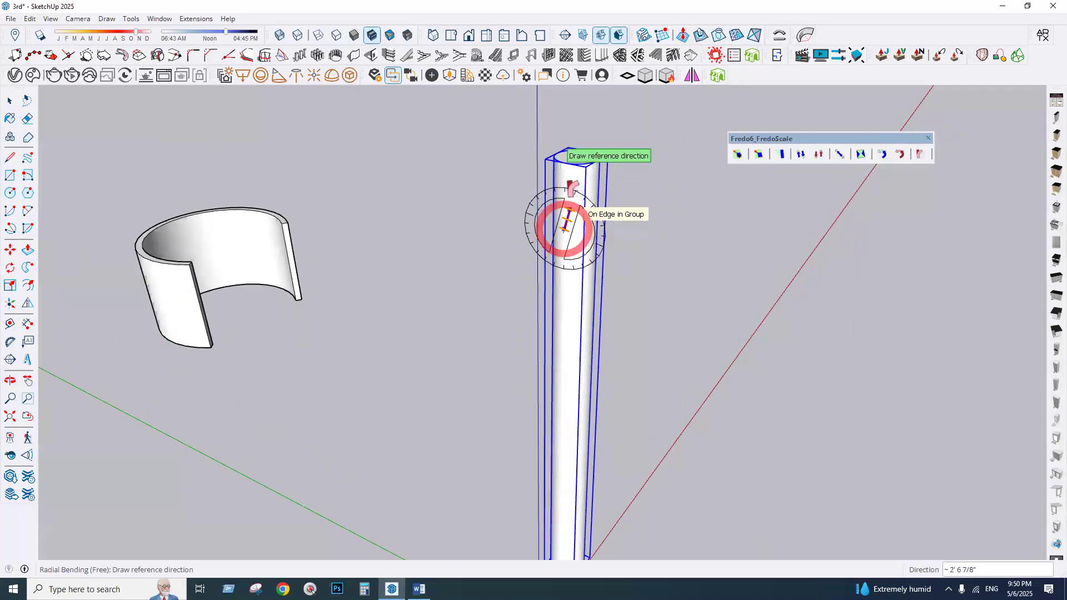
pyautogui.click(565, 163)
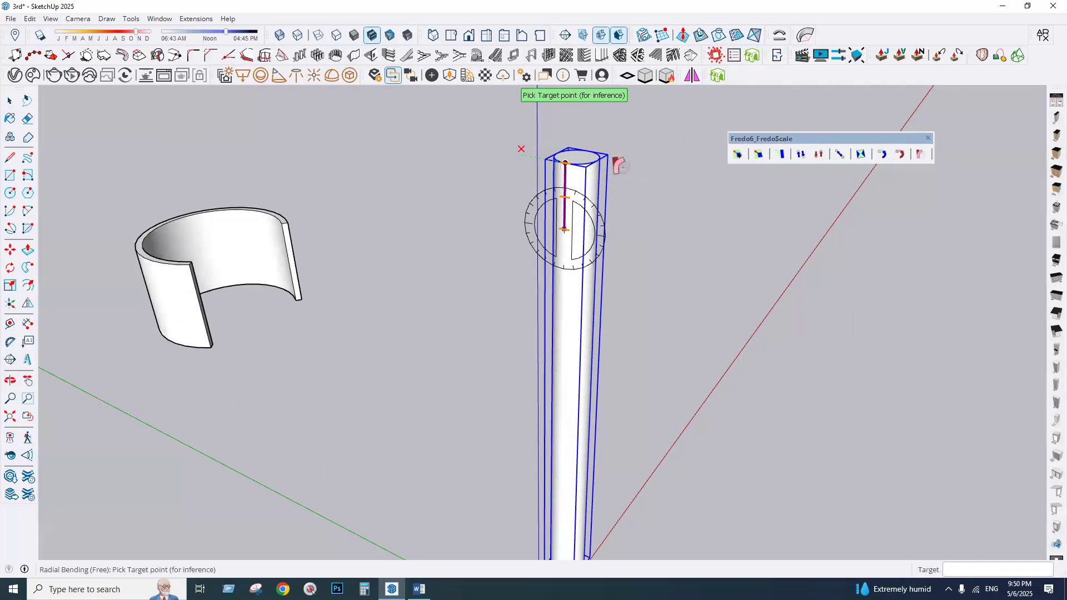
pyautogui.click(567, 161)
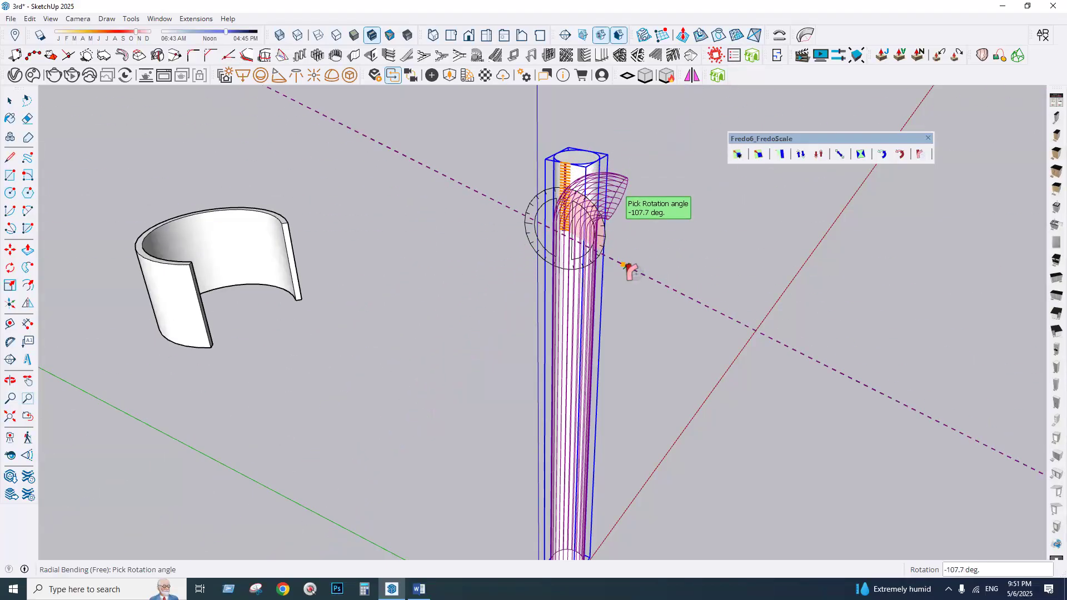
pyautogui.moveTo(624, 262); pyautogui.dragTo(688, 288, button='middle')
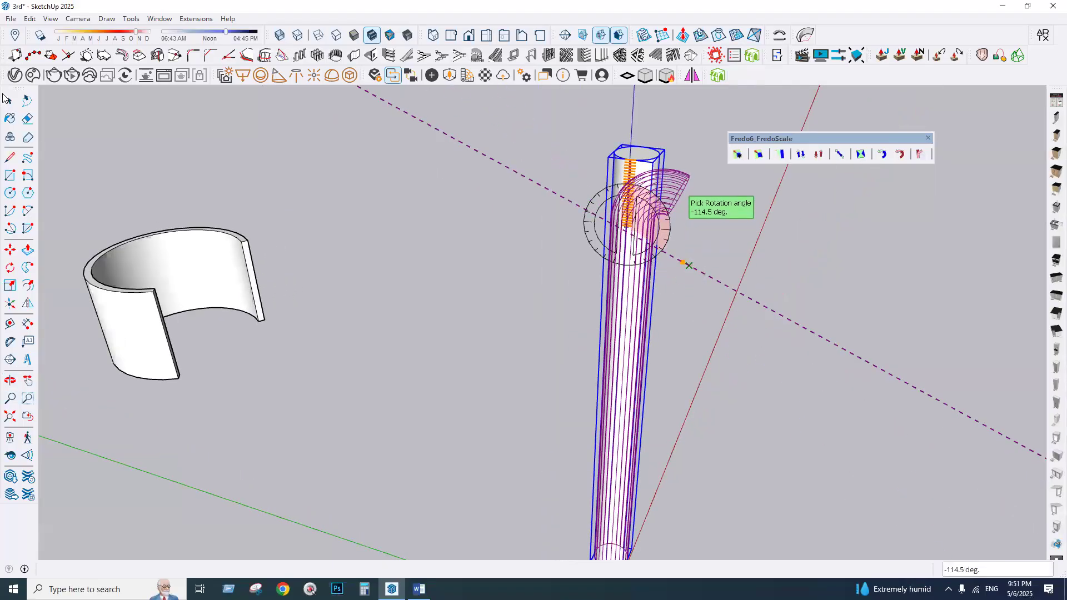
pyautogui.press('Escape')
pyautogui.moveTo(825, 241); pyautogui.dragTo(792, 224, button='middle')
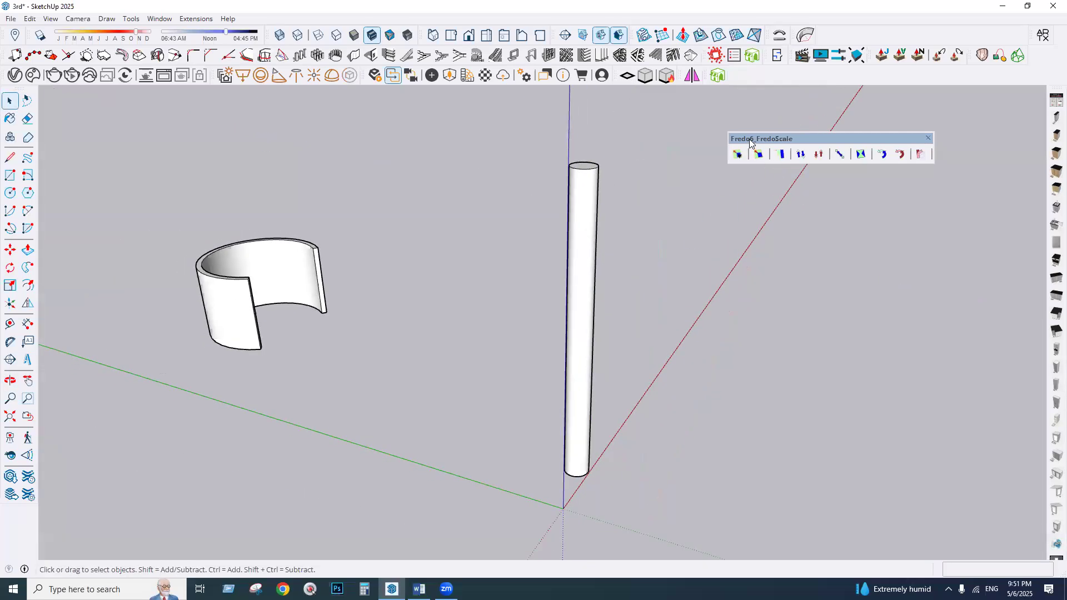
# - Select the cylinder group and move the floating FredoScale tool set farther away from it
pyautogui.click(190, 19)
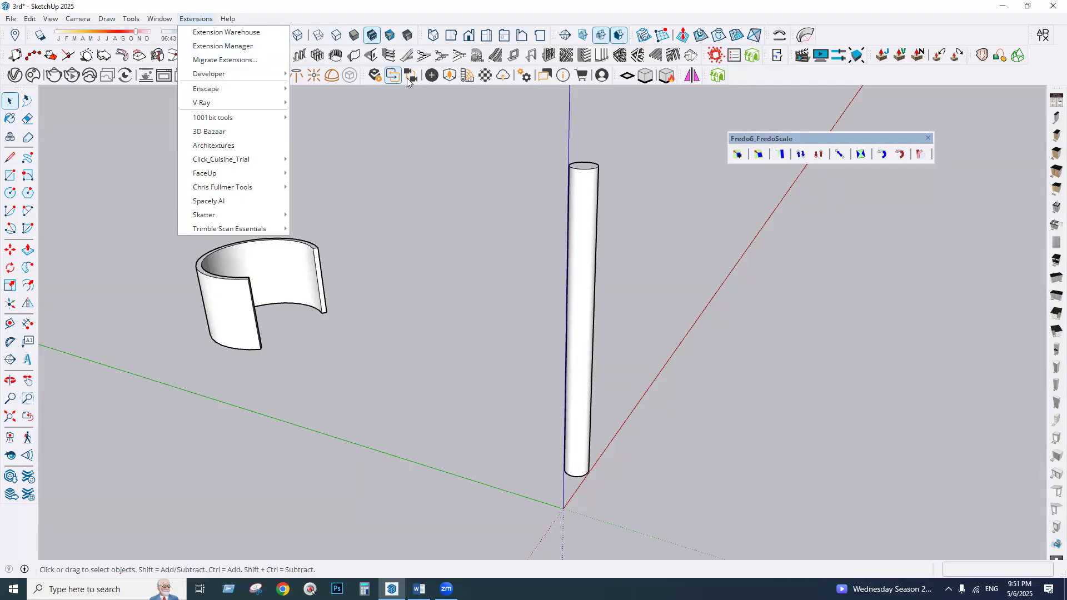
pyautogui.click(719, 222)
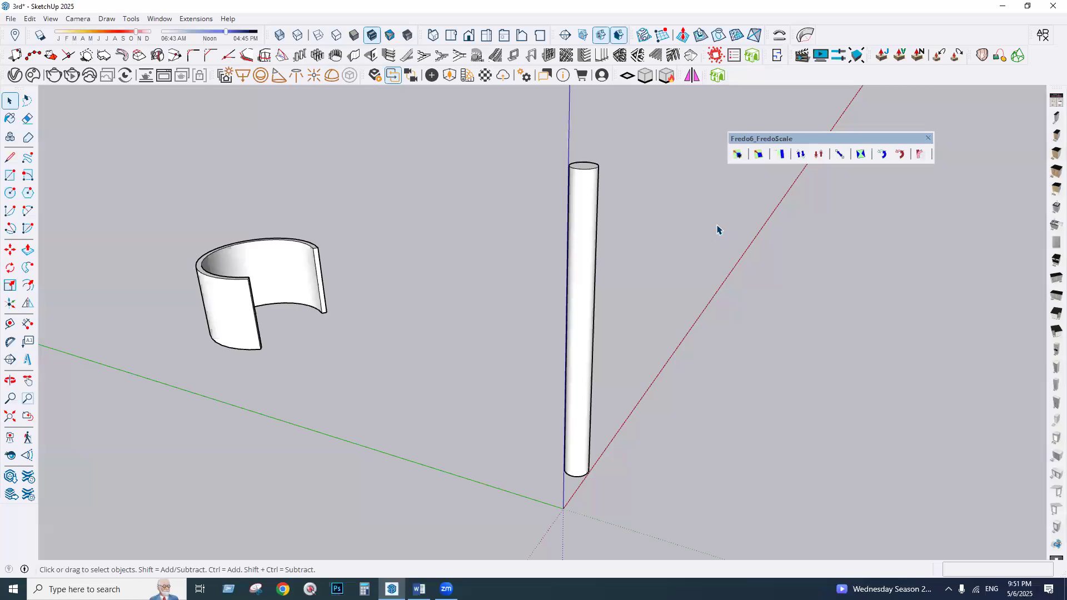
pyautogui.click(583, 266)
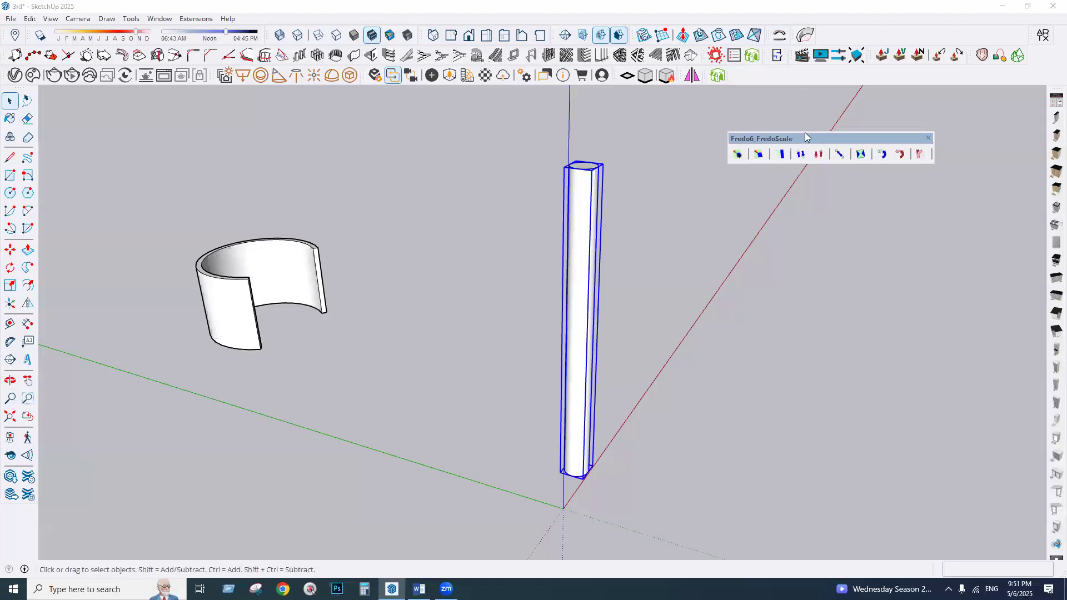
pyautogui.moveTo(805, 136); pyautogui.dragTo(870, 115)
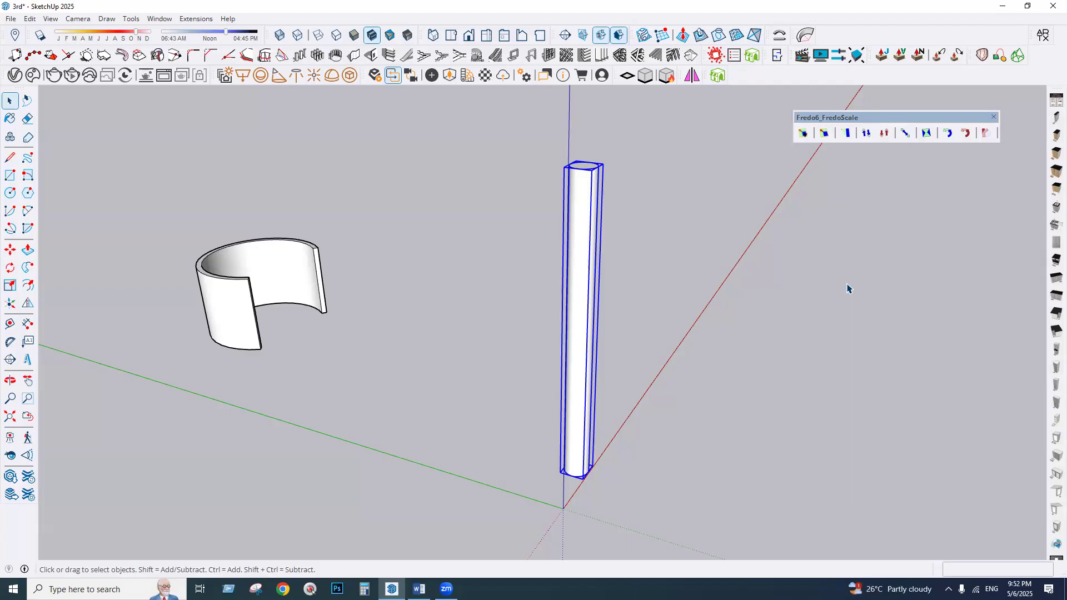
# - Try bending the upper third of the cylinder group into a hook toward the curved wall with Radial Bending, and undo the bend
pyautogui.click(784, 36)
pyautogui.click(627, 255)
pyautogui.click(582, 260)
pyautogui.click(983, 137)
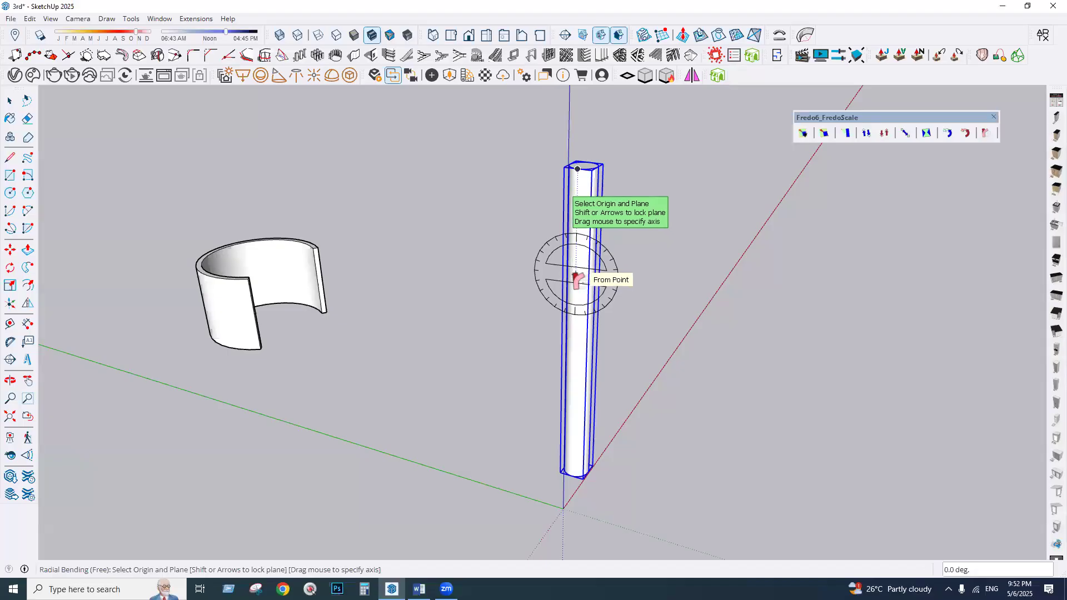
pyautogui.click(578, 280)
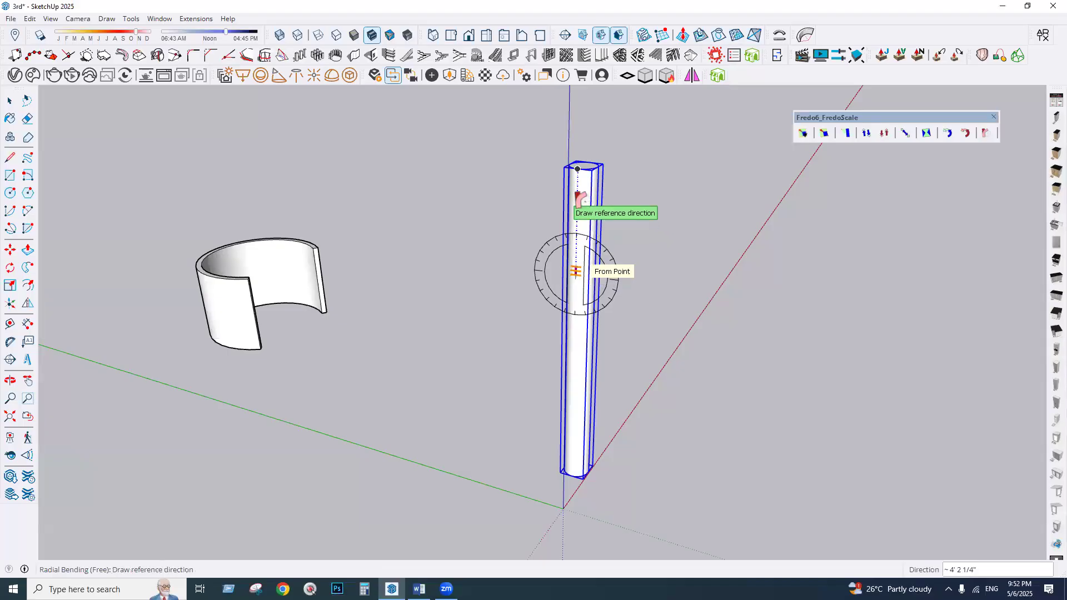
pyautogui.click(578, 171)
pyautogui.moveTo(577, 178); pyautogui.dragTo(612, 199, button='middle')
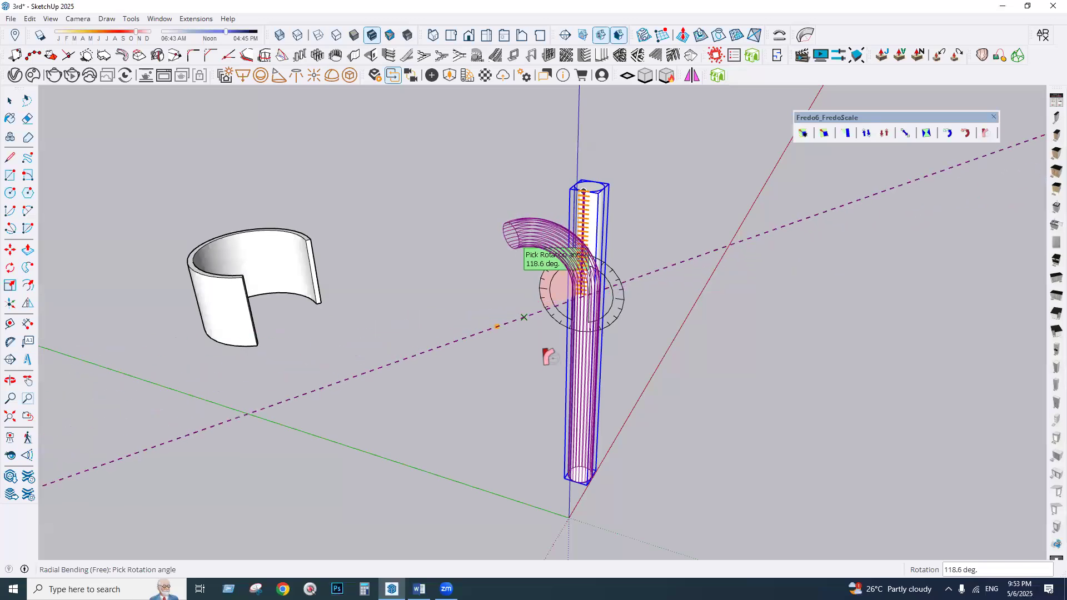
pyautogui.click(689, 353)
pyautogui.moveTo(776, 341); pyautogui.dragTo(698, 327, button='middle')
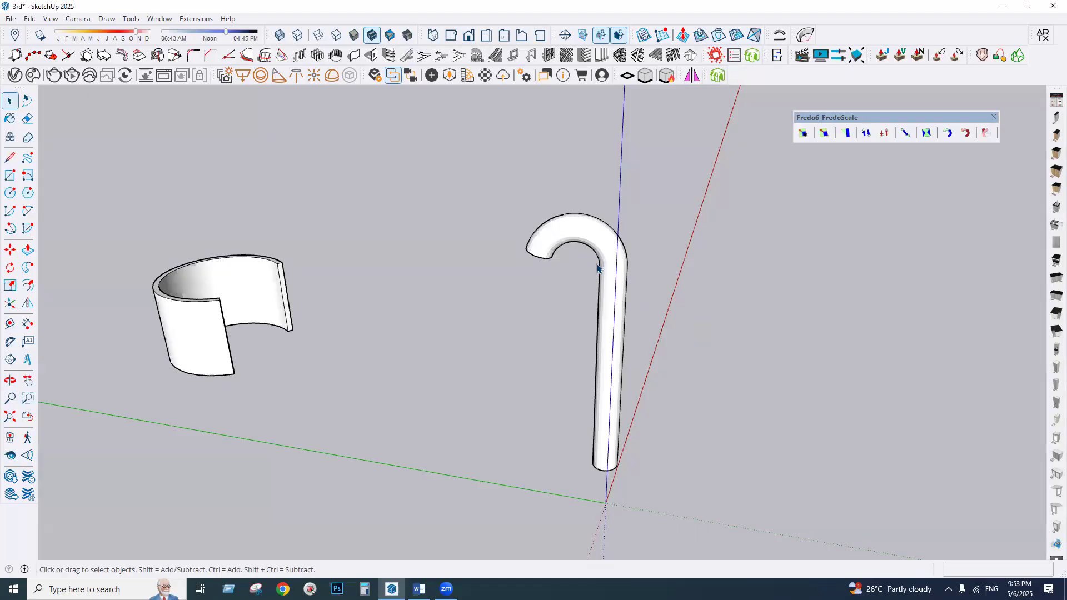
pyautogui.hotkey('ctrl', 'z')
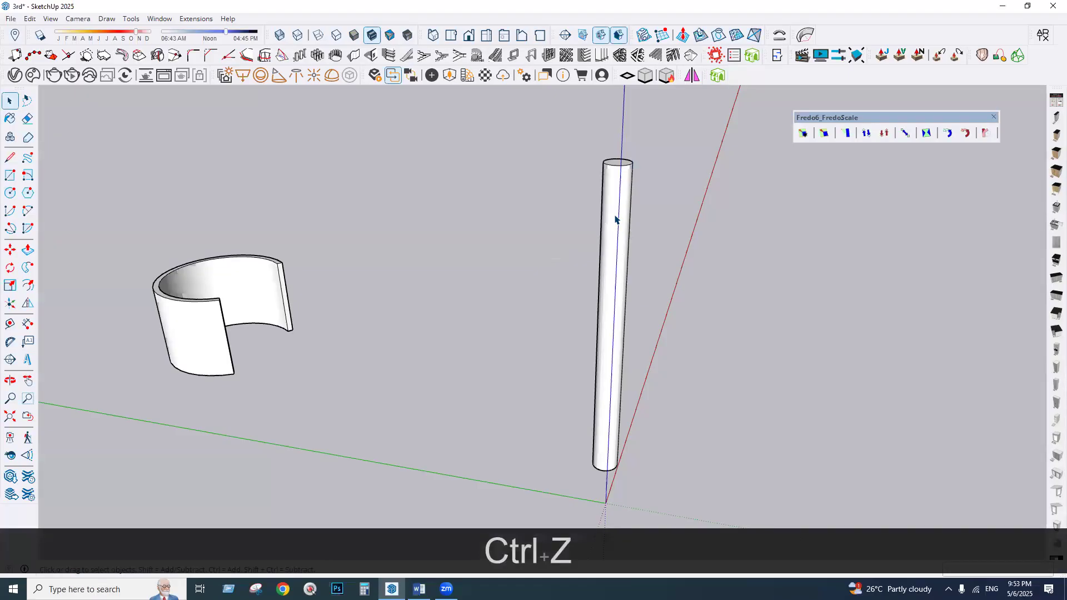
# - Bend the cylinder group from about mid-height into a wide hook pointing away from the curved wall, using Radial Bending
pyautogui.click(616, 221)
pyautogui.click(984, 133)
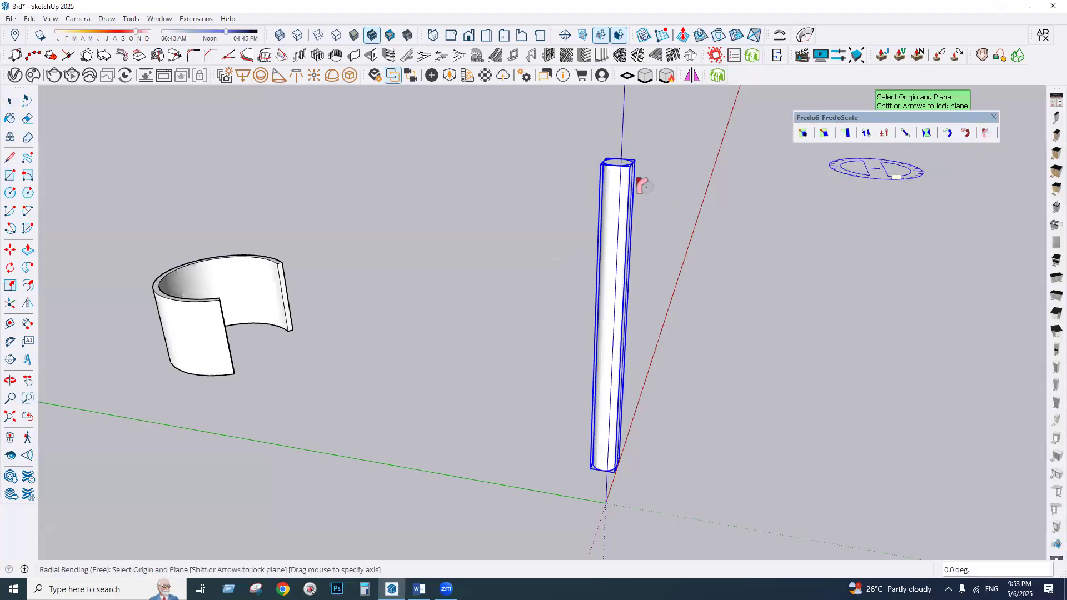
pyautogui.click(604, 331)
pyautogui.click(614, 165)
pyautogui.click(614, 165)
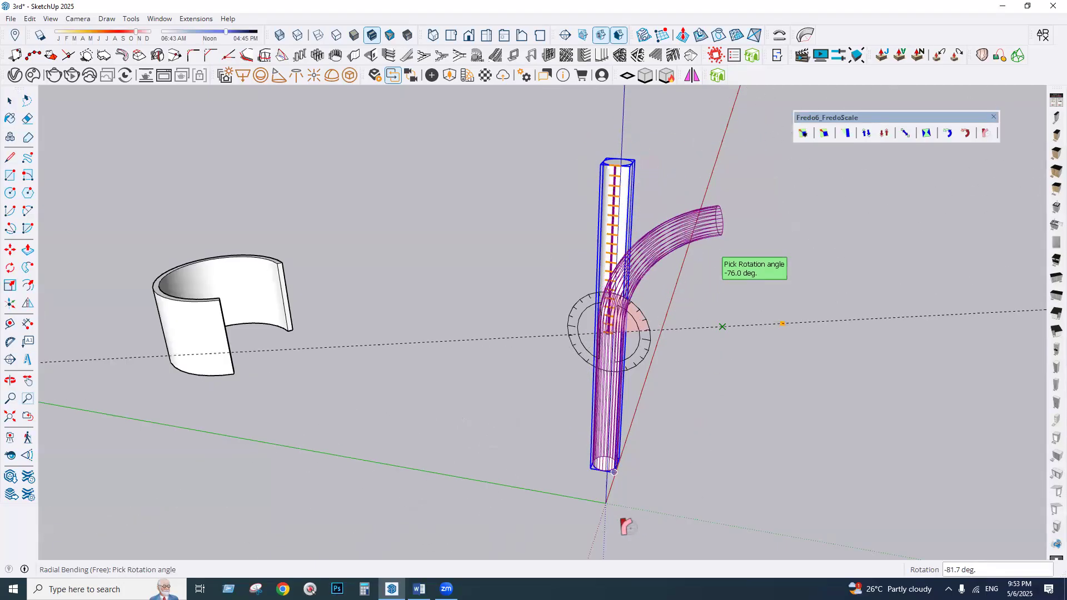
pyautogui.moveTo(617, 493); pyautogui.dragTo(621, 495, button='middle')
pyautogui.click(615, 492)
pyautogui.moveTo(674, 421); pyautogui.dragTo(594, 502, button='middle')
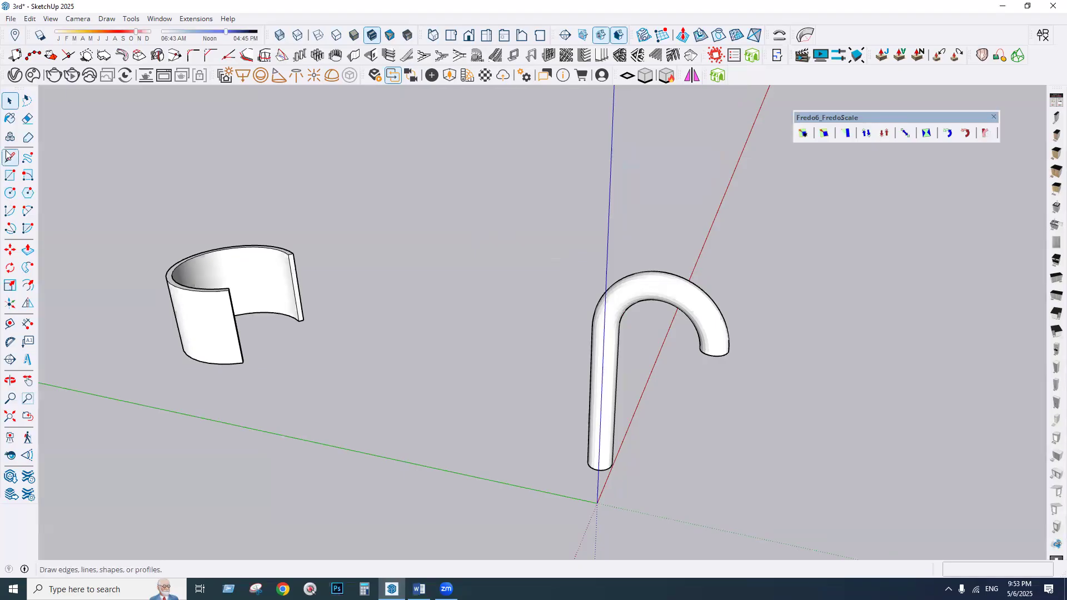
# - Draw a long narrow rectangle on the ground beside the bent cylinder and make it a group
pyautogui.click(28, 210)
pyautogui.scroll(-3, 366, 286)
pyautogui.click(696, 208)
pyautogui.click(619, 463)
pyautogui.press('space')
pyautogui.rightClick(670, 300)
pyautogui.click(714, 105)
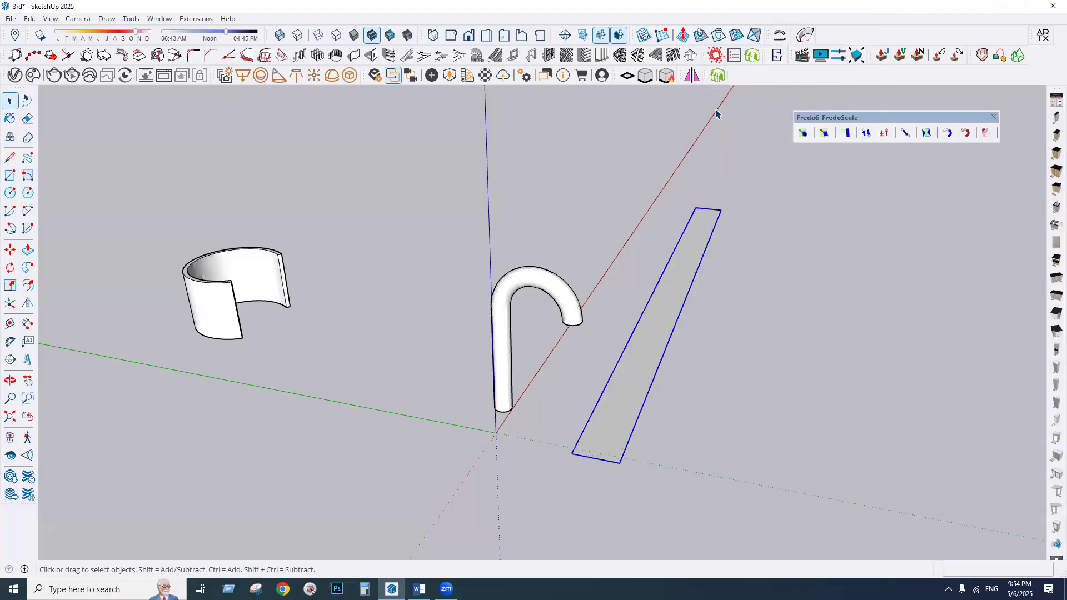
# - Open the rectangle group, push/pull its face up into a thin slab, and close the group
pyautogui.scroll(5, 678, 285)
pyautogui.click(26, 251)
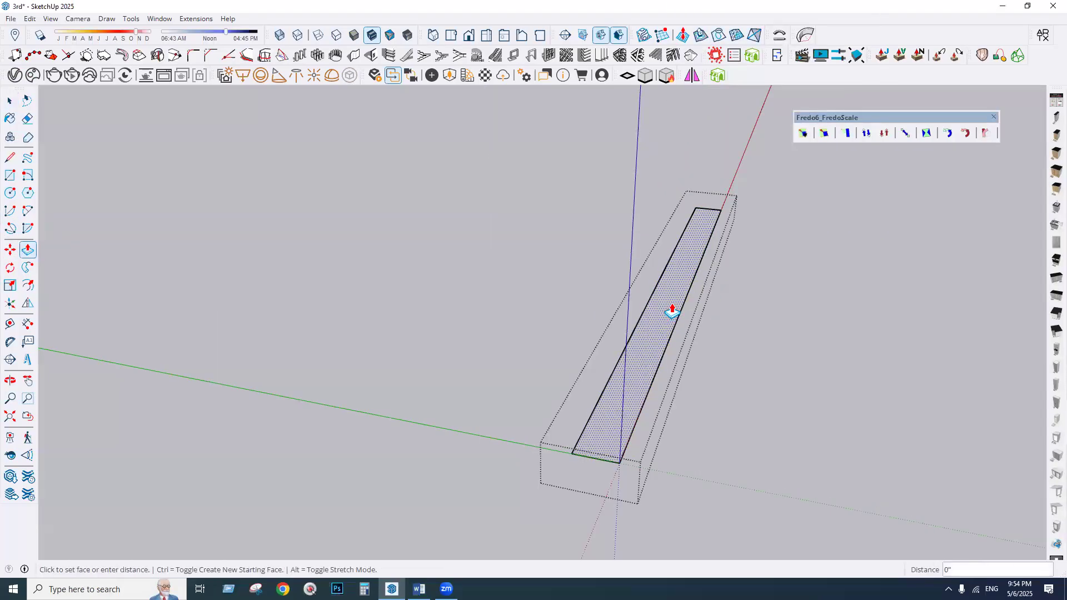
pyautogui.click(672, 300)
pyautogui.click(10, 100)
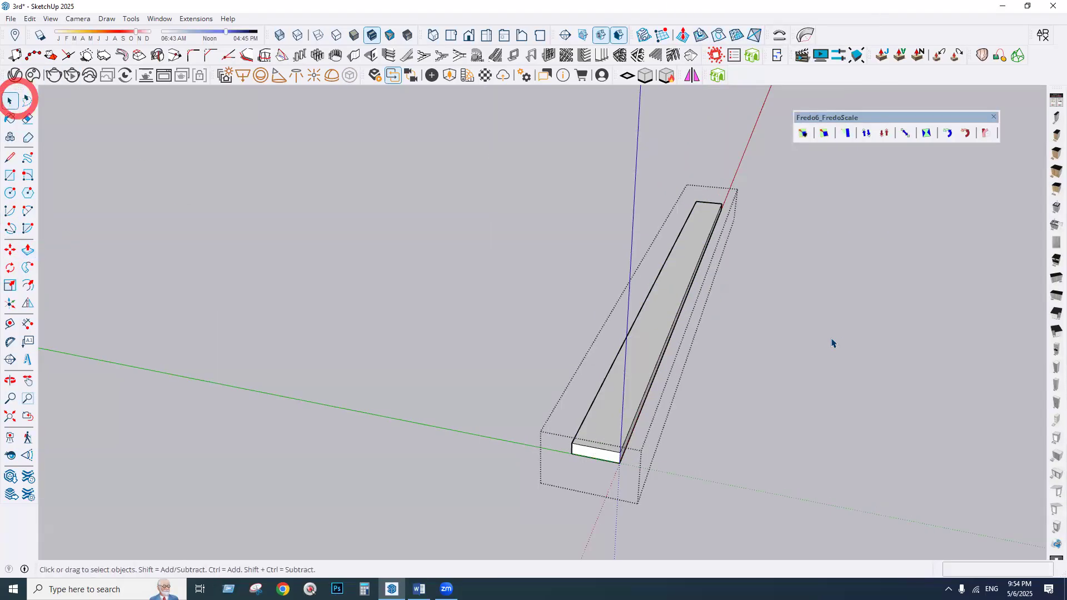
pyautogui.press('Escape')
# - Bend the far half of the slab sideways, away from the bent cylinder, using Radial Bending from its middle
pyautogui.click(984, 132)
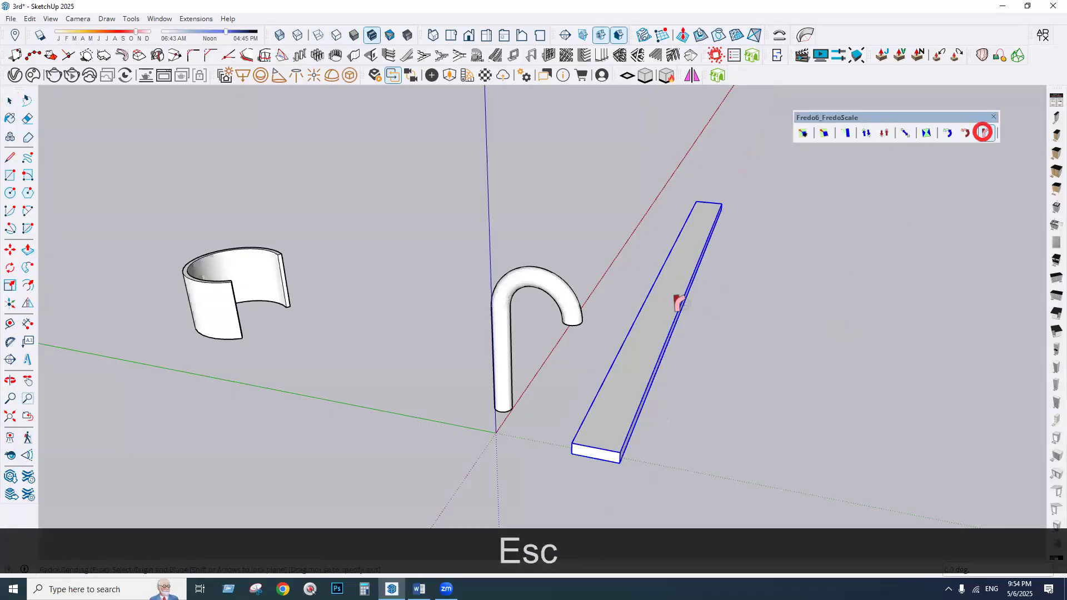
pyautogui.click(663, 304)
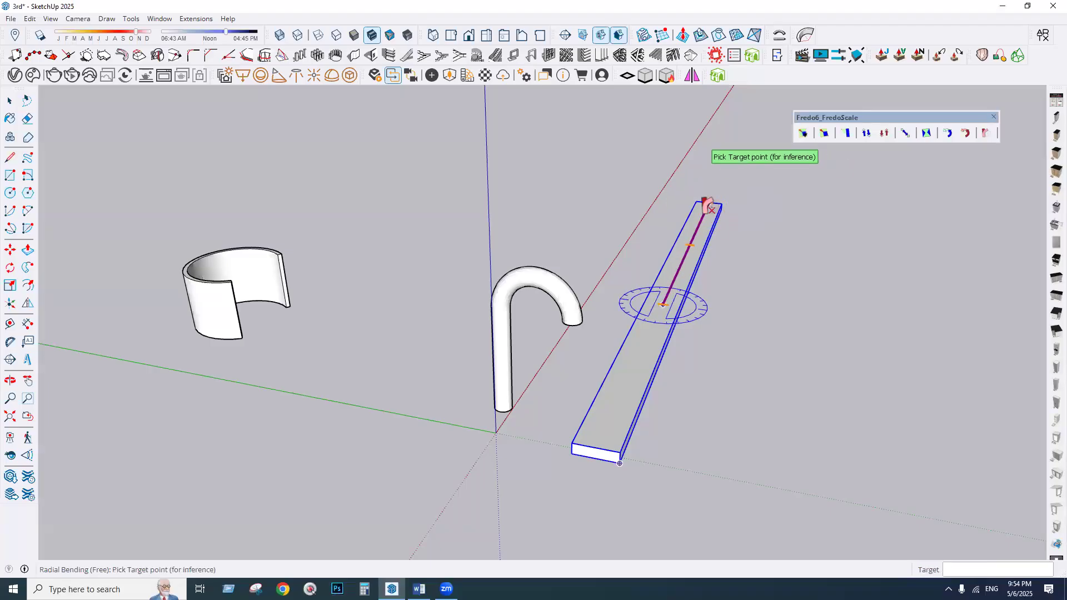
pyautogui.click(708, 204)
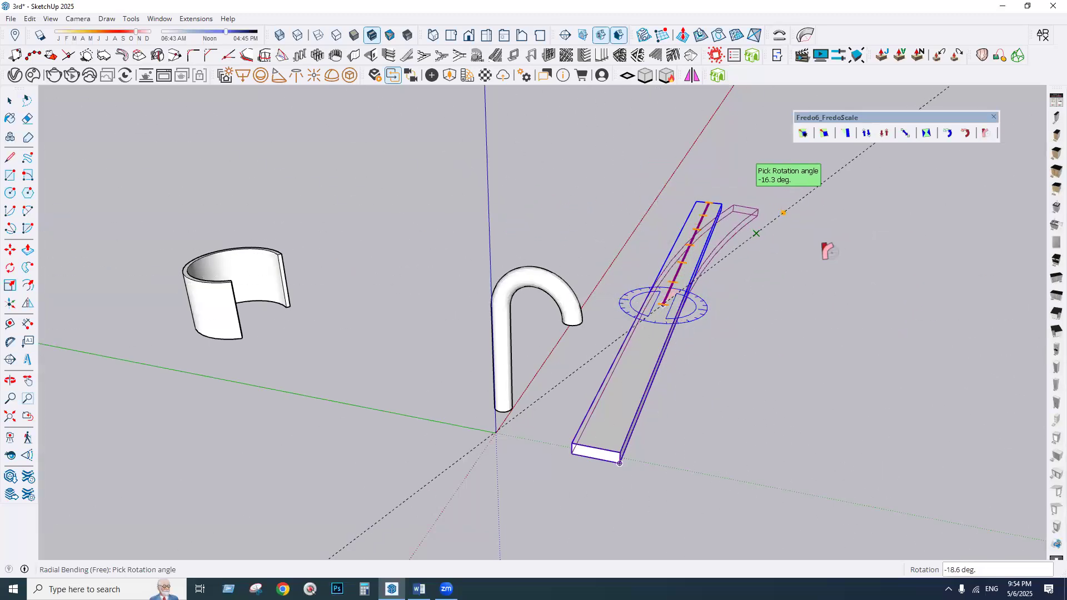
pyautogui.click(822, 244)
pyautogui.moveTo(848, 298); pyautogui.dragTo(676, 305, button='middle')
pyautogui.press('space')
# - Bend the near half of the slab sideways toward the bent cylinder with Radial Bending to form an S shape
pyautogui.click(650, 394)
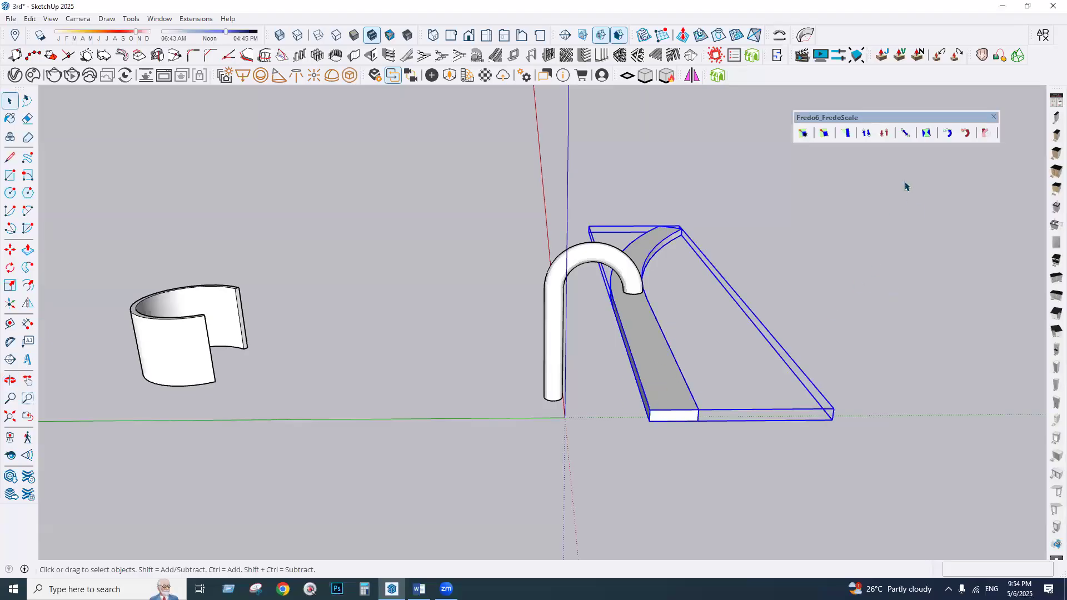
pyautogui.click(984, 133)
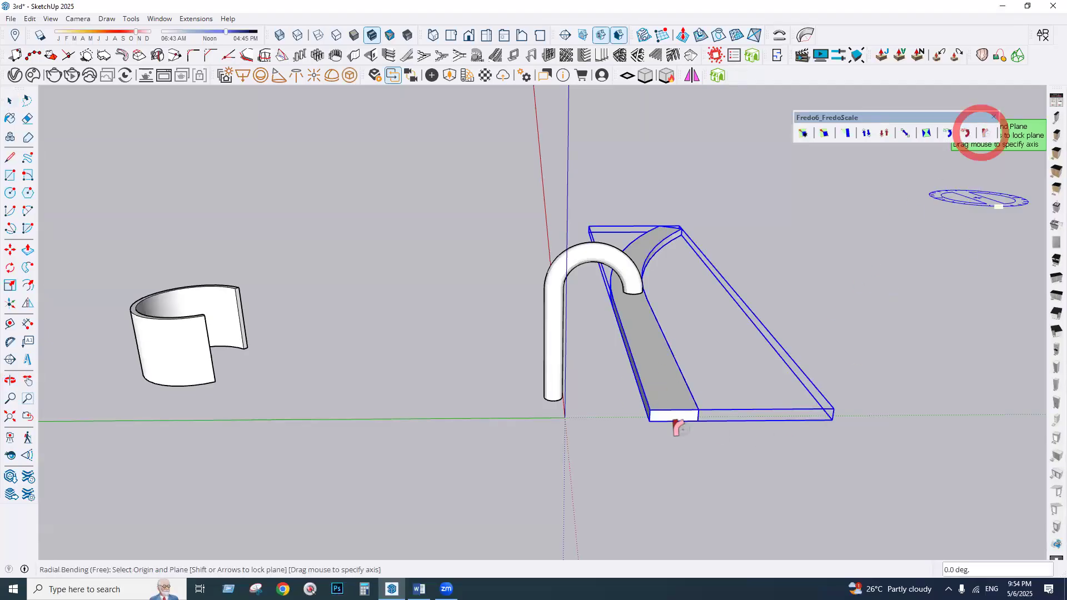
pyautogui.click(648, 361)
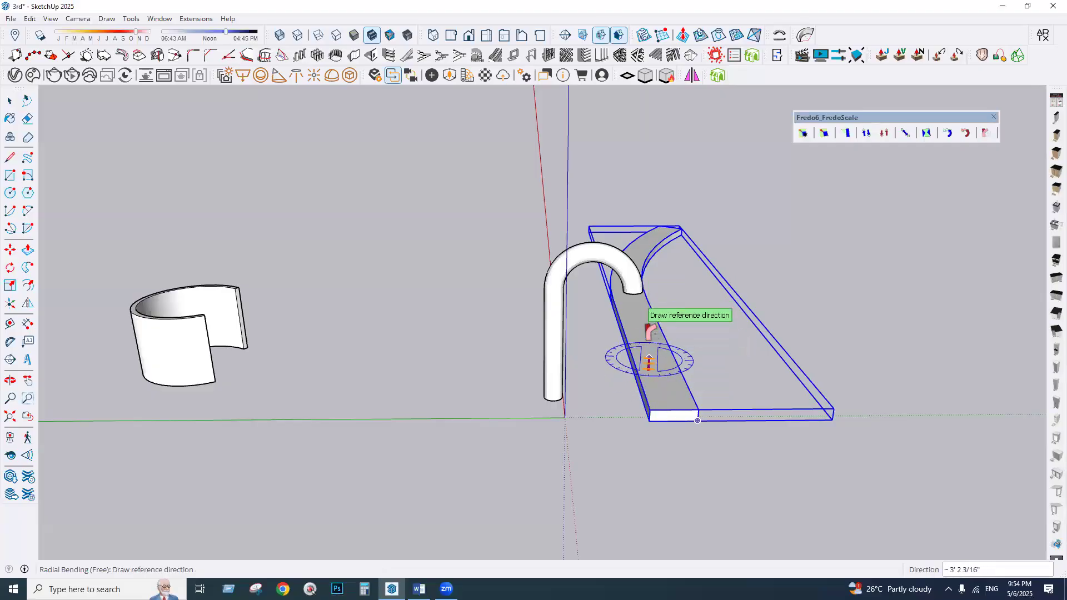
pyautogui.press('Escape')
pyautogui.click(634, 315)
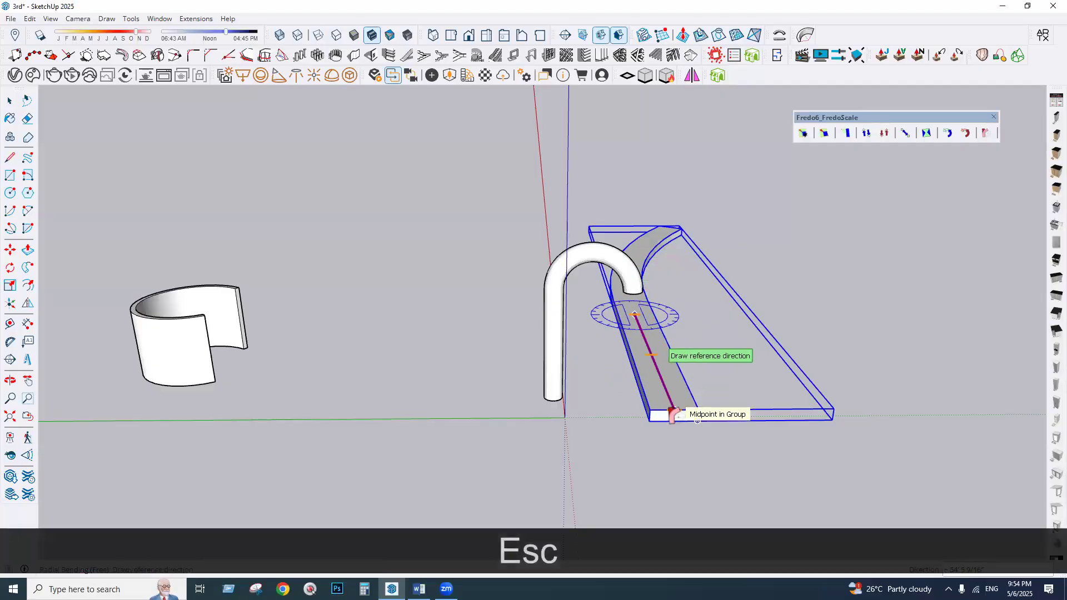
pyautogui.click(673, 414)
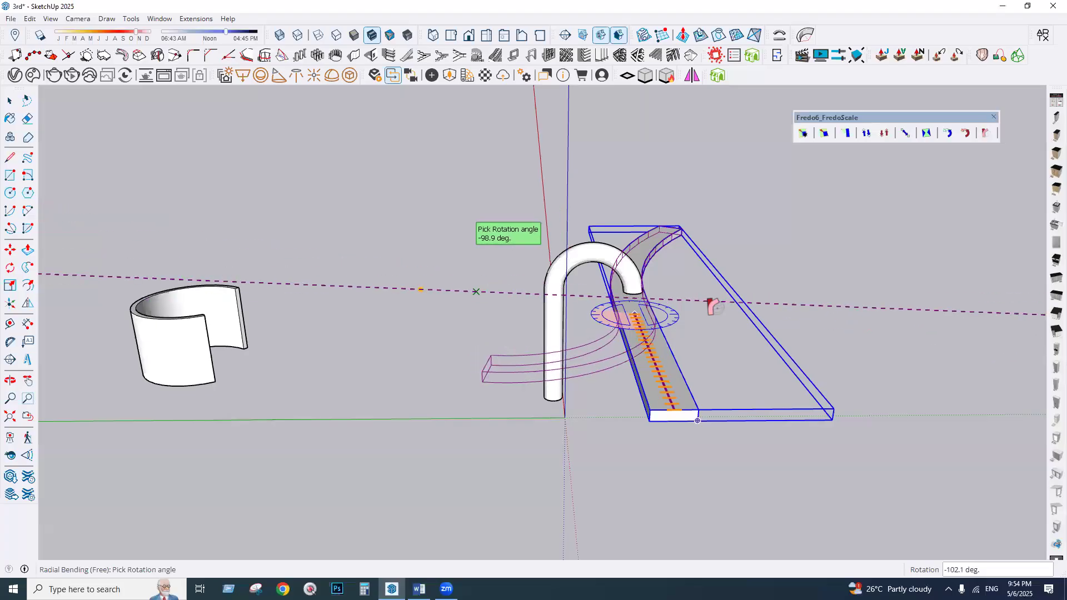
pyautogui.click(504, 326)
pyautogui.moveTo(505, 326); pyautogui.dragTo(598, 406, button='middle')
# - Move the S-shaped slab about 28' 7" away from the bent cylinder and deselect it
pyautogui.press('space')
pyautogui.click(605, 378)
pyautogui.press('m')
pyautogui.click(564, 463)
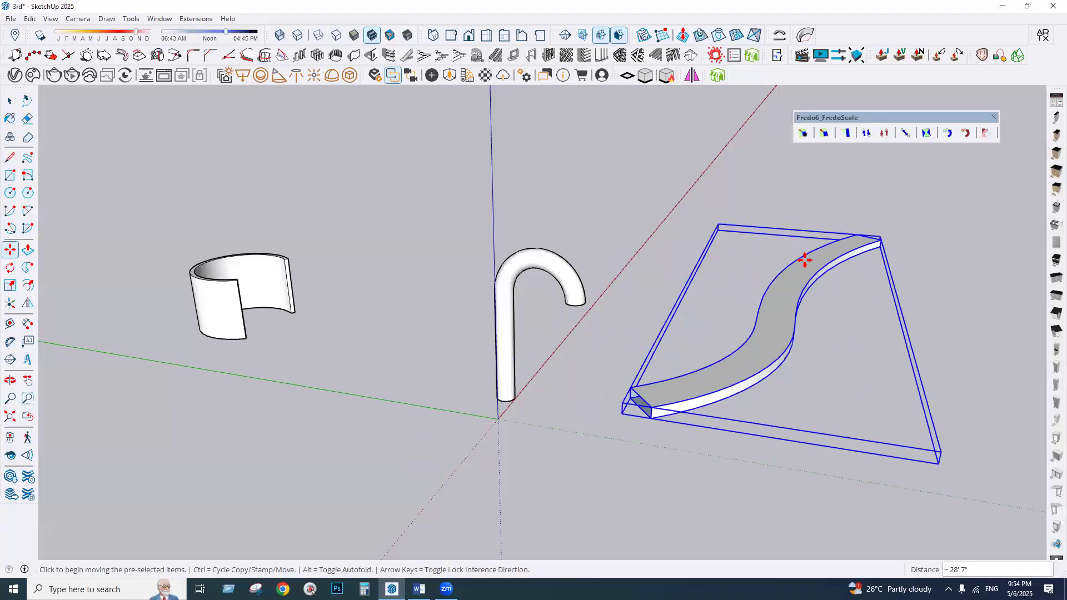
pyautogui.press('space')
pyautogui.click(841, 384)
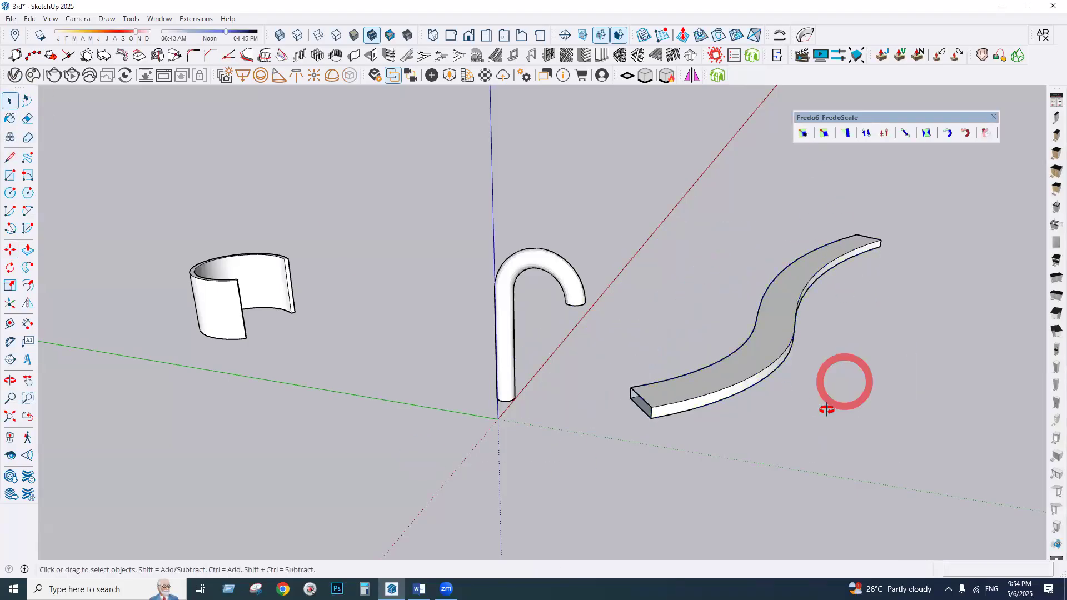
pyautogui.moveTo(839, 386); pyautogui.dragTo(838, 426, button='middle')
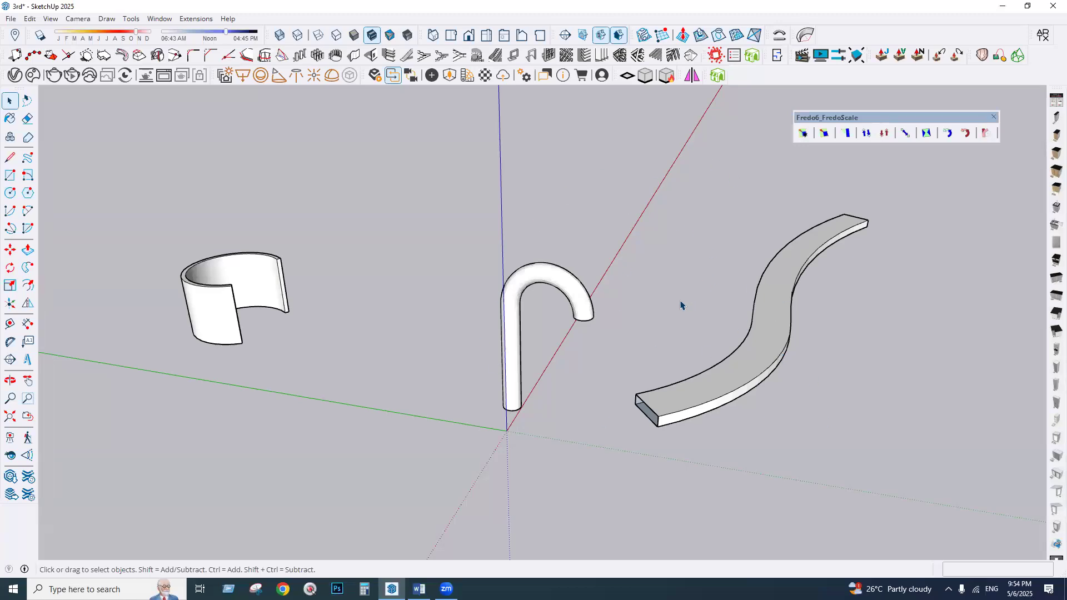
# - Select the bent cylinder and the S-shaped slab, and dock the floating FredoScale tool set among the other tools
pyautogui.moveTo(846, 465); pyautogui.dragTo(438, 244)
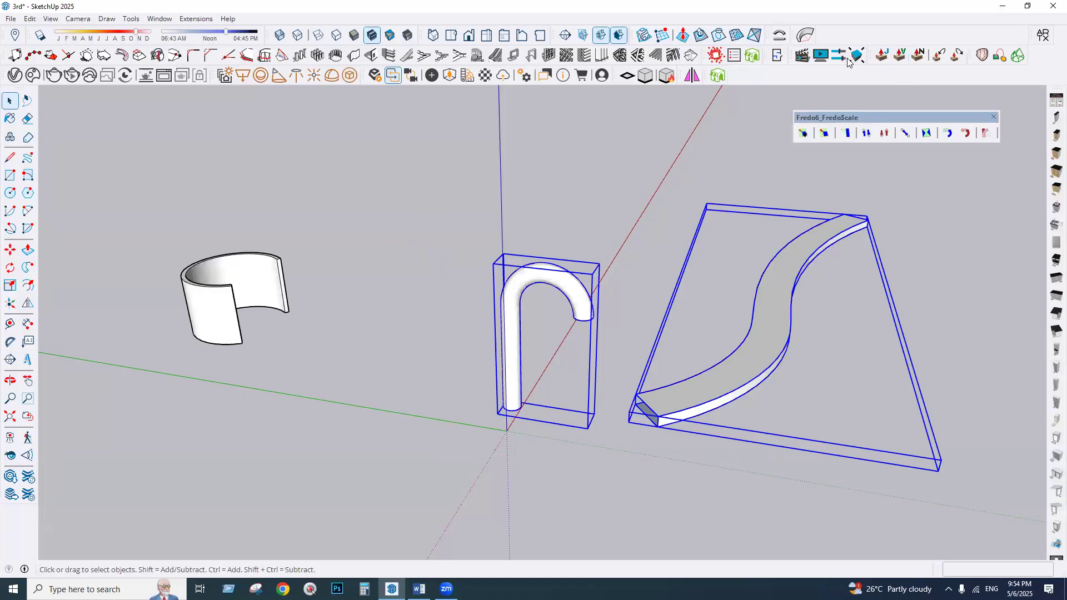
pyautogui.moveTo(824, 122); pyautogui.dragTo(829, 20)
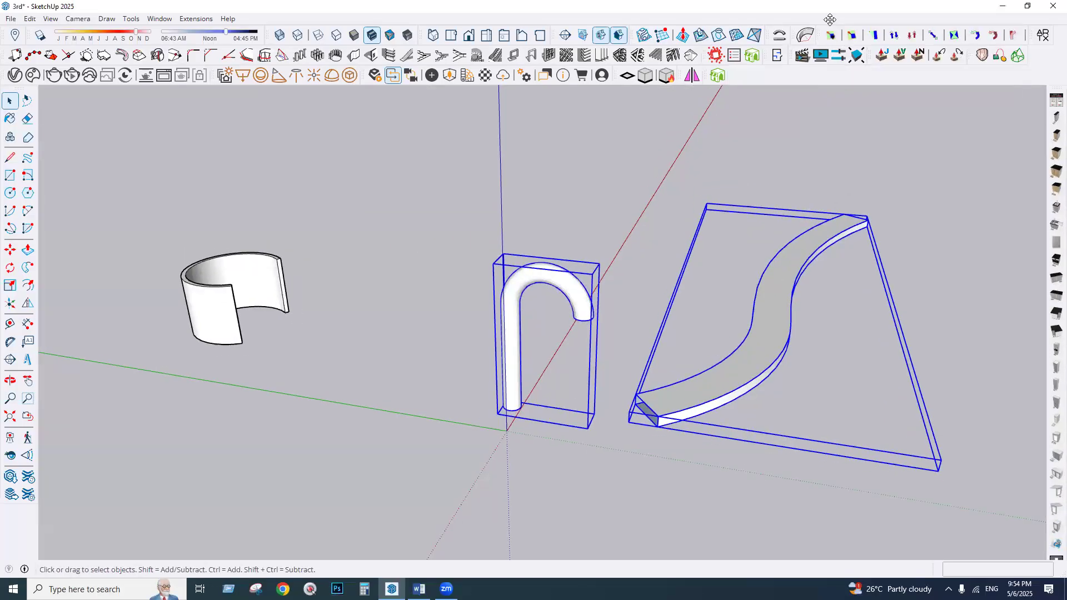
# - Switch to File Explorer and open the Plugins 2025 folder inside Softwere on the BACKUP (E:) drive
pyautogui.click(765, 174)
pyautogui.moveTo(778, 250); pyautogui.dragTo(367, 331, button='middle')
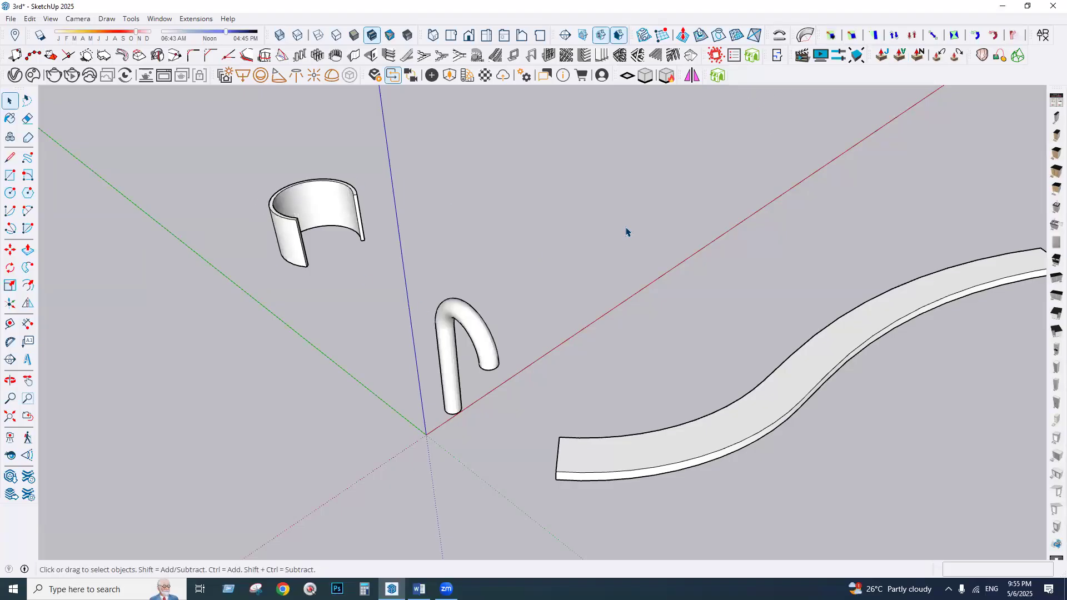
pyautogui.click(1015, 37)
pyautogui.click(1001, 6)
pyautogui.doubleClick(32, 30)
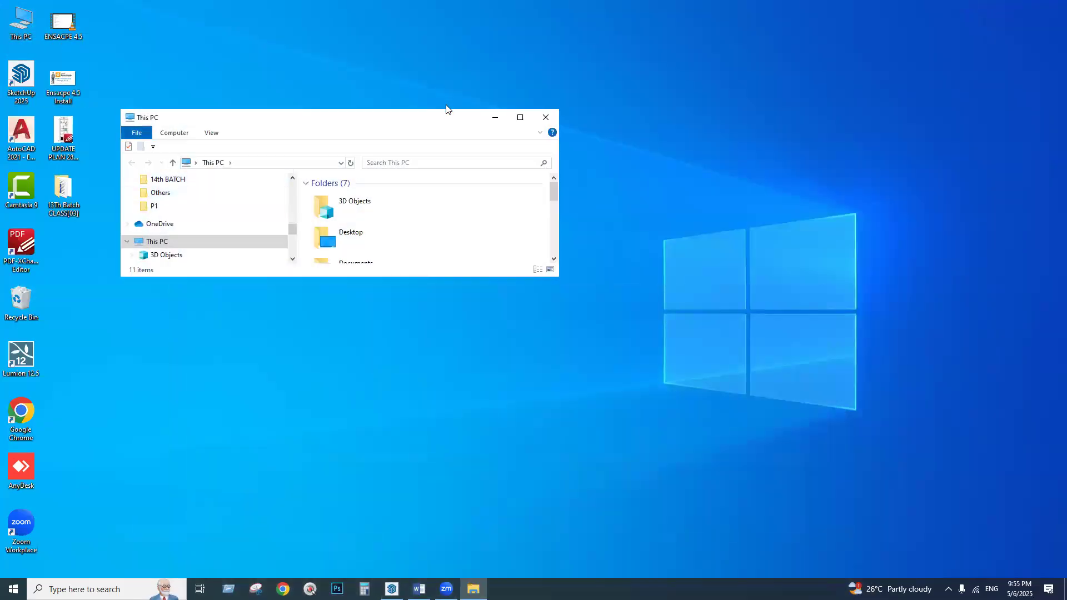
pyautogui.click(520, 116)
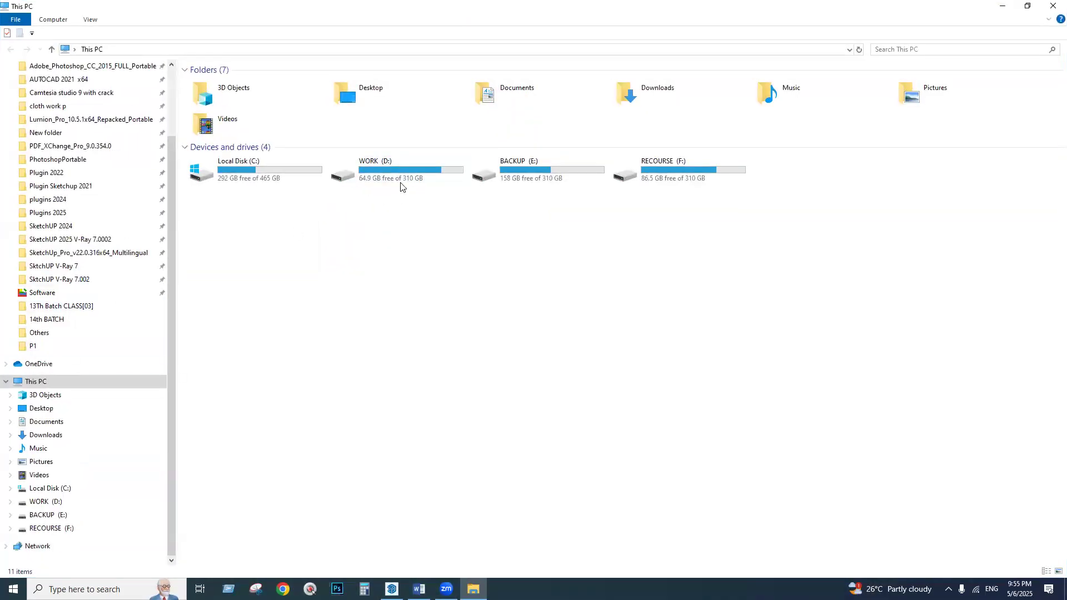
pyautogui.click(401, 178)
pyautogui.doubleClick(521, 173)
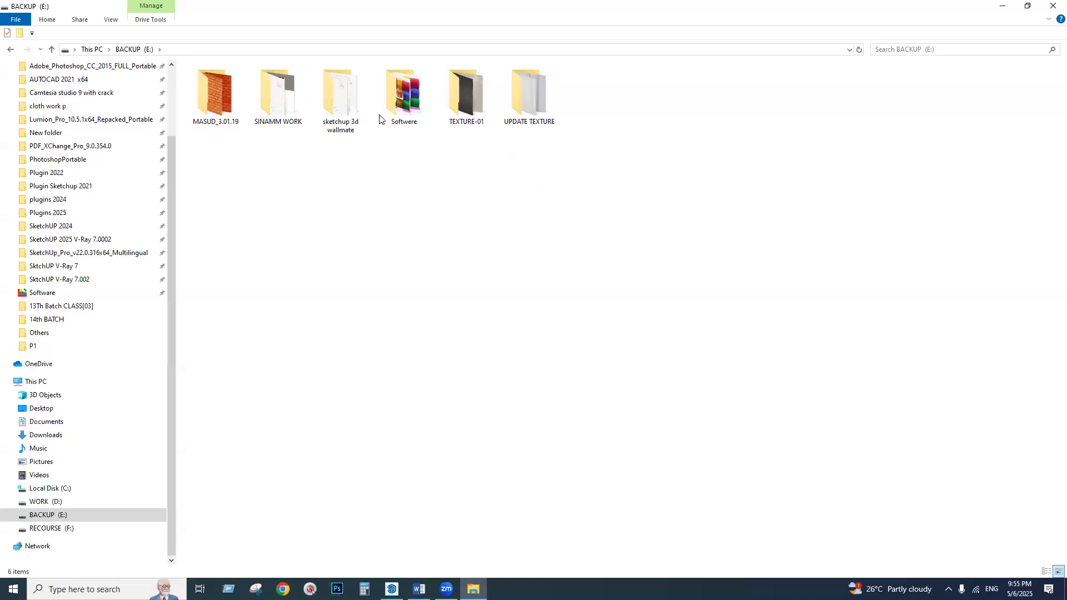
pyautogui.doubleClick(404, 92)
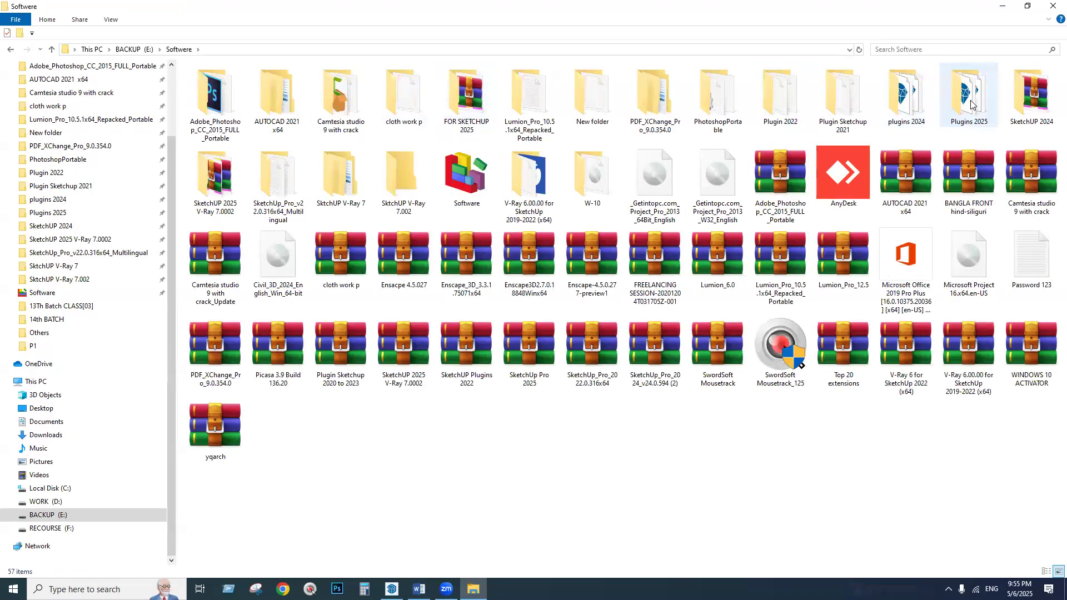
pyautogui.doubleClick(969, 94)
# - Highlight all the extension files in the Plugins 2025 folder, close the folder window and return to SketchUp
pyautogui.click(462, 119)
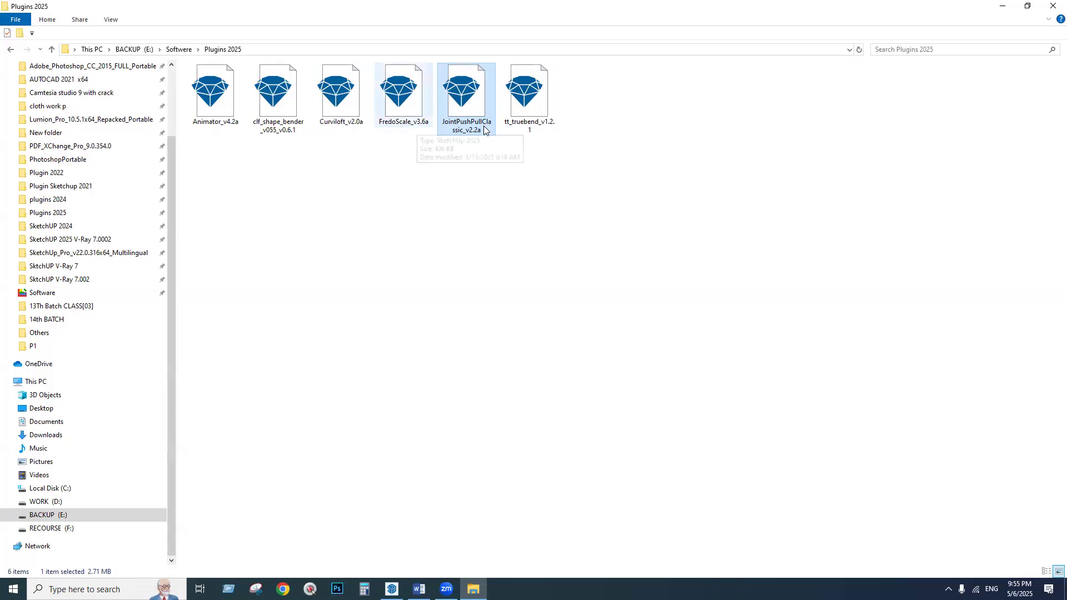
pyautogui.moveTo(748, 205); pyautogui.dragTo(186, 96)
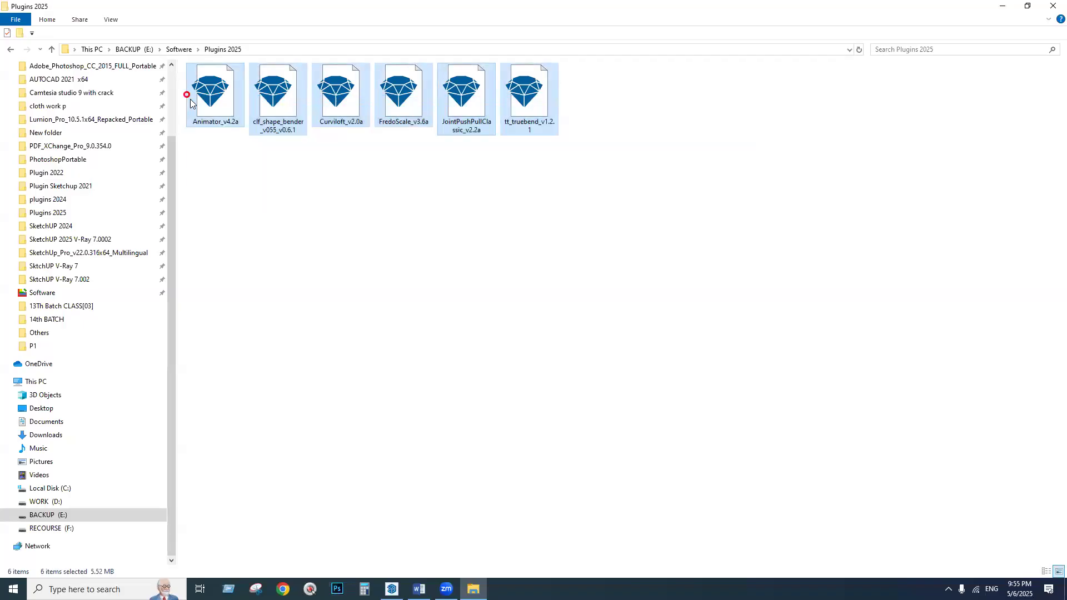
pyautogui.click(1052, 5)
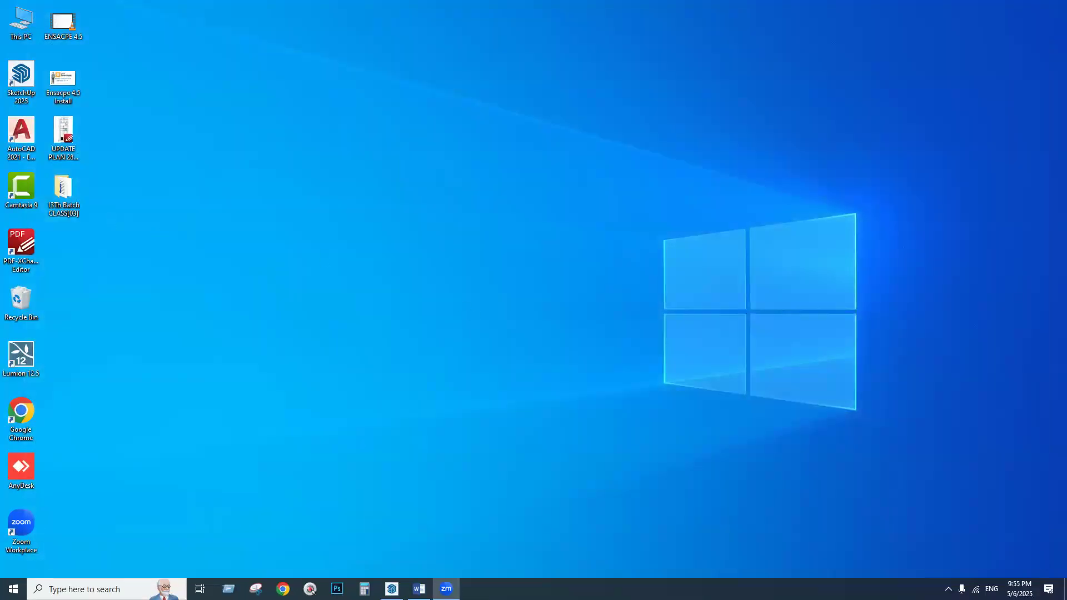
pyautogui.click(392, 589)
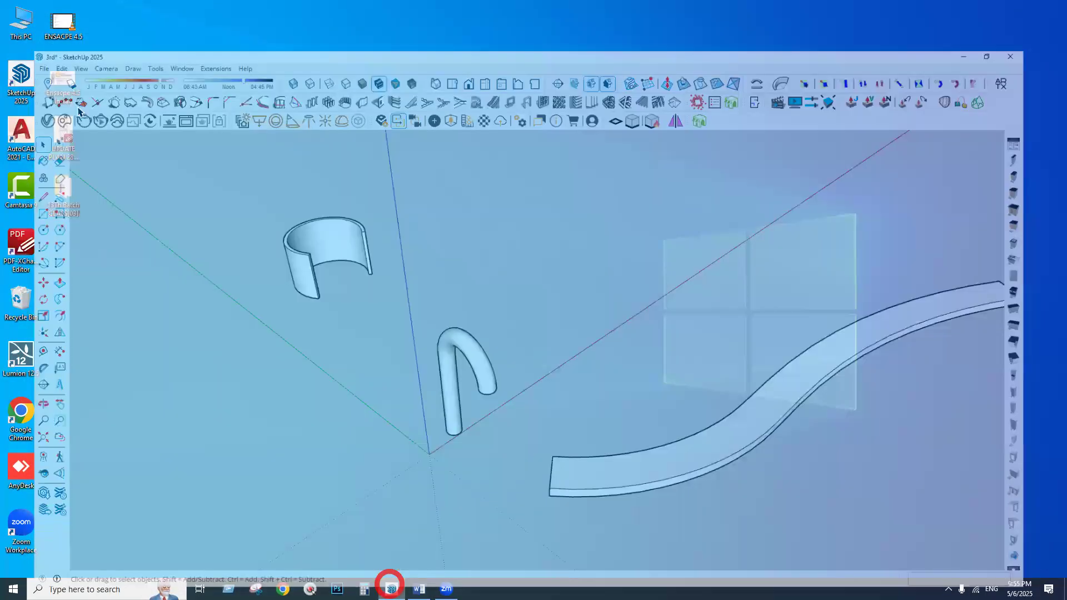
# - Move the bent cylinder and S-shaped slab together away from the origin, behind the curved wall, and save the model
pyautogui.moveTo(721, 497)
pyautogui.mouseDown()
pyautogui.moveTo(415, 340)
pyautogui.moveTo(346, 395)
pyautogui.mouseUp()
pyautogui.press('m')
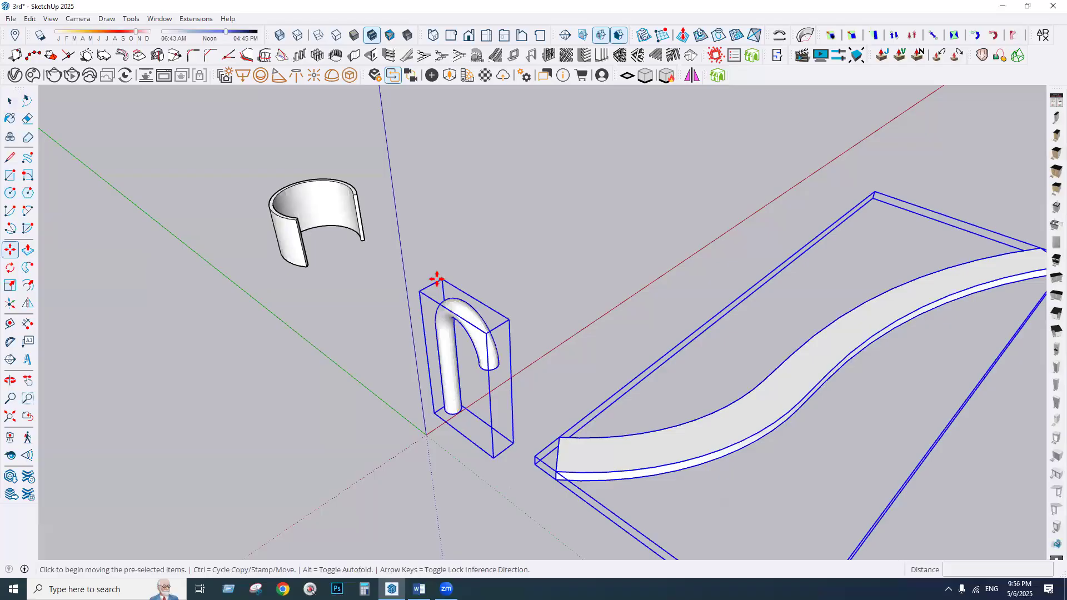
pyautogui.click(489, 446)
pyautogui.click(320, 160)
pyautogui.press('space')
pyautogui.click(155, 143)
pyautogui.moveTo(192, 108); pyautogui.dragTo(311, 58, button='middle')
pyautogui.hotkey('ctrl', 's')
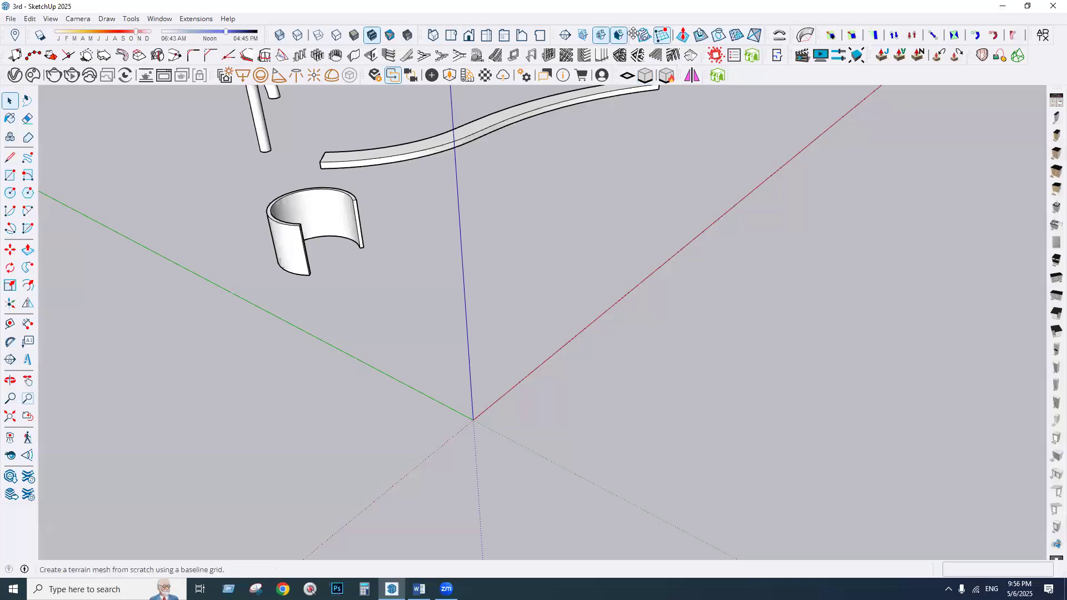
# - Float the Sandbox tool set over the model to show it, and dock it back among the other tools
pyautogui.moveTo(627, 75); pyautogui.dragTo(536, 222)
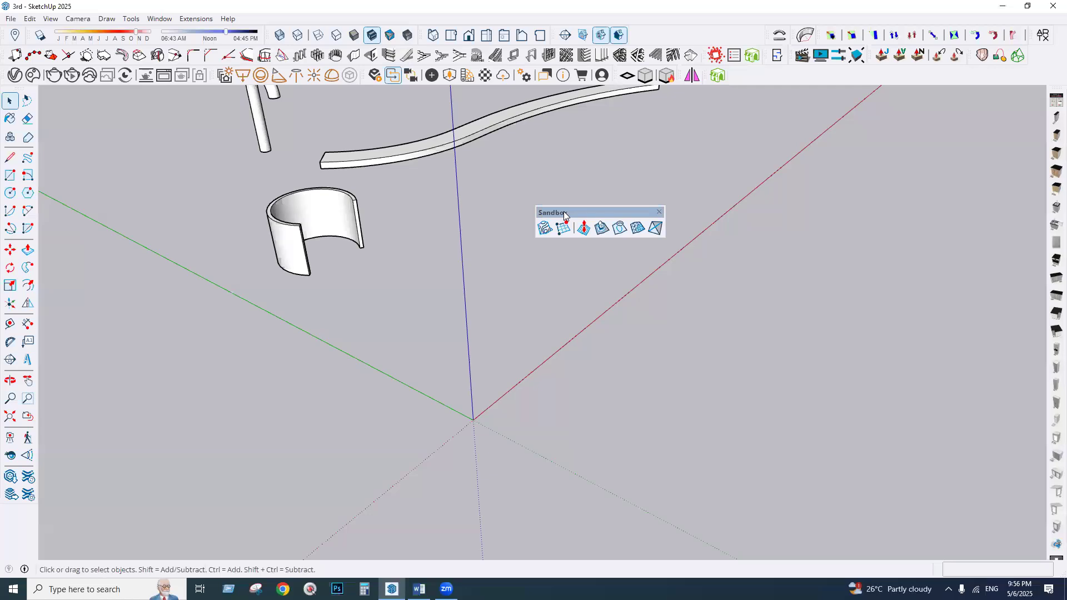
pyautogui.moveTo(565, 211); pyautogui.dragTo(641, 35)
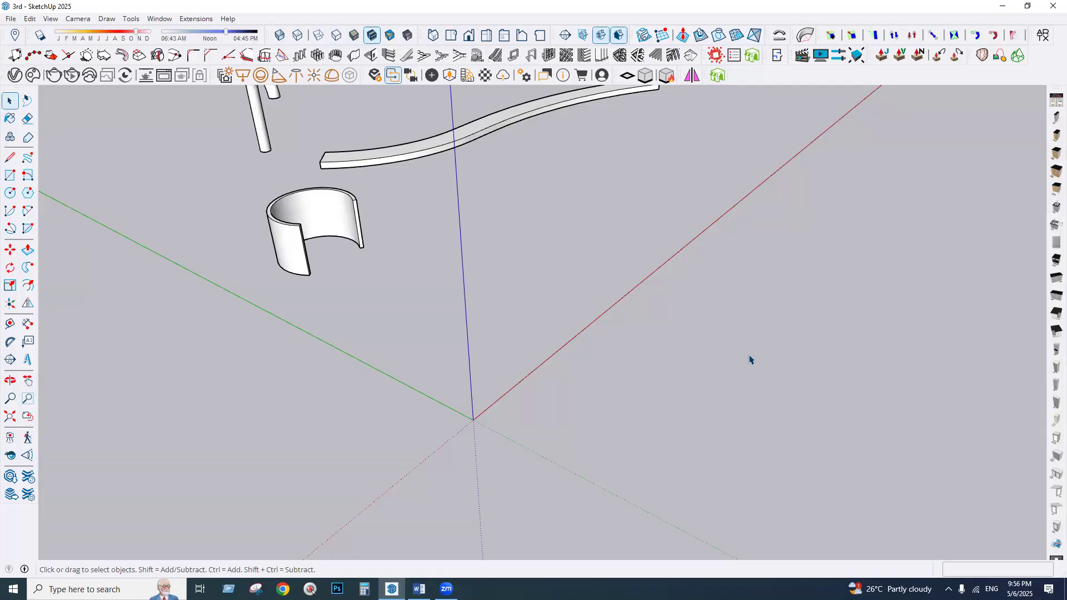
# - Create a rectangular Sandbox terrain grid from scratch, starting at the origin with one edge along the red axis
pyautogui.moveTo(477, 437); pyautogui.dragTo(709, 422, button='middle')
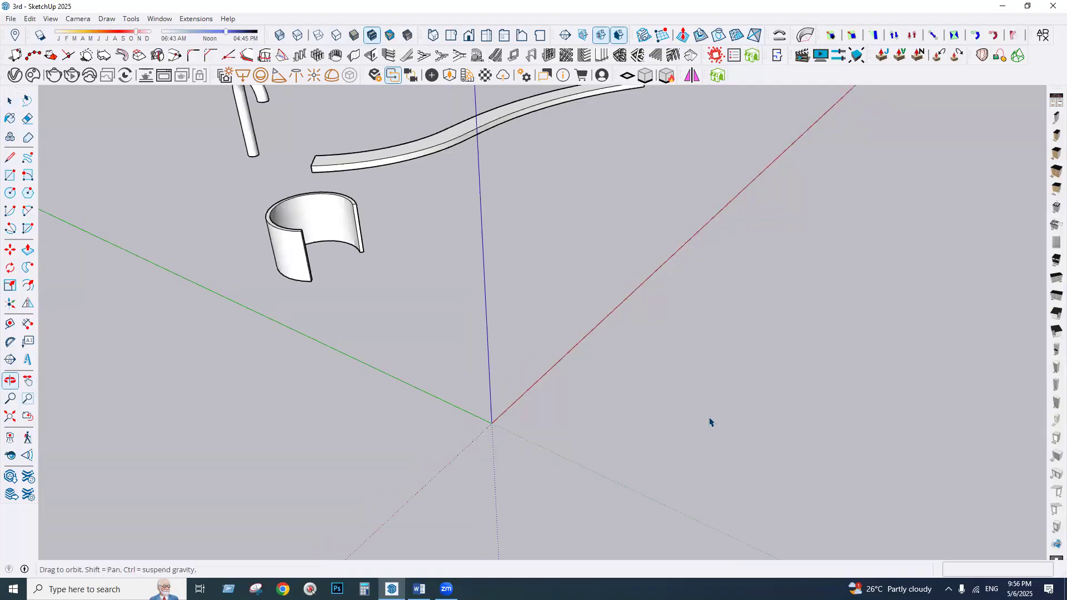
pyautogui.scroll(2, 646, 406)
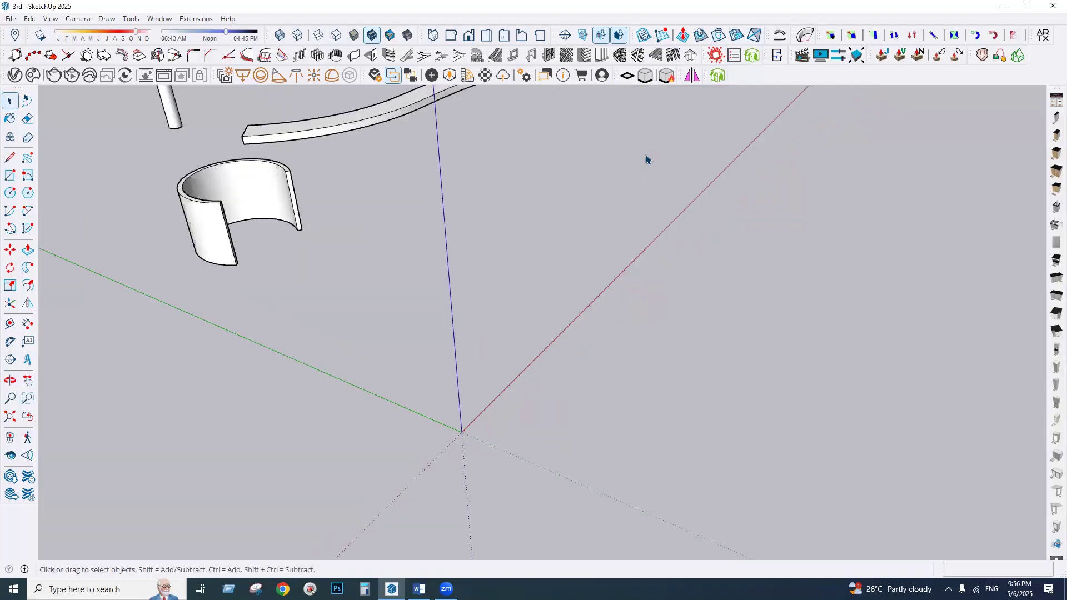
pyautogui.click(663, 35)
pyautogui.click(462, 431)
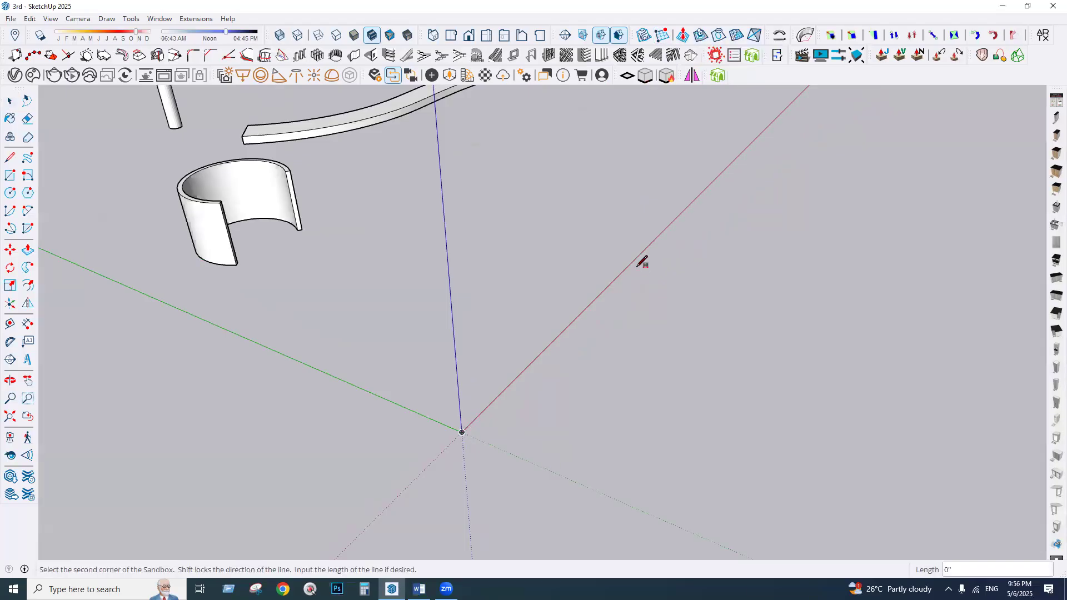
pyautogui.scroll(-2, 453, 405)
pyautogui.click(616, 262)
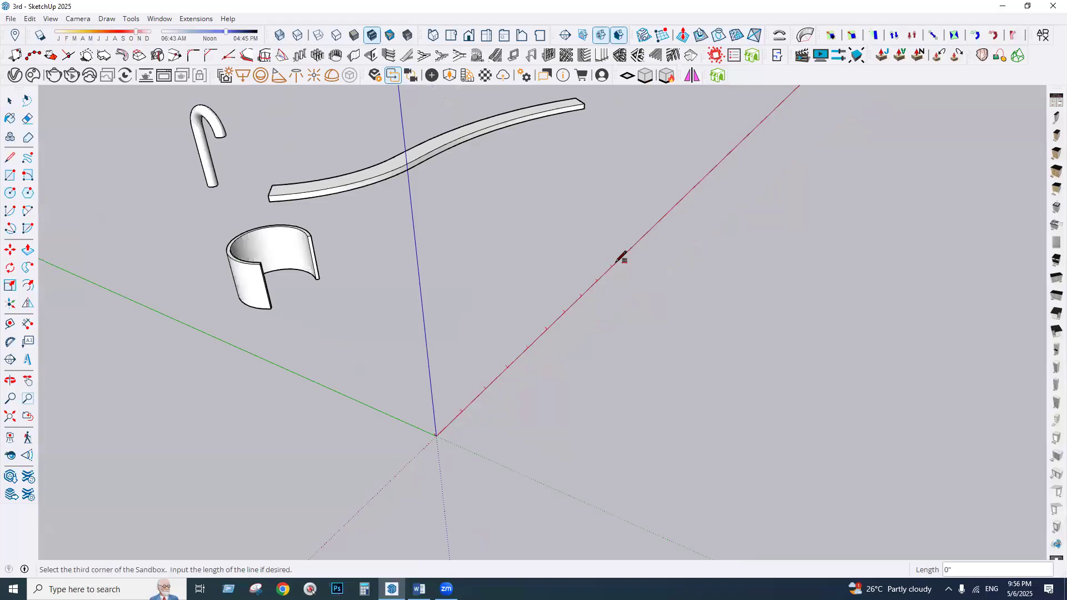
pyautogui.click(897, 359)
pyautogui.moveTo(495, 445); pyautogui.dragTo(632, 391, button='middle')
pyautogui.scroll(6, 548, 436)
pyautogui.scroll(2, 550, 416)
pyautogui.press('space')
pyautogui.scroll(-4, 383, 388)
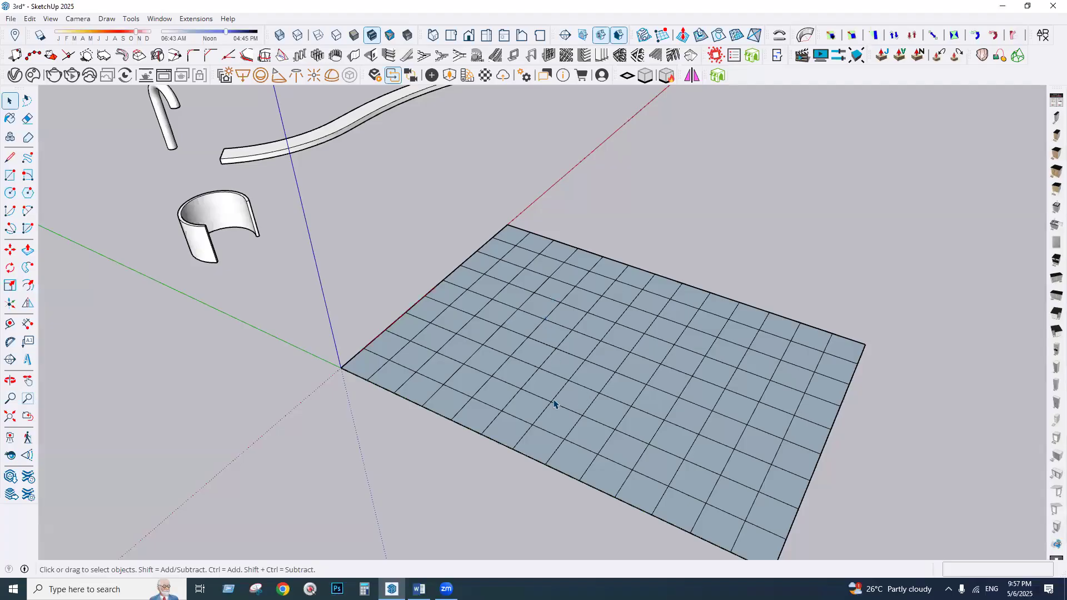
pyautogui.scroll(2, 704, 359)
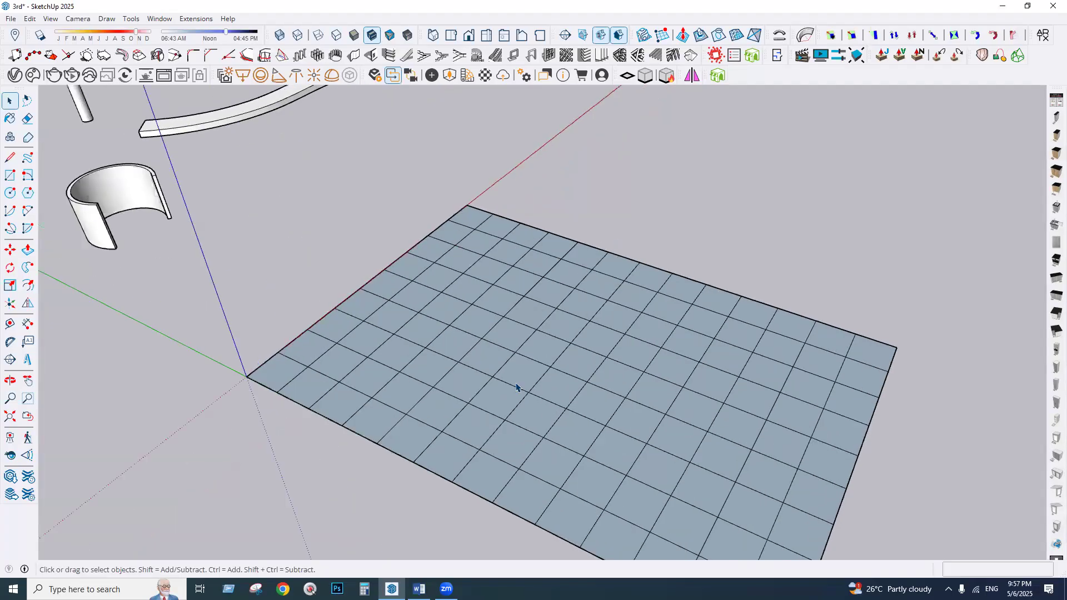
# - Open the terrain group and use Smoove with a 30' radius to raise a hill near the red-axis edge and sink a central hollow
pyautogui.doubleClick(543, 358)
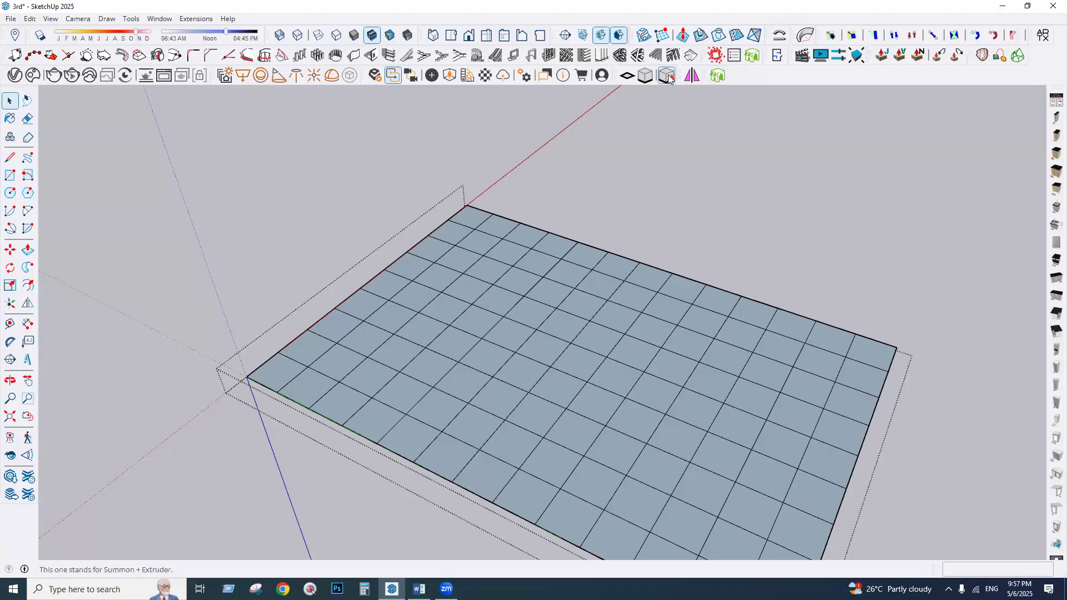
pyautogui.click(679, 42)
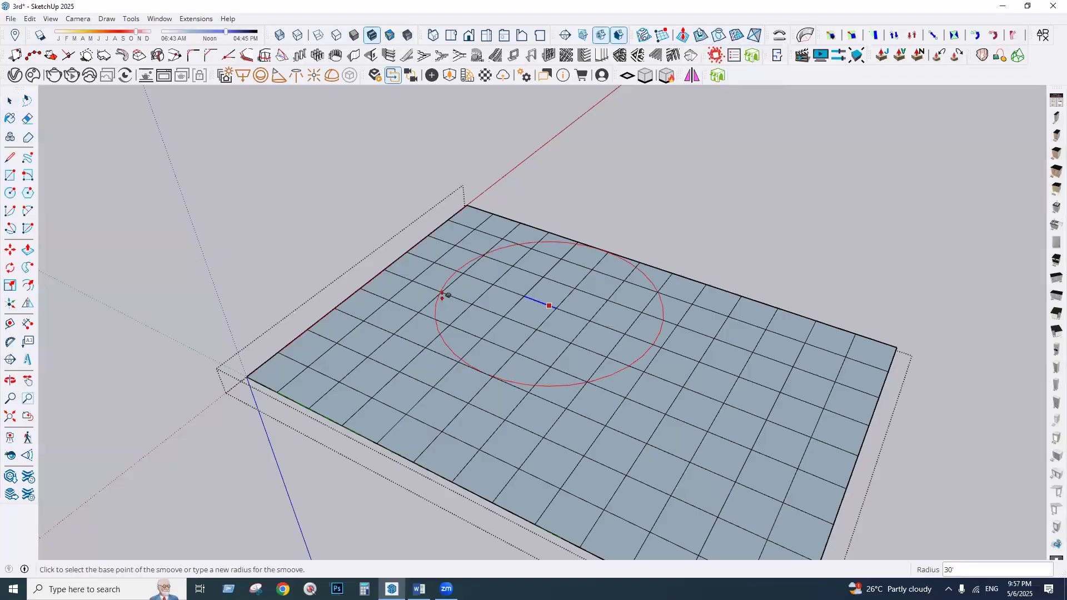
pyautogui.click(470, 272)
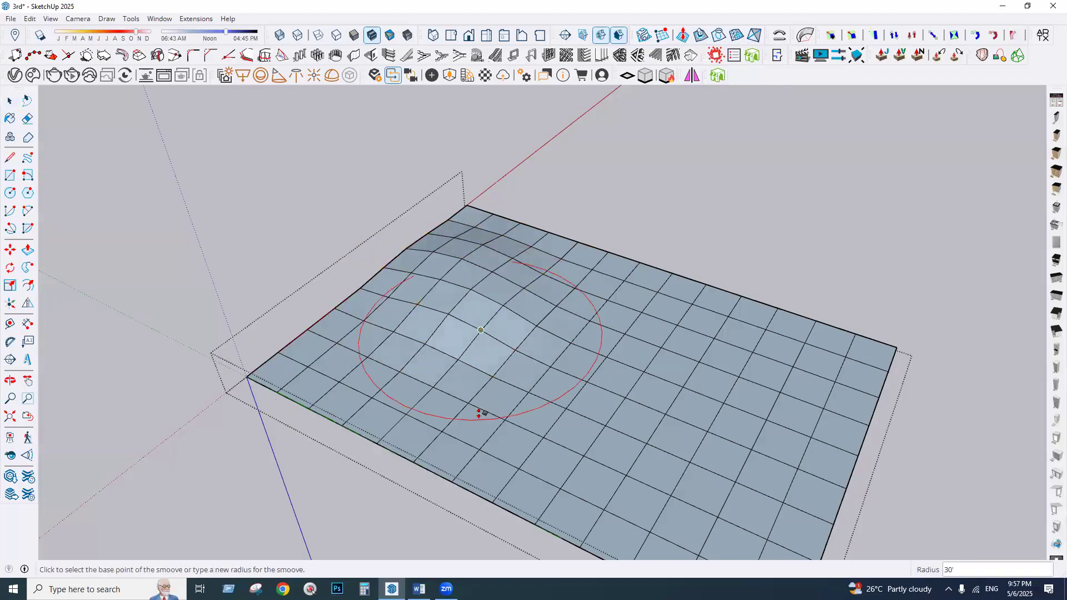
pyautogui.click(660, 346)
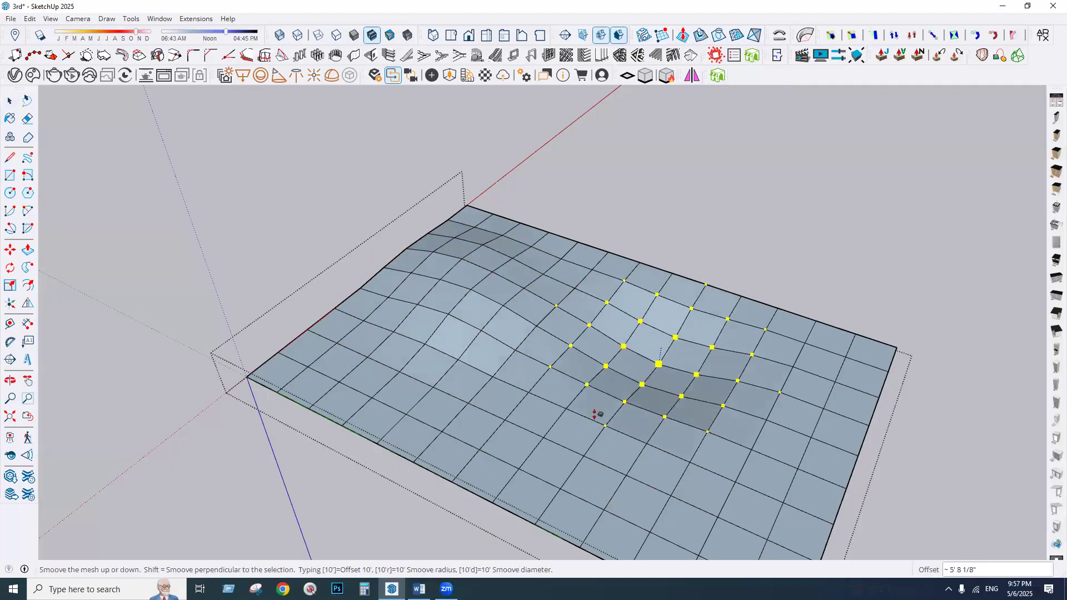
pyautogui.click(563, 422)
# - Sculpt further rises and dips across the rest of the terrain with Smoove and leave the group
pyautogui.click(781, 414)
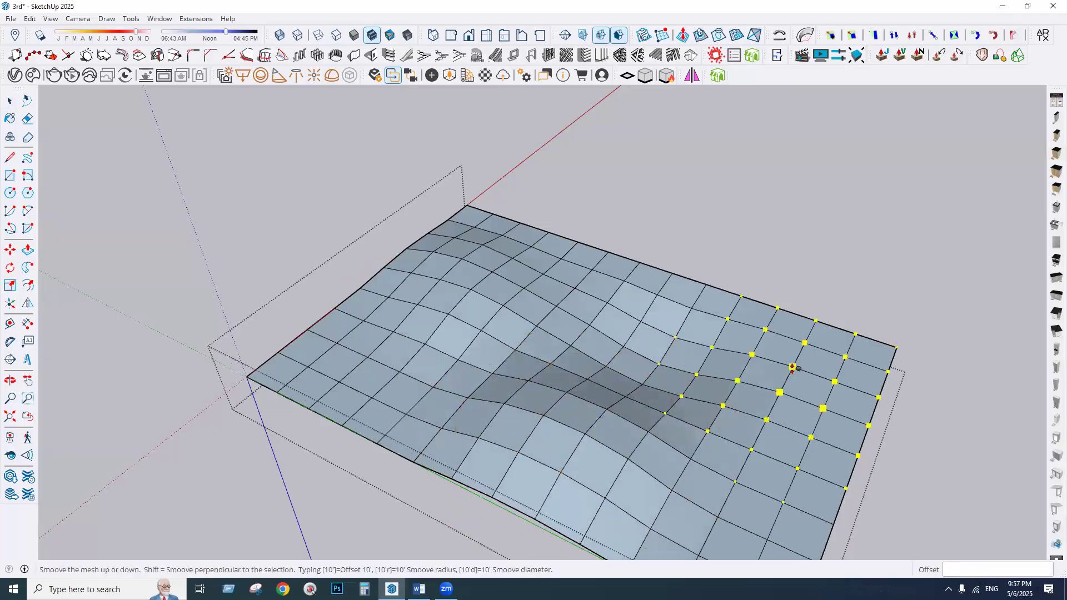
pyautogui.click(759, 448)
pyautogui.click(382, 362)
pyautogui.click(520, 306)
pyautogui.click(551, 279)
pyautogui.click(615, 334)
pyautogui.click(752, 486)
pyautogui.click(741, 494)
pyautogui.click(8, 100)
pyautogui.click(168, 138)
# - Soften the terrain group's grid edges at a 20-degree angle between normals with smooth normals on, and deselect it
pyautogui.moveTo(461, 393); pyautogui.dragTo(723, 398, button='middle')
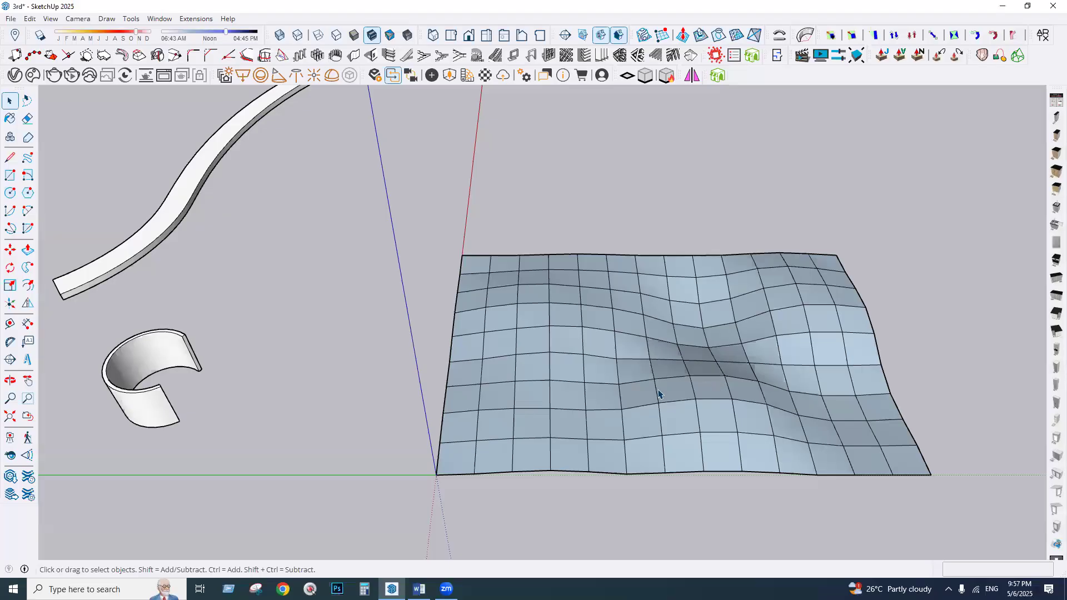
pyautogui.scroll(3, 364, 310)
pyautogui.scroll(3, 991, 463)
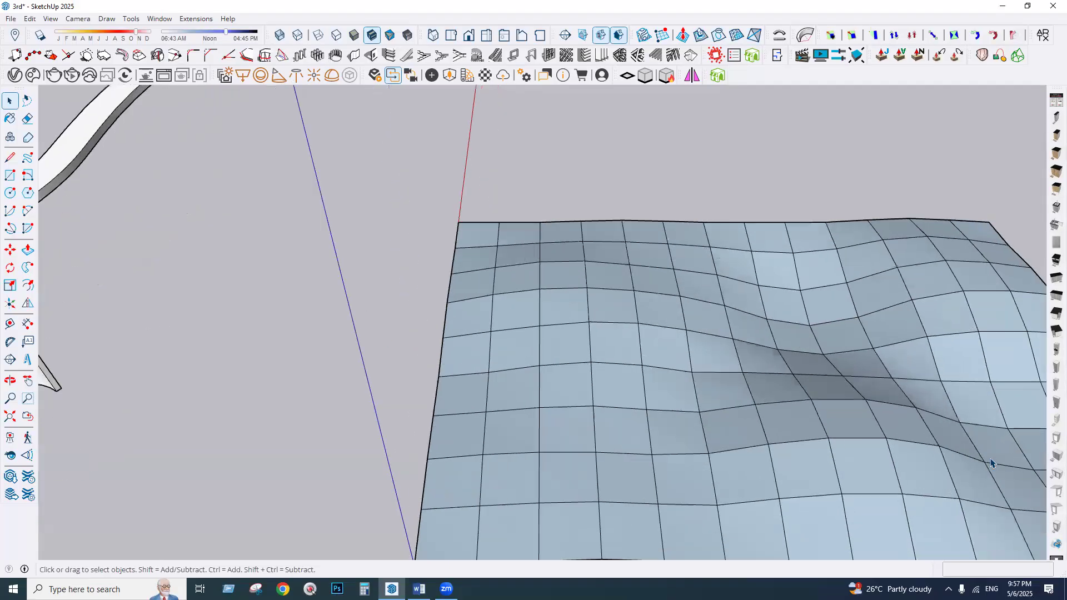
pyautogui.scroll(-5, 765, 431)
pyautogui.scroll(3, 878, 302)
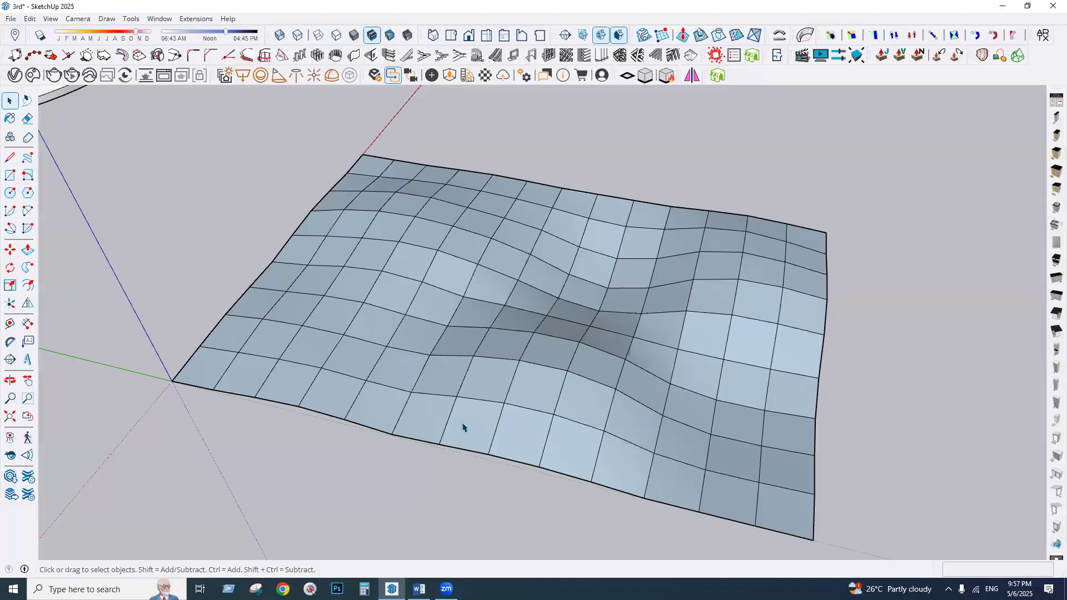
pyautogui.click(487, 354)
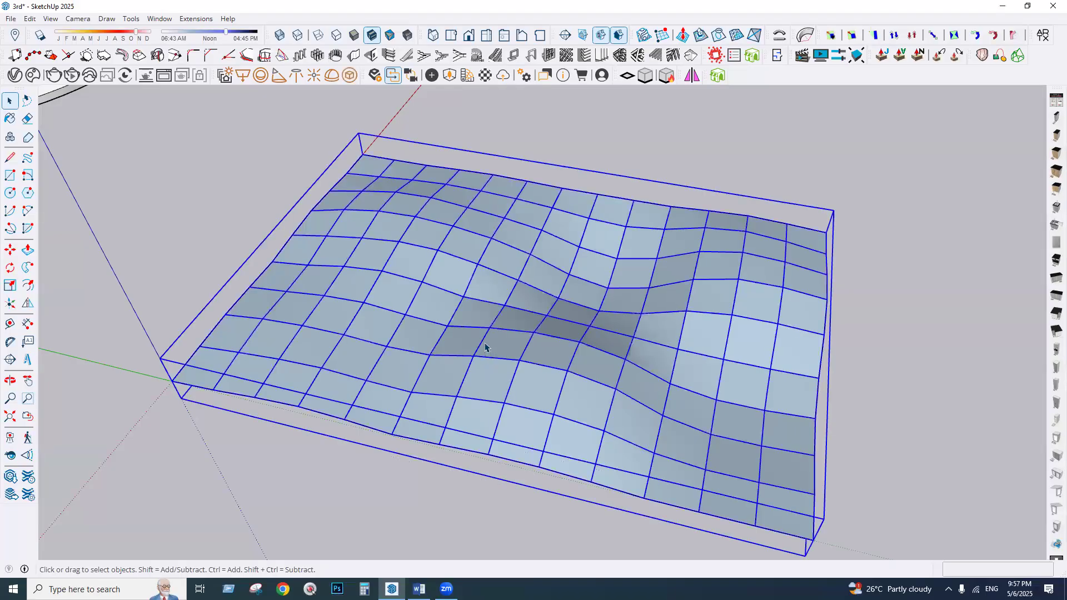
pyautogui.rightClick(485, 347)
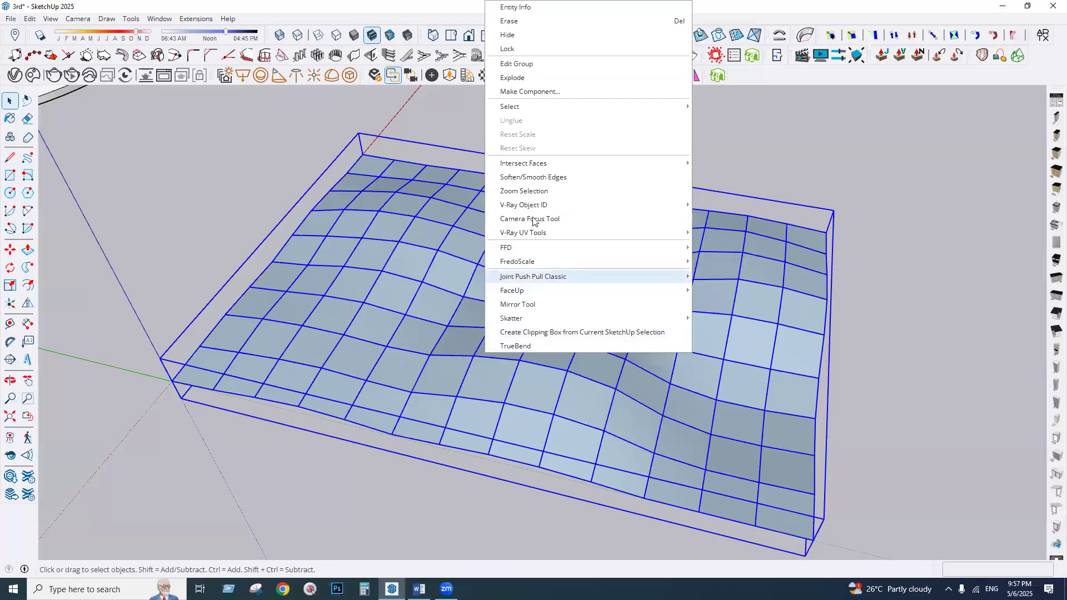
pyautogui.click(537, 184)
pyautogui.moveTo(374, 424); pyautogui.dragTo(432, 321, button='middle')
pyautogui.scroll(-3, 184, 267)
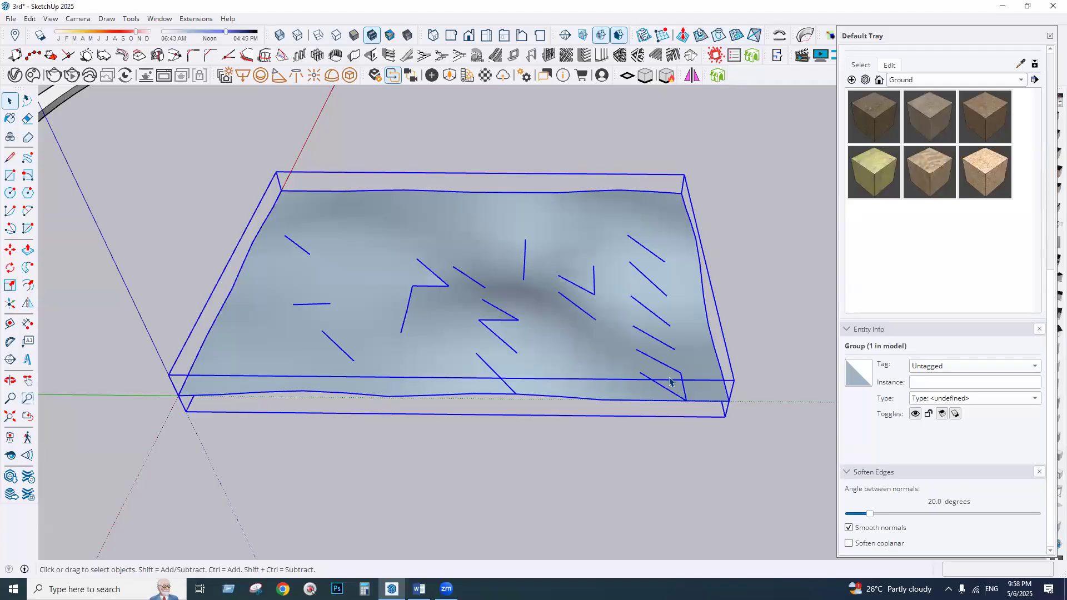
pyautogui.click(715, 232)
pyautogui.scroll(3, 572, 334)
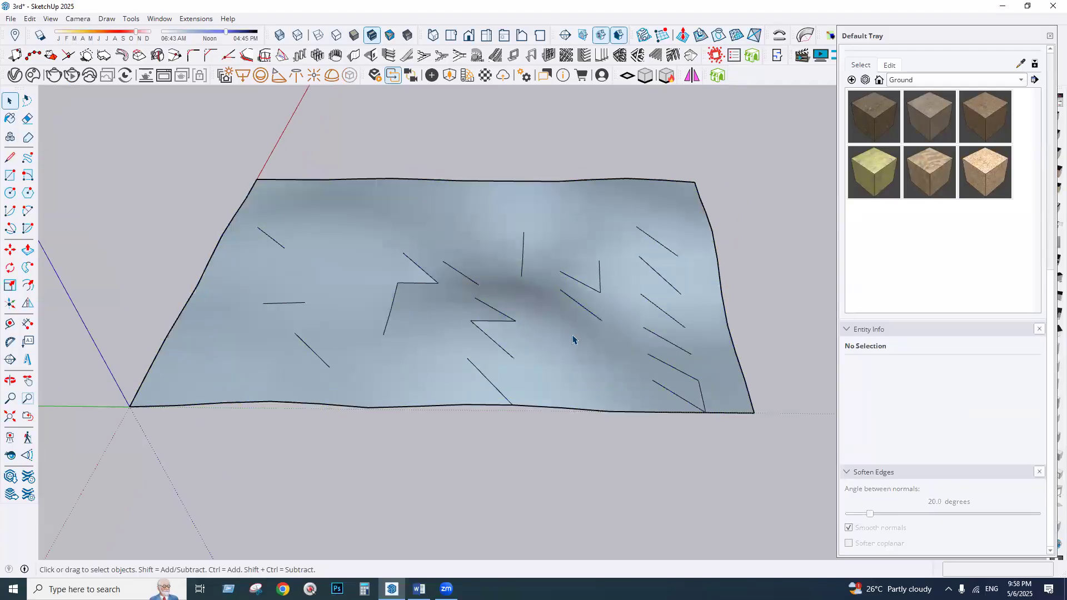
pyautogui.scroll(2, 492, 331)
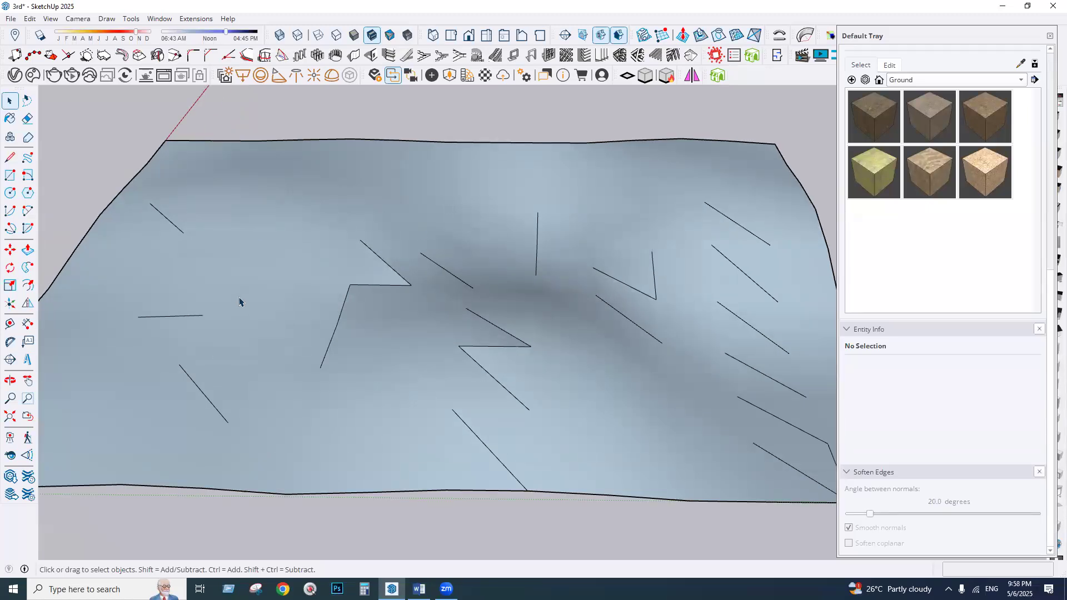
pyautogui.click(491, 396)
pyautogui.scroll(-2, 484, 360)
pyautogui.doubleClick(474, 347)
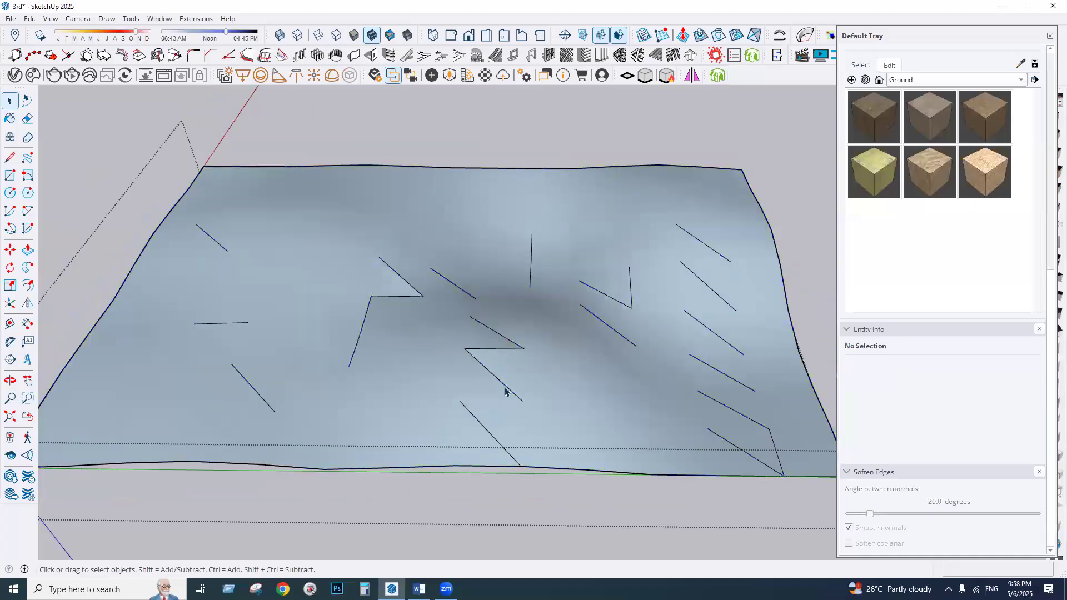
pyautogui.click(525, 382)
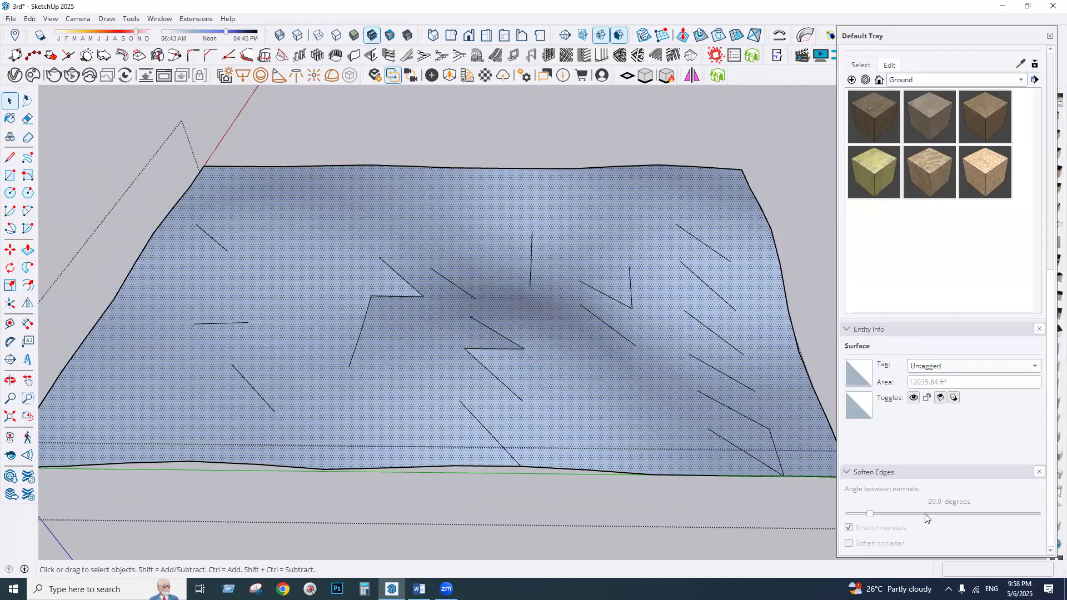
pyautogui.press('Escape')
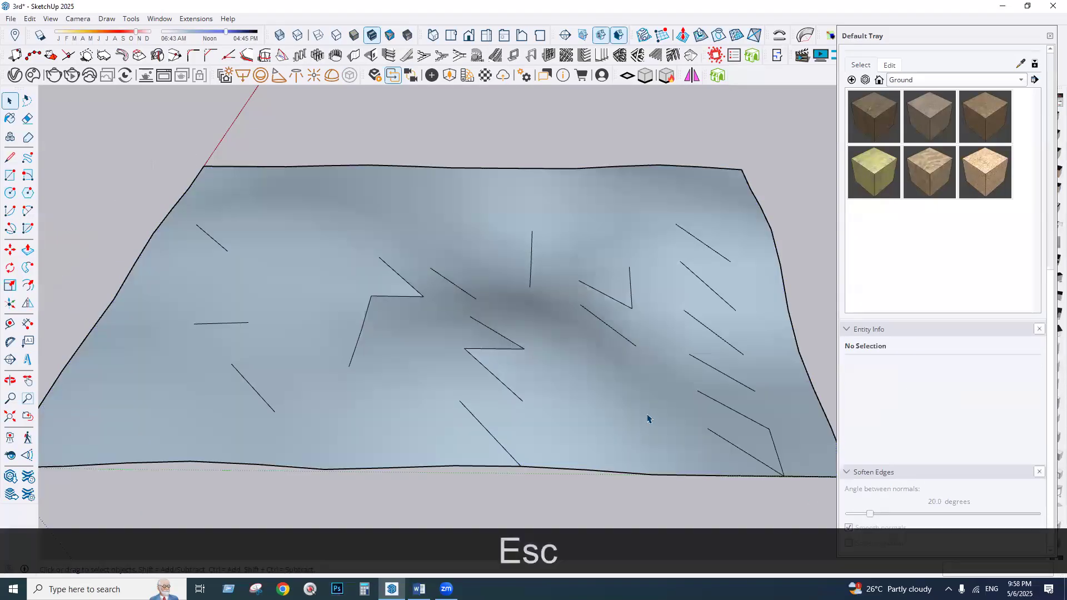
# - Soften the terrain group's edges at a 128-degree angle between normals with smooth normals and soften coplanar on, and deselect it
pyautogui.press('Escape')
pyautogui.rightClick(546, 363)
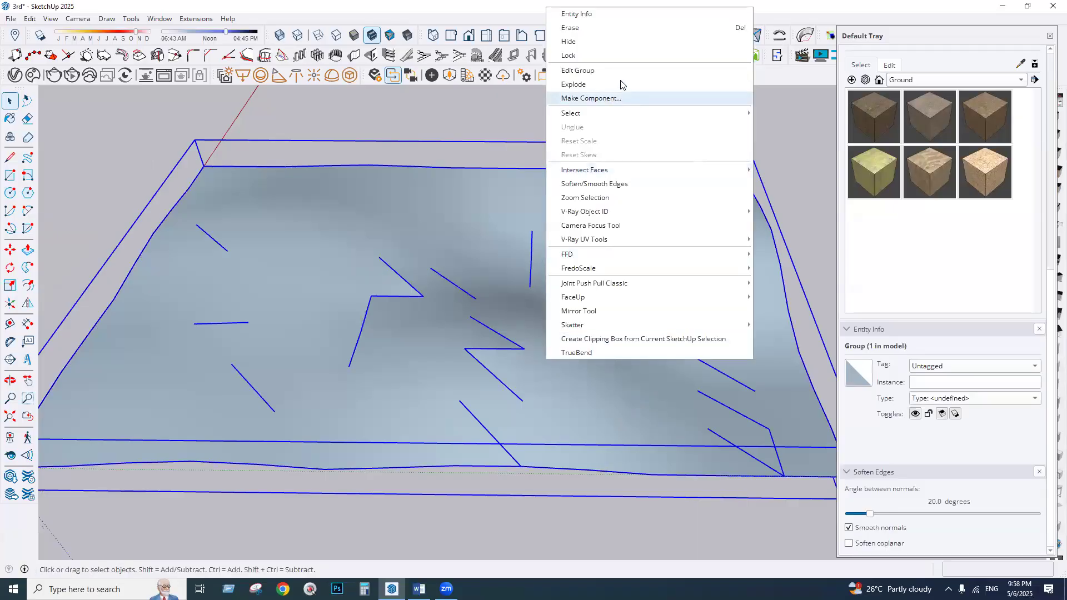
pyautogui.click(585, 197)
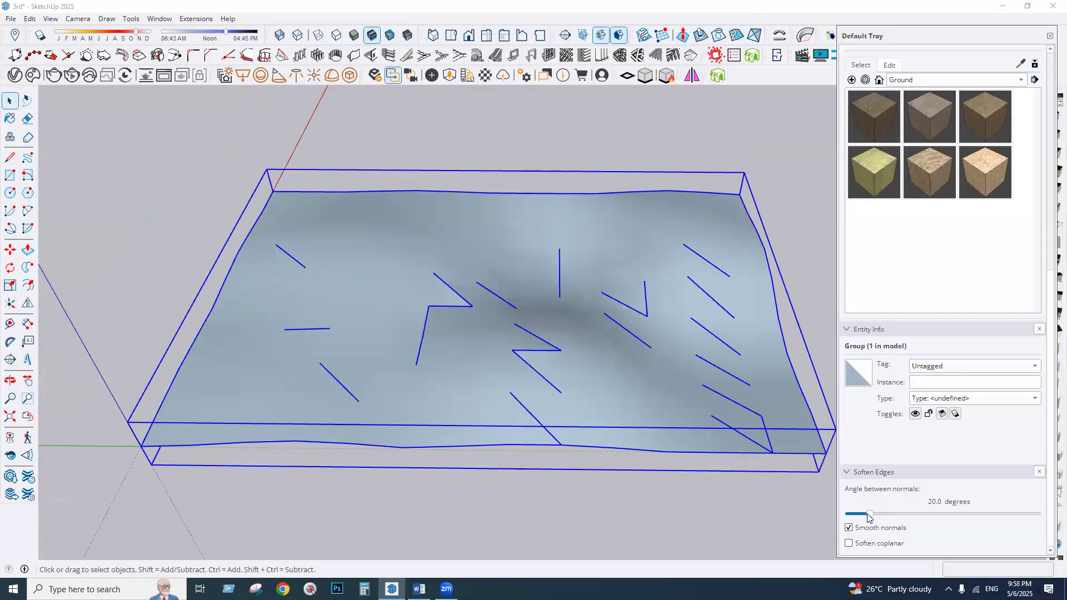
pyautogui.moveTo(869, 515); pyautogui.dragTo(809, 526)
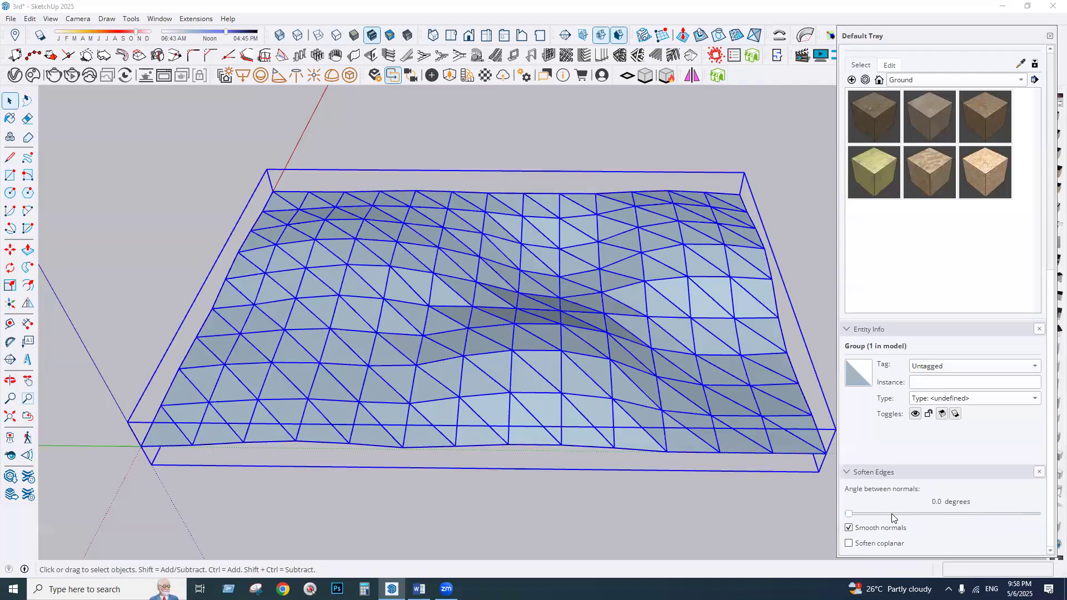
pyautogui.click(941, 515)
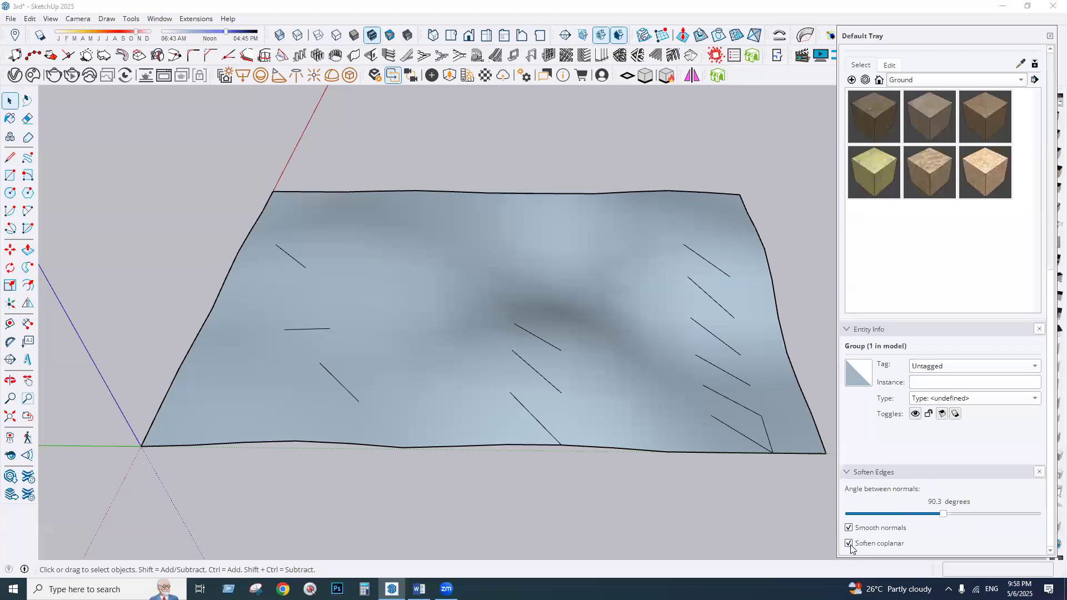
pyautogui.click(480, 324)
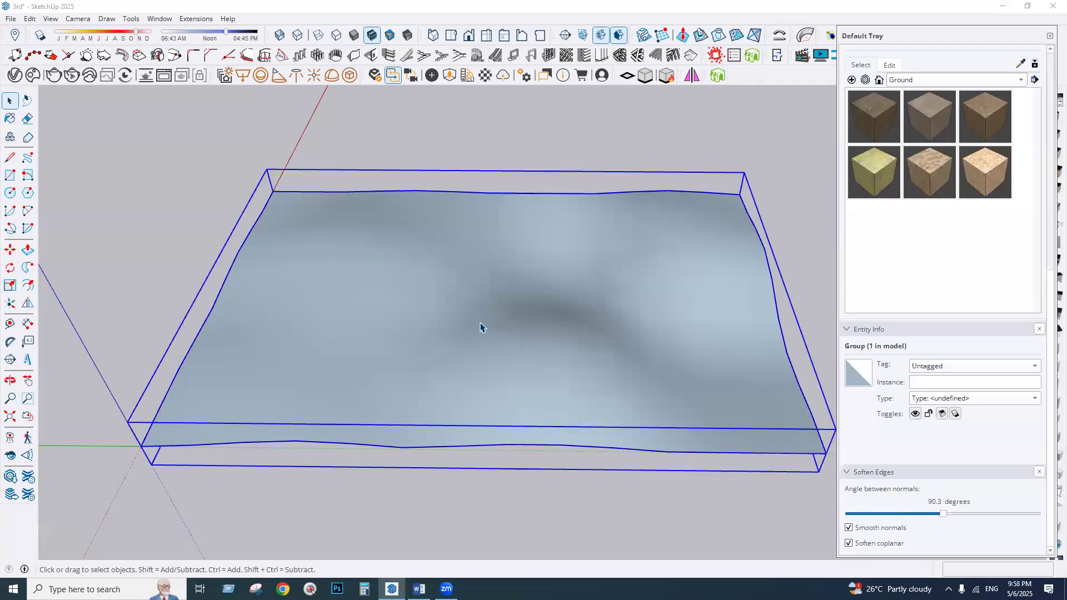
pyautogui.moveTo(943, 514); pyautogui.dragTo(972, 514)
pyautogui.click(553, 179)
# - Open the terrain group, paint its whole surface with the Soil_04_1K ground material and clear the selection
pyautogui.moveTo(712, 318); pyautogui.dragTo(386, 273, button='middle')
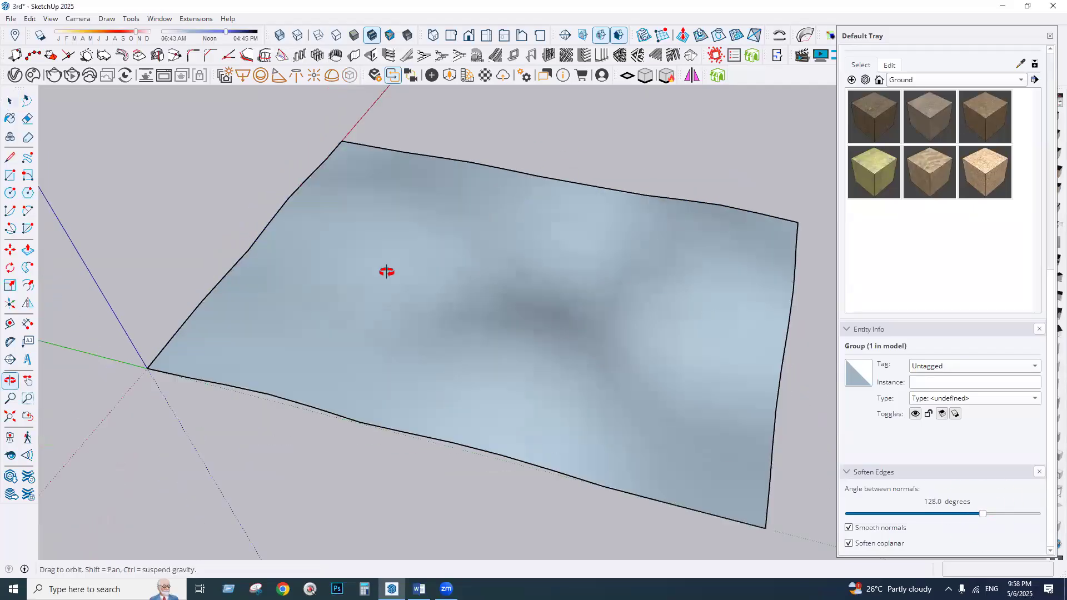
pyautogui.scroll(5, 606, 317)
pyautogui.moveTo(533, 302); pyautogui.dragTo(328, 388, button='middle')
pyautogui.scroll(-3, 554, 255)
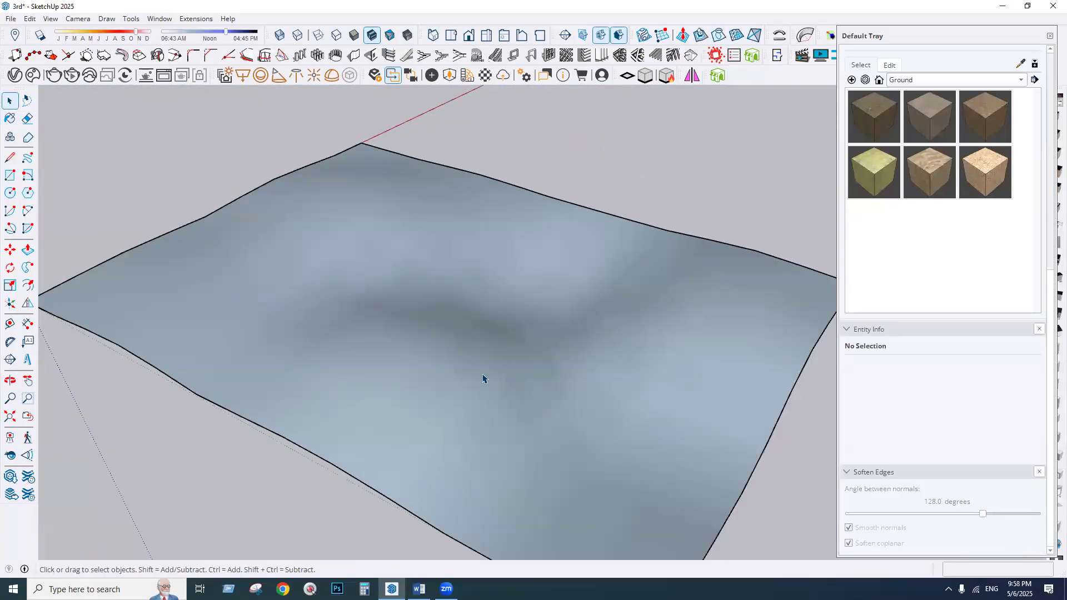
pyautogui.doubleClick(454, 375)
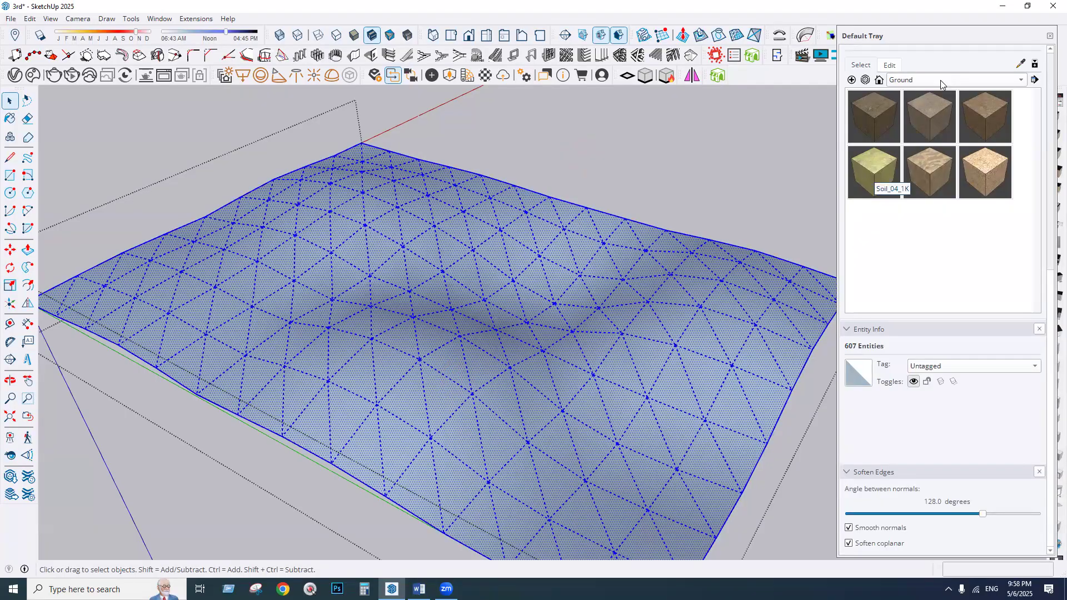
pyautogui.click(940, 80)
pyautogui.click(853, 167)
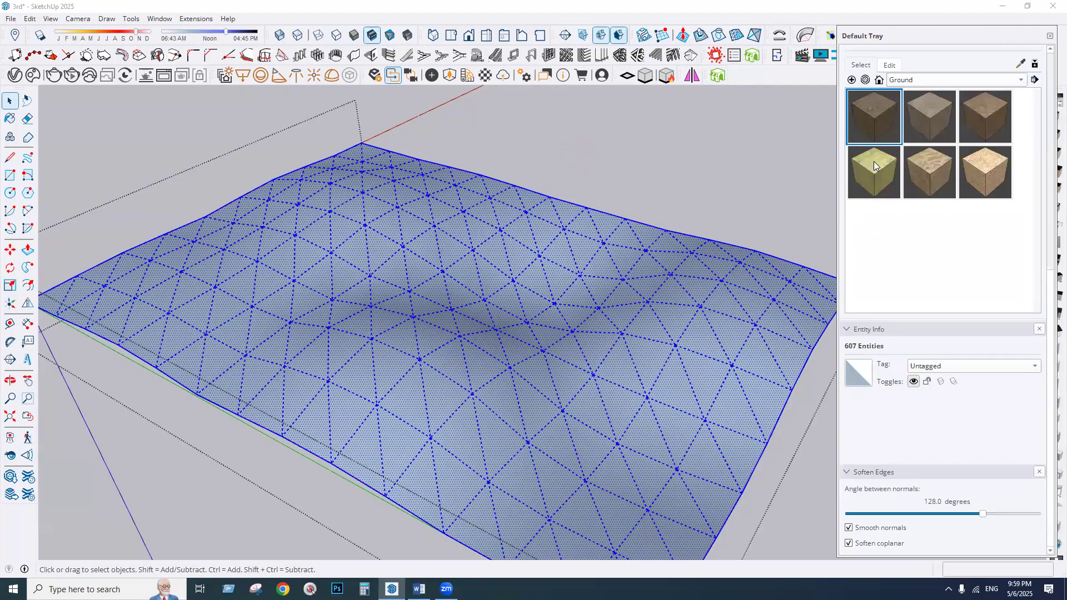
pyautogui.click(679, 324)
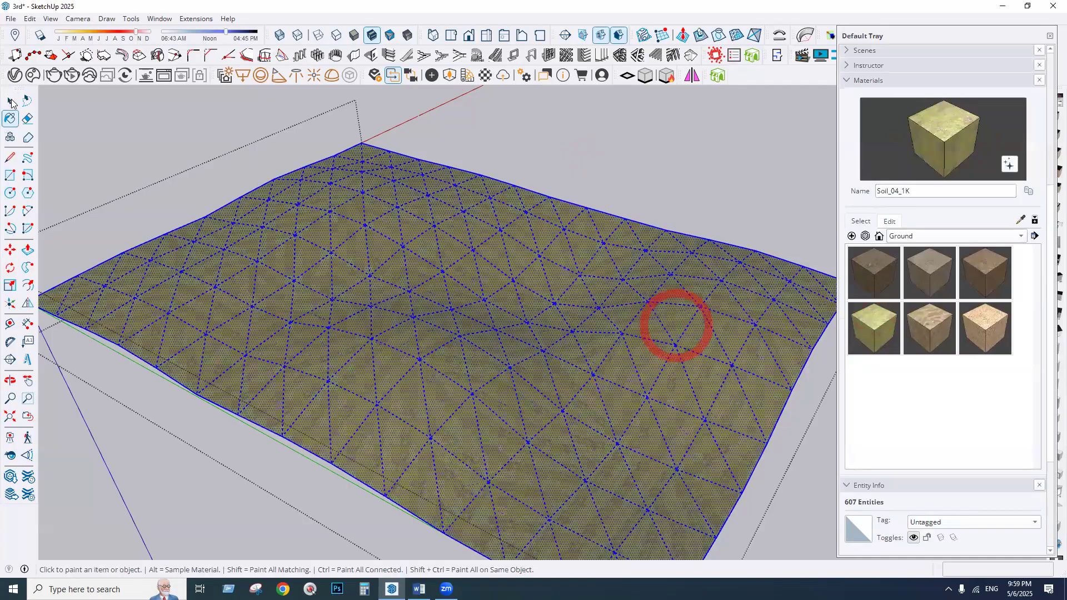
pyautogui.scroll(5, 532, 369)
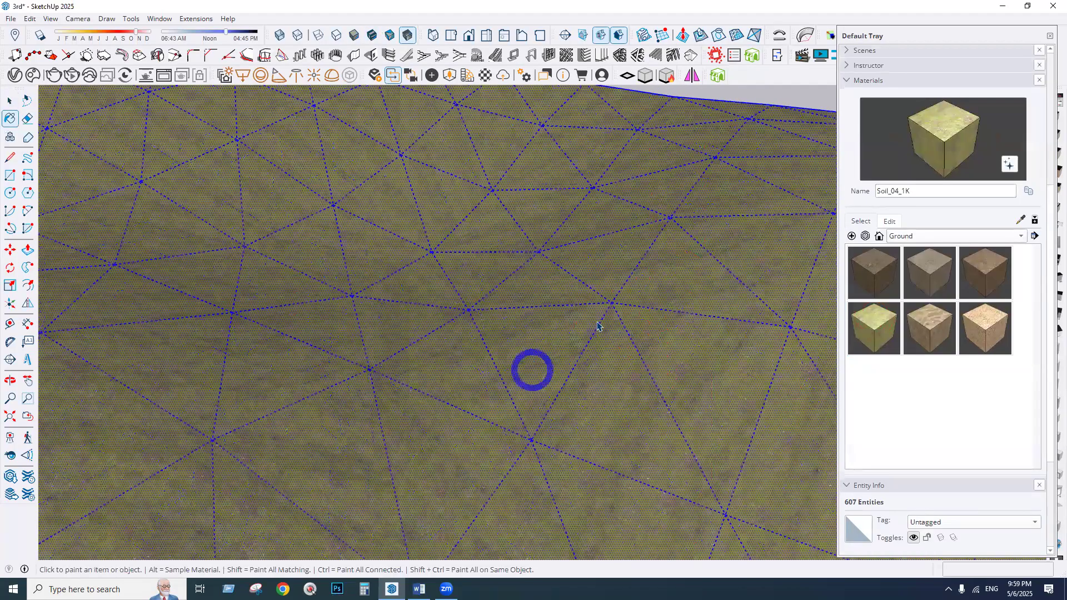
pyautogui.press('space')
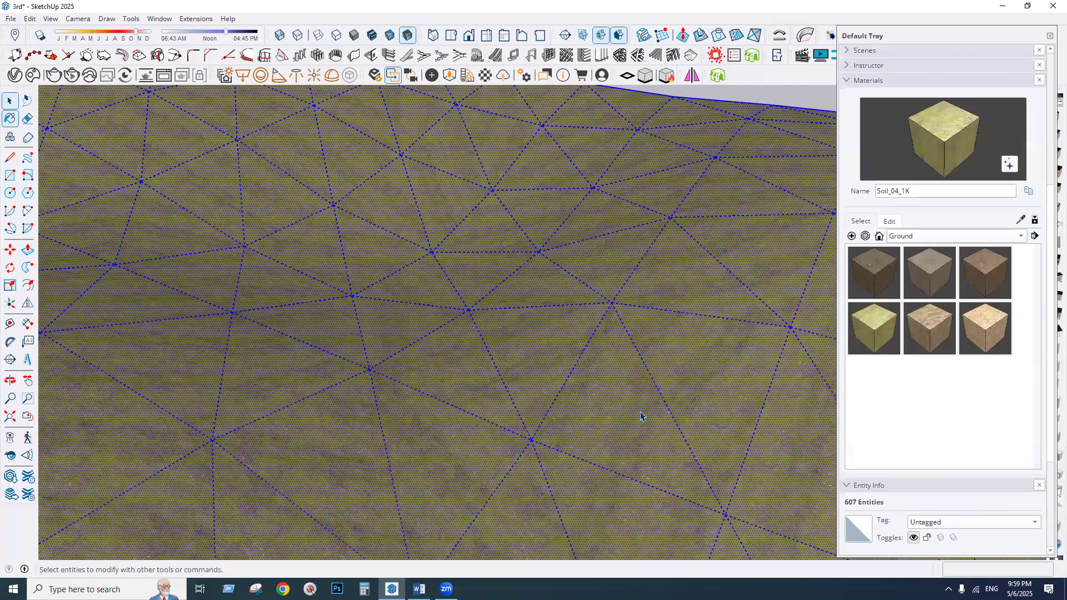
pyautogui.press('Escape')
# - Examine the soil texture's scale on the terrain from close up and from a distance, and open the material for editing
pyautogui.scroll(-3, 550, 421)
pyautogui.scroll(4, 600, 426)
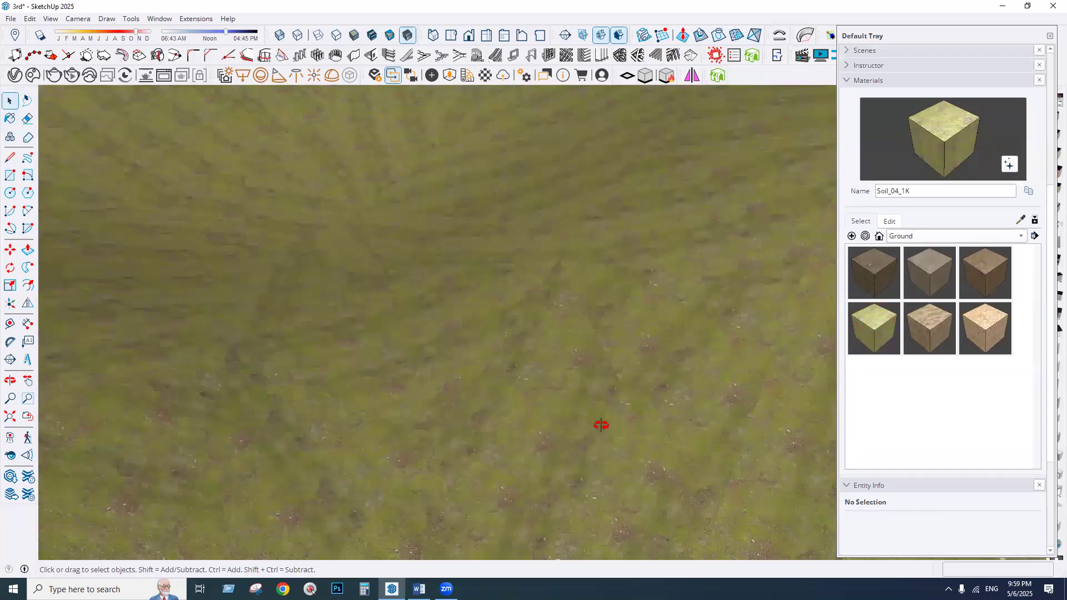
pyautogui.moveTo(380, 424); pyautogui.dragTo(462, 524, button='middle')
pyautogui.moveTo(384, 454); pyautogui.dragTo(383, 453, button='middle')
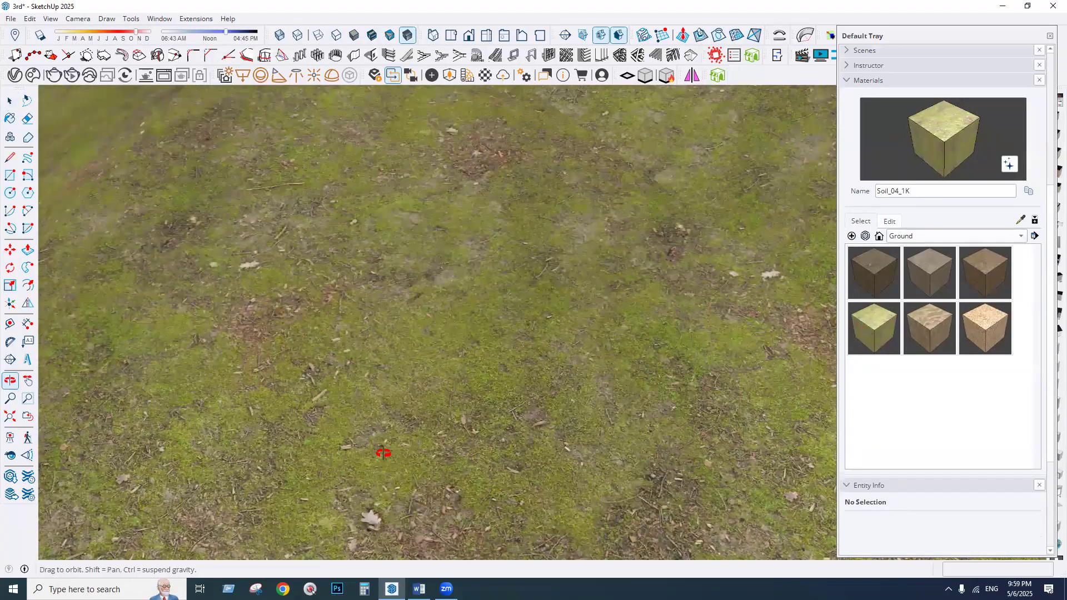
pyautogui.moveTo(320, 365); pyautogui.dragTo(324, 366, button='middle')
pyautogui.scroll(3, 324, 364)
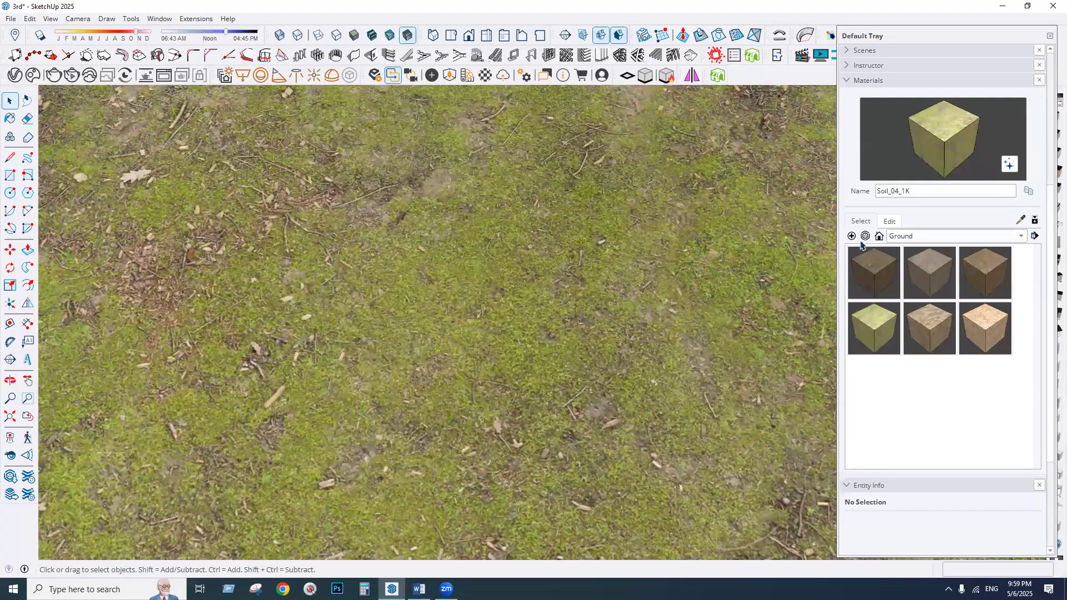
pyautogui.scroll(-5, 529, 323)
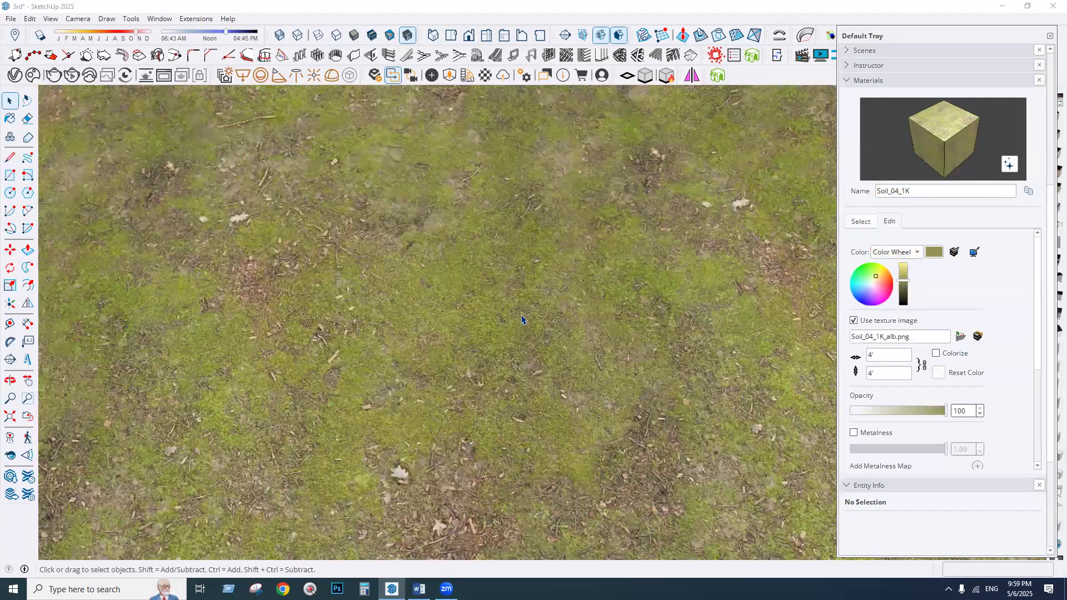
pyautogui.scroll(-8, 445, 305)
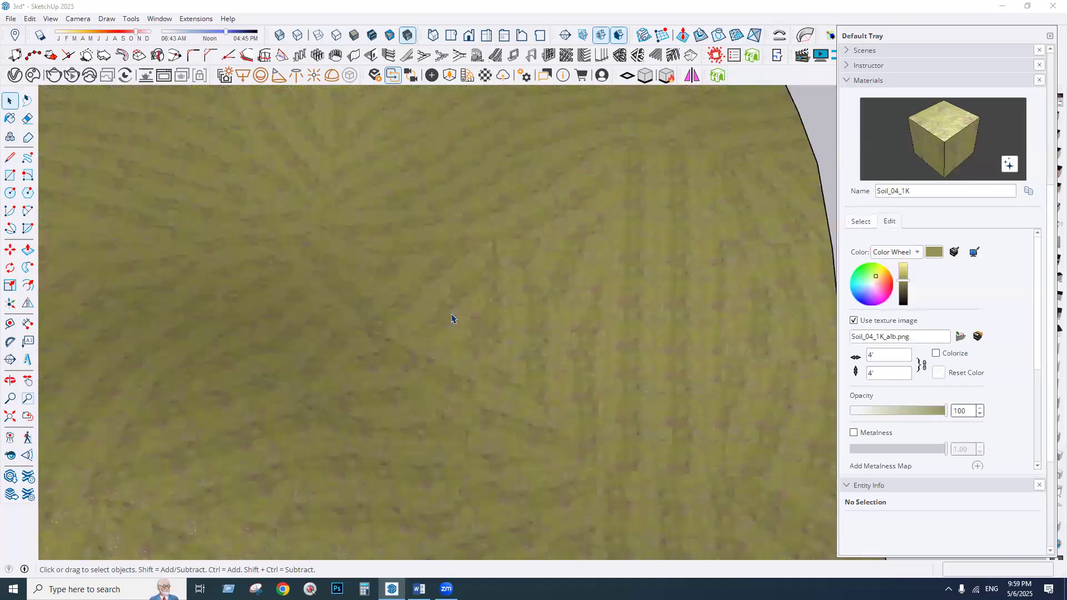
pyautogui.moveTo(453, 319); pyautogui.dragTo(642, 338, button='middle')
pyautogui.scroll(4, 643, 338)
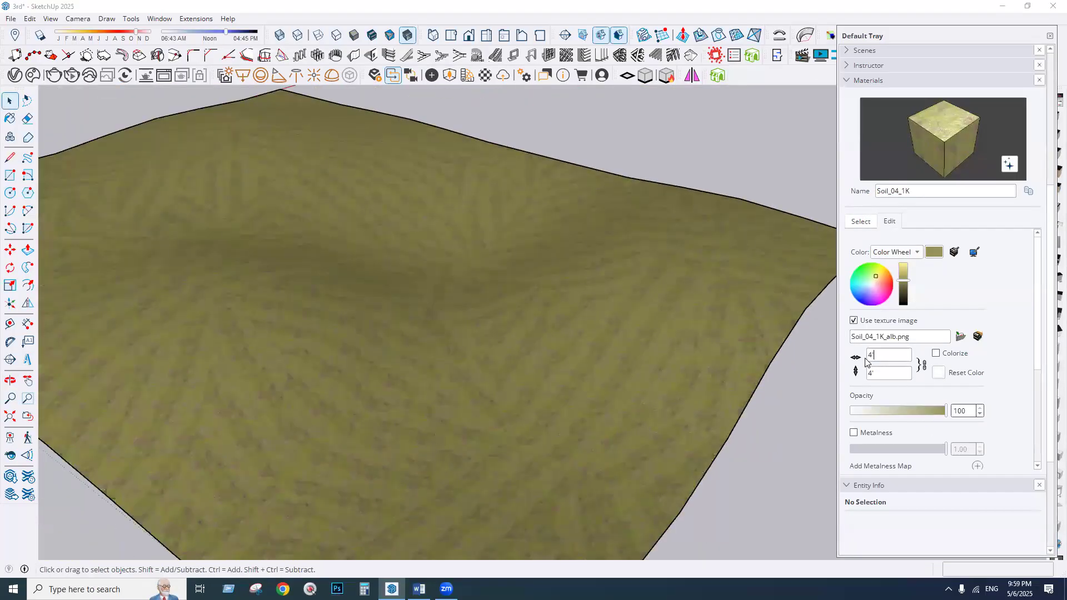
# - Set the Soil_04_1K texture size to 100' with the proportions linked
pyautogui.rightClick(868, 358)
pyautogui.write('100')
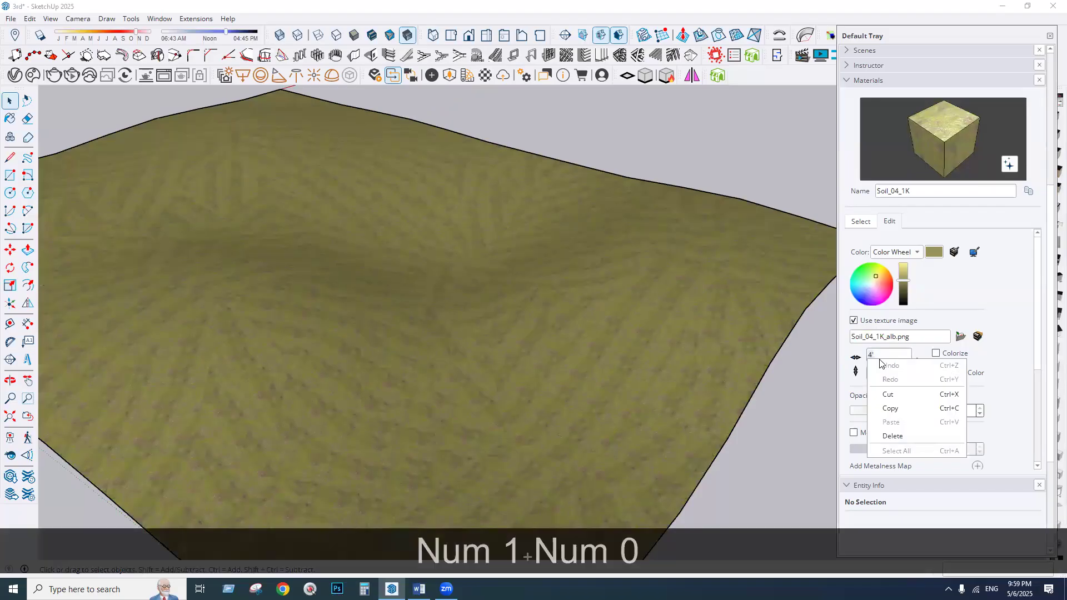
pyautogui.click(881, 354)
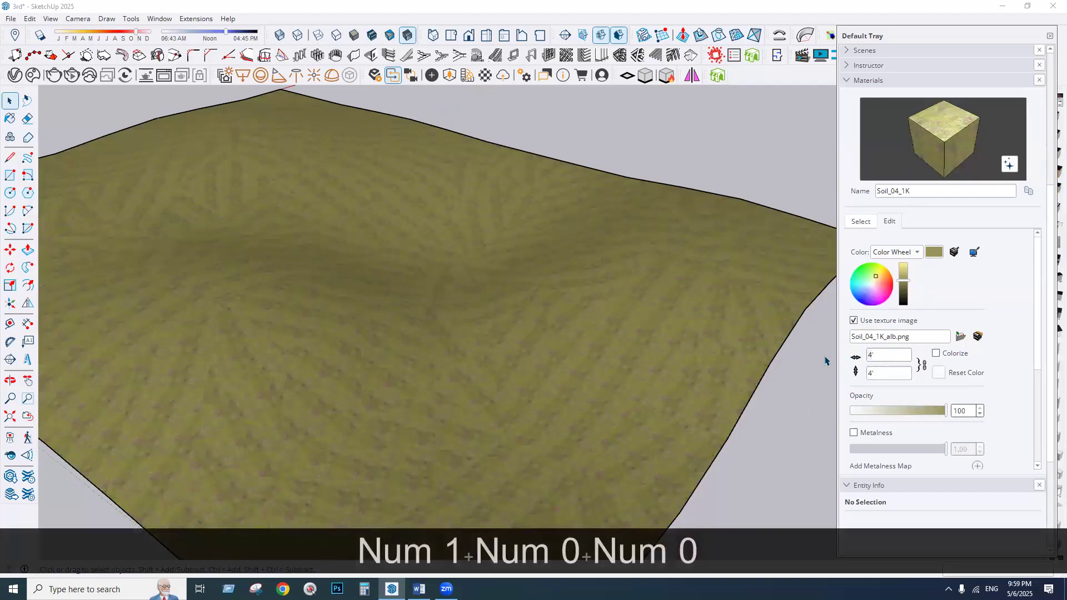
pyautogui.write('10')
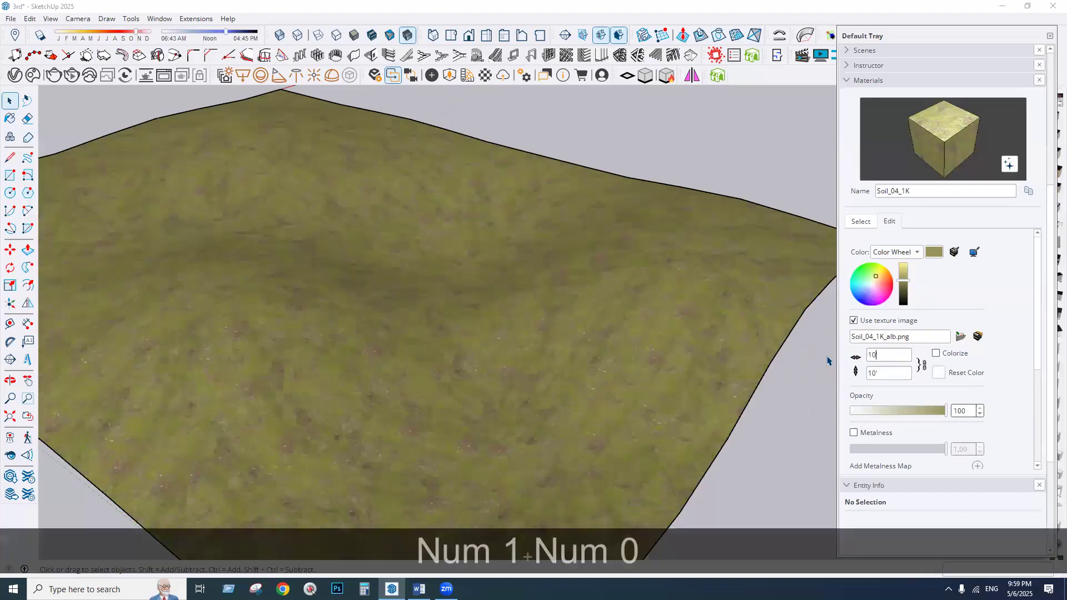
pyautogui.write('0')
pyautogui.moveTo(404, 321); pyautogui.dragTo(439, 247, button='middle')
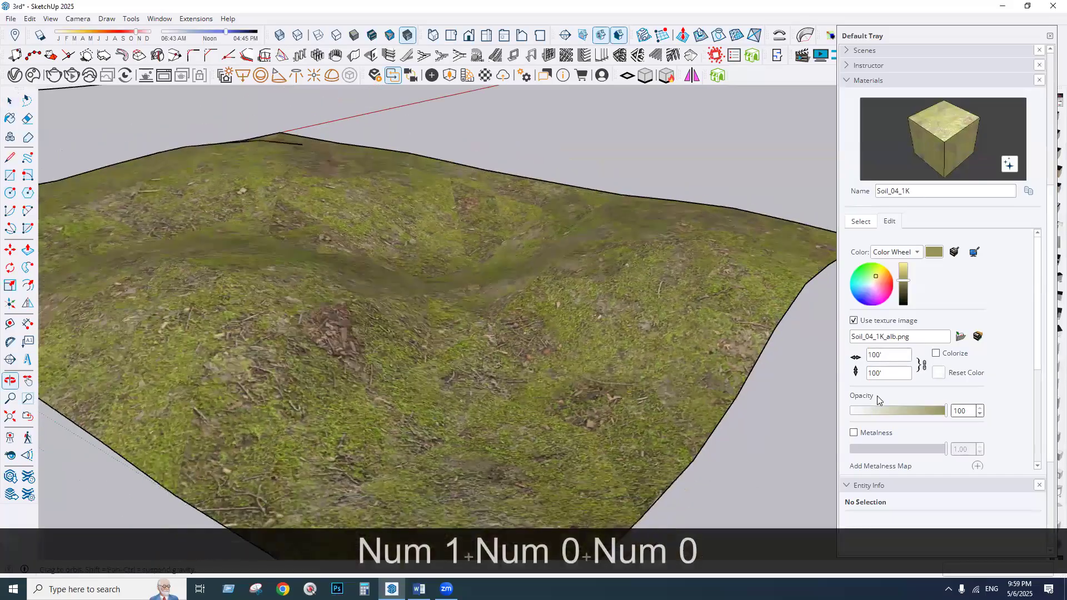
# - Reduce the Soil_04_1K texture size to 80 inches (6' 8")
pyautogui.moveTo(889, 357); pyautogui.dragTo(860, 361)
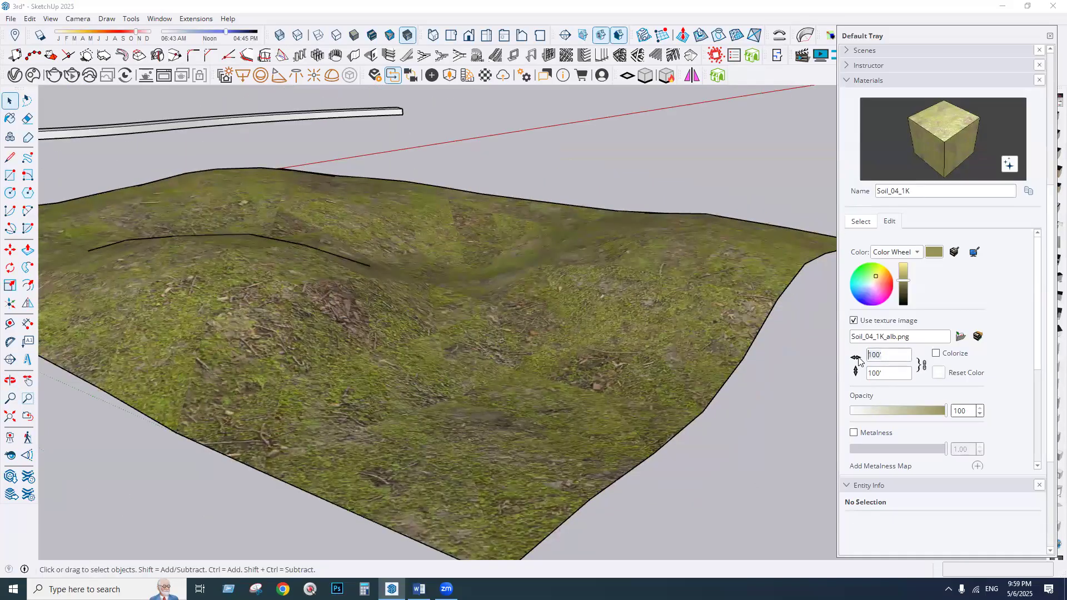
pyautogui.write('80')
pyautogui.moveTo(529, 438); pyautogui.dragTo(528, 452, button='middle')
pyautogui.moveTo(473, 311); pyautogui.dragTo(469, 386, button='middle')
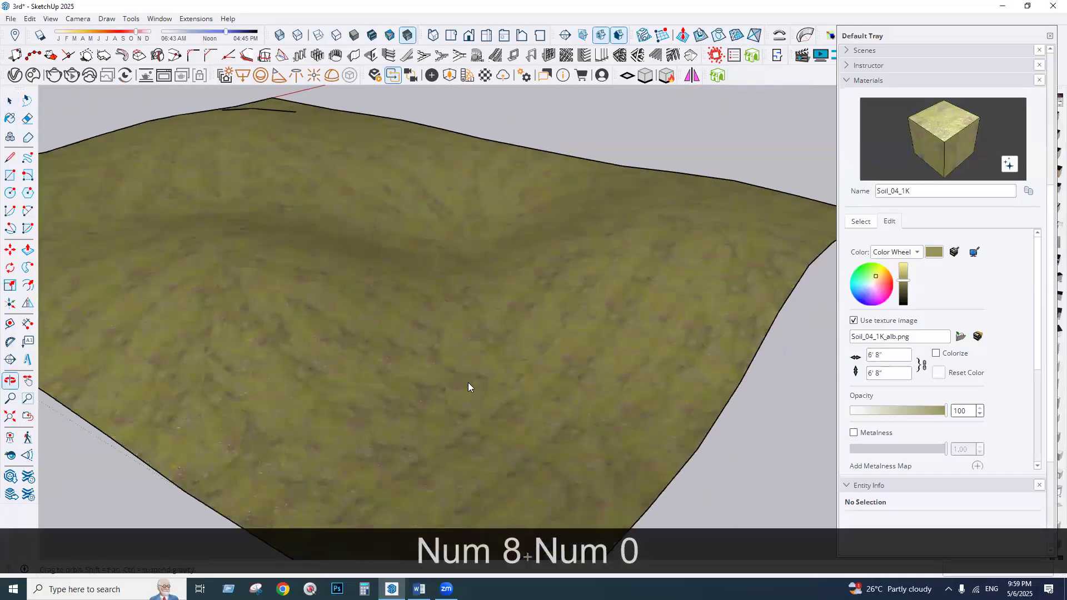
pyautogui.scroll(4, 469, 385)
# - Try a soil texture size of 100 inches, and settle on 200 inches (16' 8") with the proportions linked
pyautogui.moveTo(888, 356); pyautogui.dragTo(861, 357)
pyautogui.write('100')
pyautogui.moveTo(382, 363); pyautogui.dragTo(427, 269, button='middle')
pyautogui.write('200')
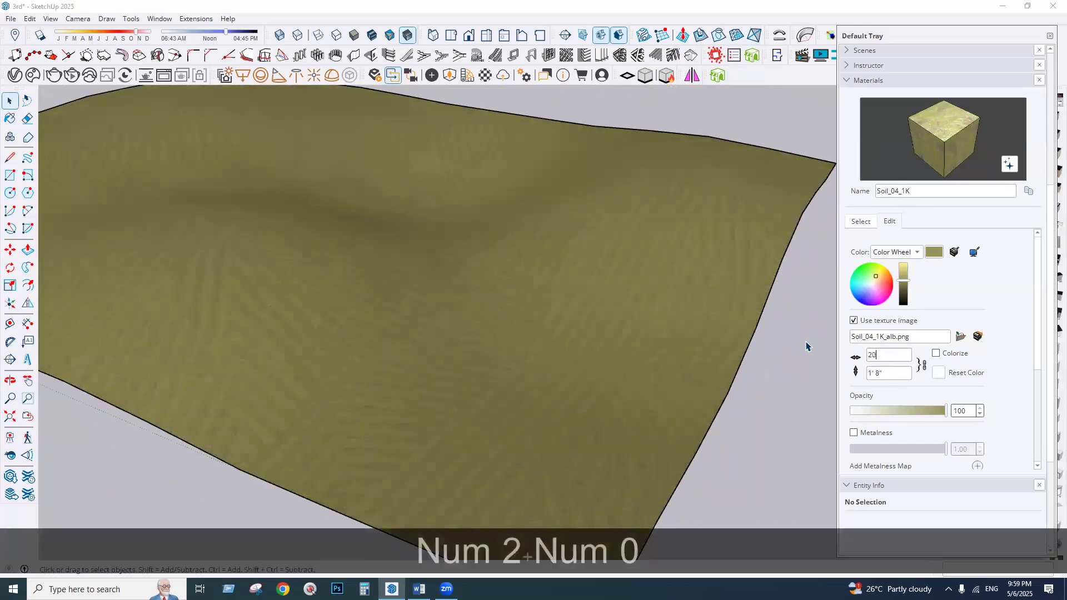
pyautogui.press('Escape')
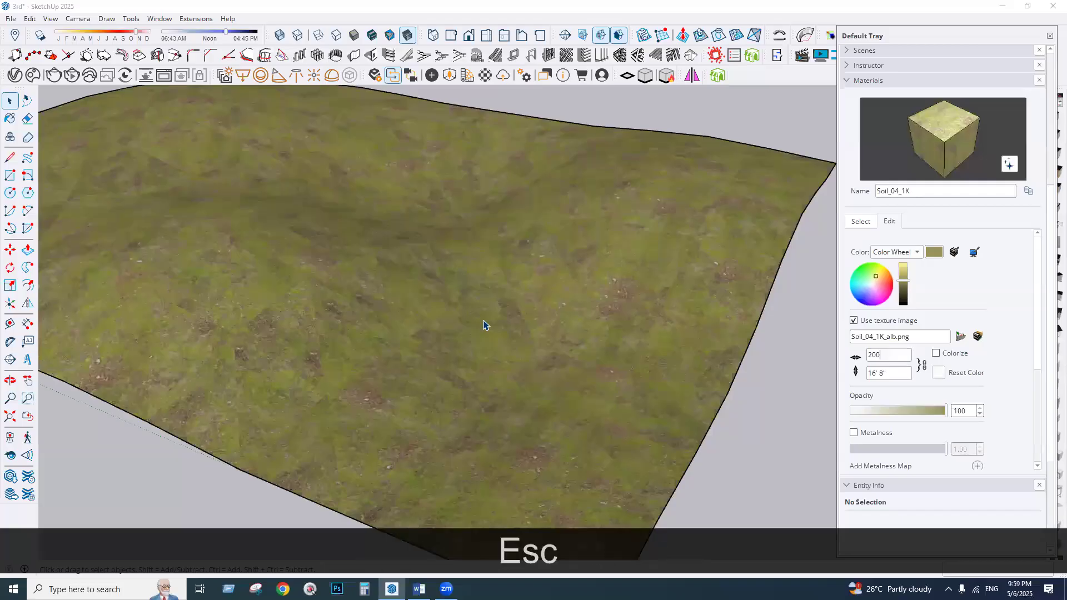
# - Inspect the resized soil texture on the terrain from close up and over the whole surface
pyautogui.scroll(3, 487, 333)
pyautogui.moveTo(543, 362); pyautogui.dragTo(517, 459, button='middle')
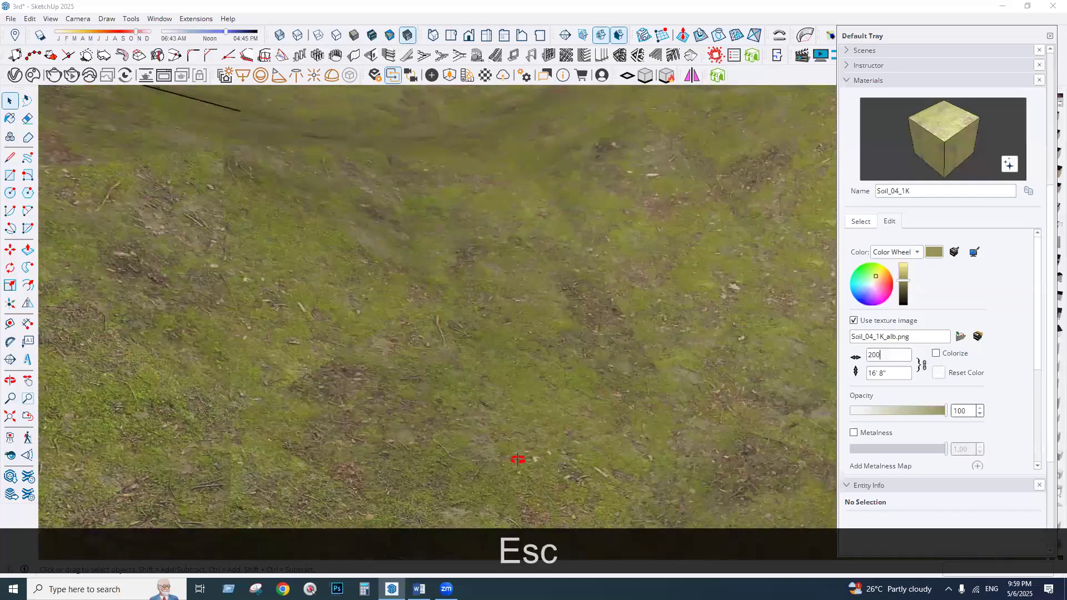
pyautogui.scroll(2, 473, 311)
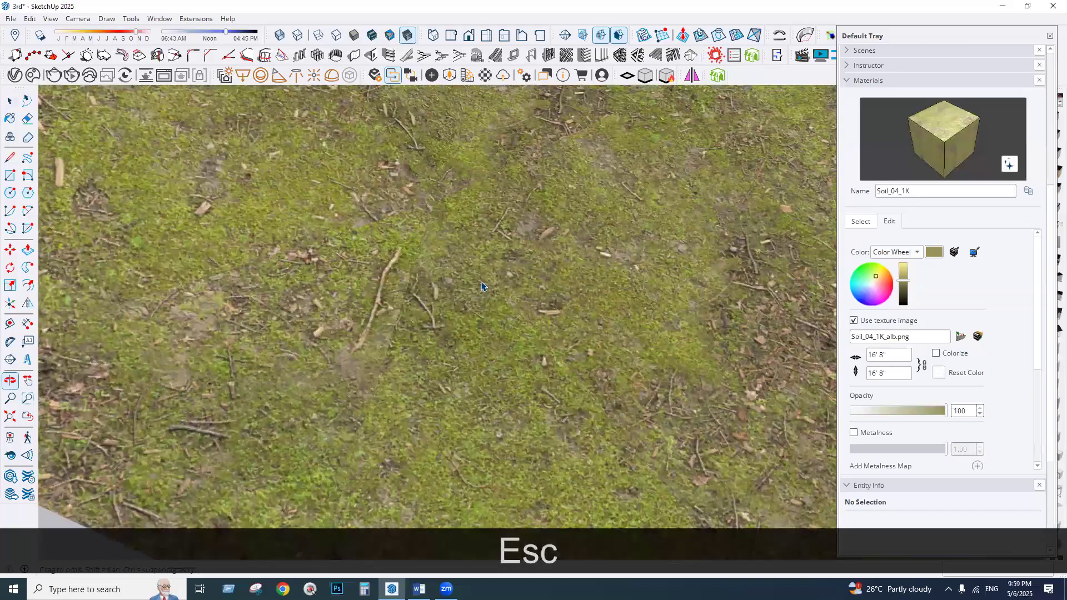
pyautogui.scroll(2, 477, 296)
pyautogui.moveTo(358, 380); pyautogui.dragTo(338, 398, button='middle')
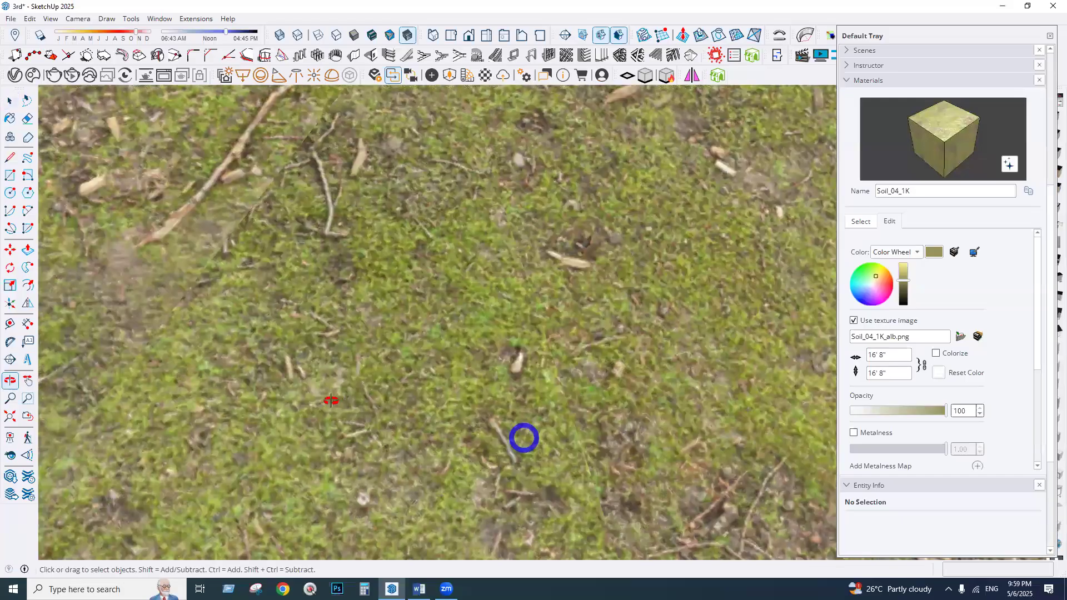
pyautogui.scroll(-3, 522, 359)
pyautogui.scroll(-5, 83, 345)
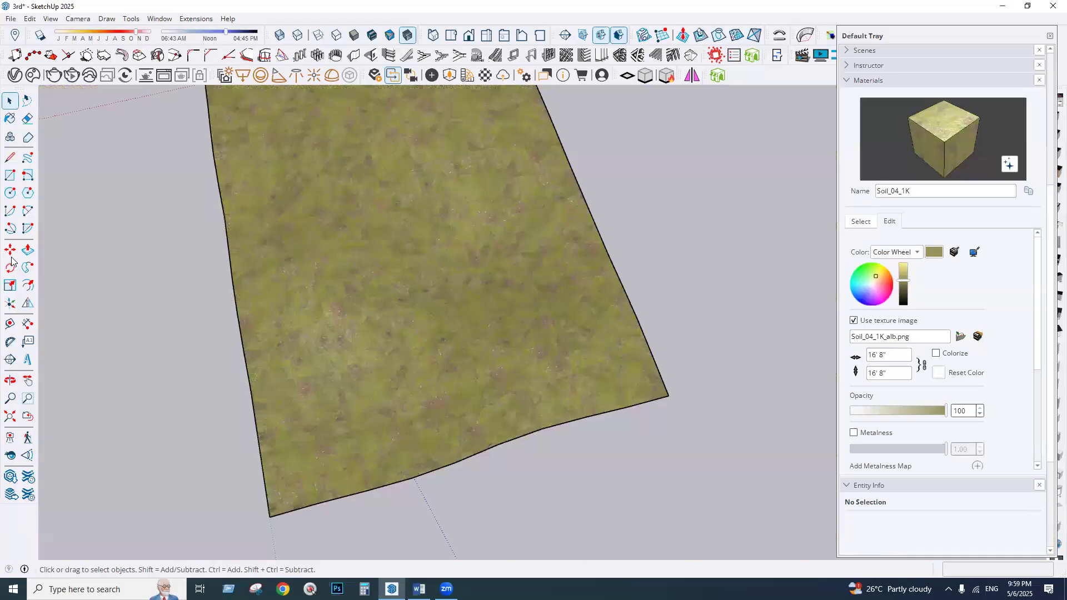
# - Place a copy of the terrain group about 187' away beyond its far edge, and deselect it
pyautogui.click(519, 353)
pyautogui.press('m')
pyautogui.click(388, 445)
pyautogui.press('ctrl')
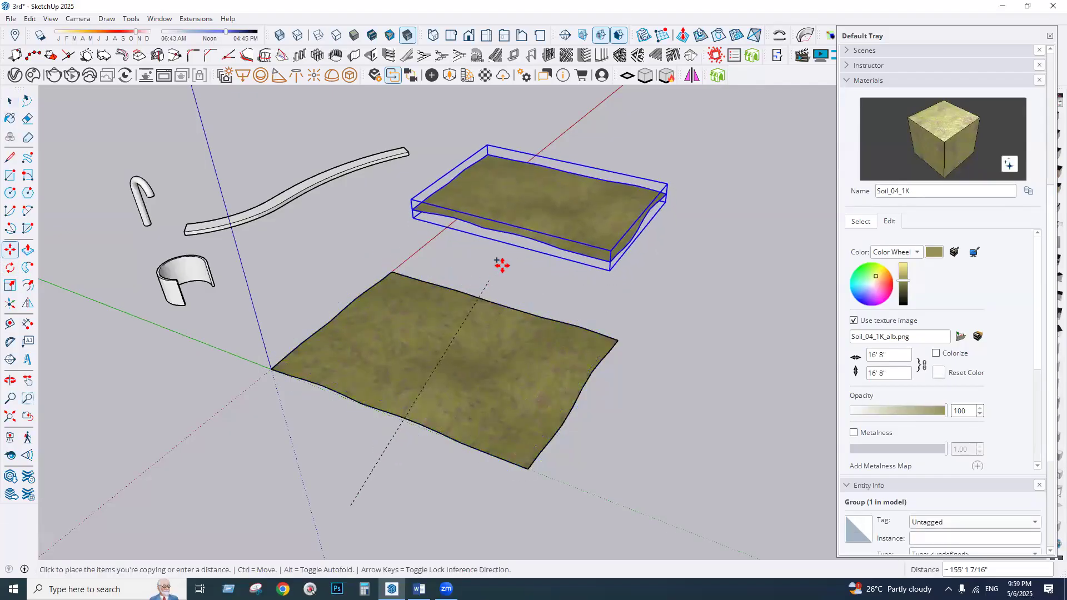
pyautogui.click(522, 251)
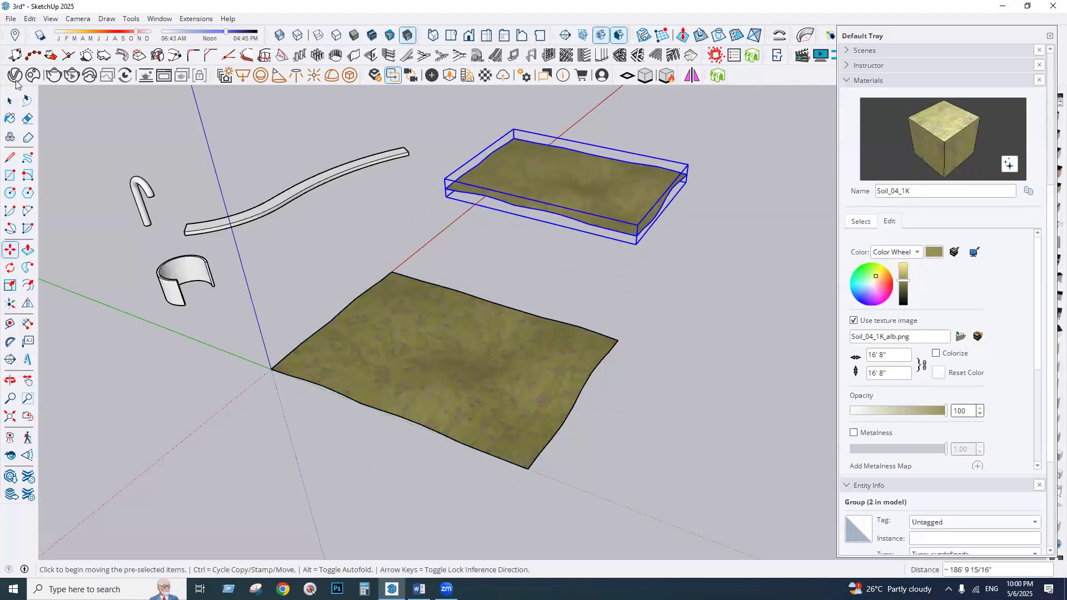
pyautogui.press('space')
pyautogui.click(262, 115)
# - Try to draw a rectangle over the original terrain from the origin corner to the opposite corner, and undo it
pyautogui.scroll(2, 494, 390)
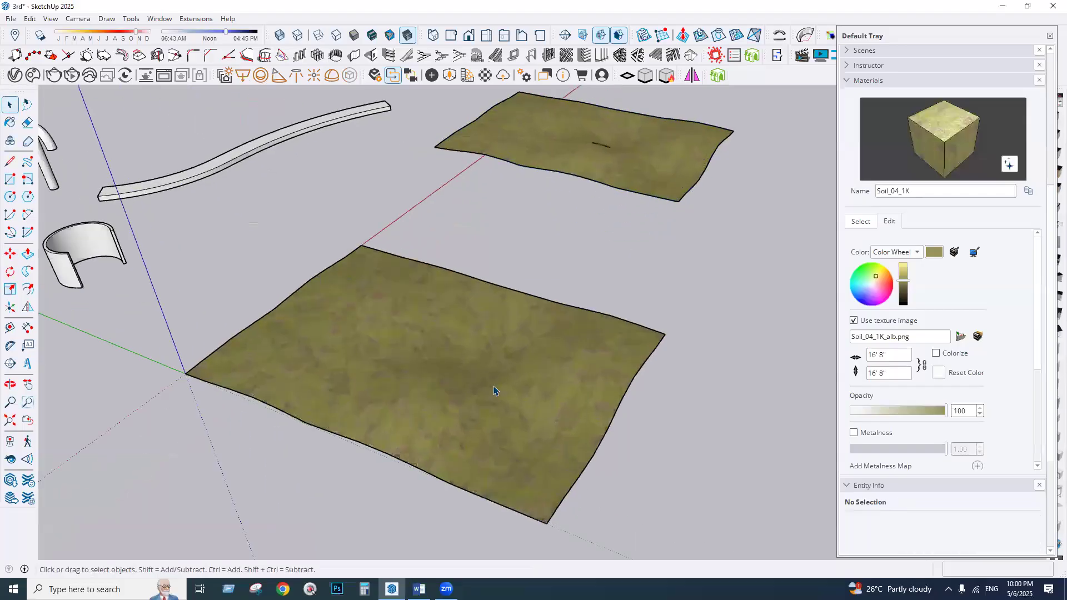
pyautogui.press('r')
pyautogui.click(185, 374)
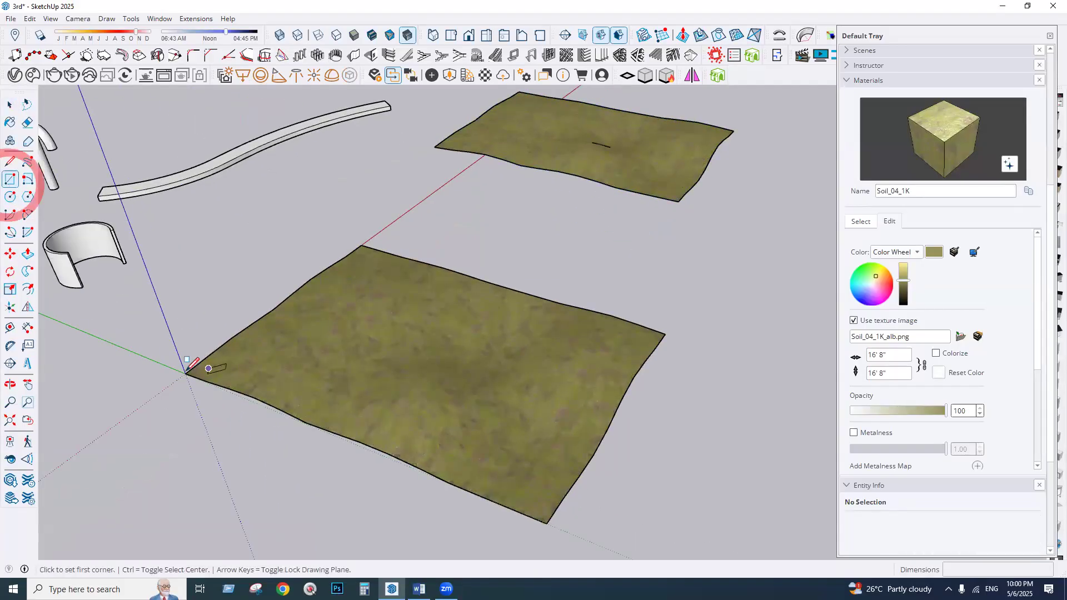
pyautogui.click(665, 333)
pyautogui.hotkey('ctrl', 'z')
pyautogui.moveTo(524, 409); pyautogui.dragTo(283, 312, button='middle')
pyautogui.scroll(3, 283, 312)
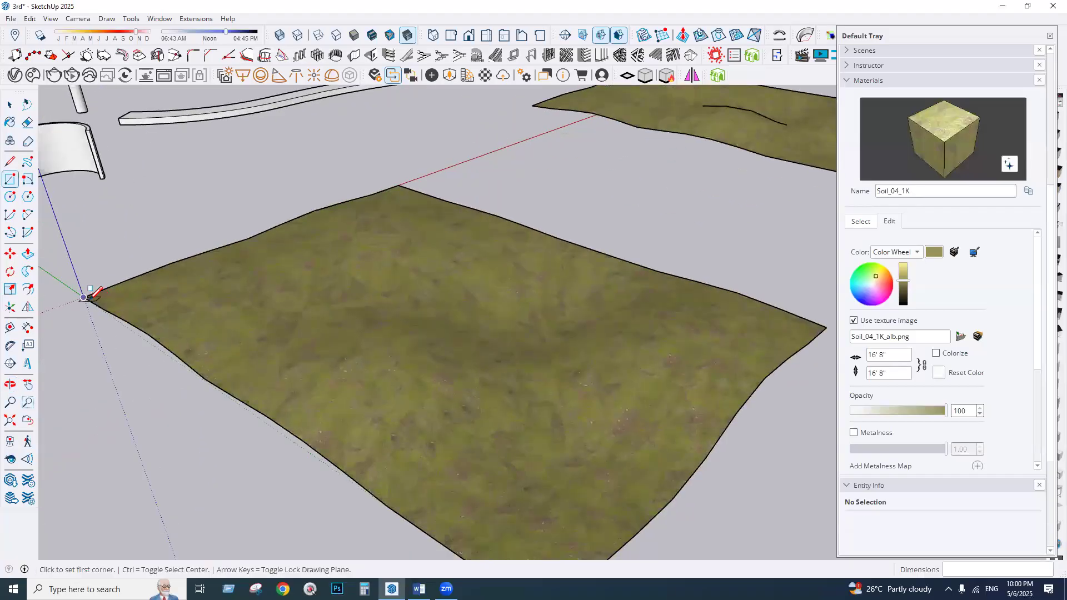
pyautogui.moveTo(516, 300)
pyautogui.mouseDown(button='middle')
pyautogui.moveTo(469, 326)
pyautogui.moveTo(477, 260)
pyautogui.moveTo(468, 286)
pyautogui.mouseUp(button='middle')
pyautogui.press('r')
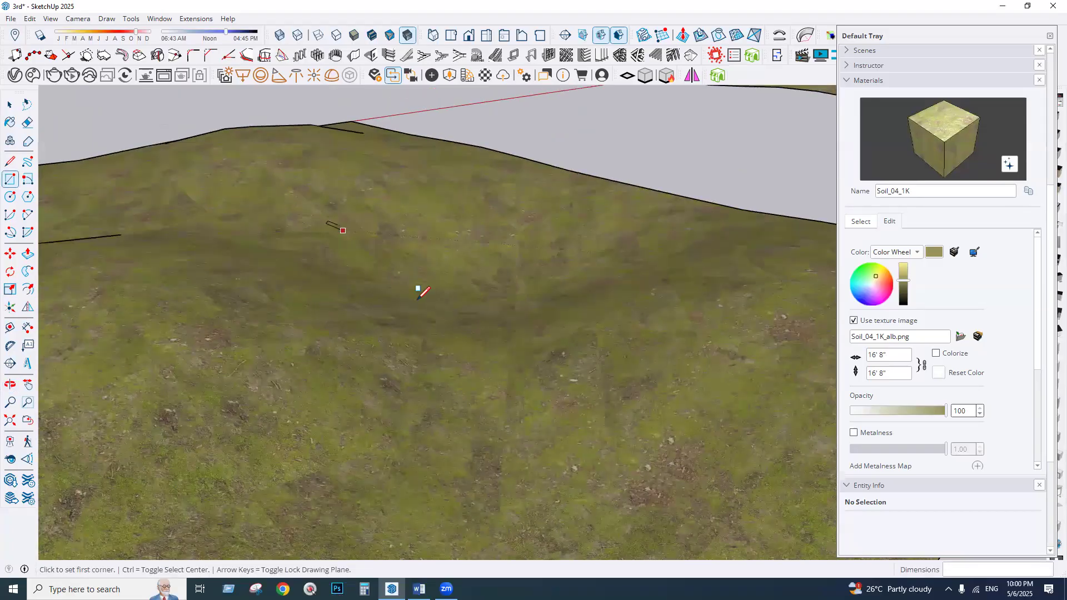
pyautogui.scroll(-5, 345, 254)
pyautogui.moveTo(401, 308); pyautogui.dragTo(537, 216, button='middle')
pyautogui.click(535, 215)
pyautogui.click(701, 268)
pyautogui.hotkey('ctrl', 'z')
# - Draw a rectangle on the ground beside the terrain and make its face and edges a group
pyautogui.click(549, 228)
pyautogui.click(769, 275)
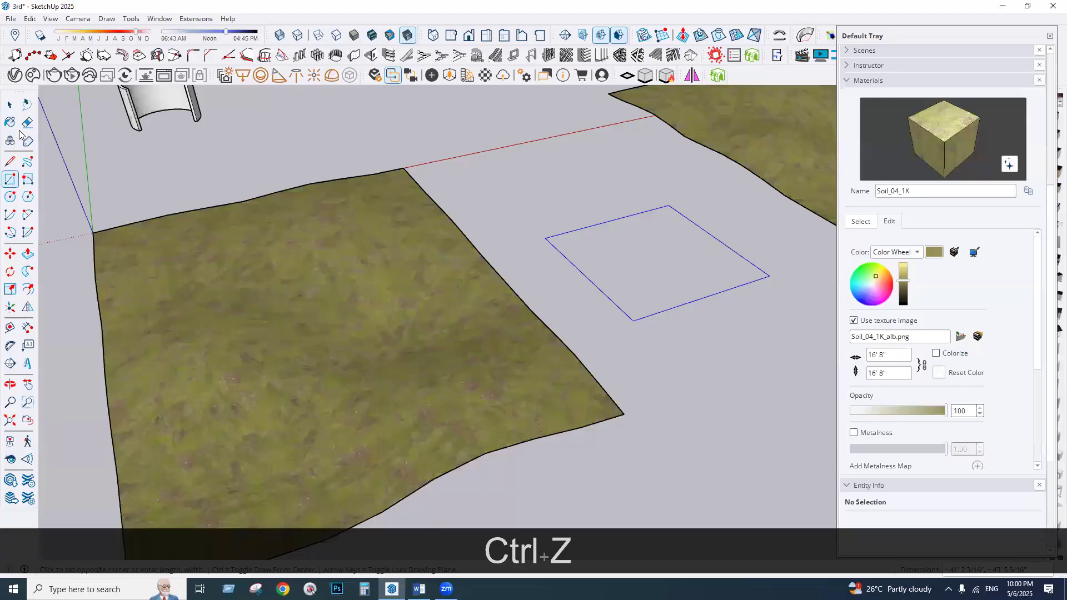
pyautogui.click(9, 105)
pyautogui.doubleClick(655, 243)
pyautogui.rightClick(613, 233)
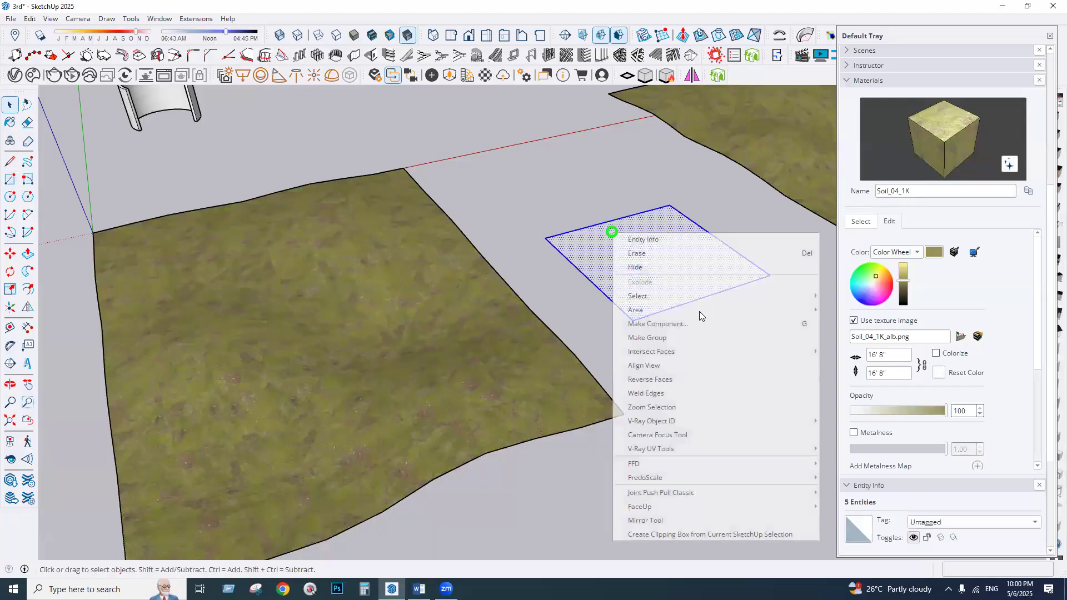
pyautogui.click(679, 339)
# - Move the rectangle group into the hollow of the terrain so the ground surrounds it as a pond surface
pyautogui.press('m')
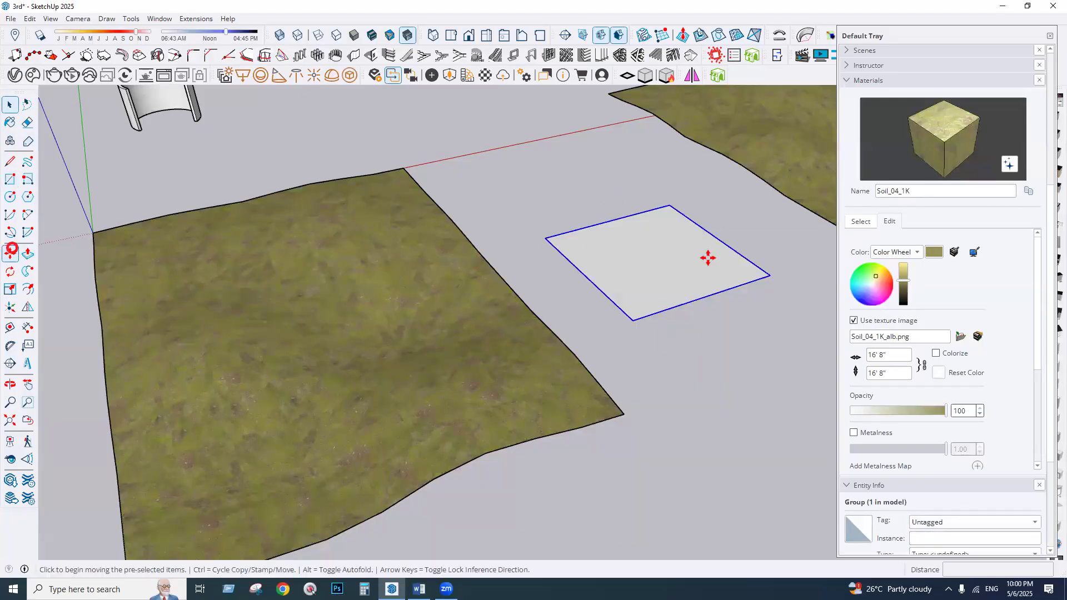
pyautogui.click(704, 261)
pyautogui.click(452, 322)
pyautogui.moveTo(541, 297); pyautogui.dragTo(559, 425, button='middle')
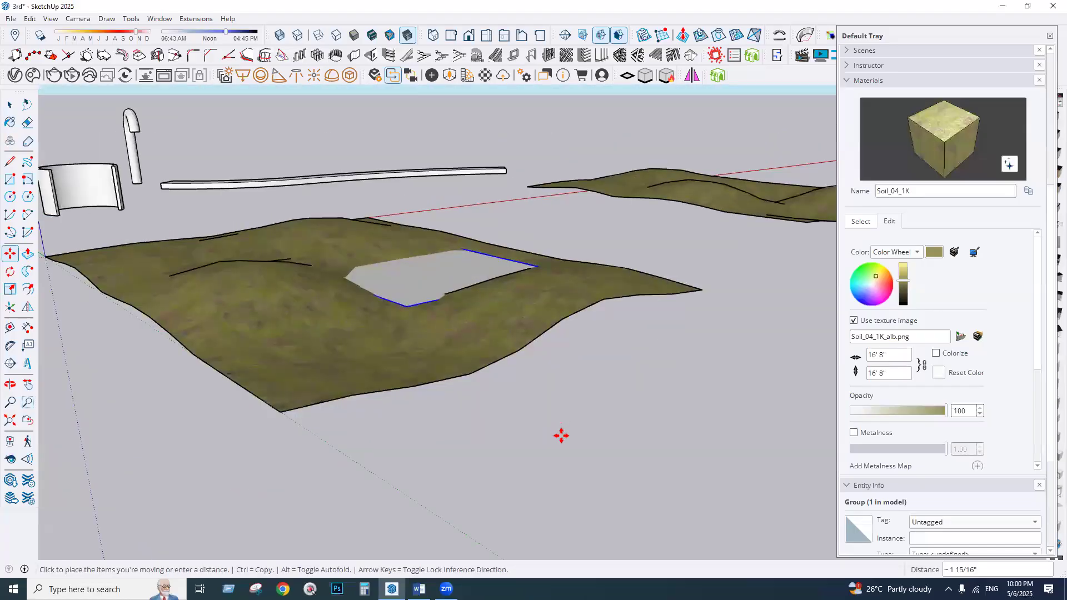
pyautogui.moveTo(410, 321); pyautogui.dragTo(444, 511, button='middle')
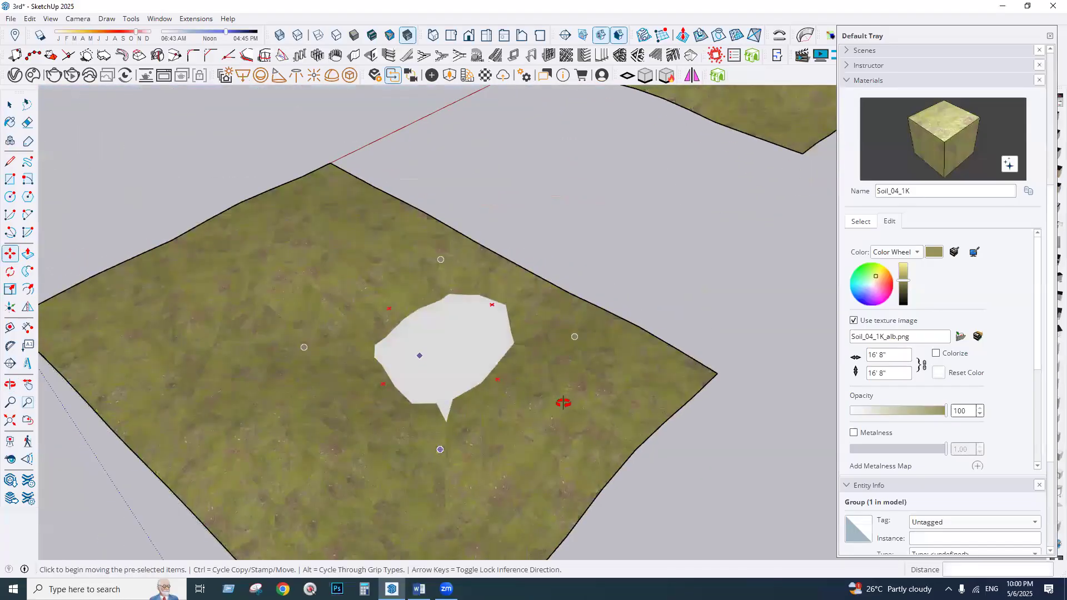
pyautogui.scroll(3, 427, 333)
pyautogui.scroll(3, 491, 333)
pyautogui.moveTo(533, 345); pyautogui.dragTo(562, 405, button='middle')
# - Paint the face inside the rectangle group with D04_Dandelion_Burst from the Solid Colors materials and close the group
pyautogui.press('space')
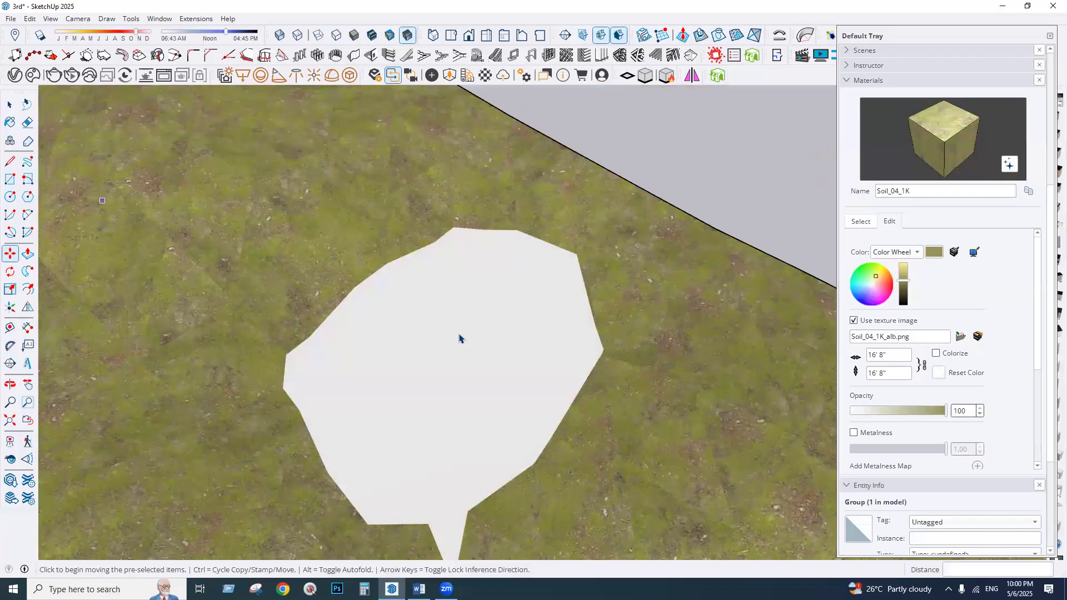
pyautogui.doubleClick(459, 337)
pyautogui.doubleClick(459, 338)
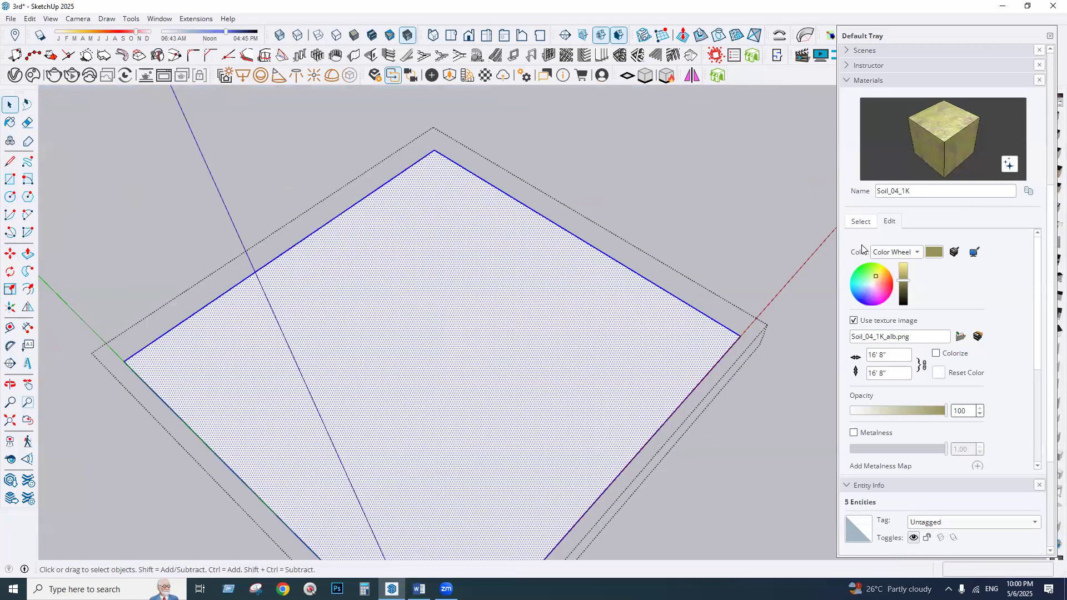
pyautogui.click(860, 221)
pyautogui.click(905, 236)
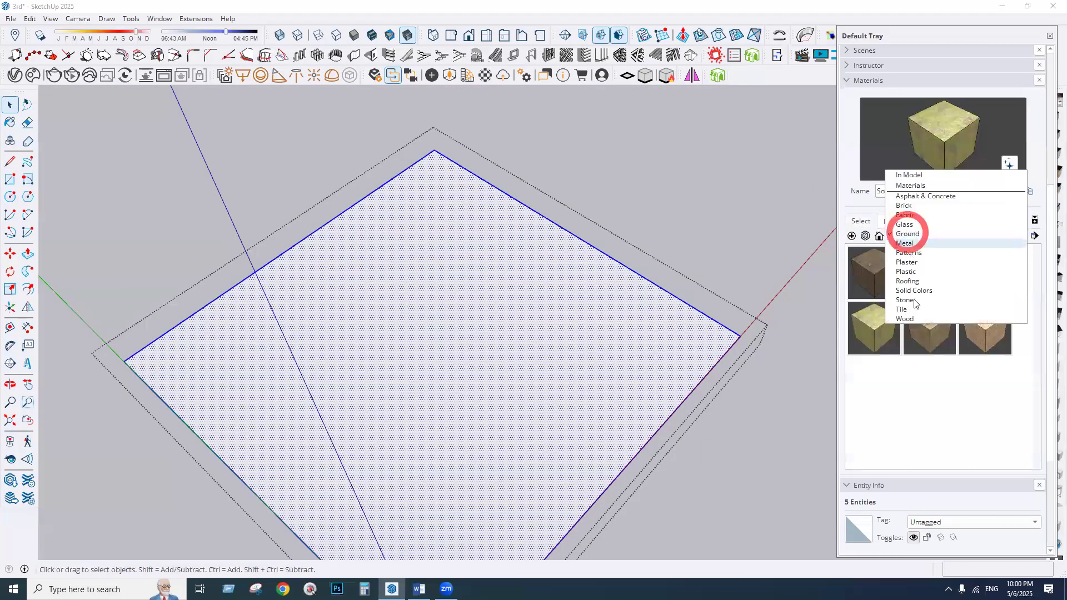
pyautogui.click(917, 281)
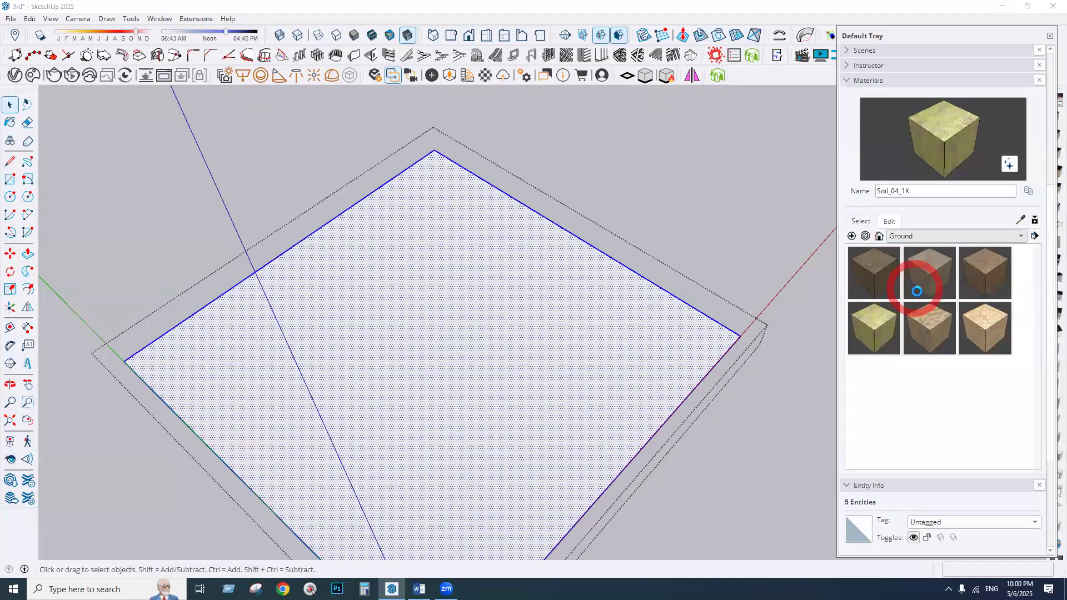
pyautogui.scroll(-4, 939, 384)
pyautogui.scroll(-1, 927, 387)
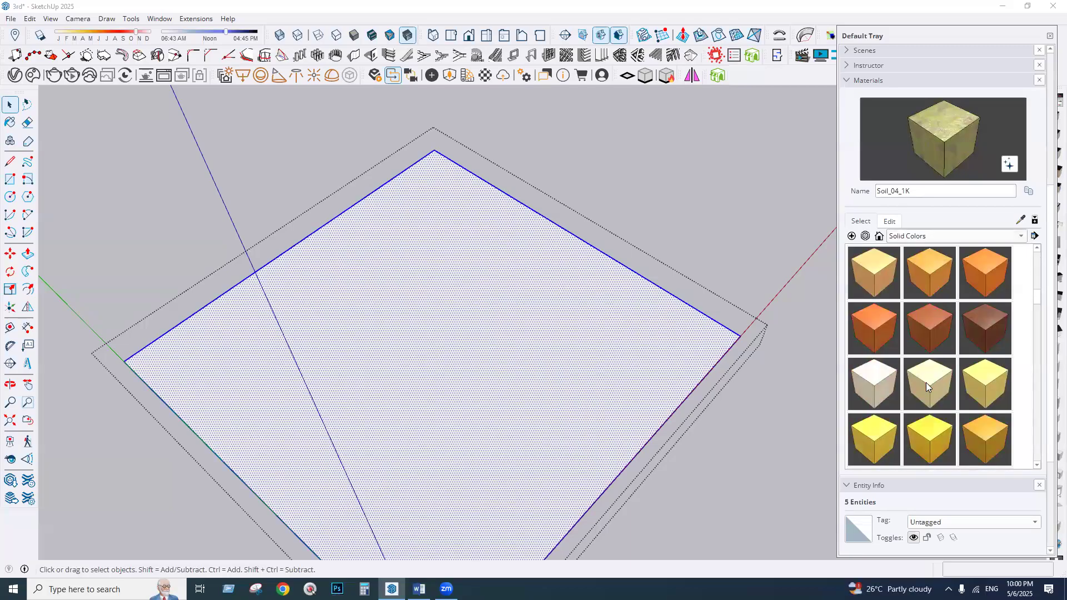
pyautogui.click(875, 431)
pyautogui.click(624, 340)
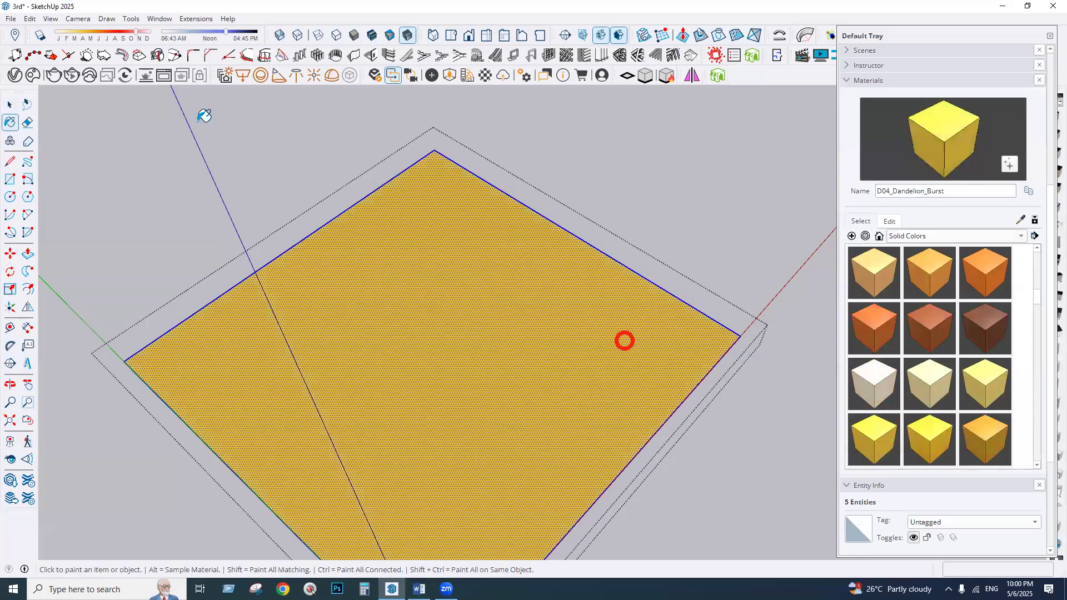
pyautogui.click(11, 106)
pyautogui.press('Escape')
pyautogui.moveTo(460, 222); pyautogui.dragTo(427, 254, button='middle')
pyautogui.moveTo(340, 232); pyautogui.dragTo(512, 335, button='middle')
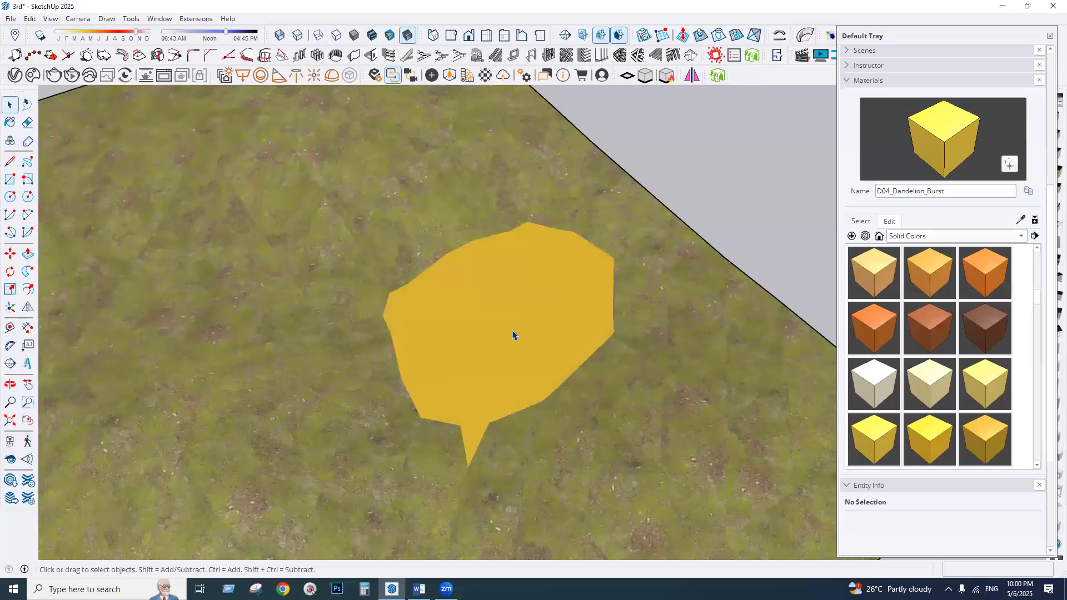
# - Save the model and search 3D Warehouse for "water"
pyautogui.hotkey('ctrl', 's')
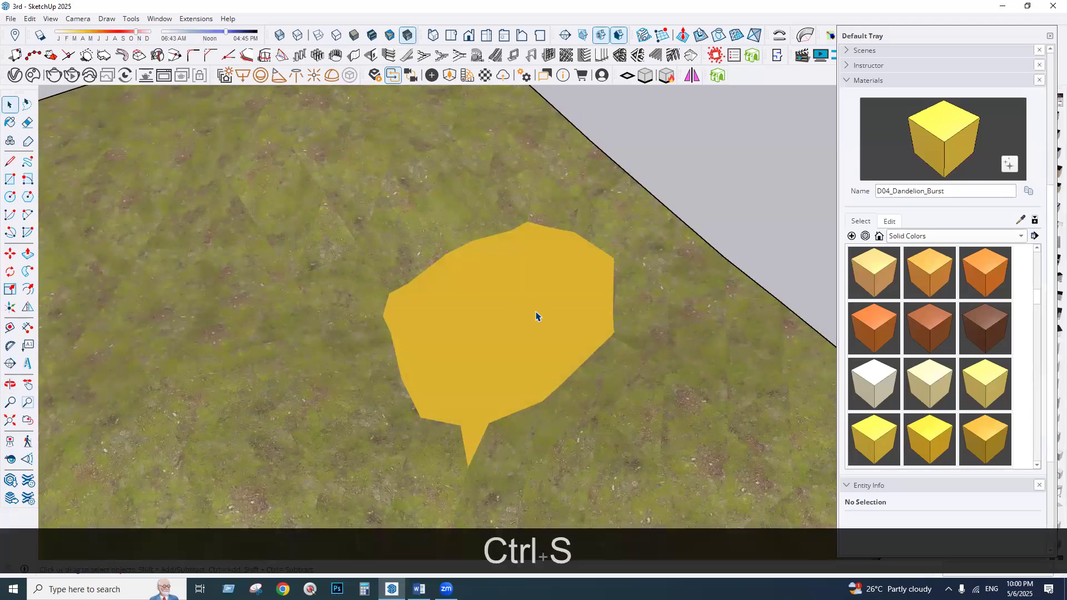
pyautogui.click(867, 237)
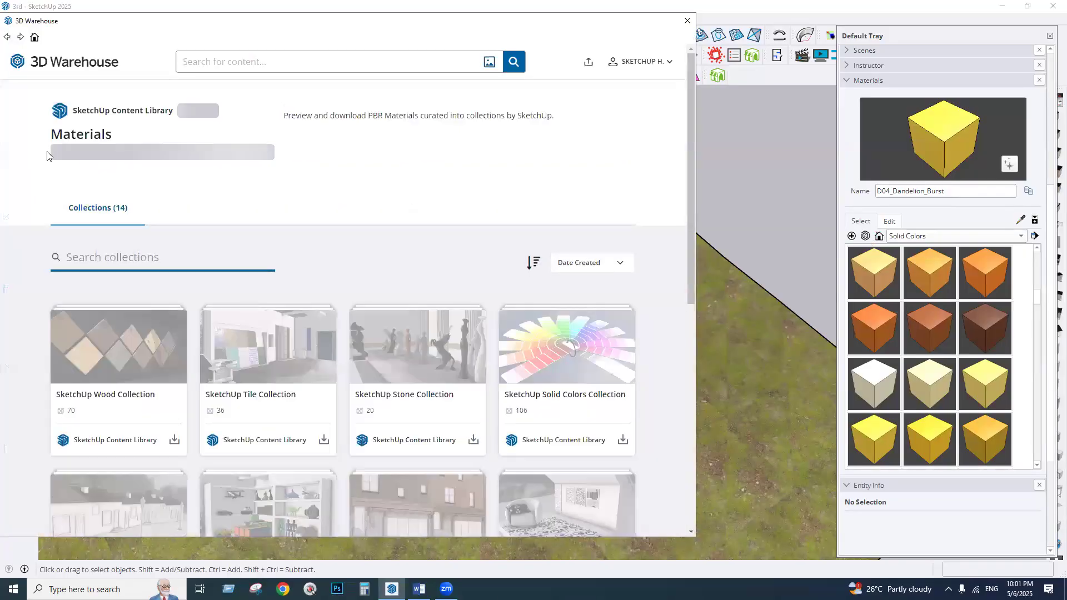
pyautogui.click(248, 62)
pyautogui.write('w')
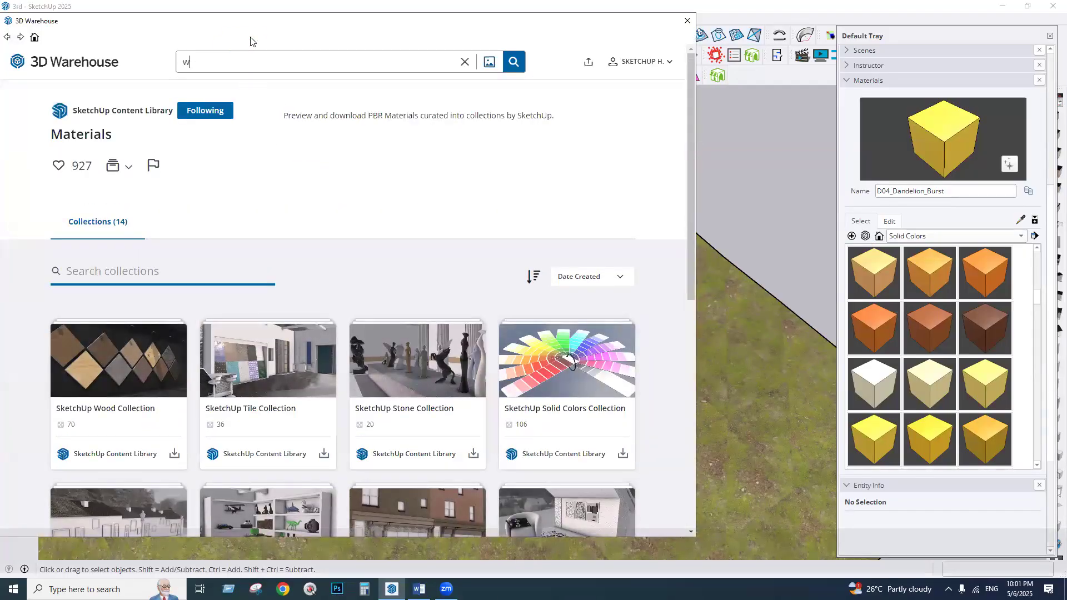
pyautogui.write('ater')
pyautogui.press('Return')
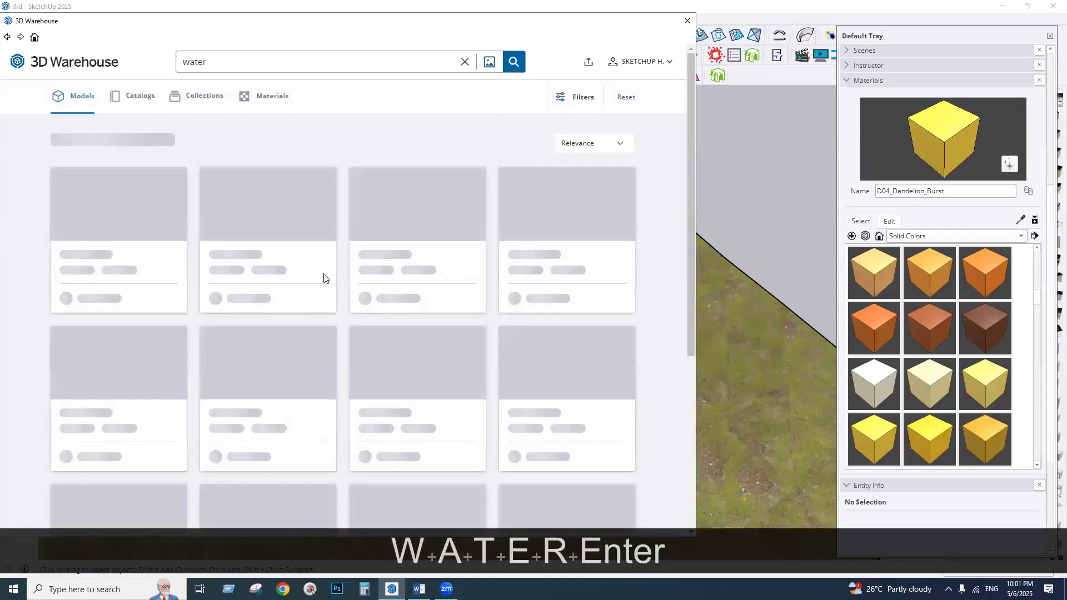
# - Find the rectangular water pool with lily pads among the search results and load it directly into the model
pyautogui.scroll(-2, 337, 270)
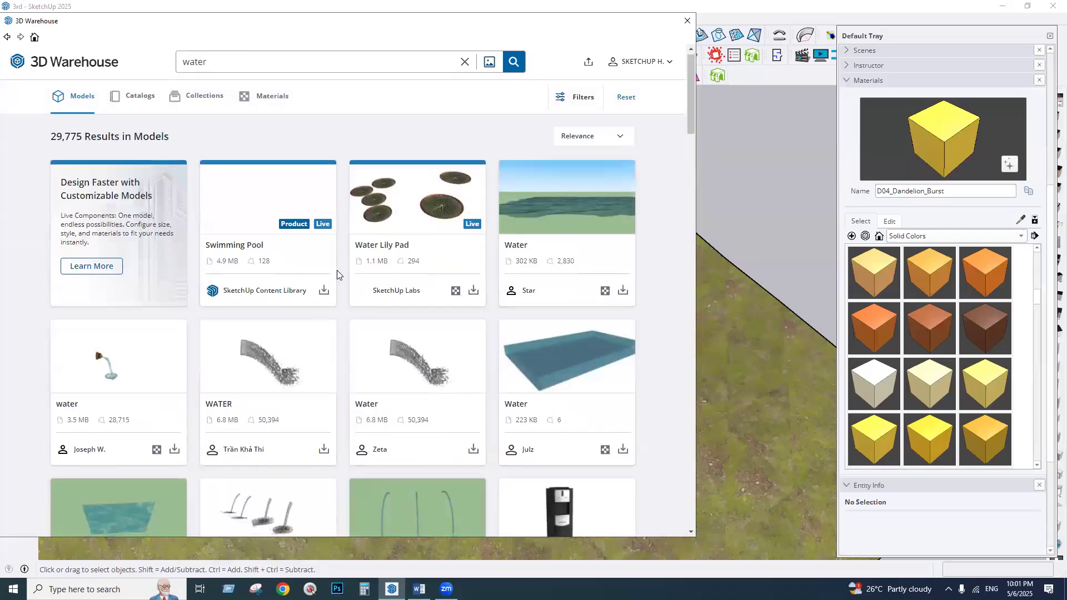
pyautogui.scroll(-8, 337, 271)
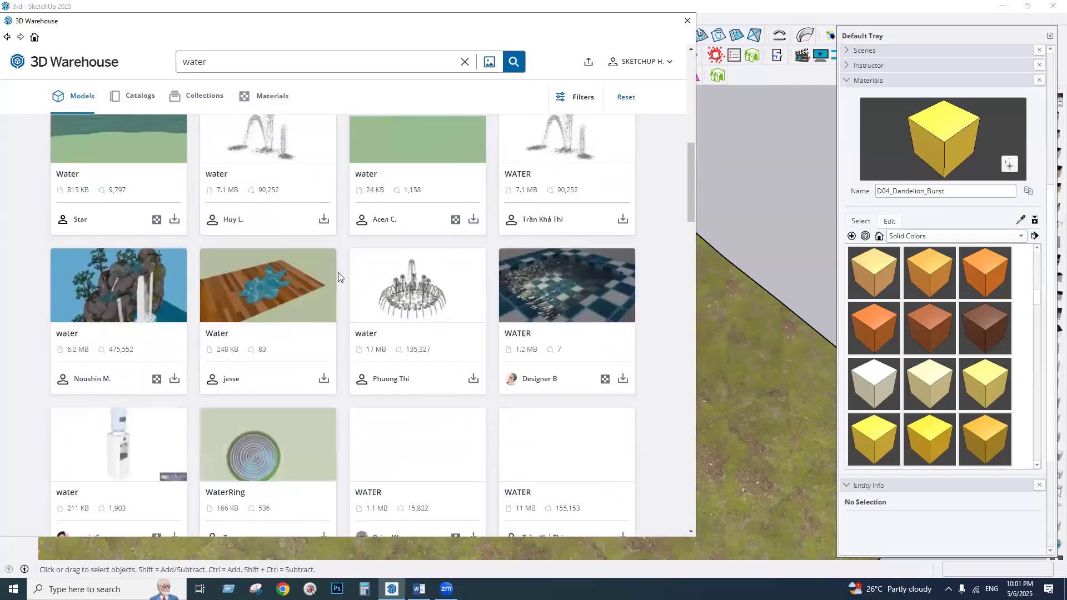
pyautogui.scroll(-2, 338, 273)
pyautogui.scroll(6, 337, 273)
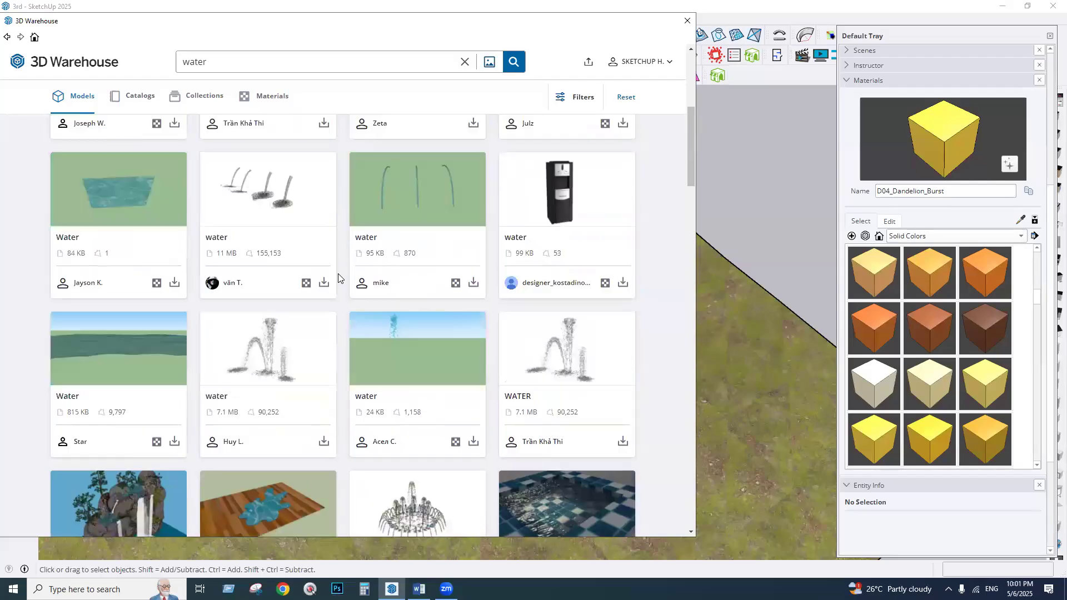
pyautogui.scroll(-5, 337, 273)
pyautogui.scroll(-2, 337, 274)
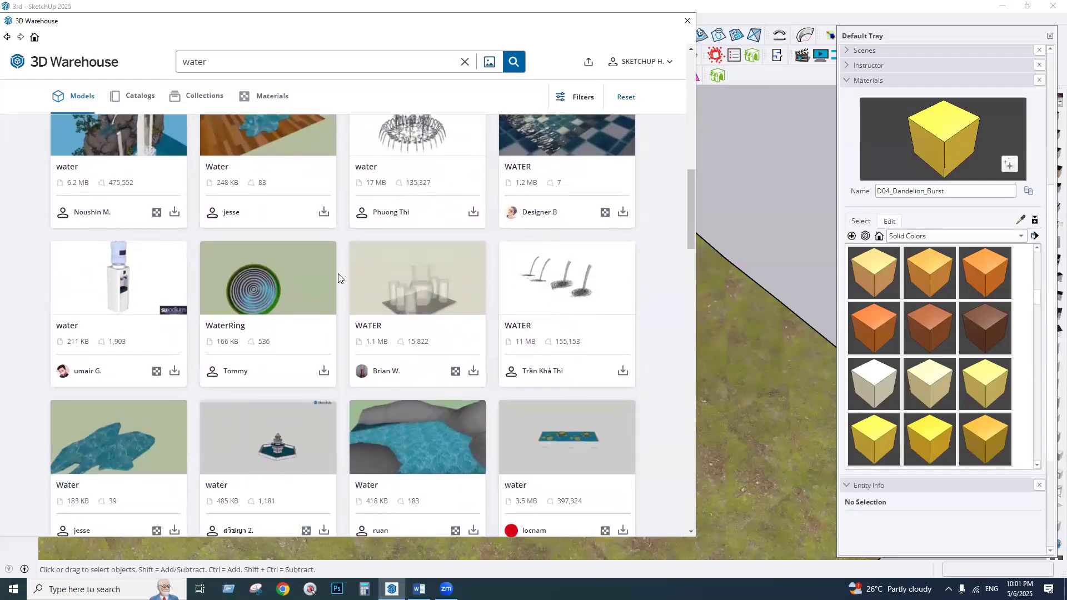
pyautogui.click(614, 459)
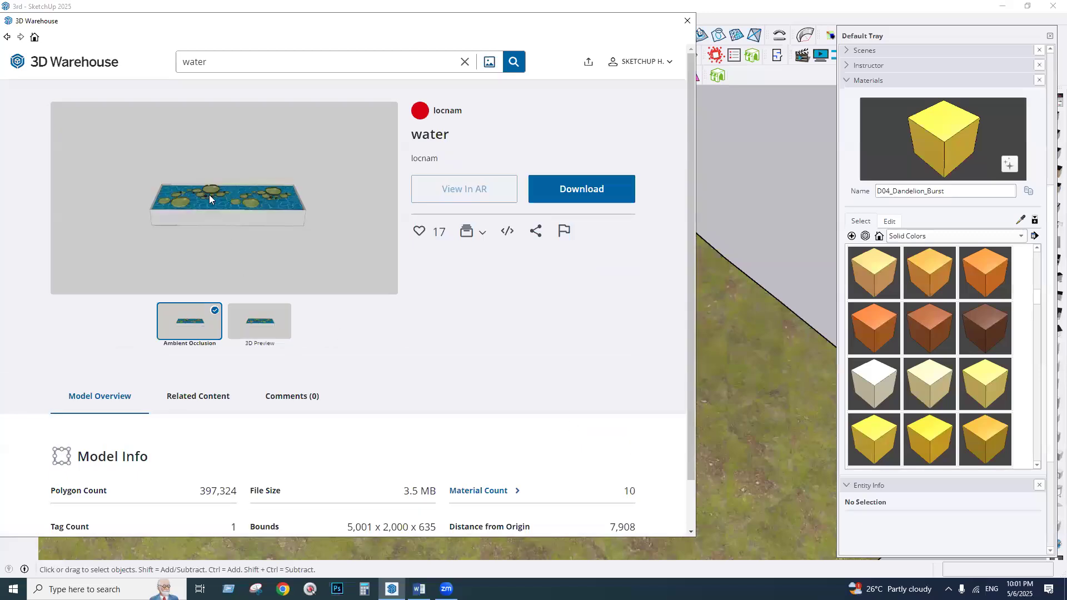
pyautogui.click(571, 194)
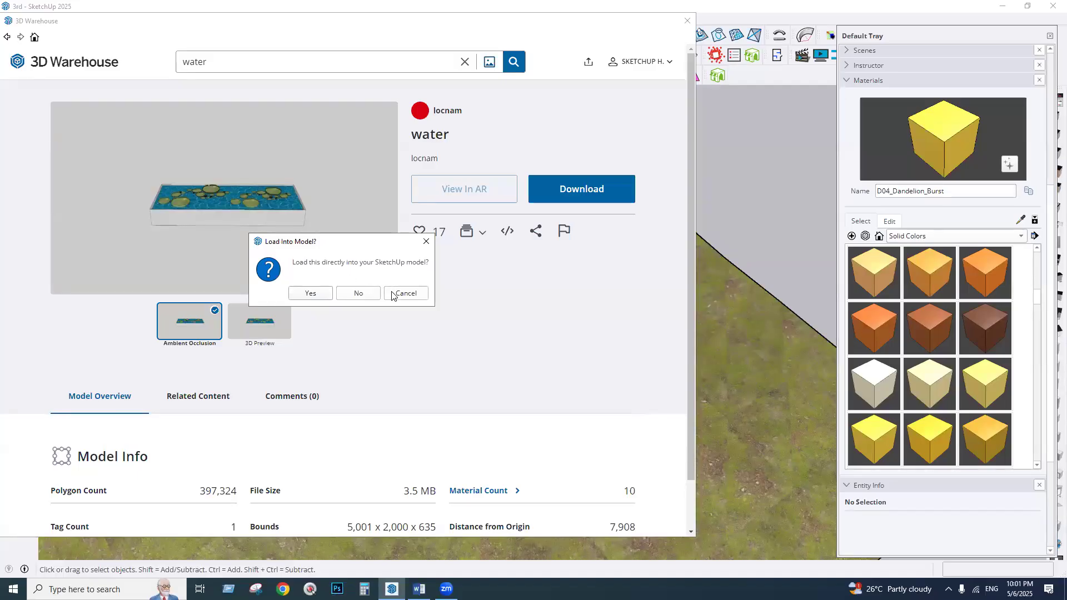
pyautogui.click(309, 294)
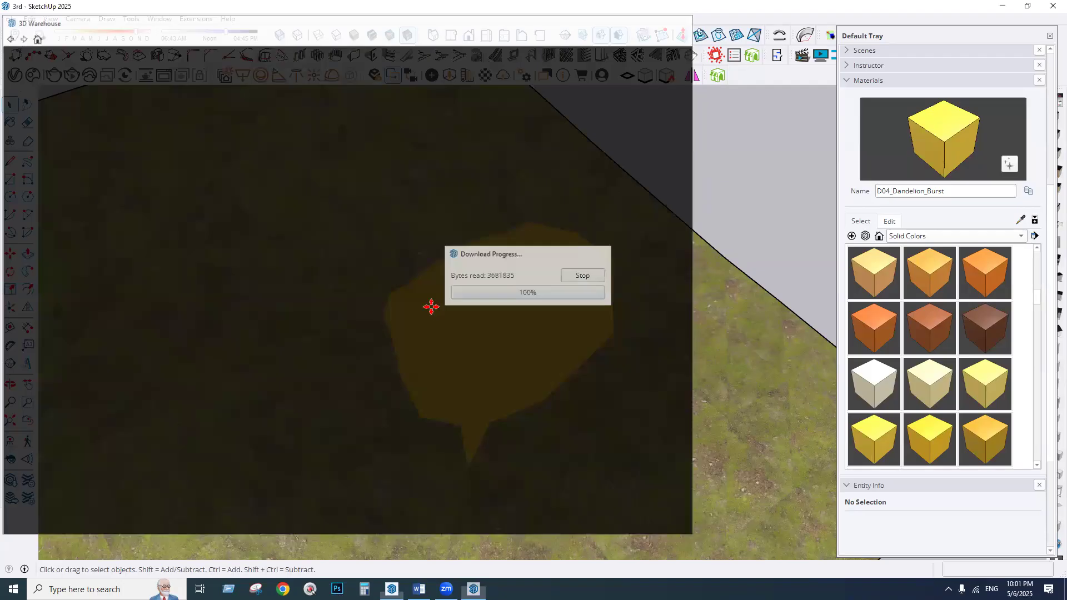
# - Place the downloaded lily pad pool component on the empty ground beside the terrain
pyautogui.scroll(-3, 714, 289)
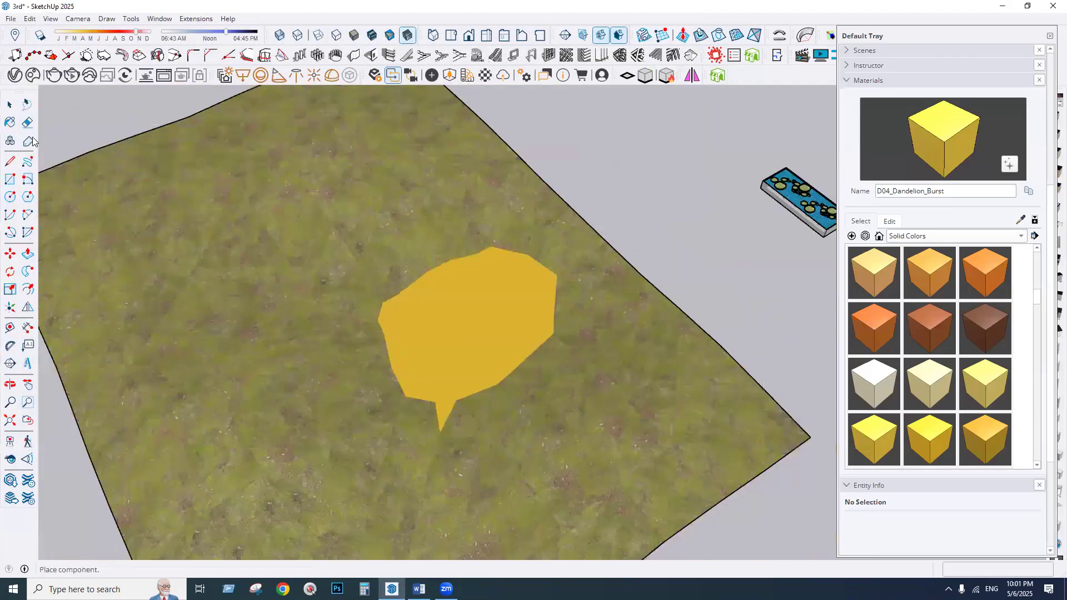
pyautogui.click(688, 282)
pyautogui.click(567, 122)
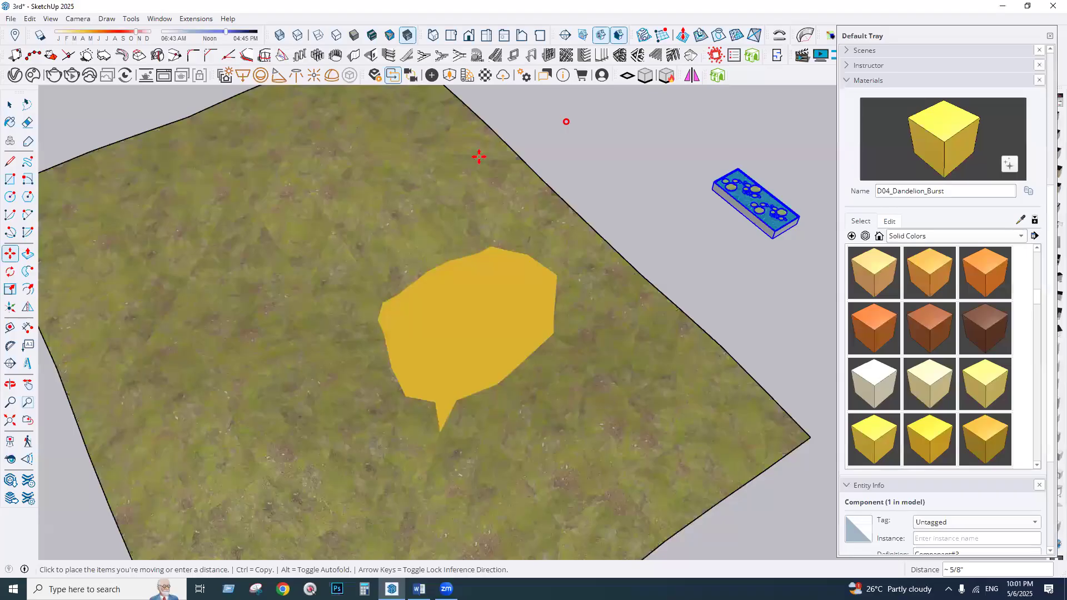
pyautogui.scroll(3, 791, 223)
pyautogui.click(9, 106)
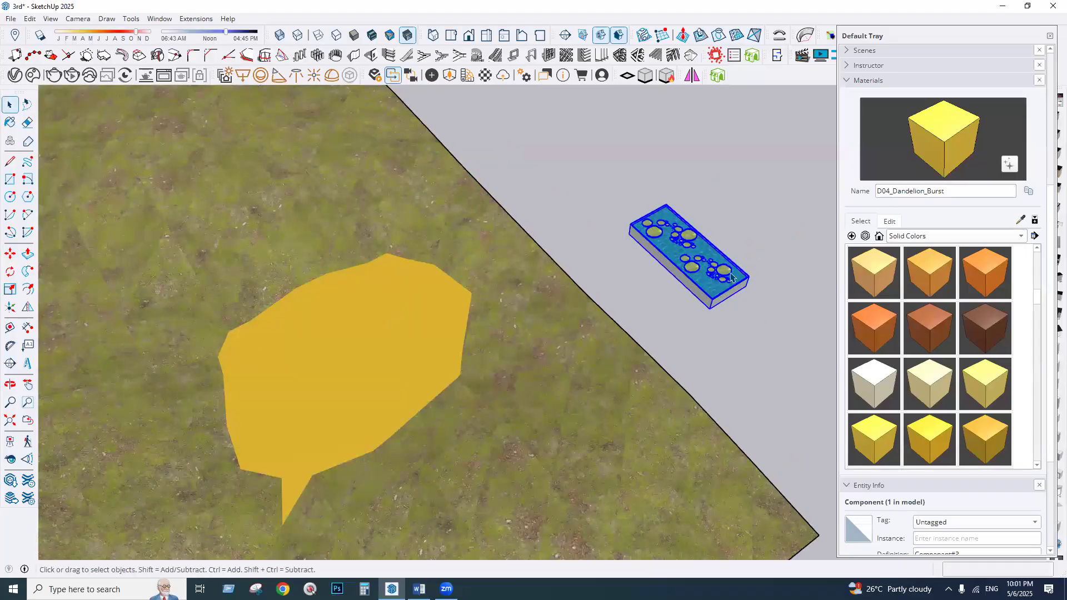
pyautogui.click(569, 183)
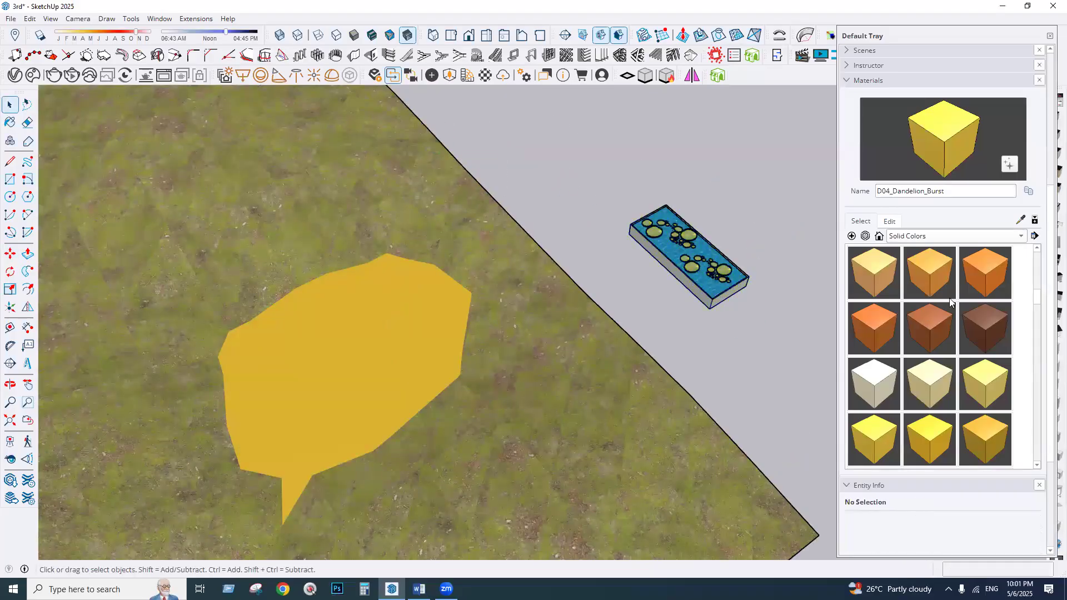
# - Sample the Water Dark Blue material from the lily pad pool and apply it to the pond surface inside its group
pyautogui.click(1021, 223)
pyautogui.click(715, 279)
pyautogui.click(14, 105)
pyautogui.doubleClick(388, 368)
pyautogui.doubleClick(387, 367)
pyautogui.click(352, 302)
pyautogui.click(11, 105)
pyautogui.press('Escape')
pyautogui.press('Escape')
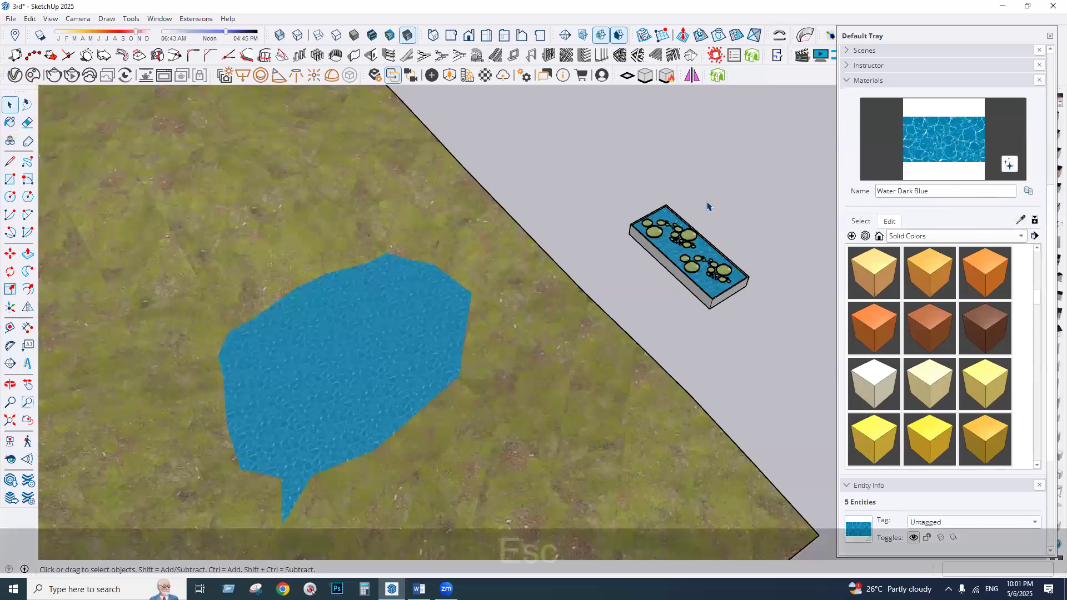
# - Open the lily pad pool component and delete the water surface inside its nested group
pyautogui.click(689, 261)
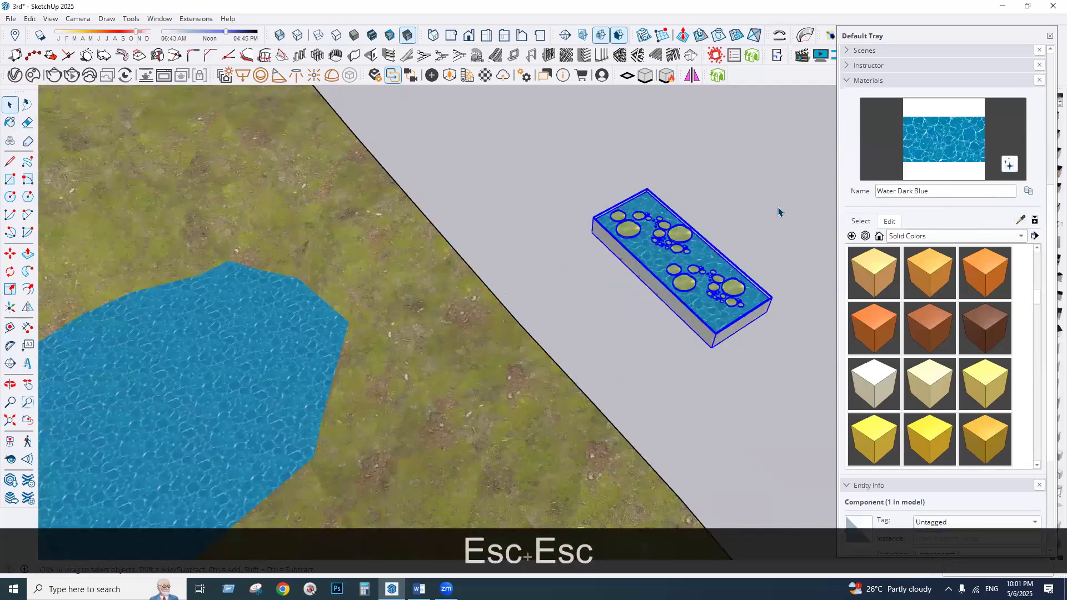
pyautogui.scroll(6, 728, 303)
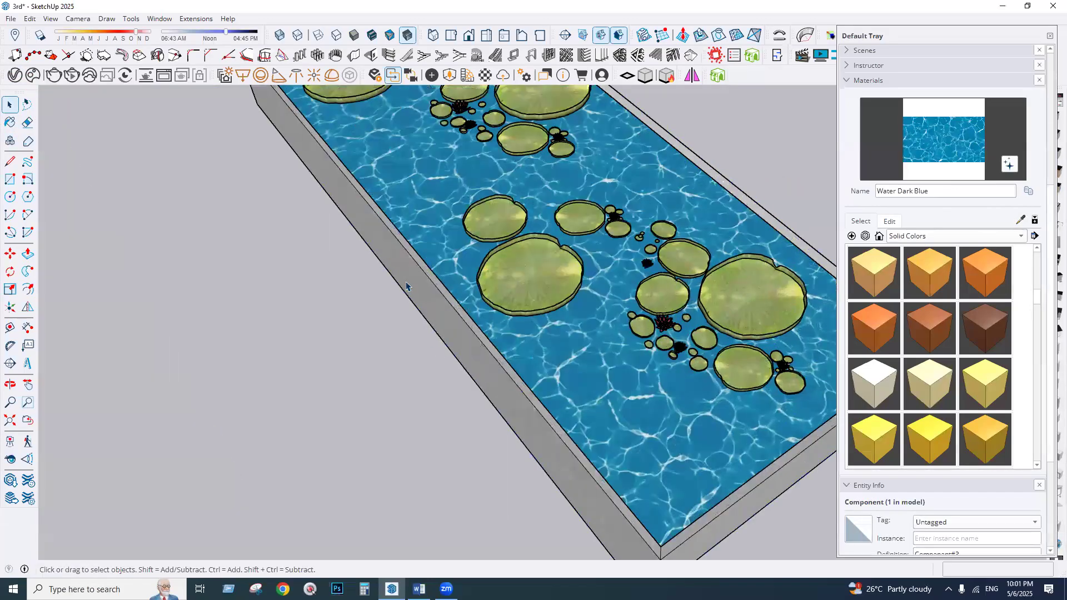
pyautogui.click(406, 286)
pyautogui.scroll(-6, 397, 283)
pyautogui.doubleClick(503, 380)
pyautogui.doubleClick(501, 404)
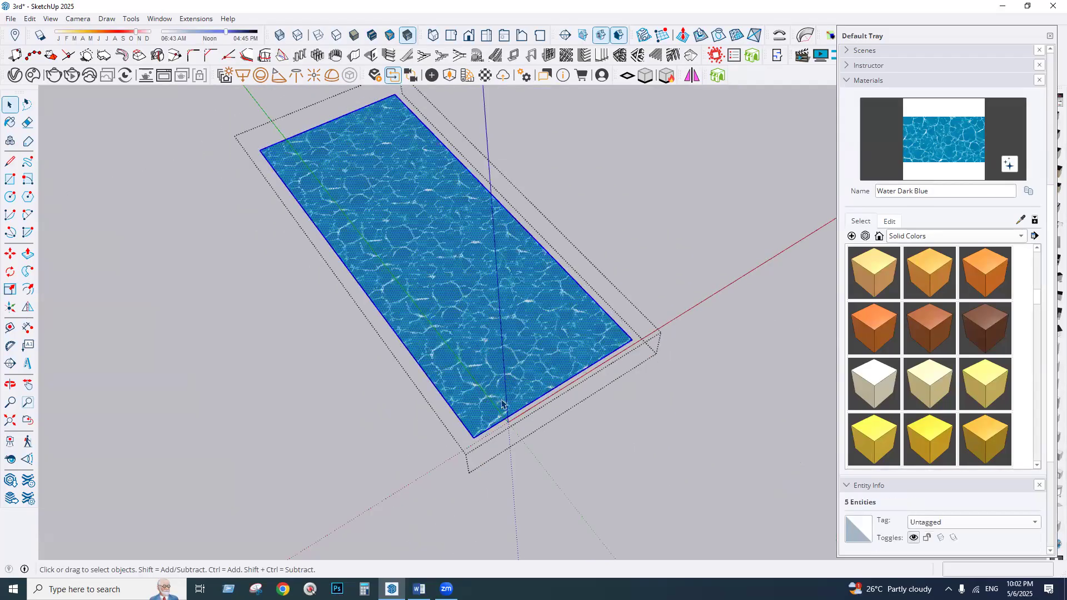
pyautogui.press('Escape')
pyautogui.click(499, 399)
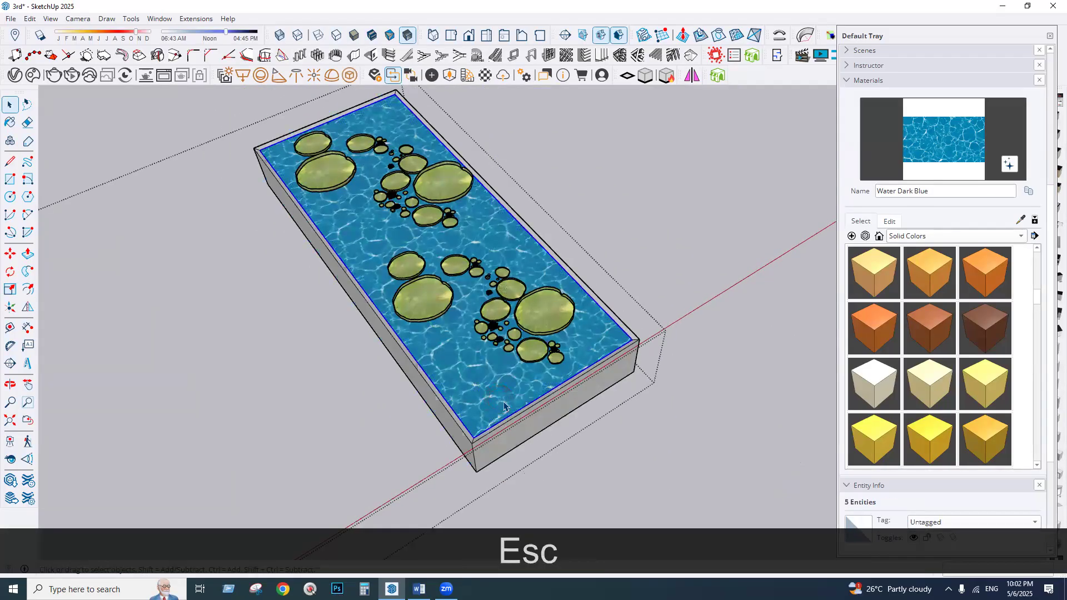
pyautogui.doubleClick(499, 399)
pyautogui.press('Delete')
# - Delete the remaining basin parts of the pool component, keeping the lily pads
pyautogui.press('Escape')
pyautogui.click(518, 398)
pyautogui.press('Delete')
pyautogui.scroll(-1, 502, 409)
pyautogui.press('Delete')
# - Delete the small leftover fixtures along the lily pads and close the component
pyautogui.scroll(3, 347, 258)
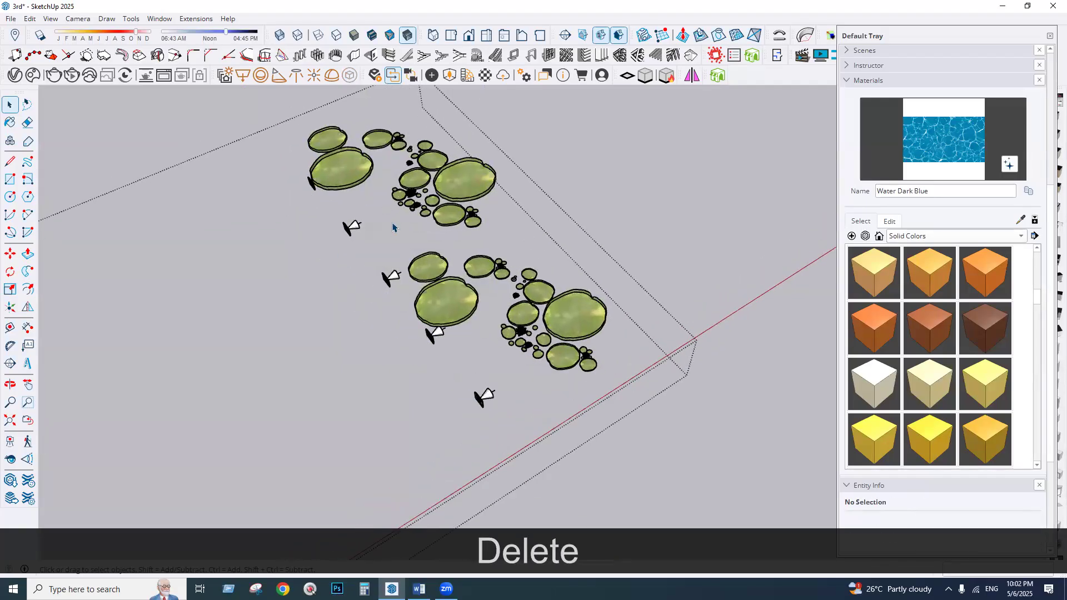
pyautogui.moveTo(386, 214); pyautogui.dragTo(300, 245)
pyautogui.press('Delete')
pyautogui.scroll(4, 369, 267)
pyautogui.moveTo(381, 291); pyautogui.dragTo(566, 494)
pyautogui.press('Delete')
pyautogui.scroll(-2, 497, 411)
pyautogui.click(467, 375)
pyautogui.press('Delete')
pyautogui.click(527, 452)
pyautogui.press('Delete')
pyautogui.scroll(-4, 500, 302)
pyautogui.press('Escape')
pyautogui.press('Escape')
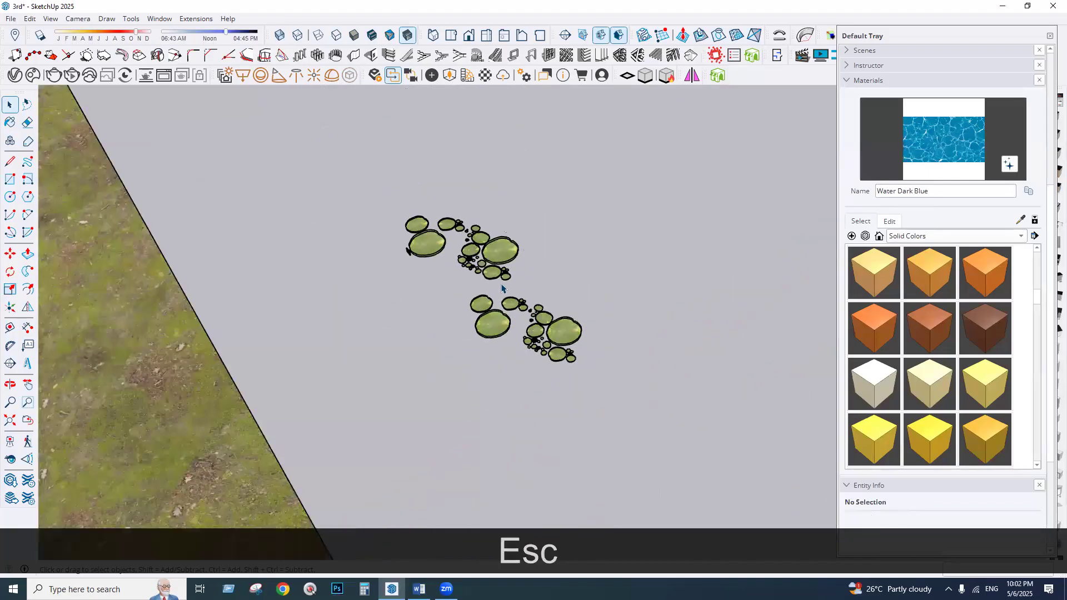
pyautogui.click(493, 276)
pyautogui.scroll(-5, 614, 282)
pyautogui.press('q')
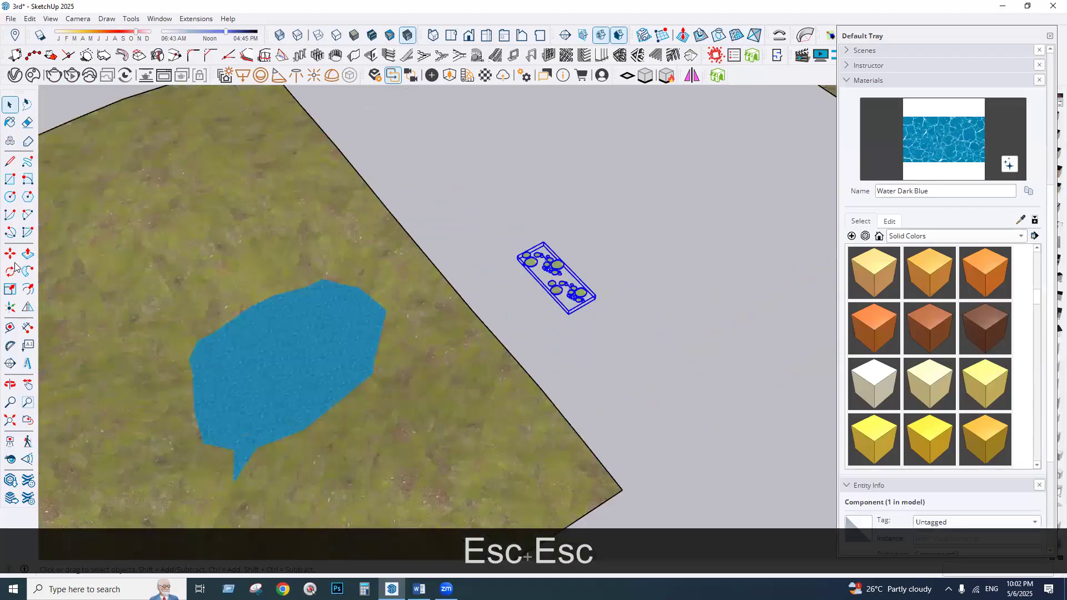
pyautogui.press('m')
pyautogui.click(545, 282)
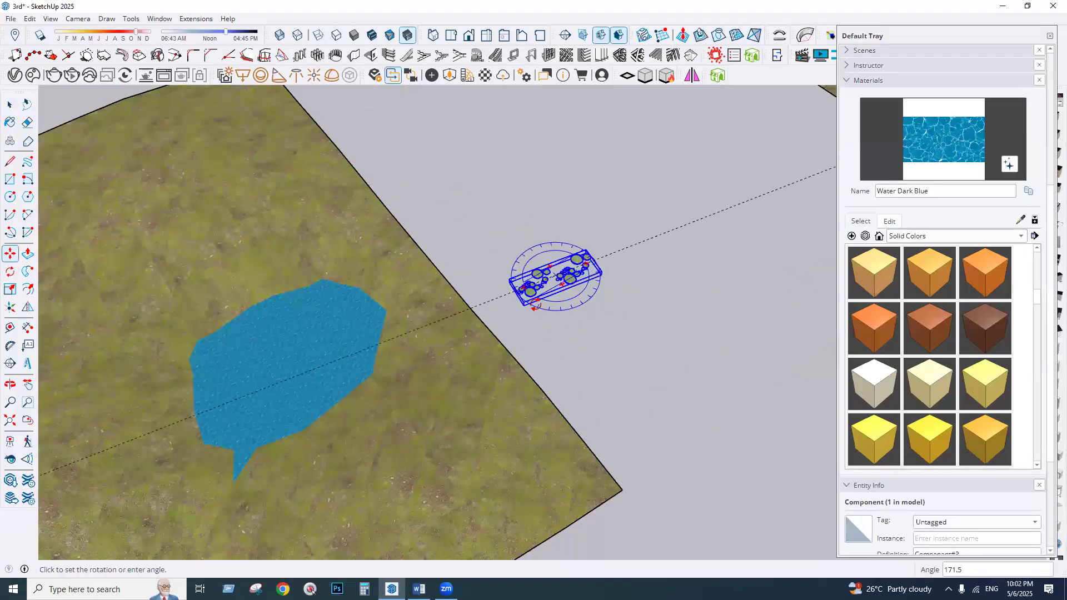
pyautogui.press('Escape')
pyautogui.press('Escape')
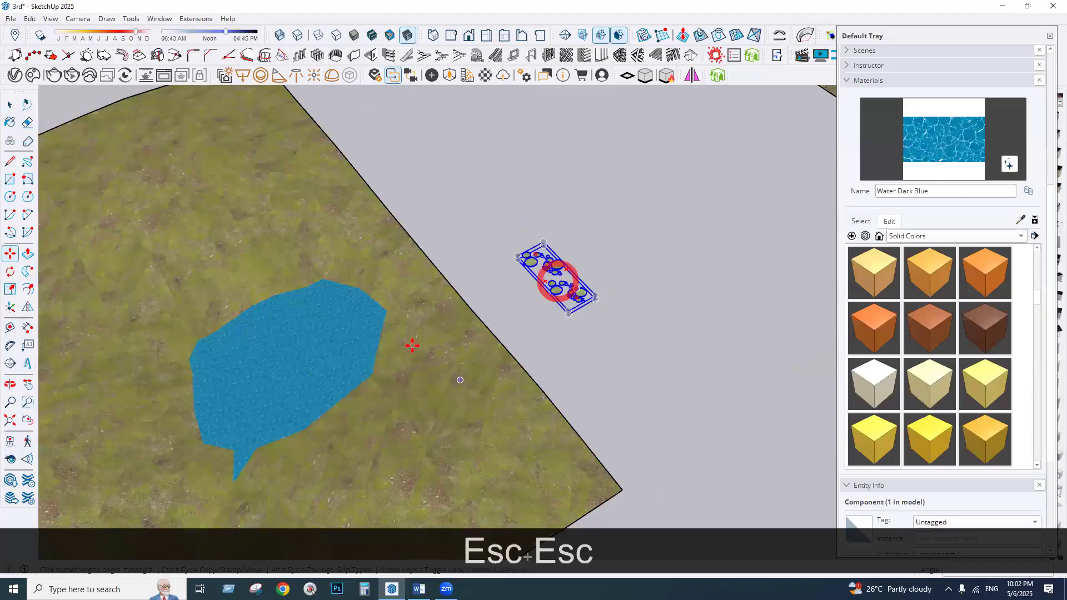
pyautogui.press('Escape')
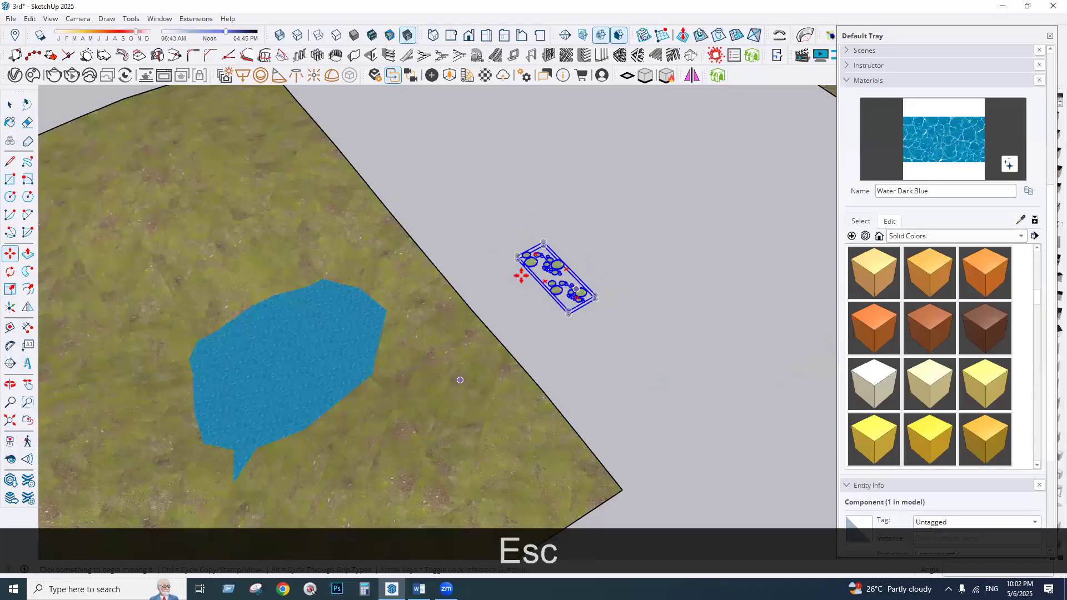
pyautogui.click(10, 108)
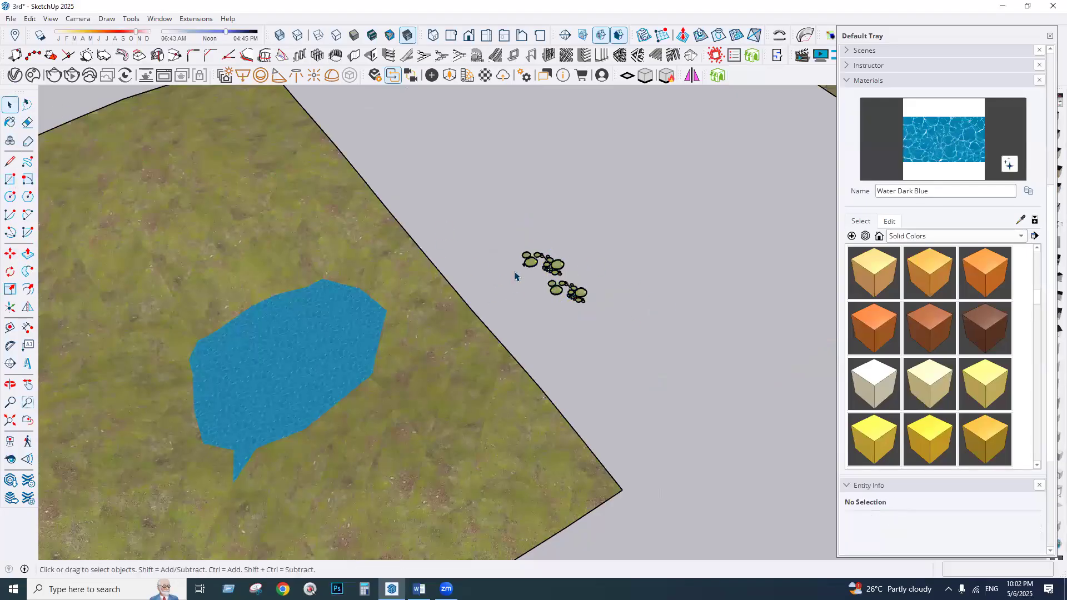
# - Move the lily pad component from beside the terrain onto the pond
pyautogui.click(566, 288)
pyautogui.press('m')
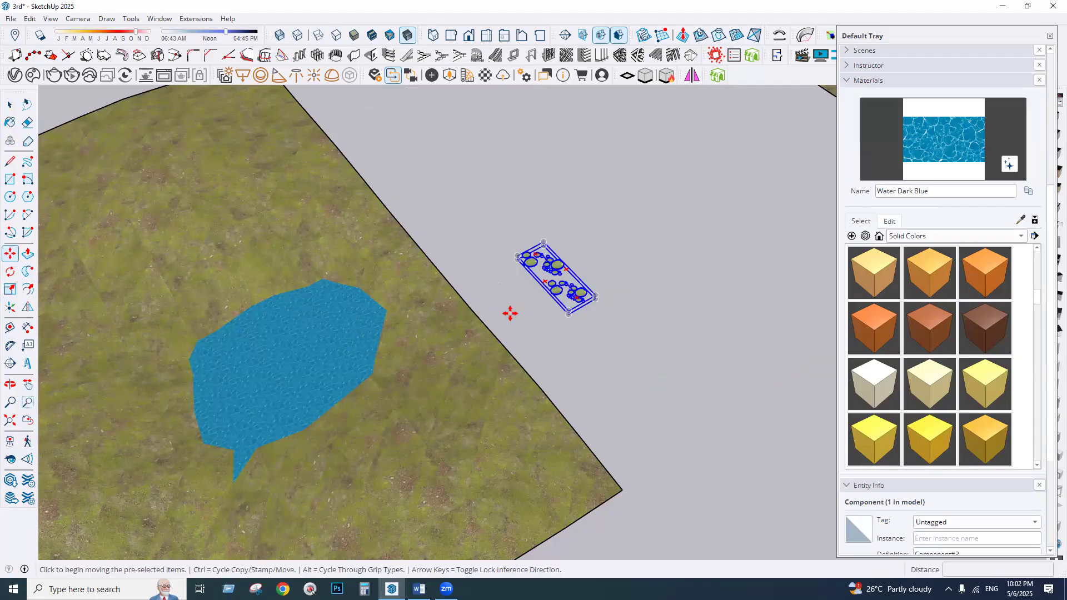
pyautogui.scroll(-1, 510, 313)
pyautogui.moveTo(510, 313); pyautogui.dragTo(476, 302, button='middle')
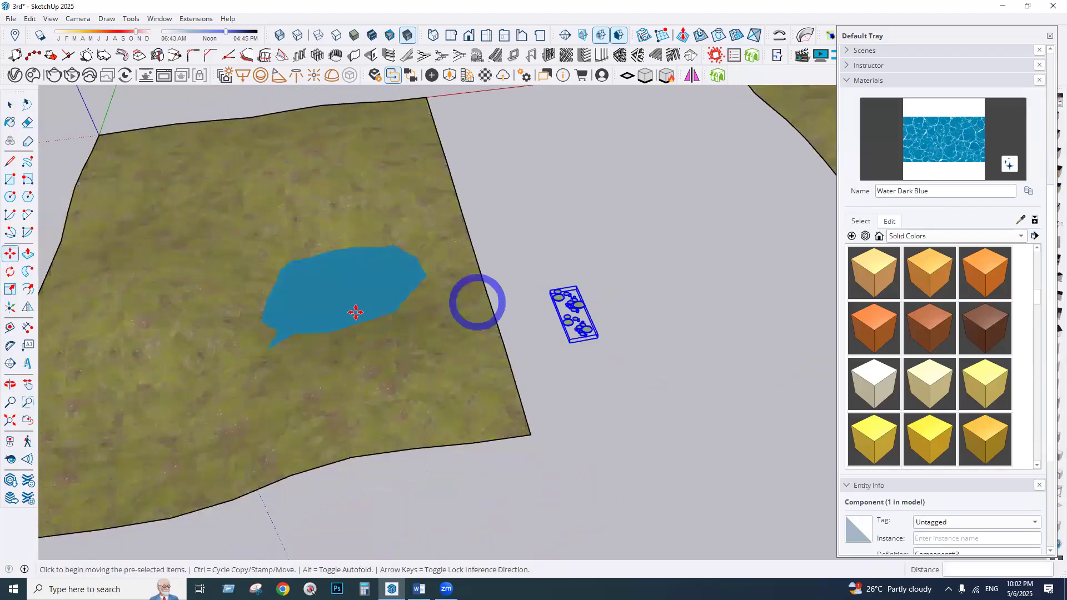
pyautogui.click(567, 339)
pyautogui.click(336, 311)
pyautogui.moveTo(388, 381); pyautogui.dragTo(503, 438, button='middle')
pyautogui.click(484, 446)
pyautogui.press('Escape')
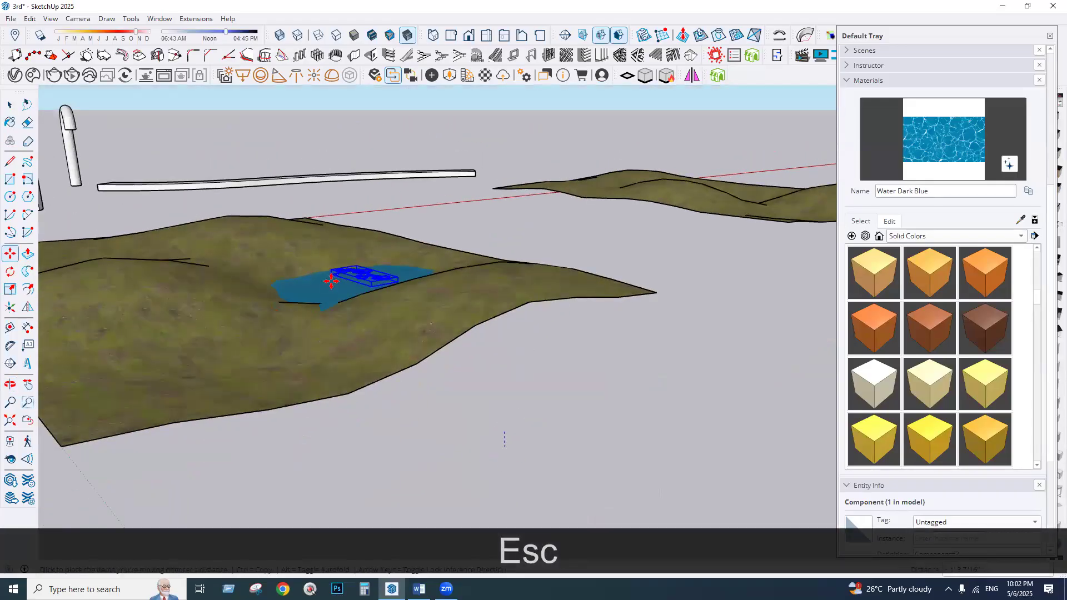
# - Lower the lily pad component down to the pond's water surface
pyautogui.scroll(5, 439, 334)
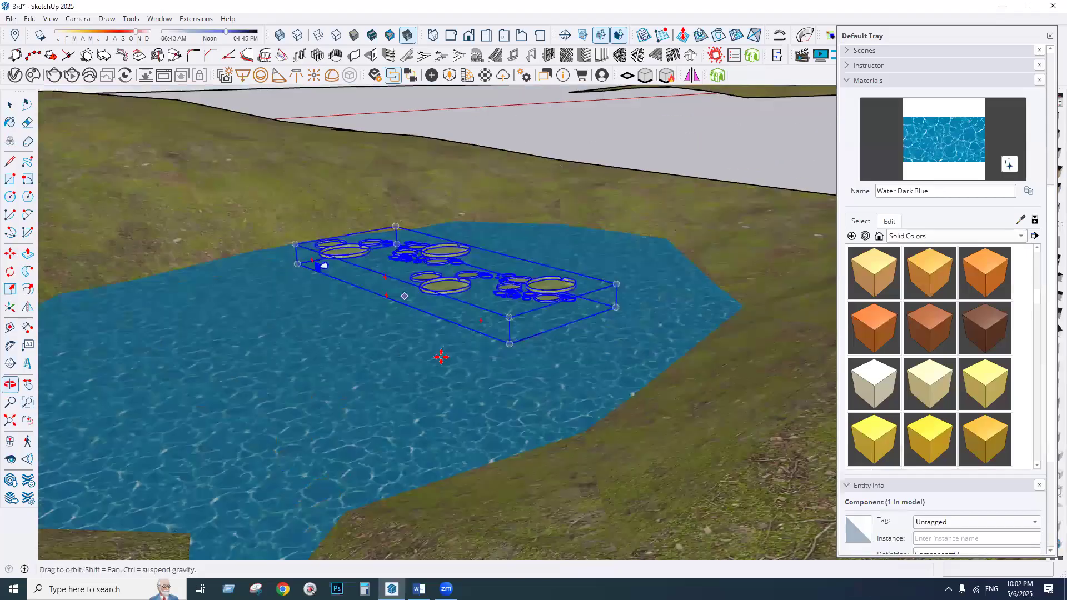
pyautogui.moveTo(441, 357); pyautogui.dragTo(438, 358, button='middle')
pyautogui.click(450, 327)
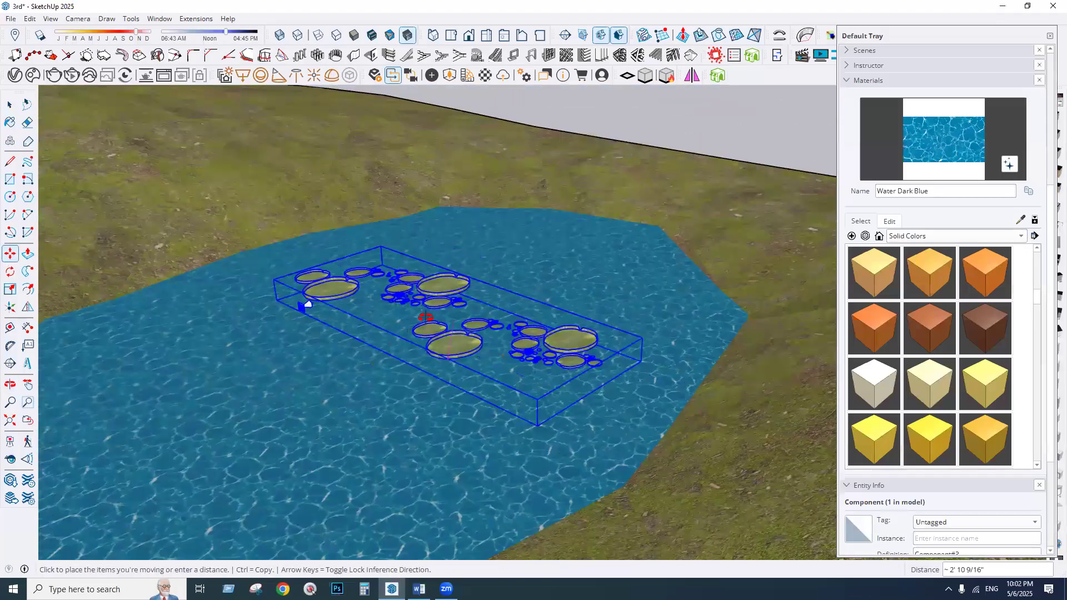
pyautogui.click(441, 357)
pyautogui.moveTo(440, 357); pyautogui.dragTo(405, 421, button='middle')
pyautogui.scroll(2, 405, 420)
pyautogui.scroll(1, 458, 341)
pyautogui.click(410, 320)
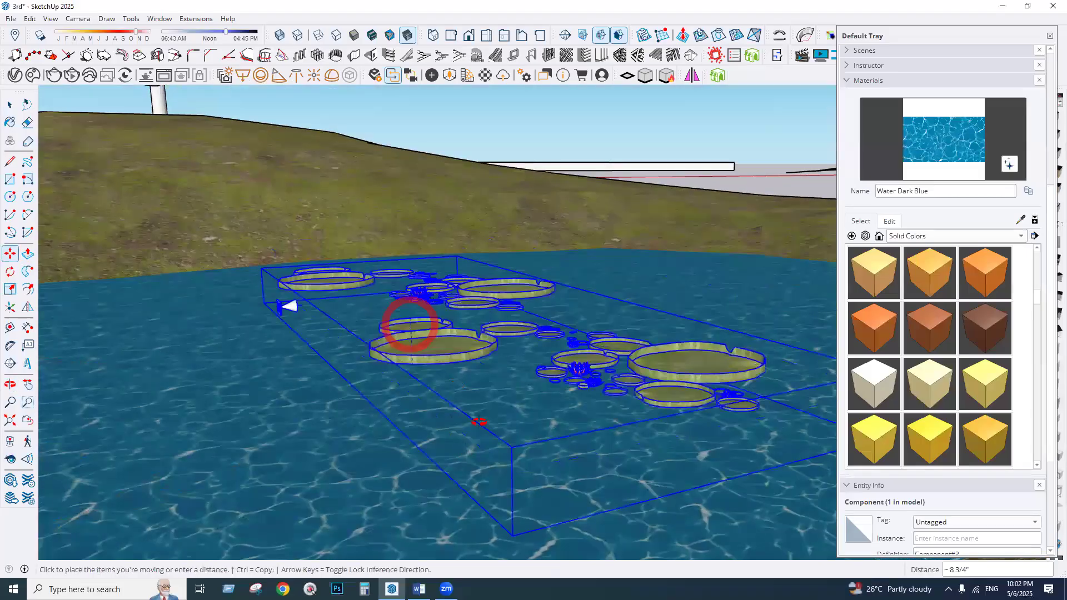
pyautogui.click(452, 448)
# - Raise the lily pads slightly so their leaves sit just above the water surface
pyautogui.scroll(4, 454, 441)
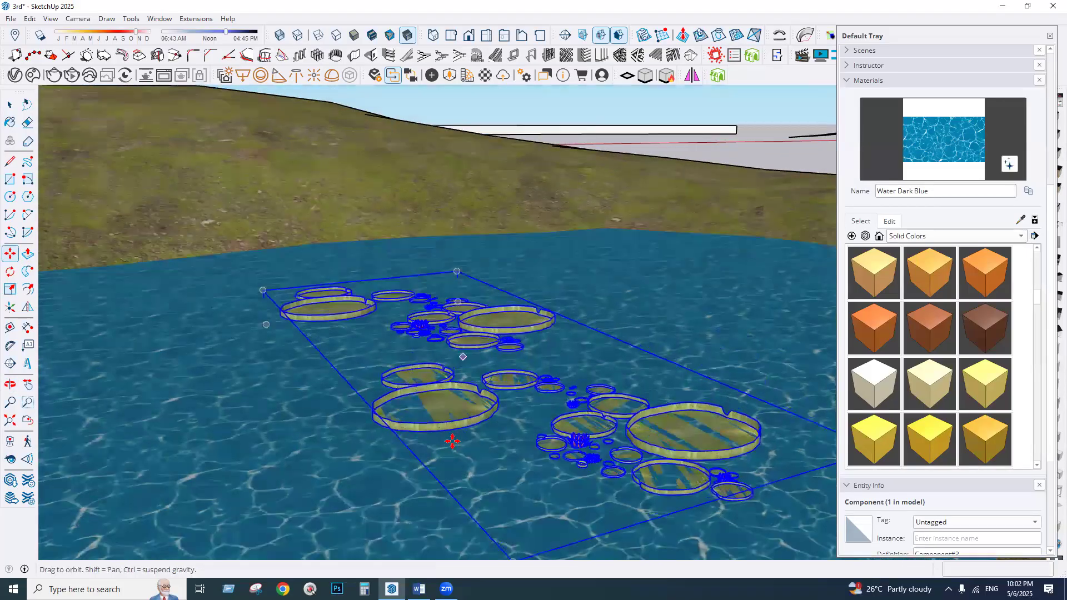
pyautogui.scroll(2, 456, 445)
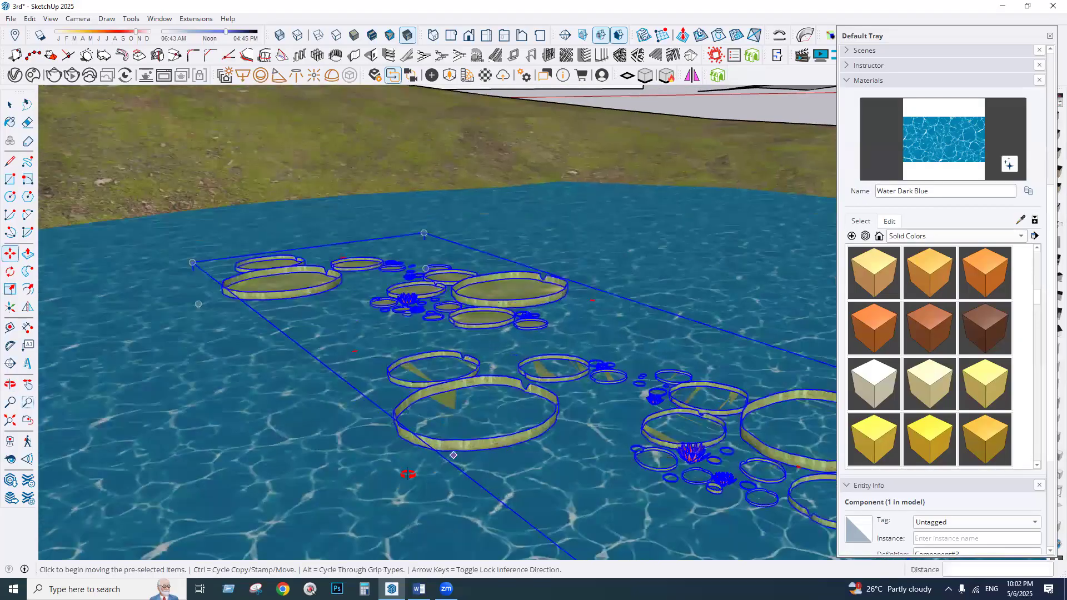
pyautogui.click(457, 443)
pyautogui.click(354, 302)
pyautogui.moveTo(354, 303); pyautogui.dragTo(492, 395, button='middle')
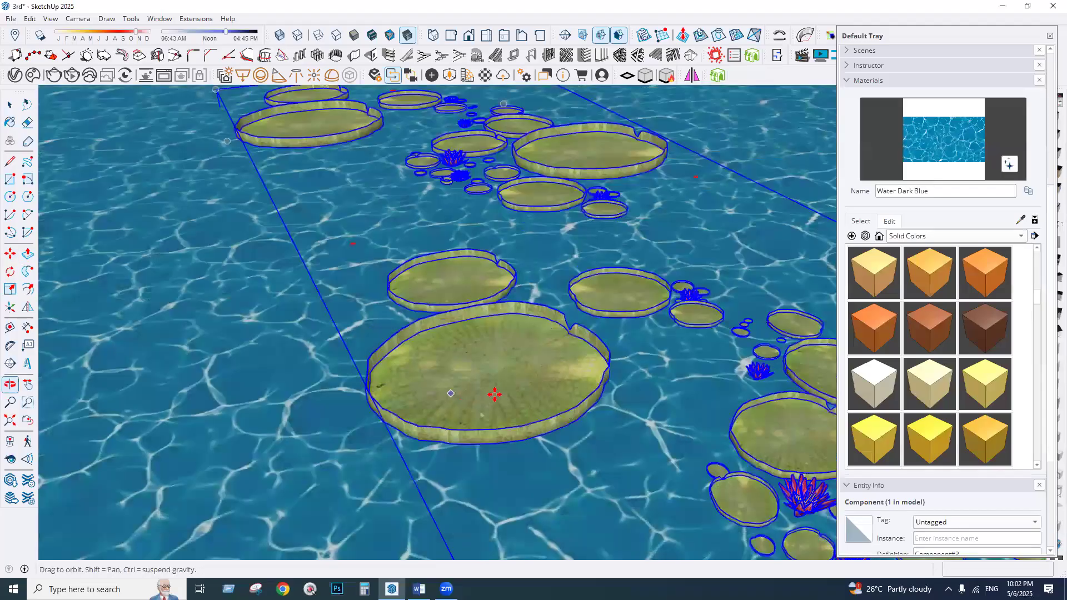
# - Try to place a copy of the lily pads next to the originals on the pond, and undo it
pyautogui.scroll(-3, 455, 391)
pyautogui.scroll(-7, 411, 380)
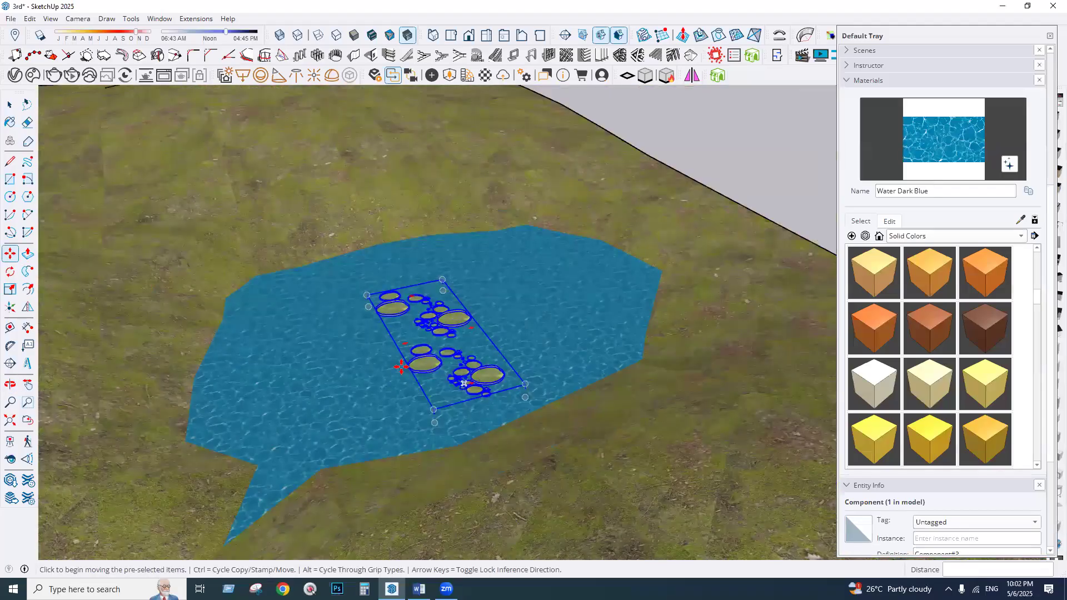
pyautogui.press('ctrl')
pyautogui.click(404, 293)
pyautogui.click(402, 276)
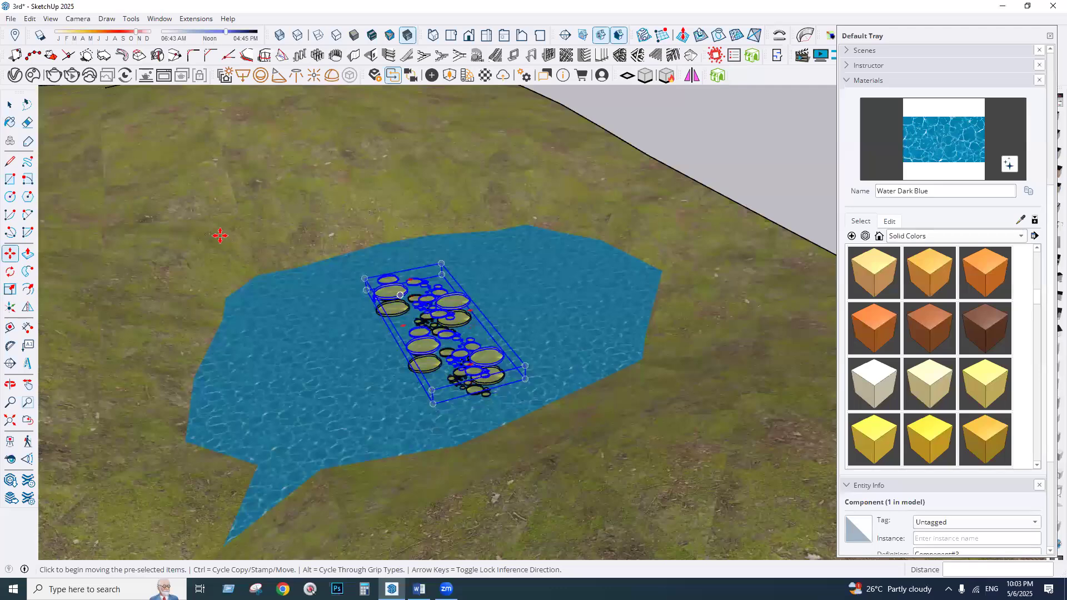
pyautogui.scroll(-1, 398, 295)
pyautogui.scroll(-1, 399, 295)
pyautogui.scroll(-1, 495, 225)
pyautogui.press('e')
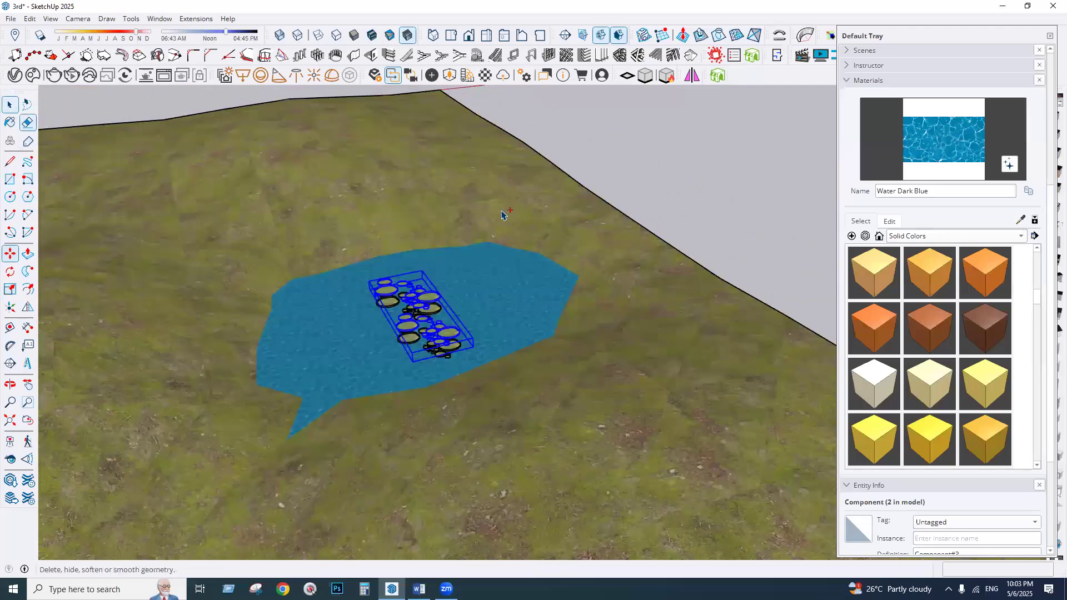
pyautogui.hotkey('ctrl', 'z')
# - Hide the Default Tray to enlarge the modelling area and save the model
pyautogui.moveTo(542, 382); pyautogui.dragTo(412, 357, button='middle')
pyautogui.scroll(3, 293, 340)
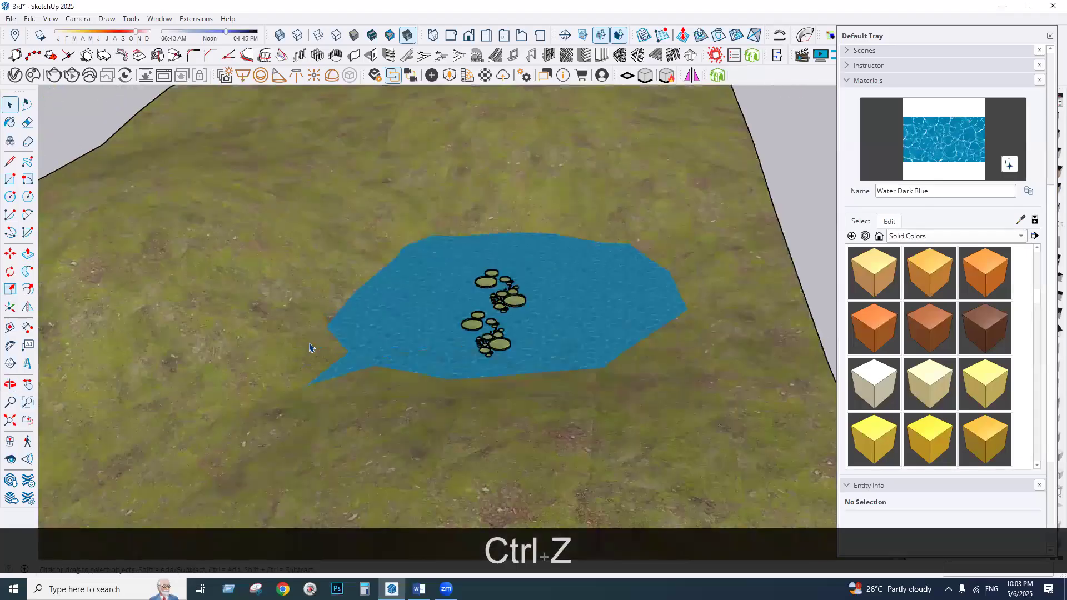
pyautogui.scroll(2, 558, 231)
pyautogui.moveTo(1047, 41); pyautogui.dragTo(552, 377, button='middle')
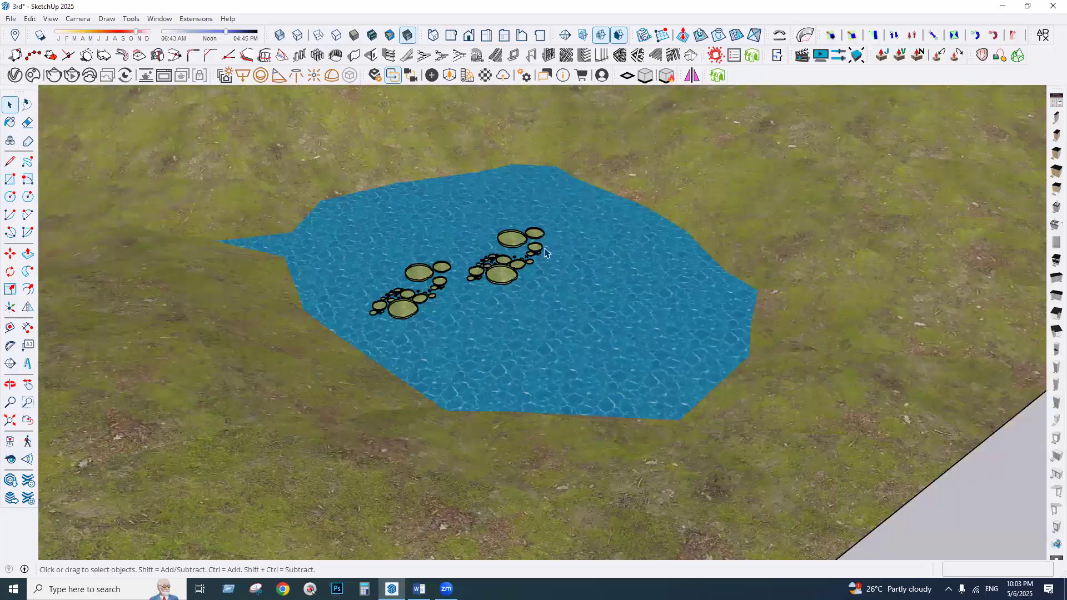
pyautogui.scroll(-4, 545, 253)
pyautogui.scroll(2, 544, 252)
pyautogui.hotkey('ctrl', 's')
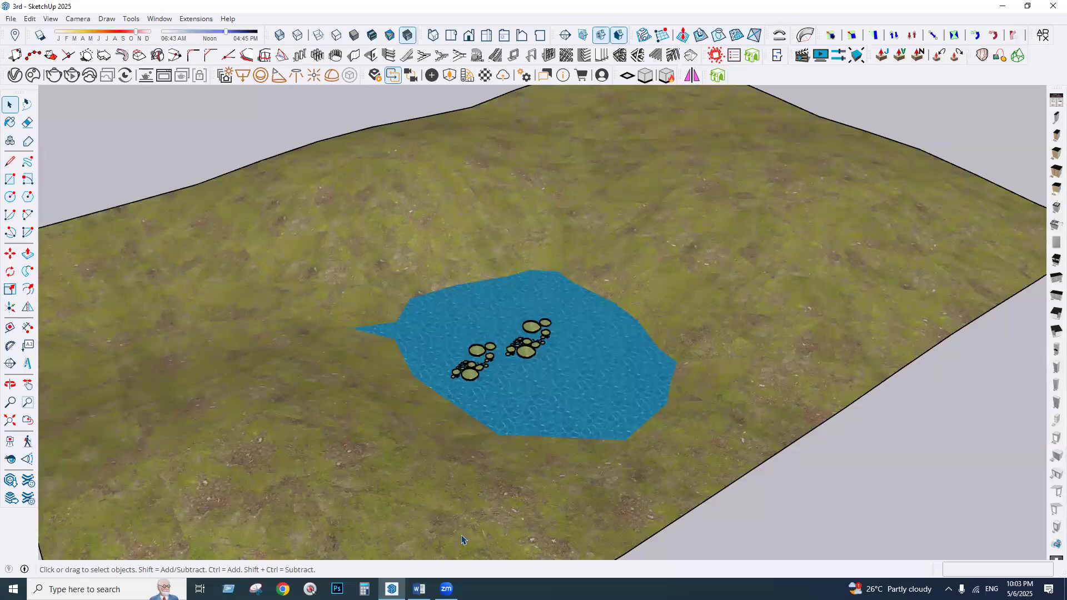
# - Delete the spare terrain surface beside the terrain that holds the pond
pyautogui.scroll(-10, 605, 384)
pyautogui.moveTo(726, 280); pyautogui.dragTo(538, 400, button='middle')
pyautogui.click(726, 268)
pyautogui.press('Delete')
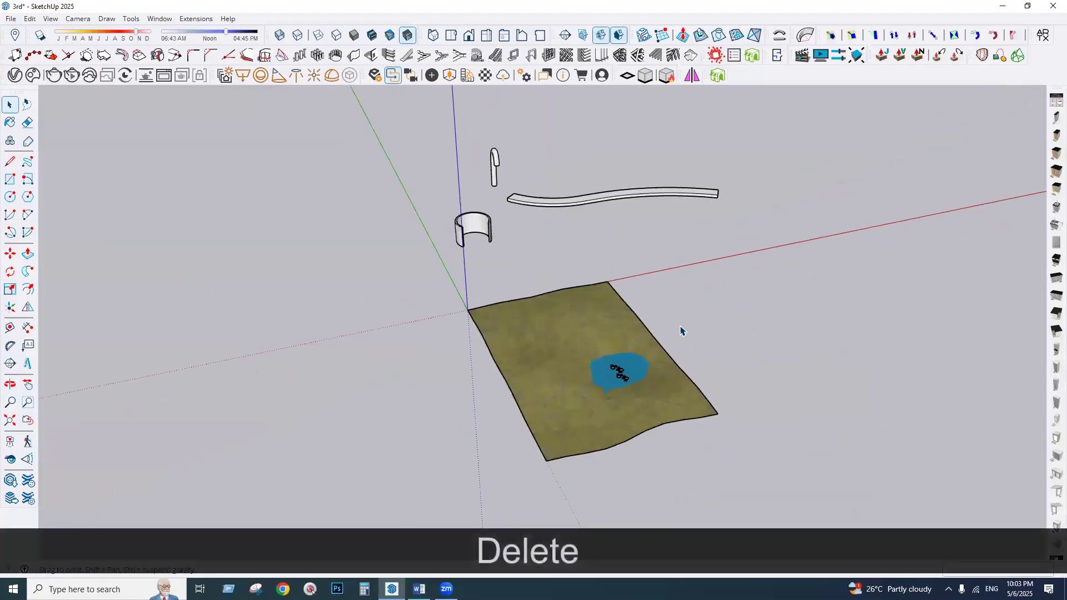
# - Examine the finished pond and terrain from near and far and check the list of enabled toolbars for Sandbox
pyautogui.scroll(2, 669, 345)
pyautogui.moveTo(597, 383); pyautogui.dragTo(654, 355, button='middle')
pyautogui.scroll(6, 659, 338)
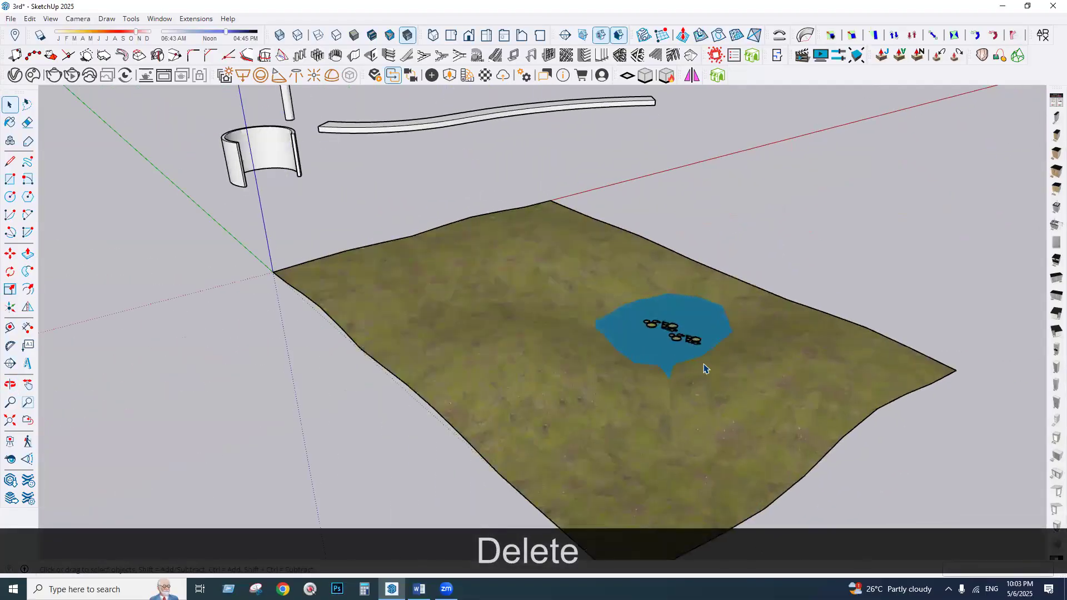
pyautogui.scroll(3, 684, 350)
pyautogui.scroll(5, 693, 367)
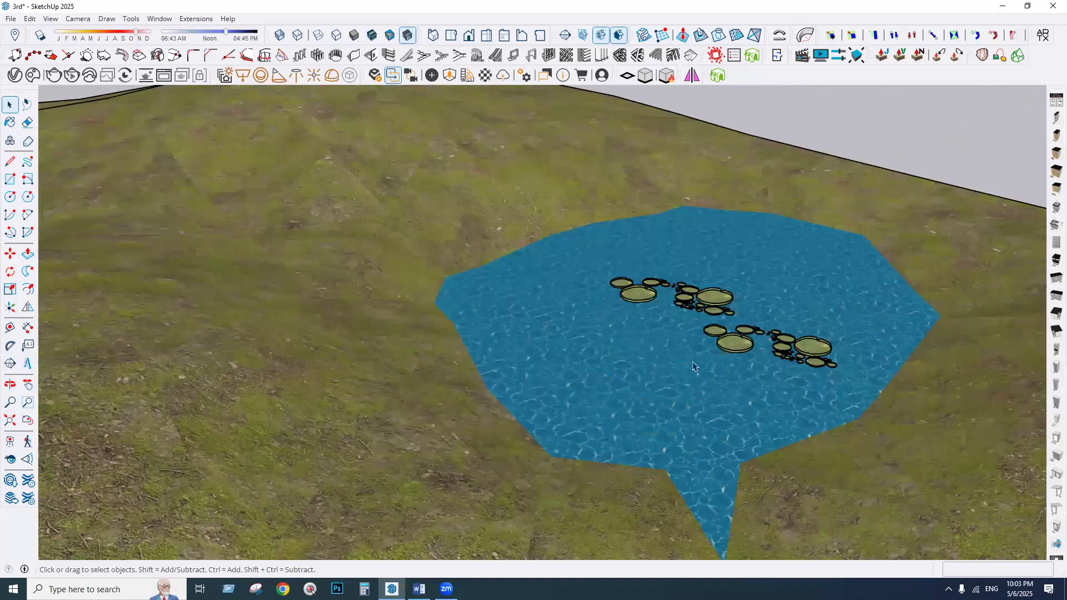
pyautogui.scroll(2, 848, 361)
pyautogui.scroll(2, 722, 344)
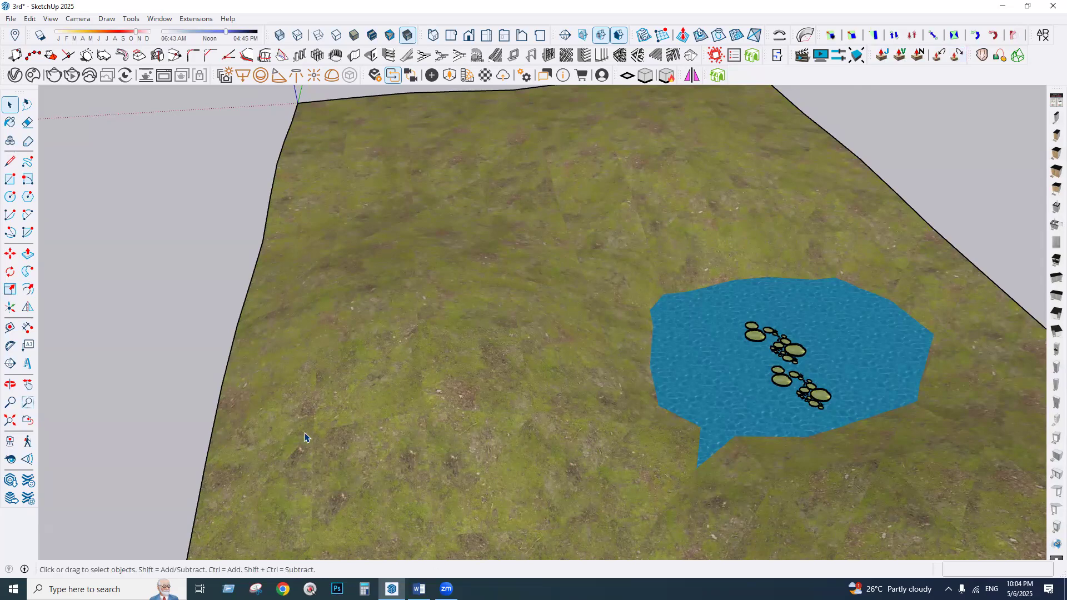
pyautogui.moveTo(312, 450); pyautogui.dragTo(678, 466, button='middle')
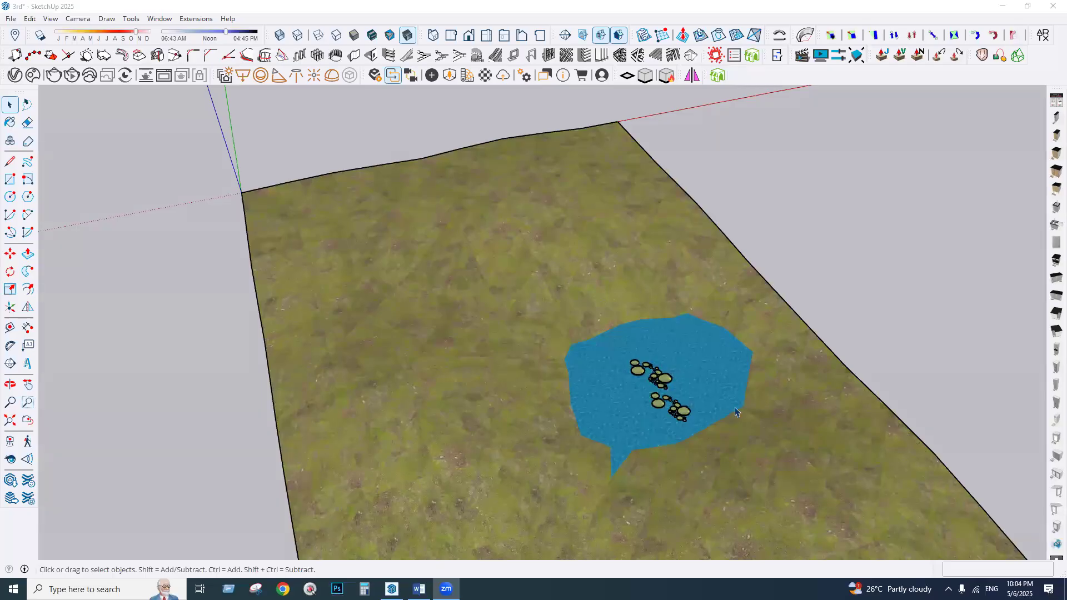
pyautogui.moveTo(444, 402); pyautogui.dragTo(409, 388, button='middle')
pyautogui.scroll(-4, 410, 387)
pyautogui.moveTo(583, 397); pyautogui.dragTo(543, 440, button='middle')
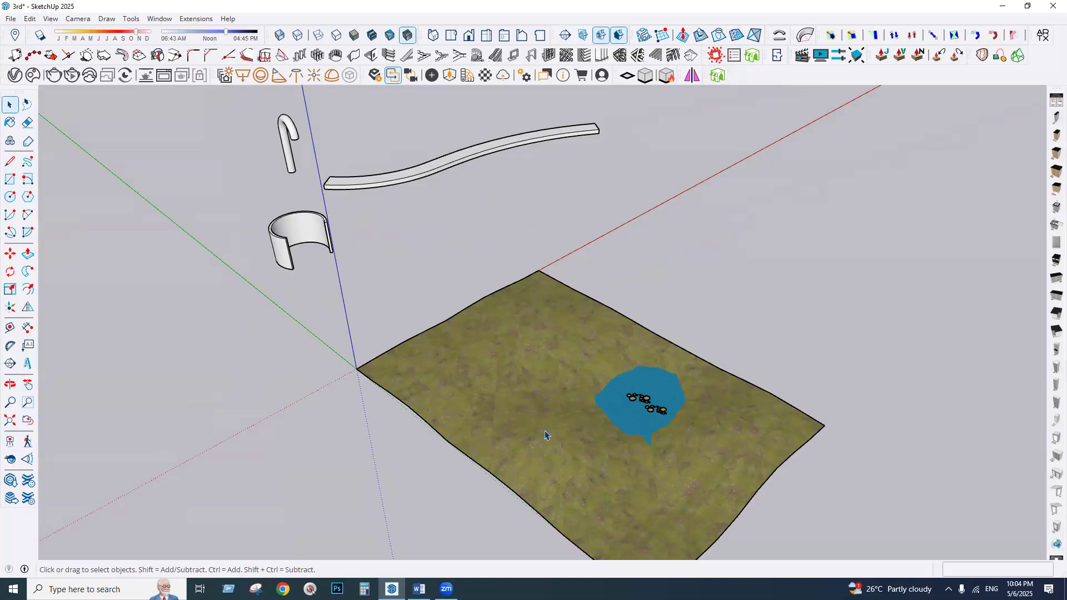
pyautogui.scroll(5, 557, 412)
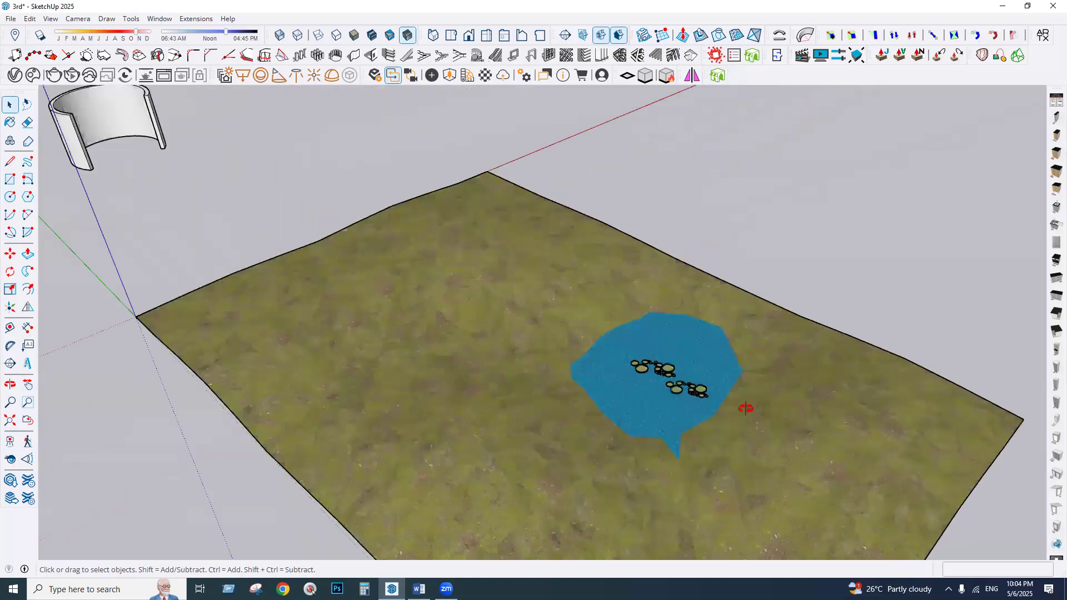
pyautogui.moveTo(564, 353); pyautogui.dragTo(639, 341, button='middle')
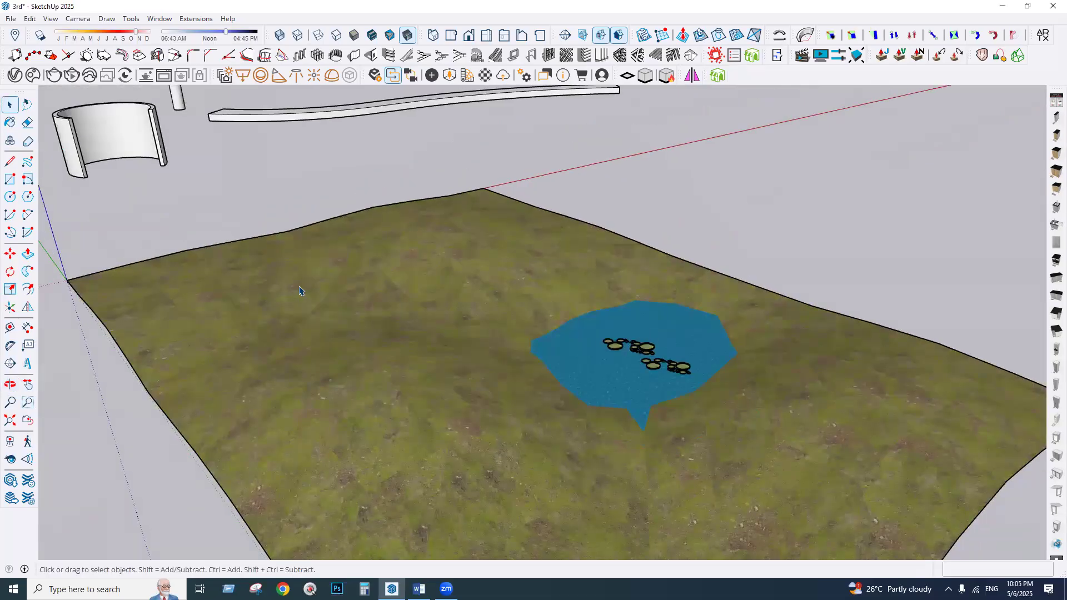
pyautogui.scroll(3, 687, 415)
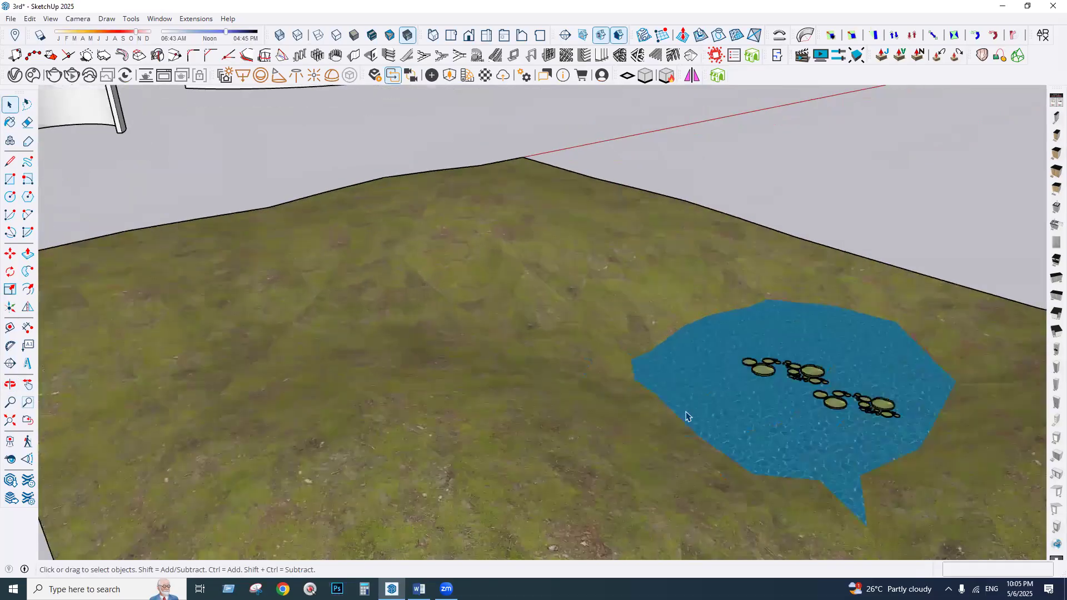
pyautogui.scroll(2, 715, 379)
pyautogui.moveTo(535, 411); pyautogui.dragTo(675, 422, button='middle')
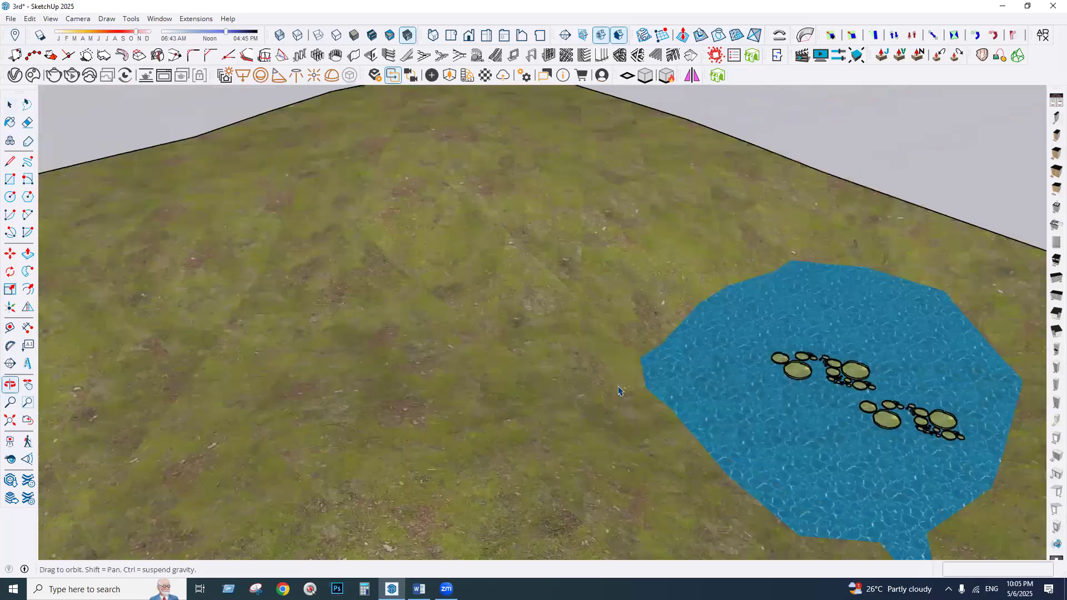
pyautogui.moveTo(621, 392); pyautogui.dragTo(498, 316, button='middle')
pyautogui.scroll(-3, 686, 394)
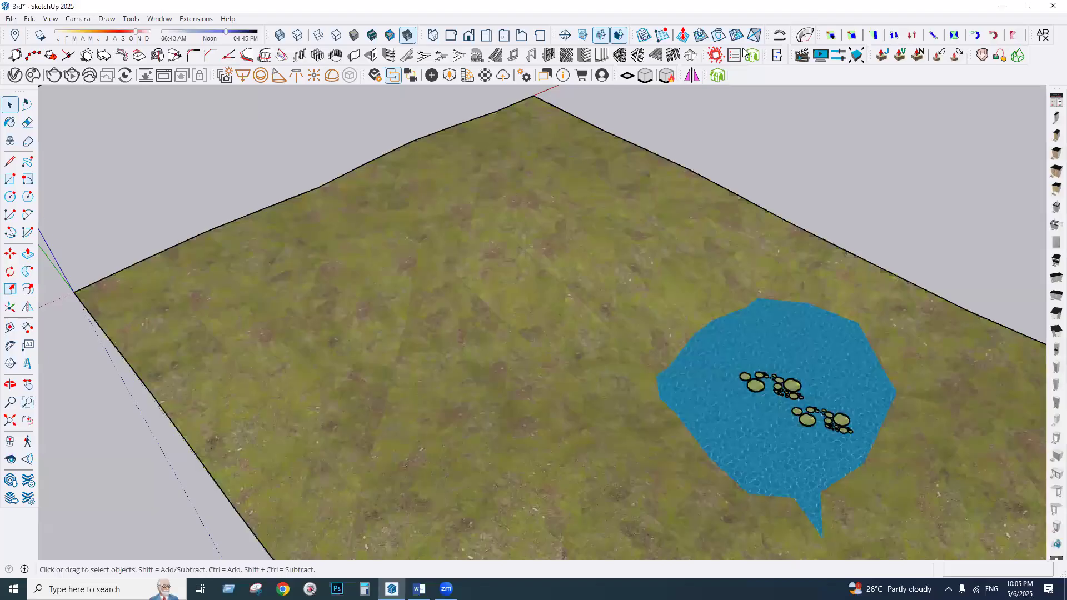
pyautogui.moveTo(761, 425); pyautogui.dragTo(715, 379, button='middle')
pyautogui.scroll(-4, 714, 378)
pyautogui.moveTo(589, 356); pyautogui.dragTo(715, 325, button='middle')
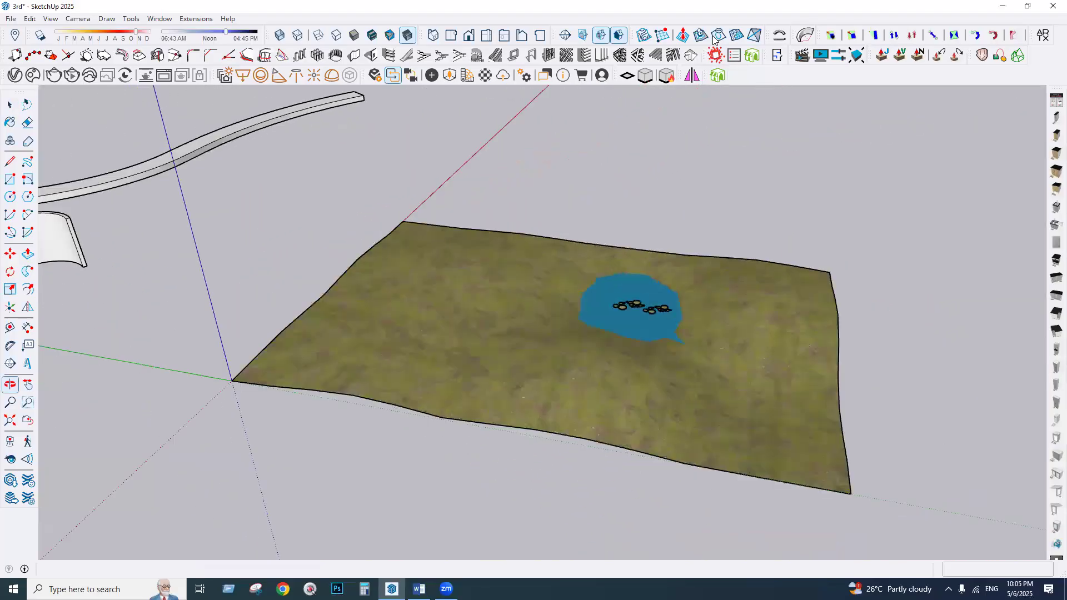
pyautogui.rightClick(715, 37)
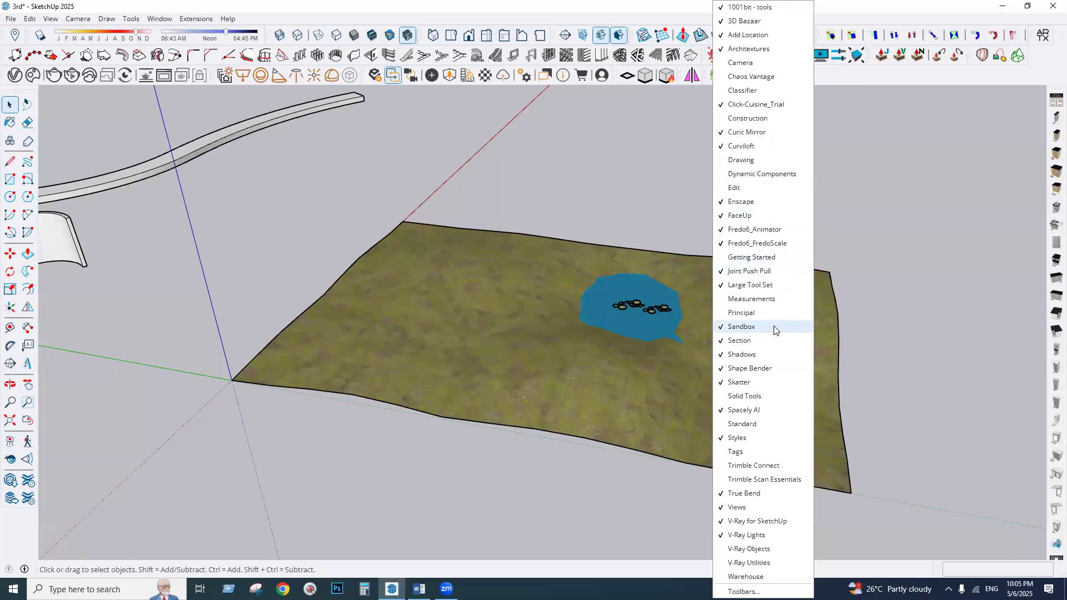
pyautogui.click(570, 225)
# - Move the terrain with its pond and lily pads about 351' back, behind the curved strip and other small models
pyautogui.scroll(-5, 613, 319)
pyautogui.moveTo(576, 313); pyautogui.dragTo(583, 314, button='middle')
pyautogui.moveTo(757, 226); pyautogui.dragTo(433, 378)
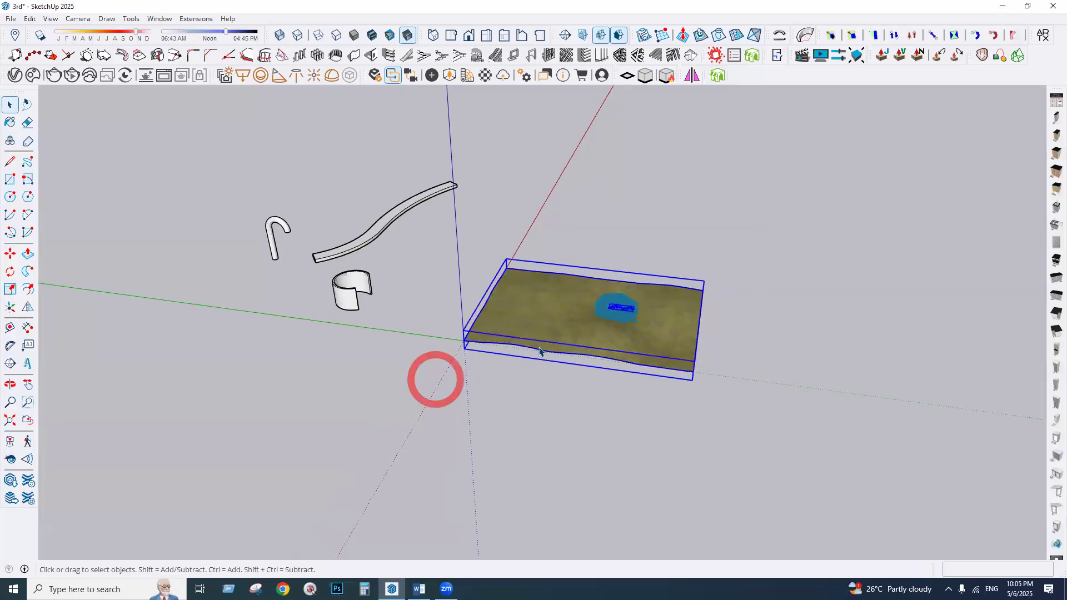
pyautogui.click(10, 254)
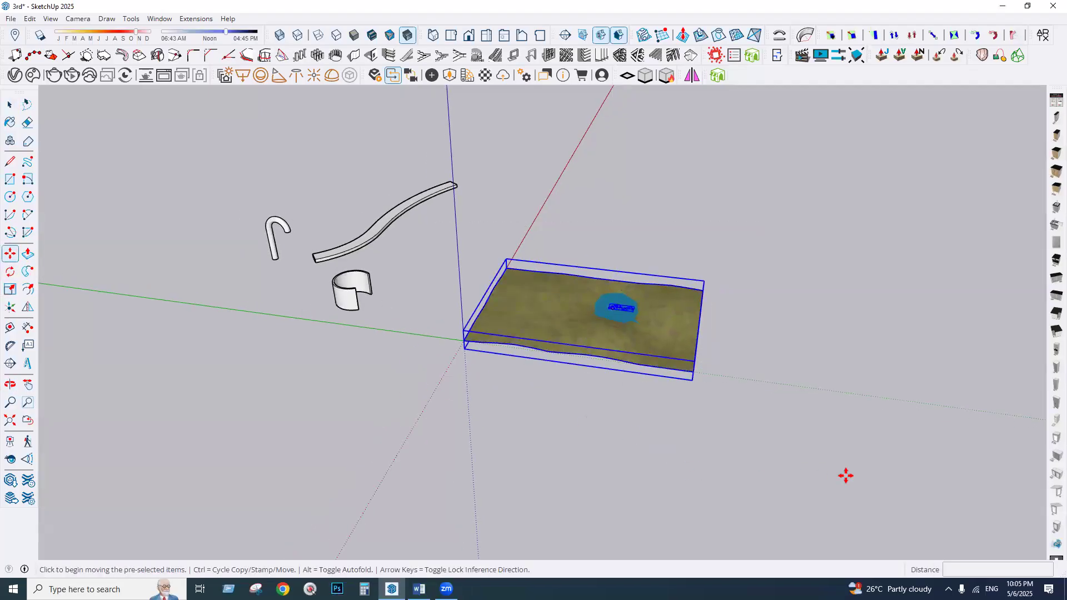
pyautogui.click(839, 453)
pyautogui.click(505, 197)
pyautogui.press('space')
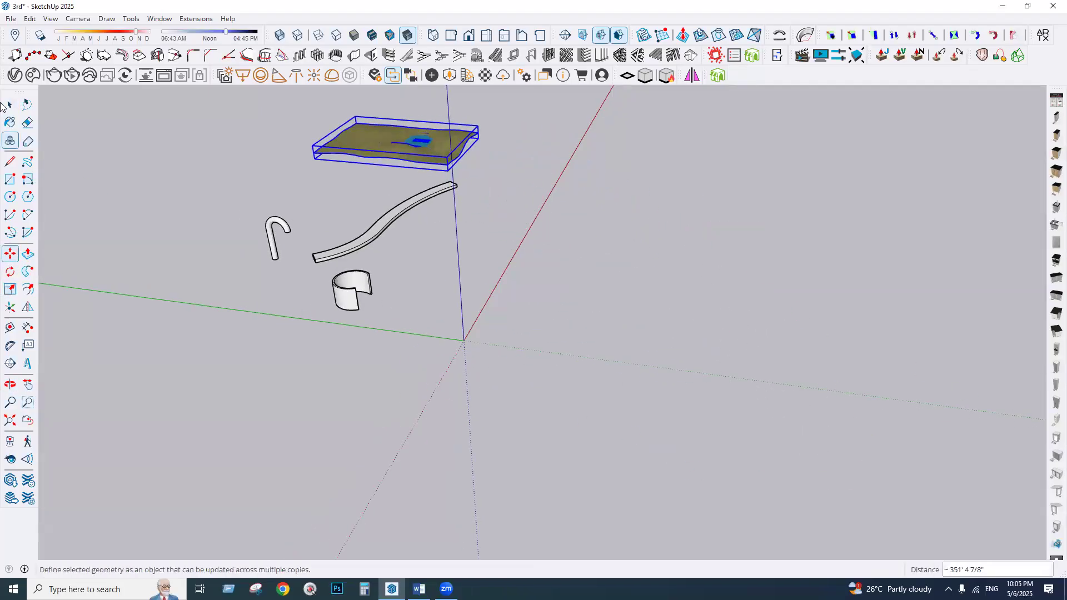
pyautogui.click(456, 323)
# - Examine the relocated terrain and its pond from a distance and close up at the lily pads
pyautogui.moveTo(455, 323); pyautogui.dragTo(449, 251, button='middle')
pyautogui.scroll(2, 433, 267)
pyautogui.scroll(-3, 660, 119)
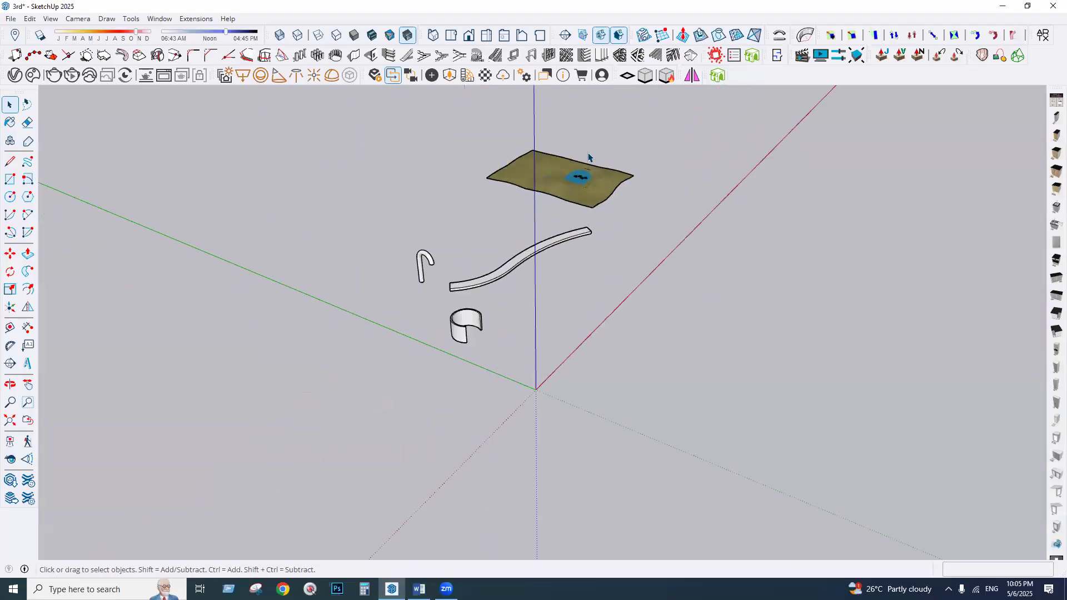
pyautogui.scroll(3, 473, 241)
pyautogui.scroll(5, 511, 194)
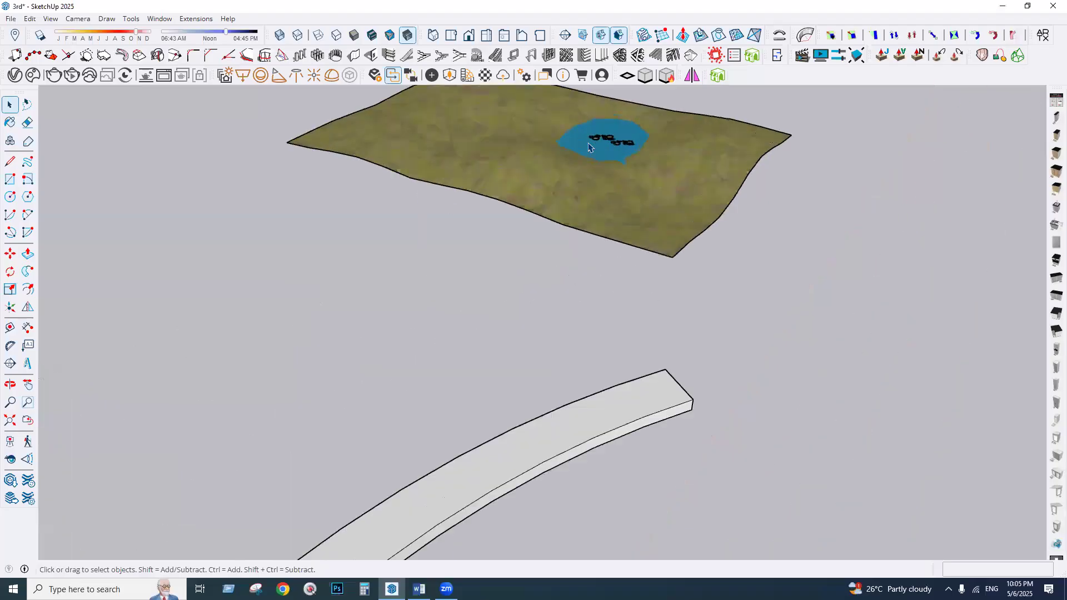
pyautogui.scroll(-3, 633, 200)
pyautogui.scroll(8, 564, 272)
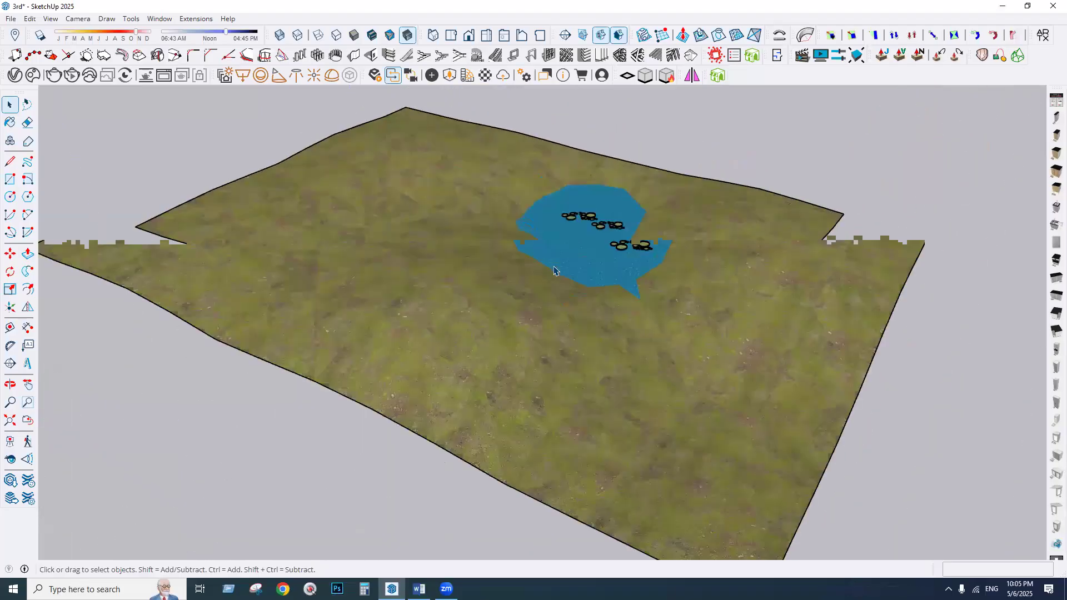
pyautogui.scroll(2, 562, 265)
pyautogui.scroll(2, 776, 138)
pyautogui.scroll(2, 290, 405)
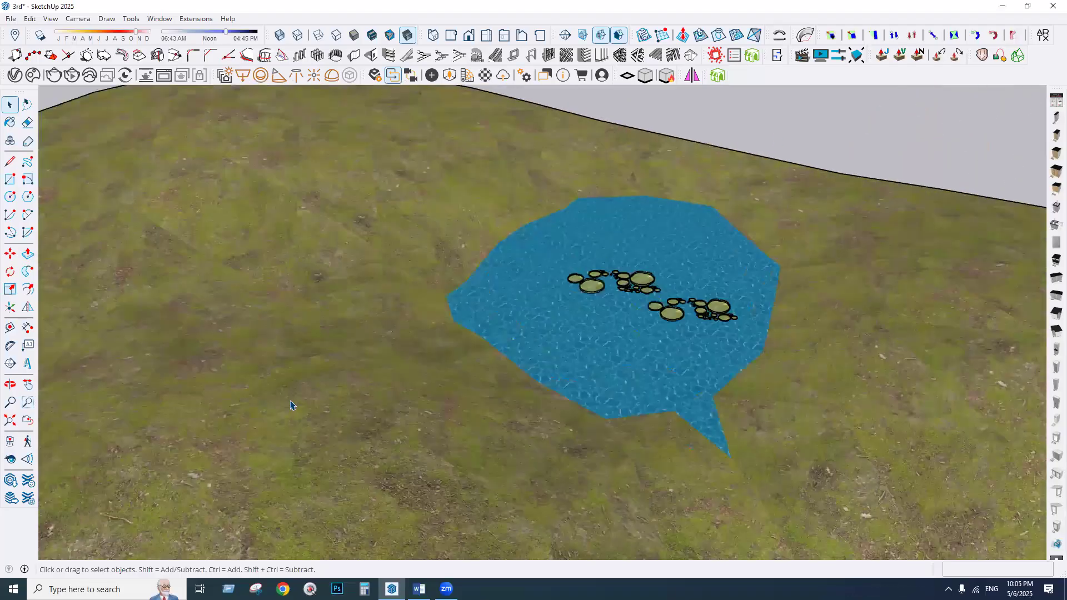
# - Make a group from the selected terrain with its pond and lily pads
pyautogui.scroll(-6, 466, 309)
pyautogui.rightClick(473, 307)
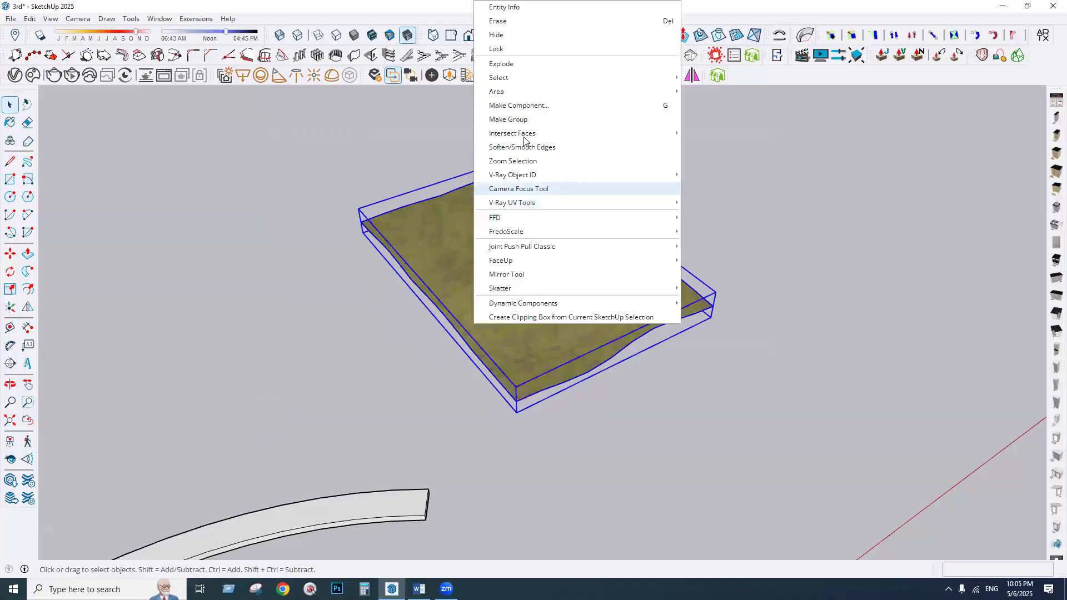
pyautogui.click(526, 122)
pyautogui.scroll(-2, 543, 292)
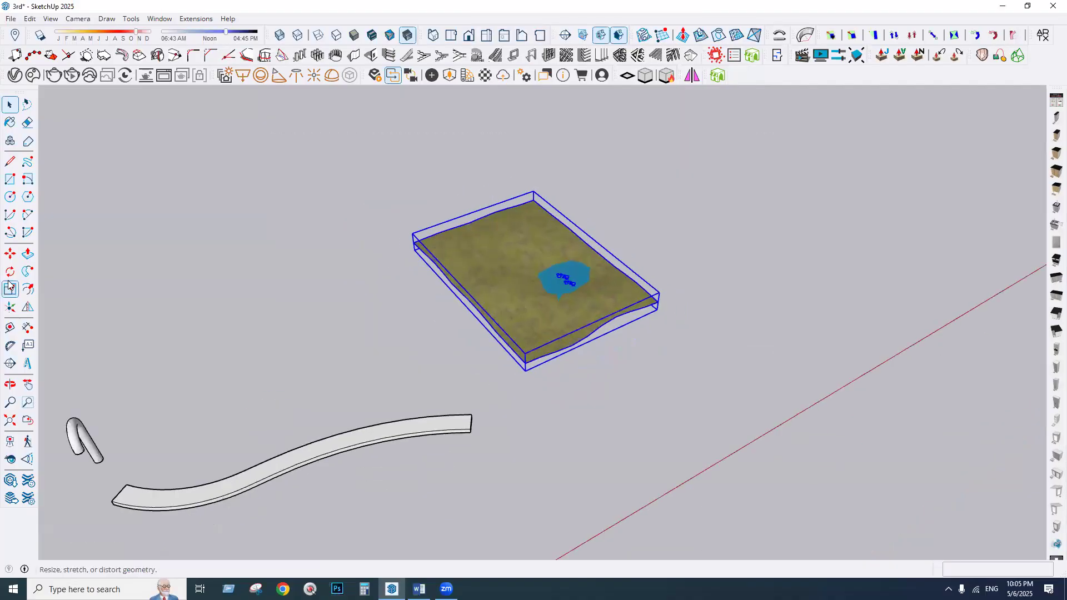
# - Scale the terrain group up uniformly by a factor of about 1.74 and inspect the pond
pyautogui.click(10, 290)
pyautogui.click(657, 293)
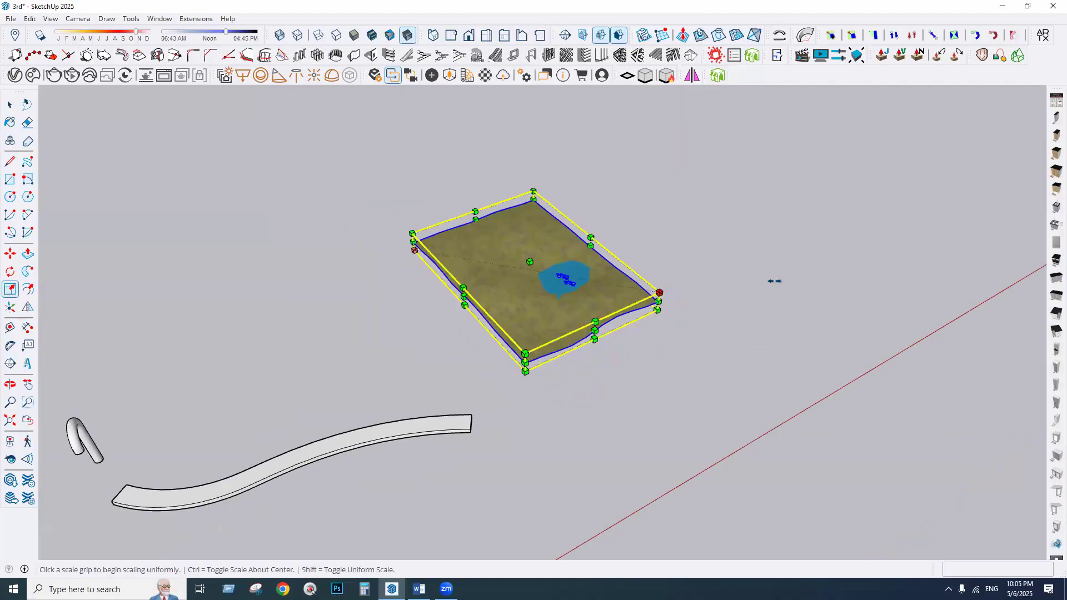
pyautogui.click(845, 279)
pyautogui.press('space')
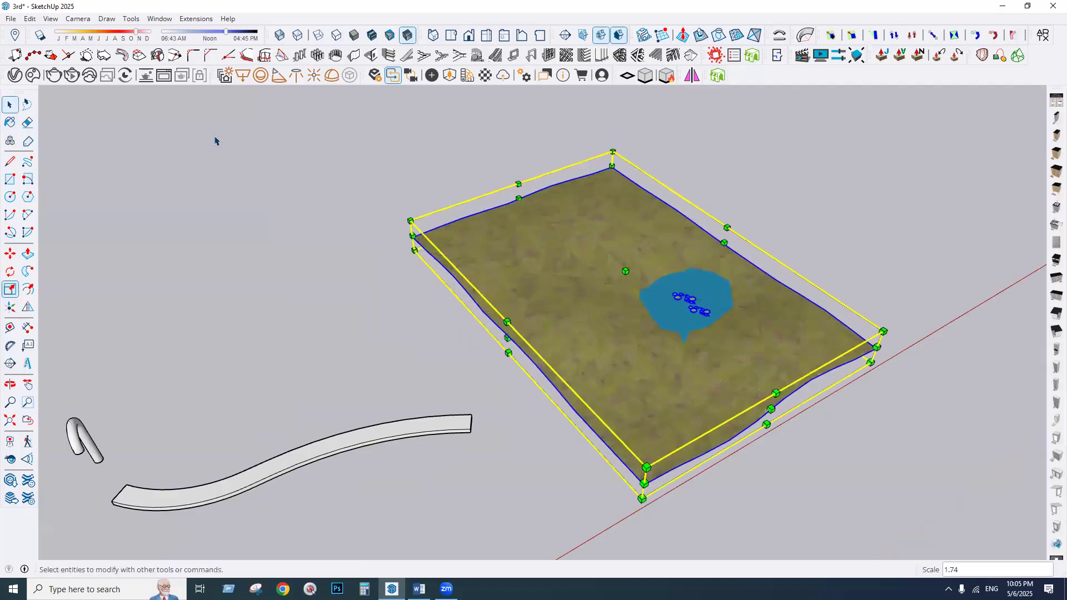
pyautogui.click(274, 146)
pyautogui.scroll(5, 689, 302)
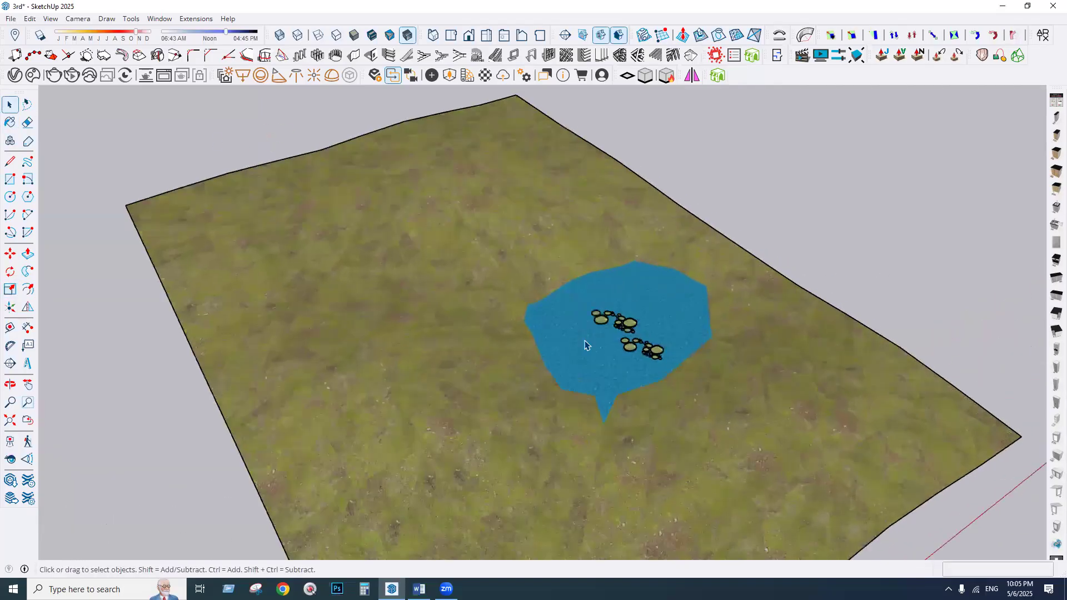
pyautogui.scroll(3, 544, 350)
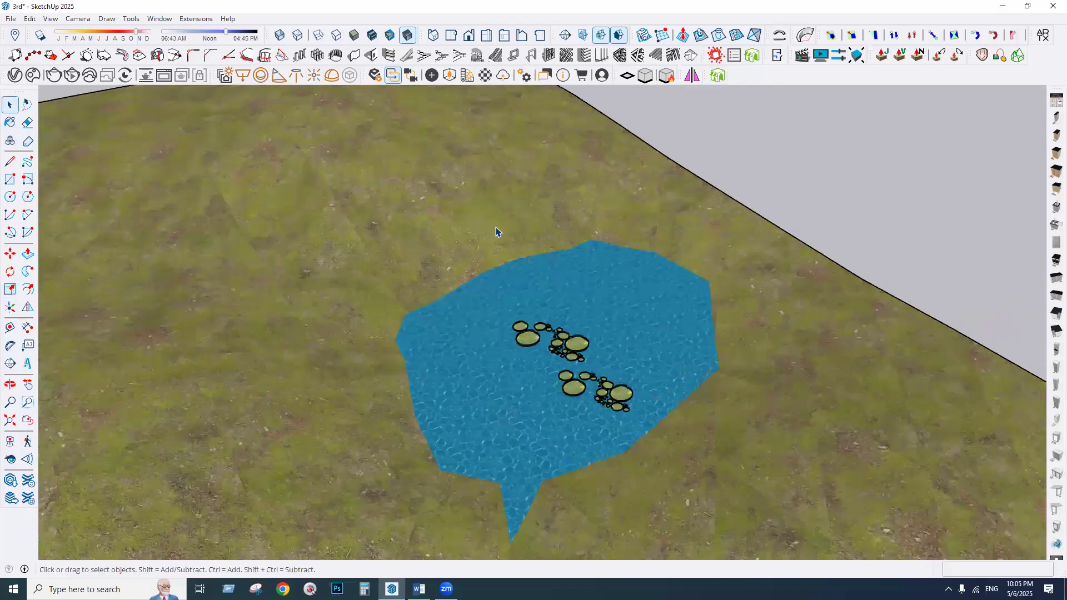
pyautogui.moveTo(497, 231); pyautogui.dragTo(526, 256, button='middle')
pyautogui.scroll(-1, 525, 261)
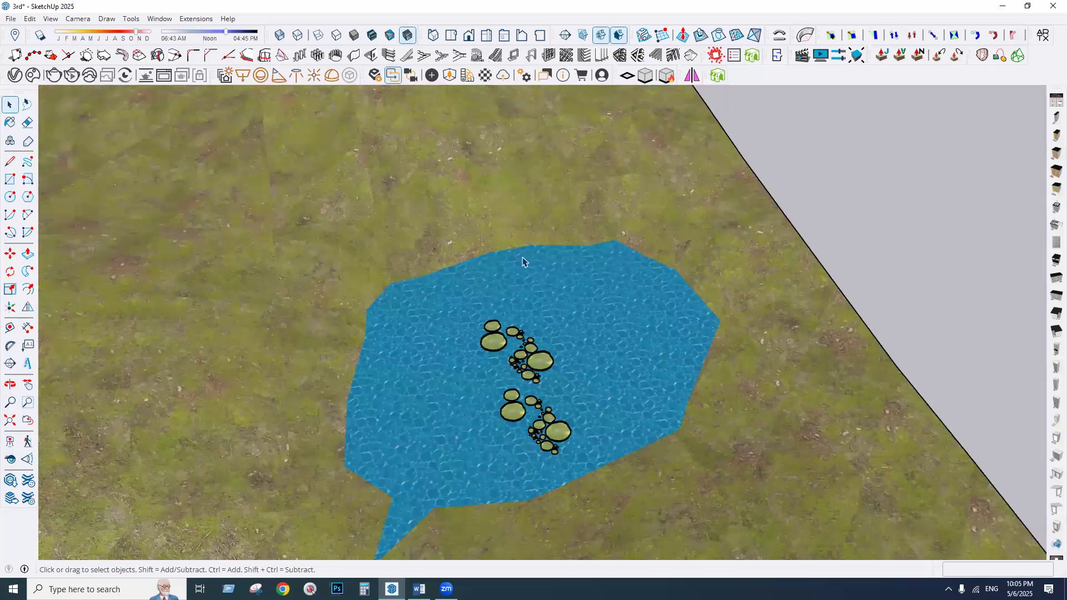
pyautogui.scroll(-6, 611, 311)
pyautogui.moveTo(505, 372); pyautogui.dragTo(376, 185, button='middle')
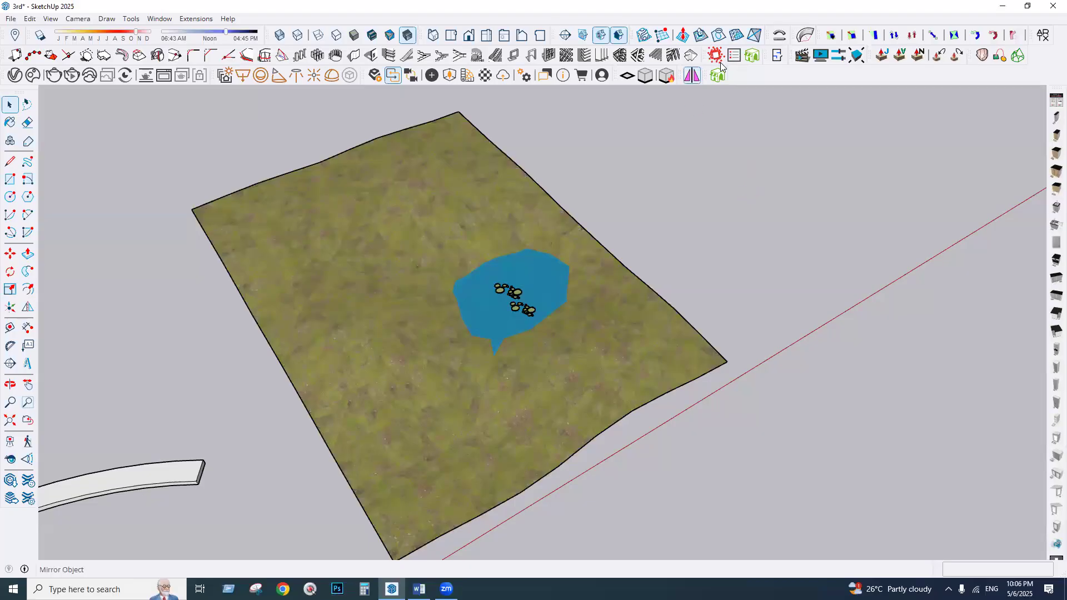
# - Search the Extension Warehouse for "sandbox", look over the matching extensions, and close the warehouse
pyautogui.click(204, 20)
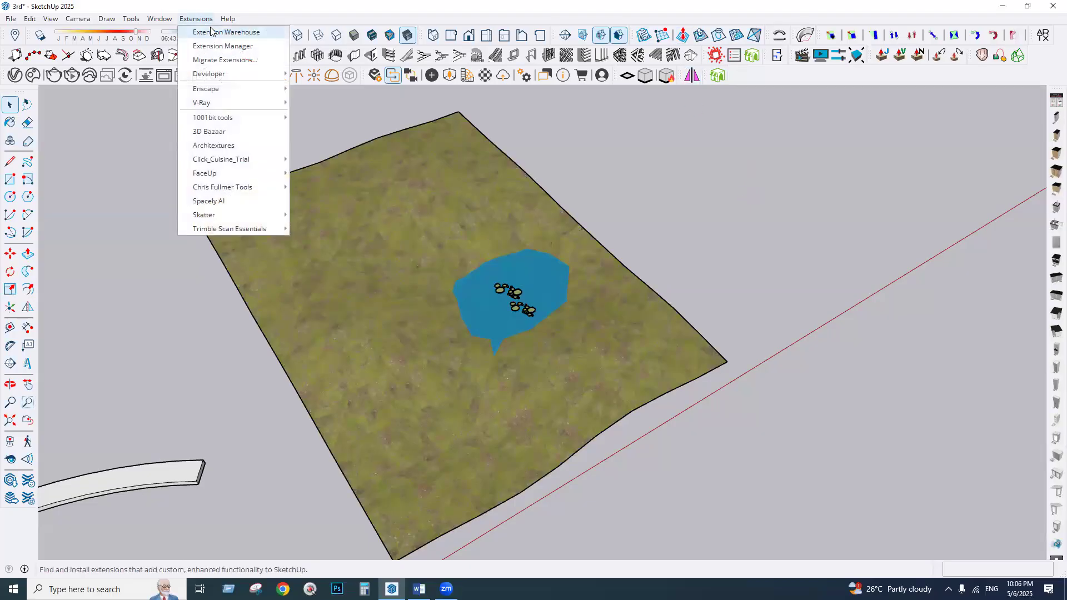
pyautogui.click(212, 32)
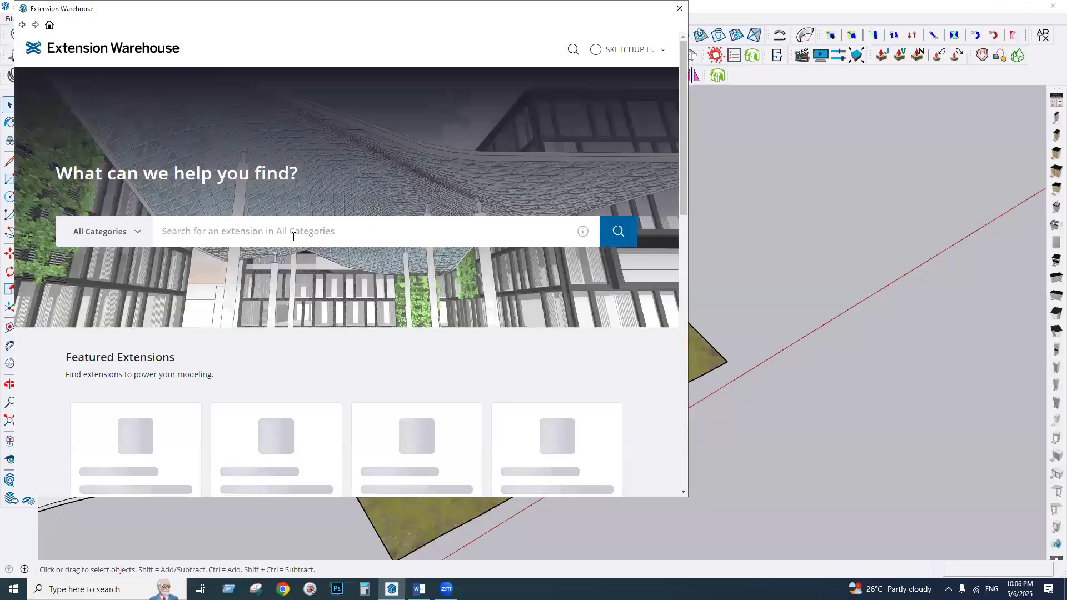
pyautogui.write('sand')
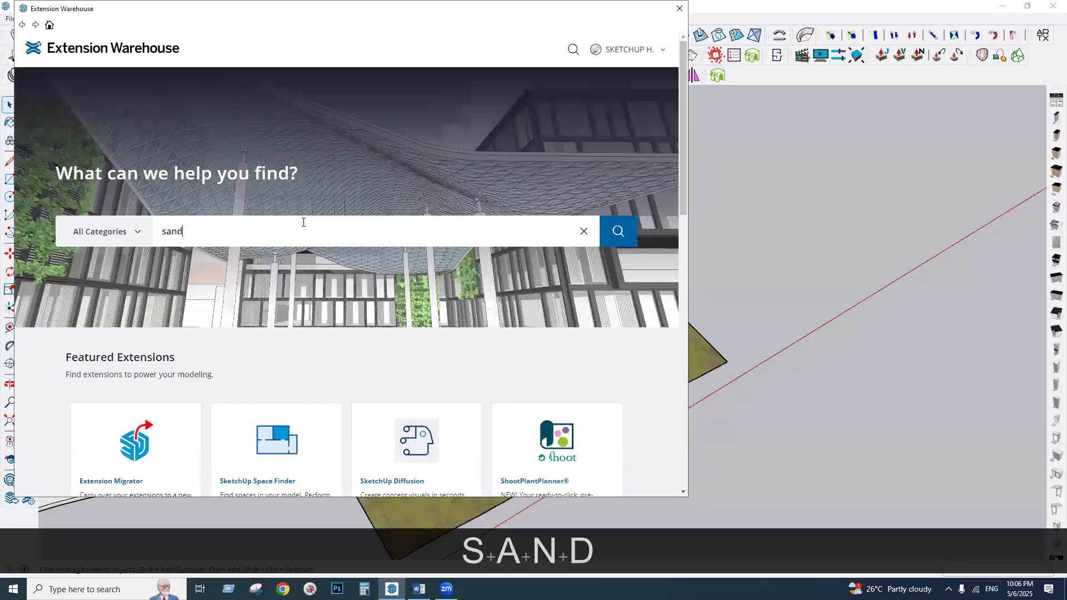
pyautogui.write('box')
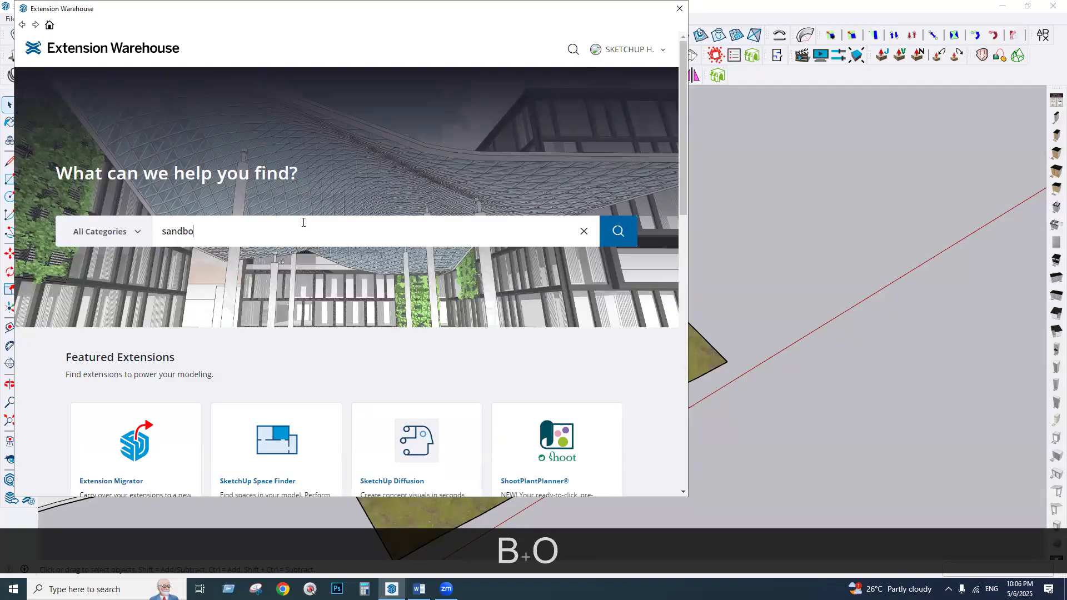
pyautogui.press('Return')
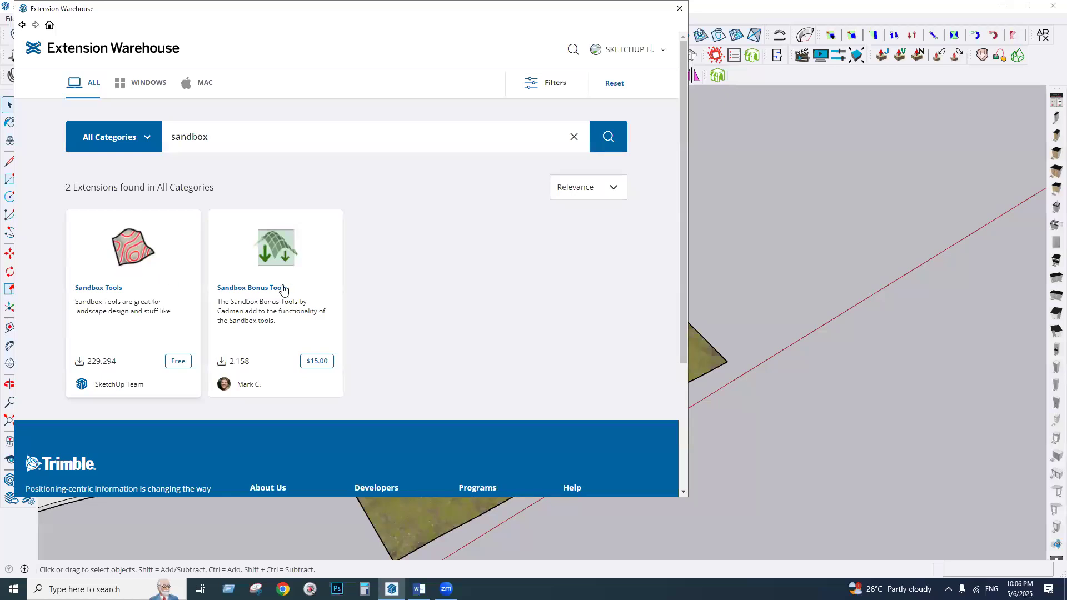
pyautogui.moveTo(282, 13); pyautogui.dragTo(266, 105)
pyautogui.click(661, 100)
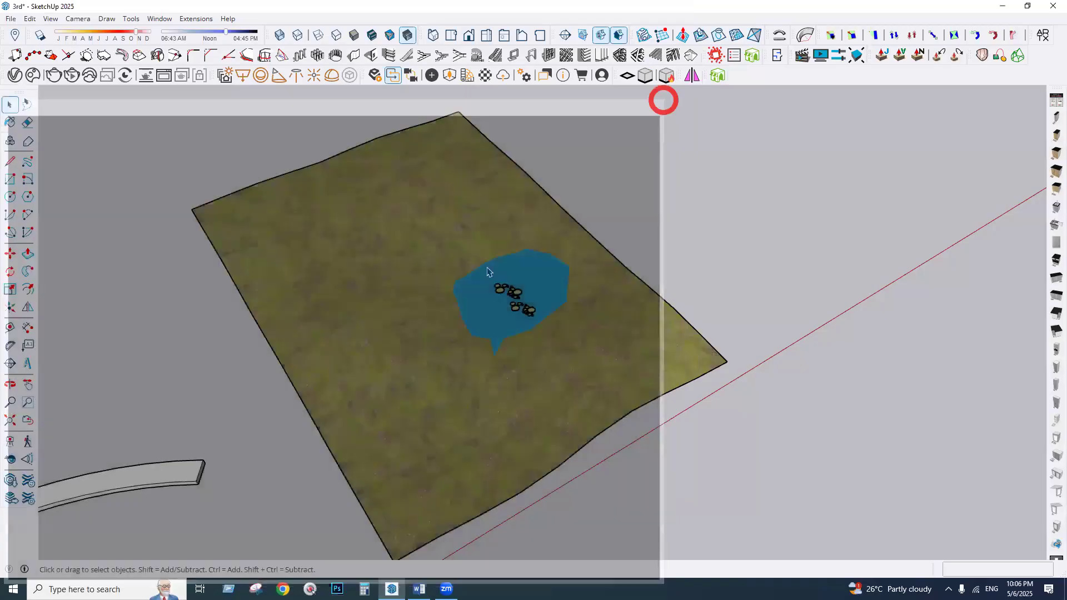
# - Examine the enlarged terrain as a whole and its position relative to the axes and the other models
pyautogui.scroll(2, 555, 323)
pyautogui.moveTo(589, 237); pyautogui.dragTo(595, 229, button='middle')
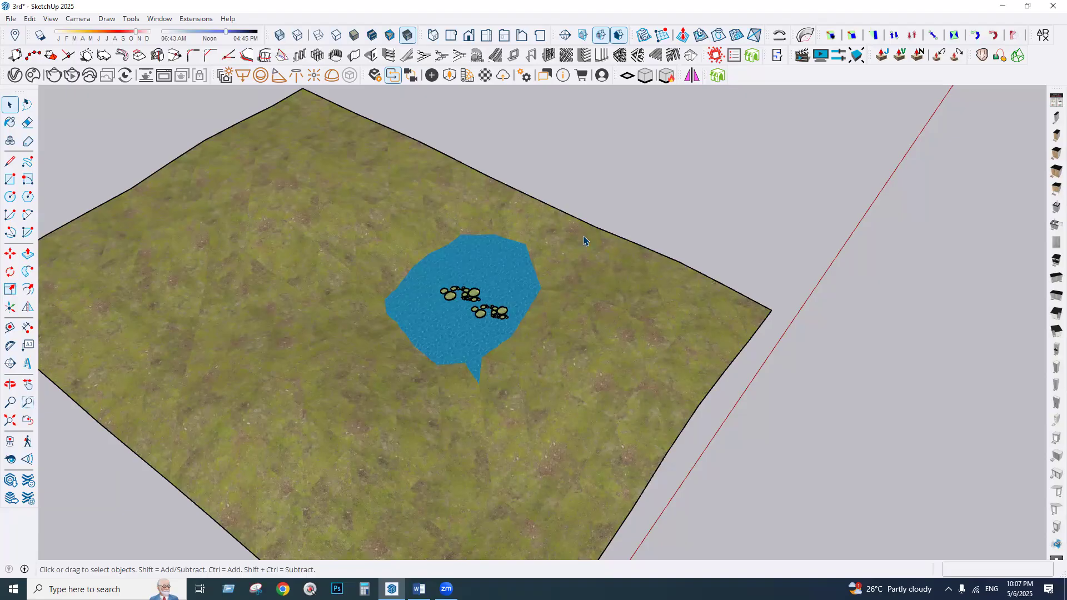
pyautogui.scroll(-2, 577, 371)
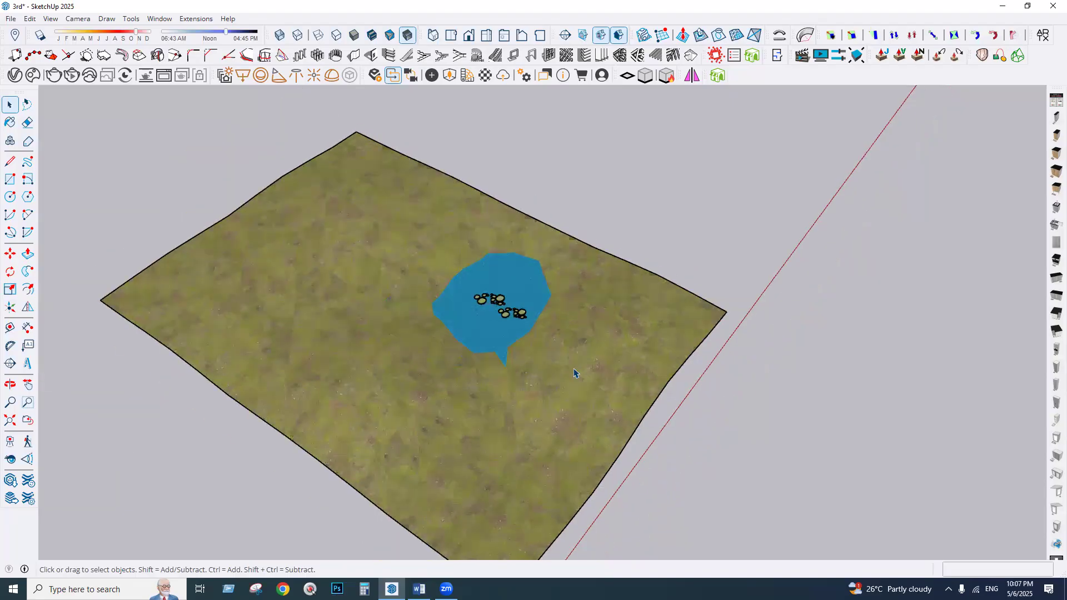
pyautogui.scroll(-4, 459, 289)
pyautogui.scroll(-2, 469, 325)
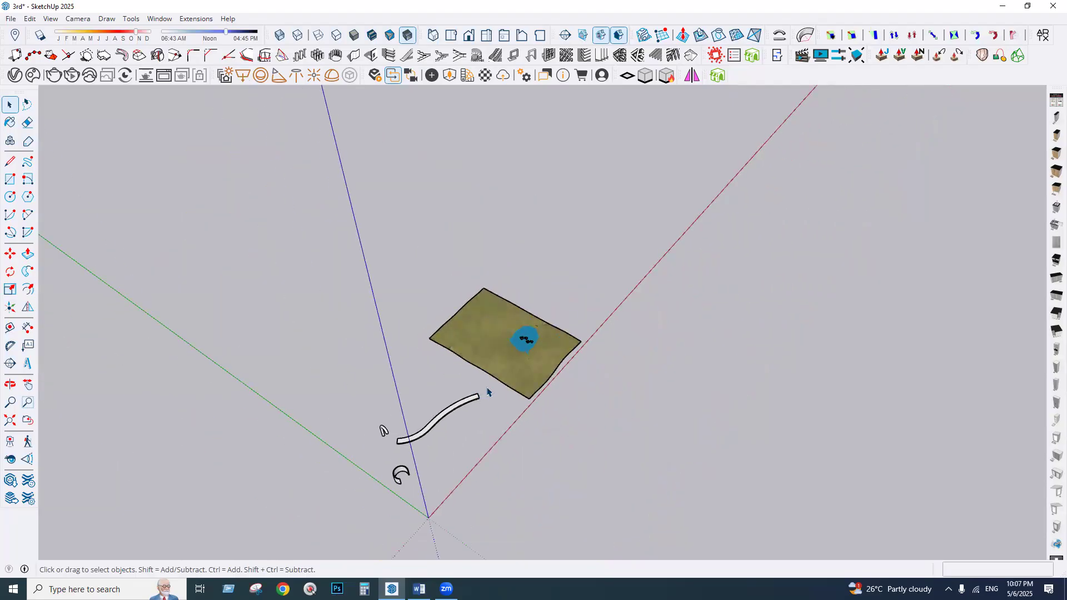
pyautogui.moveTo(474, 384)
pyautogui.mouseDown(button='middle')
pyautogui.moveTo(476, 349)
pyautogui.moveTo(524, 484)
pyautogui.moveTo(507, 371)
pyautogui.moveTo(463, 398)
pyautogui.mouseUp(button='middle')
pyautogui.scroll(2, 463, 398)
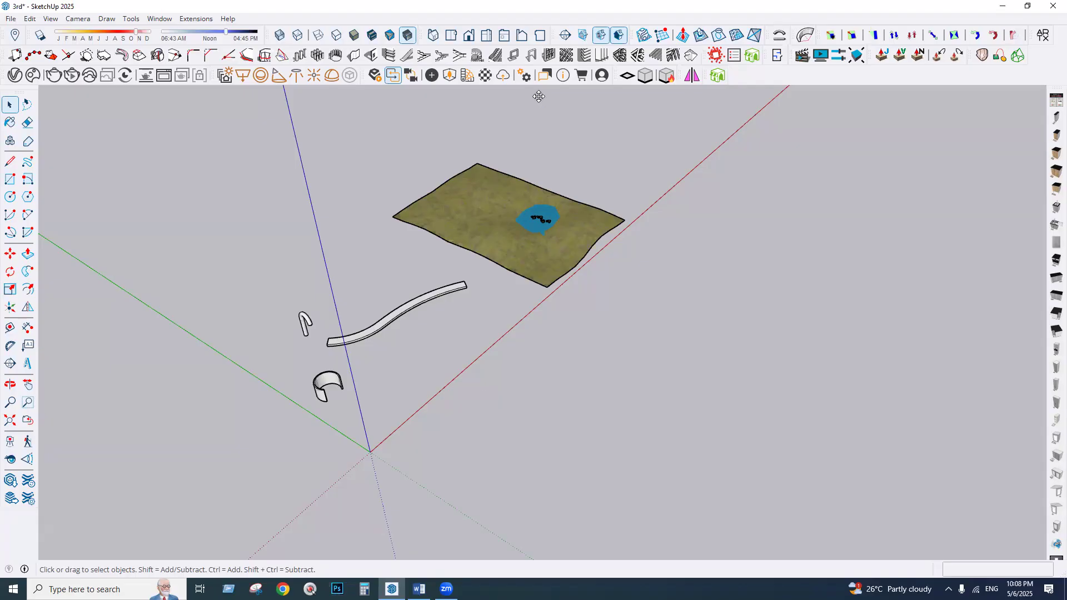
# - Copy a lily pad cluster inside the terrain group onto the empty water in front of the existing clusters
pyautogui.scroll(10, 544, 223)
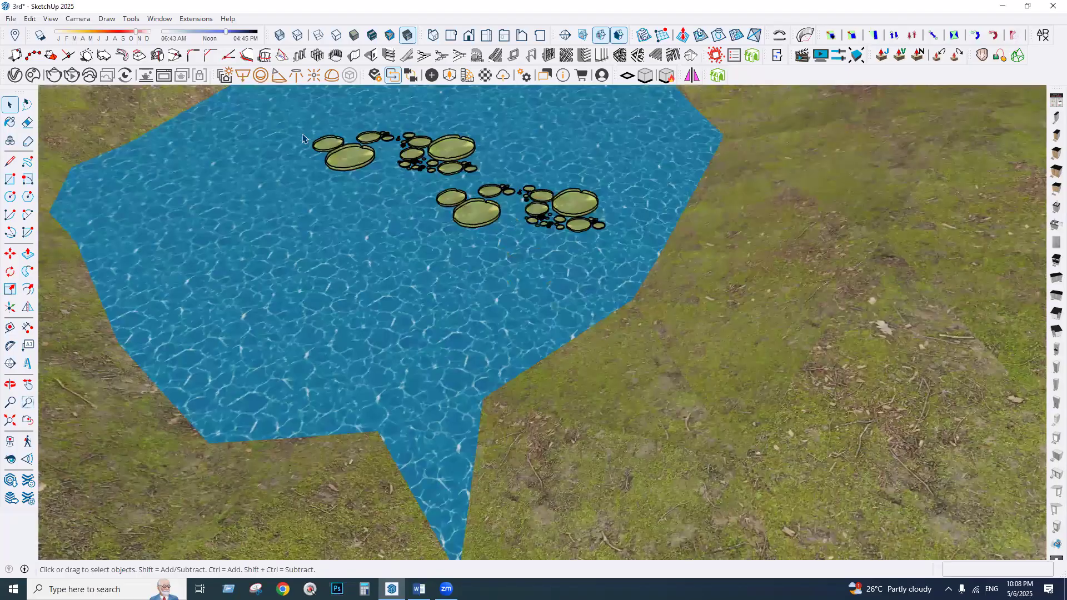
pyautogui.scroll(4, 303, 138)
pyautogui.scroll(4, 350, 159)
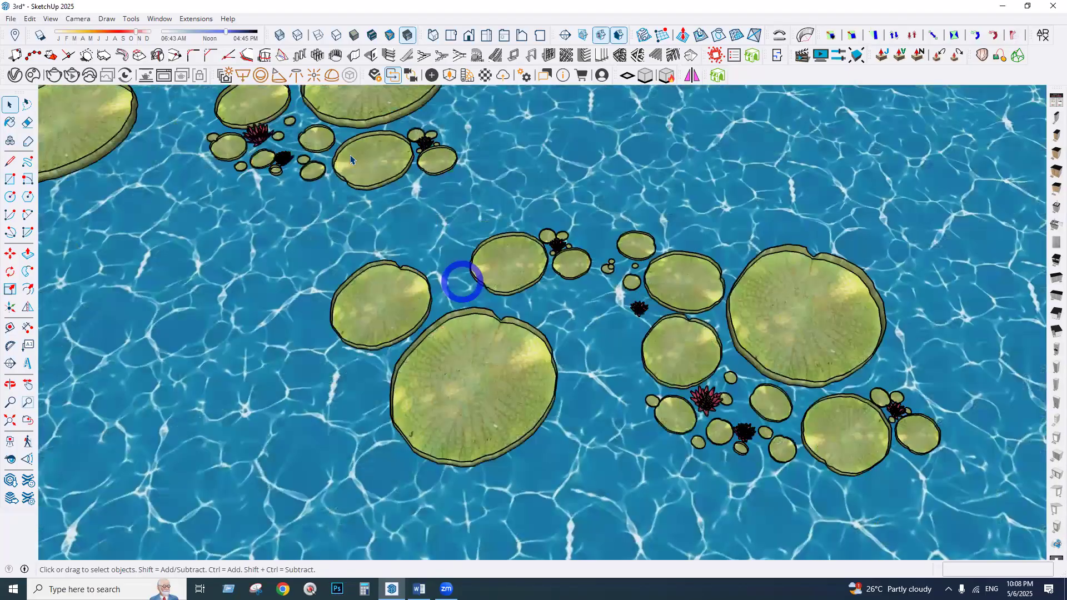
pyautogui.scroll(-3, 607, 220)
pyautogui.click(345, 146)
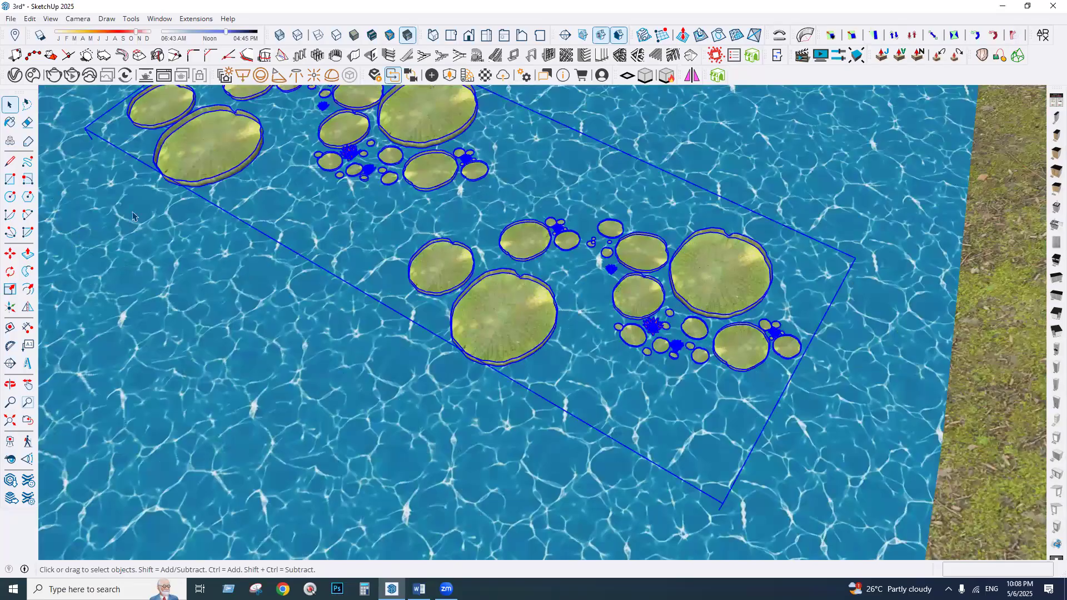
pyautogui.click(10, 253)
pyautogui.scroll(-5, 377, 284)
pyautogui.press('ctrl')
pyautogui.click(374, 283)
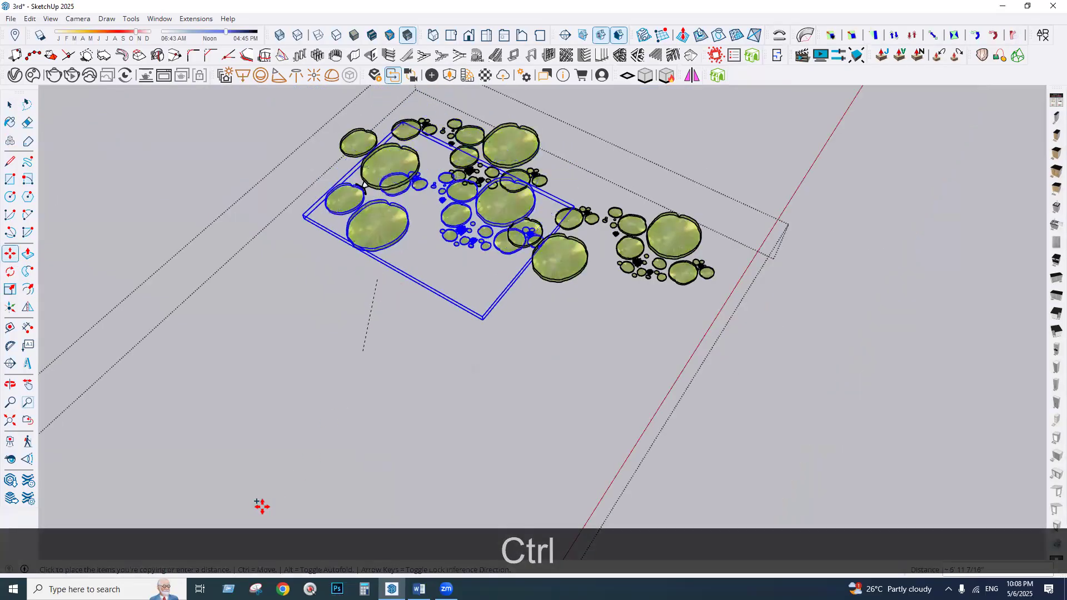
# - Scale the new lily pad copy up uniformly by a factor of about 1.18 and leave the group editing
pyautogui.click(10, 289)
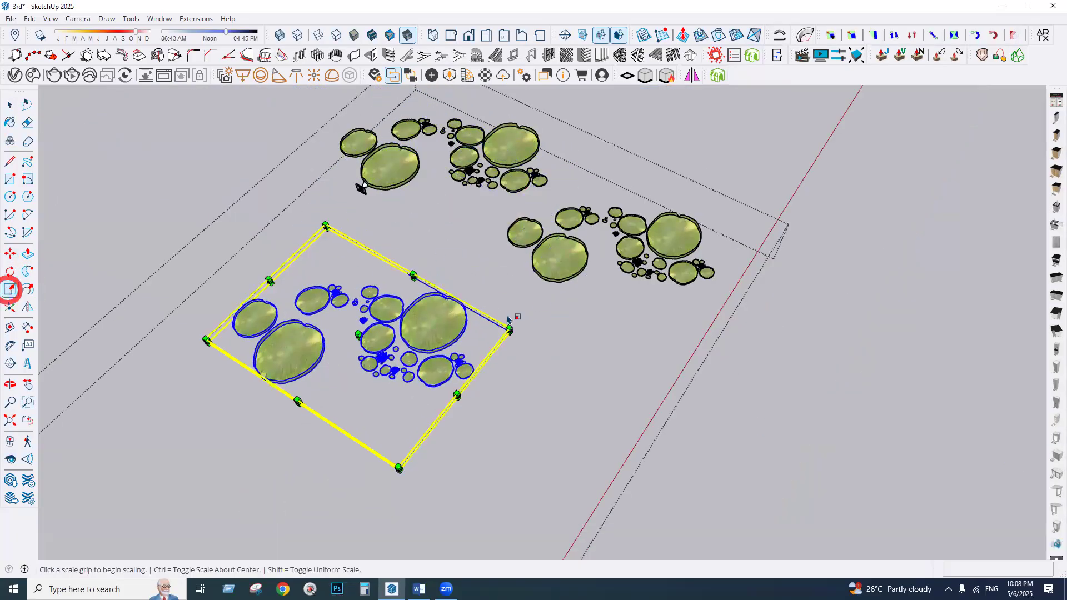
pyautogui.scroll(-2, 456, 258)
pyautogui.scroll(-1, 264, 316)
pyautogui.click(293, 318)
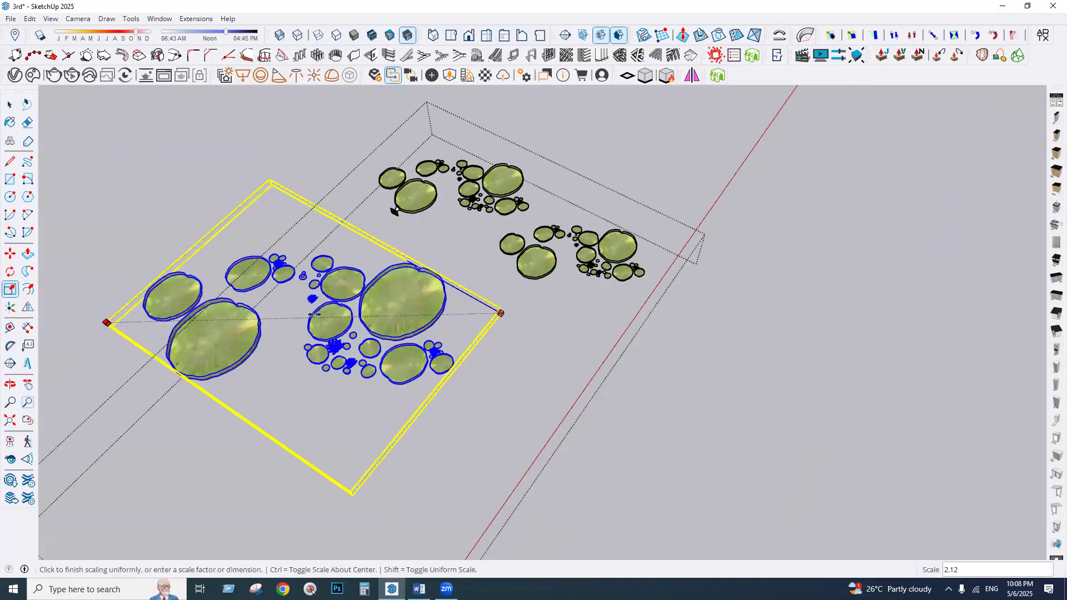
pyautogui.keyDown('shift'); pyautogui.moveTo(105, 322); pyautogui.dragTo(540, 310, button='middle'); pyautogui.keyUp('shift')
pyautogui.keyDown('shift'); pyautogui.moveTo(405, 305); pyautogui.dragTo(526, 302, button='middle'); pyautogui.keyUp('shift')
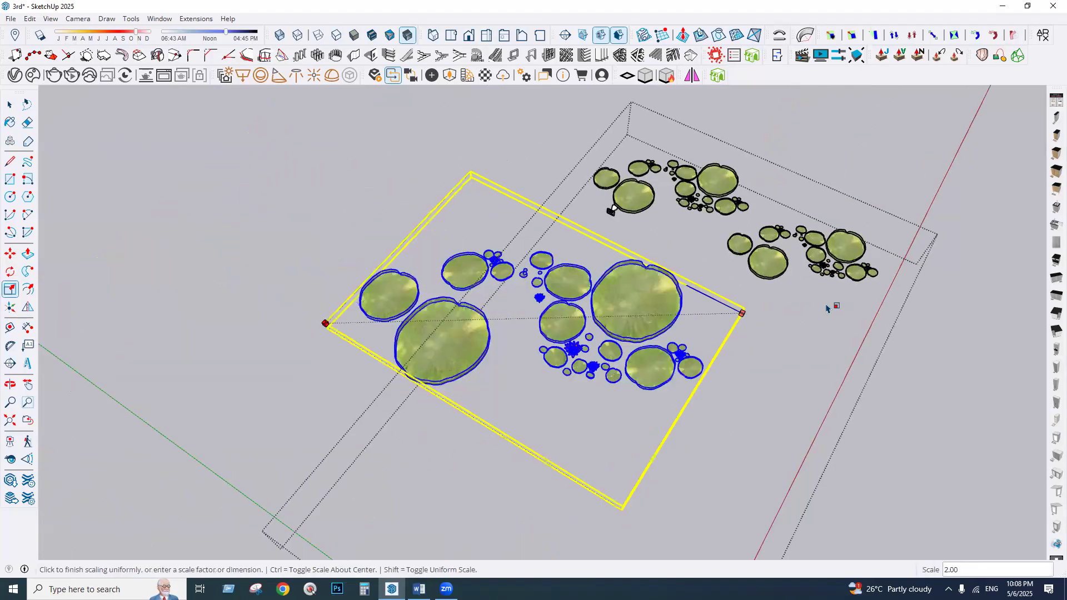
pyautogui.click(743, 311)
pyautogui.click(790, 307)
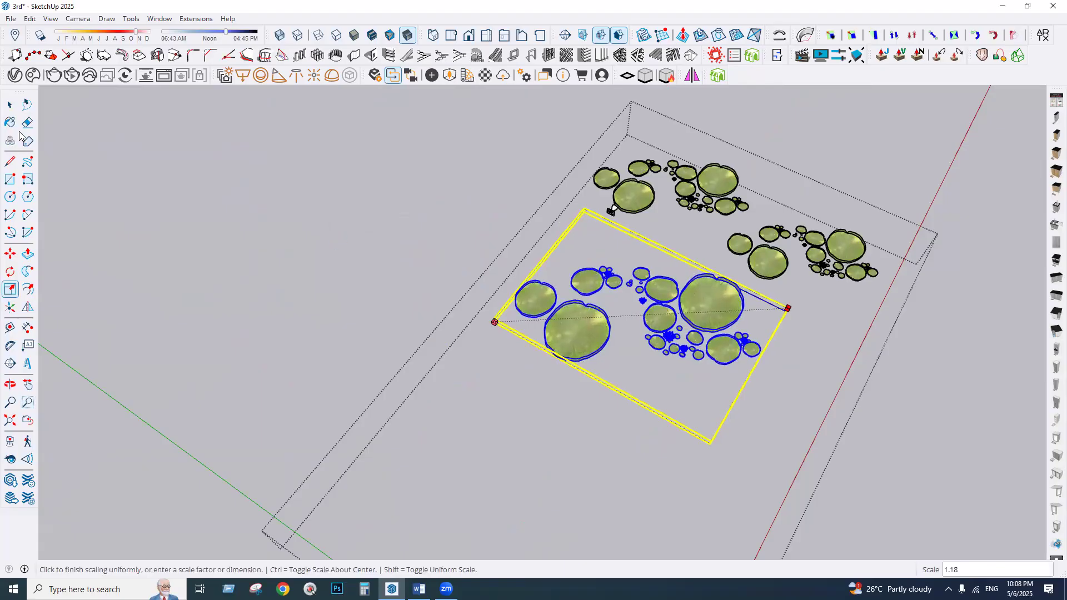
pyautogui.click(10, 104)
pyautogui.press('Escape')
pyautogui.press('Escape')
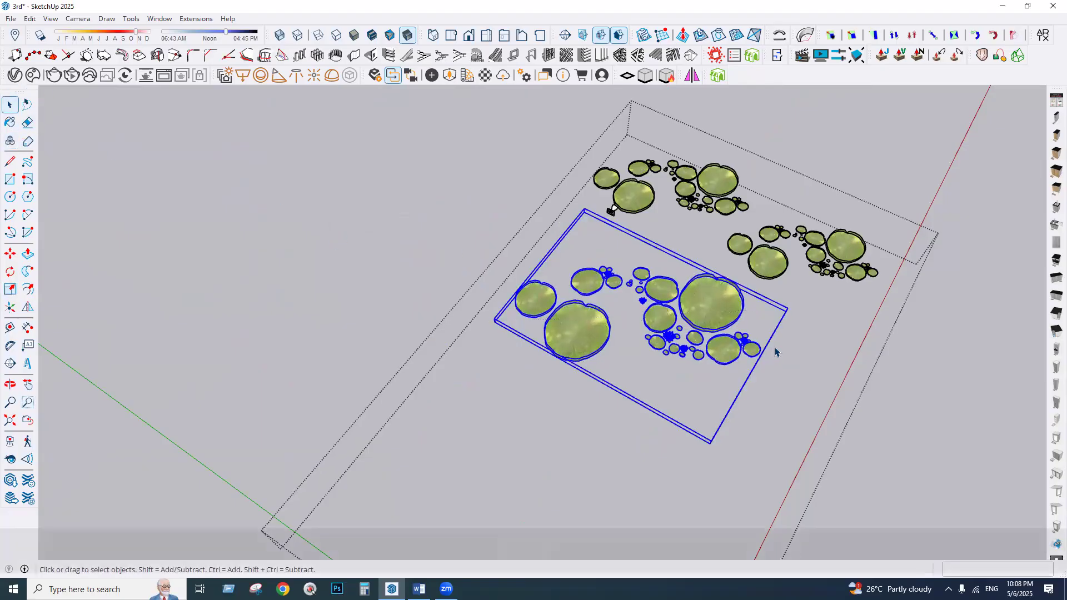
pyautogui.scroll(1, 239, 259)
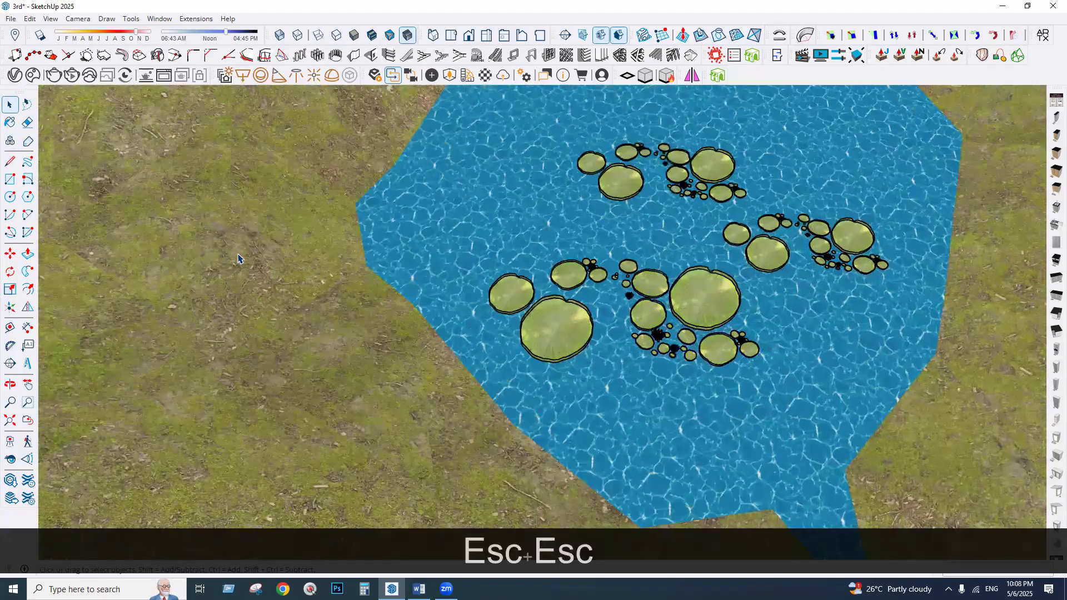
# - Examine the three lily pad clusters on the pond from several angles and distances
pyautogui.scroll(2, 239, 259)
pyautogui.moveTo(727, 335); pyautogui.dragTo(598, 247, button='middle')
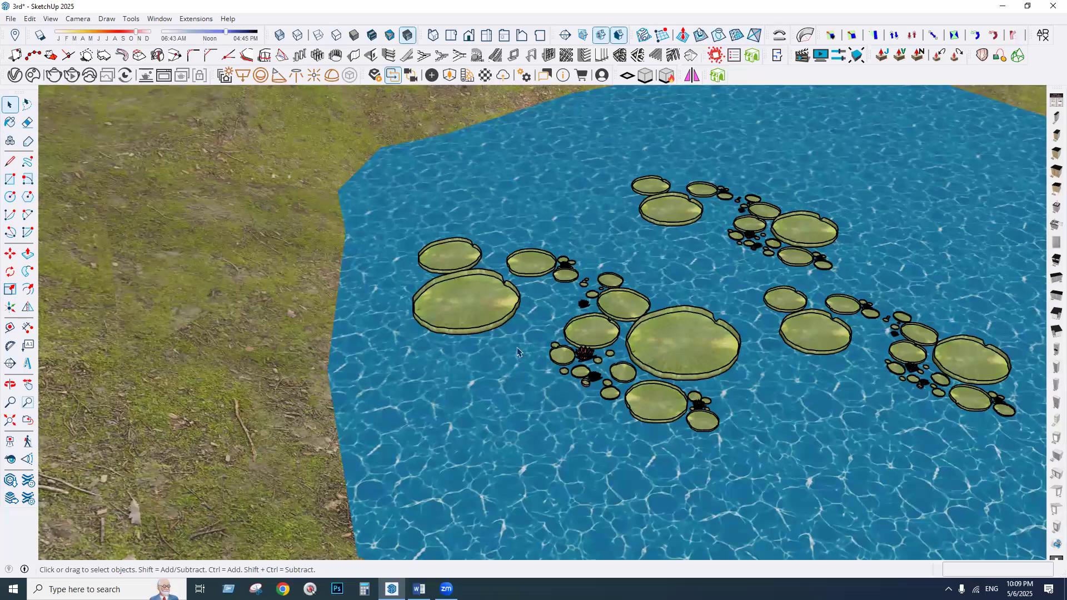
pyautogui.scroll(-1, 472, 358)
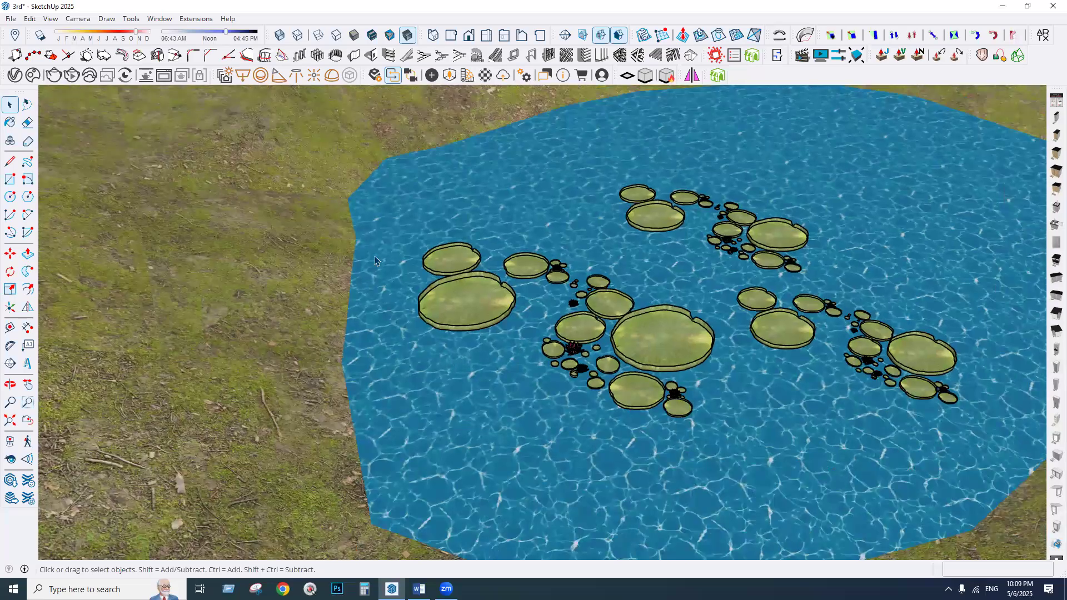
pyautogui.scroll(-5, 461, 424)
pyautogui.scroll(6, 453, 338)
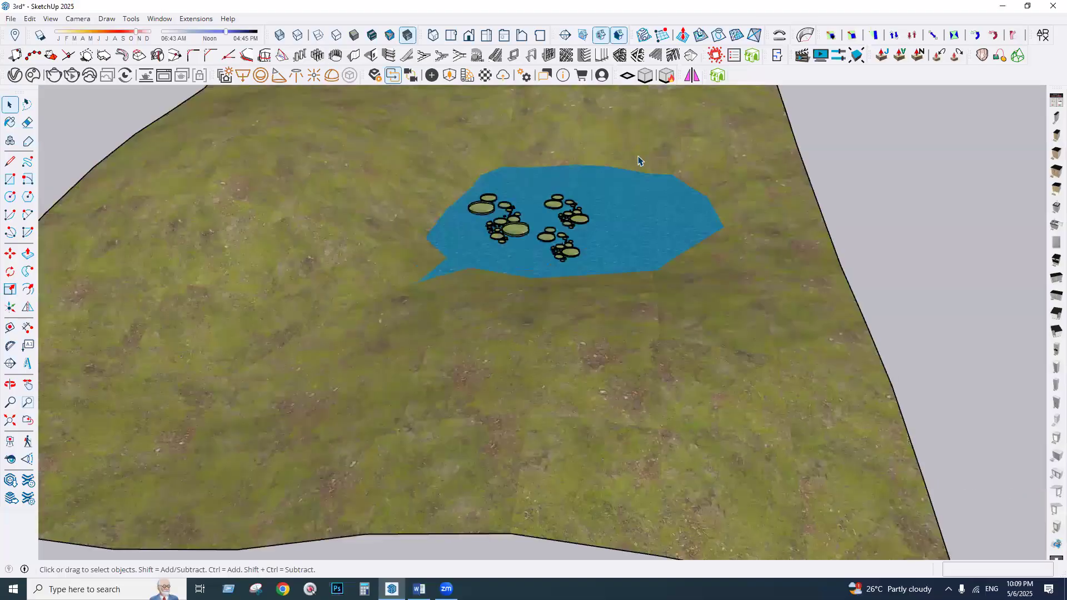
pyautogui.scroll(2, 450, 334)
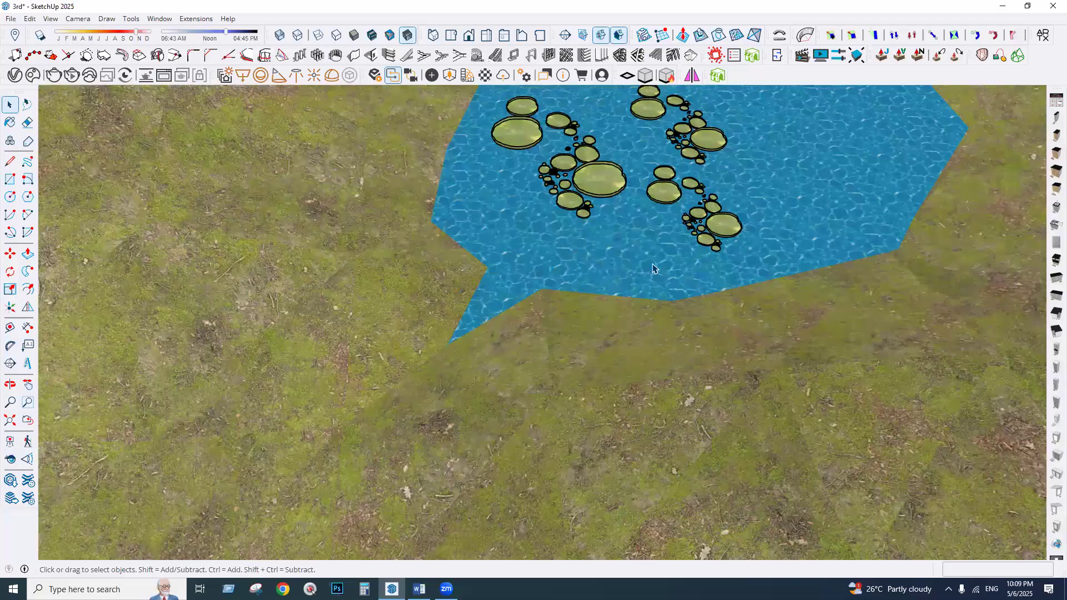
pyautogui.scroll(3, 652, 268)
pyautogui.scroll(3, 652, 265)
pyautogui.moveTo(652, 265); pyautogui.dragTo(735, 329, button='middle')
pyautogui.scroll(-3, 730, 326)
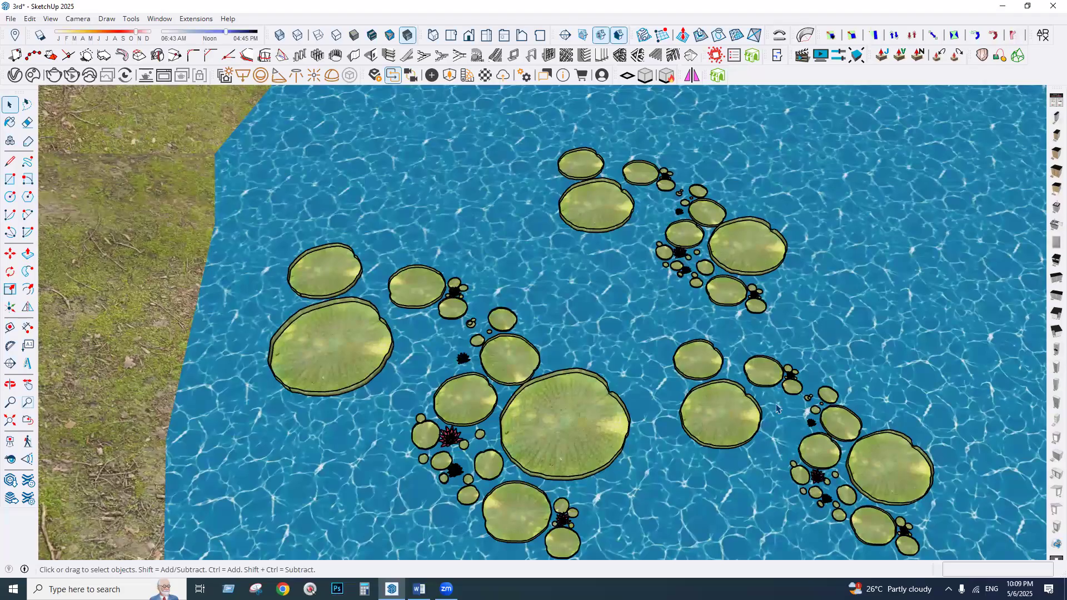
pyautogui.scroll(-2, 735, 396)
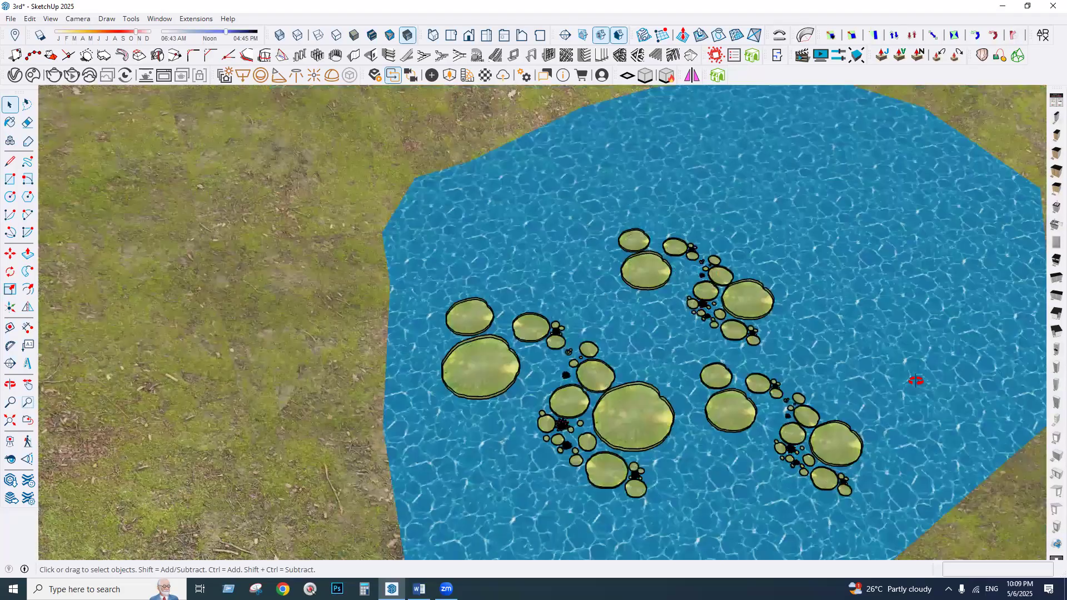
pyautogui.scroll(-3, 350, 500)
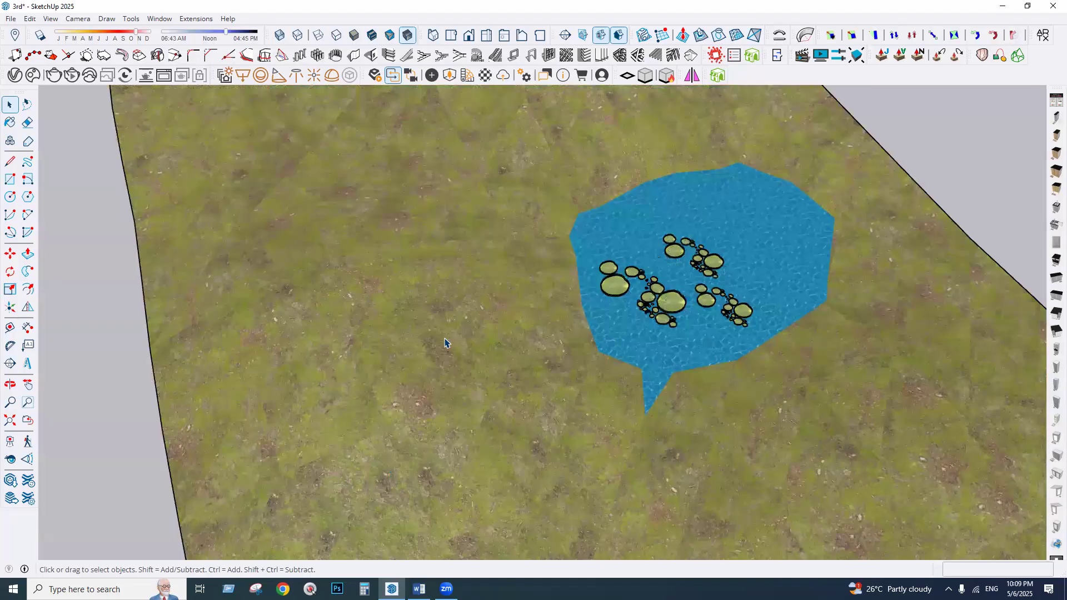
# - Inspect the lily flowers and pads up close, and the whole terrain alongside the other models around the origin
pyautogui.scroll(2, 550, 355)
pyautogui.scroll(5, 670, 427)
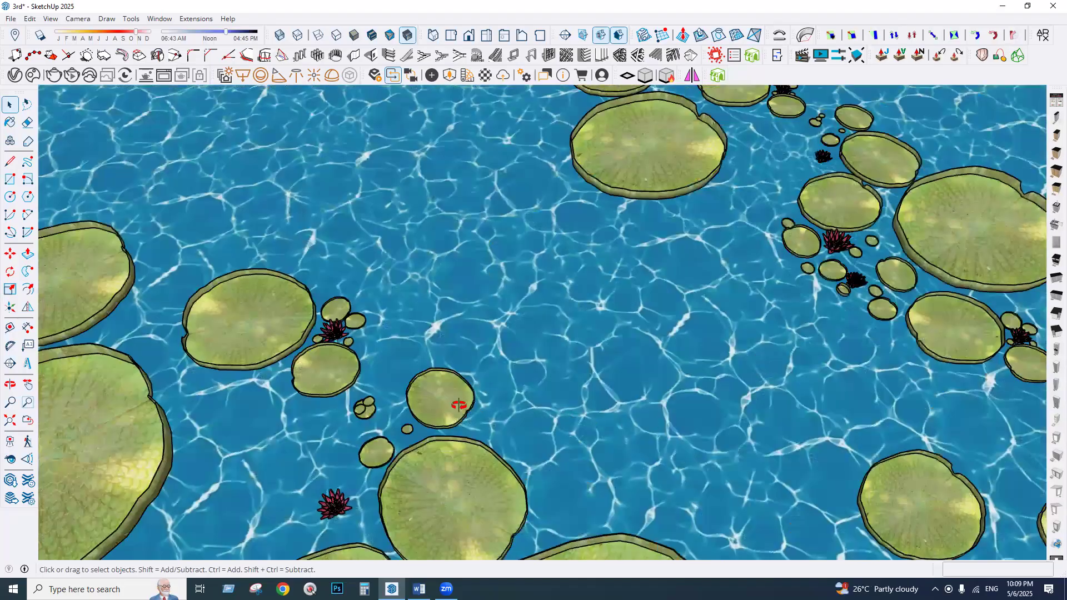
pyautogui.scroll(-1, 451, 403)
pyautogui.scroll(4, 629, 427)
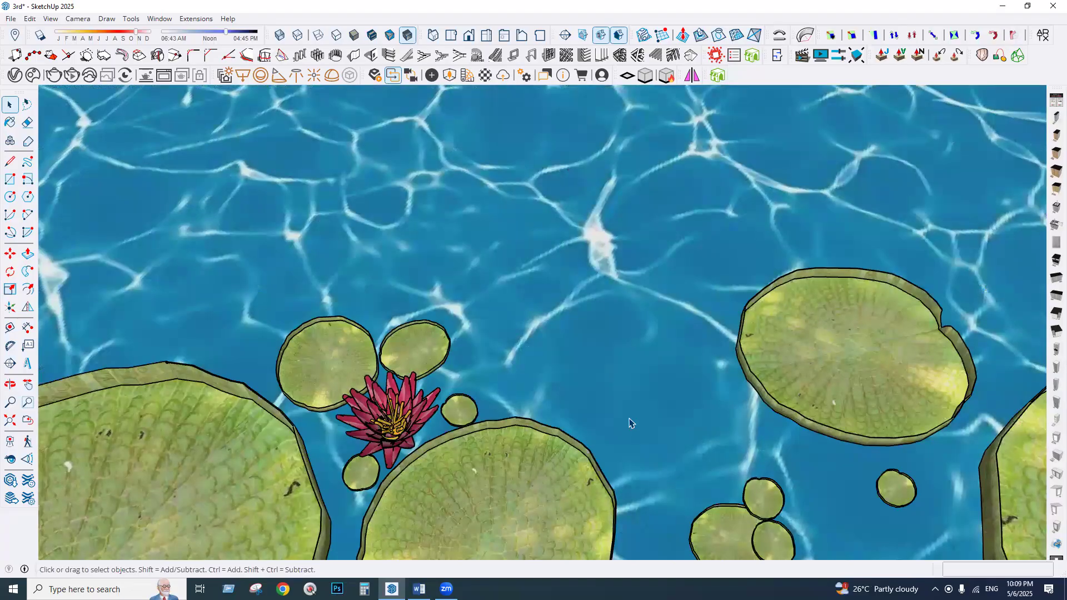
pyautogui.scroll(-5, 639, 424)
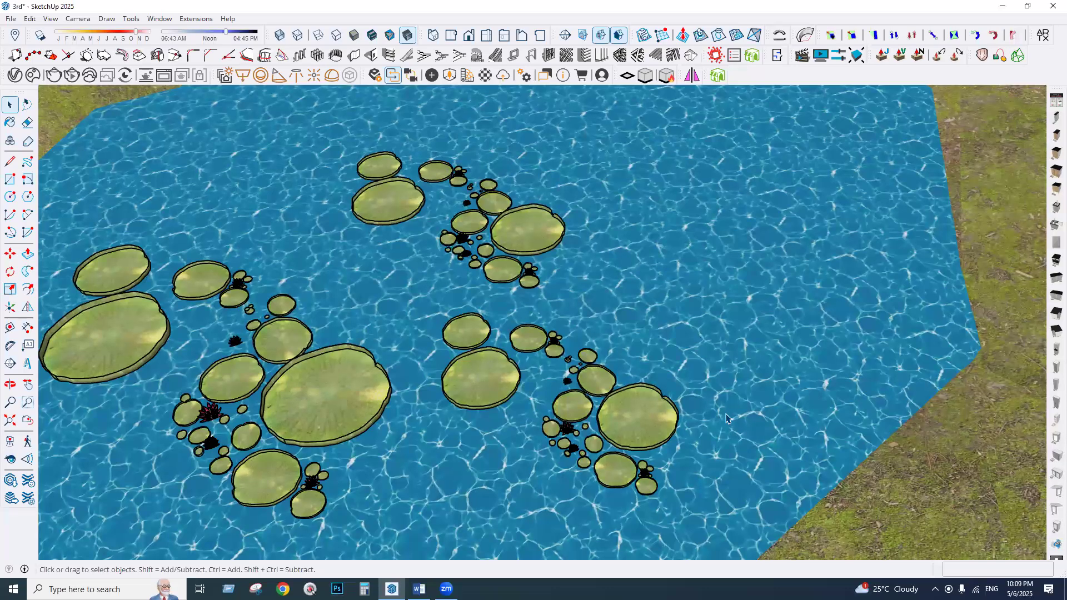
pyautogui.scroll(-5, 726, 419)
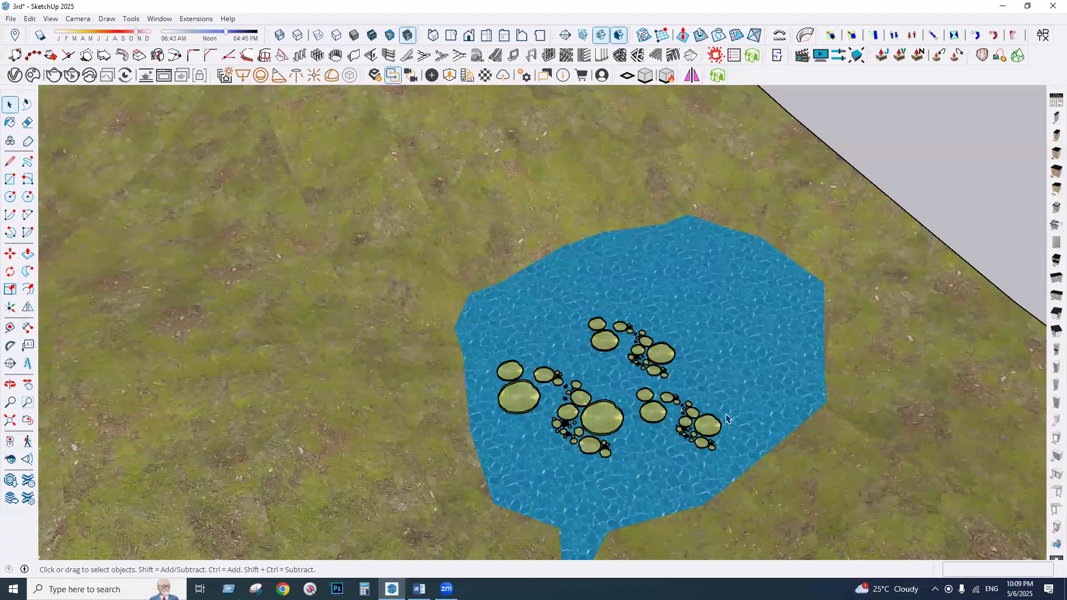
pyautogui.moveTo(726, 414); pyautogui.dragTo(720, 414, button='middle')
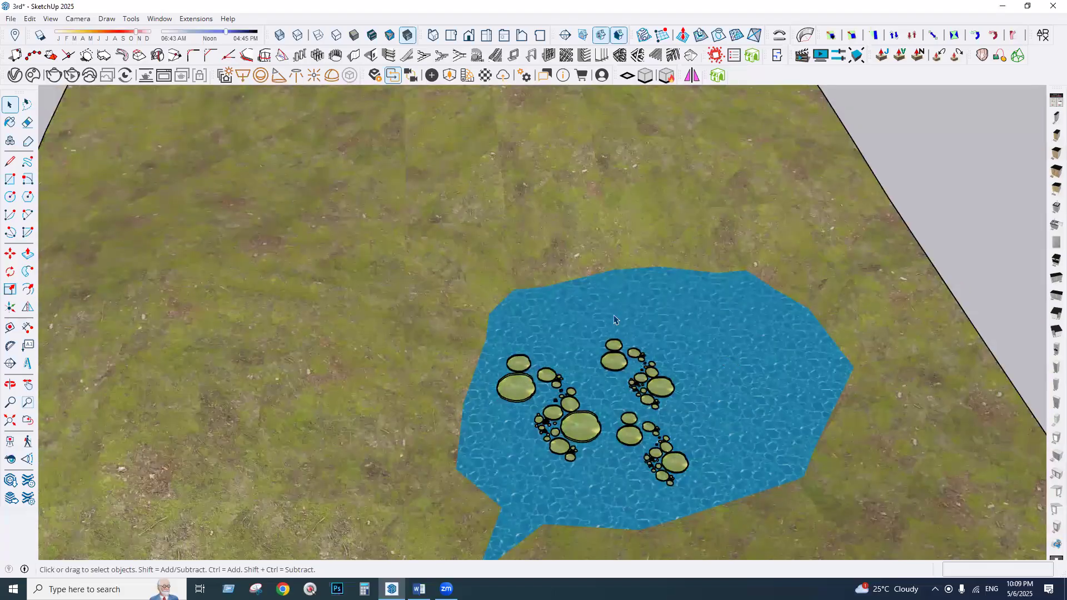
pyautogui.scroll(-10, 613, 439)
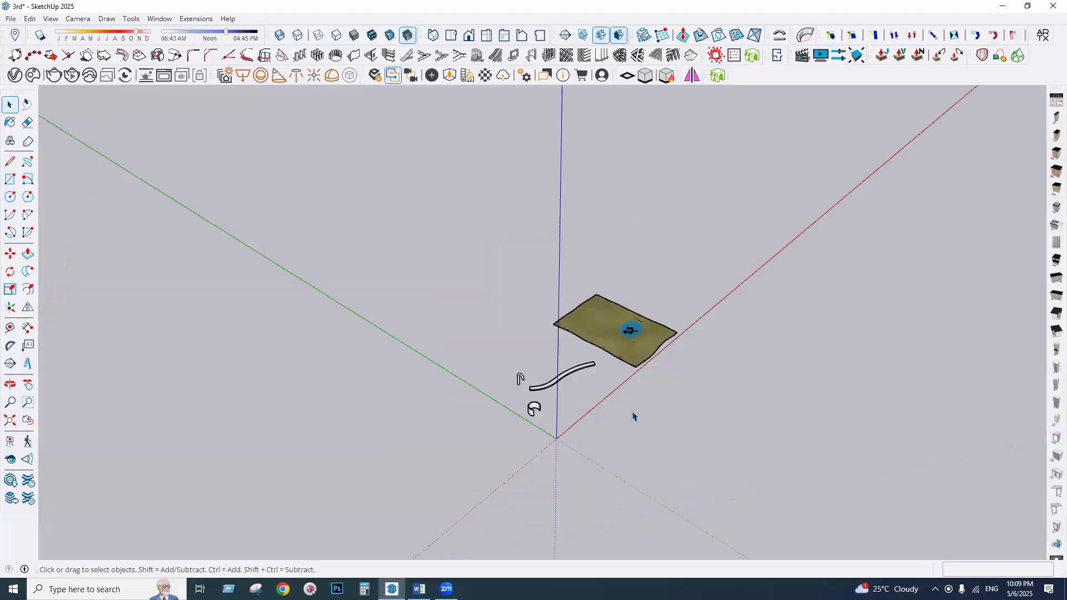
pyautogui.scroll(3, 633, 416)
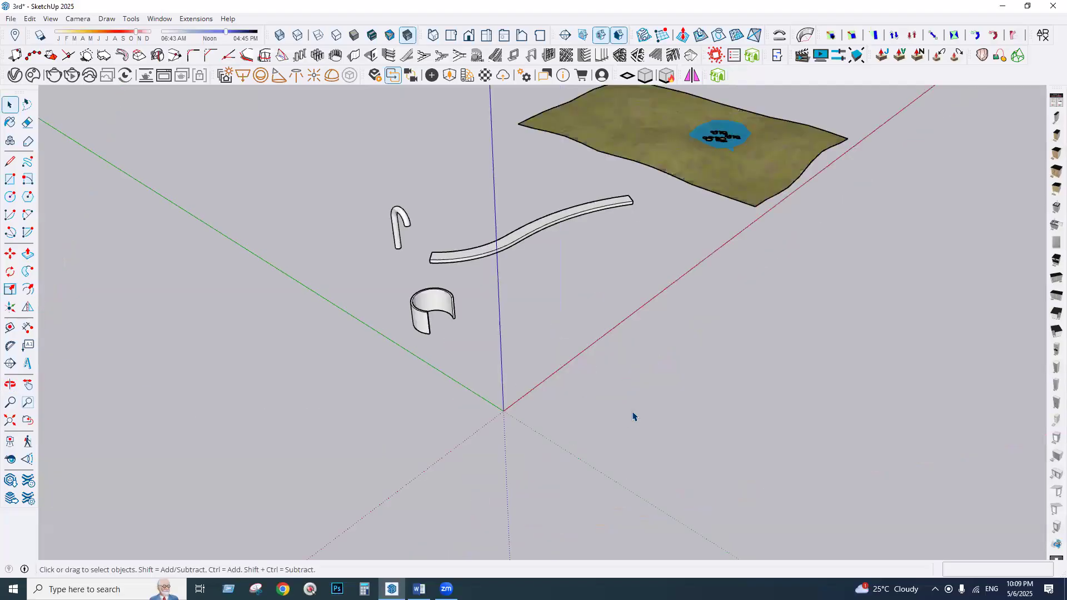
# - Check the Skatter extension's license options and close them without starting a trial or activating
pyautogui.click(715, 58)
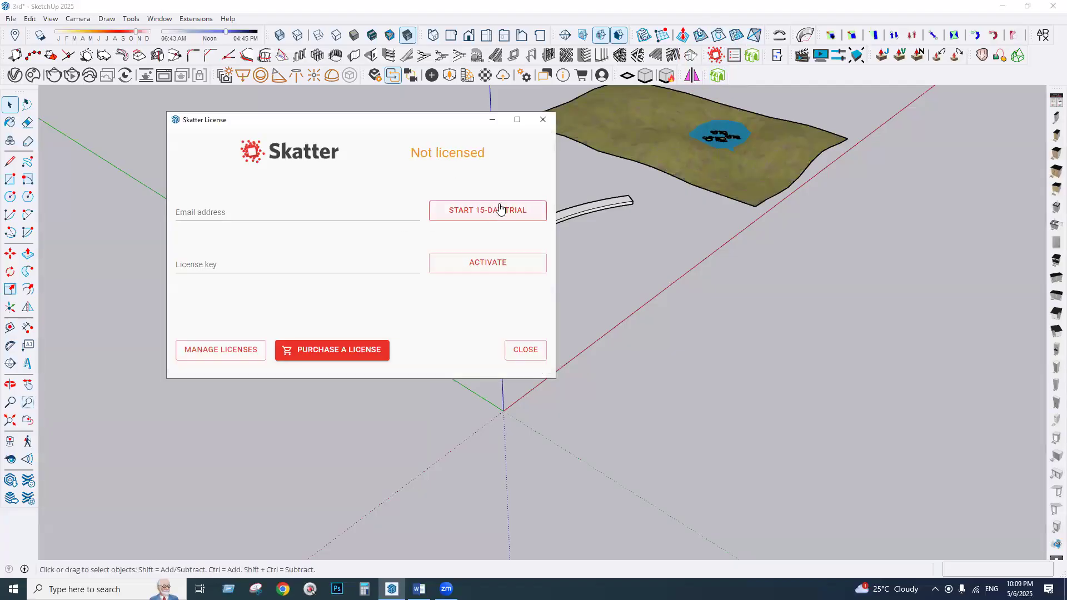
pyautogui.click(543, 119)
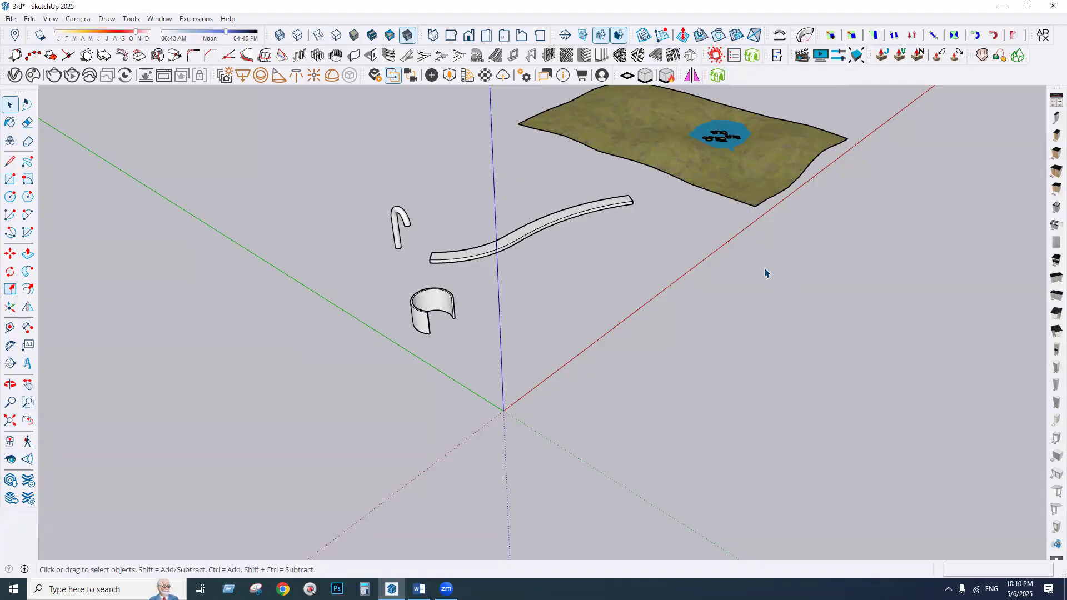
pyautogui.click(715, 55)
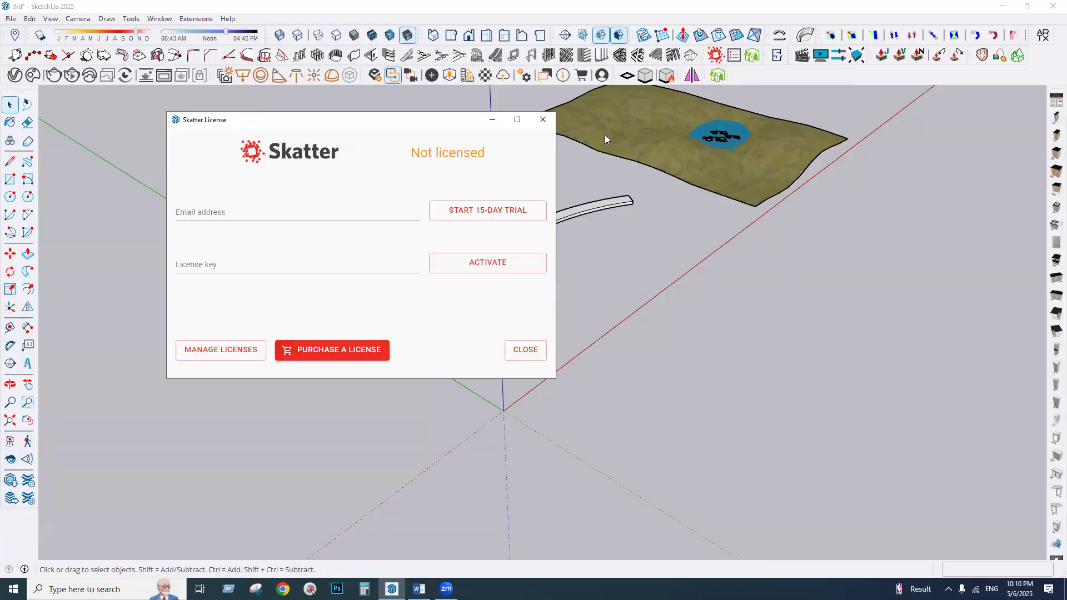
pyautogui.click(543, 120)
# - Browse the Skatter v2 Contents assets and their prices in the 3D Bazaar marketplace
pyautogui.click(717, 75)
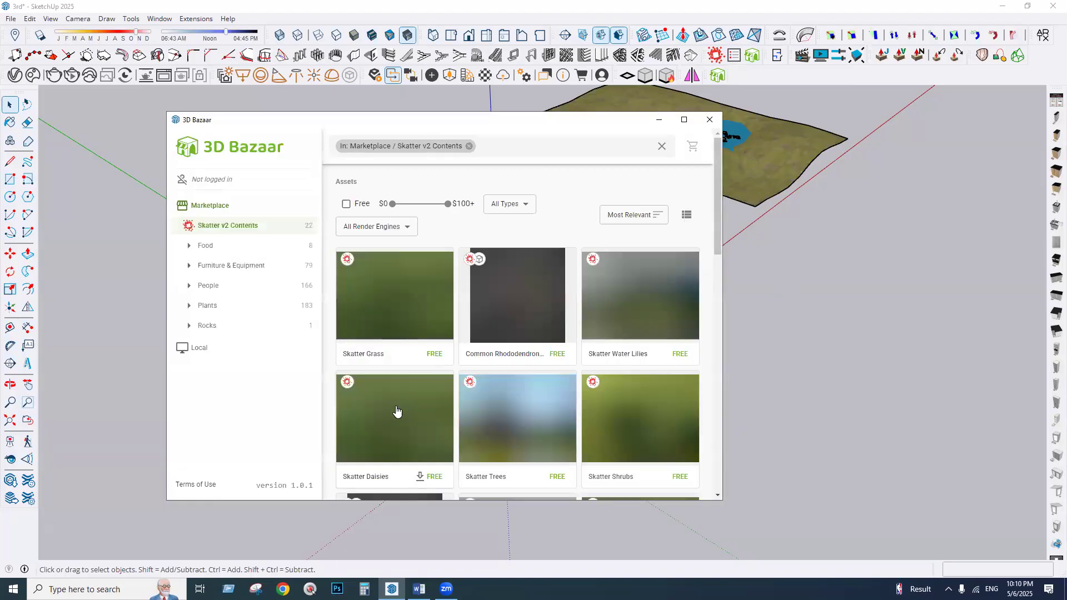
pyautogui.scroll(-1, 555, 355)
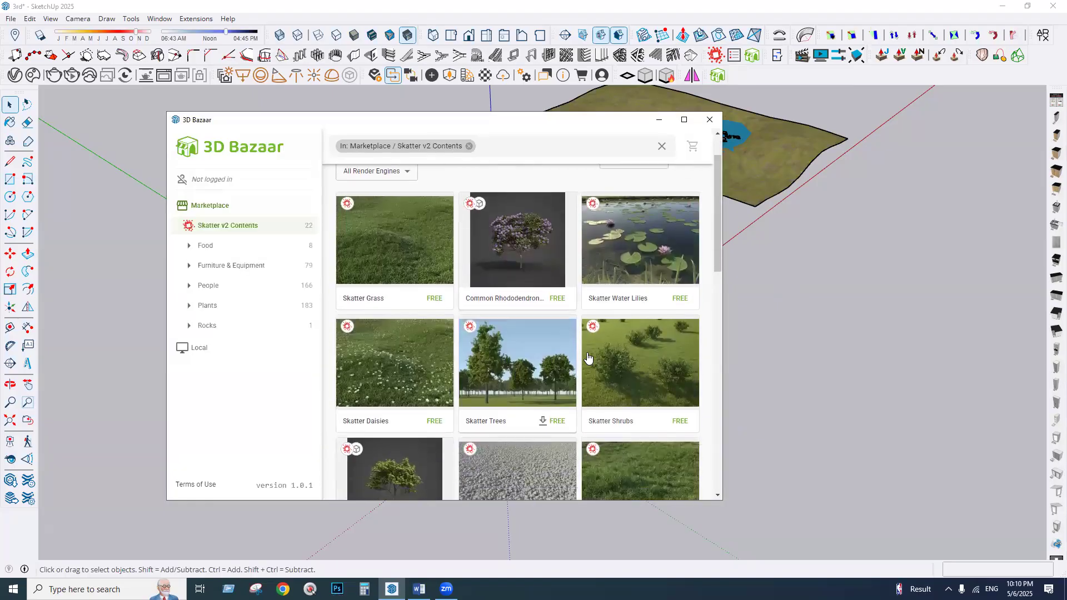
pyautogui.scroll(-4, 583, 357)
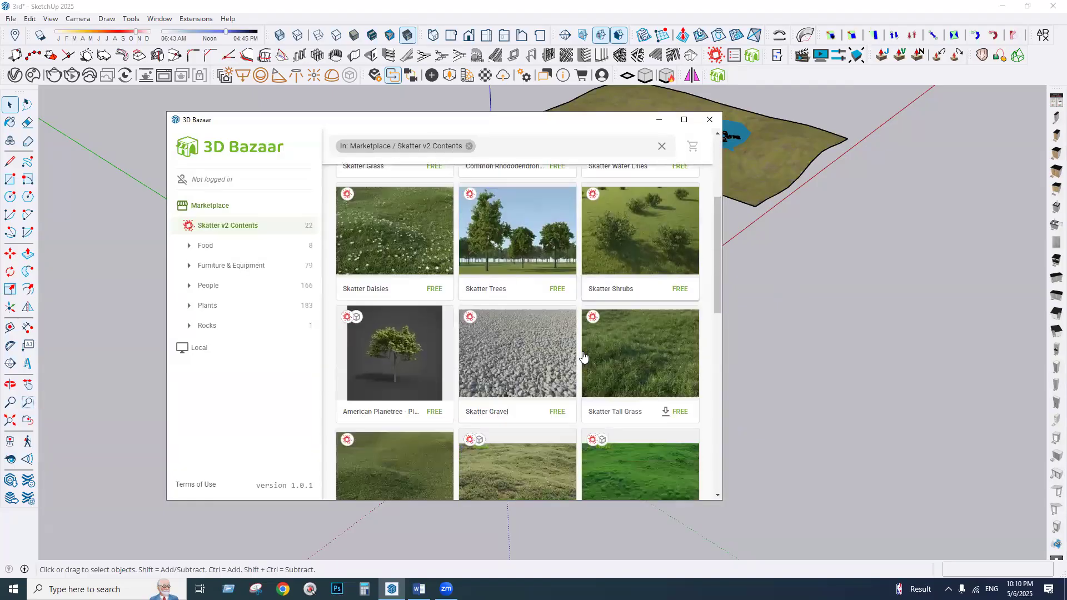
pyautogui.scroll(-5, 583, 357)
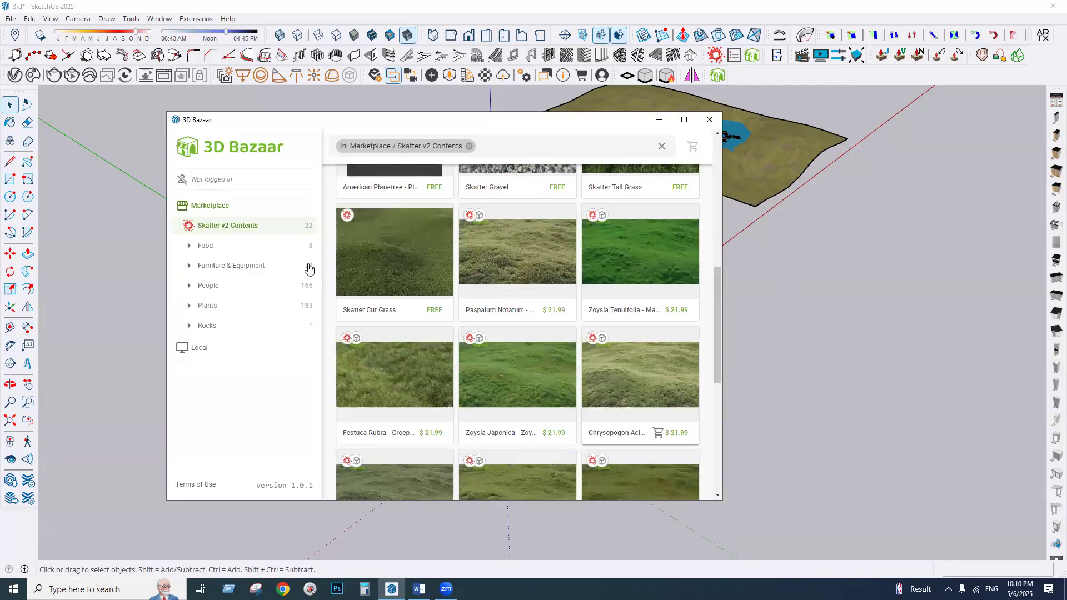
pyautogui.scroll(-1, 593, 357)
pyautogui.scroll(-2, 561, 357)
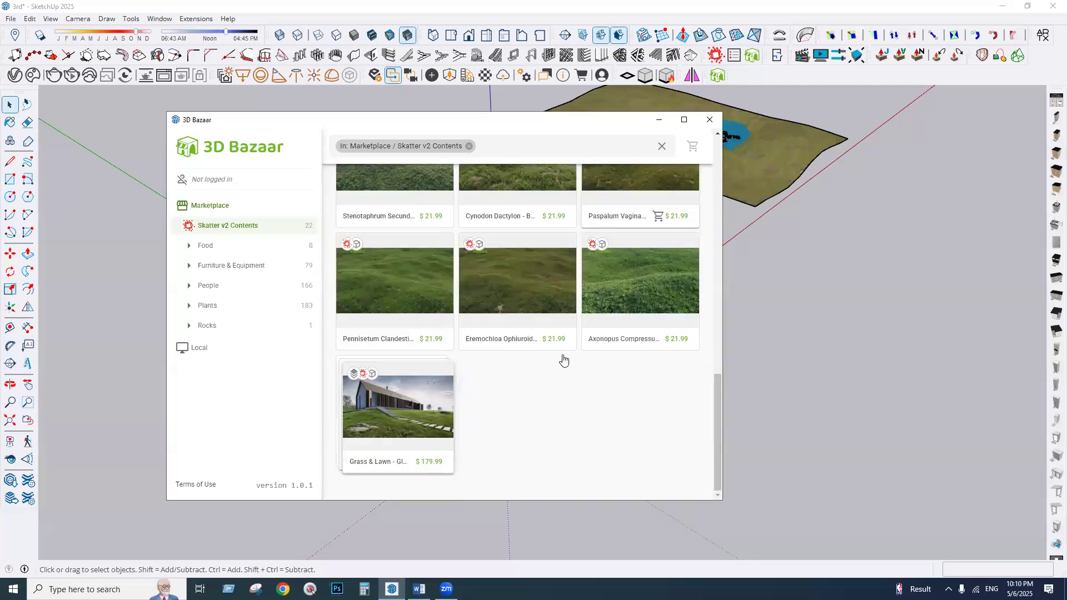
pyautogui.scroll(5, 562, 359)
pyautogui.scroll(10, 563, 360)
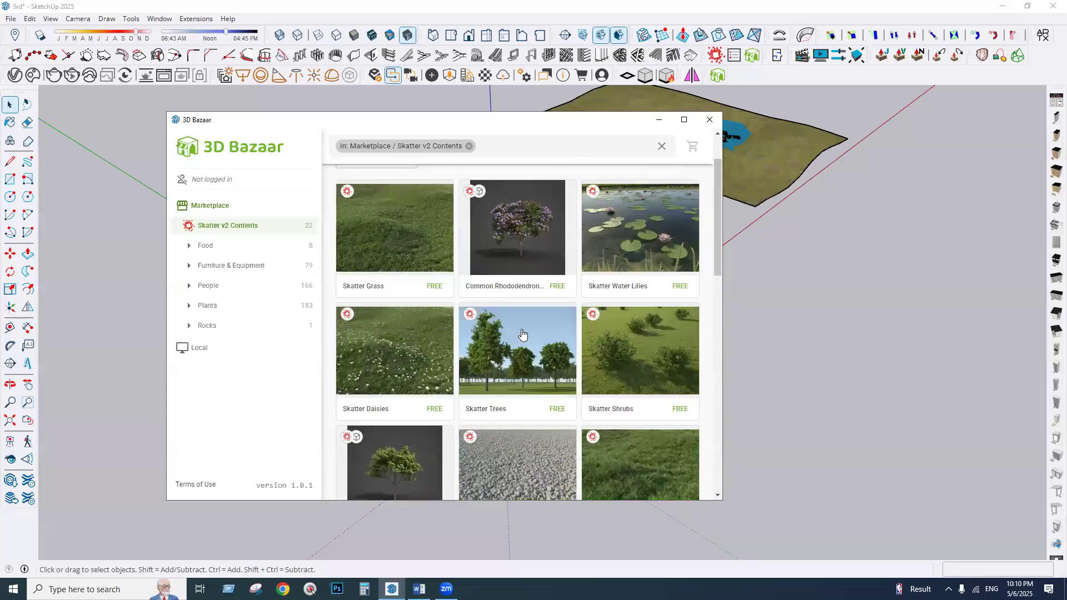
# - Look through the Food and People categories of the 3D Bazaar marketplace and their asset prices
pyautogui.click(222, 245)
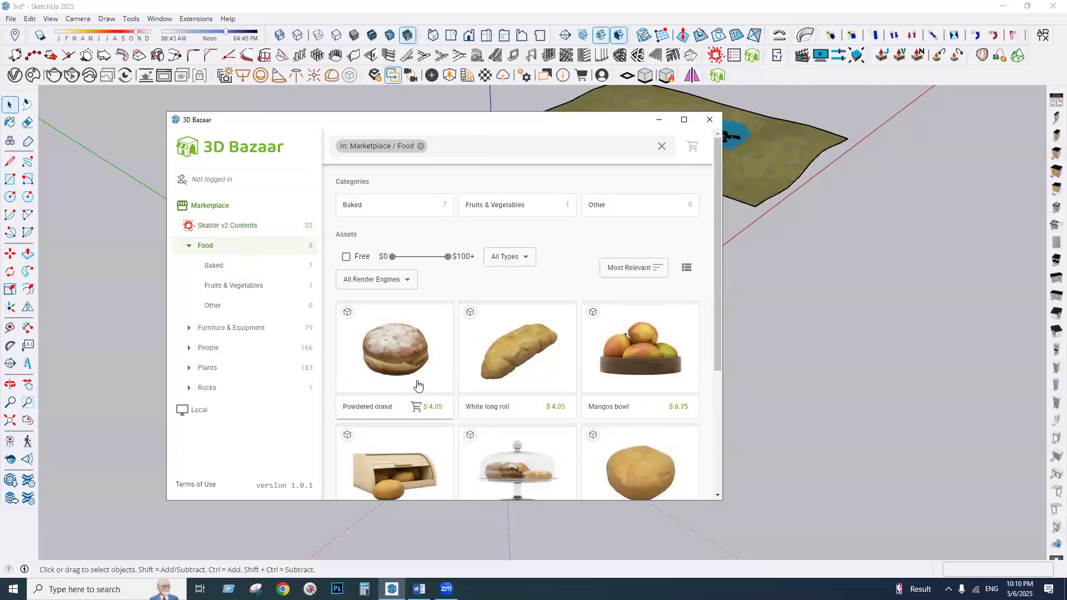
pyautogui.scroll(-1, 389, 379)
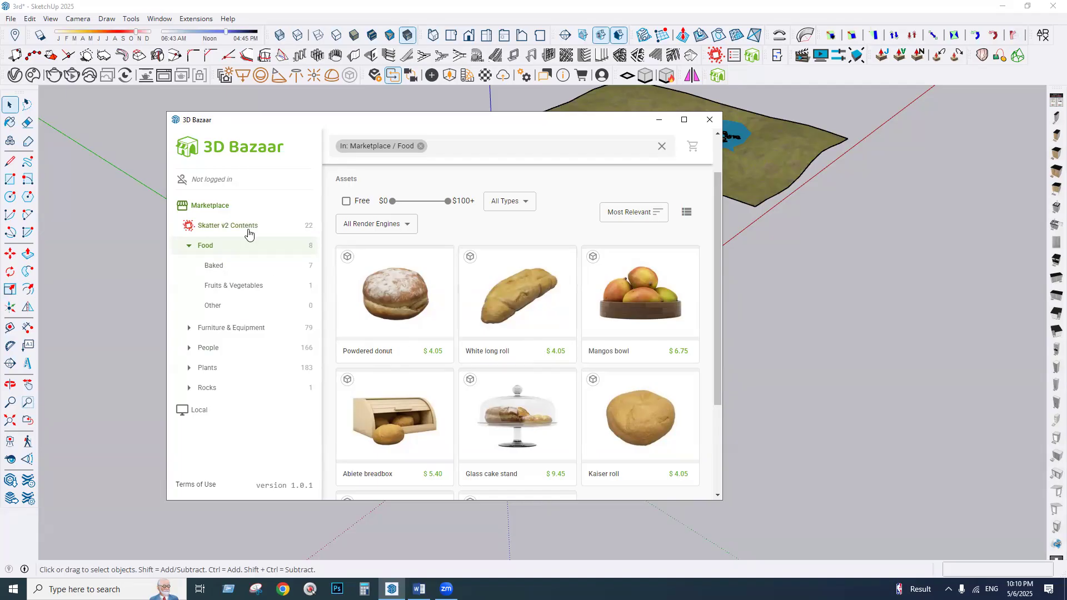
pyautogui.scroll(-3, 391, 344)
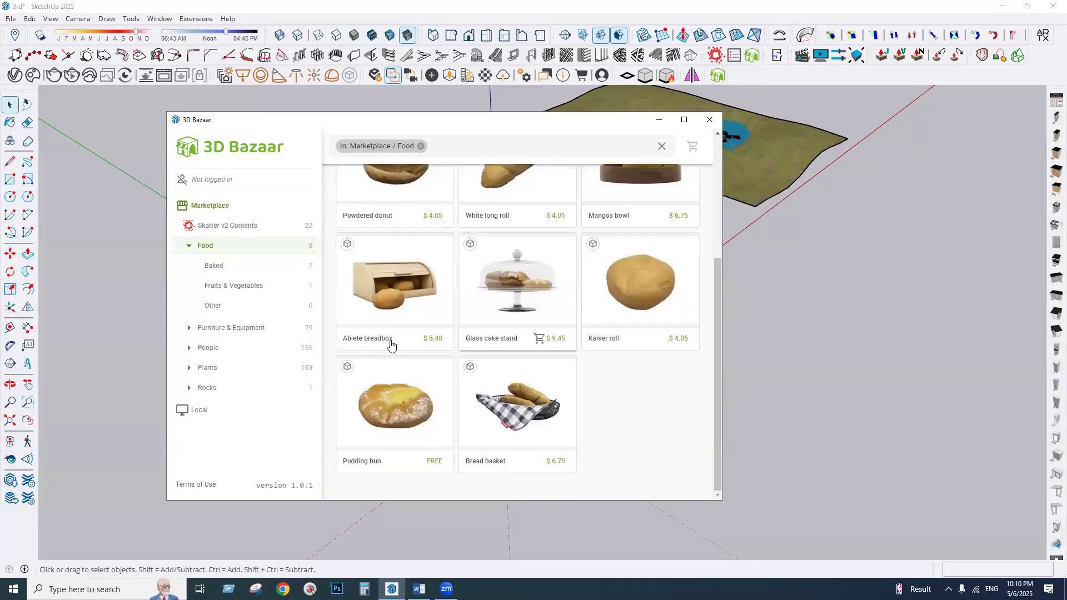
pyautogui.click(233, 349)
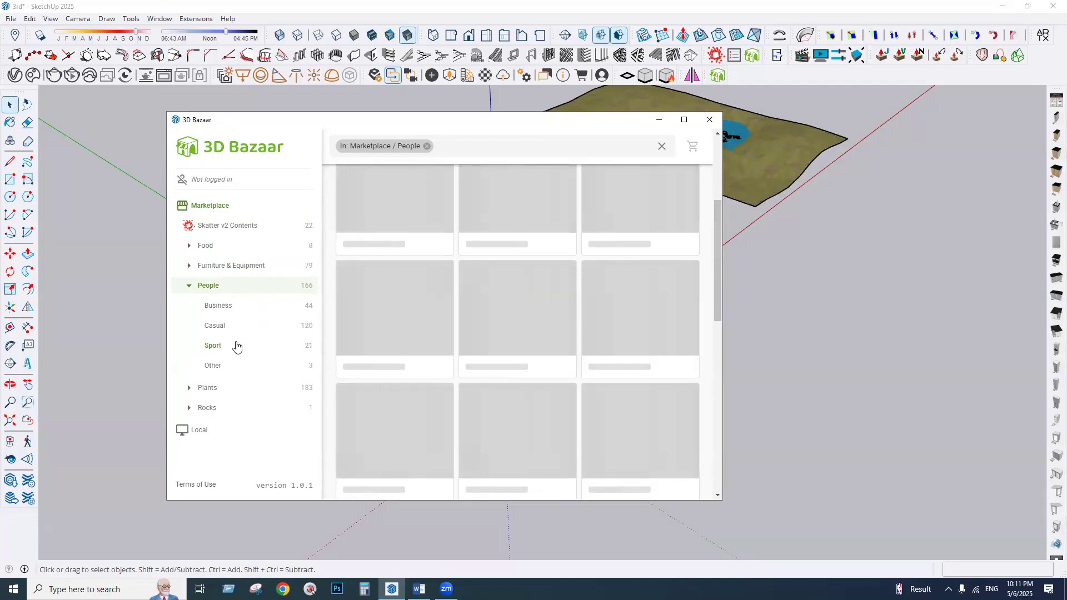
pyautogui.scroll(-1, 495, 375)
pyautogui.scroll(-3, 495, 379)
pyautogui.scroll(4, 508, 358)
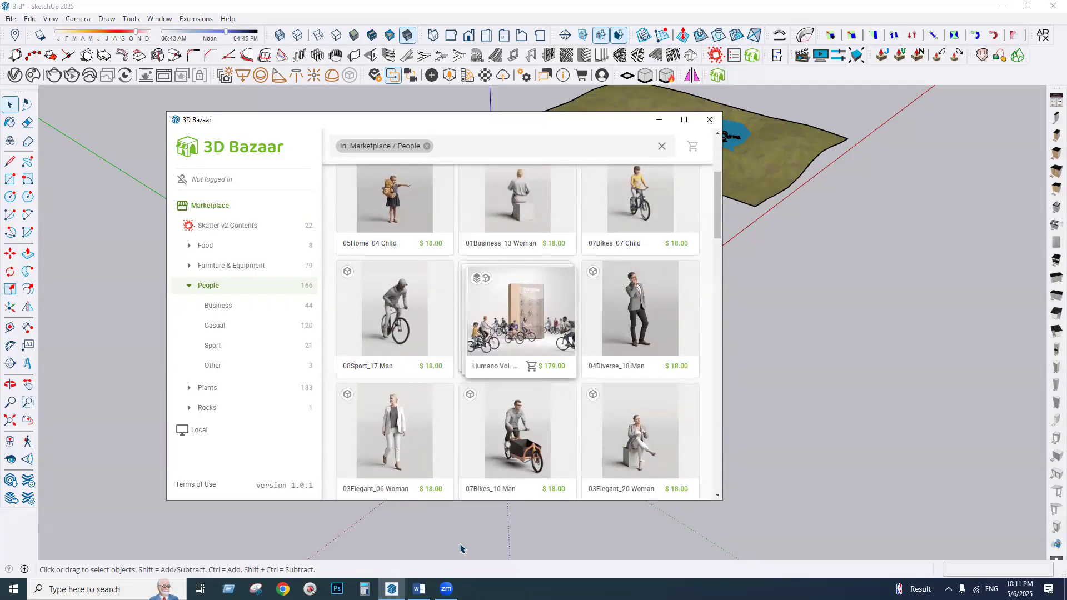
# - Switch to Calculator and multiply the 179 dollar price of the Humano Vol. 07 bundle by 122
pyautogui.click(364, 589)
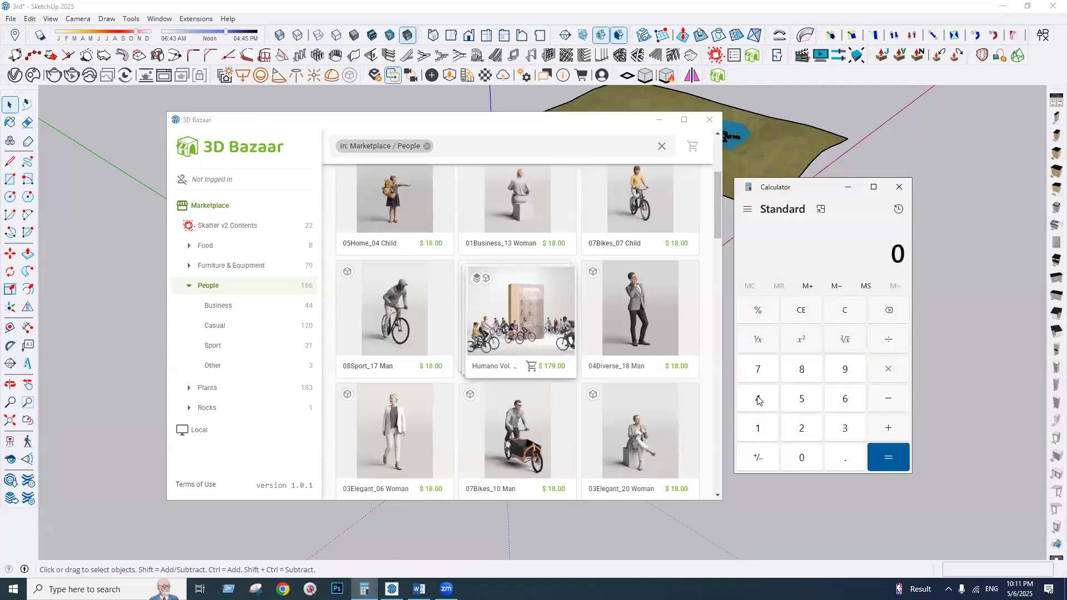
pyautogui.write('179')
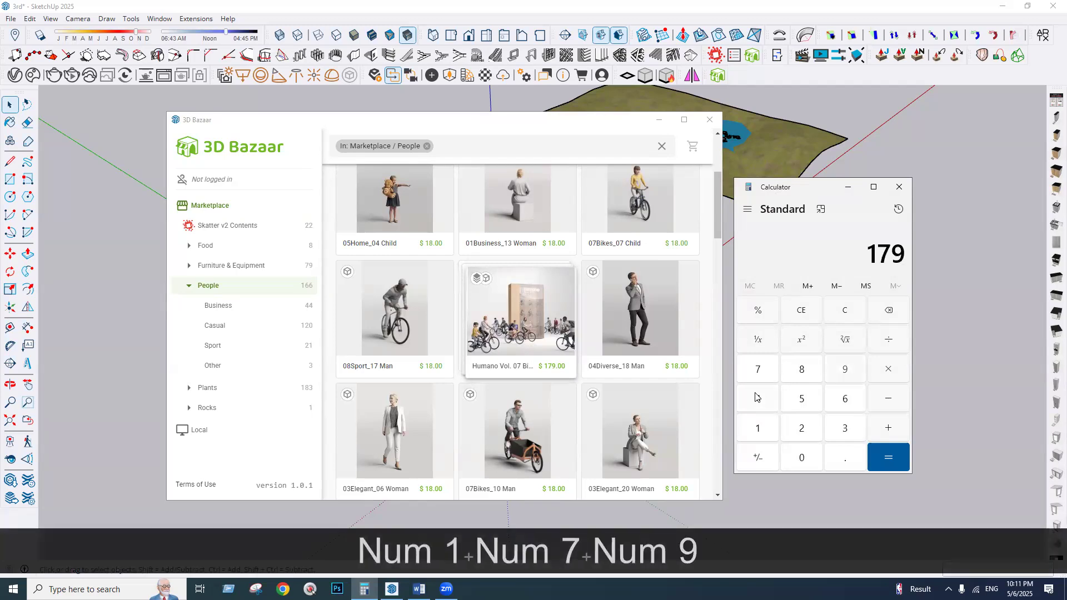
pyautogui.write('*122')
pyautogui.press('Return')
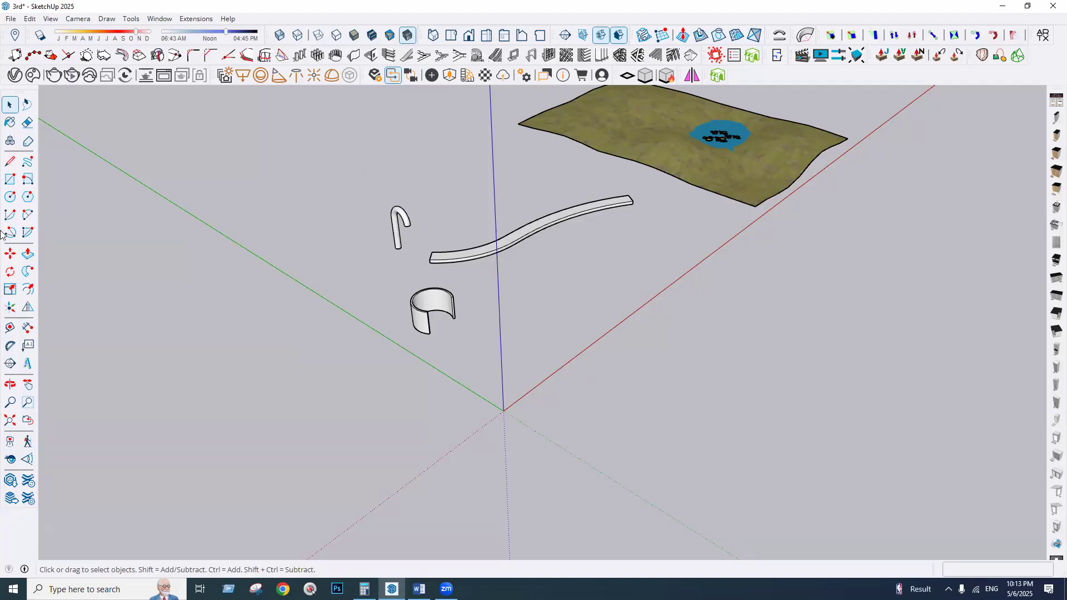
# - Draw a large circle on the ground plane centred on the origin
pyautogui.click(10, 197)
pyautogui.click(503, 411)
pyautogui.click(614, 369)
pyautogui.scroll(3, 473, 456)
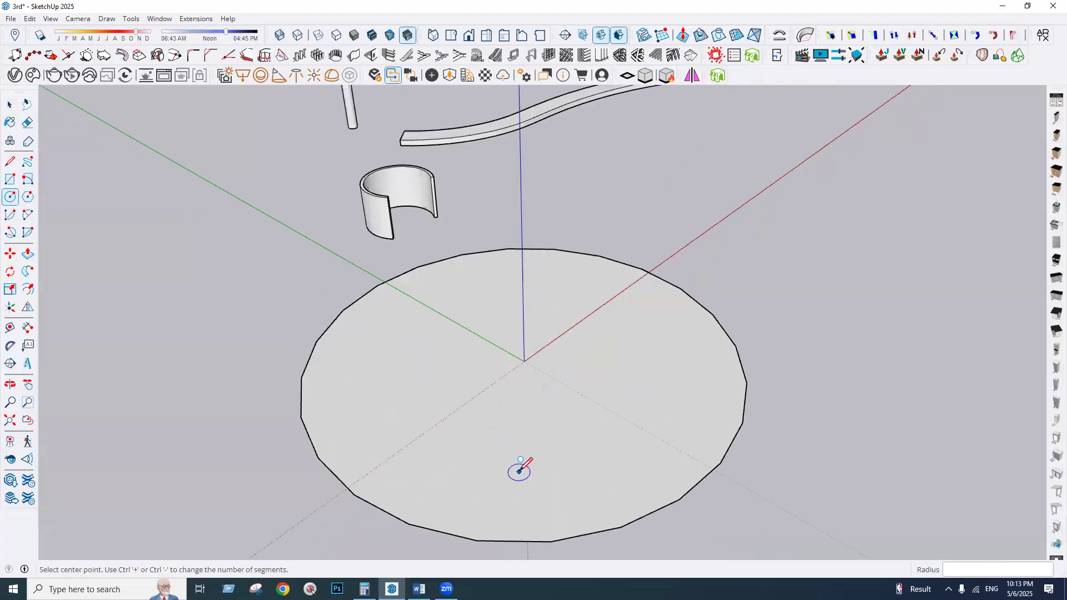
pyautogui.click(11, 105)
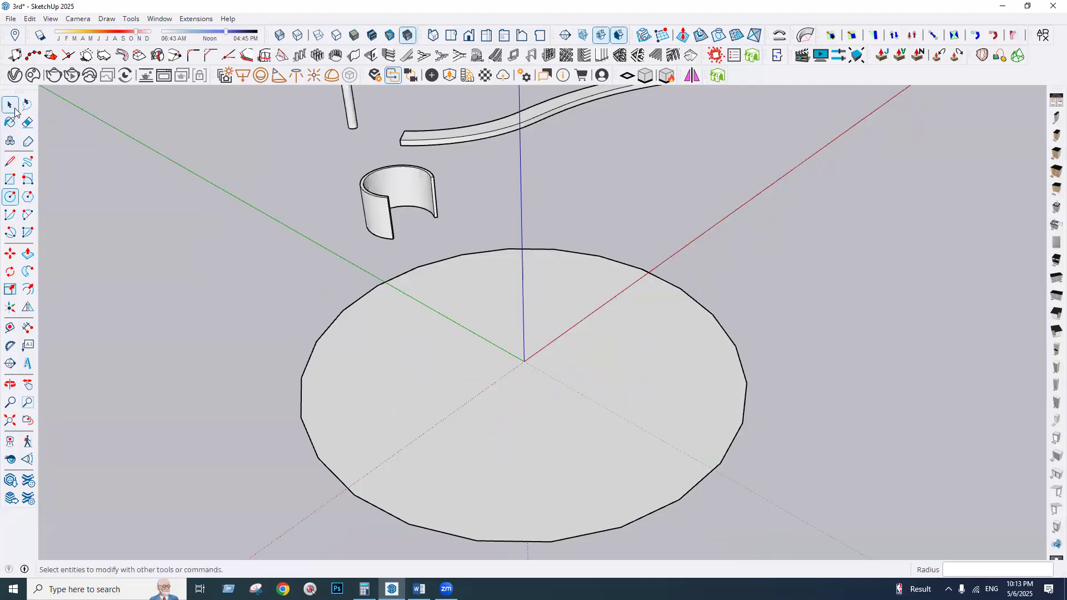
# - Extrude the circle upward with Push/Pull into a low disc and select all of its connected geometry
pyautogui.click(18, 254)
pyautogui.click(27, 254)
pyautogui.click(478, 395)
pyautogui.click(479, 375)
pyautogui.moveTo(431, 386); pyautogui.dragTo(631, 334, button='middle')
pyautogui.press('space')
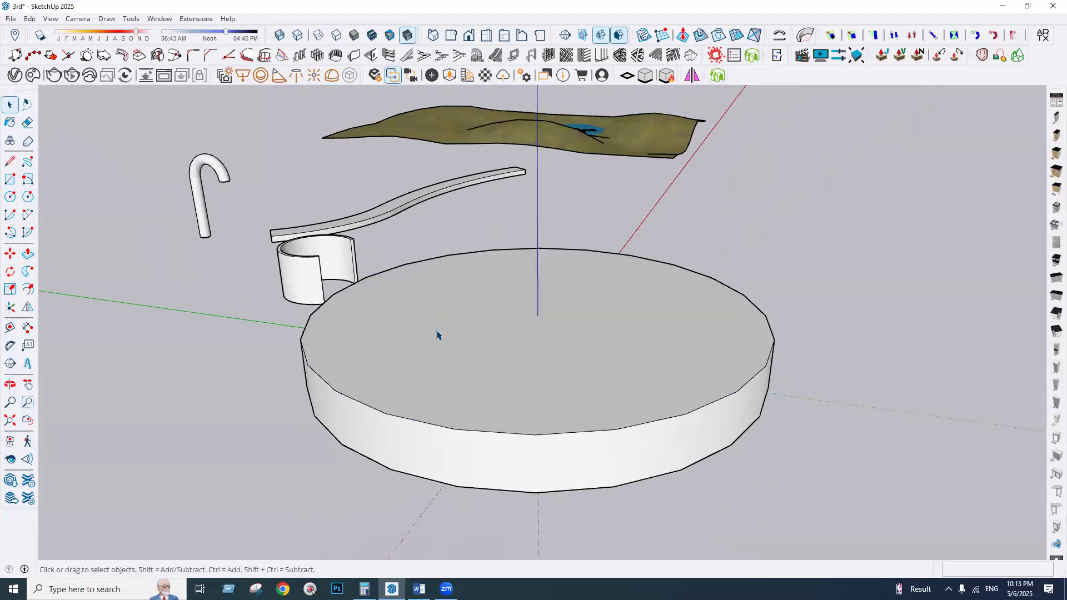
pyautogui.tripleClick(438, 335)
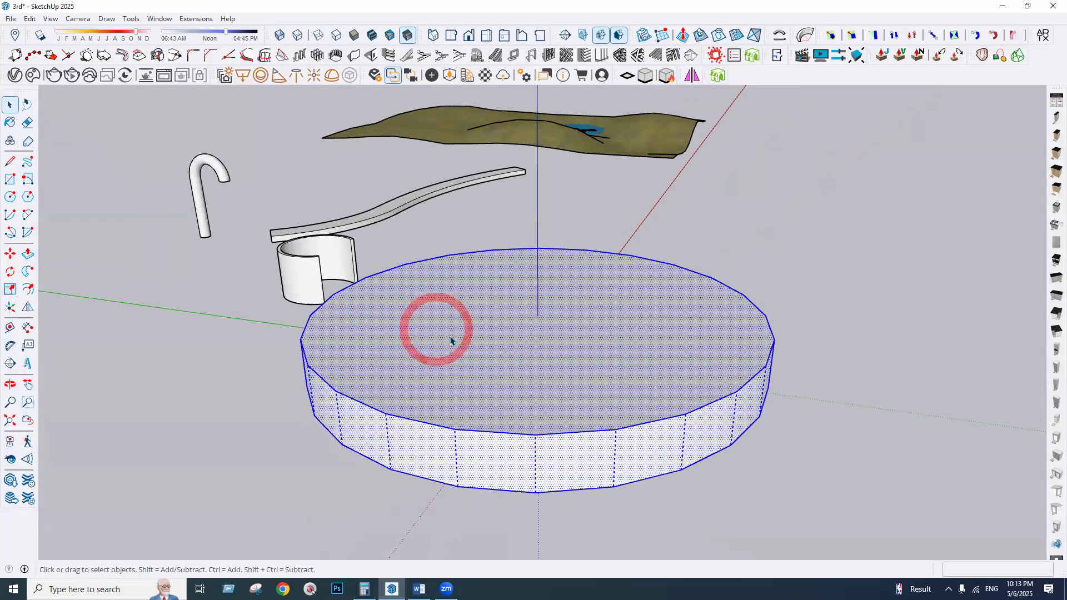
# - Unsoften the disc's edges by setting the angle between normals to 0 degrees, and close the tray
pyautogui.rightClick(449, 371)
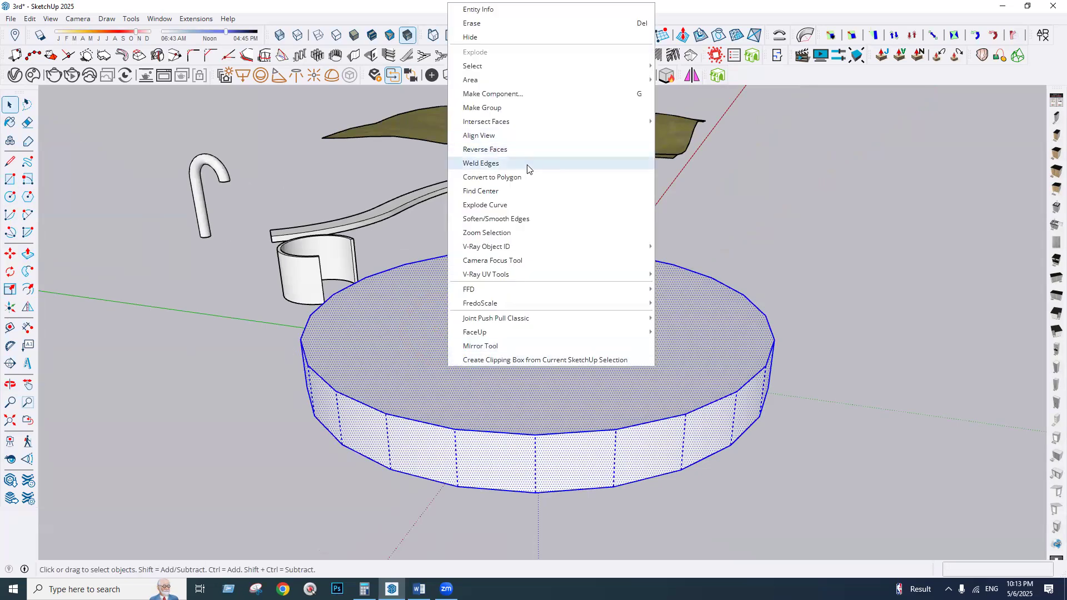
pyautogui.click(498, 219)
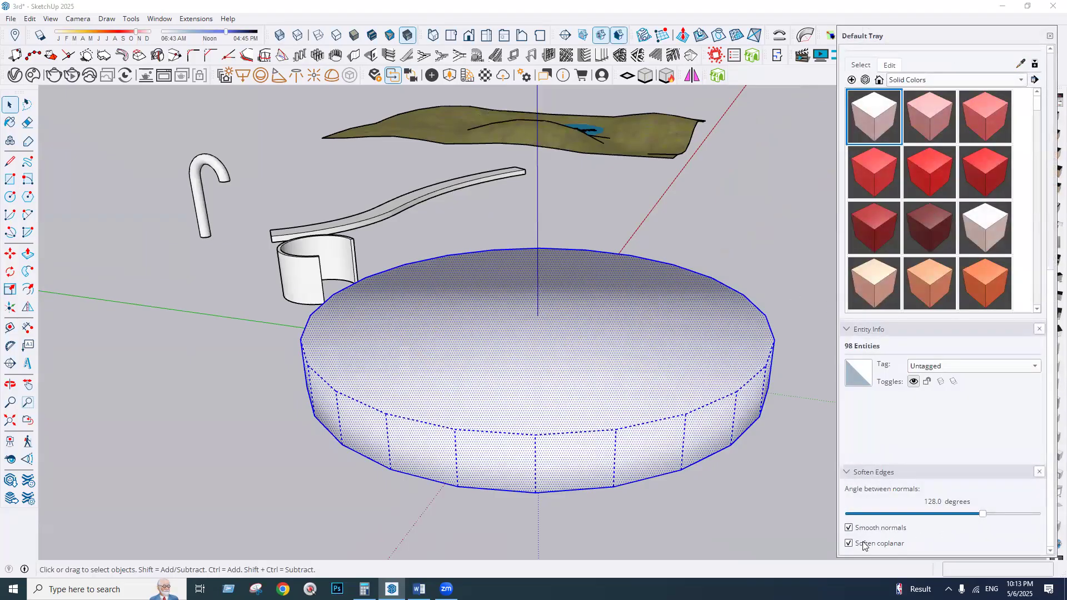
pyautogui.moveTo(950, 516); pyautogui.dragTo(843, 520)
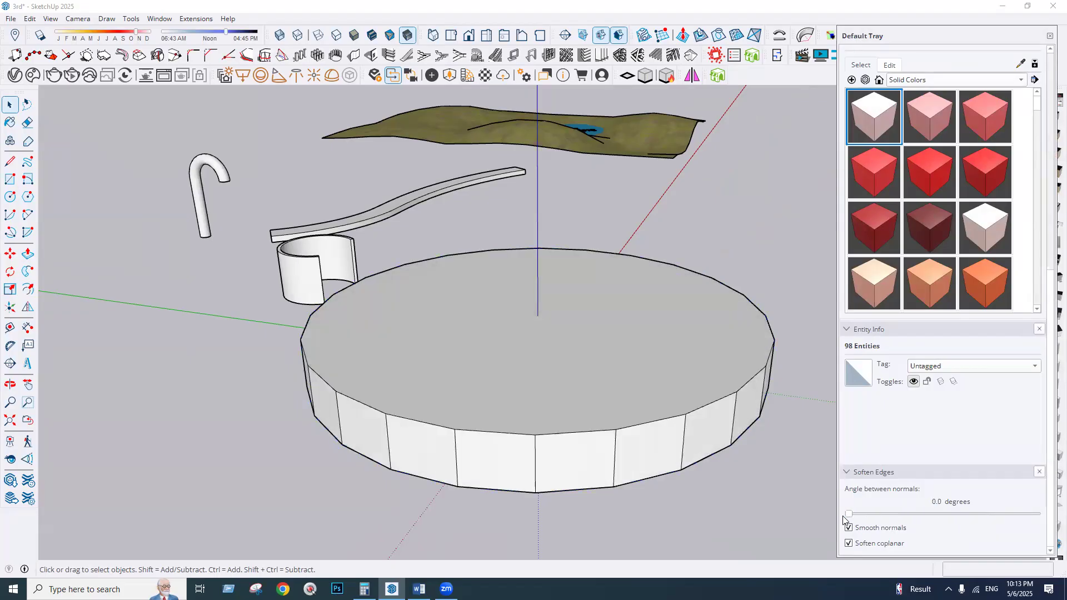
pyautogui.click(784, 498)
pyautogui.click(1049, 37)
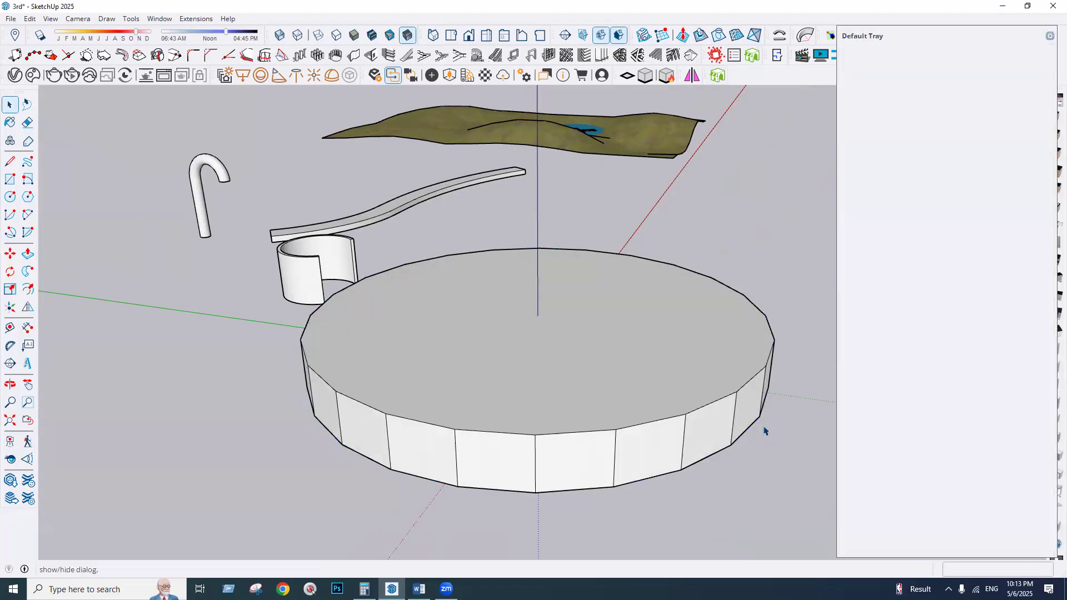
# - Draw a diamond on the disc's front side facet by joining the midpoints of its four edges with lines
pyautogui.scroll(2, 543, 478)
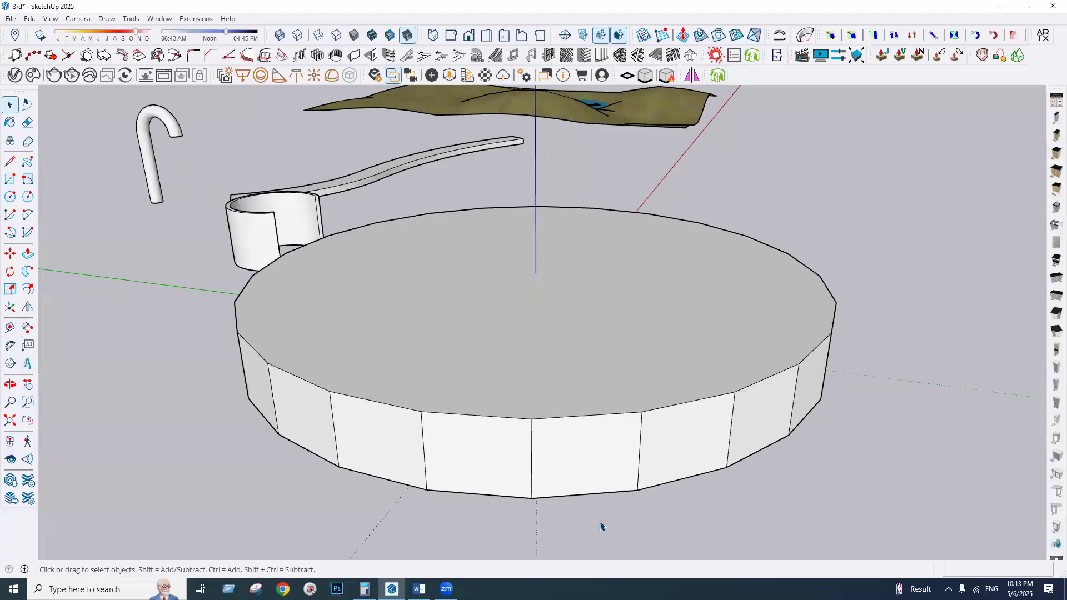
pyautogui.scroll(1, 545, 409)
pyautogui.scroll(2, 564, 422)
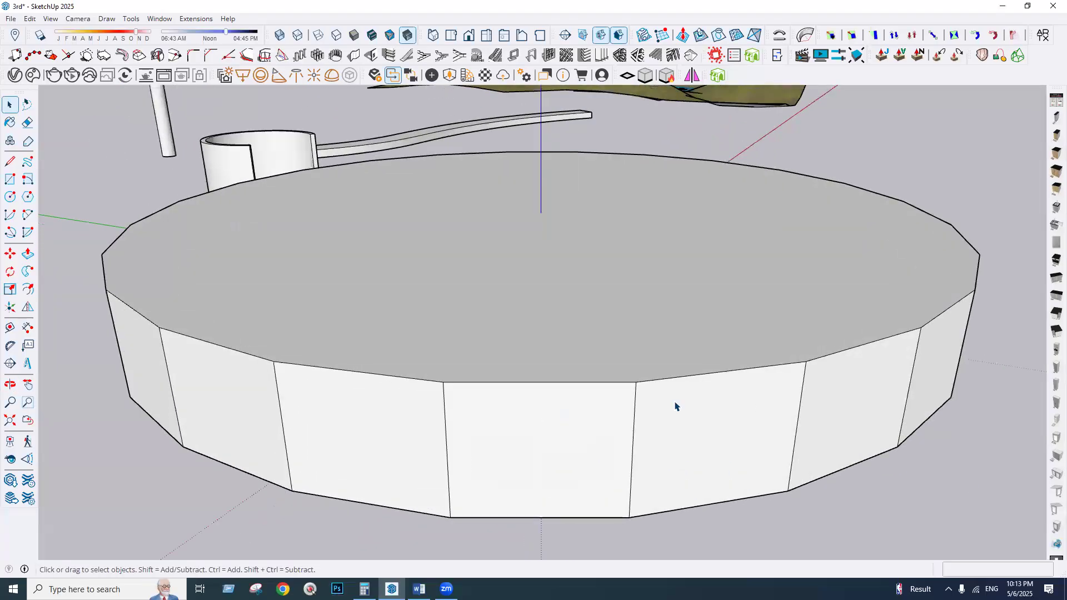
pyautogui.click(10, 161)
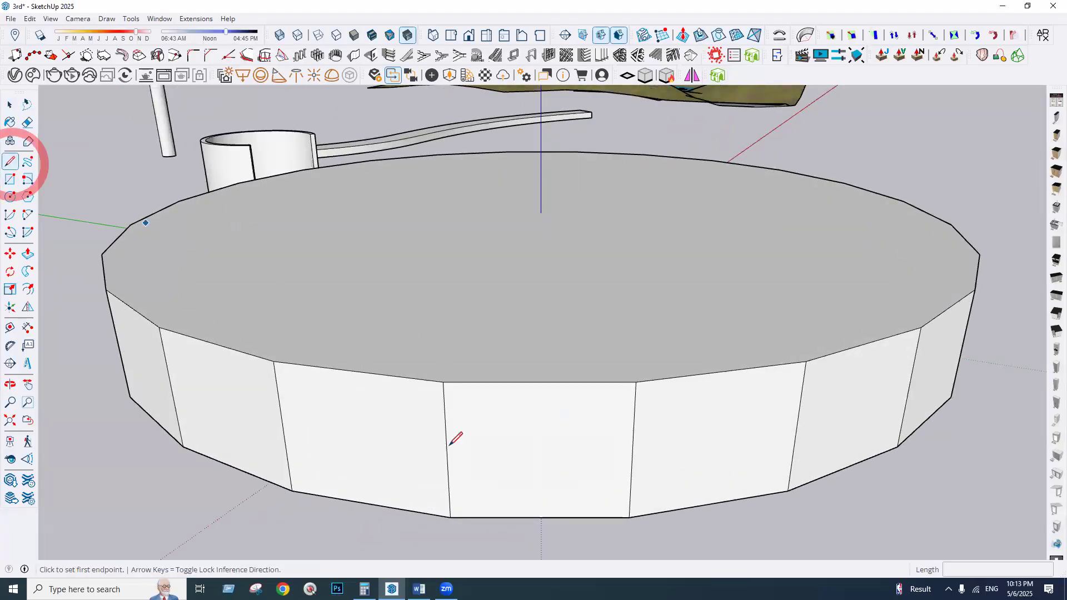
pyautogui.click(539, 517)
pyautogui.click(447, 452)
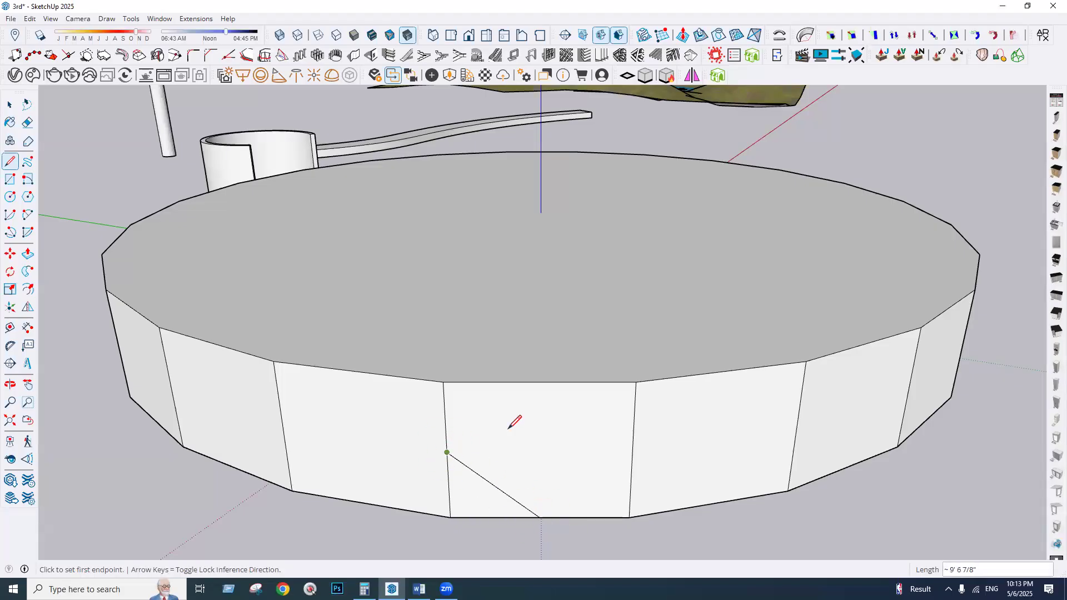
pyautogui.click(538, 381)
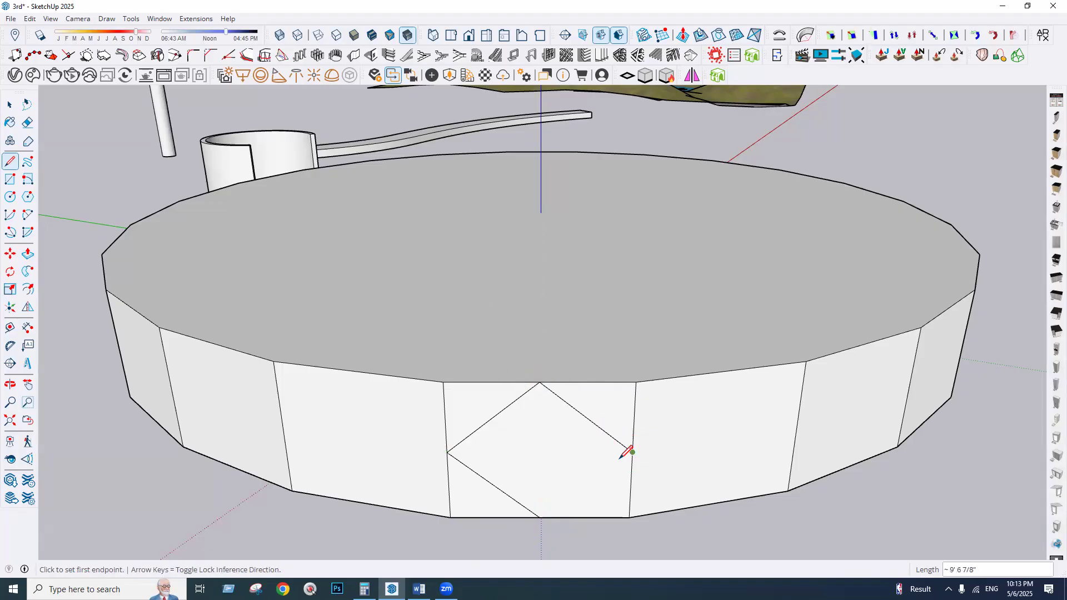
pyautogui.click(540, 517)
pyautogui.click(632, 451)
pyautogui.press('space')
# - Offset the diamond's outline outward by about 2' 8" and inward by about 1'
pyautogui.click(545, 427)
pyautogui.doubleClick(543, 425)
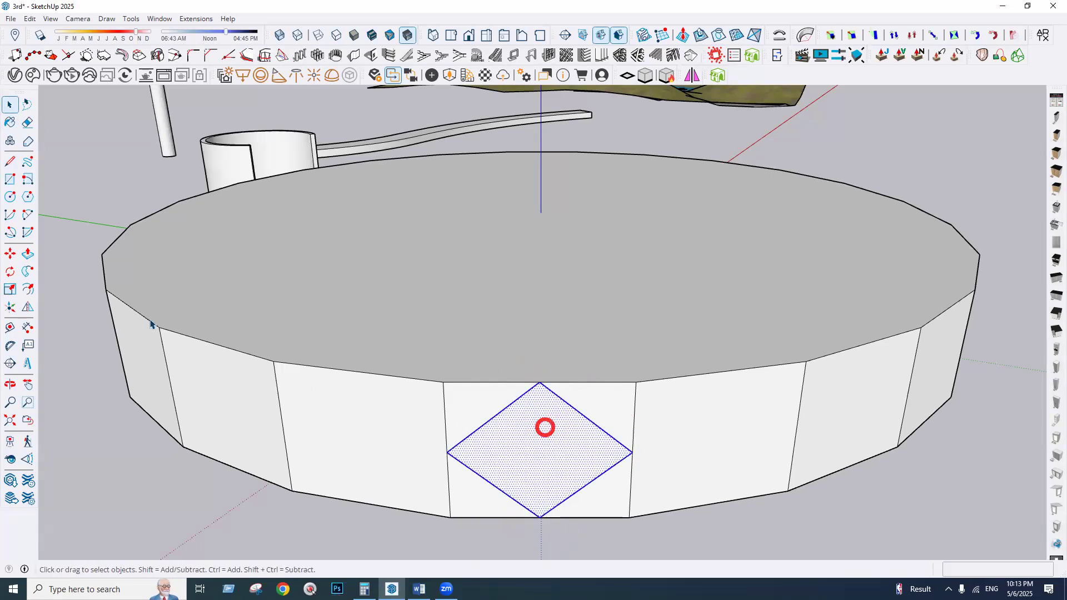
pyautogui.click(27, 289)
pyautogui.click(569, 404)
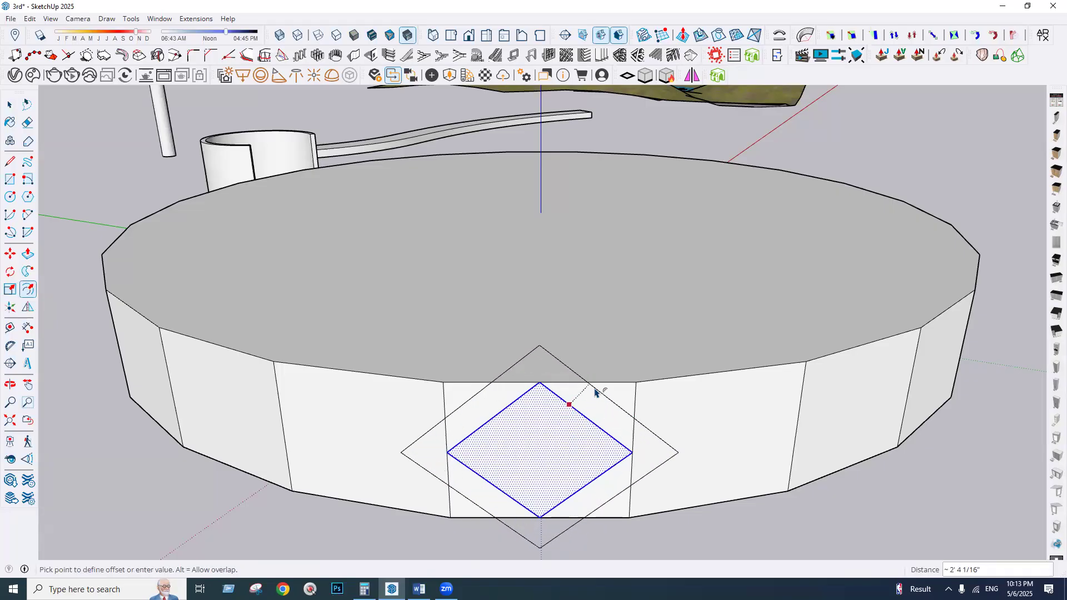
pyautogui.click(596, 383)
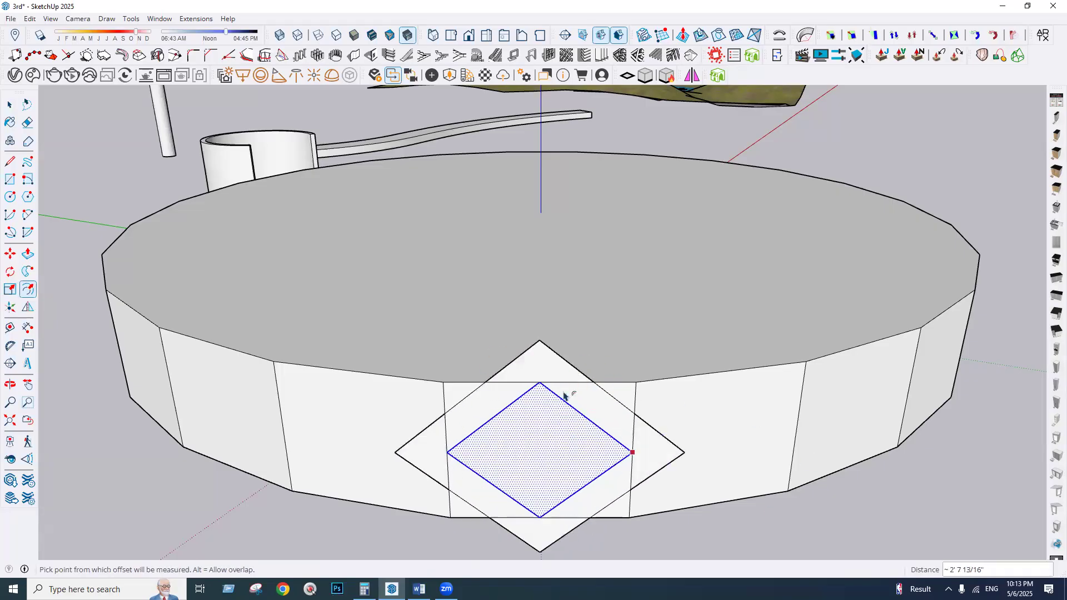
pyautogui.click(567, 413)
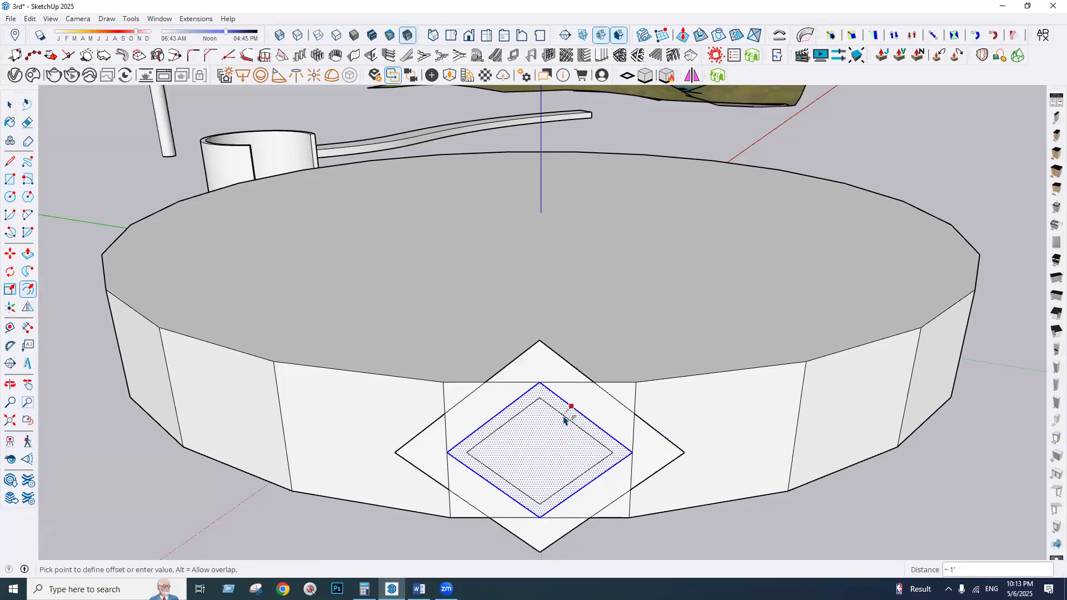
pyautogui.click(564, 419)
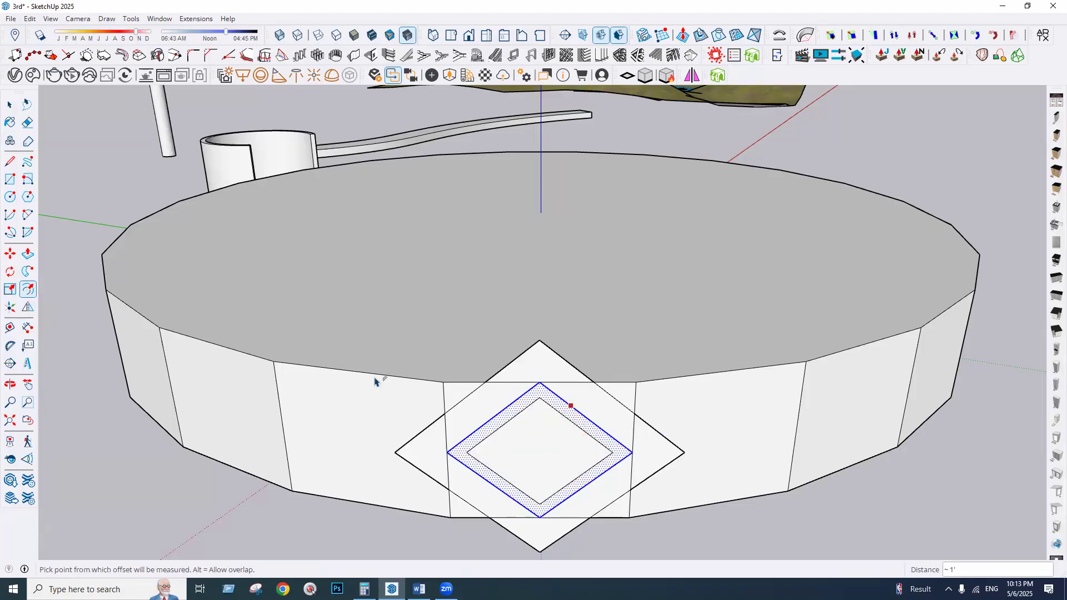
# - Erase the original diamond's lines between the two offset outlines, undoing the accidental erasure of the inner diamond
pyautogui.click(25, 124)
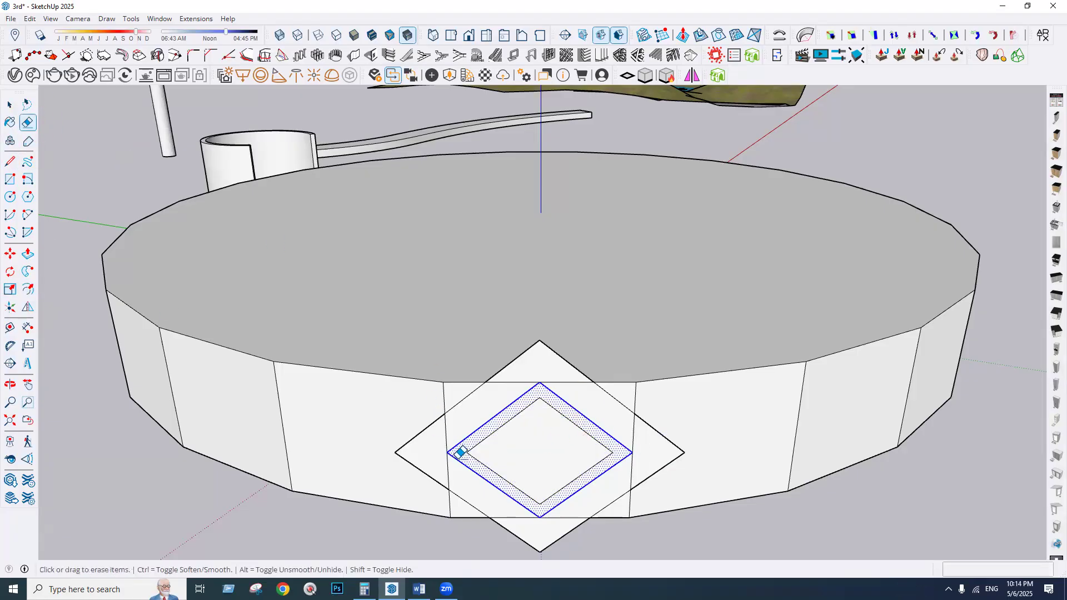
pyautogui.click(459, 445)
pyautogui.click(548, 401)
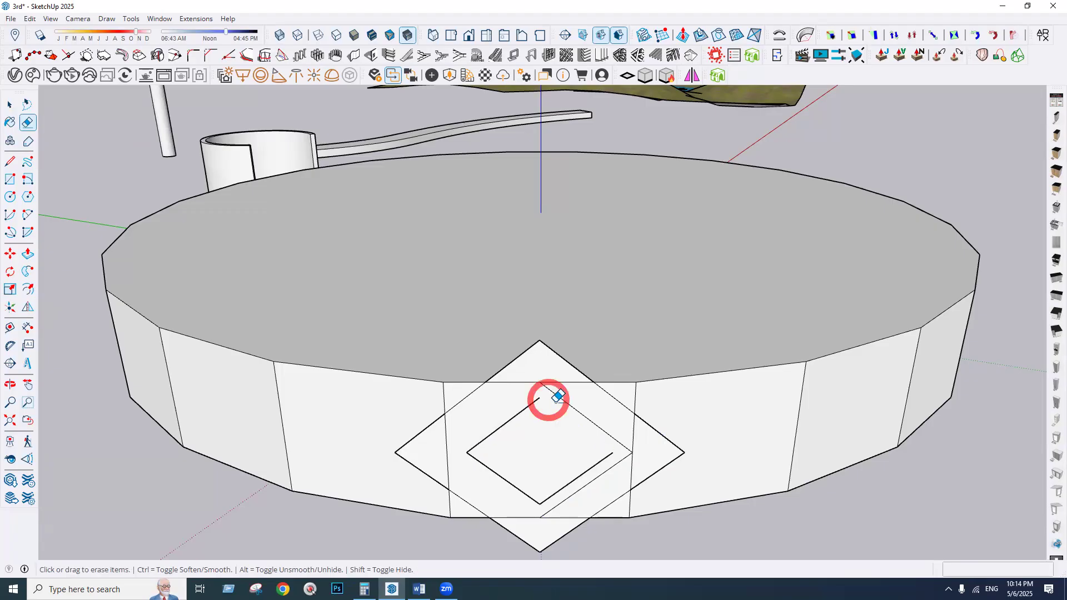
pyautogui.press('ctrl')
pyautogui.hotkey('ctrl', 'z')
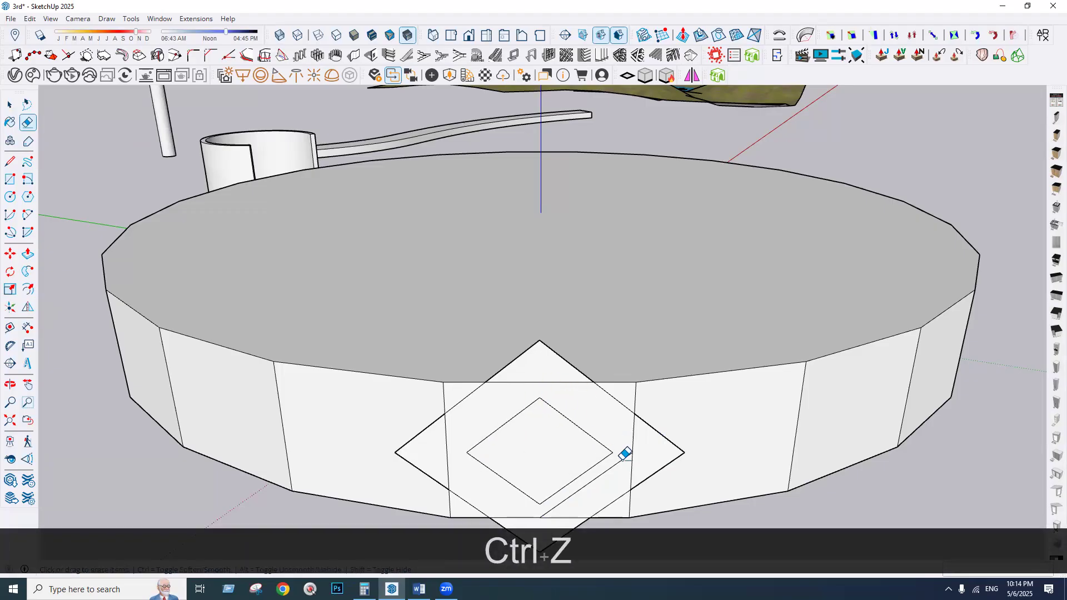
# - Erase the parts of the outer diamond that extend beyond the front facet, keeping its cut corners within the facet
pyautogui.scroll(-3, 549, 309)
pyautogui.scroll(2, 543, 338)
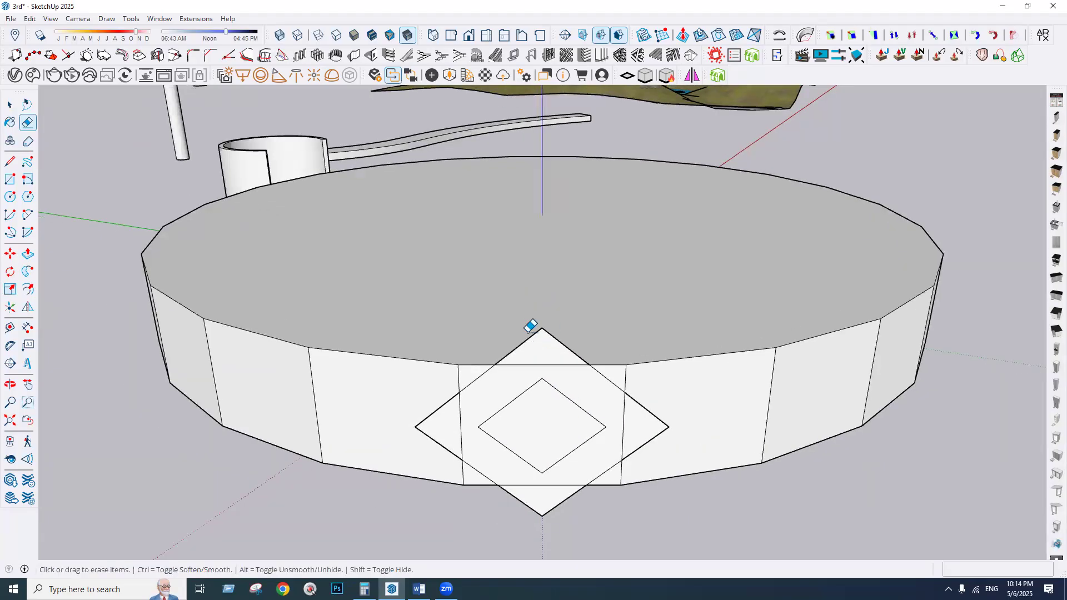
pyautogui.moveTo(552, 326); pyautogui.dragTo(467, 403)
pyautogui.moveTo(414, 431)
pyautogui.mouseDown()
pyautogui.moveTo(424, 412)
pyautogui.moveTo(522, 469)
pyautogui.mouseUp()
pyautogui.moveTo(605, 498); pyautogui.dragTo(558, 515)
pyautogui.moveTo(663, 444); pyautogui.dragTo(665, 405)
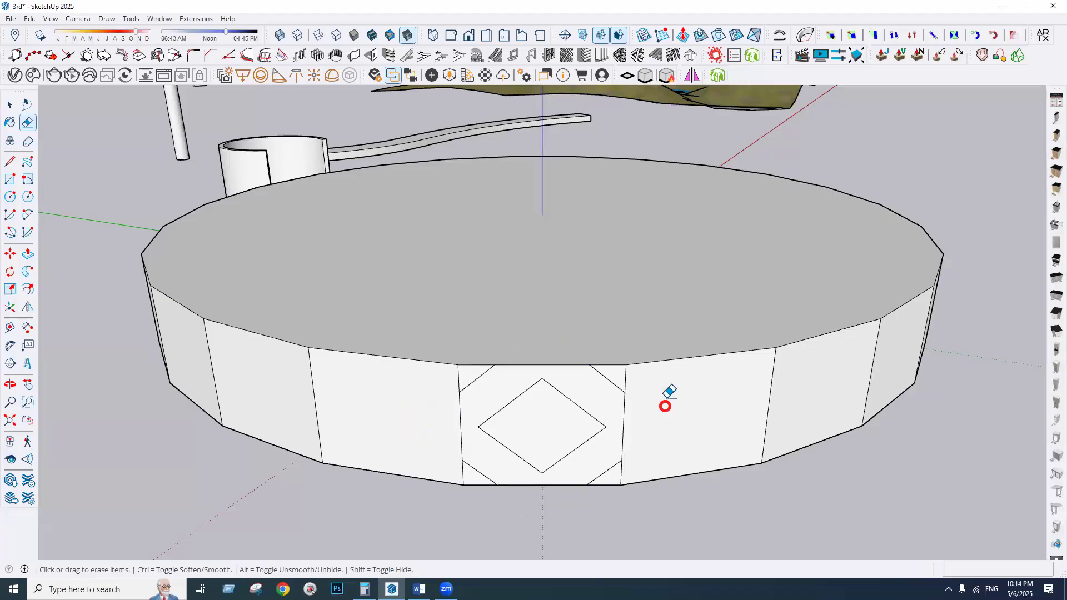
# - Copy the octagonal frame face with its diamond opening straight up by the facet's height, about 12' 4"
pyautogui.click(9, 104)
pyautogui.doubleClick(582, 391)
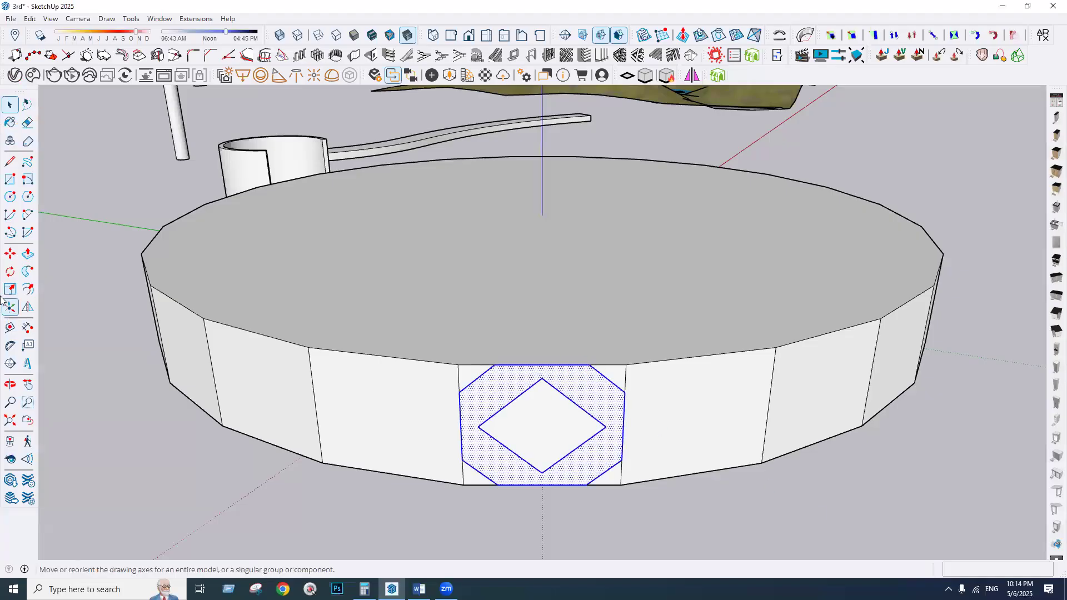
pyautogui.click(7, 256)
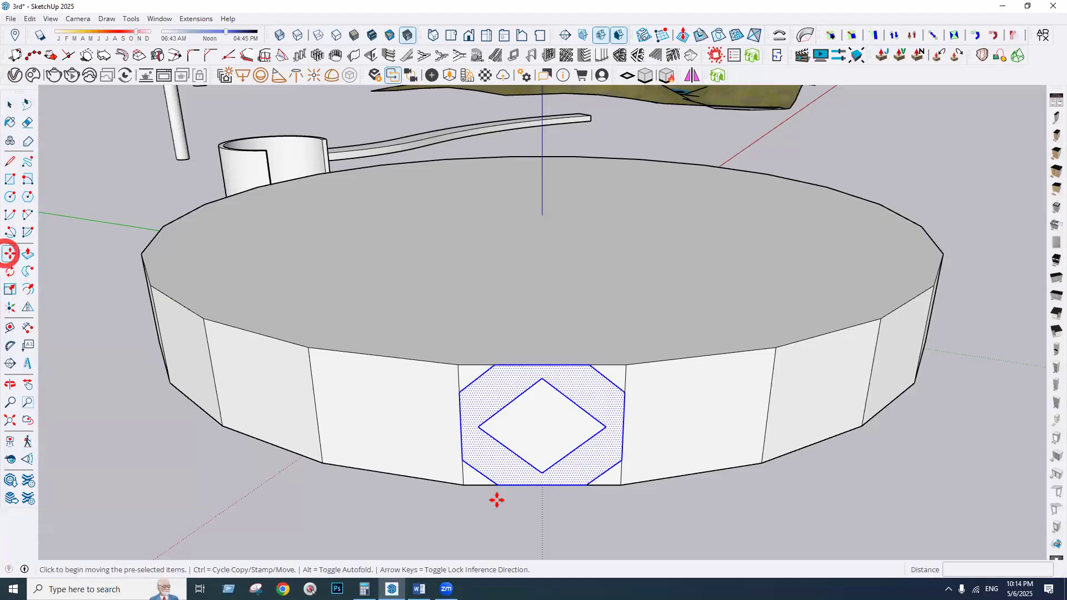
pyautogui.click(462, 485)
pyautogui.press('ctrl')
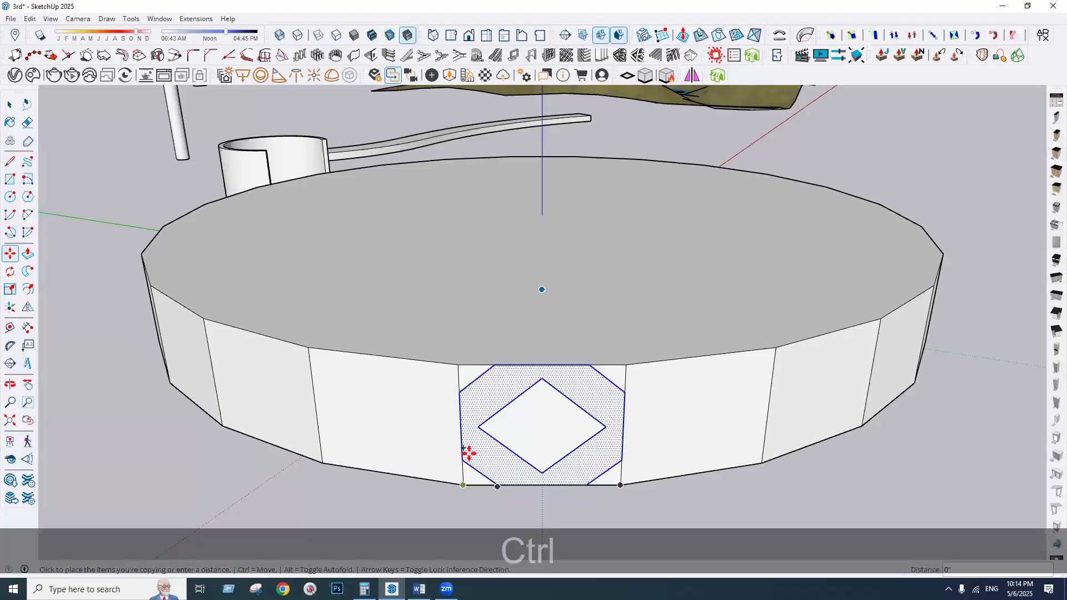
pyautogui.click(461, 365)
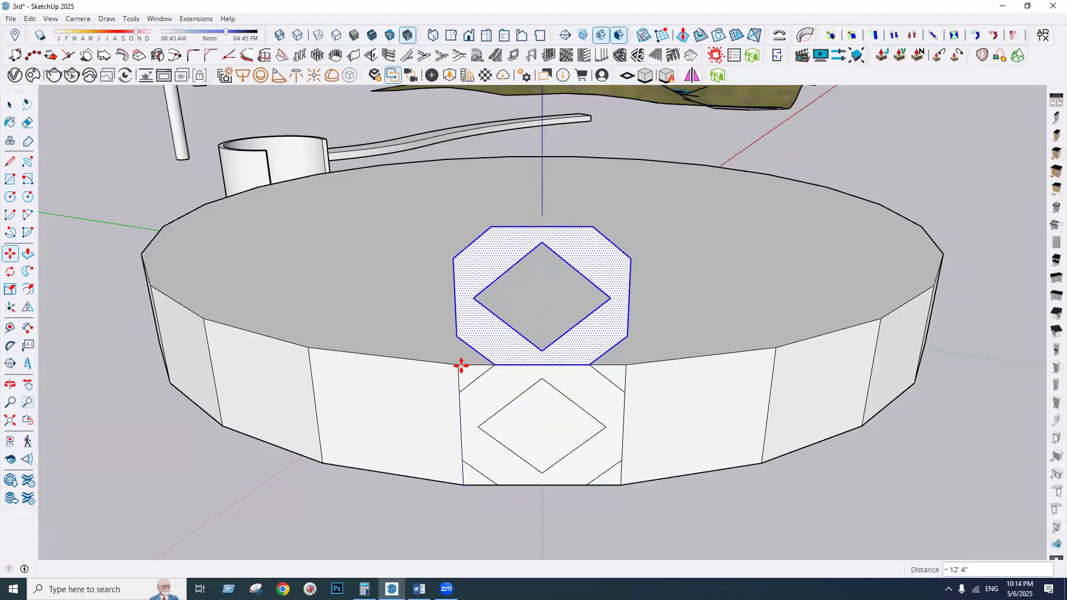
# - Make the copied octagonal frame a group
pyautogui.click(11, 105)
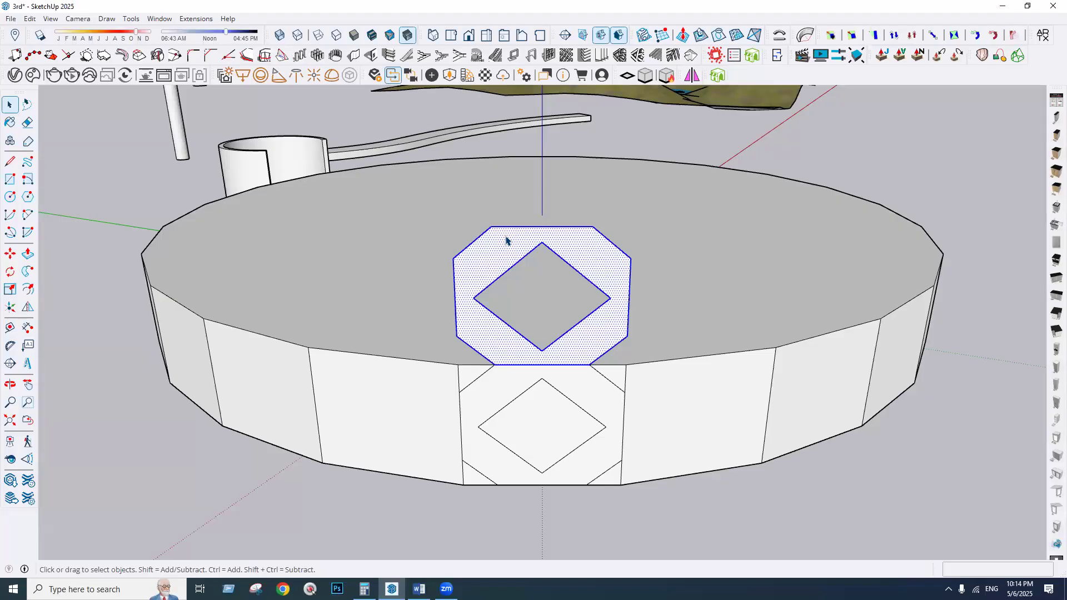
pyautogui.rightClick(505, 240)
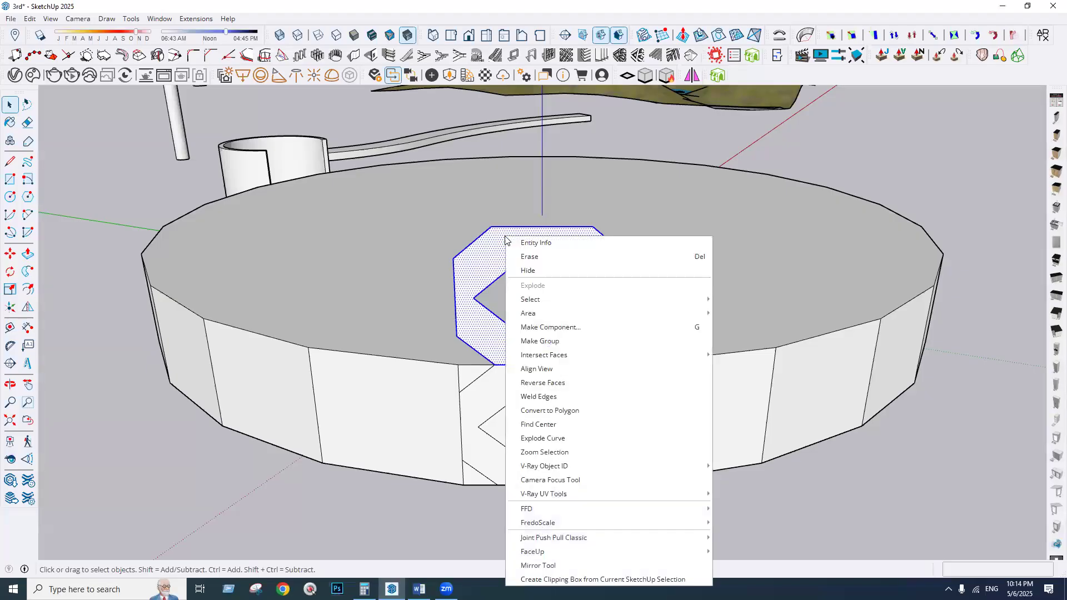
pyautogui.click(566, 340)
# - Rotate a copy of the frame group around the disc's centre by one facet, about 15 degrees, onto the adjacent edge
pyautogui.moveTo(481, 338); pyautogui.dragTo(584, 381, button='middle')
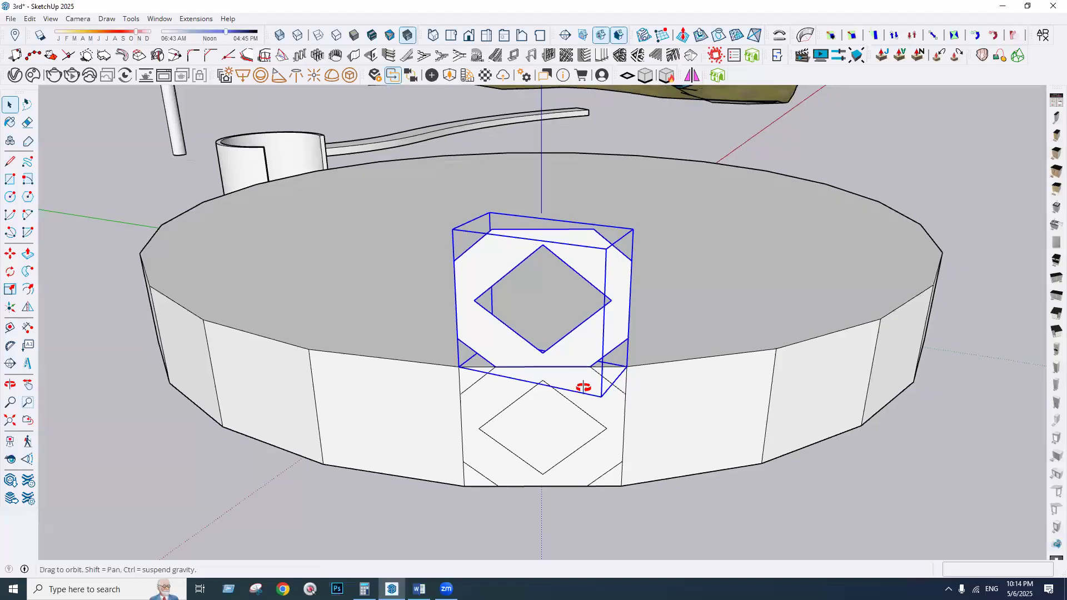
pyautogui.scroll(3, 586, 379)
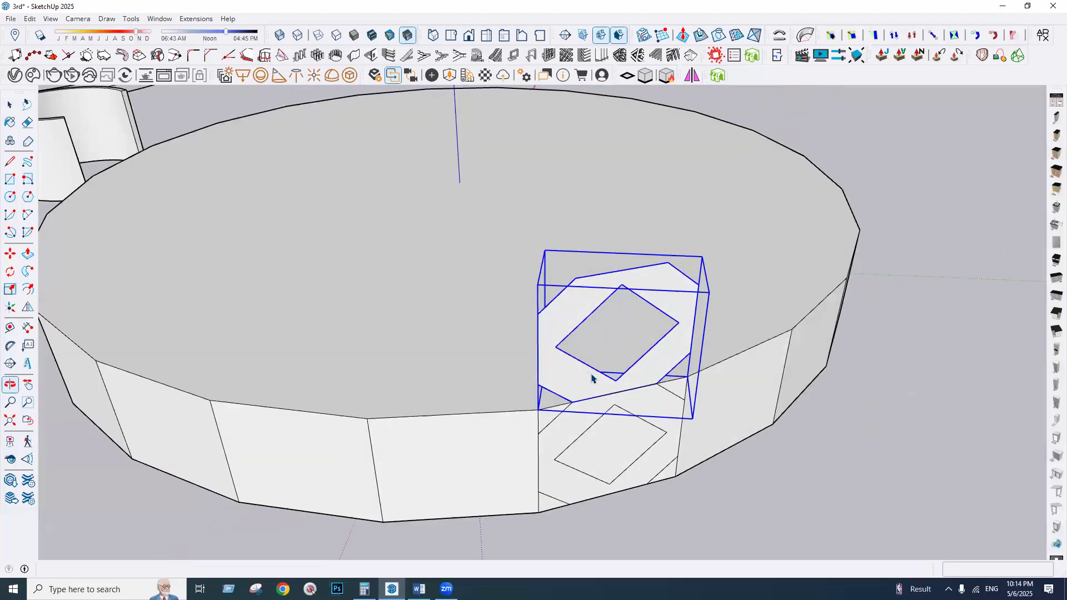
pyautogui.click(9, 272)
pyautogui.click(459, 183)
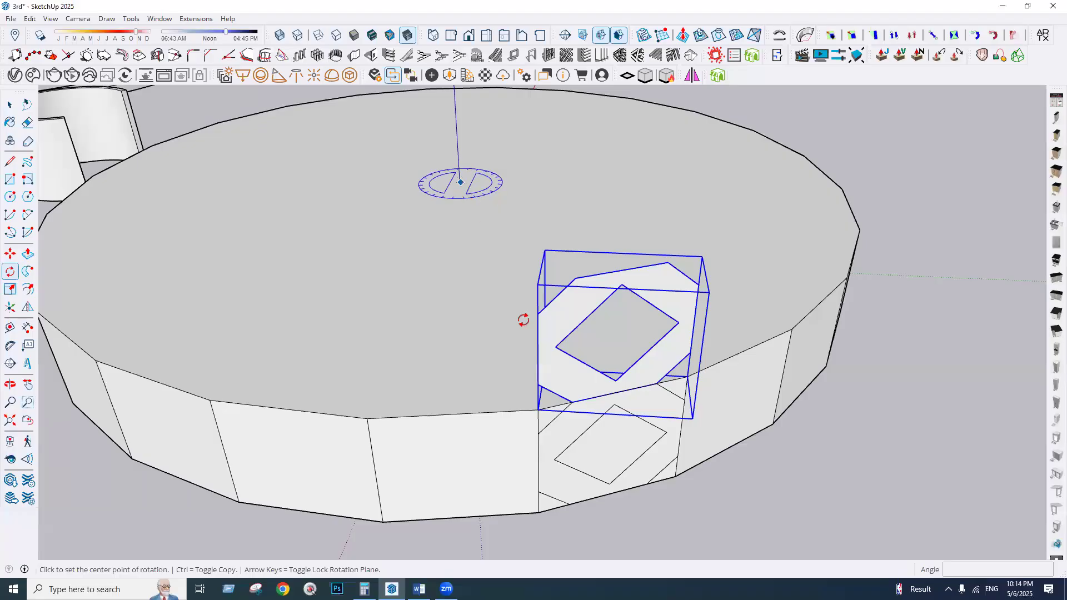
pyautogui.click(537, 412)
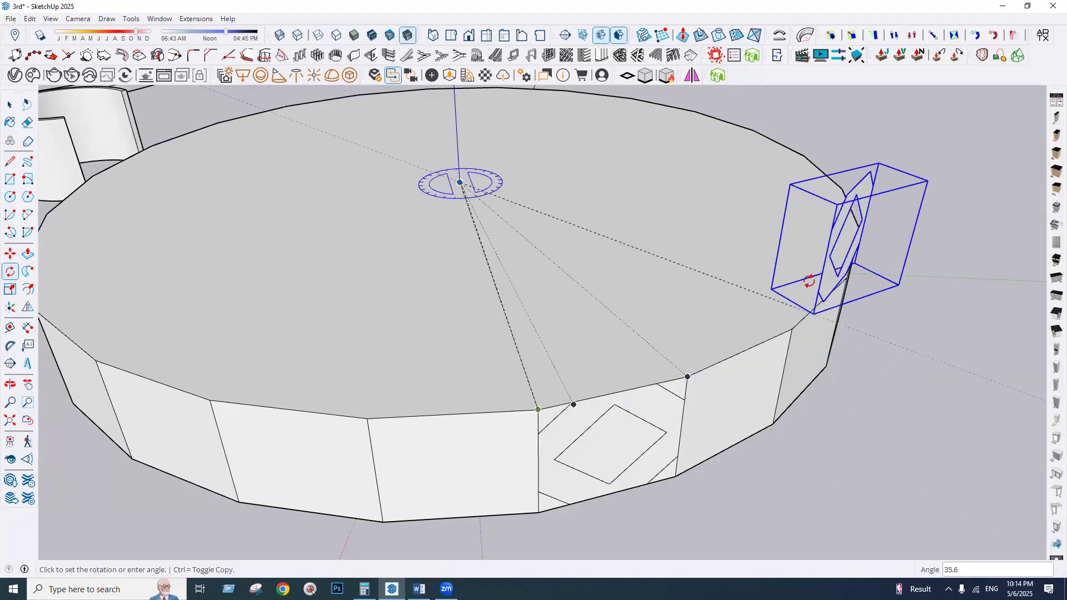
pyautogui.press('ctrl')
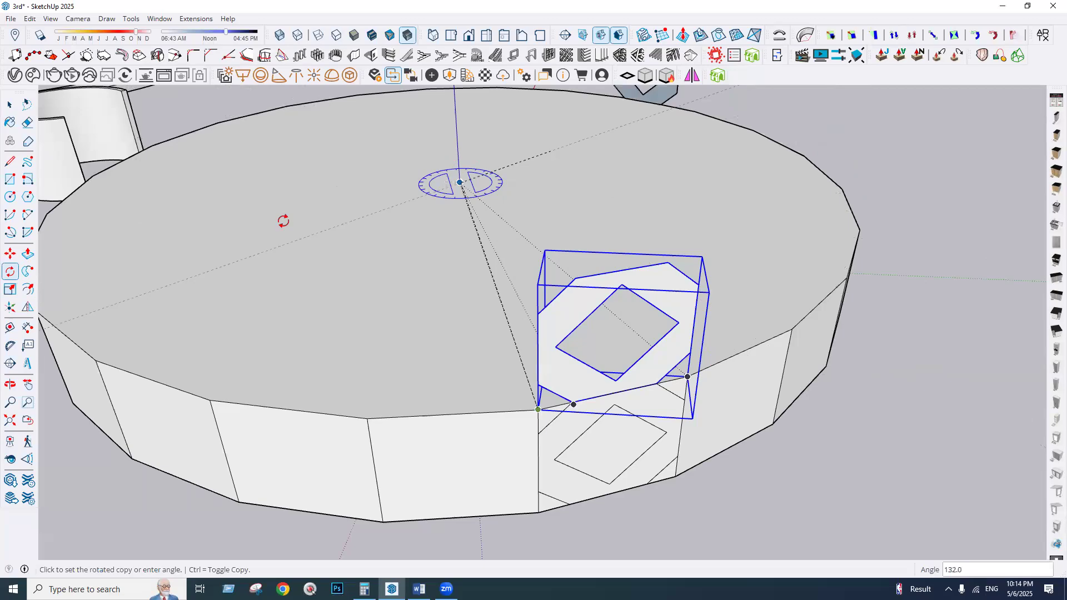
pyautogui.scroll(-3, 538, 393)
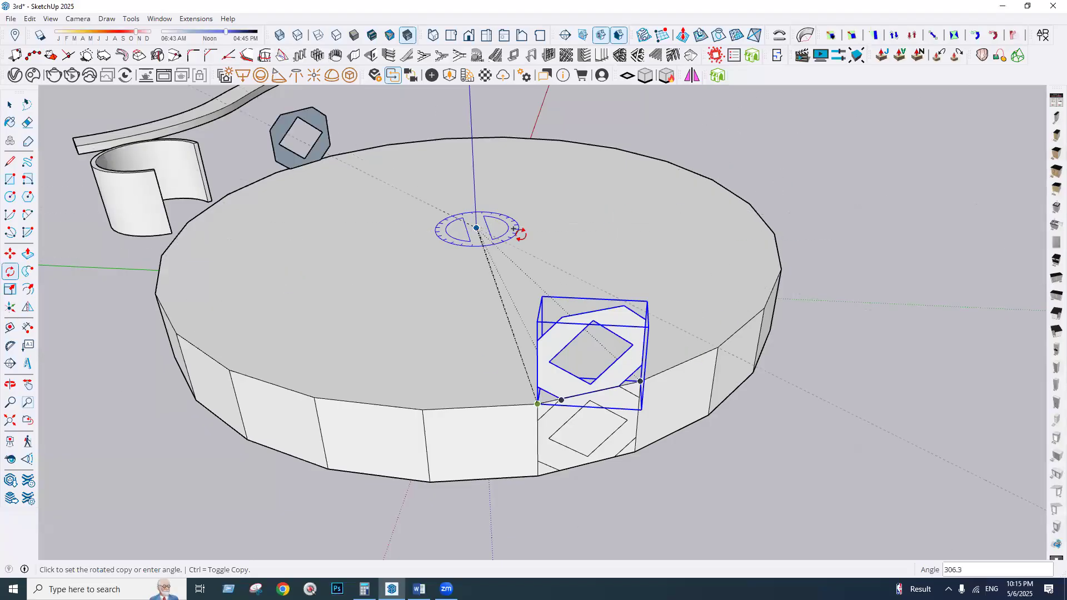
pyautogui.scroll(3, 697, 373)
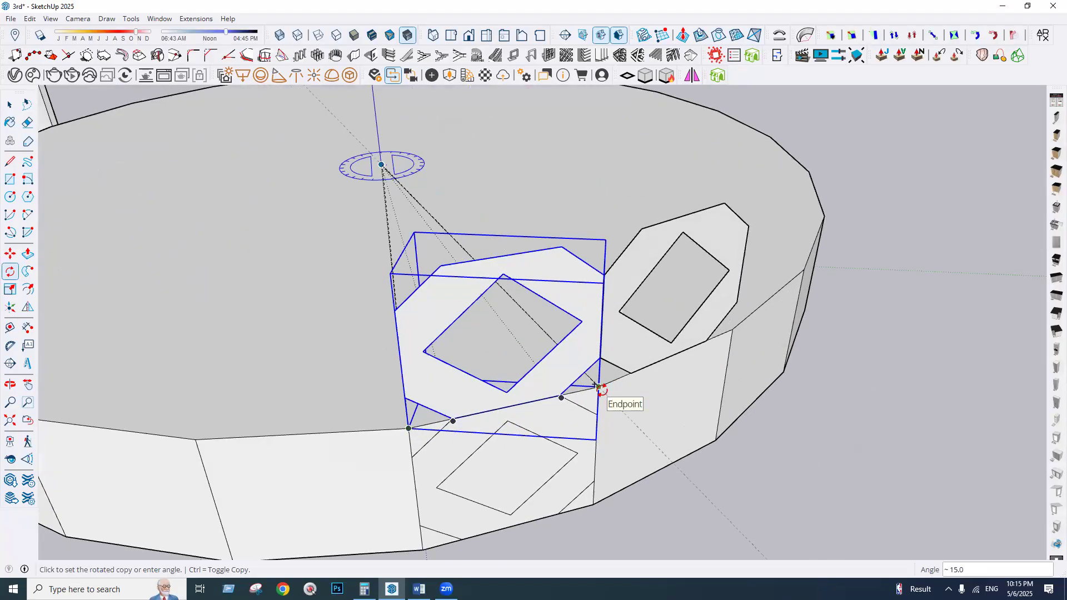
pyautogui.click(598, 386)
# - Multiply the rotated copy into a 24x radial array around the disc's rim
pyautogui.scroll(-5, 821, 363)
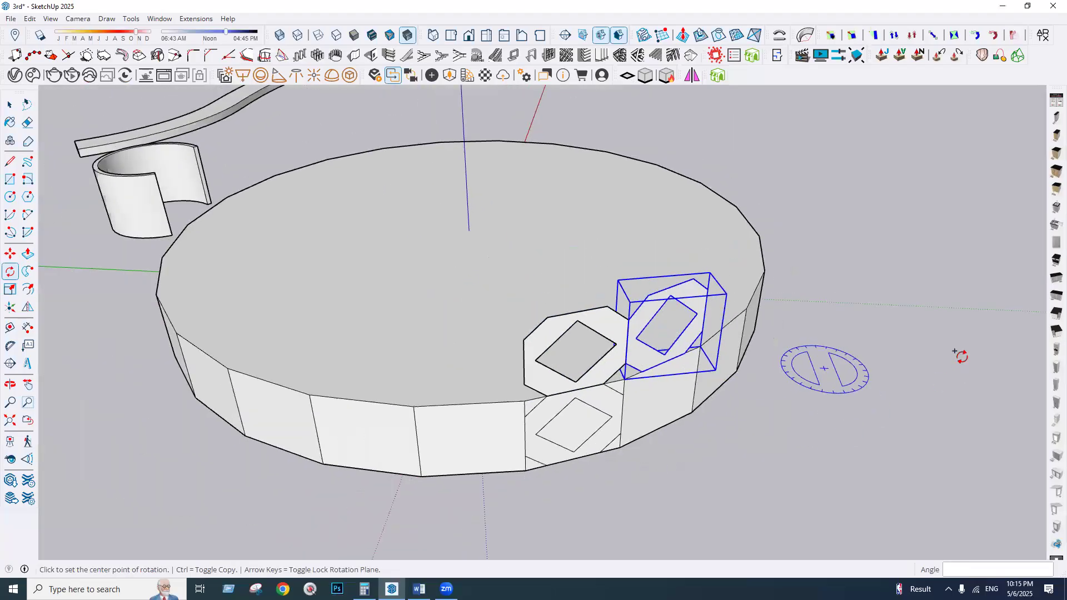
pyautogui.write('24x')
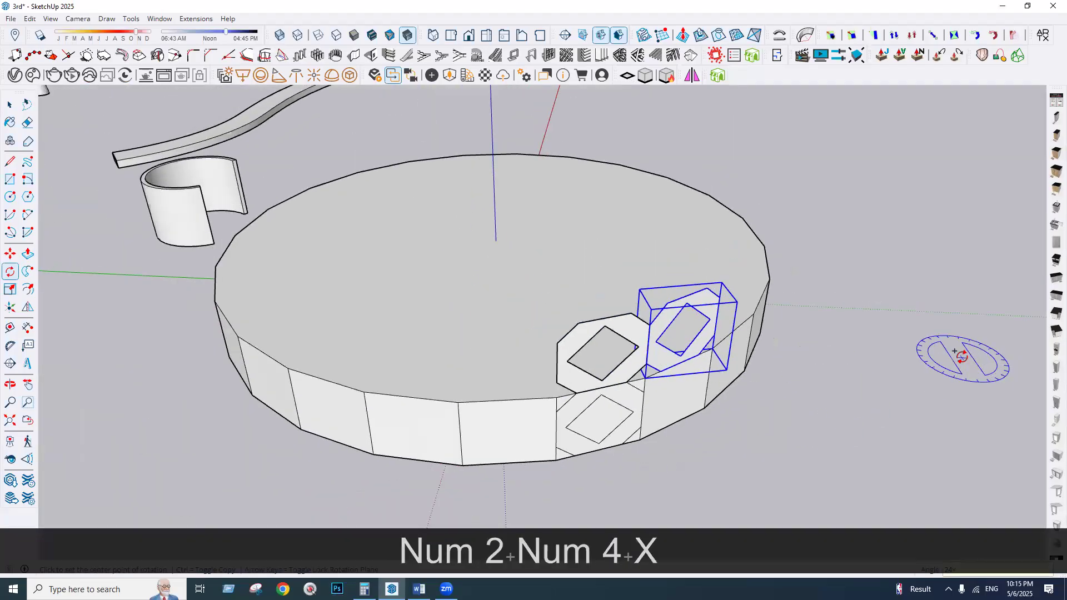
pyautogui.press('Return')
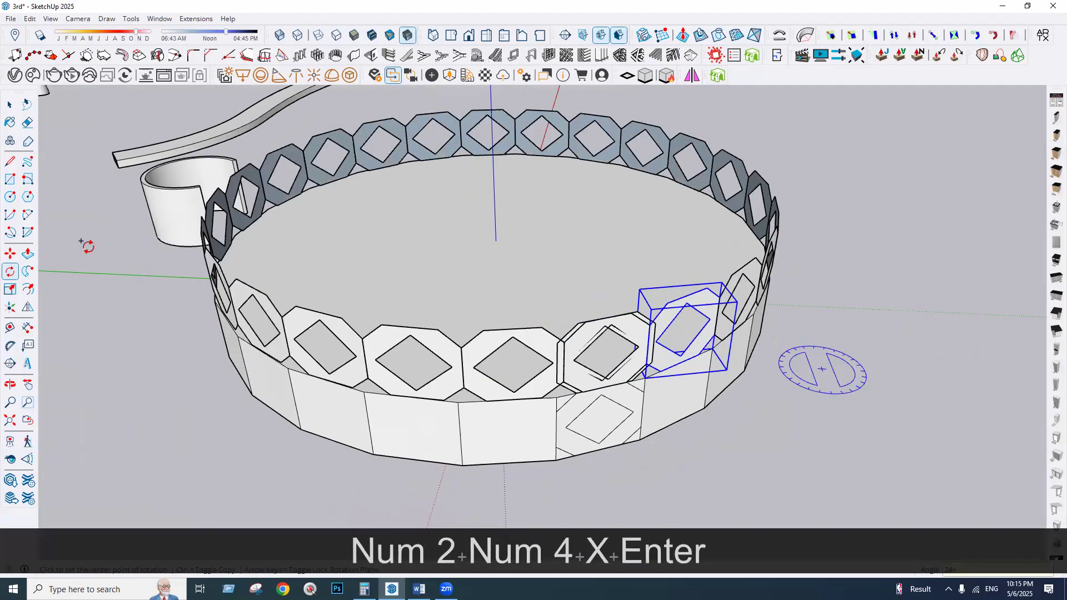
# - Undo the radial array and the rotated copy of the octagonal frame
pyautogui.click(9, 105)
pyautogui.moveTo(546, 257); pyautogui.dragTo(567, 352, button='middle')
pyautogui.tripleClick(566, 353)
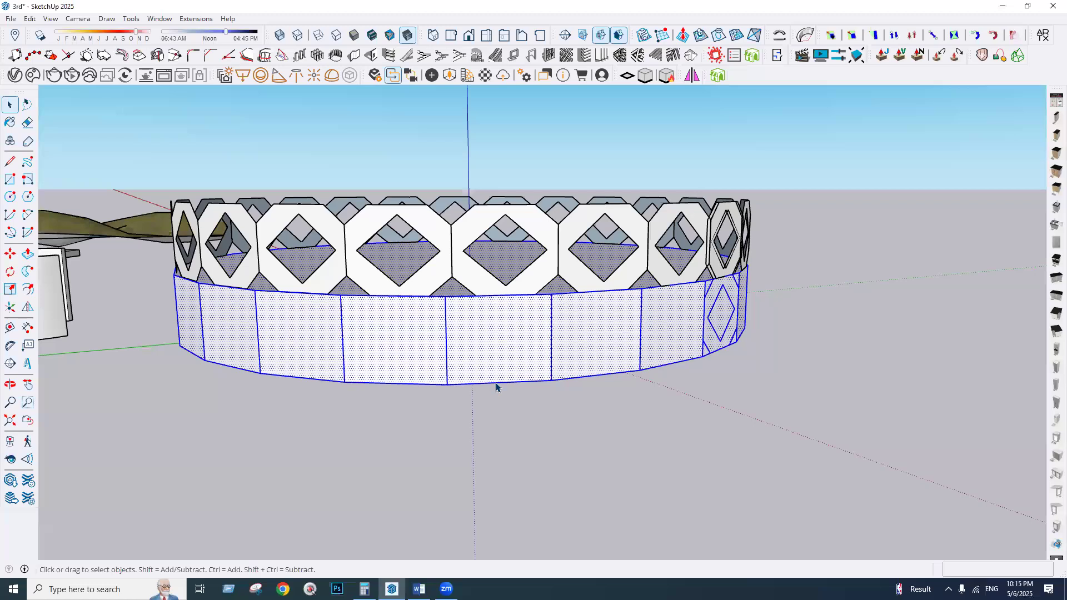
pyautogui.moveTo(571, 441); pyautogui.dragTo(528, 436, button='middle')
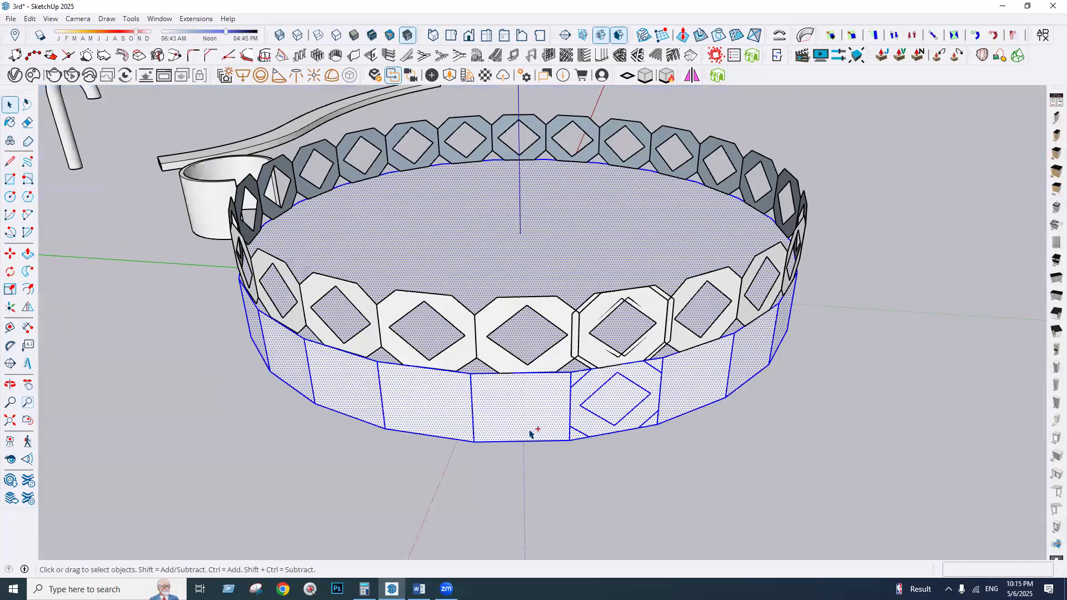
pyautogui.hotkey('ctrl', 'z')
pyautogui.click(783, 436)
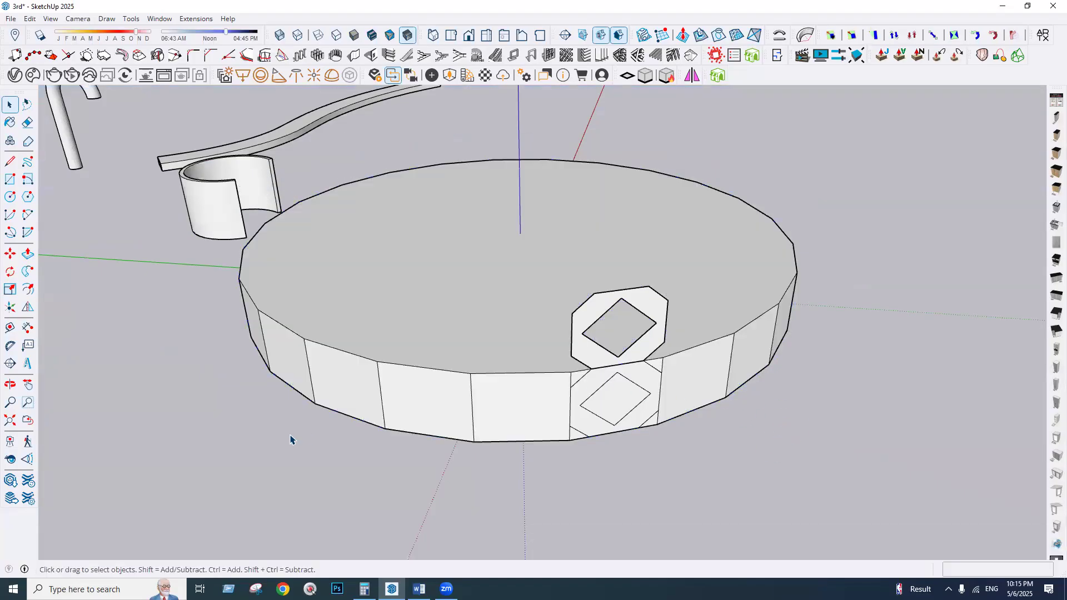
# - Rotate a copy of the frame group 15 degrees around the disc's centre and multiply it into a 24x radial array
pyautogui.scroll(-3, 290, 440)
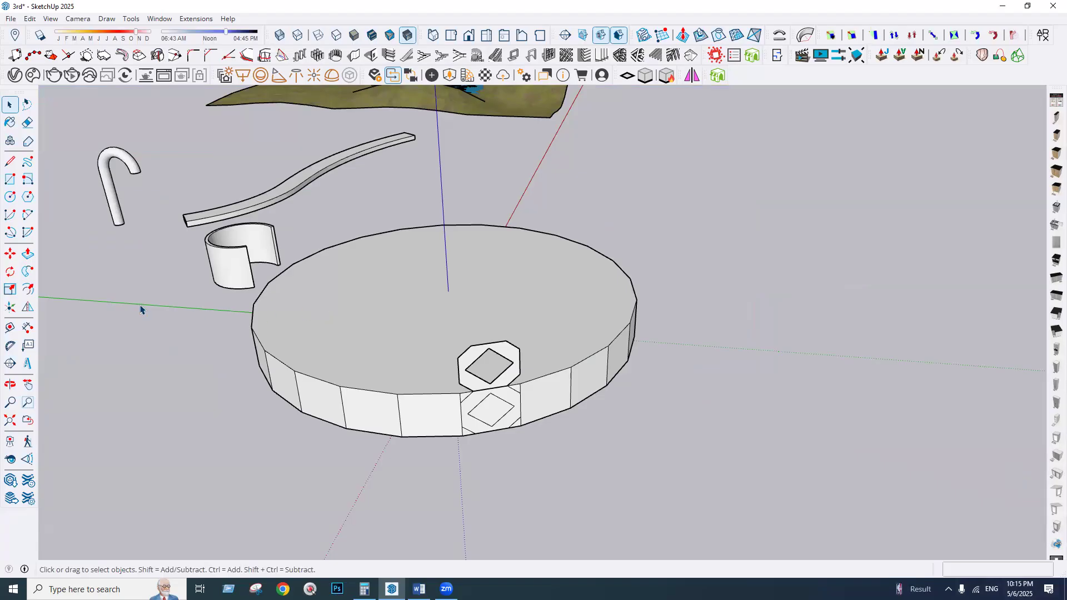
pyautogui.moveTo(447, 362); pyautogui.dragTo(503, 364, button='middle')
pyautogui.click(506, 364)
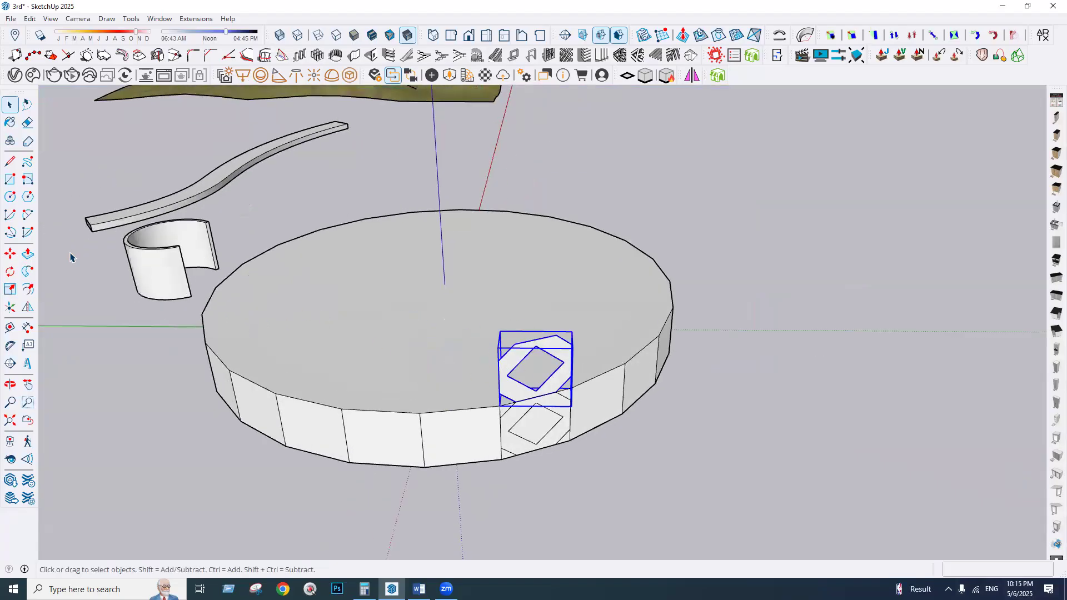
pyautogui.click(10, 271)
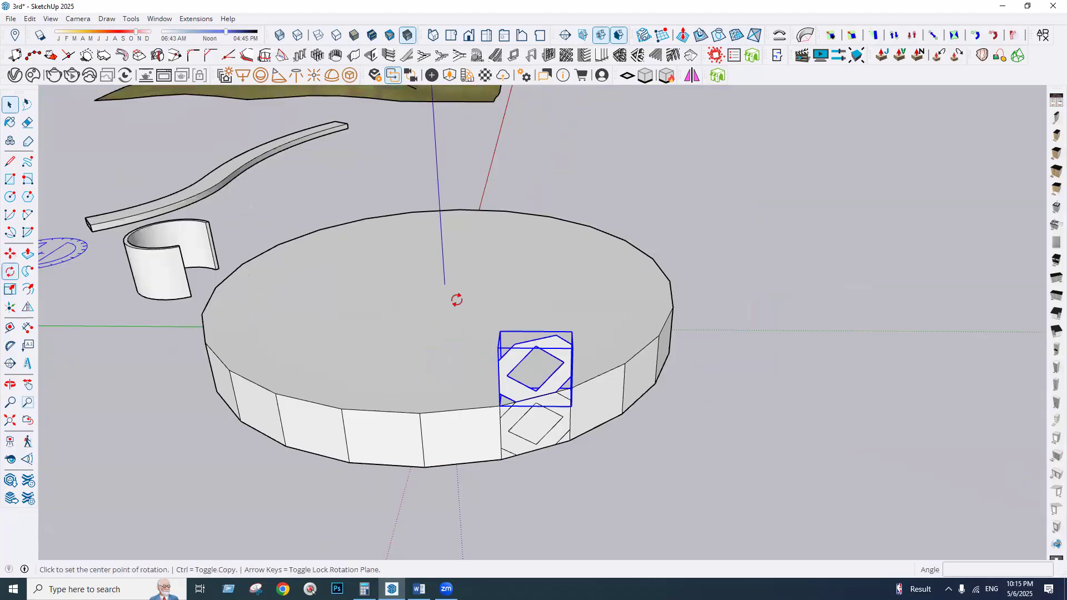
pyautogui.click(445, 284)
pyautogui.click(499, 404)
pyautogui.press('ctrl')
pyautogui.click(572, 387)
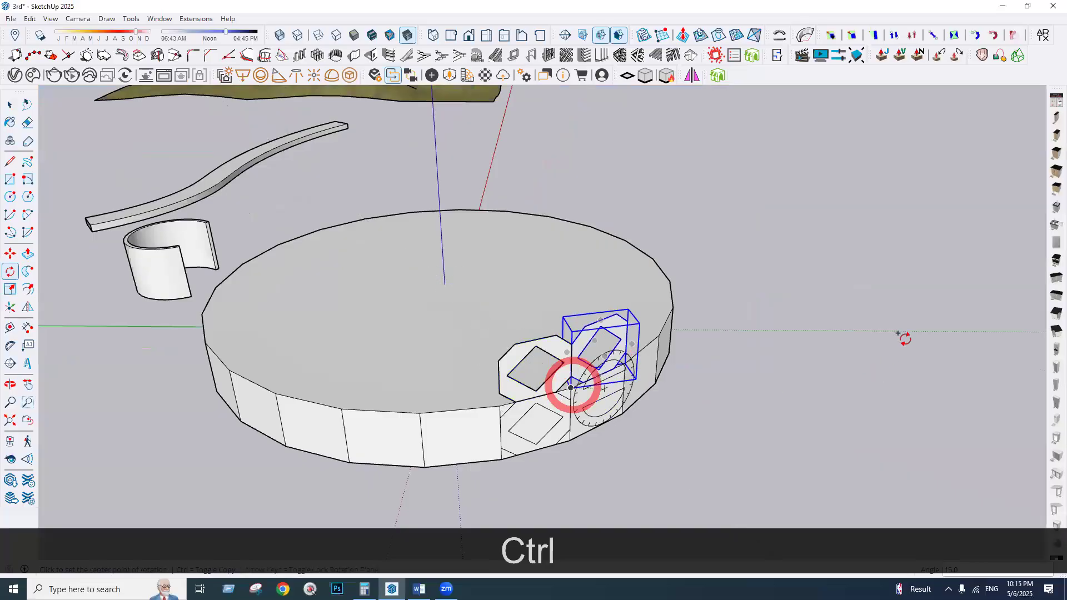
pyautogui.write('24x')
pyautogui.press('Return')
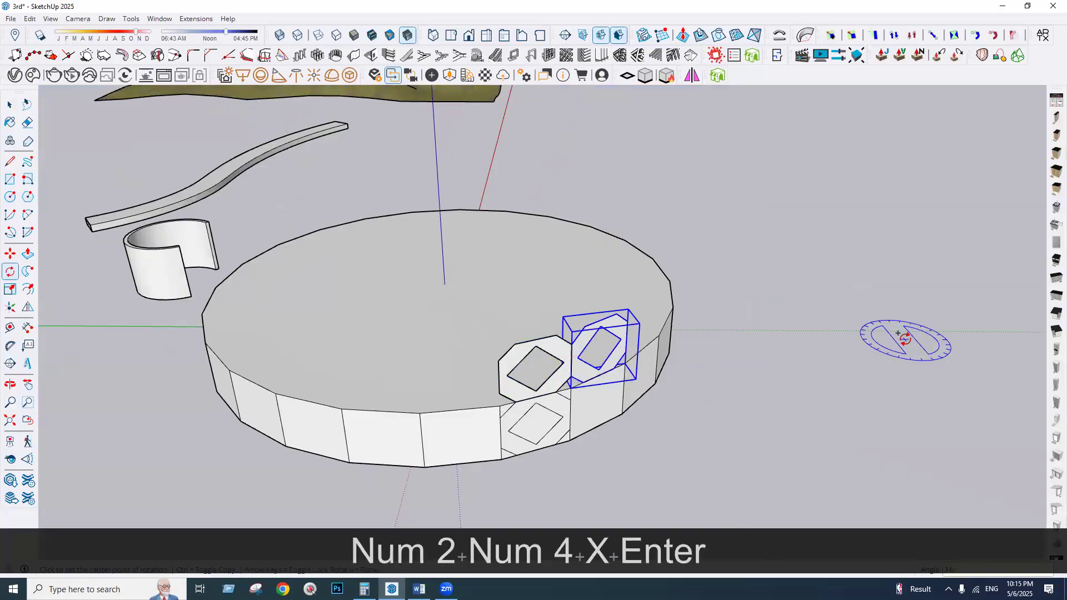
# - Delete the faceted disc beneath the ring of octagonal frames
pyautogui.click(14, 111)
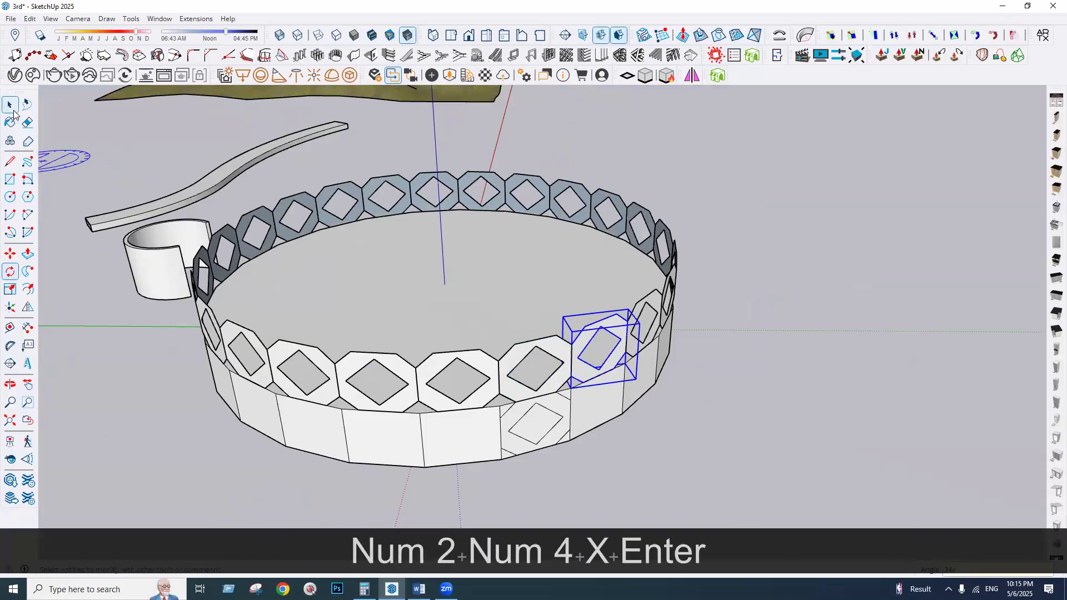
pyautogui.click(395, 313)
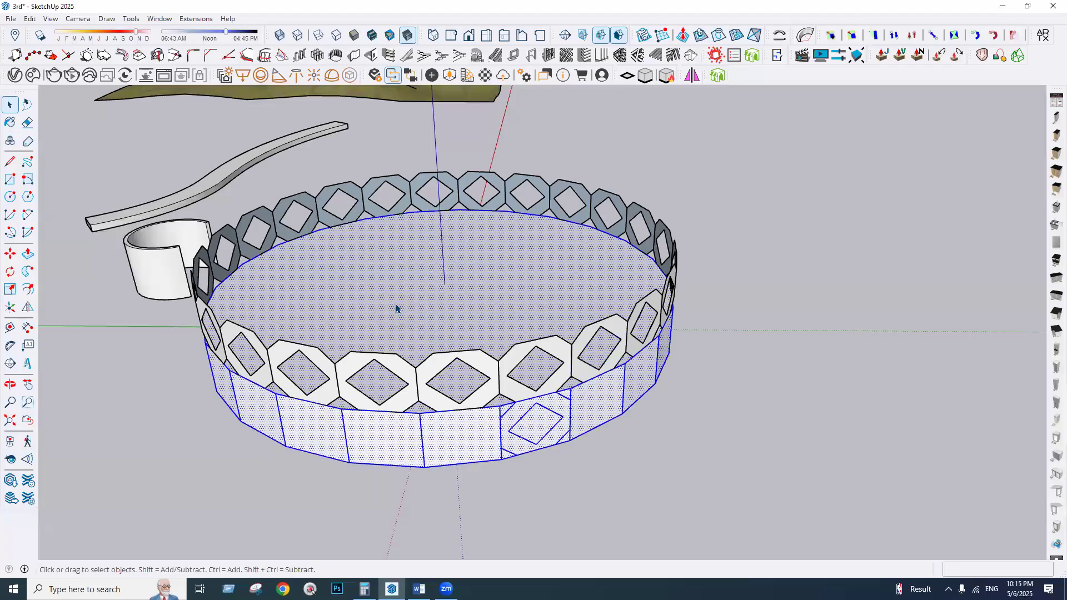
pyautogui.press('Delete')
# - Copy the whole ring of frames straight up by one frame height and multiply the copy 10x into a lattice tower
pyautogui.moveTo(493, 364); pyautogui.dragTo(208, 199, button='middle')
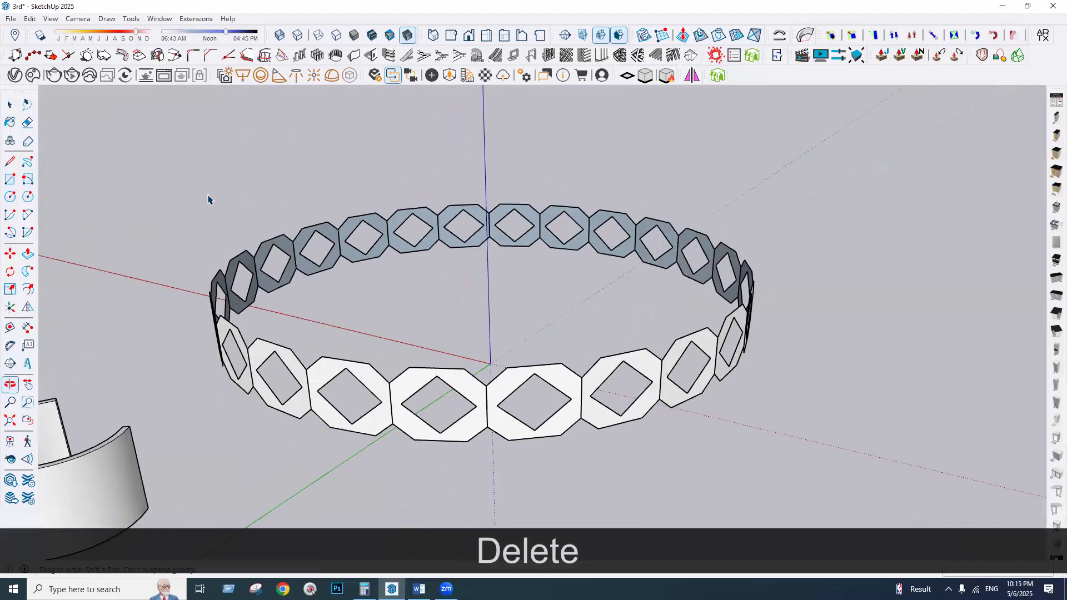
pyautogui.scroll(-1, 208, 199)
pyautogui.moveTo(186, 180); pyautogui.dragTo(769, 482)
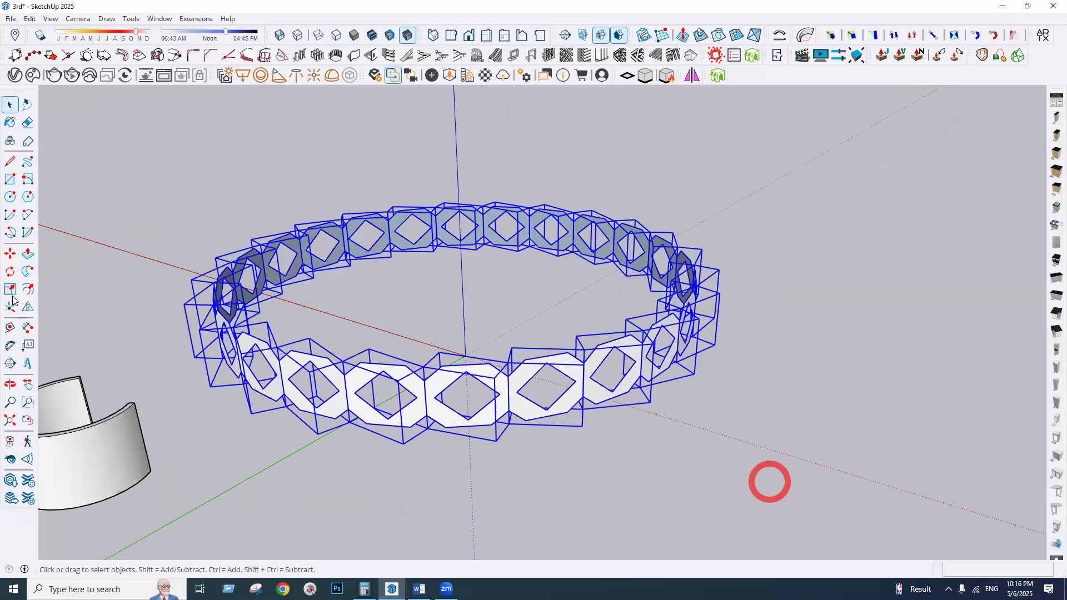
pyautogui.click(10, 254)
pyautogui.scroll(2, 422, 436)
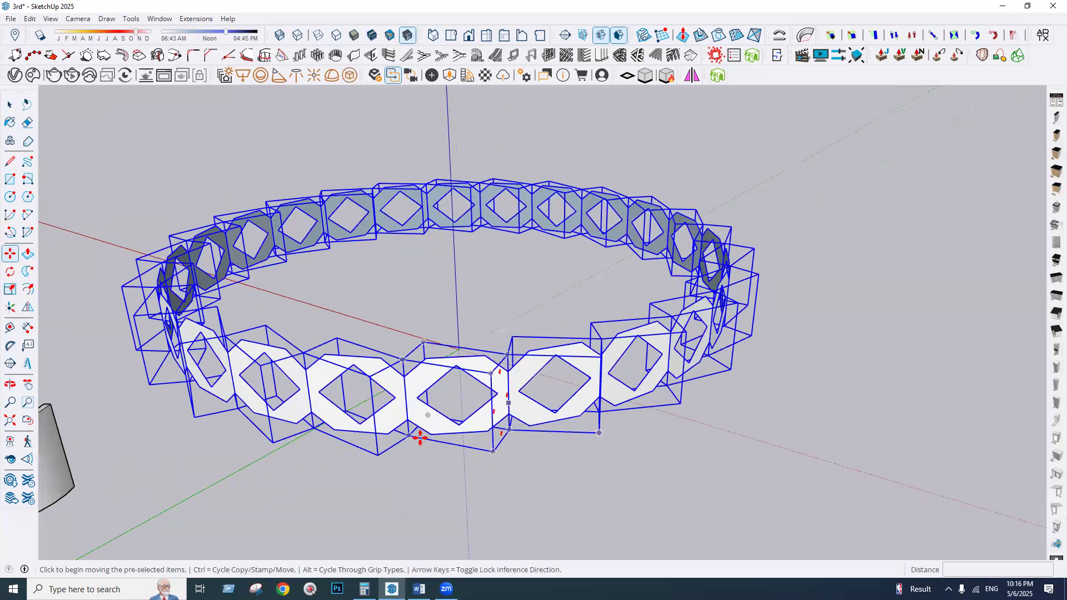
pyautogui.click(420, 437)
pyautogui.press('ctrl')
pyautogui.click(420, 352)
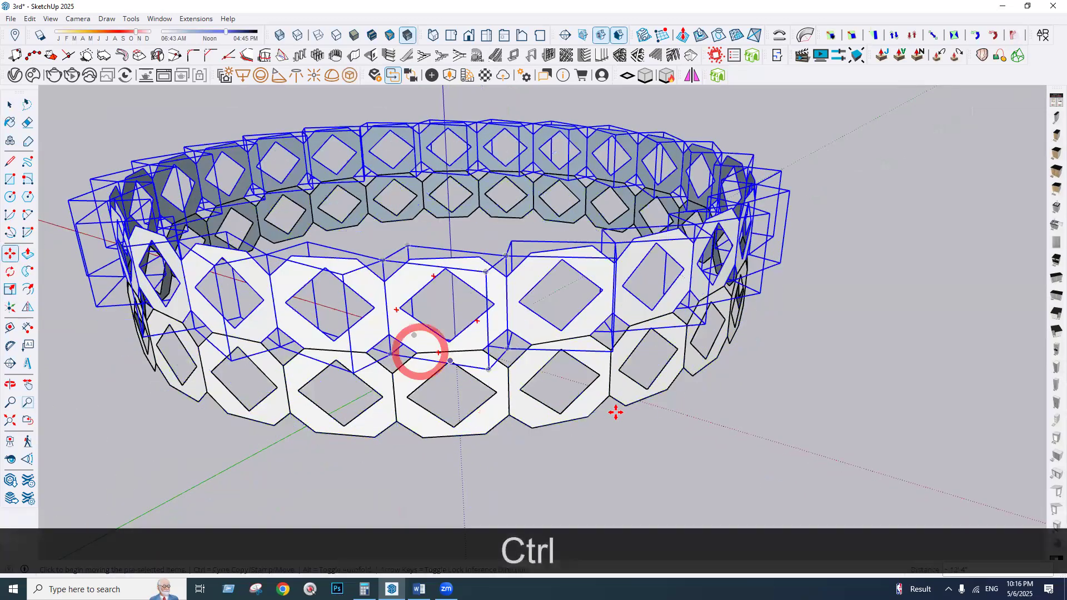
pyautogui.write('10x')
pyautogui.press('Return')
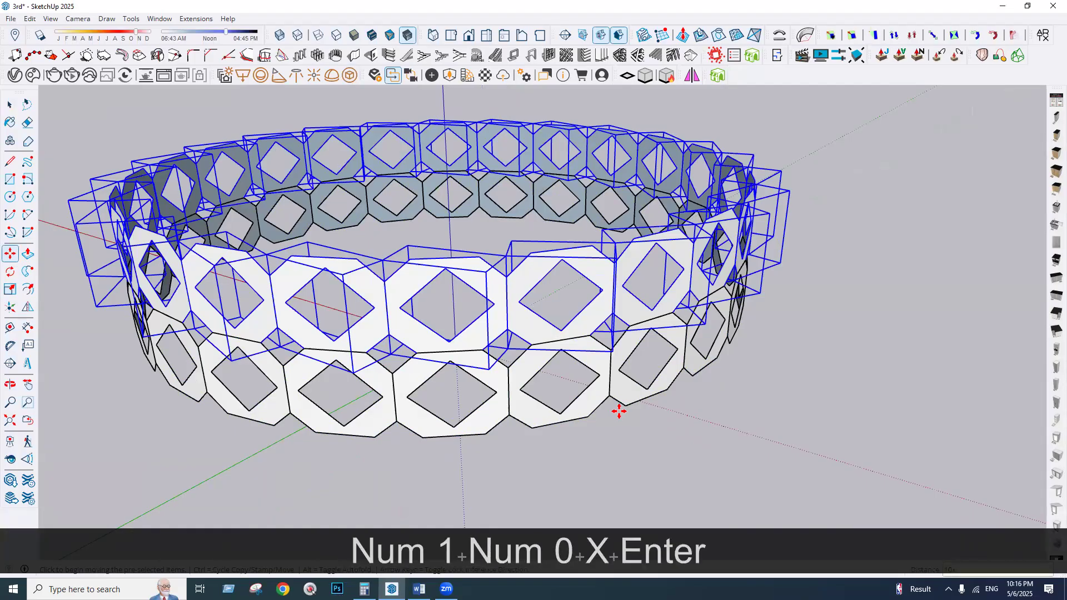
# - Move the entire lattice tower away from the origin onto open ground
pyautogui.scroll(-5, 595, 458)
pyautogui.moveTo(811, 465); pyautogui.dragTo(89, 445, button='middle')
pyautogui.scroll(-5, 801, 383)
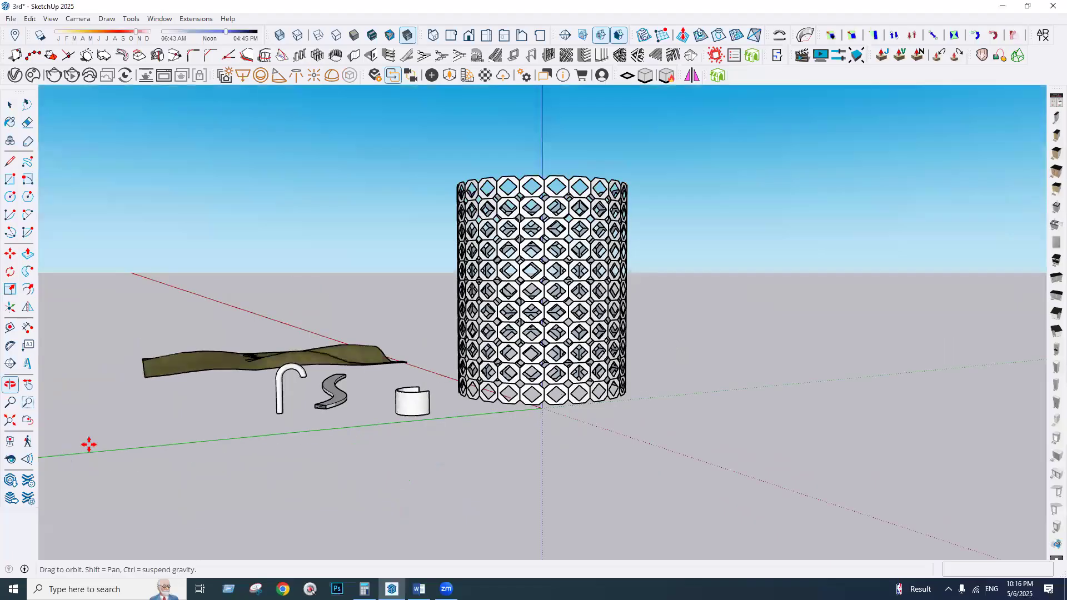
pyautogui.moveTo(517, 436); pyautogui.dragTo(256, 393, button='middle')
pyautogui.scroll(3, 600, 236)
pyautogui.moveTo(600, 236); pyautogui.dragTo(487, 300, button='middle')
pyautogui.press('space')
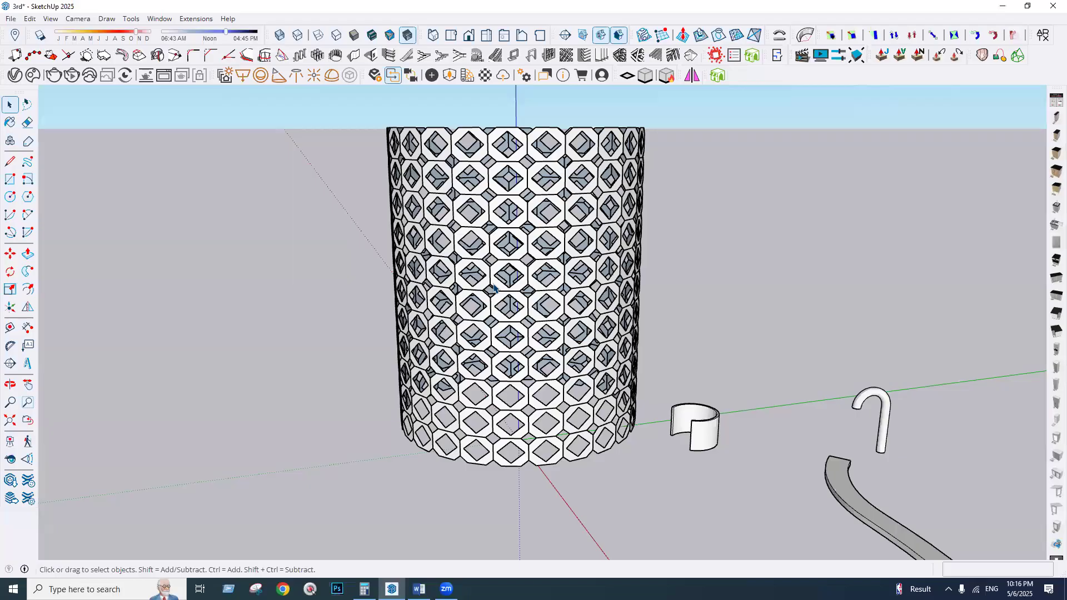
pyautogui.scroll(-2, 736, 268)
pyautogui.moveTo(367, 127); pyautogui.dragTo(668, 461)
pyautogui.moveTo(512, 434); pyautogui.dragTo(24, 267, button='middle')
pyautogui.click(11, 254)
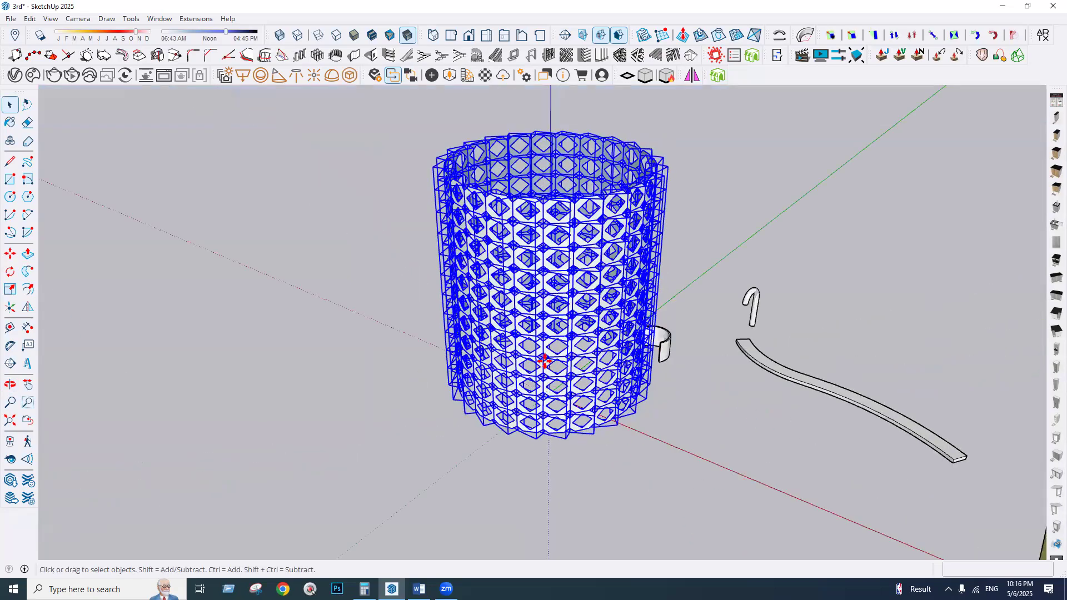
pyautogui.scroll(-1, 677, 389)
pyautogui.click(669, 467)
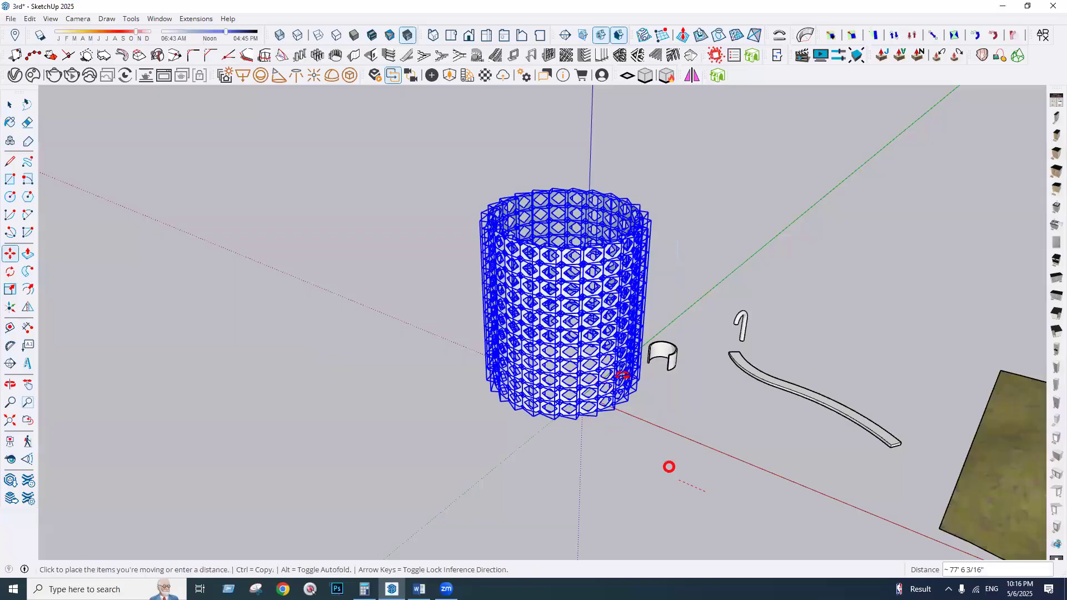
pyautogui.click(577, 156)
# - Copy the complete lattice tower to an empty spot beside the original
pyautogui.moveTo(571, 304); pyautogui.dragTo(548, 324, button='middle')
pyautogui.press('space')
pyautogui.click(549, 324)
pyautogui.moveTo(550, 281)
pyautogui.mouseDown(button='middle')
pyautogui.moveTo(543, 176)
pyautogui.moveTo(566, 159)
pyautogui.mouseUp(button='middle')
pyautogui.scroll(3, 566, 159)
pyautogui.moveTo(285, 143); pyautogui.dragTo(717, 541)
pyautogui.moveTo(549, 432); pyautogui.dragTo(716, 537)
pyautogui.press('m')
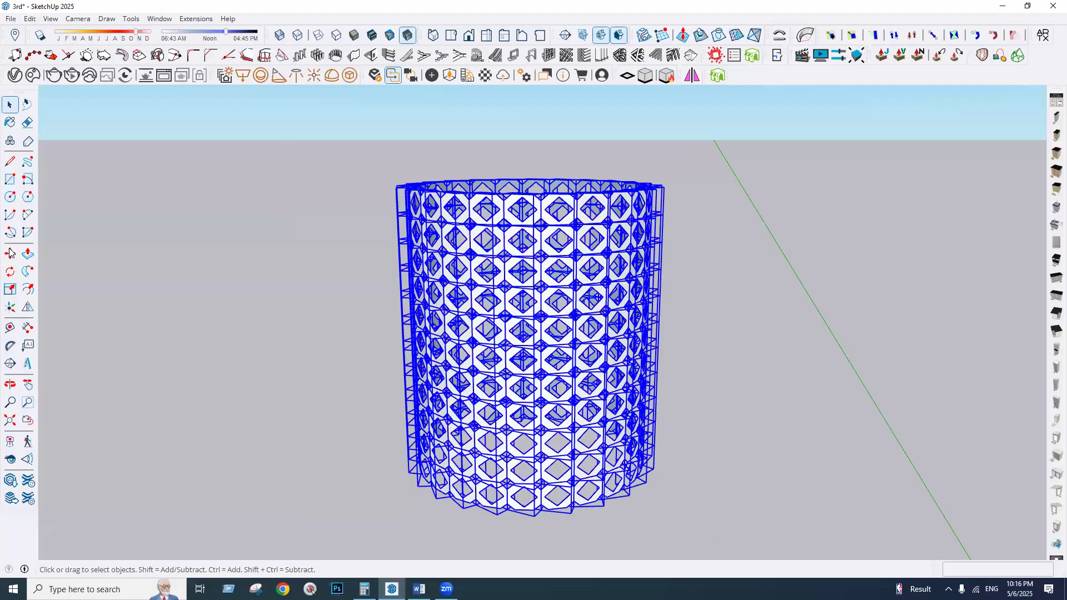
pyautogui.scroll(-3, 716, 536)
pyautogui.press('ctrl')
pyautogui.click(481, 483)
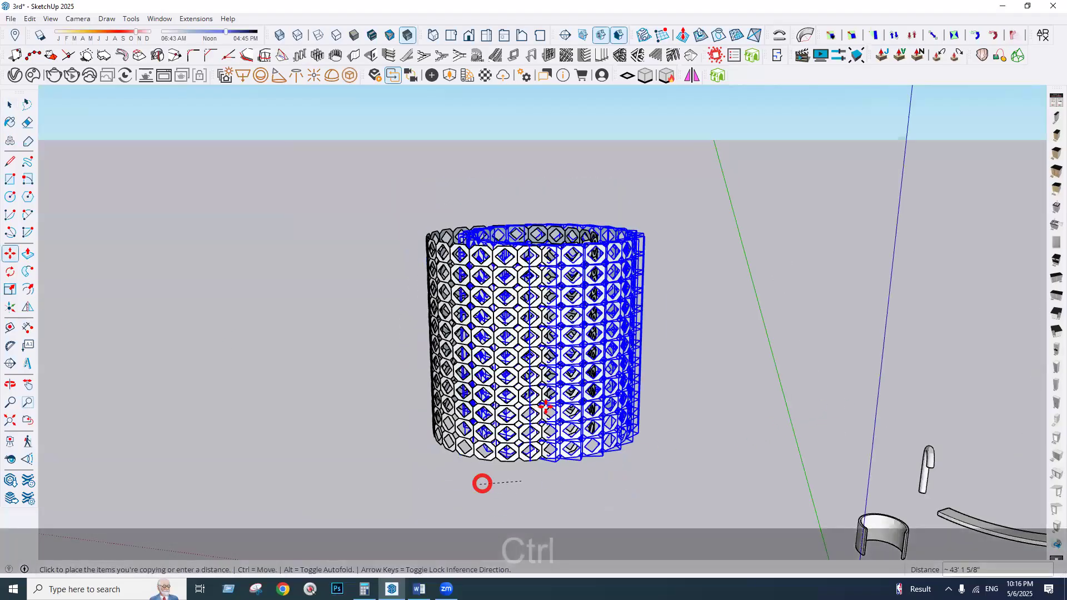
pyautogui.click(838, 407)
pyautogui.press('space')
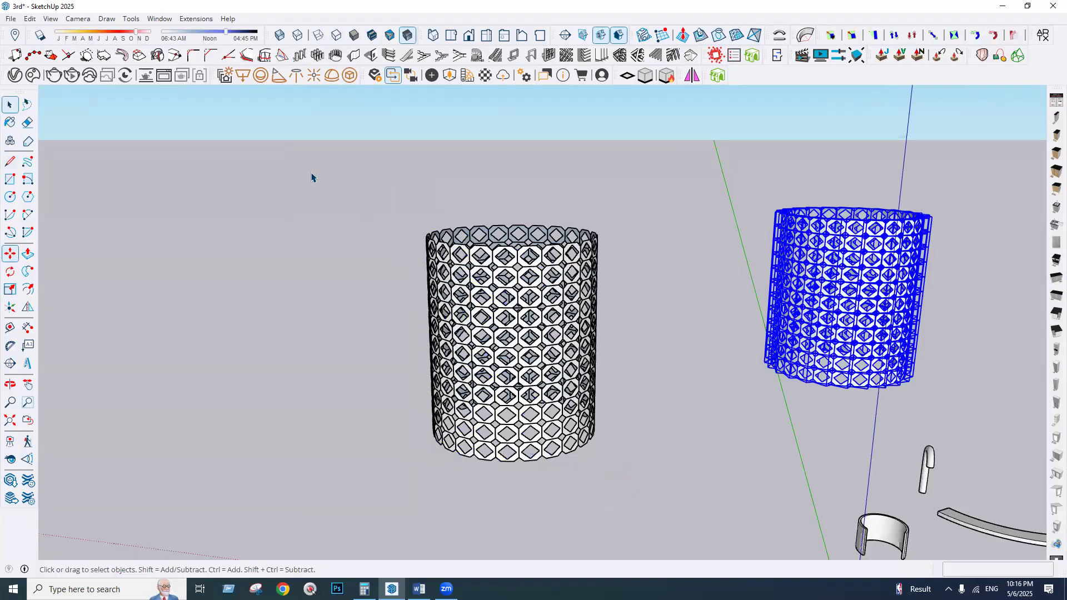
# - Explode the original tower's individual frame groups and regroup all of its geometry as a single group
pyautogui.click(312, 176)
pyautogui.moveTo(645, 543); pyautogui.dragTo(555, 369, button='middle')
pyautogui.moveTo(312, 176); pyautogui.dragTo(615, 501)
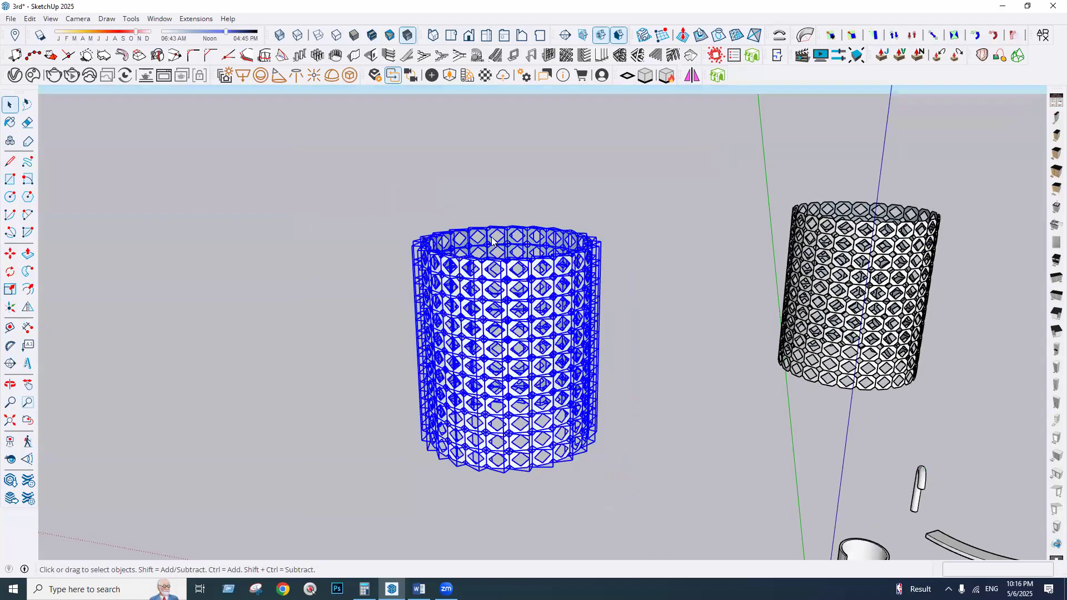
pyautogui.scroll(3, 492, 241)
pyautogui.rightClick(490, 236)
pyautogui.click(522, 298)
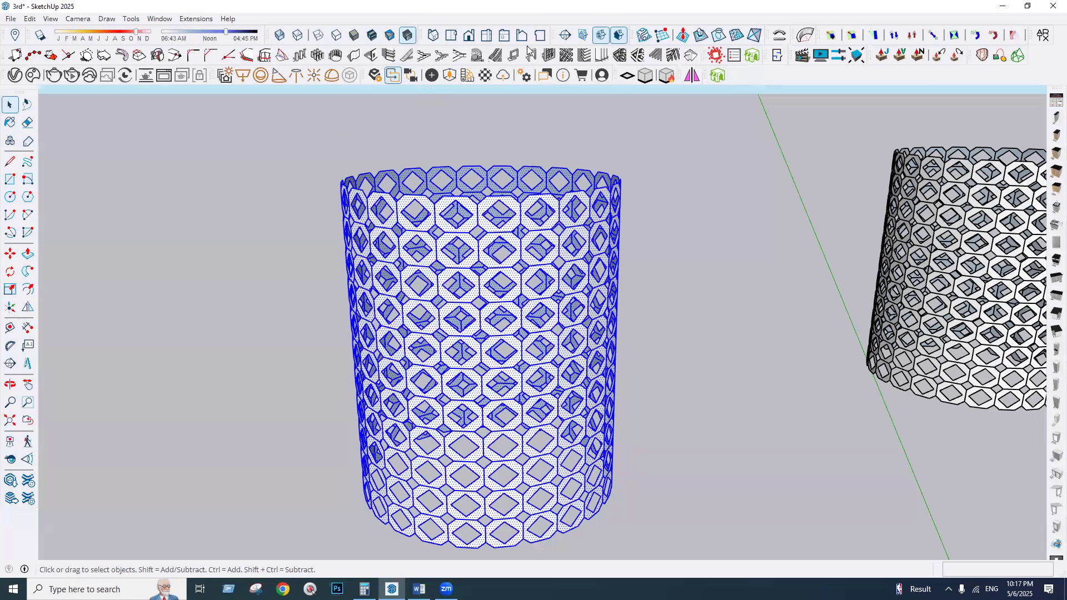
pyautogui.rightClick(487, 229)
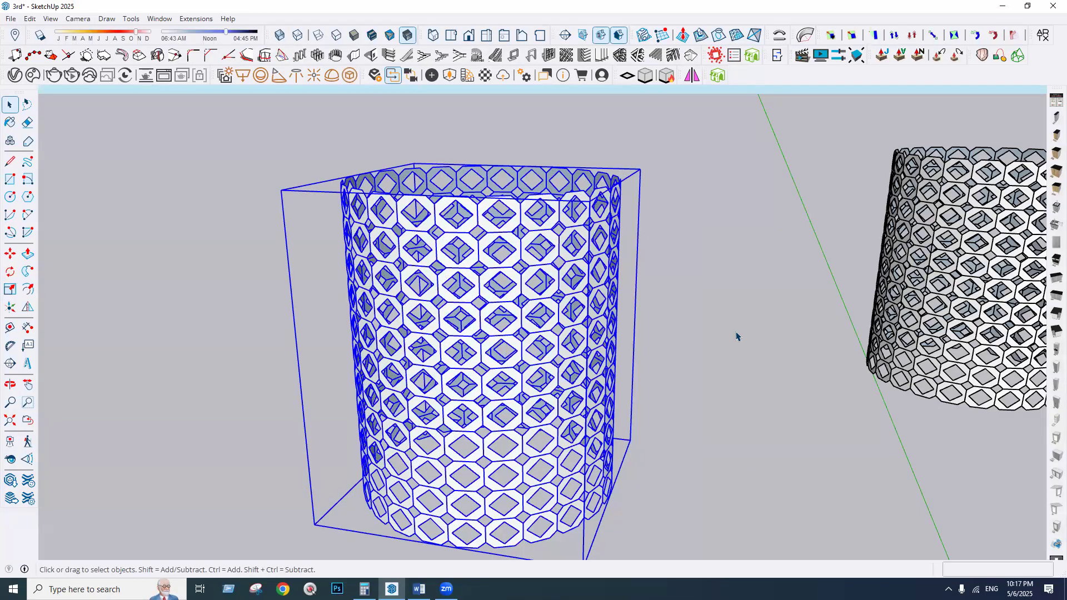
# - Apply an NxN FFD cage to the tower group with width, depth and height of 4 and Subdivide false
pyautogui.click(703, 250)
pyautogui.click(469, 227)
pyautogui.rightClick(467, 228)
pyautogui.moveTo(592, 477)
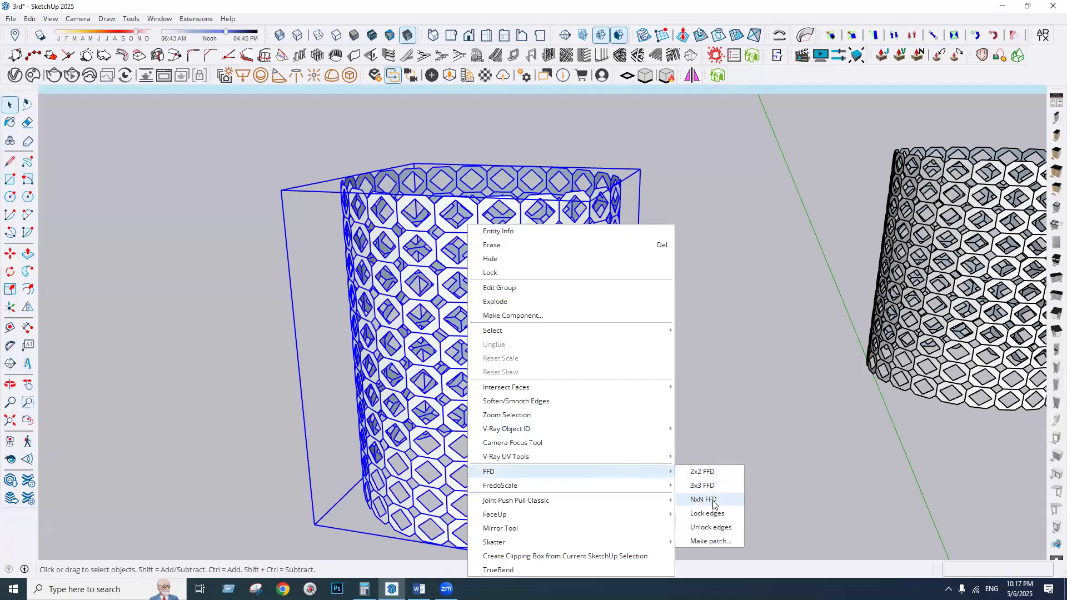
pyautogui.click(703, 500)
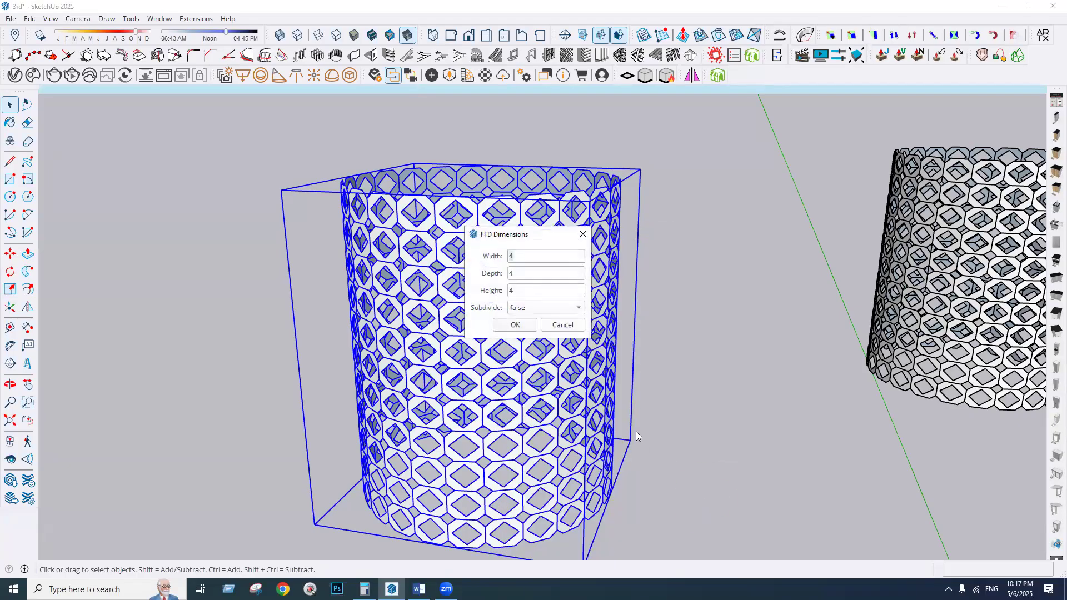
pyautogui.click(515, 325)
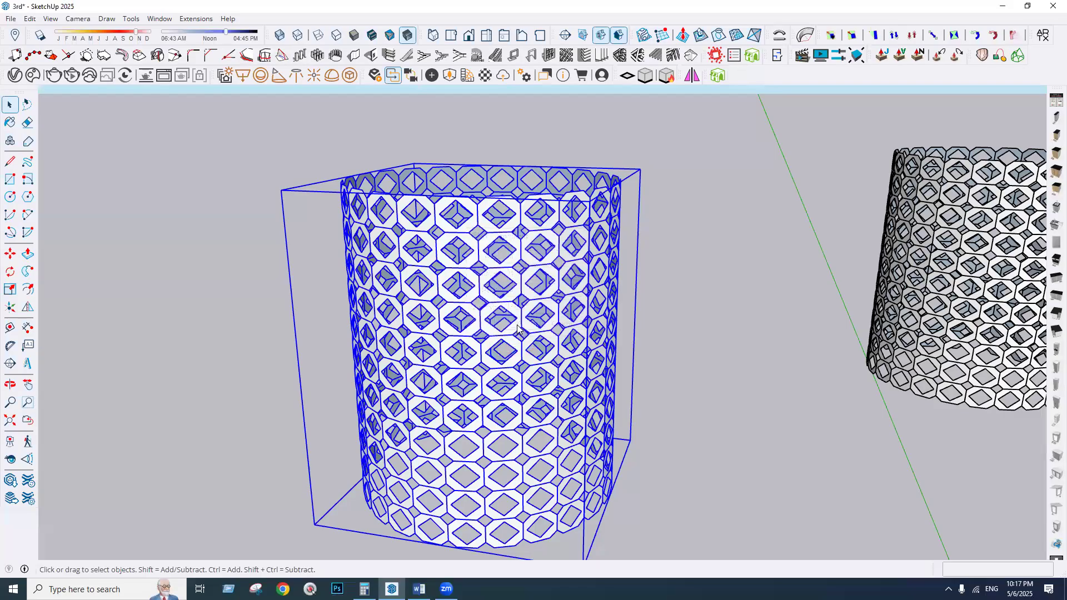
# - Open the FFD control-point group, show the rest of the model, and select the uppermost layer of control points
pyautogui.moveTo(485, 293); pyautogui.dragTo(485, 294, button='middle')
pyautogui.moveTo(370, 245); pyautogui.dragTo(449, 179, button='middle')
pyautogui.scroll(-1, 315, 327)
pyautogui.scroll(2, 355, 317)
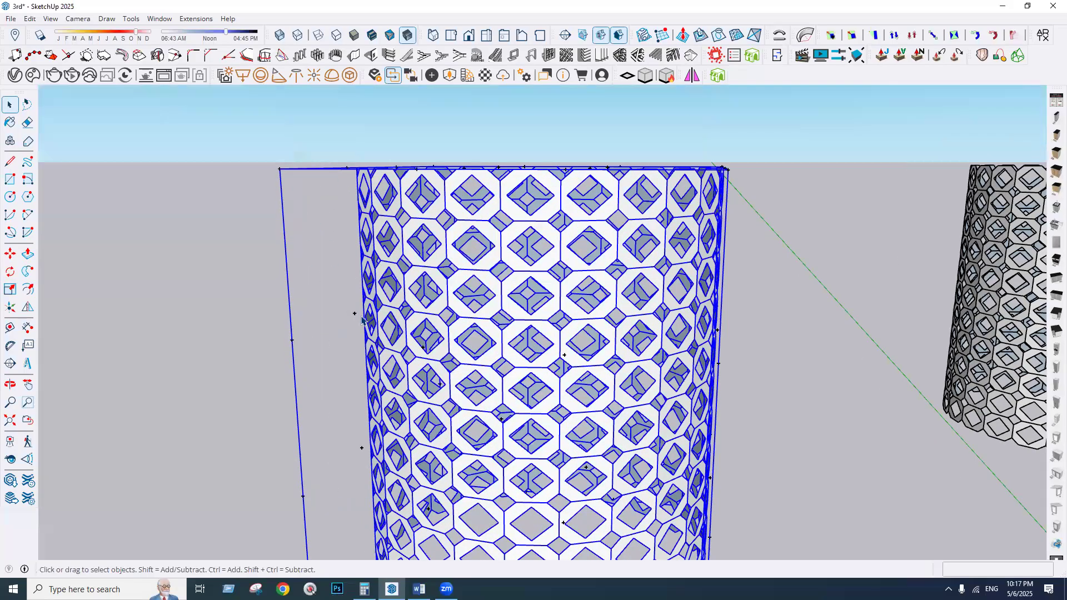
pyautogui.doubleClick(354, 312)
pyautogui.scroll(-1, 412, 325)
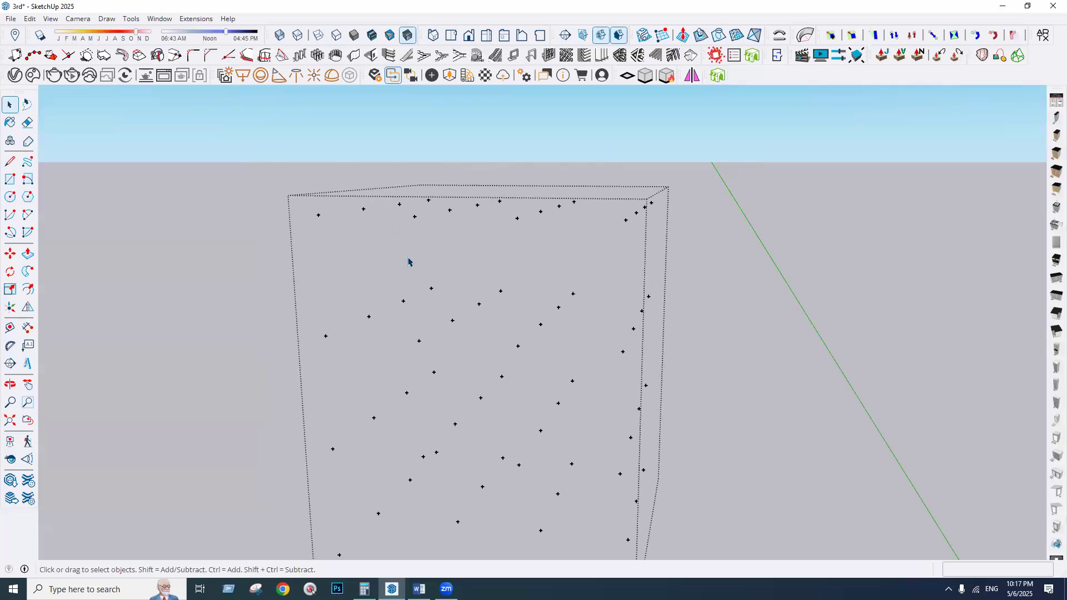
pyautogui.press('n')
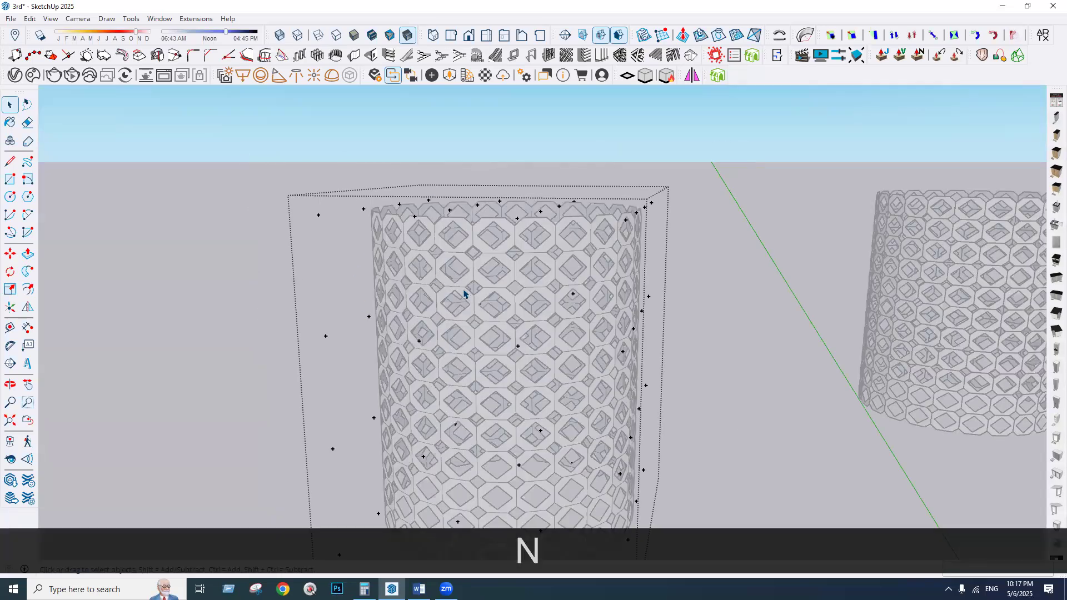
pyautogui.moveTo(247, 151); pyautogui.dragTo(716, 253)
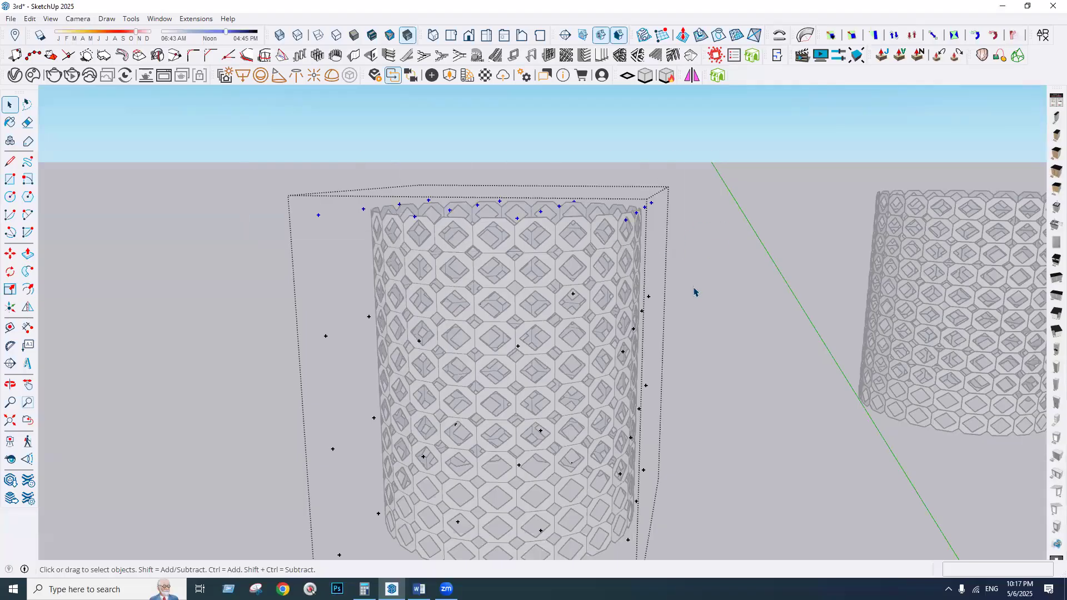
# - Scale the selected upper control points outward from one corner by about 1.27 to flare the tower's rim
pyautogui.moveTo(559, 434); pyautogui.dragTo(414, 493, button='middle')
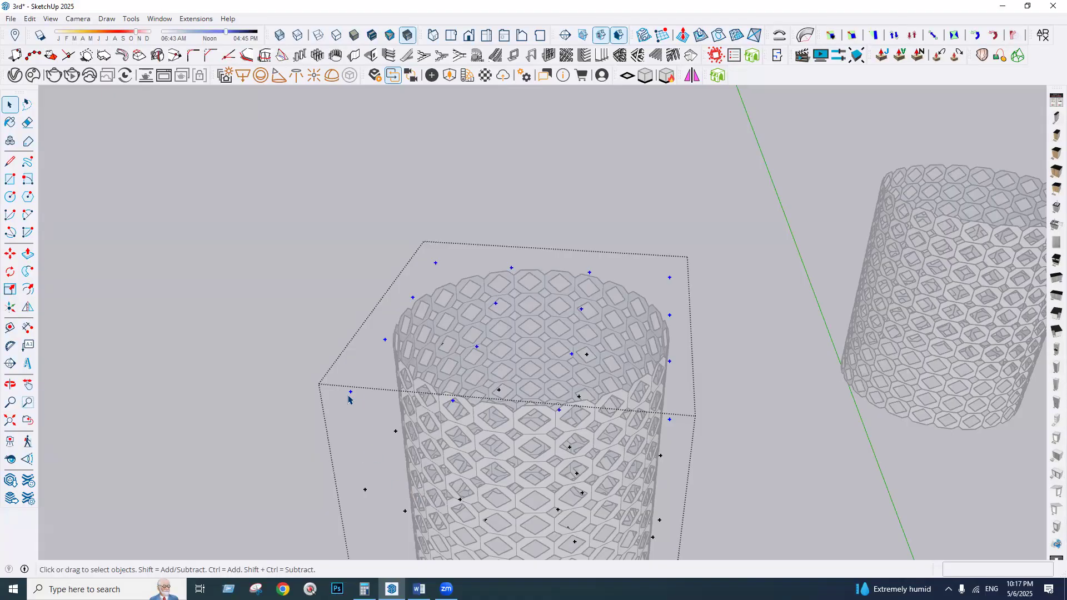
pyautogui.press('s')
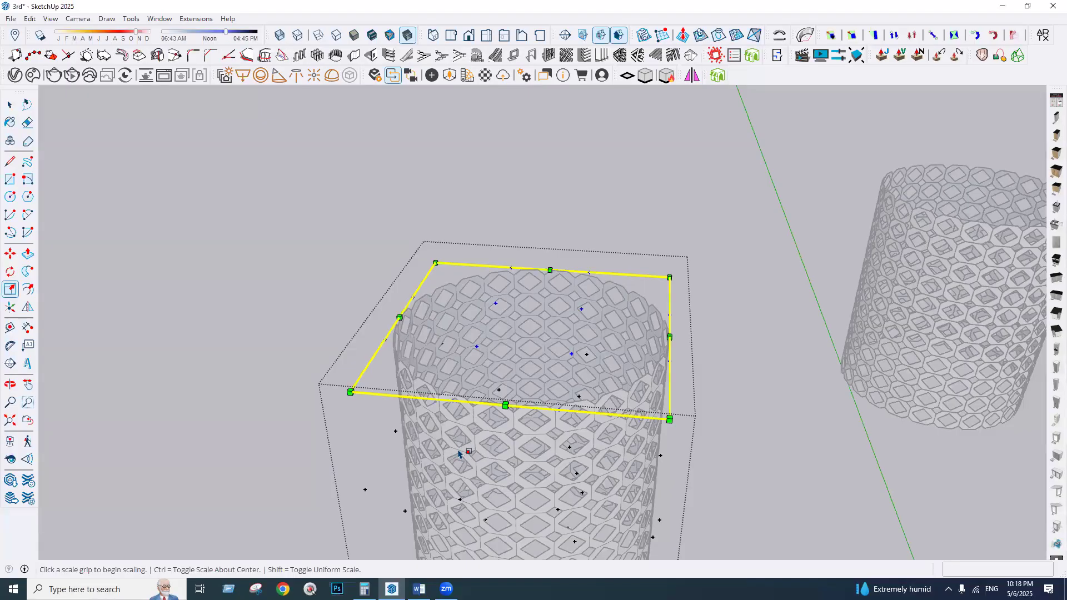
pyautogui.moveTo(342, 391); pyautogui.dragTo(224, 393)
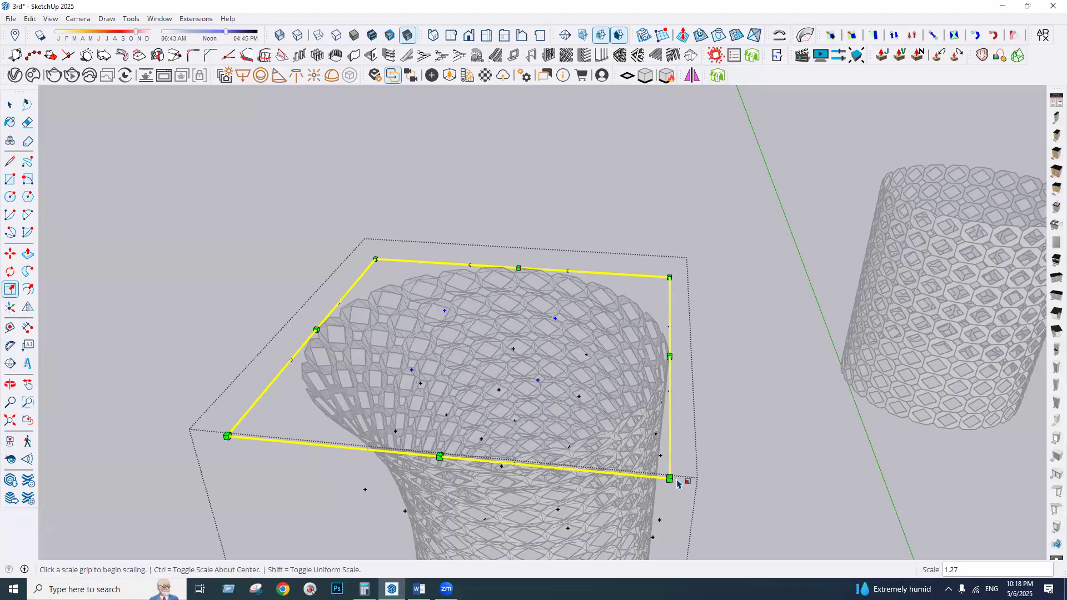
# - Scale the selected upper control points further outward from opposite corners, by about 1.18, to widen the tower's rim
pyautogui.moveTo(670, 477); pyautogui.dragTo(762, 505)
pyautogui.moveTo(715, 281); pyautogui.dragTo(490, 339)
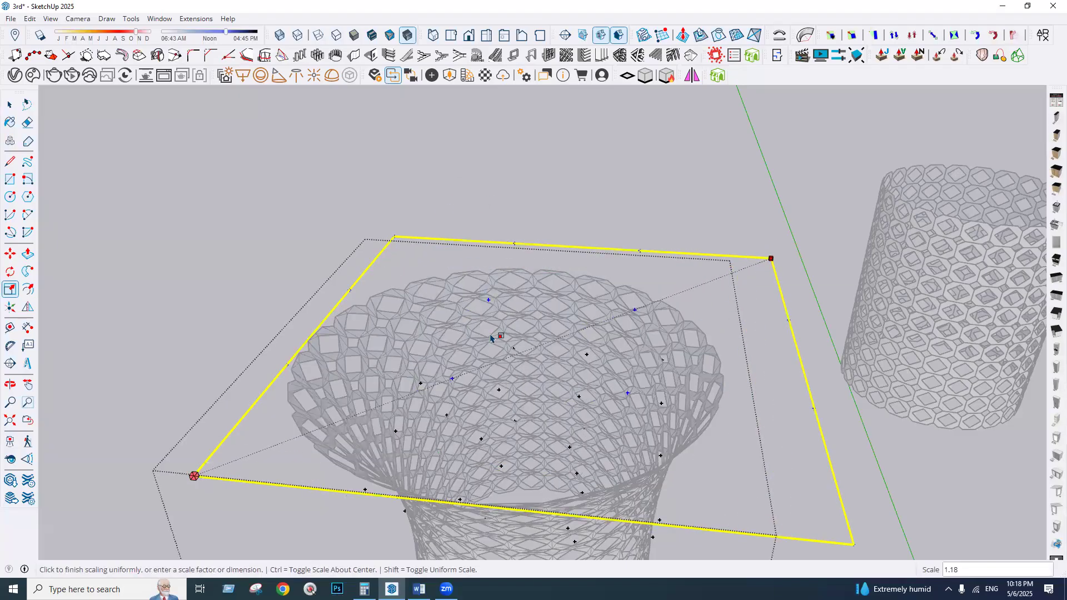
pyautogui.scroll(-3, 578, 242)
pyautogui.moveTo(506, 408); pyautogui.dragTo(571, 327, button='middle')
pyautogui.scroll(1, 555, 294)
pyautogui.scroll(1, 553, 275)
pyautogui.moveTo(553, 275); pyautogui.dragTo(561, 344, button='middle')
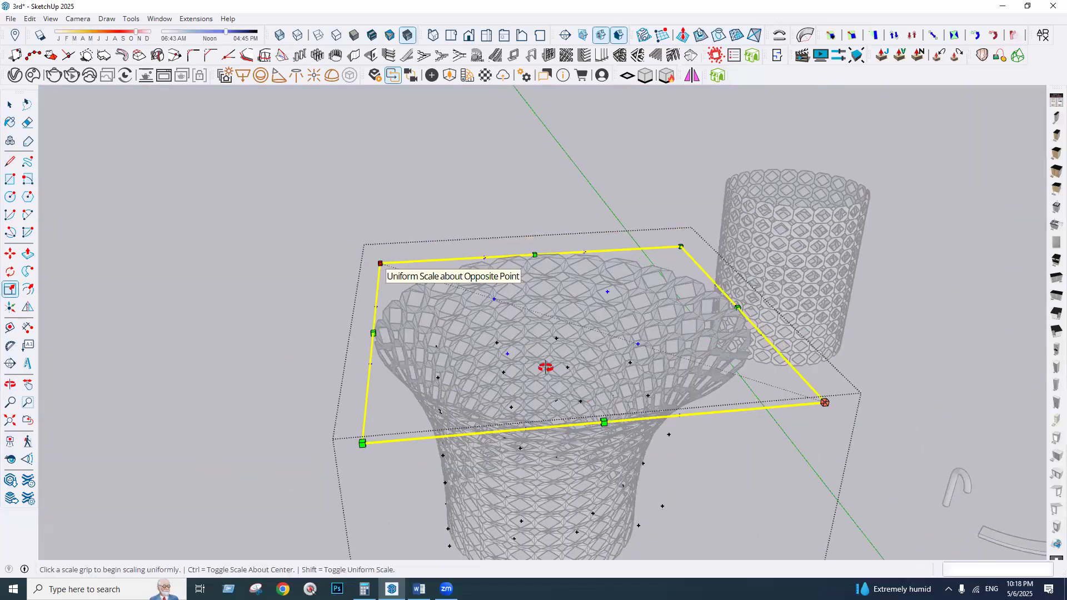
pyautogui.moveTo(569, 467); pyautogui.dragTo(457, 304, button='middle')
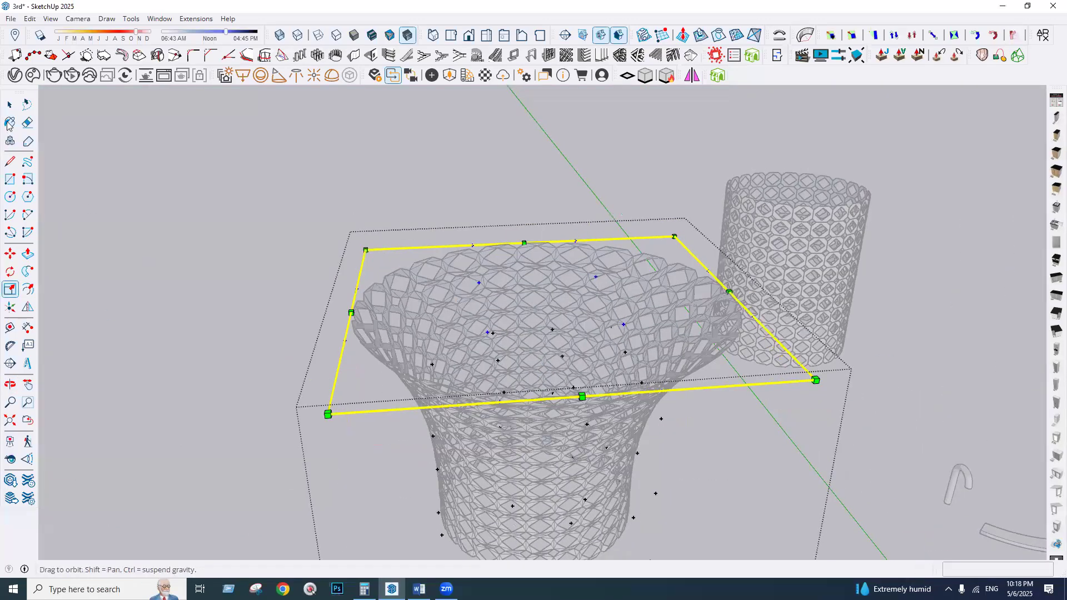
# - Select the lowest layer of FFD control points around the tower's base
pyautogui.press('space')
pyautogui.moveTo(254, 432); pyautogui.dragTo(666, 521)
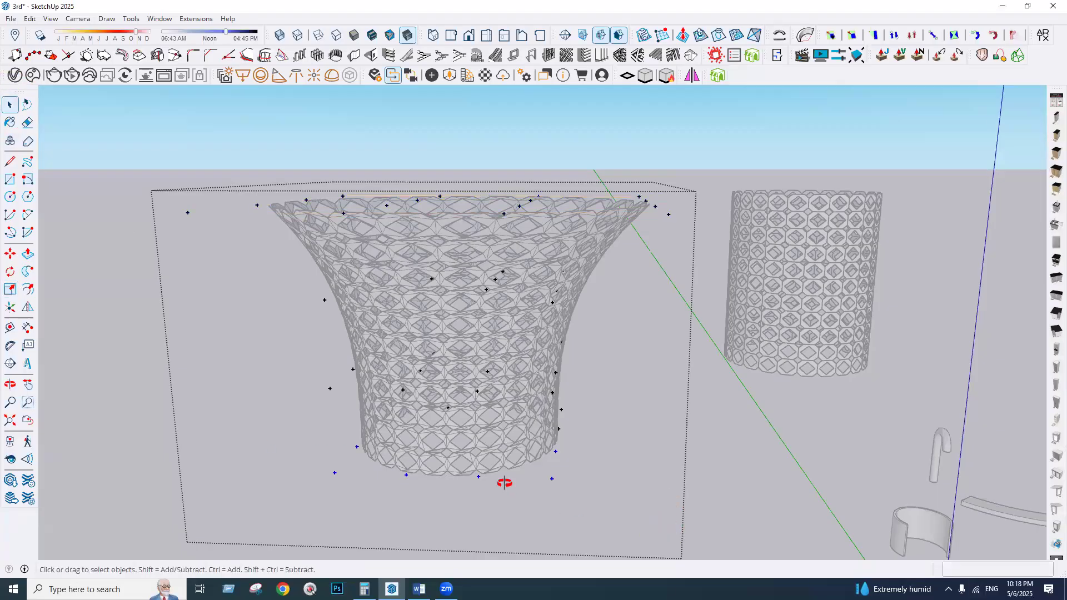
pyautogui.moveTo(286, 402); pyautogui.dragTo(260, 398, button='middle')
pyautogui.moveTo(249, 397); pyautogui.dragTo(665, 483)
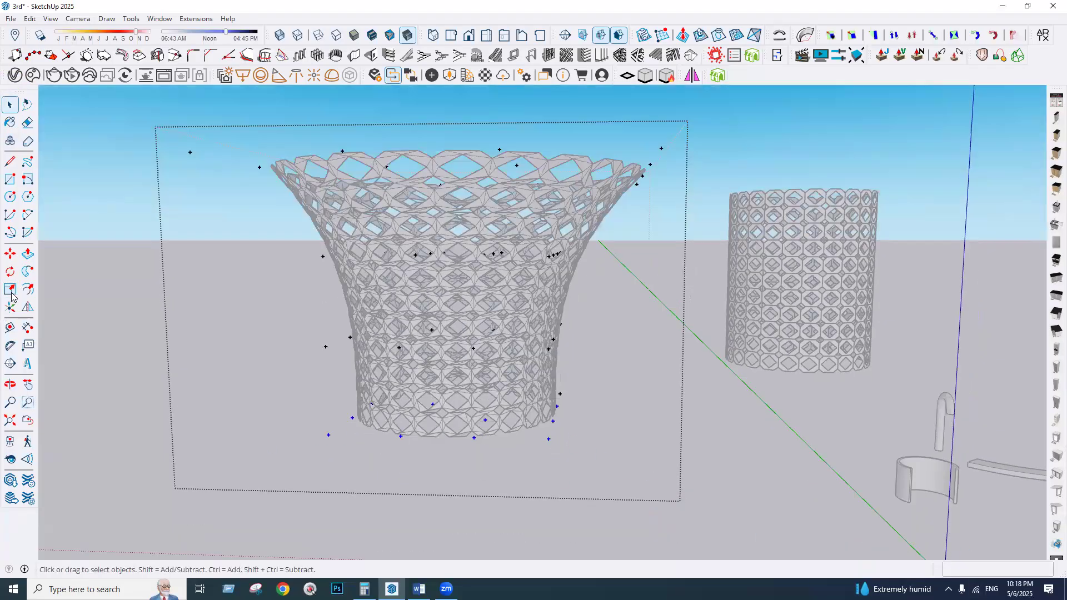
# - Scale the lowest control points inward from different corners, by about 0.75, 0.53 and 0.69, to taper the tower's base
pyautogui.press('s')
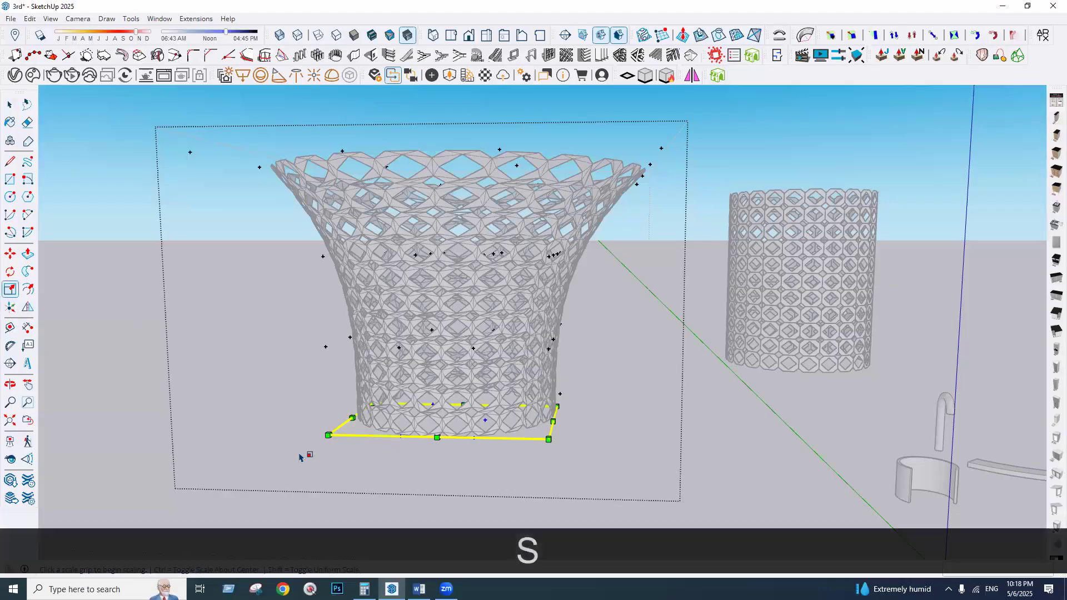
pyautogui.scroll(2, 290, 440)
pyautogui.scroll(1, 313, 442)
pyautogui.click(262, 440)
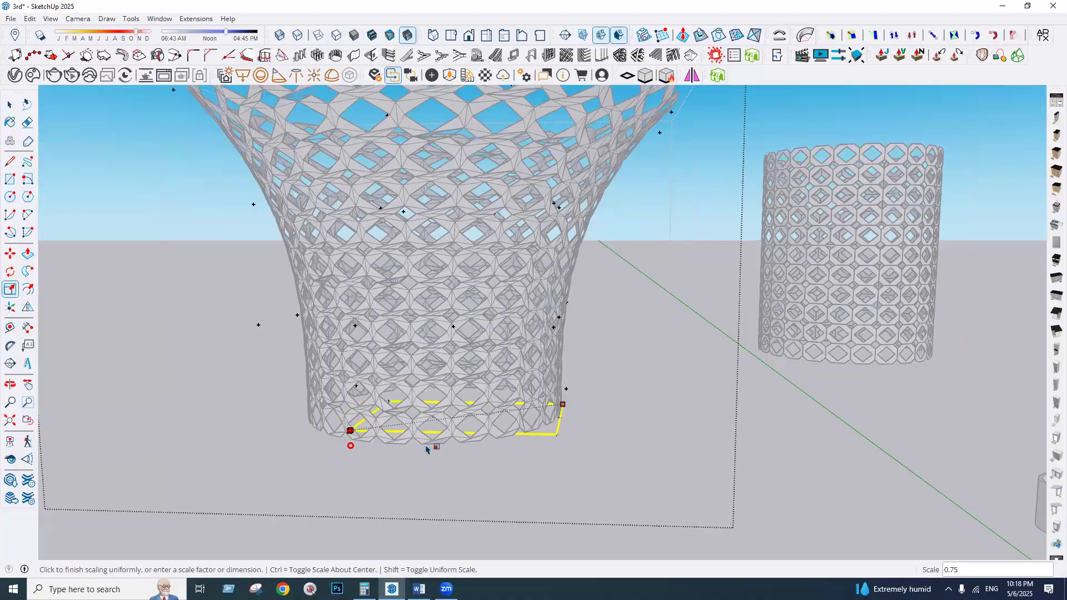
pyautogui.click(350, 432)
pyautogui.click(557, 434)
pyautogui.click(469, 427)
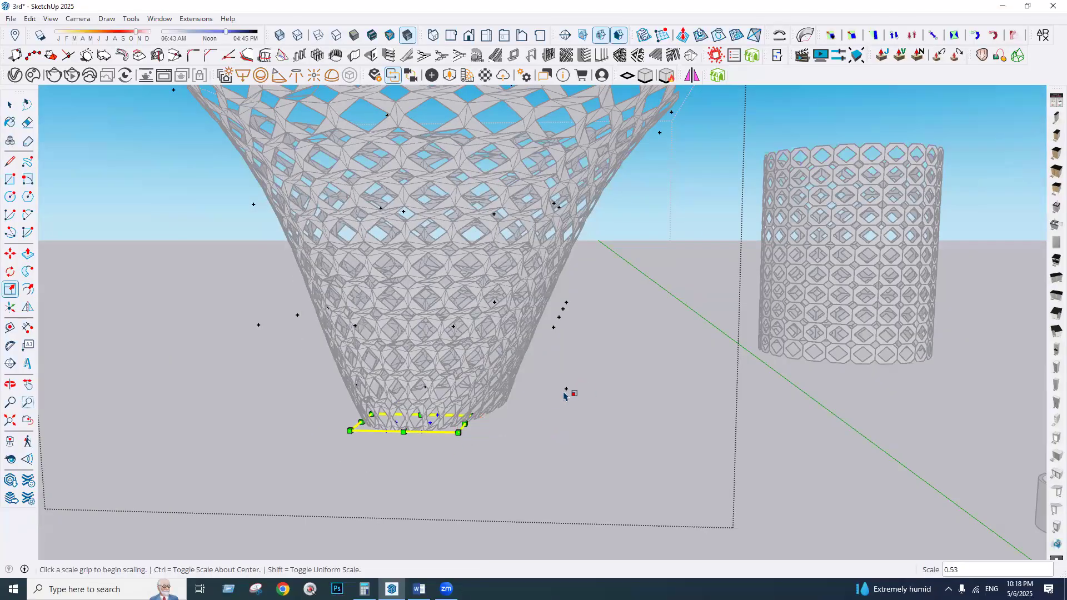
pyautogui.click(350, 430)
pyautogui.click(389, 428)
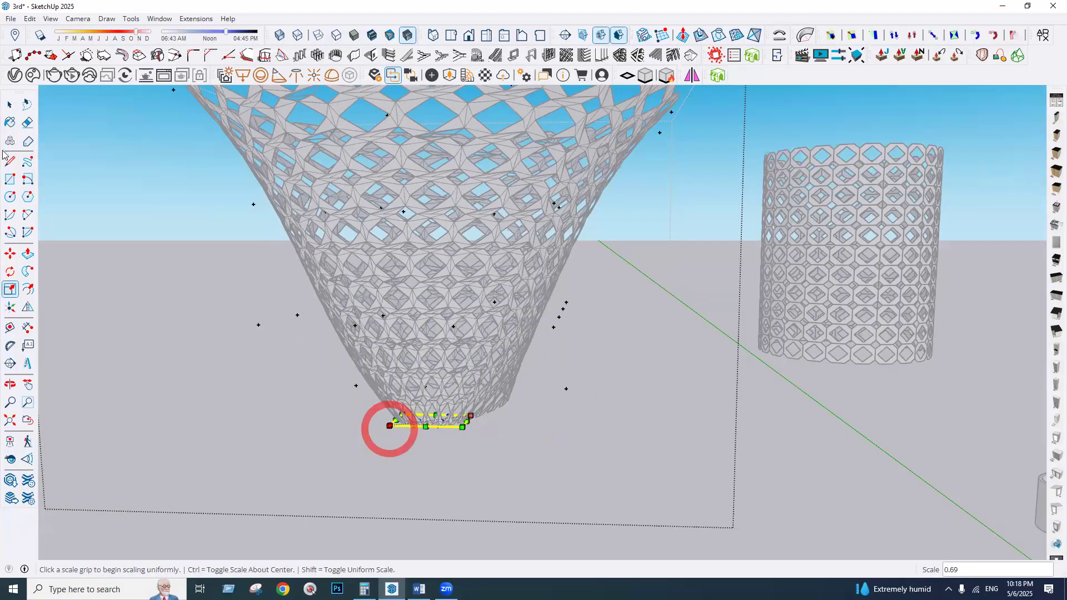
# - Leave the control-point group and delete the FFD control points around the deformed tower
pyautogui.scroll(-2, 577, 373)
pyautogui.moveTo(578, 373); pyautogui.dragTo(524, 464, button='middle')
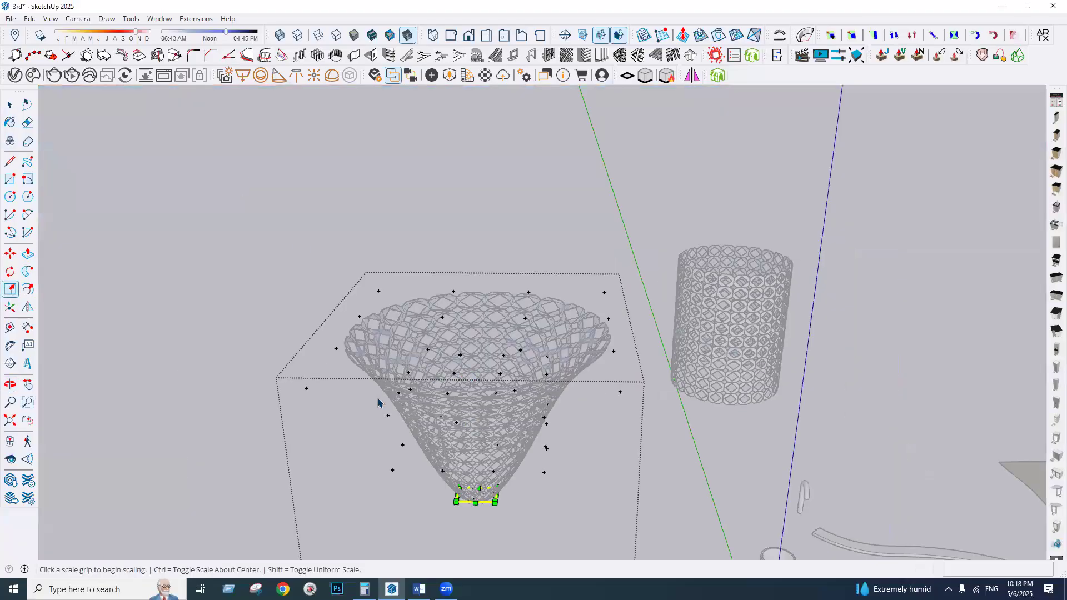
pyautogui.press('space')
pyautogui.moveTo(347, 401); pyautogui.dragTo(340, 377, button='middle')
pyautogui.scroll(2, 340, 376)
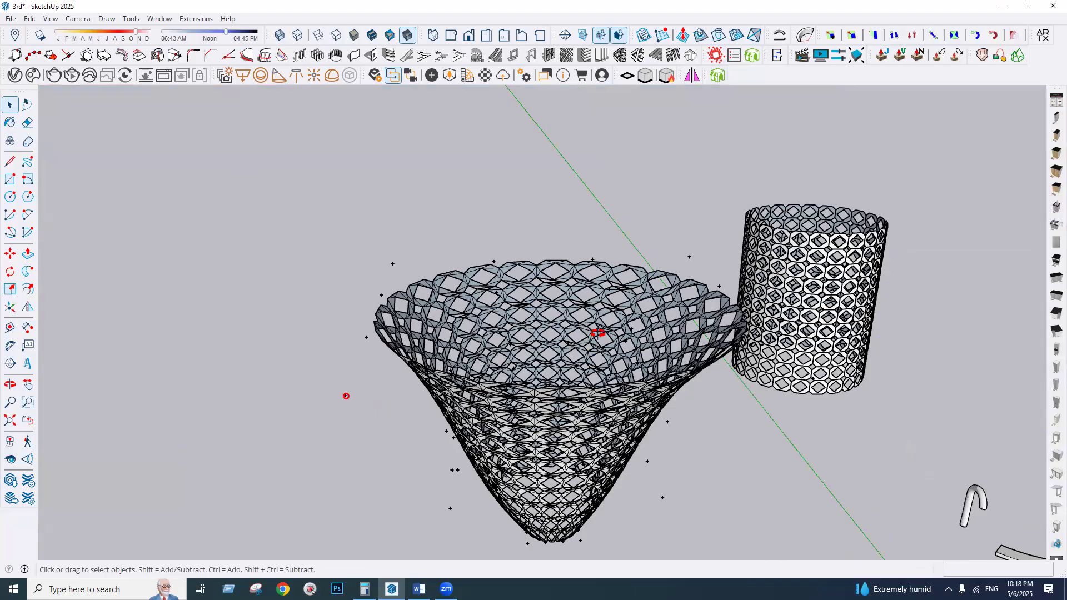
pyautogui.press('Delete')
# - Examine the flared tower's lattice from several sides, checking the triangulated edges across its frames
pyautogui.moveTo(598, 333); pyautogui.dragTo(581, 22, button='middle')
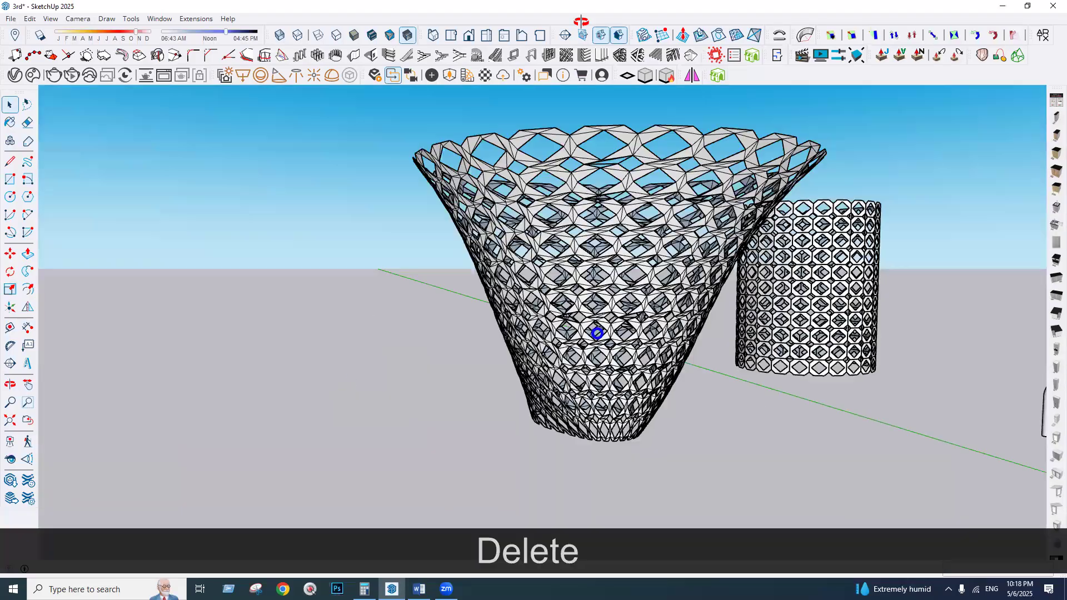
pyautogui.scroll(3, 391, 353)
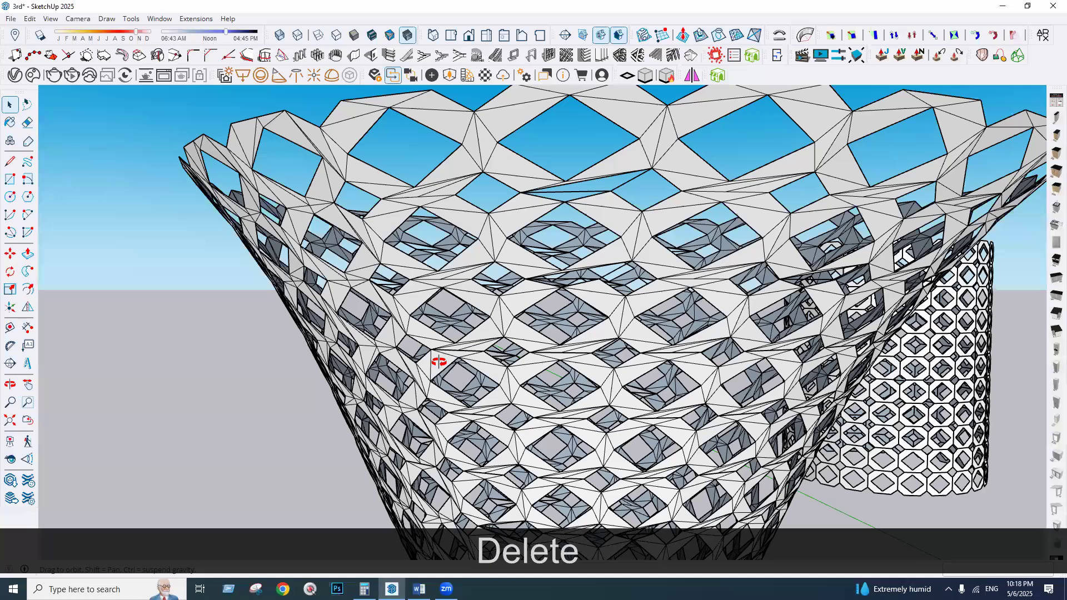
pyautogui.moveTo(582, 228); pyautogui.dragTo(526, 284, button='middle')
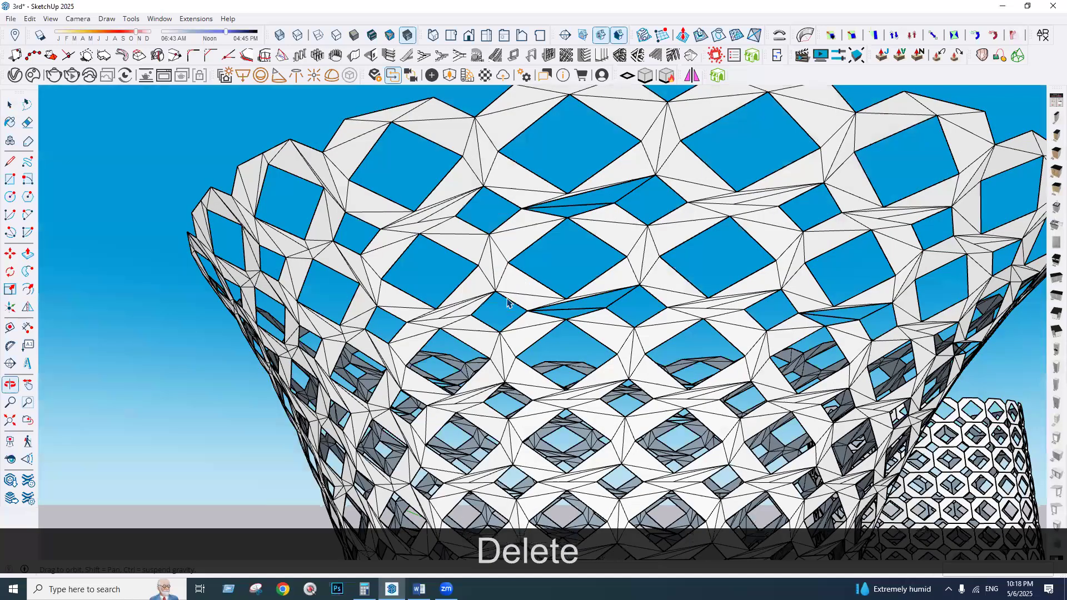
pyautogui.scroll(-5, 506, 301)
pyautogui.scroll(3, 483, 309)
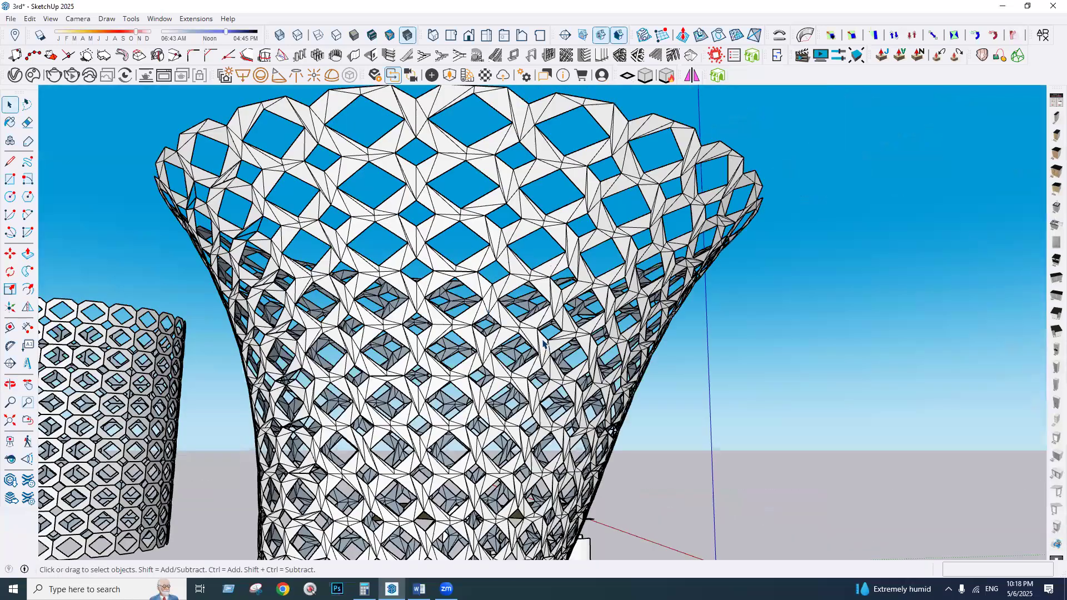
pyautogui.moveTo(532, 331); pyautogui.dragTo(510, 247, button='middle')
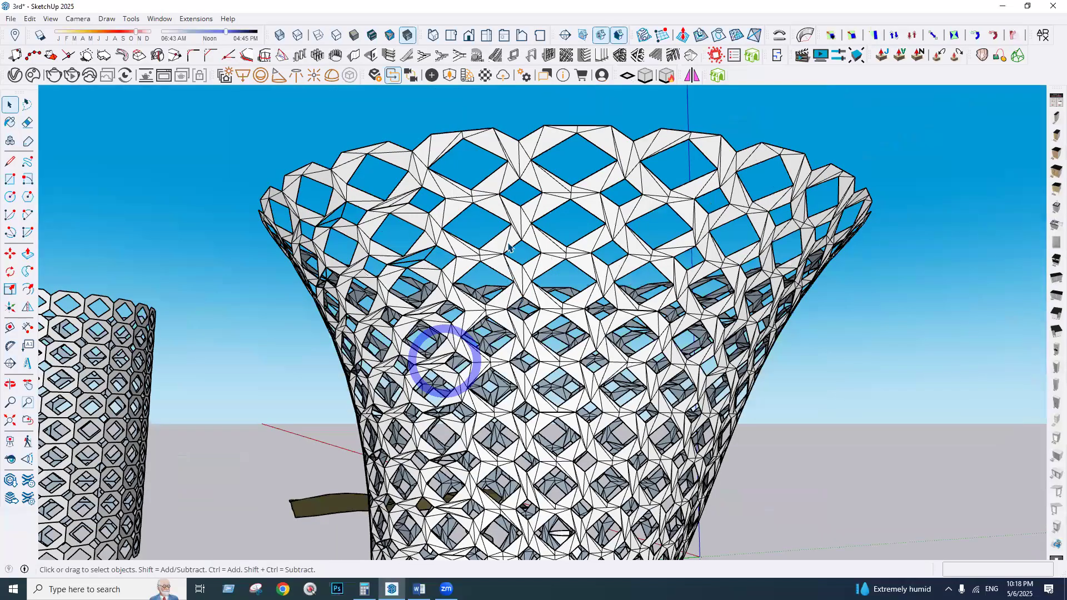
pyautogui.scroll(5, 509, 247)
pyautogui.scroll(-3, 508, 247)
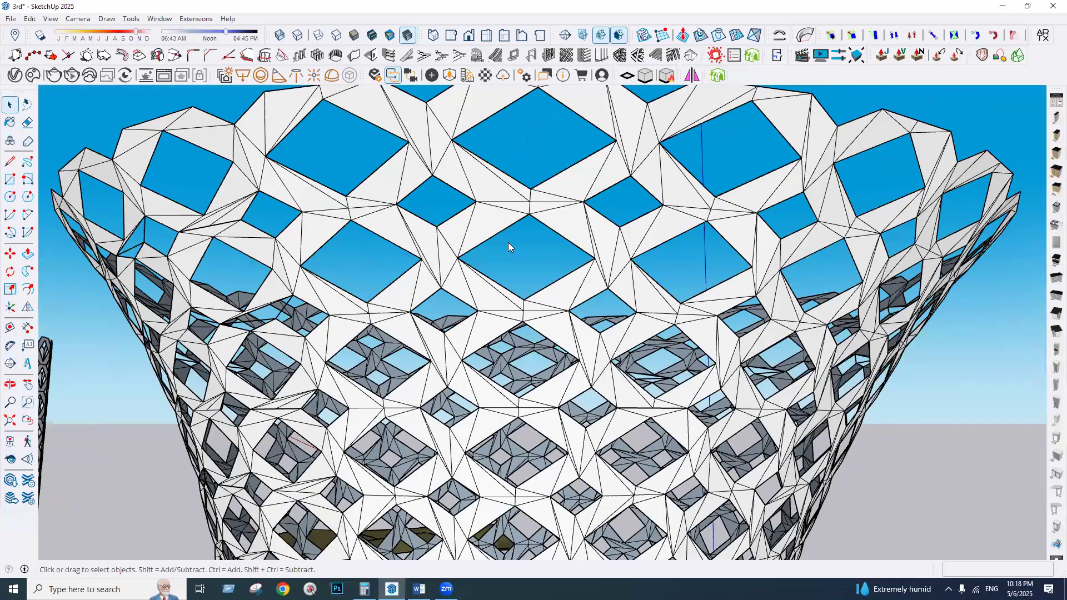
pyautogui.scroll(-4, 509, 243)
# - Soften the flared tower group's edges with an angle between normals of about 87.1 degrees, Smooth normals and Soften coplanar on
pyautogui.rightClick(508, 243)
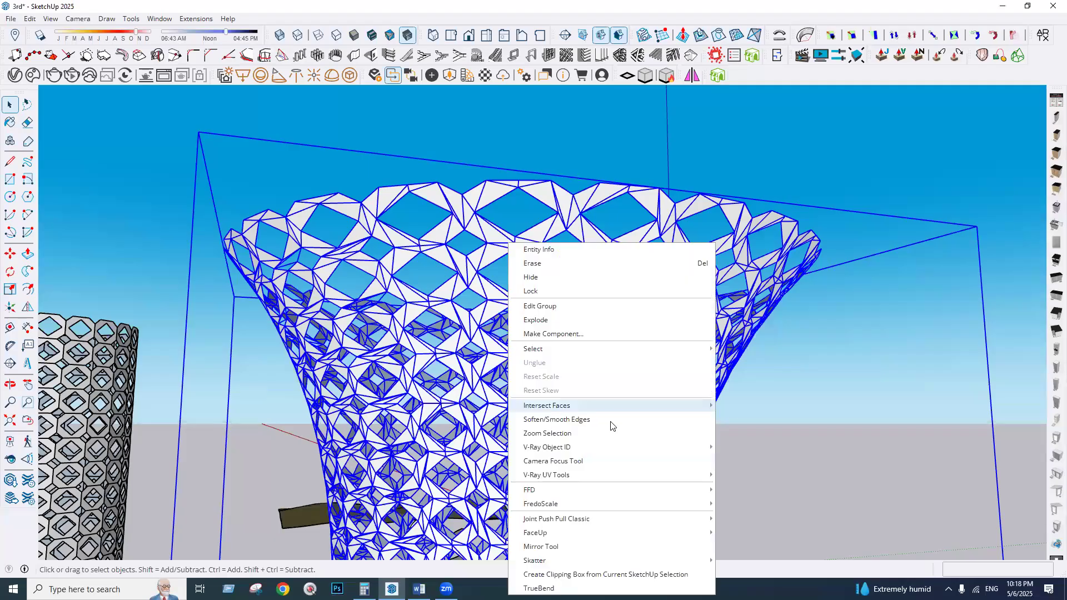
pyautogui.click(610, 421)
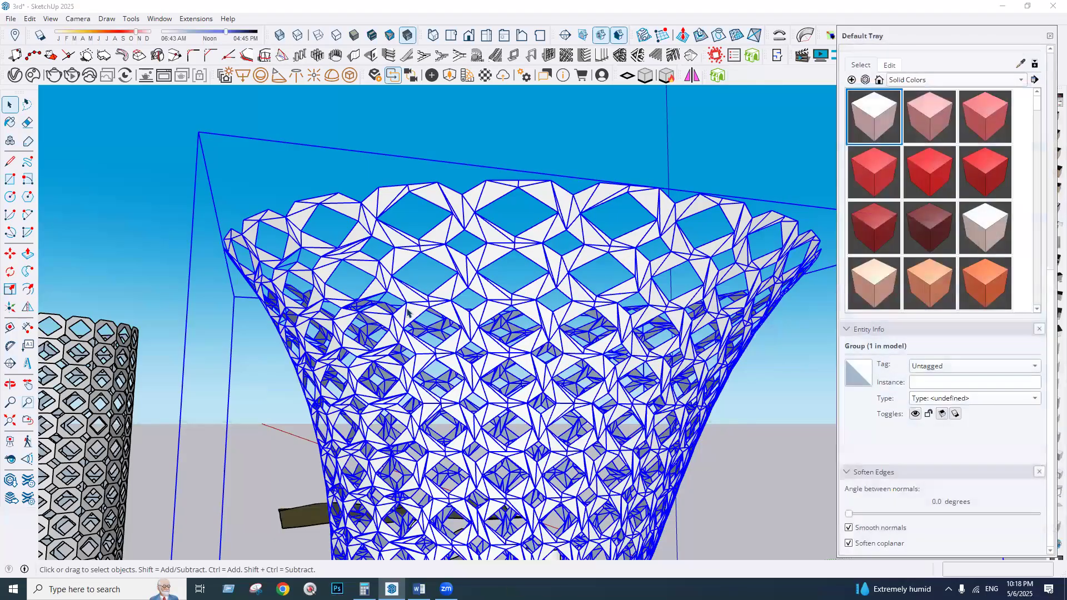
pyautogui.scroll(-1, 510, 344)
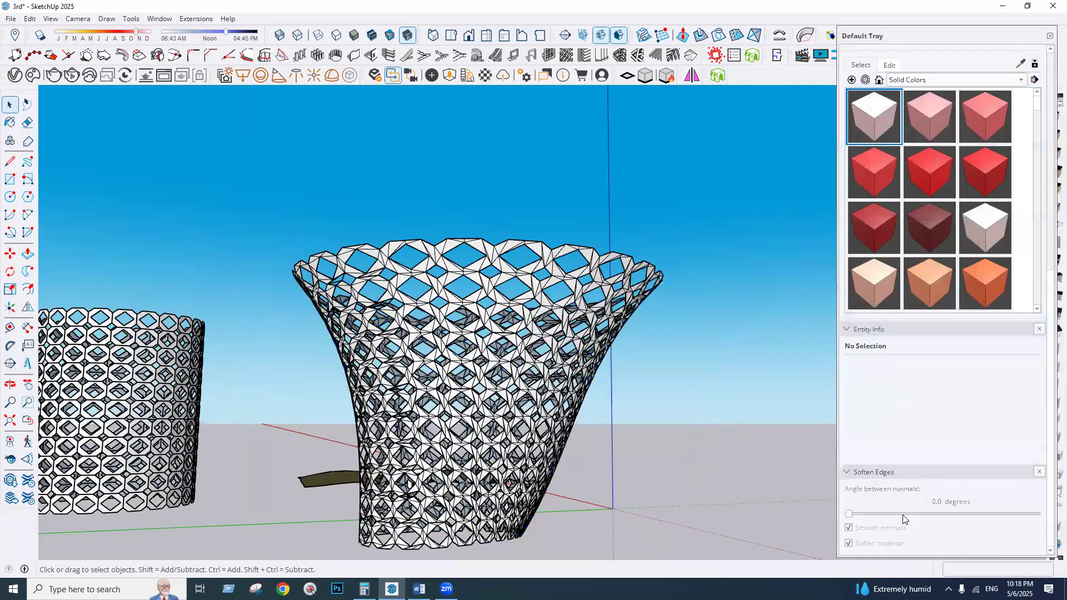
pyautogui.click(507, 338)
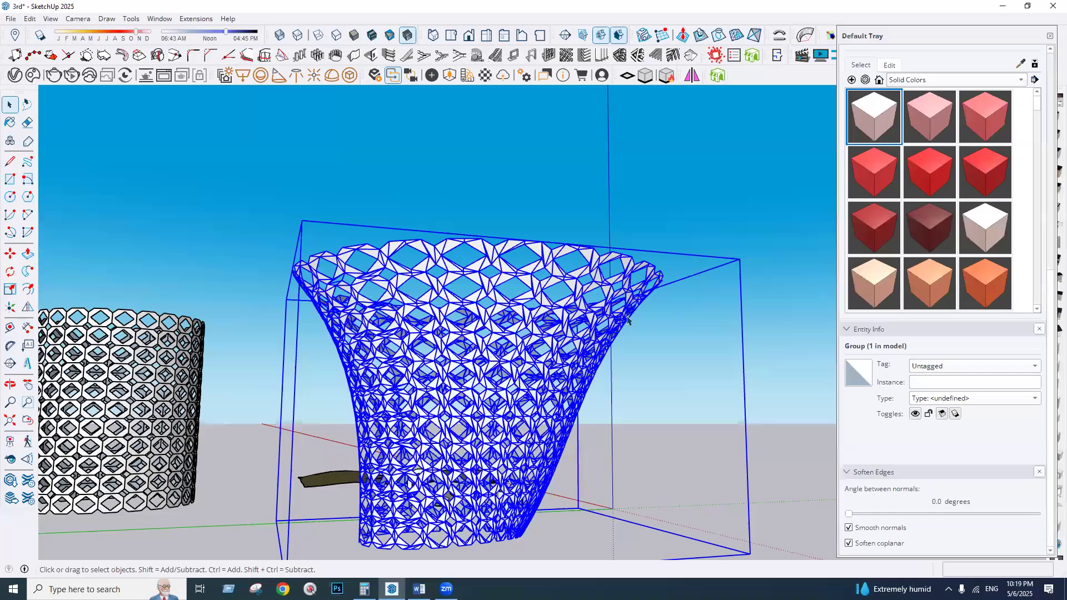
pyautogui.moveTo(849, 514); pyautogui.dragTo(942, 513)
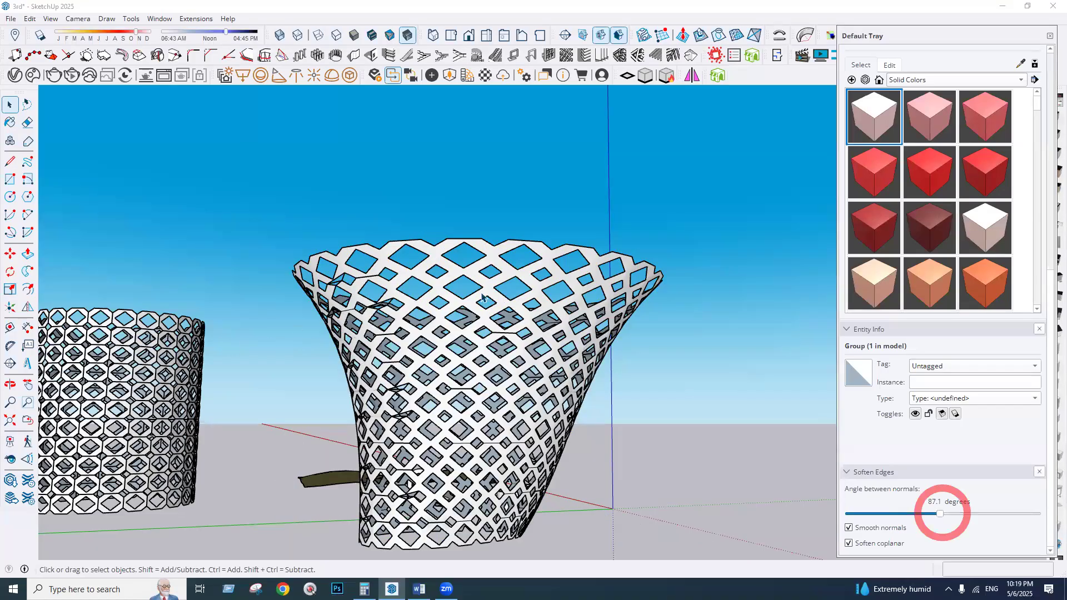
# - Examine the softened lattice surface of the flared tower up close and from other sides
pyautogui.moveTo(309, 290); pyautogui.dragTo(423, 307, button='middle')
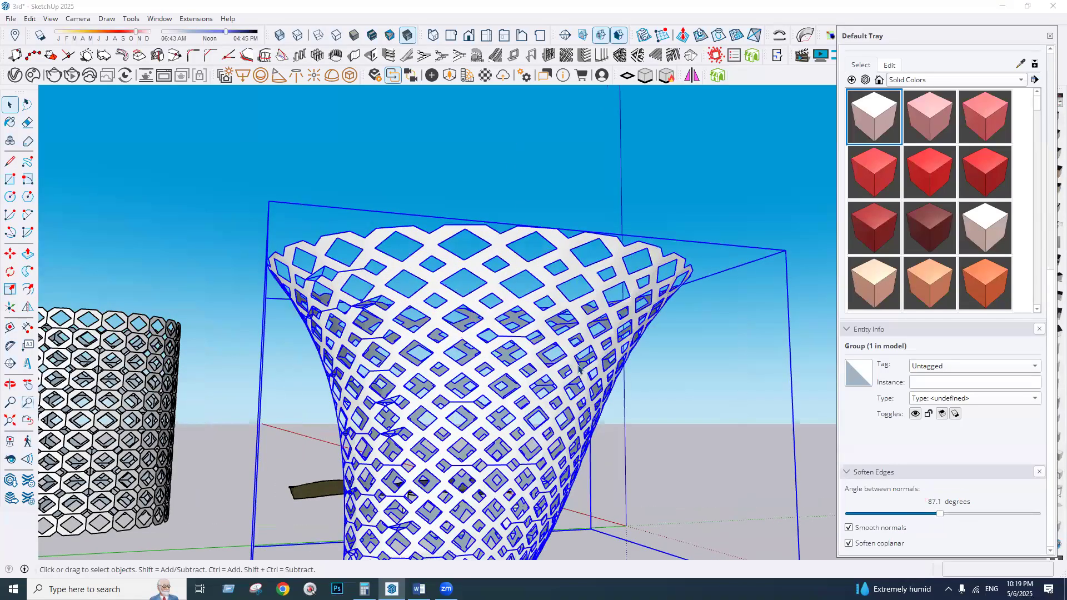
pyautogui.scroll(3, 579, 369)
pyautogui.moveTo(621, 390); pyautogui.dragTo(567, 378, button='middle')
pyautogui.scroll(3, 319, 308)
pyautogui.click(319, 306)
pyautogui.scroll(-6, 318, 304)
pyautogui.moveTo(393, 327); pyautogui.dragTo(621, 392, button='middle')
pyautogui.moveTo(512, 476); pyautogui.dragTo(541, 447, button='middle')
# - Move the flared tower to the far side of the cylindrical copy, near the green axis, and clear the selection
pyautogui.press('space')
pyautogui.click(400, 381)
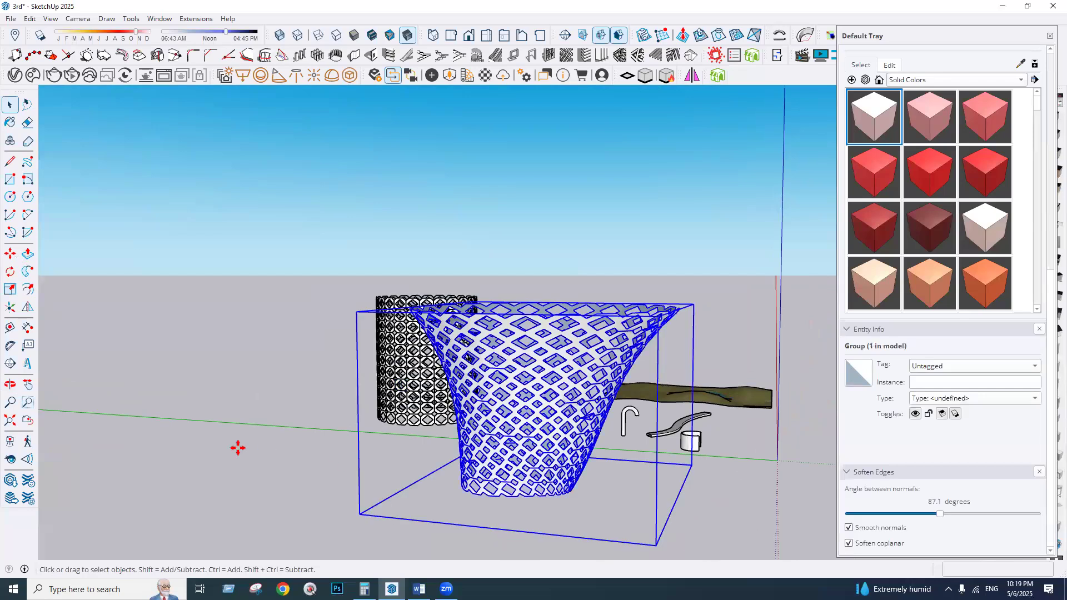
pyautogui.click(10, 253)
pyautogui.click(483, 531)
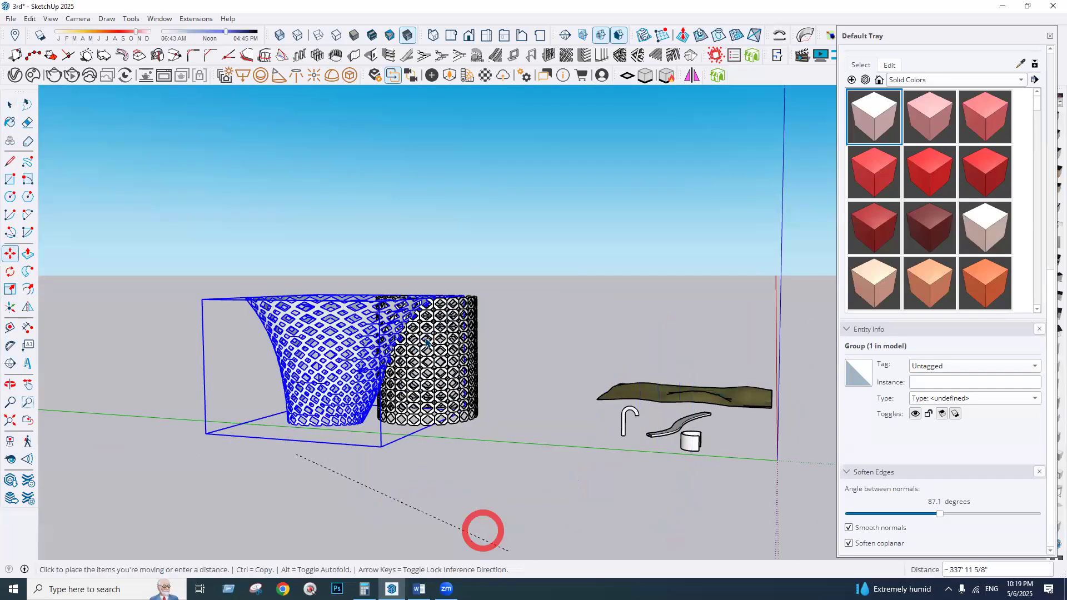
pyautogui.click(225, 439)
pyautogui.press('space')
pyautogui.click(471, 497)
# - Save the model with both the flared tower and the cylindrical copy
pyautogui.hotkey('ctrl', 's')
pyautogui.scroll(3, 475, 356)
pyautogui.scroll(-6, 267, 306)
pyautogui.moveTo(267, 306); pyautogui.dragTo(269, 340, button='middle')
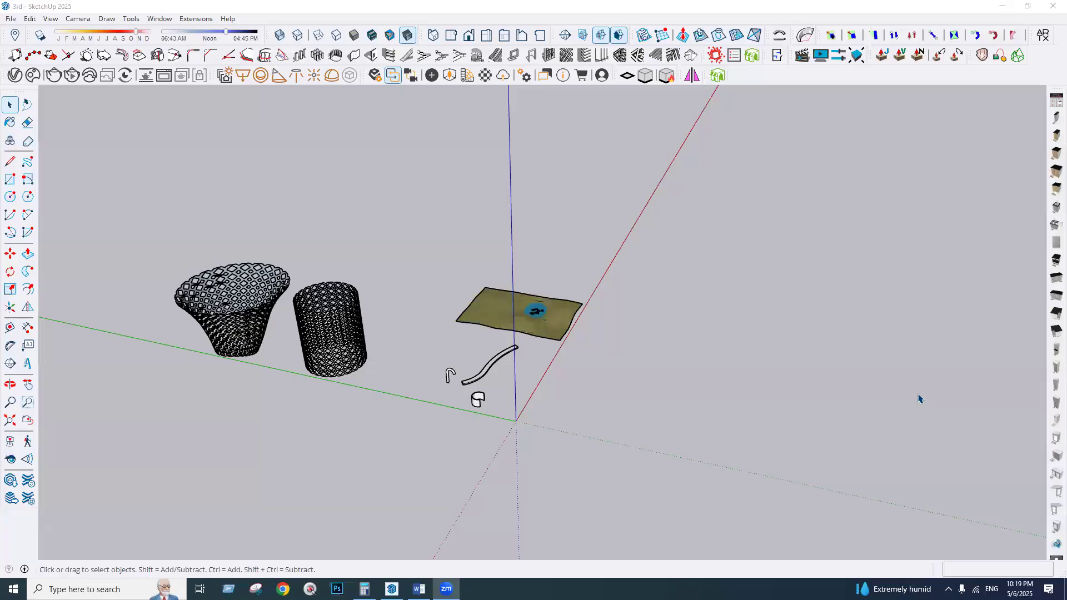
# - Draw a 24-sided circle on the ground centred on the origin, with a radius of about 50' 9 11/16"
pyautogui.scroll(5, 422, 361)
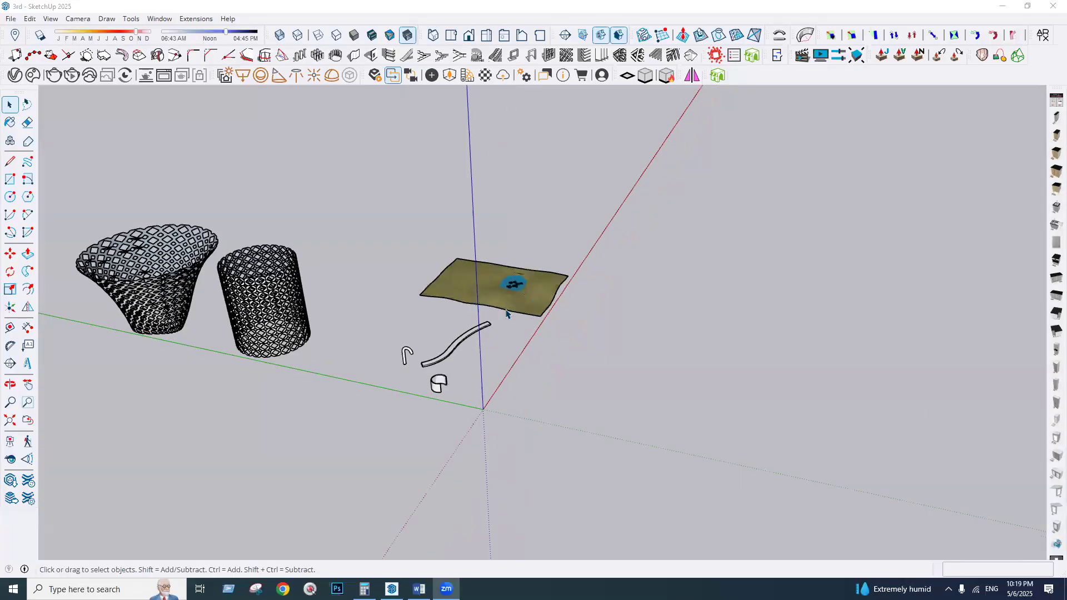
pyautogui.click(11, 196)
pyautogui.click(386, 449)
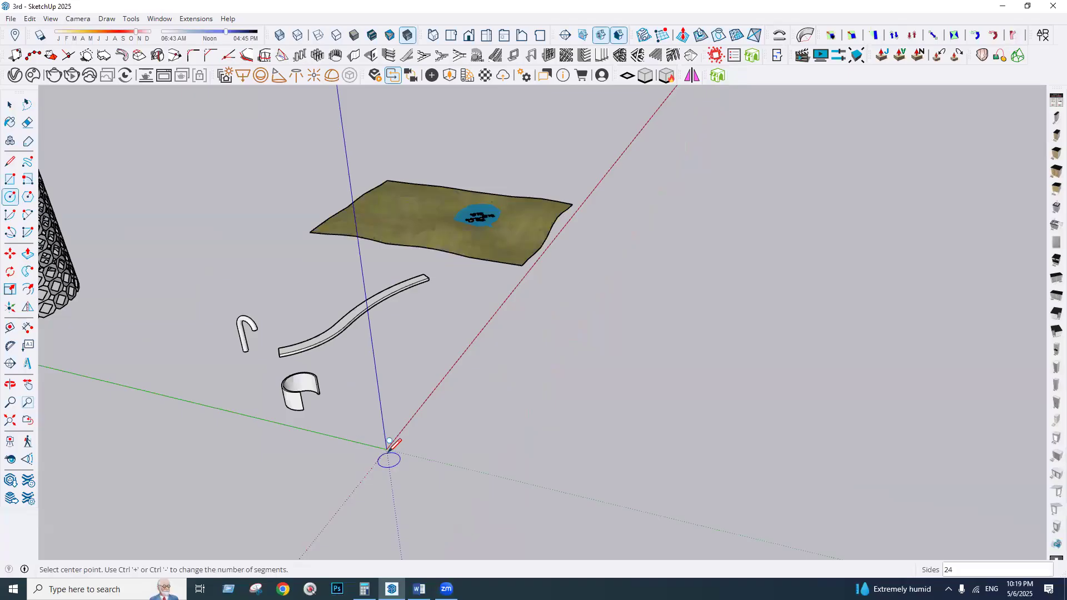
pyautogui.click(463, 427)
pyautogui.click(9, 104)
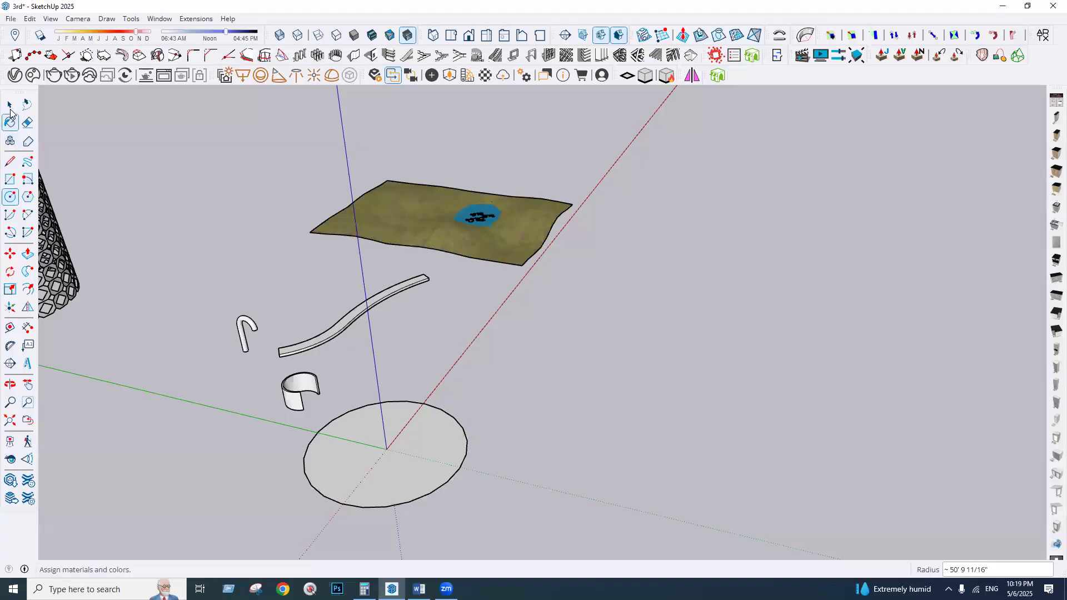
# - Push/Pull the circle upward about 11' 6 15/16" to form a disc
pyautogui.scroll(3, 345, 485)
pyautogui.click(27, 254)
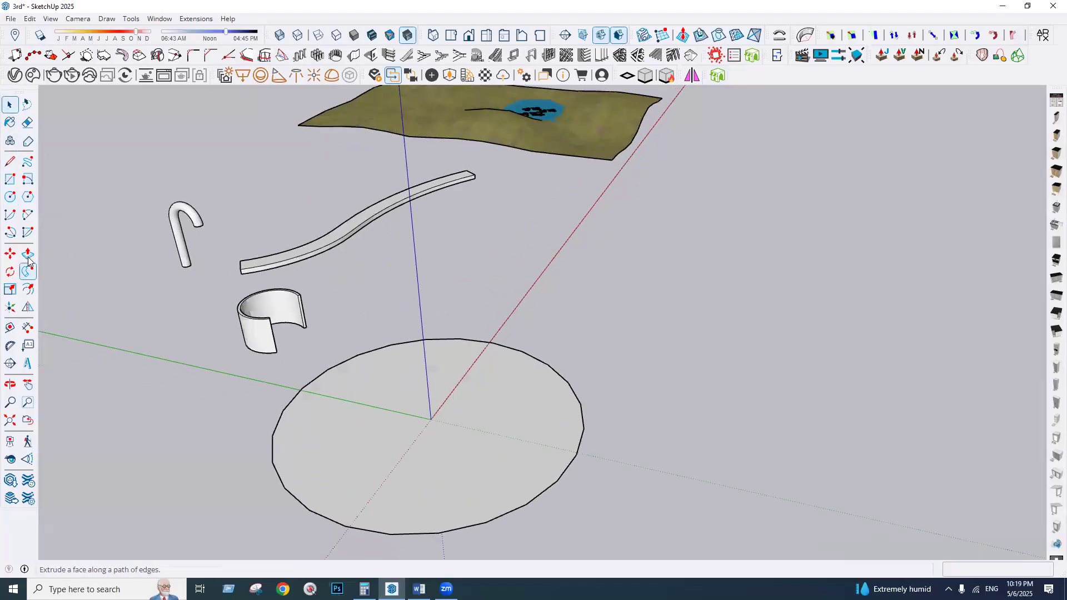
pyautogui.click(349, 465)
pyautogui.click(350, 435)
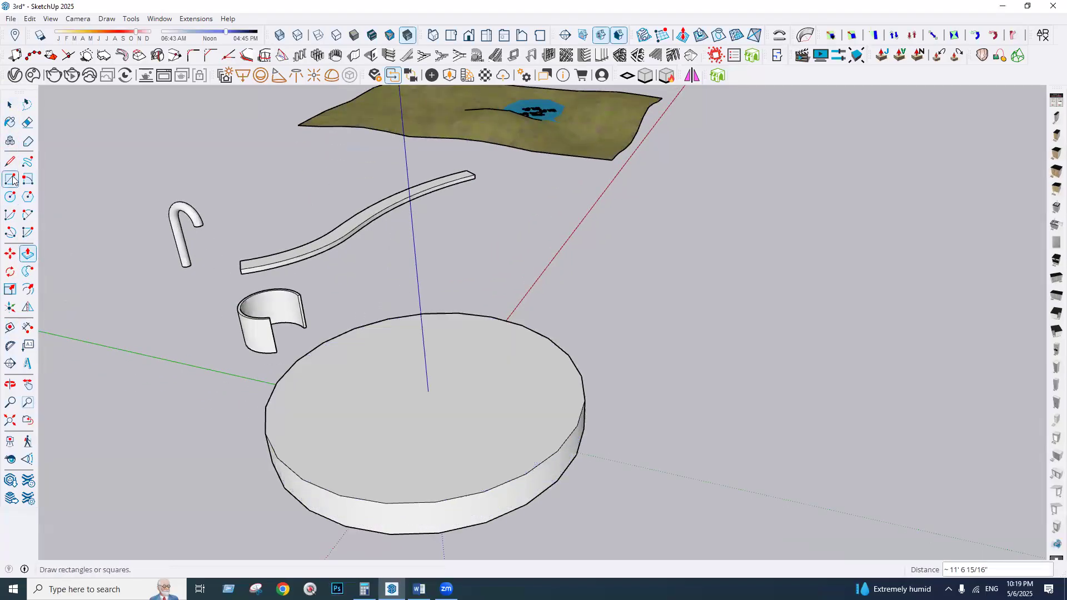
pyautogui.click(10, 105)
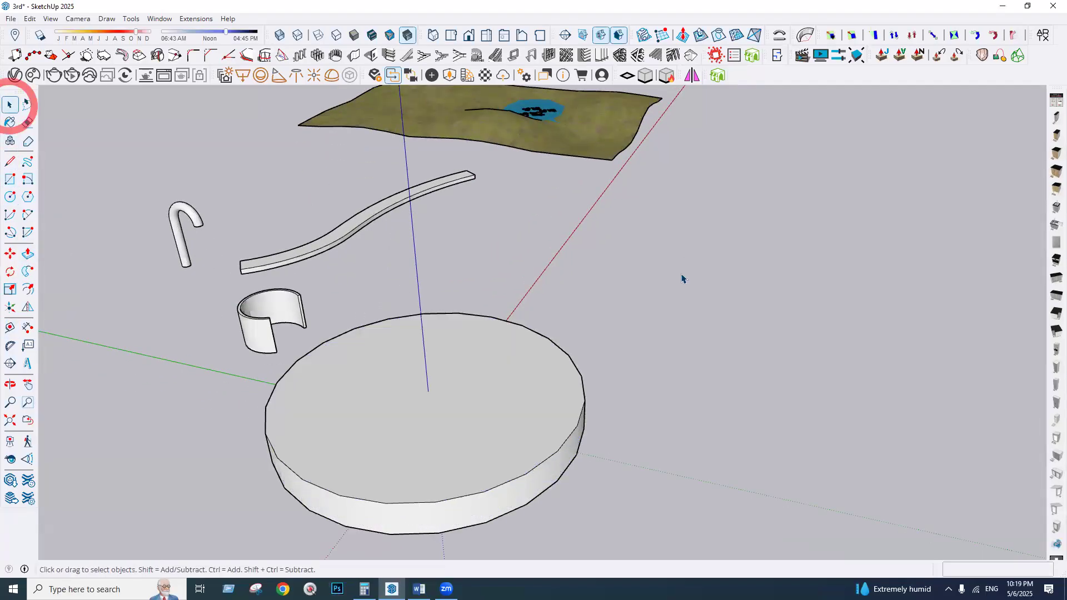
# - Select the whole disc and set its edge-softening angle to 0 degrees, exposing the vertical side edges, and clear the selection
pyautogui.scroll(-1, 460, 422)
pyautogui.scroll(2, 459, 422)
pyautogui.tripleClick(460, 422)
pyautogui.rightClick(469, 382)
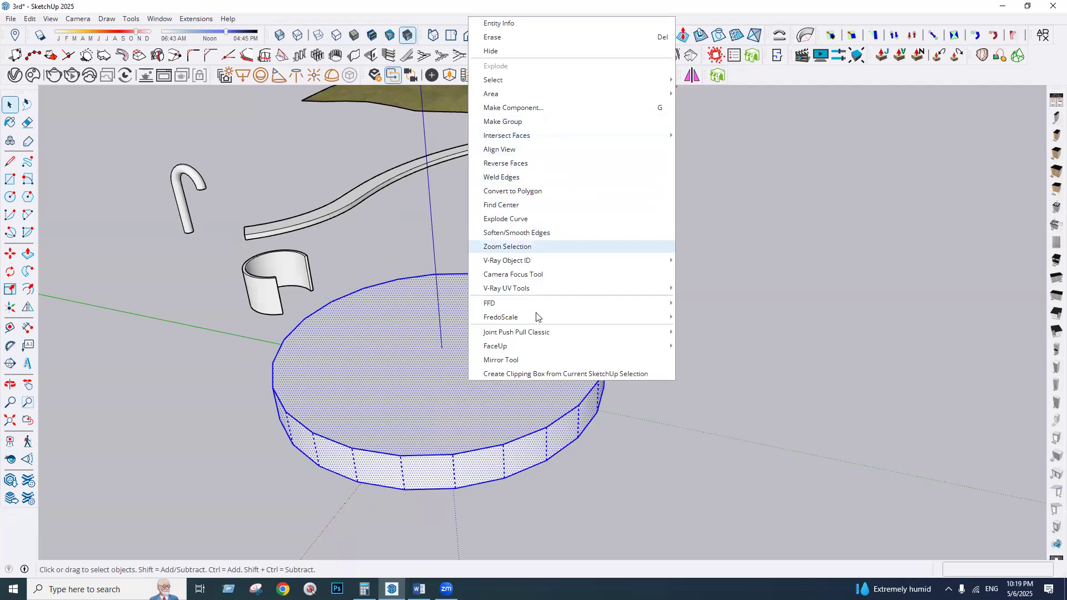
pyautogui.click(521, 232)
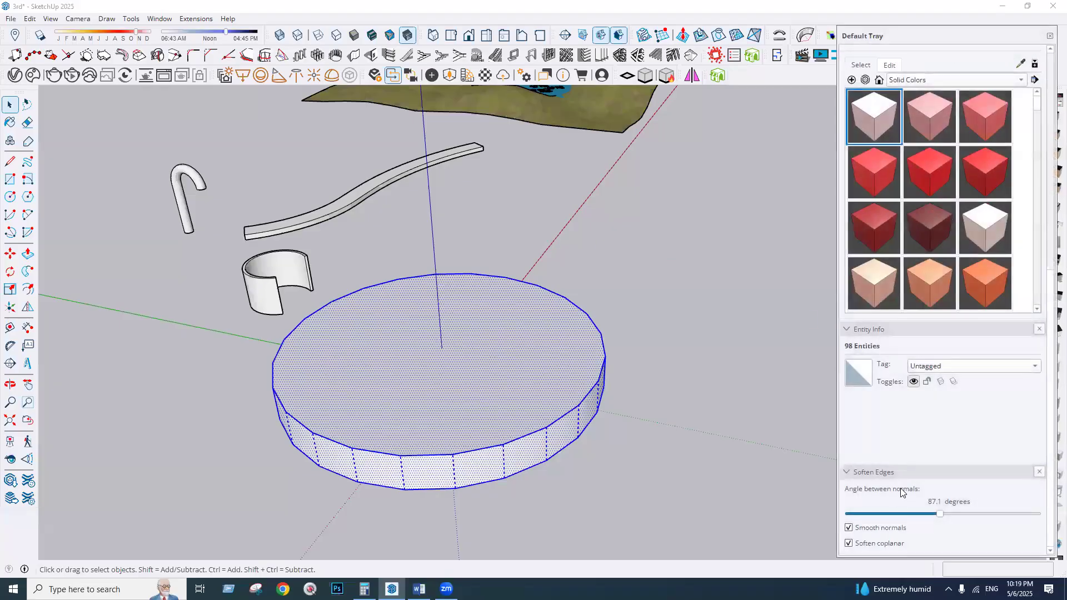
pyautogui.moveTo(893, 514); pyautogui.dragTo(727, 499)
pyautogui.click(545, 480)
pyautogui.scroll(1, 542, 479)
pyautogui.moveTo(482, 417); pyautogui.dragTo(464, 378, button='middle')
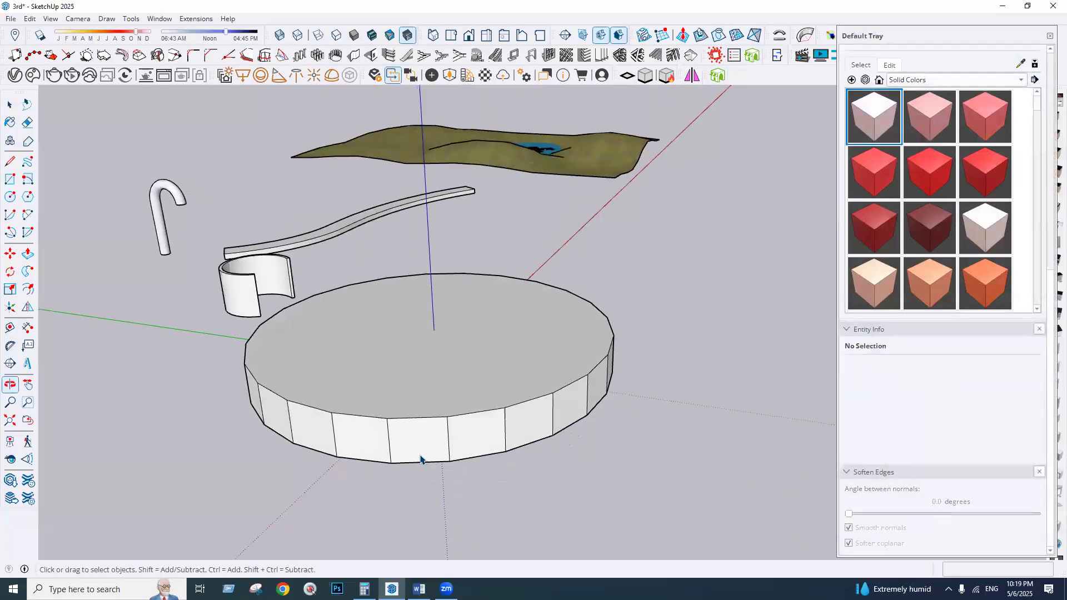
# - Draw a diamond on one front side facet of the disc with the Line tool, joining the midpoints of its four edges
pyautogui.scroll(5, 420, 459)
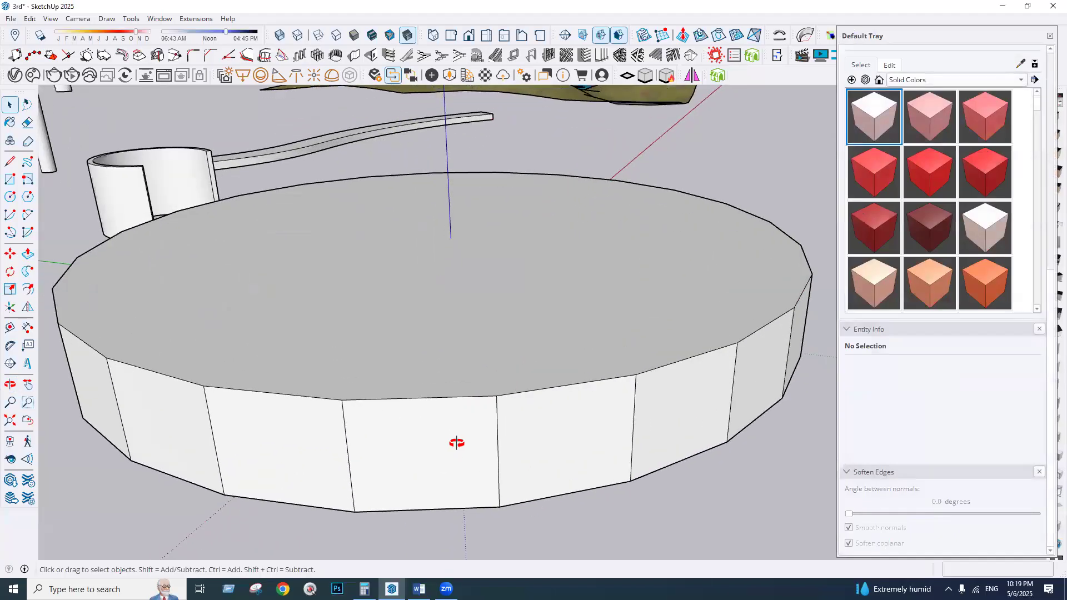
pyautogui.scroll(1, 456, 442)
pyautogui.moveTo(476, 455); pyautogui.dragTo(491, 459, button='middle')
pyautogui.scroll(-2, 464, 444)
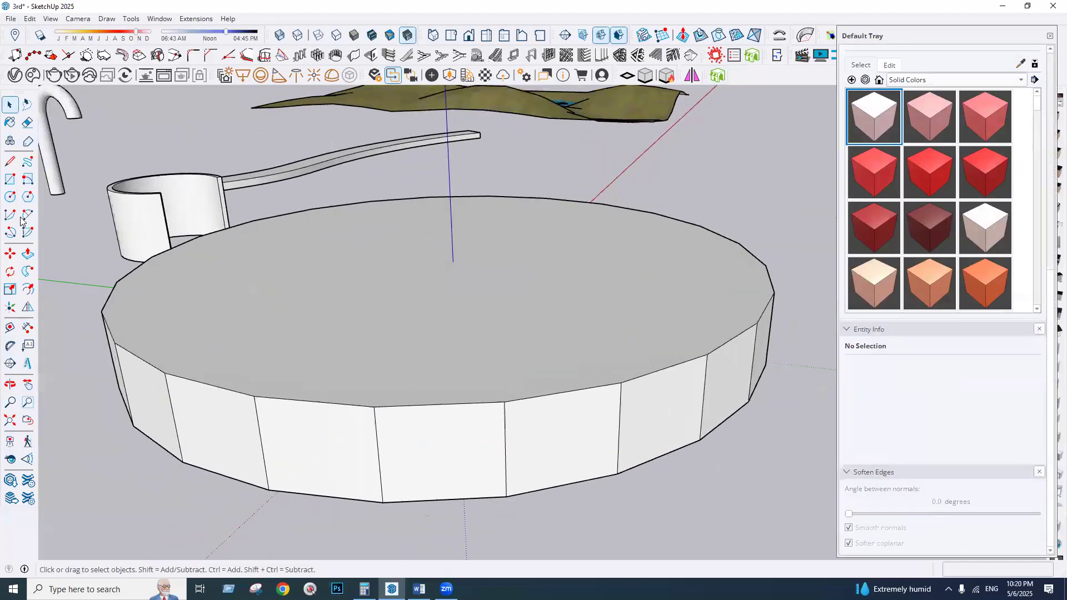
pyautogui.click(10, 162)
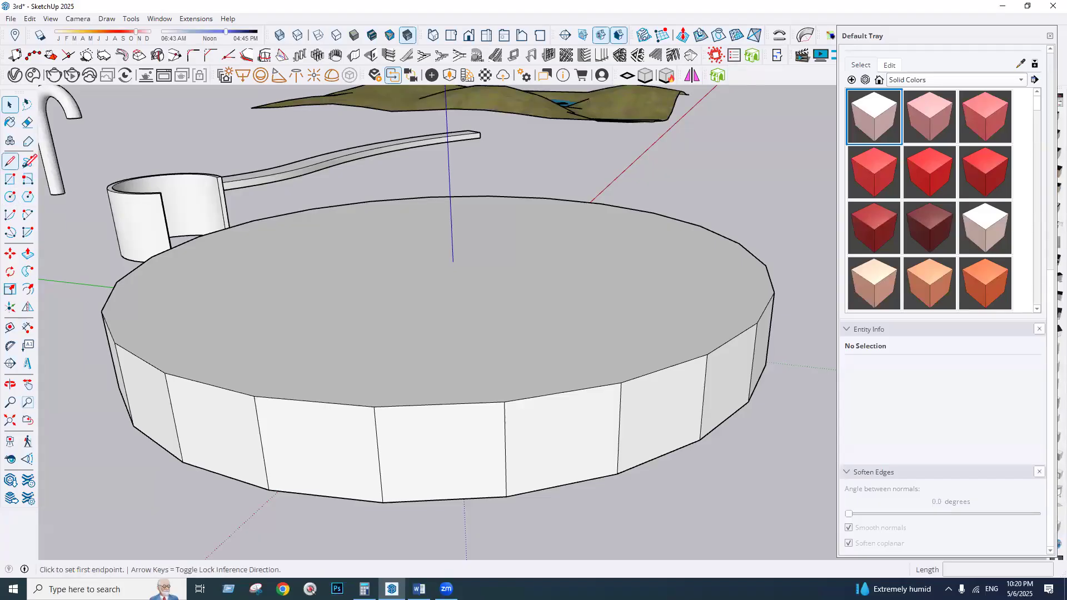
pyautogui.scroll(1, 280, 440)
pyautogui.scroll(1, 430, 497)
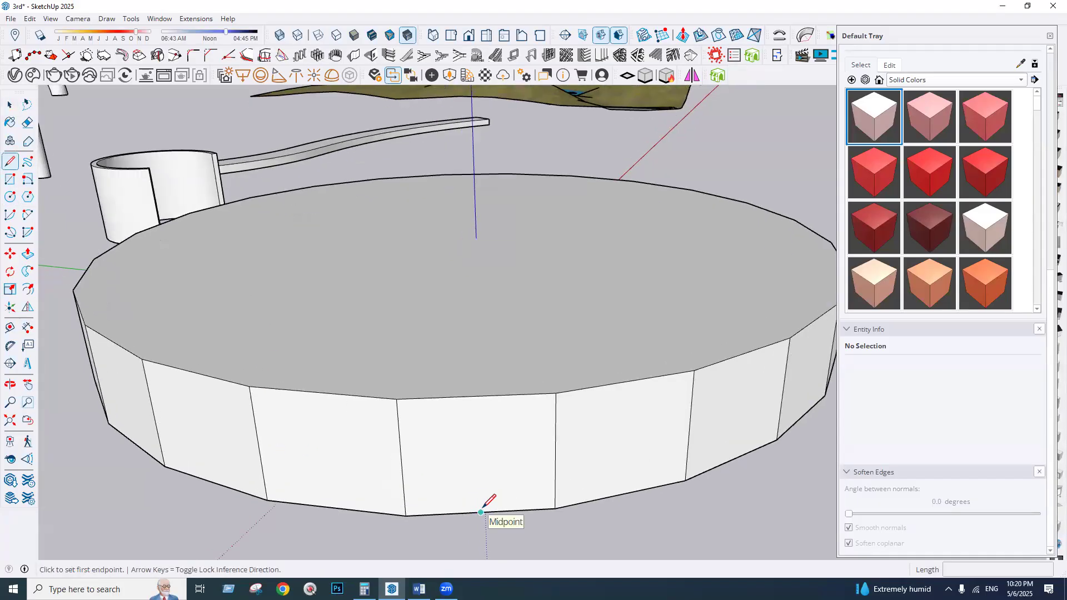
pyautogui.click(481, 512)
pyautogui.click(401, 460)
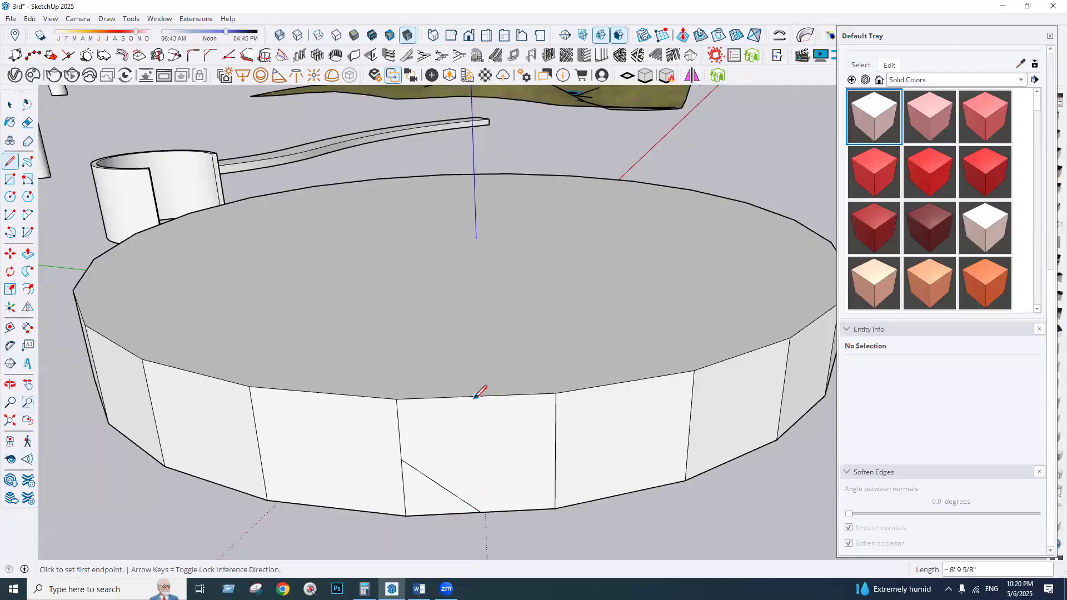
pyautogui.click(477, 395)
pyautogui.click(400, 460)
pyautogui.click(476, 396)
pyautogui.click(555, 453)
pyautogui.click(555, 452)
pyautogui.click(480, 511)
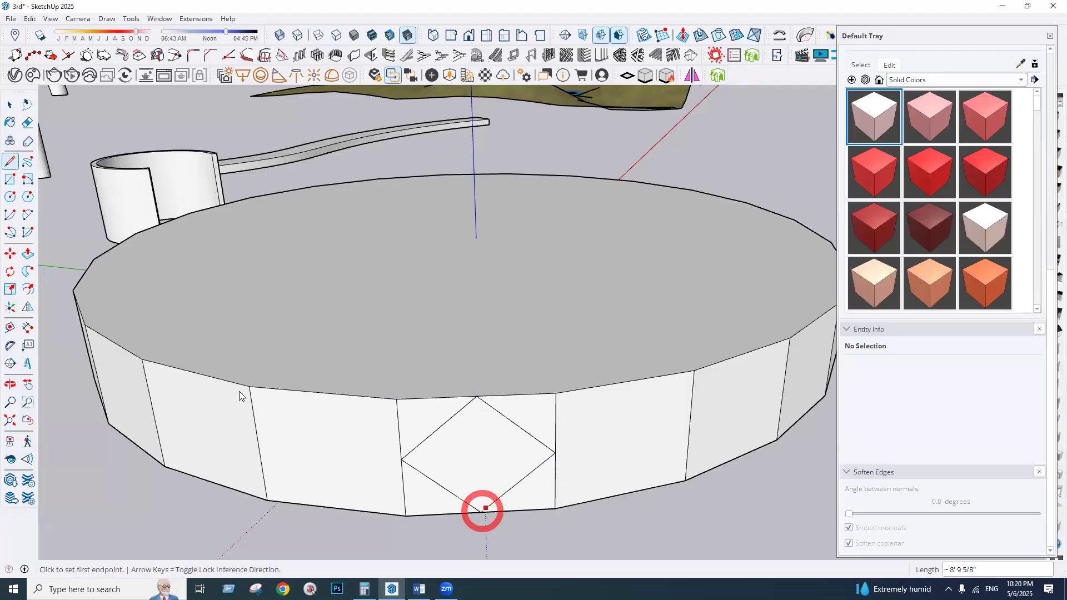
# - Offset the diamond face on the facet twice, once outward past the facet's edges and once inward
pyautogui.click(10, 105)
pyautogui.click(485, 431)
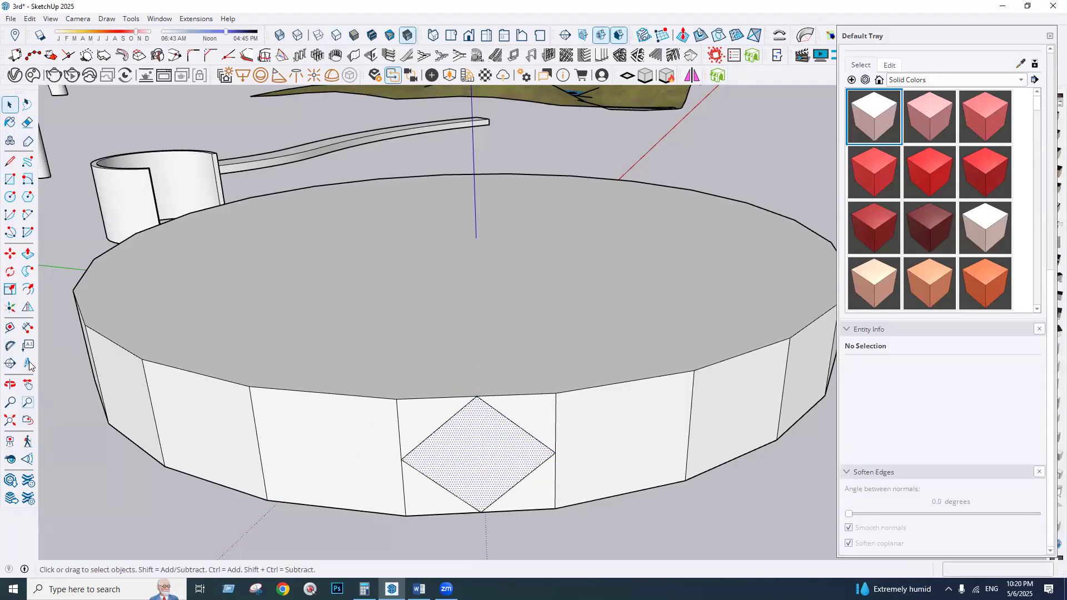
pyautogui.click(27, 289)
pyautogui.click(507, 376)
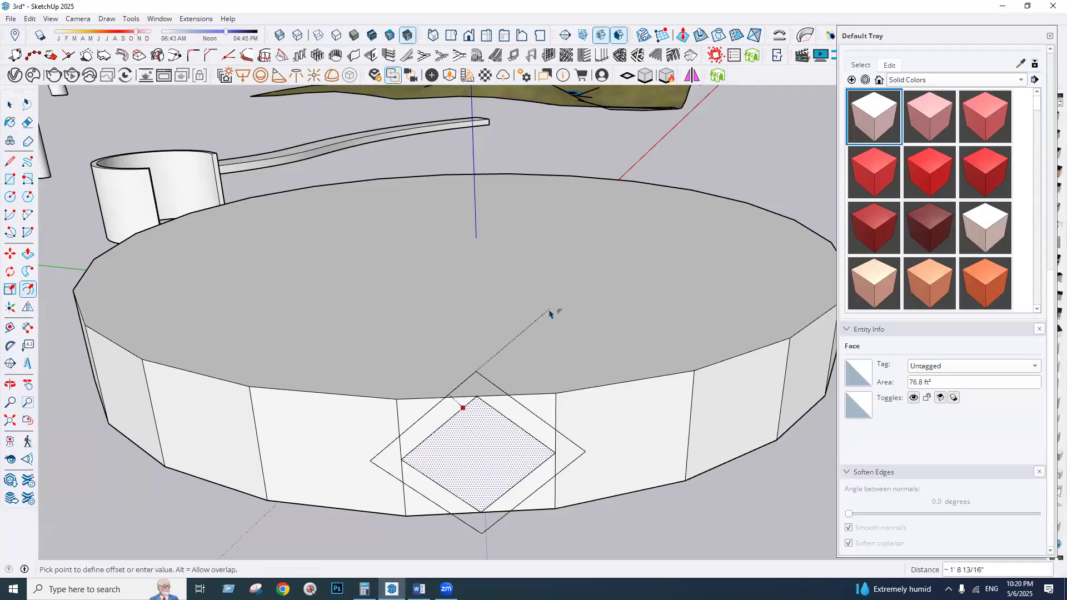
pyautogui.click(565, 292)
pyautogui.click(491, 408)
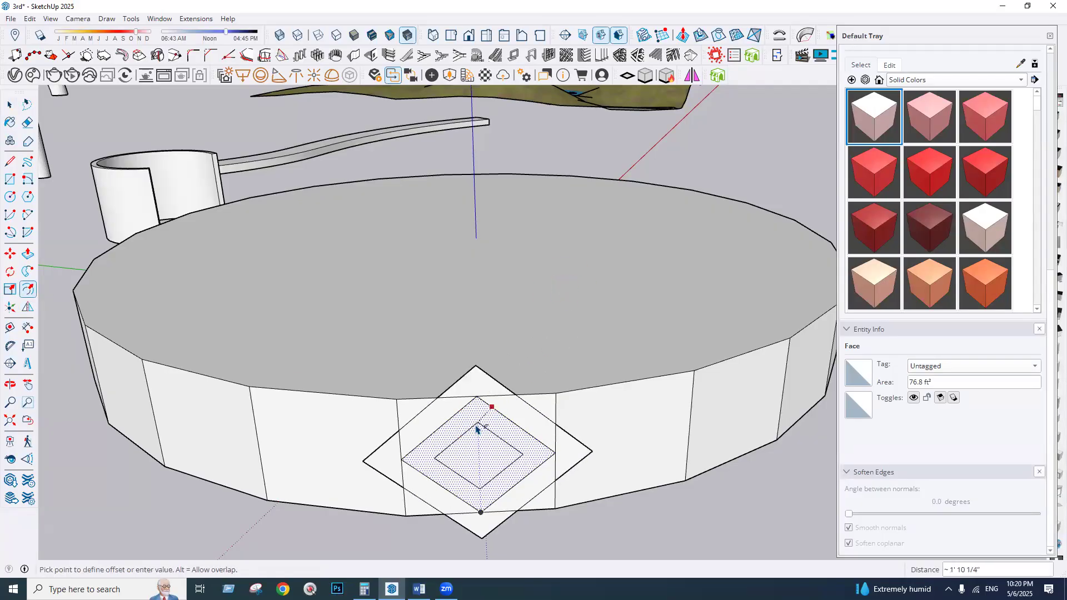
pyautogui.click(420, 458)
# - Erase the original midpoint diamond and the parts of the outer diamond that extend beyond the facet
pyautogui.click(28, 123)
pyautogui.scroll(2, 397, 441)
pyautogui.moveTo(421, 475); pyautogui.dragTo(447, 425)
pyautogui.click(573, 442)
pyautogui.click(573, 463)
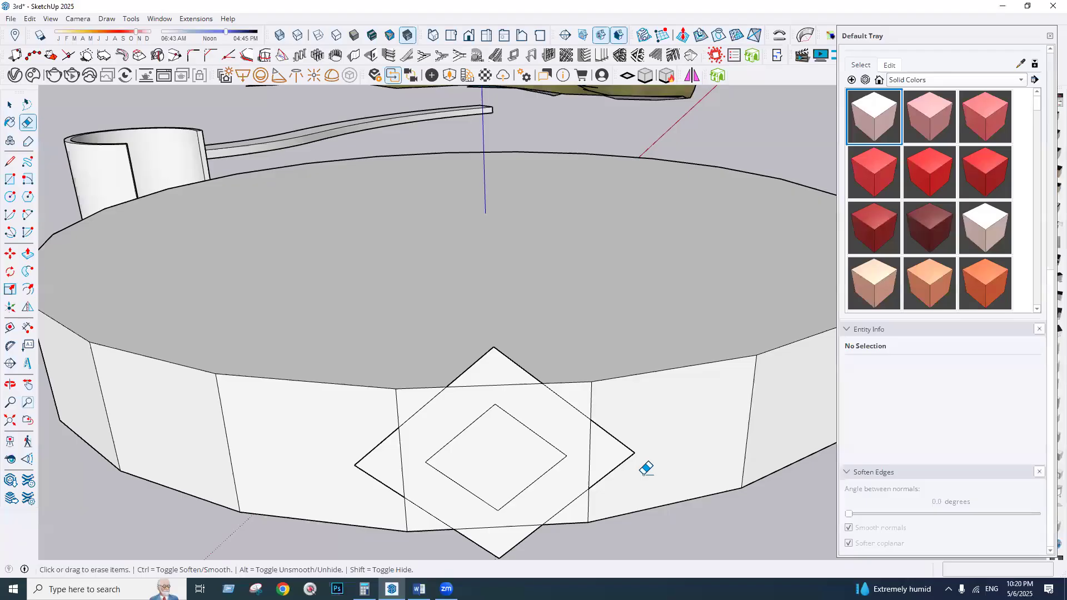
pyautogui.click(631, 440)
pyautogui.click(511, 352)
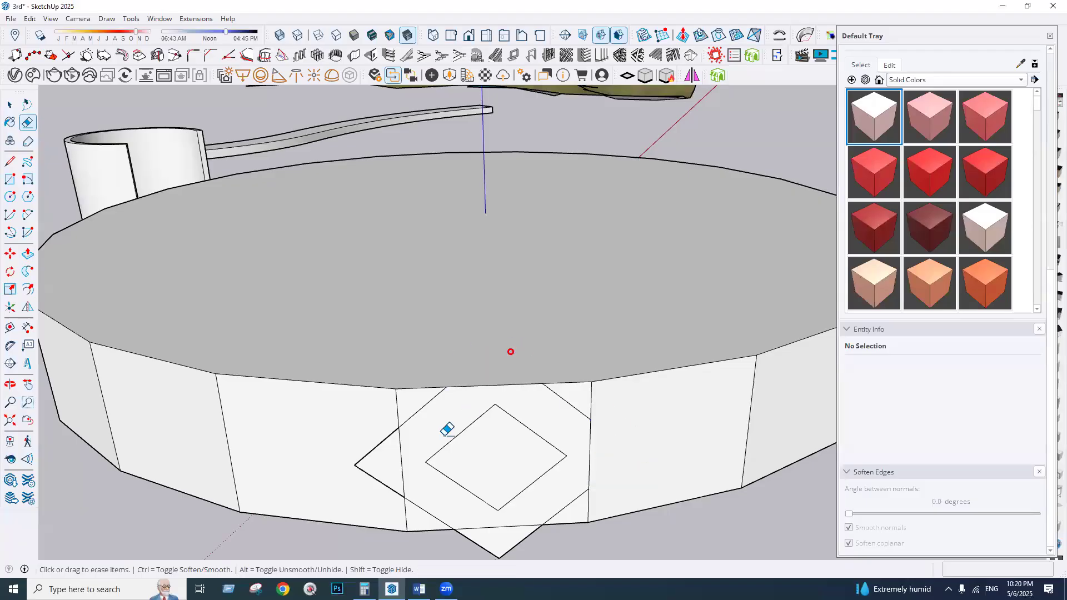
pyautogui.moveTo(386, 489); pyautogui.dragTo(380, 429)
pyautogui.moveTo(476, 543); pyautogui.dragTo(540, 544)
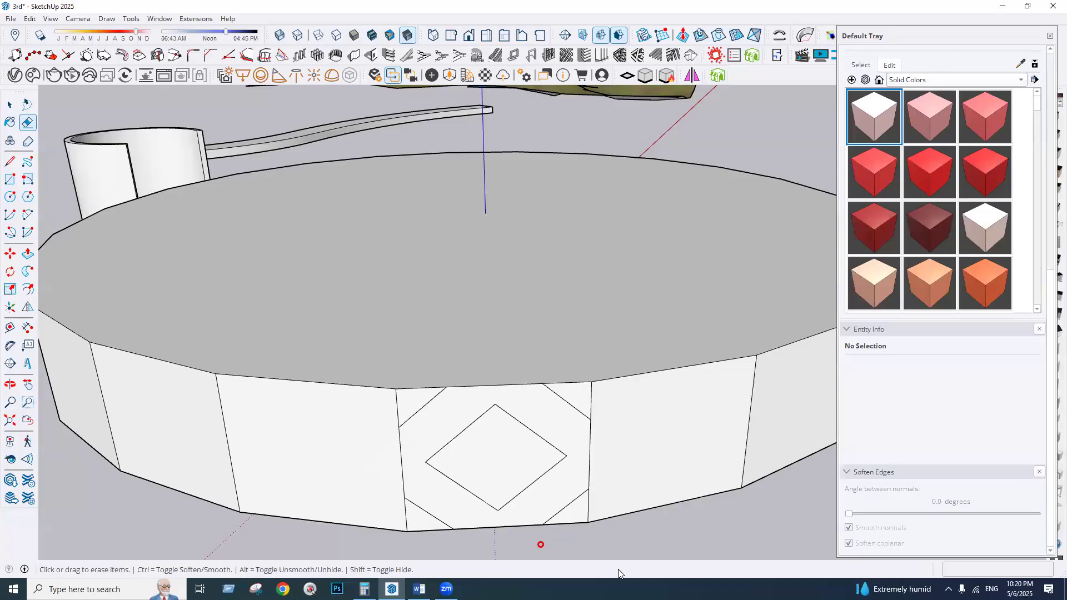
# - Copy the octagonal frame with its diamond opening straight up by the facet's height and make the copy a group
pyautogui.press('space')
pyautogui.scroll(-3, 500, 442)
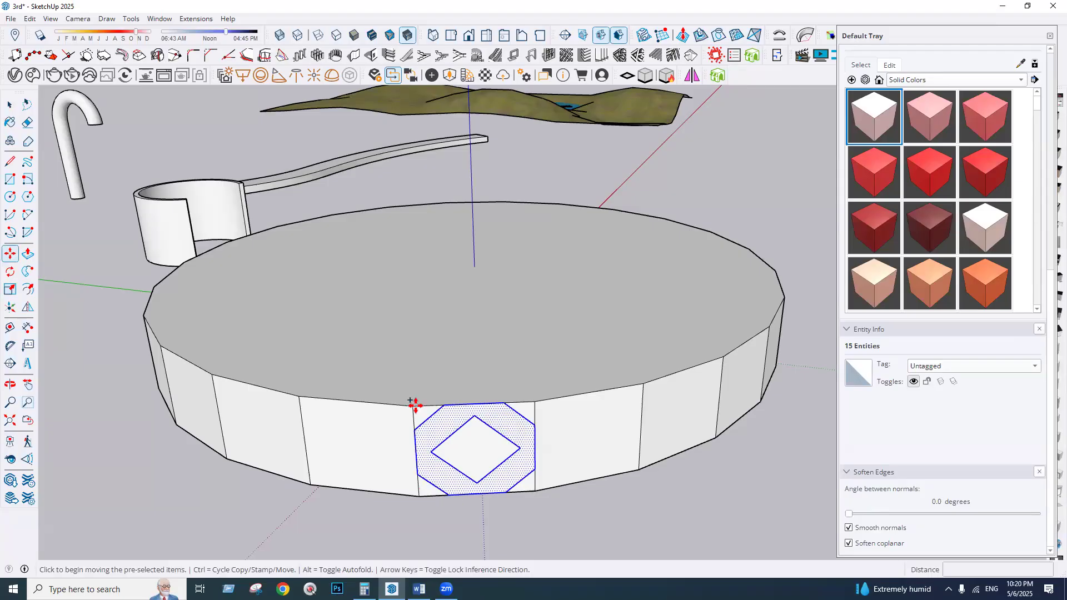
pyautogui.press('ctrl')
pyautogui.click(419, 496)
pyautogui.click(414, 405)
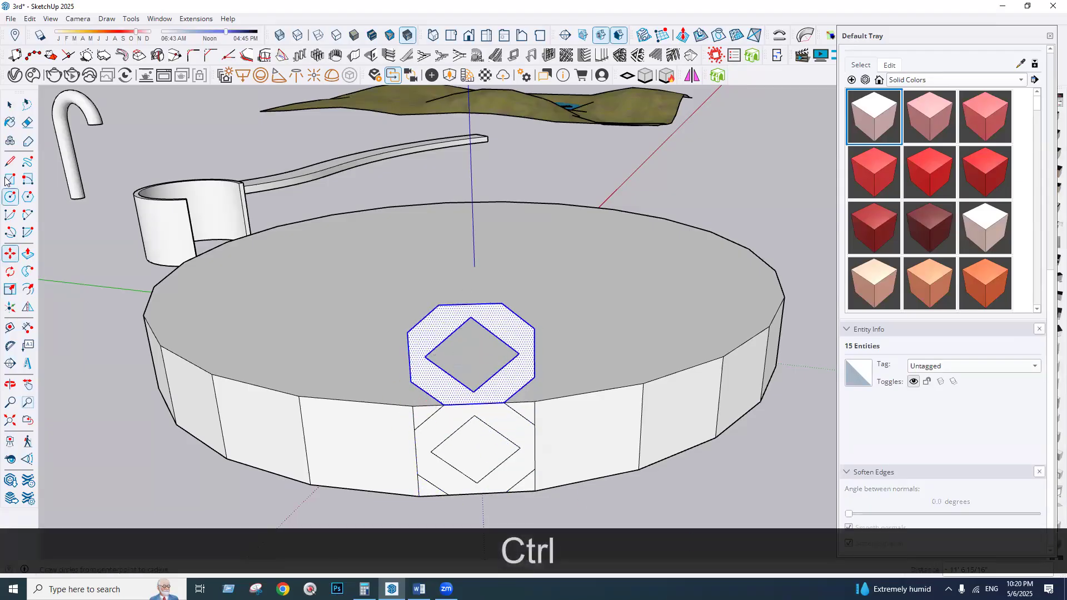
pyautogui.press('space')
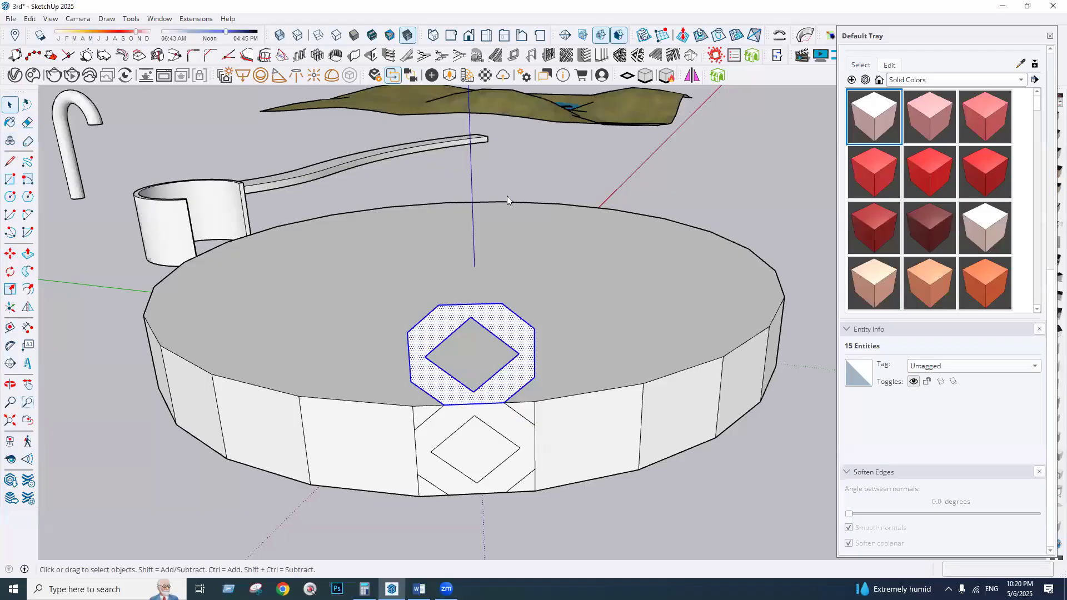
pyautogui.rightClick(456, 318)
pyautogui.click(511, 106)
# - Rotate-copy the frame group 15 degrees around the disc's centre to the adjacent facet and repeat it for 24 copies
pyautogui.moveTo(452, 304); pyautogui.dragTo(463, 318, button='middle')
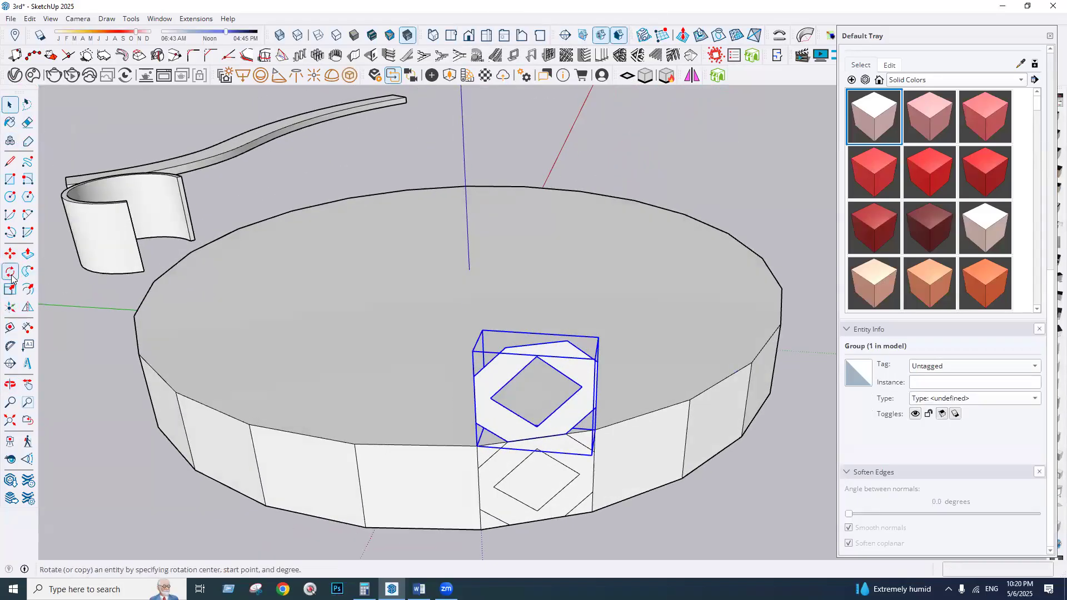
pyautogui.click(469, 270)
pyautogui.click(476, 446)
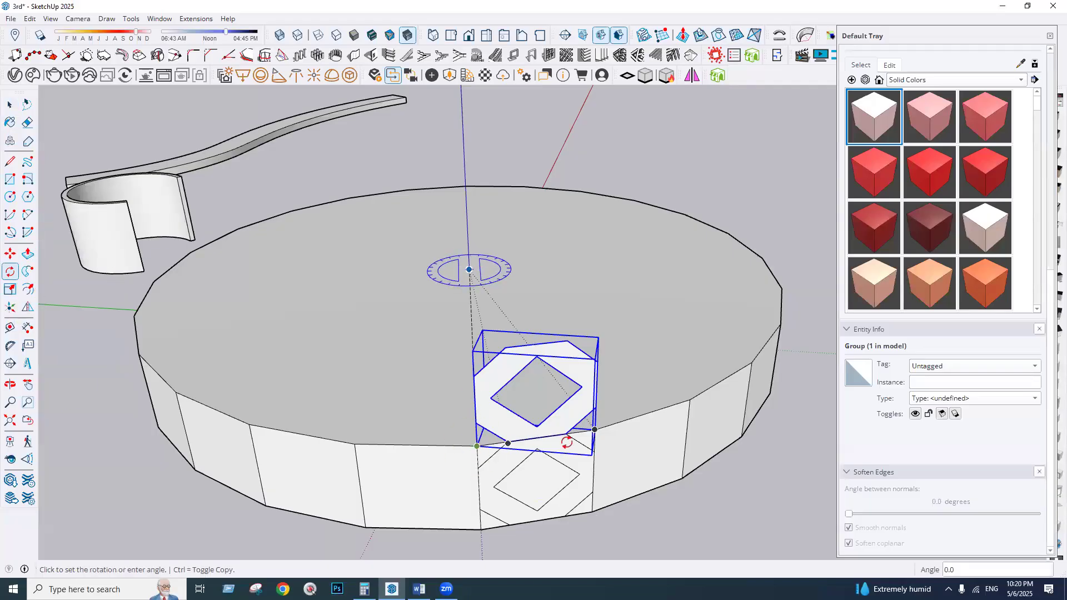
pyautogui.press('ctrl')
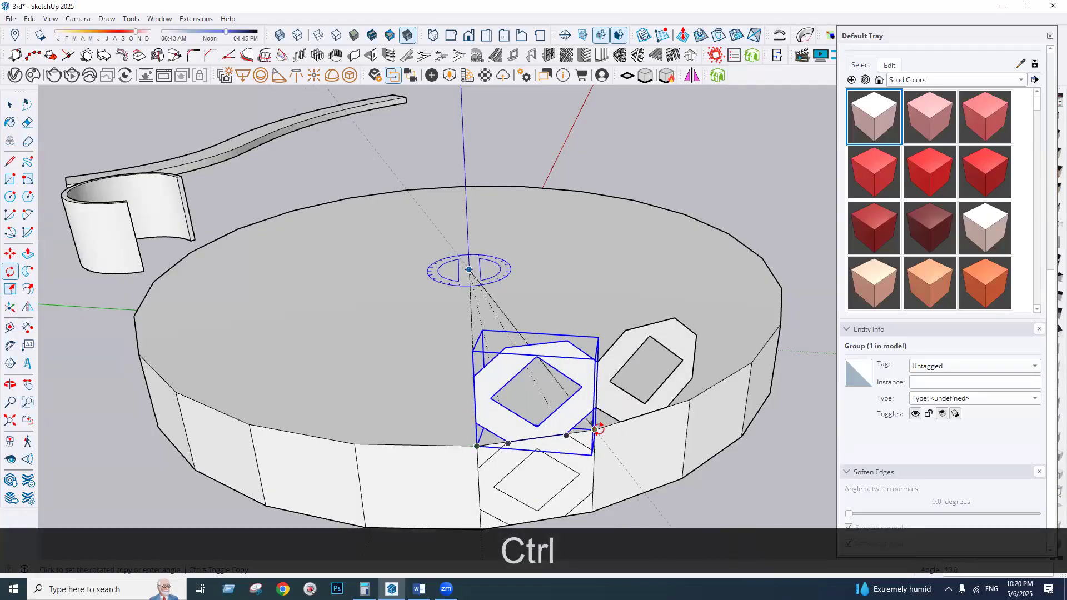
pyautogui.click(595, 430)
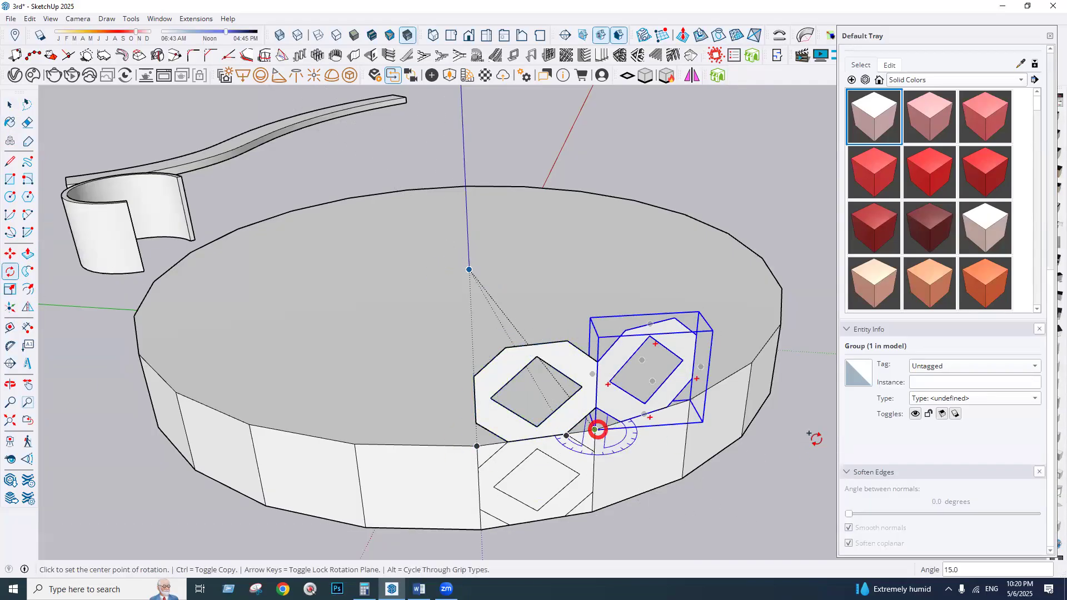
pyautogui.write('24x')
pyautogui.press('Return')
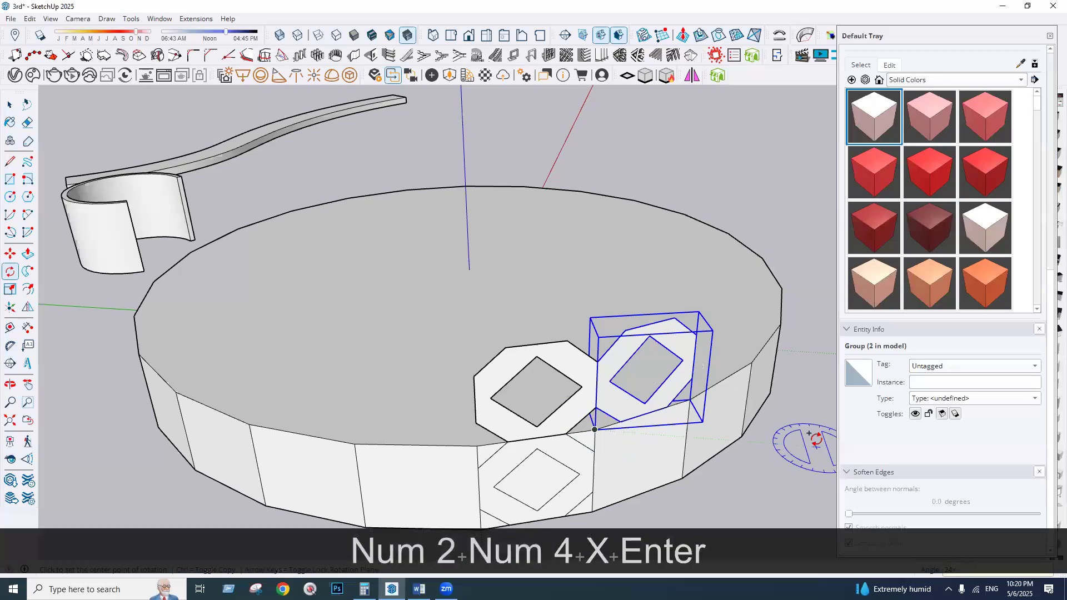
# - Close the Default Tray, then select the entire disc and delete it, keeping only the ring of frames
pyautogui.click(9, 104)
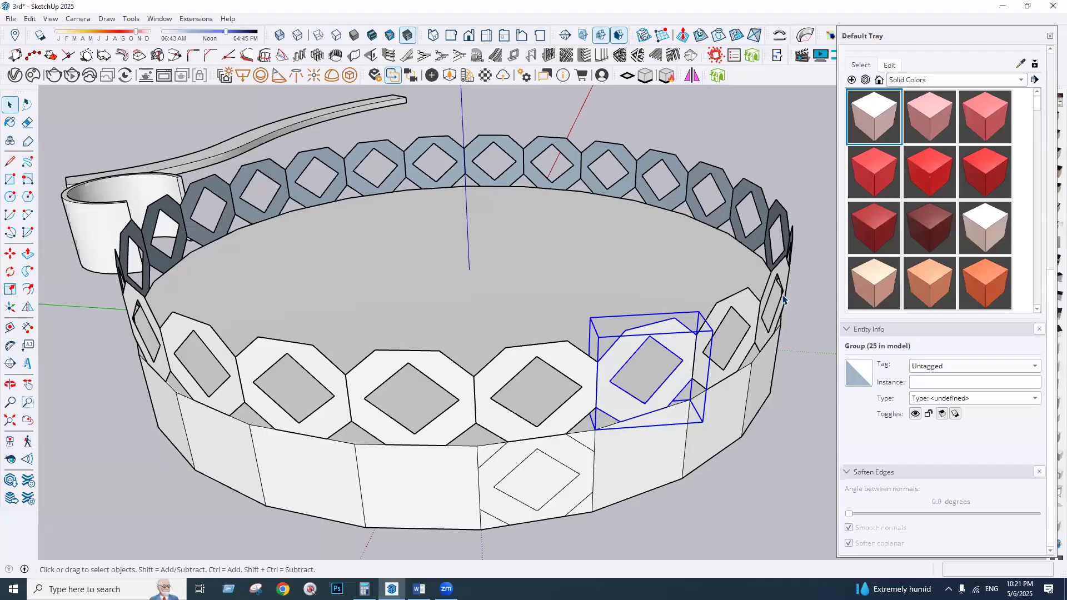
pyautogui.click(1050, 36)
pyautogui.click(839, 162)
pyautogui.doubleClick(496, 321)
pyautogui.tripleClick(496, 321)
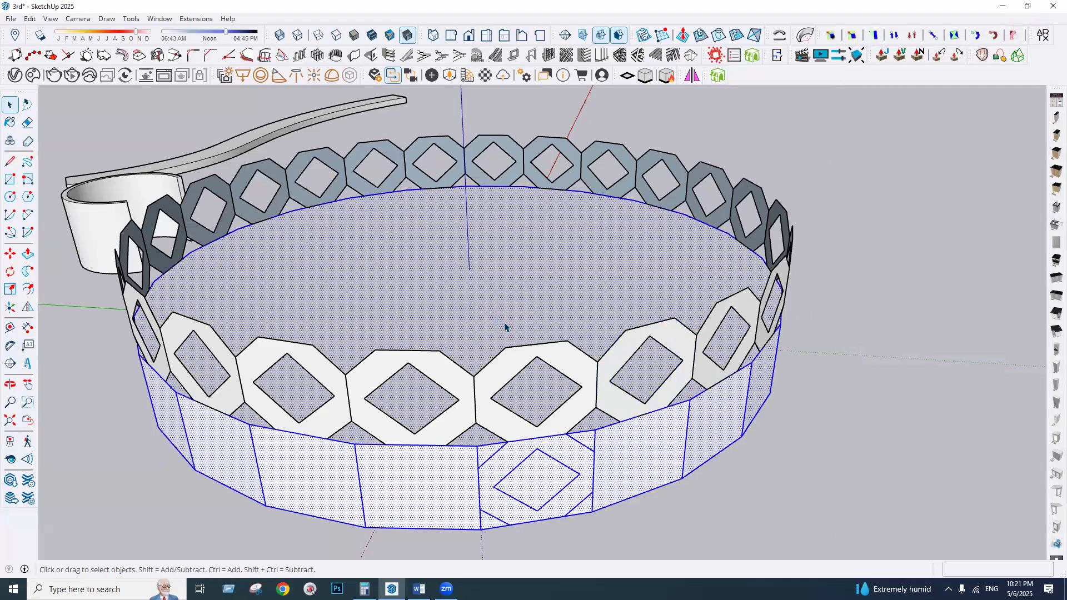
pyautogui.press('Delete')
# - Select the complete ring of octagonal frame groups
pyautogui.scroll(-3, 703, 369)
pyautogui.moveTo(322, 236)
pyautogui.mouseDown(button='middle')
pyautogui.moveTo(785, 391)
pyautogui.moveTo(762, 434)
pyautogui.mouseUp(button='middle')
pyautogui.moveTo(281, 198); pyautogui.dragTo(838, 419)
# - Try to copy the selected ring straight up by one frame height and repeat it 10 times
pyautogui.click(15, 258)
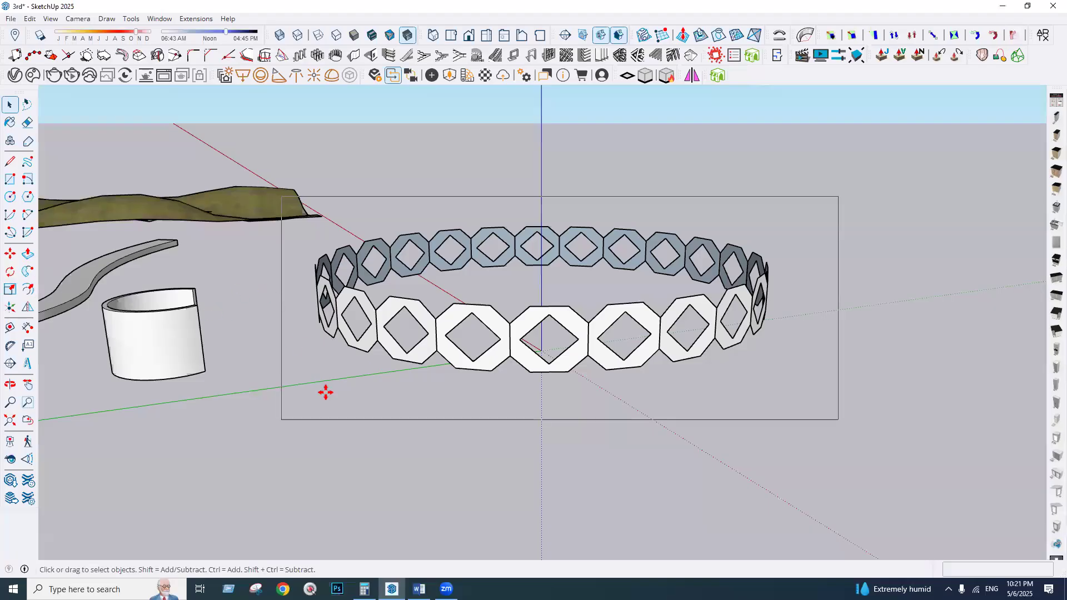
pyautogui.press('ctrl')
pyautogui.click(531, 371)
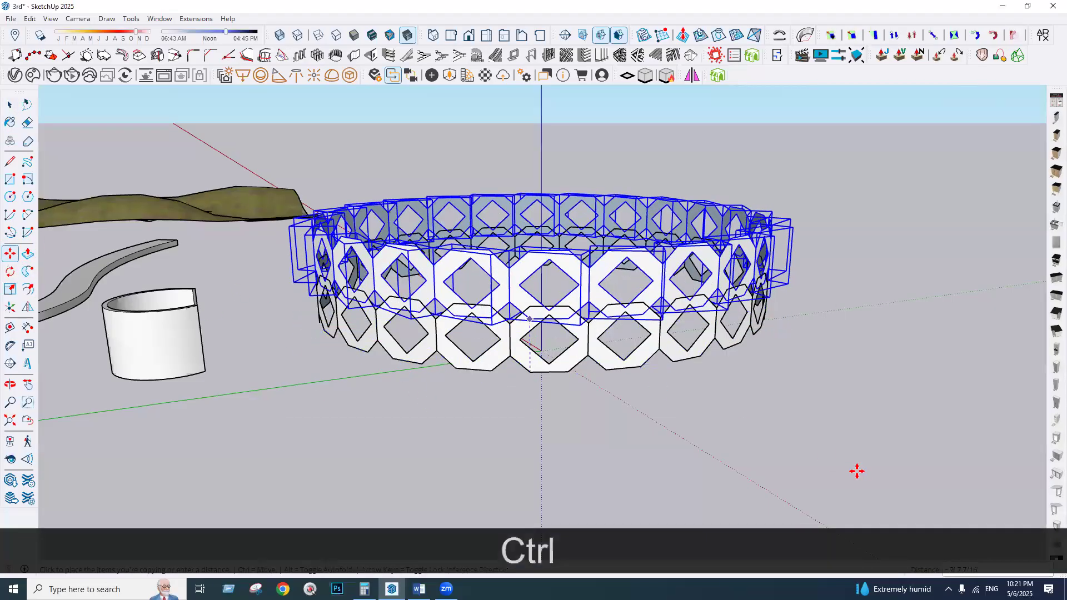
pyautogui.click(529, 306)
pyautogui.write('10x\\')
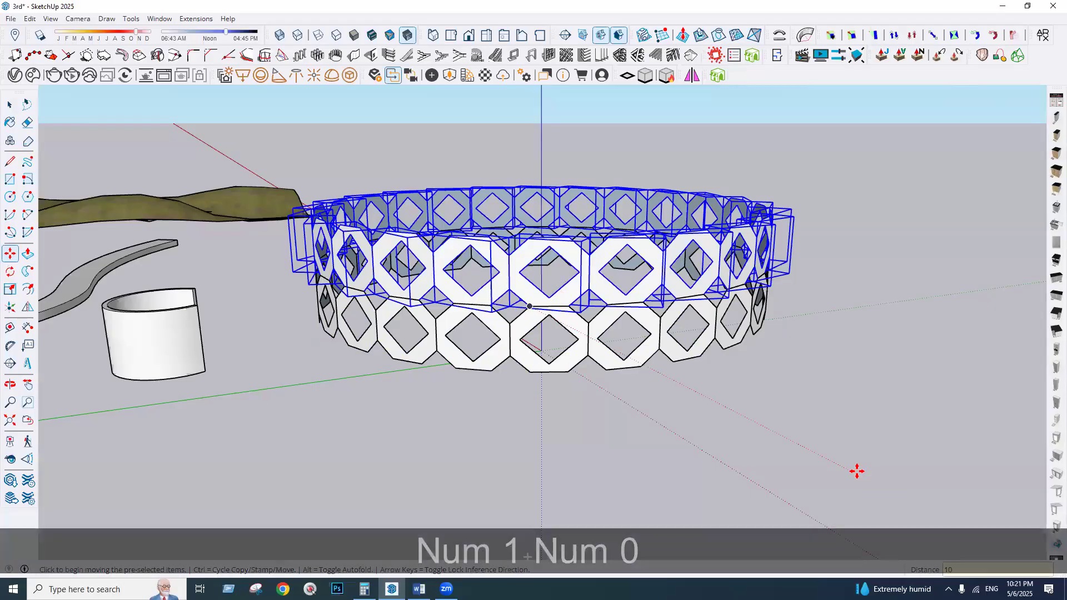
pyautogui.press('Return')
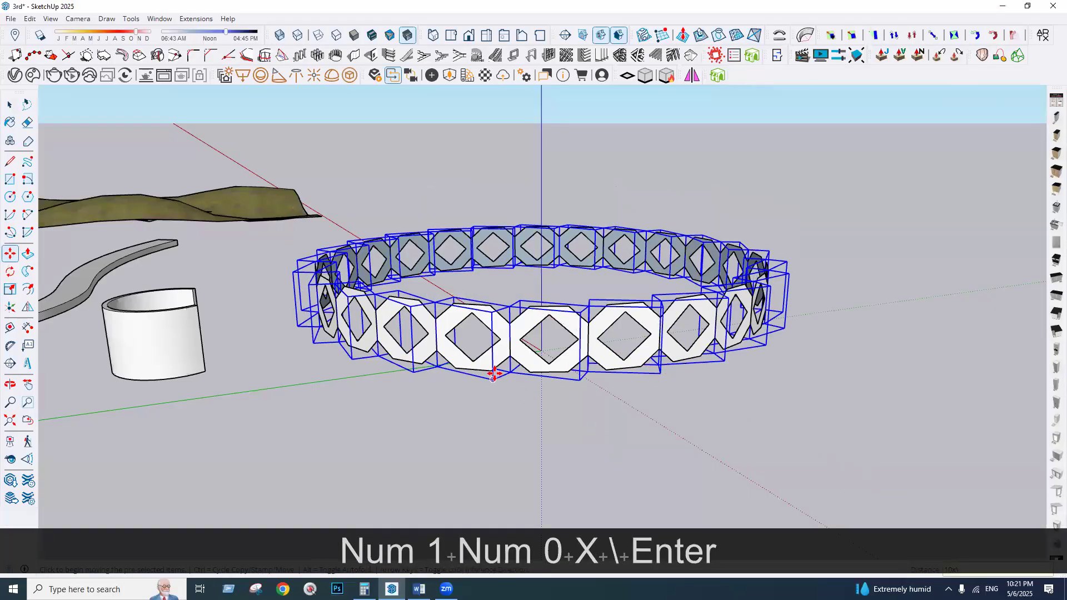
# - Copy the selected ring upward so the rings stack edge to edge, with 10 copies in total
pyautogui.press('ctrl')
pyautogui.click(491, 363)
pyautogui.click(624, 358)
pyautogui.write('10x')
pyautogui.press('Return')
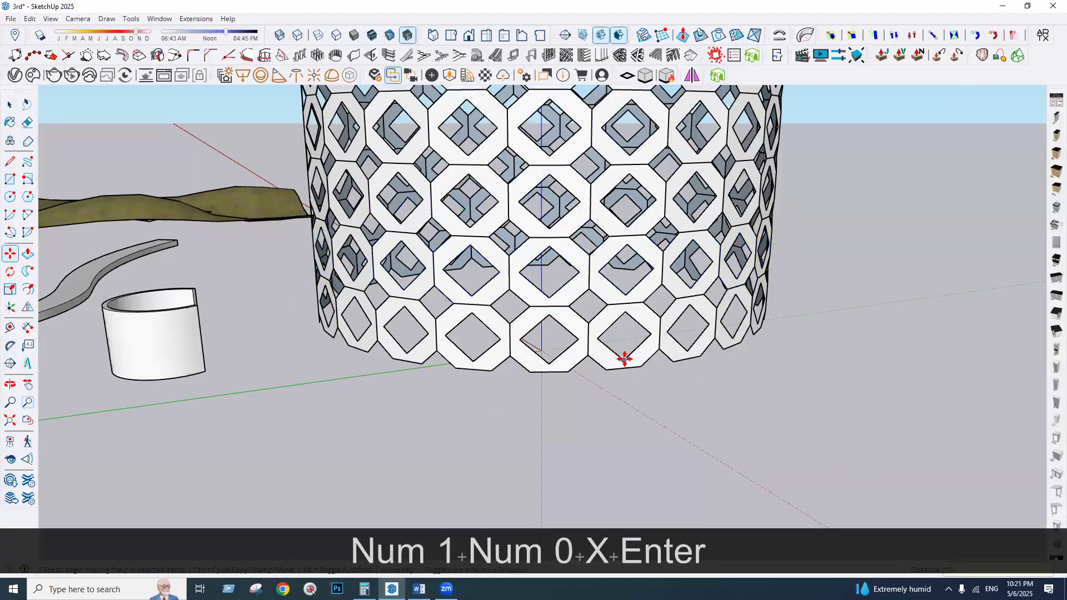
# - Select all the stacked rings and explode their frame groups into loose geometry
pyautogui.scroll(-1, 517, 461)
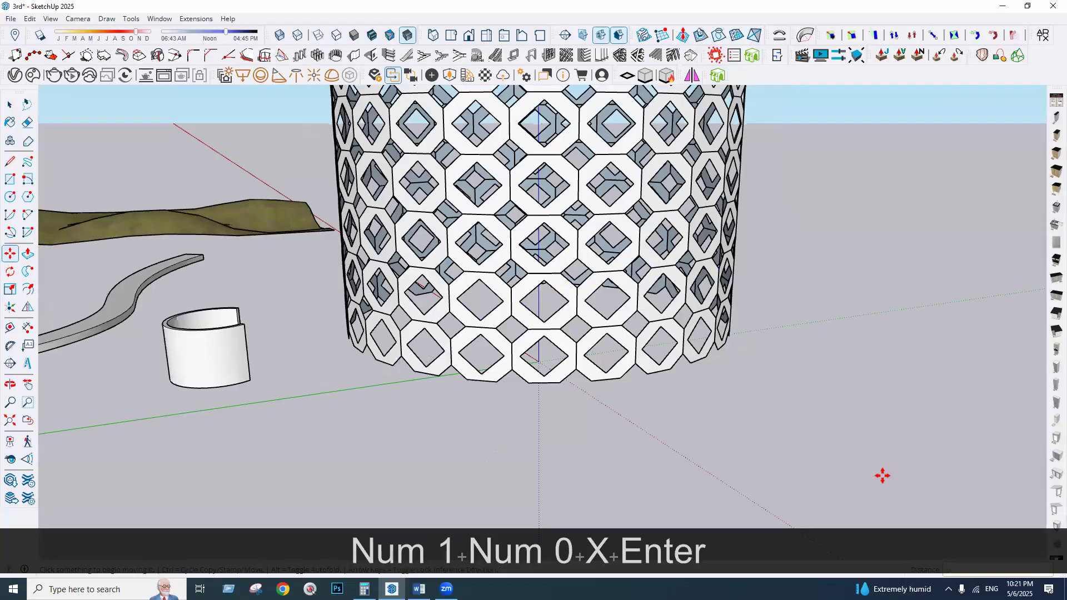
pyautogui.scroll(-4, 506, 462)
pyautogui.moveTo(547, 444)
pyautogui.mouseDown(button='middle')
pyautogui.moveTo(556, 439)
pyautogui.moveTo(473, 177)
pyautogui.moveTo(395, 122)
pyautogui.moveTo(517, 246)
pyautogui.moveTo(526, 249)
pyautogui.moveTo(531, 227)
pyautogui.moveTo(606, 281)
pyautogui.moveTo(588, 294)
pyautogui.moveTo(584, 286)
pyautogui.mouseUp(button='middle')
pyautogui.press('space')
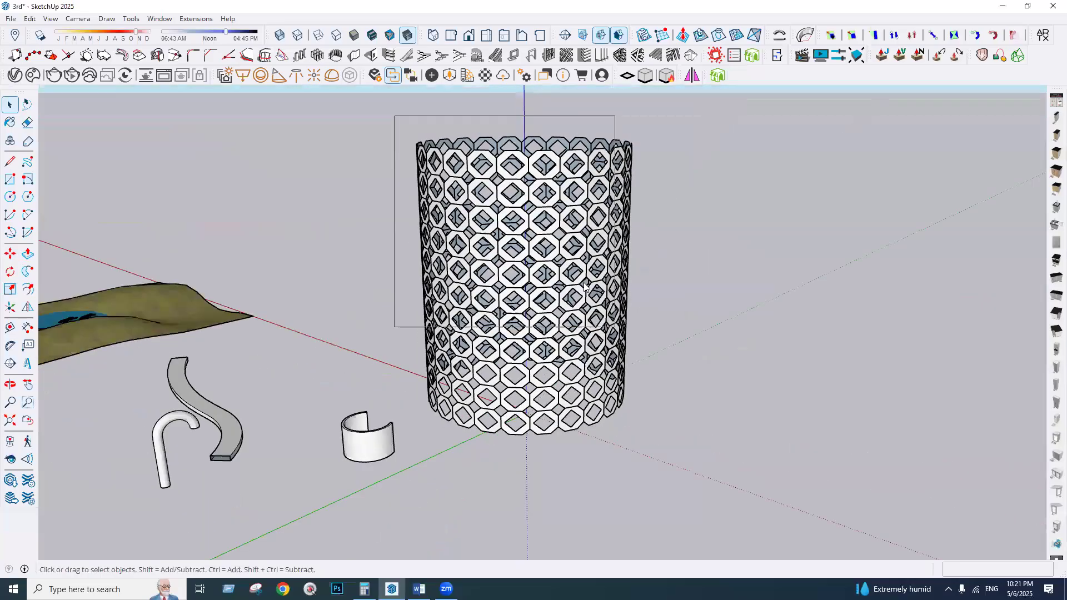
pyautogui.click(531, 199)
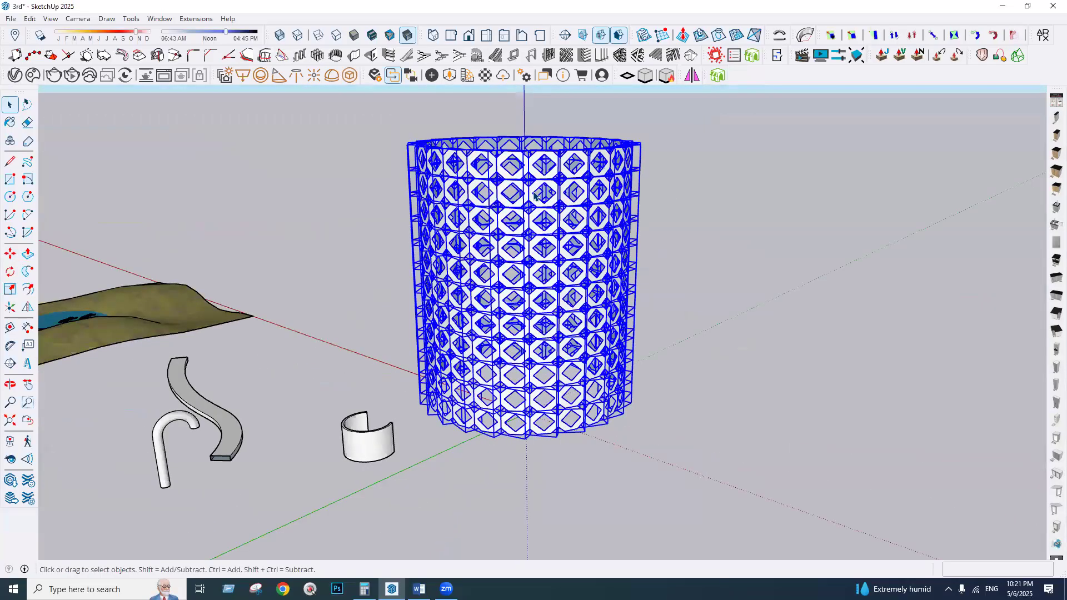
pyautogui.scroll(4, 539, 185)
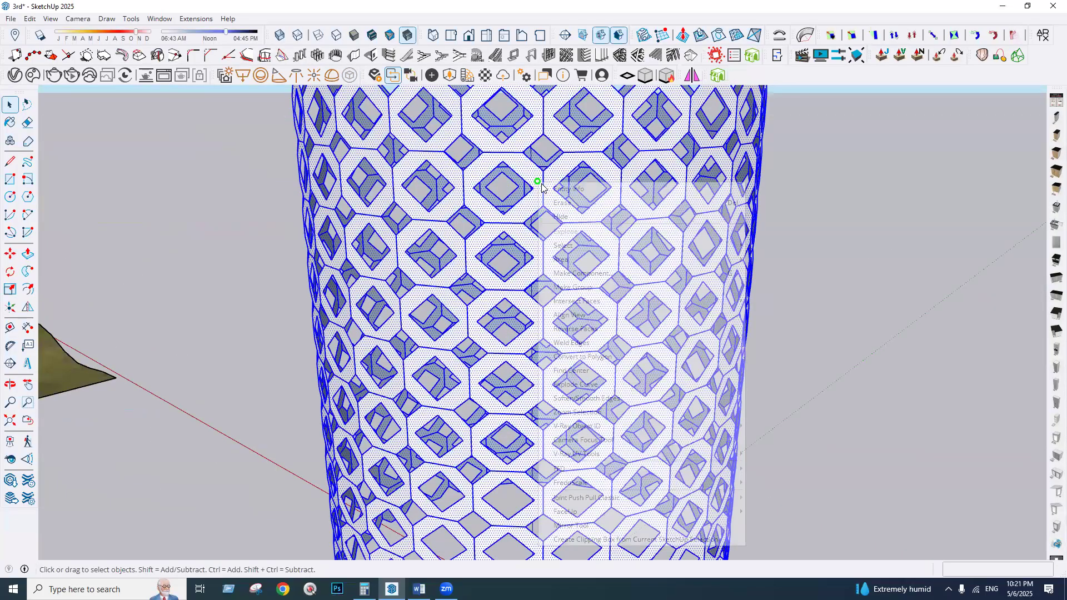
# - Make the exploded lattice cylinder a single group
pyautogui.rightClick(542, 188)
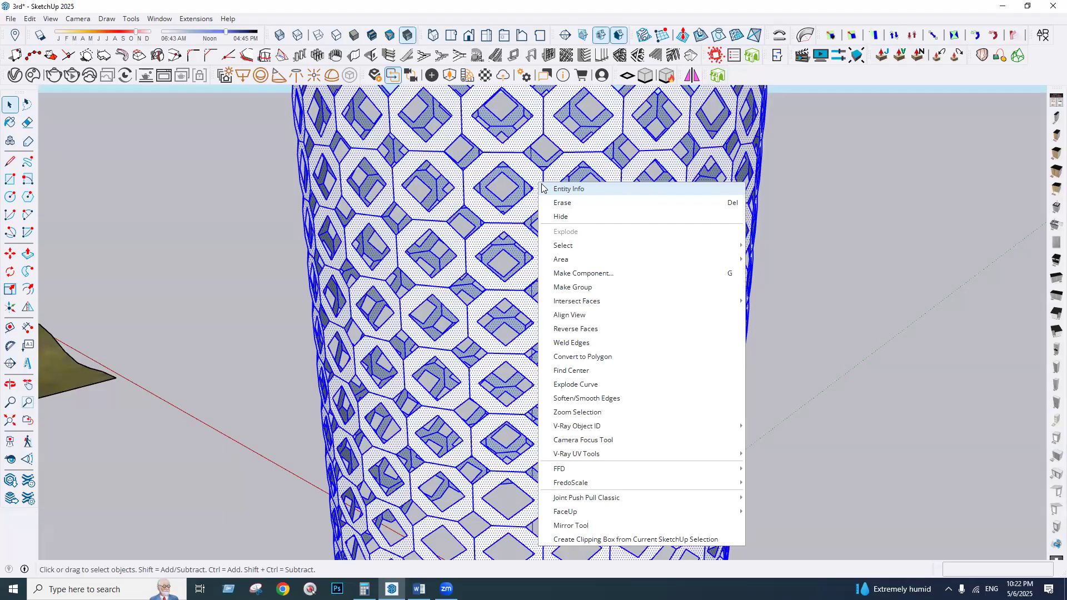
pyautogui.click(586, 287)
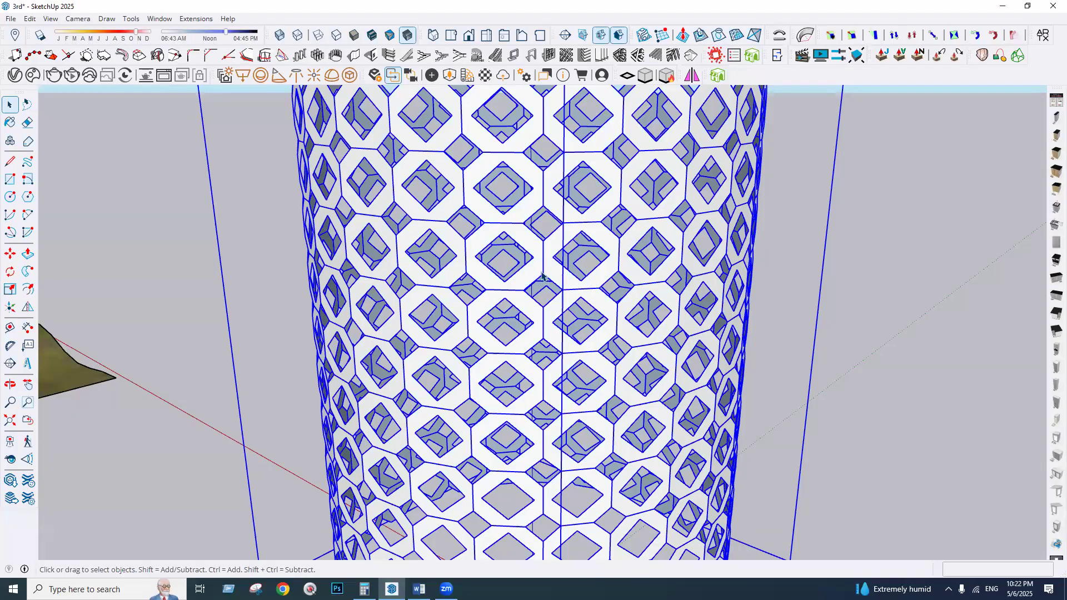
pyautogui.scroll(-6, 533, 260)
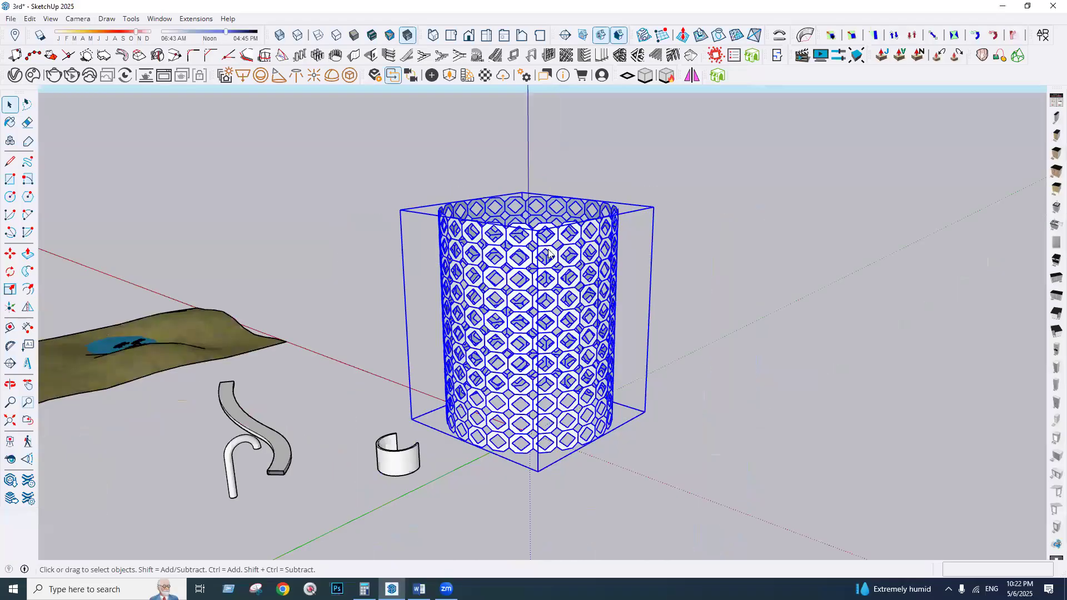
pyautogui.scroll(2, 773, 278)
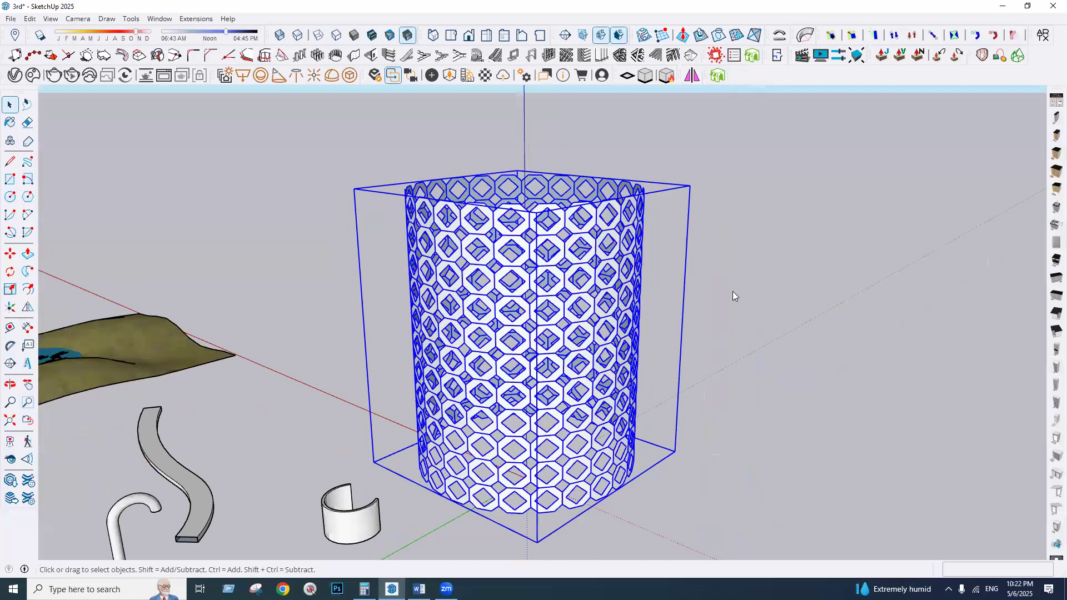
# - Add an FFD control cage to the octagonal lattice cylinder group
pyautogui.rightClick(521, 328)
pyautogui.click(769, 275)
pyautogui.click(492, 326)
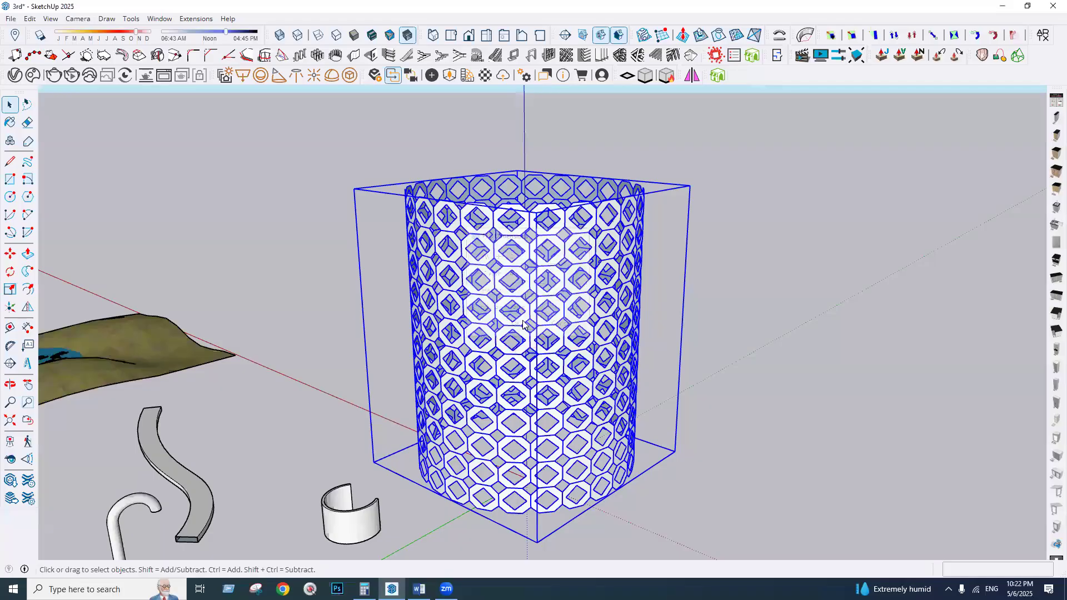
pyautogui.click(359, 283)
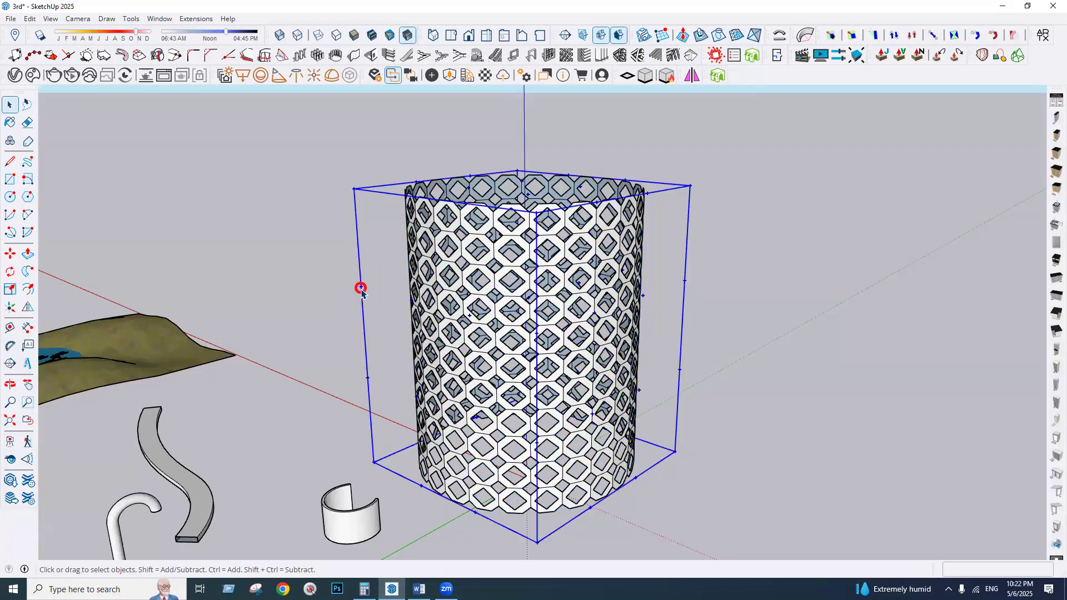
# - Flare the lattice's upper end by uniformly scaling the cage's top control points by 1.41 from one corner and 1.35 from the opposite corner
pyautogui.doubleClick(360, 288)
pyautogui.moveTo(278, 160); pyautogui.dragTo(786, 248)
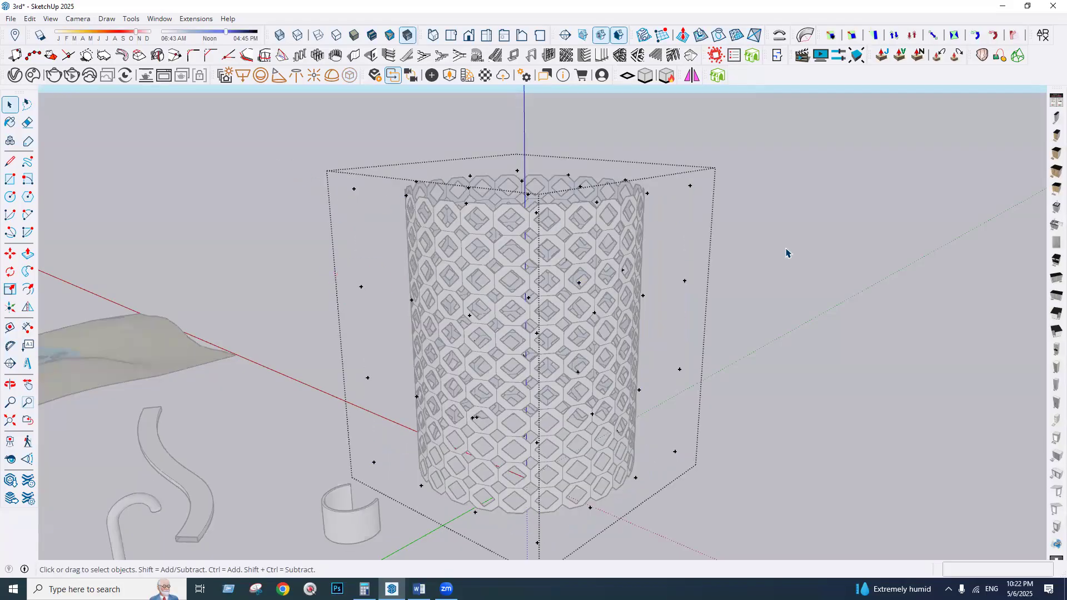
pyautogui.click(11, 291)
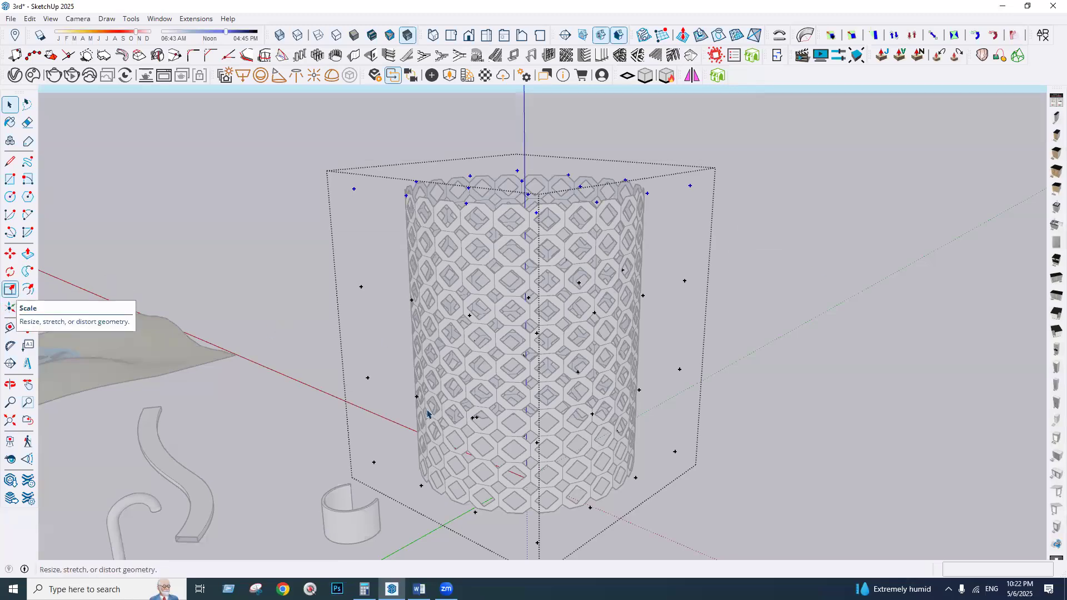
pyautogui.press('s')
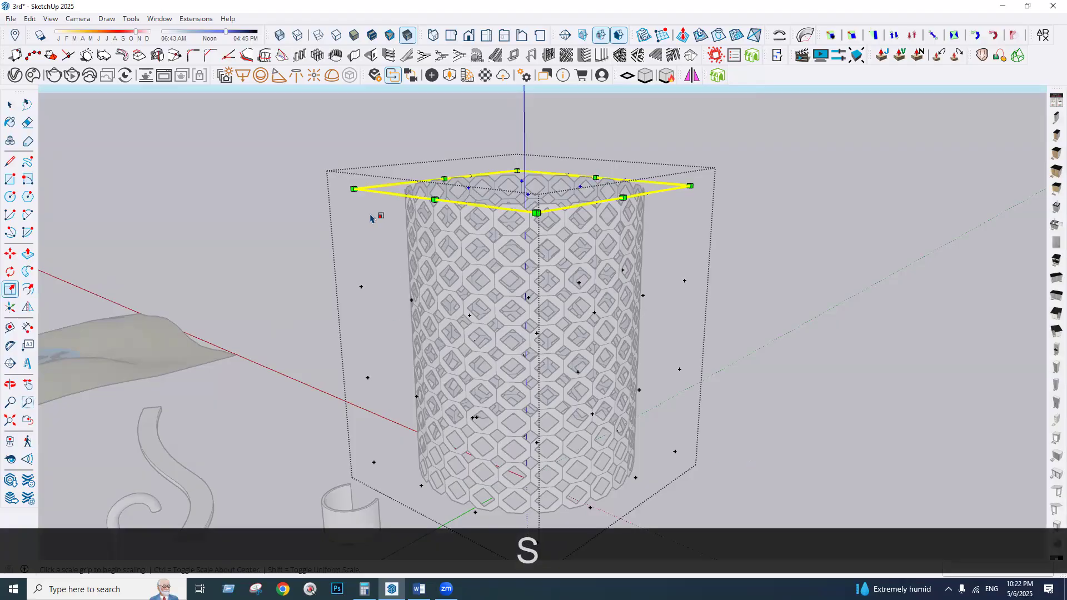
pyautogui.moveTo(354, 189); pyautogui.dragTo(211, 201)
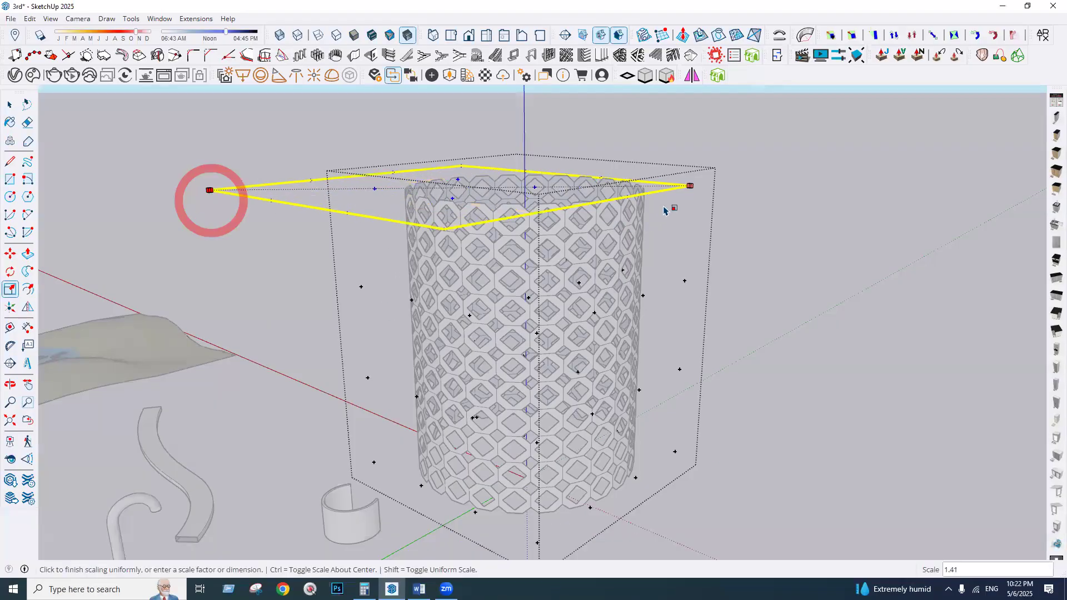
pyautogui.moveTo(690, 187); pyautogui.dragTo(845, 201)
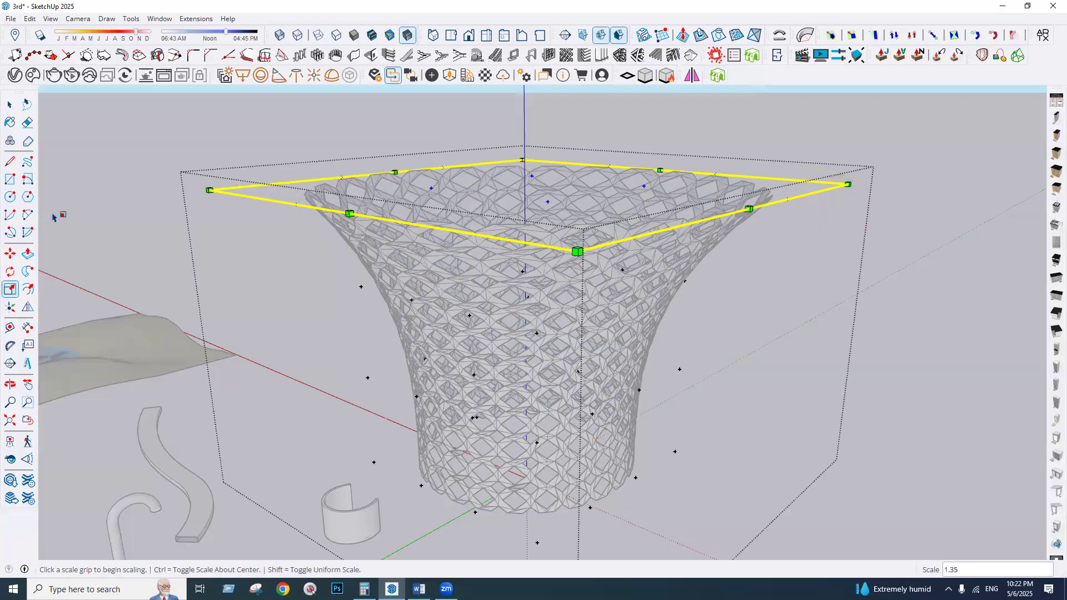
# - Delete the FFD control points around the flared lattice
pyautogui.moveTo(83, 128); pyautogui.dragTo(266, 167, button='middle')
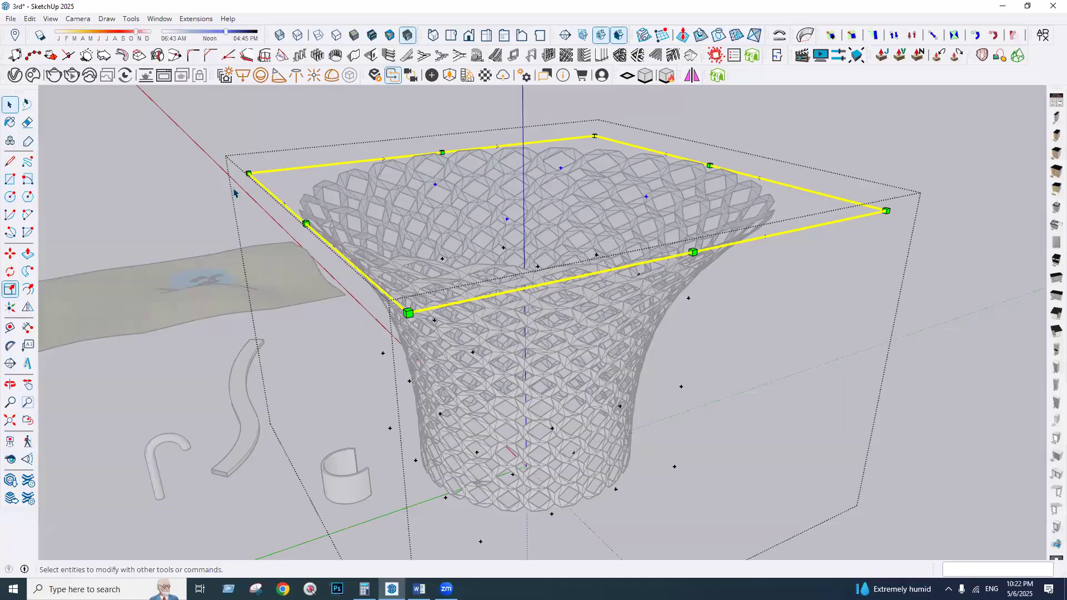
pyautogui.press('space')
pyautogui.click(236, 191)
pyautogui.click(227, 191)
pyautogui.press('Delete')
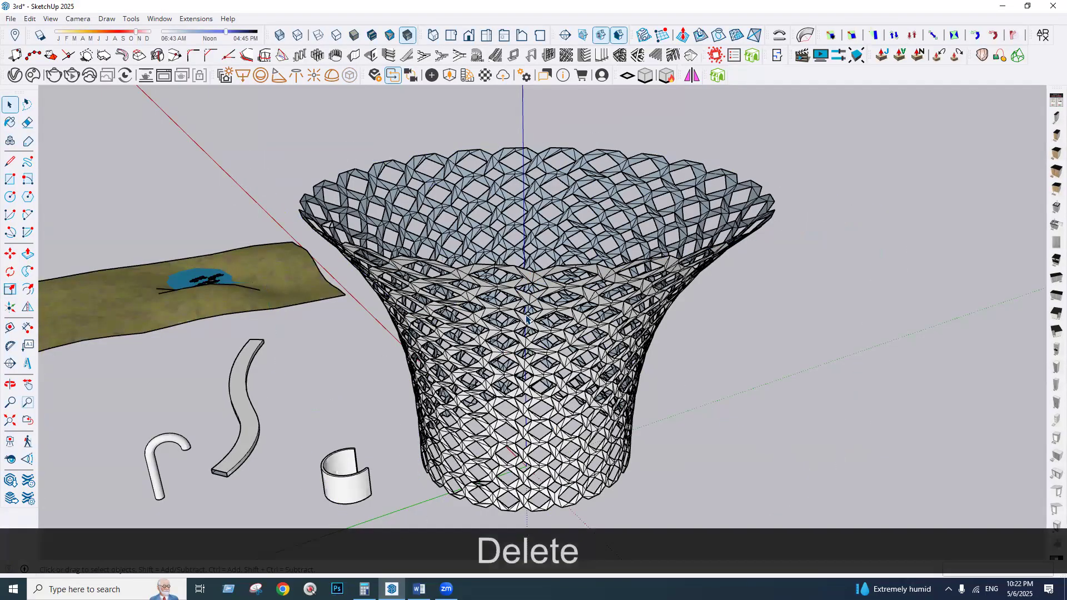
# - Move the flared lattice group about 338 feet away from the origin, close the Default Tray and save the model
pyautogui.moveTo(552, 260); pyautogui.dragTo(491, 187, button='middle')
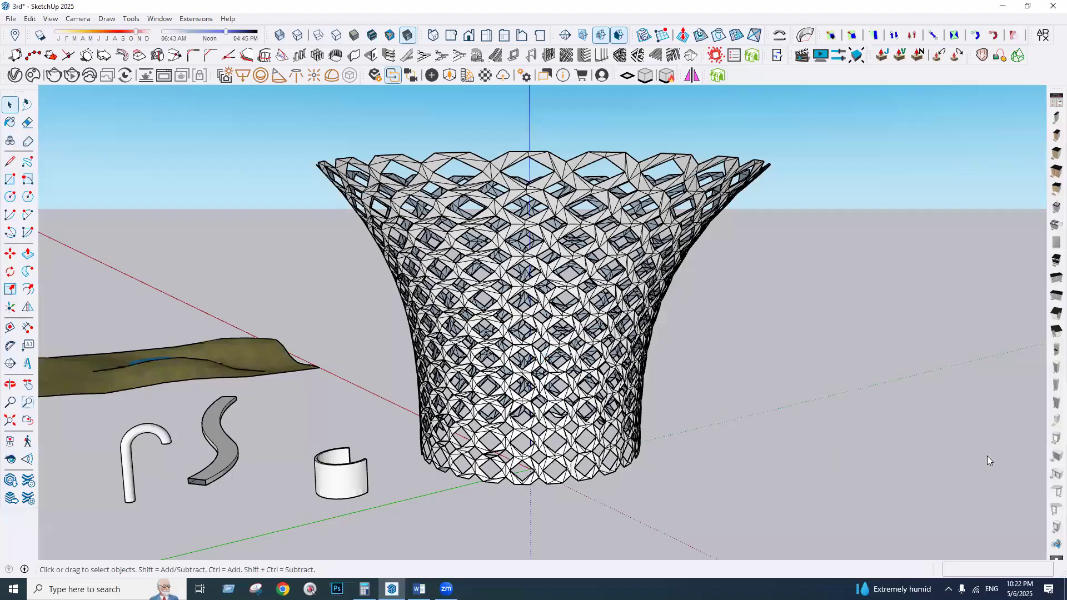
pyautogui.scroll(3, 894, 521)
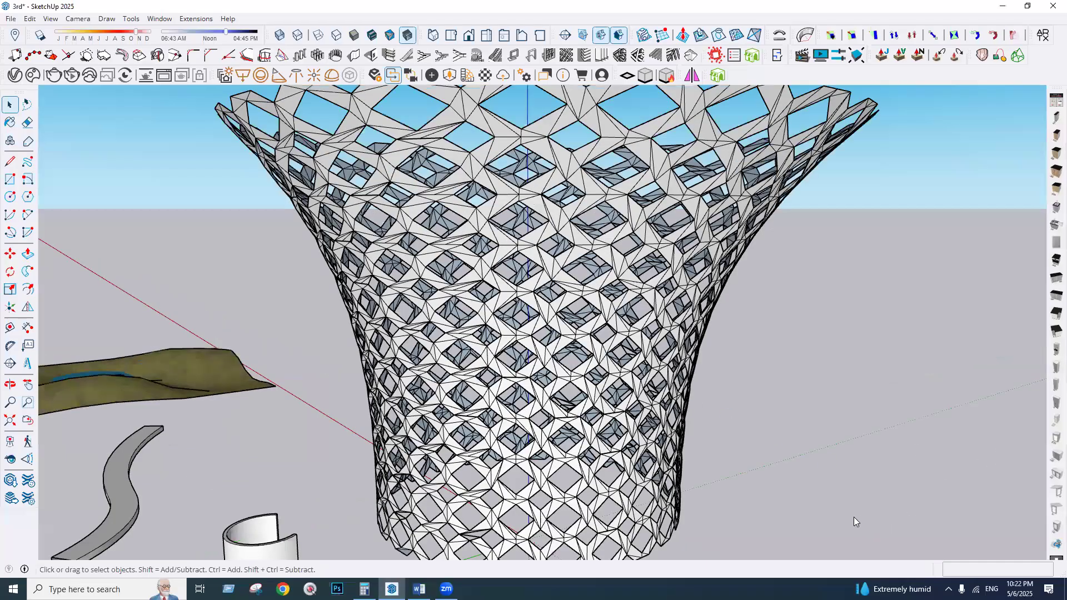
pyautogui.scroll(2, 861, 516)
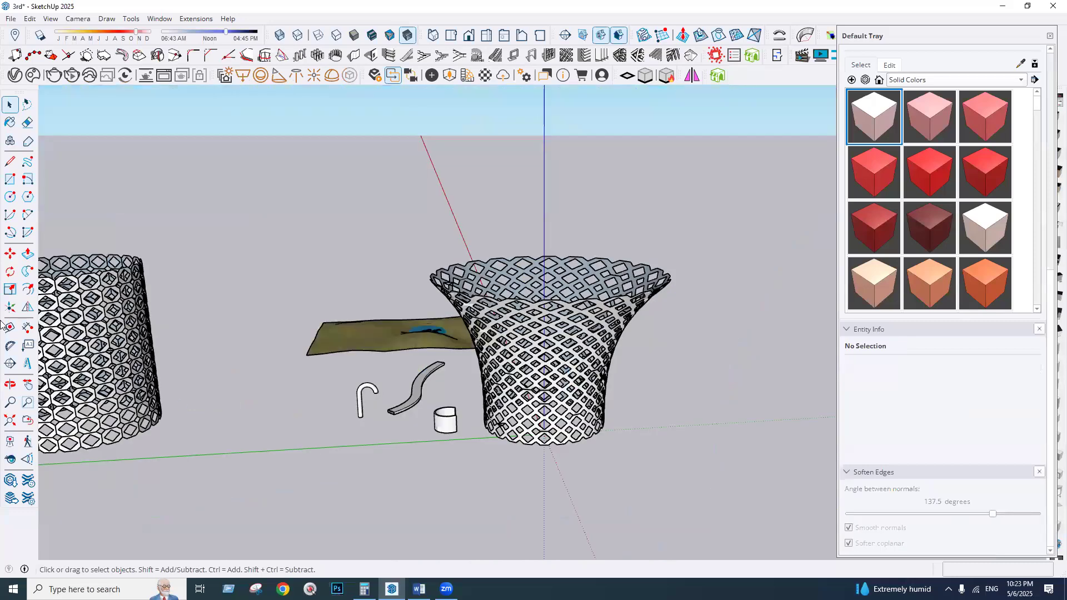
pyautogui.click(11, 255)
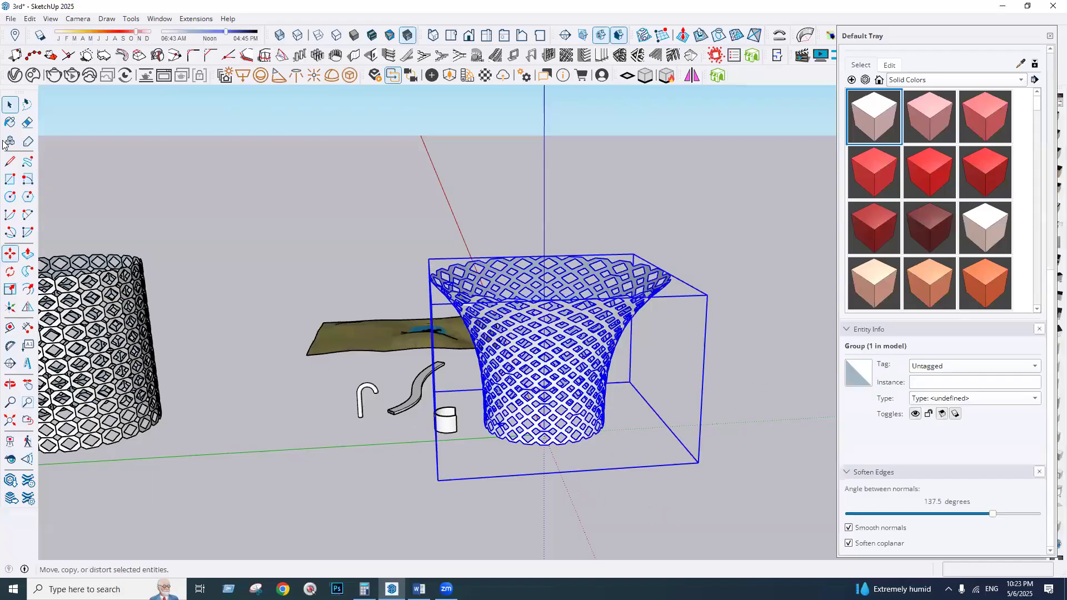
pyautogui.click(11, 103)
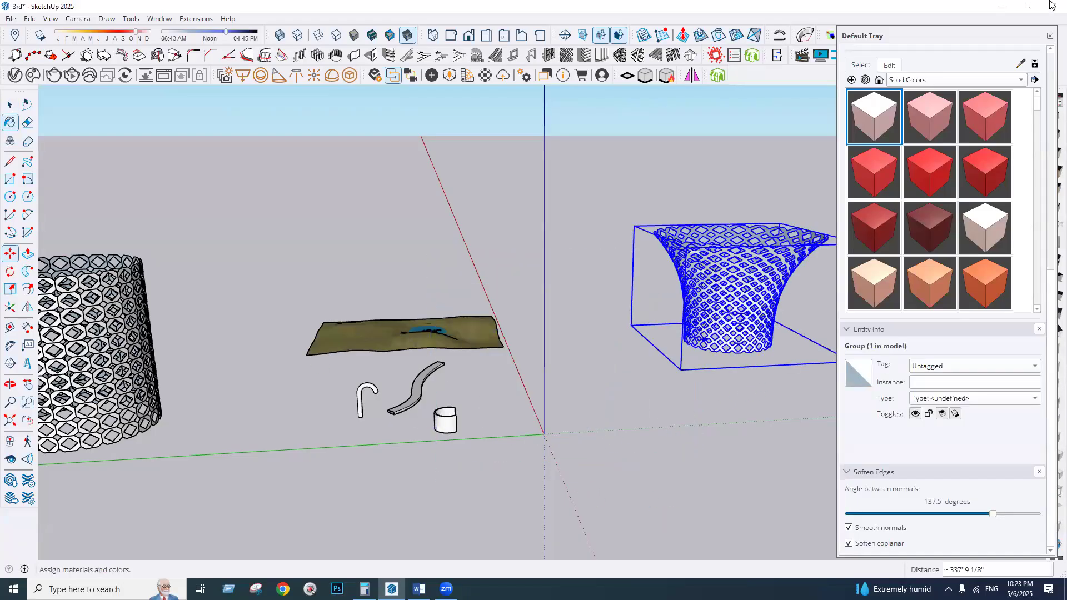
pyautogui.click(1049, 36)
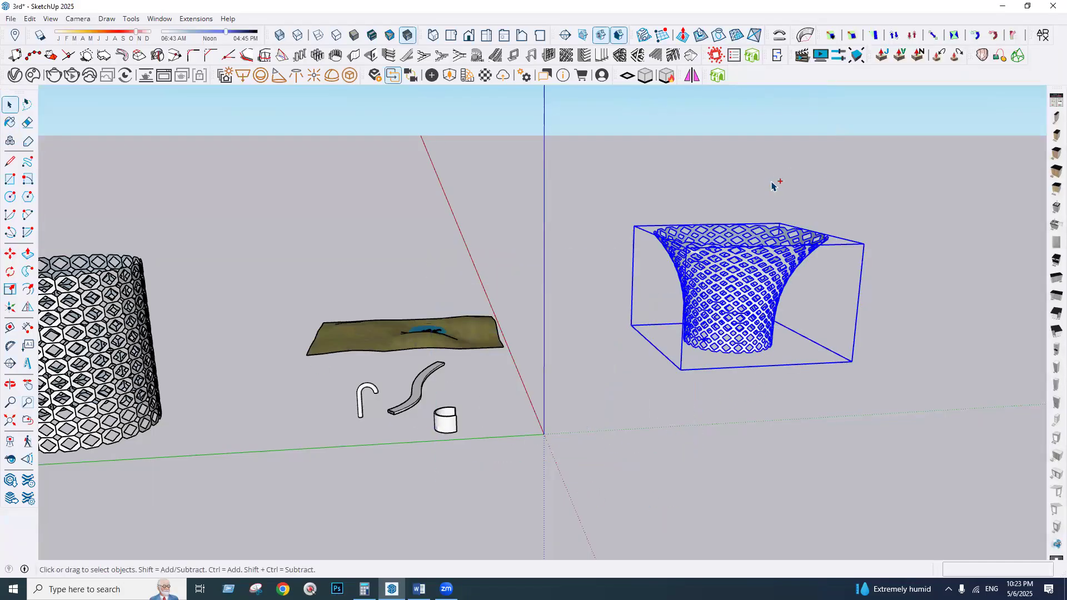
pyautogui.click(775, 186)
pyautogui.hotkey('ctrl', 's')
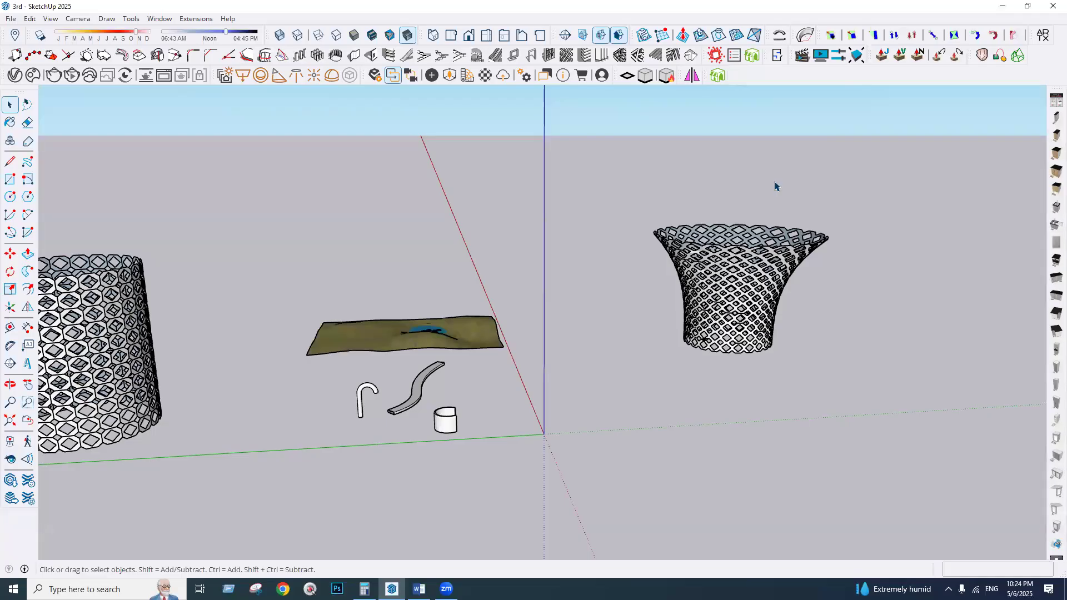
# - Add an NxN FFD cage to the flared lattice group with width, depth and height 4 and Subdivide false
pyautogui.scroll(5, 761, 305)
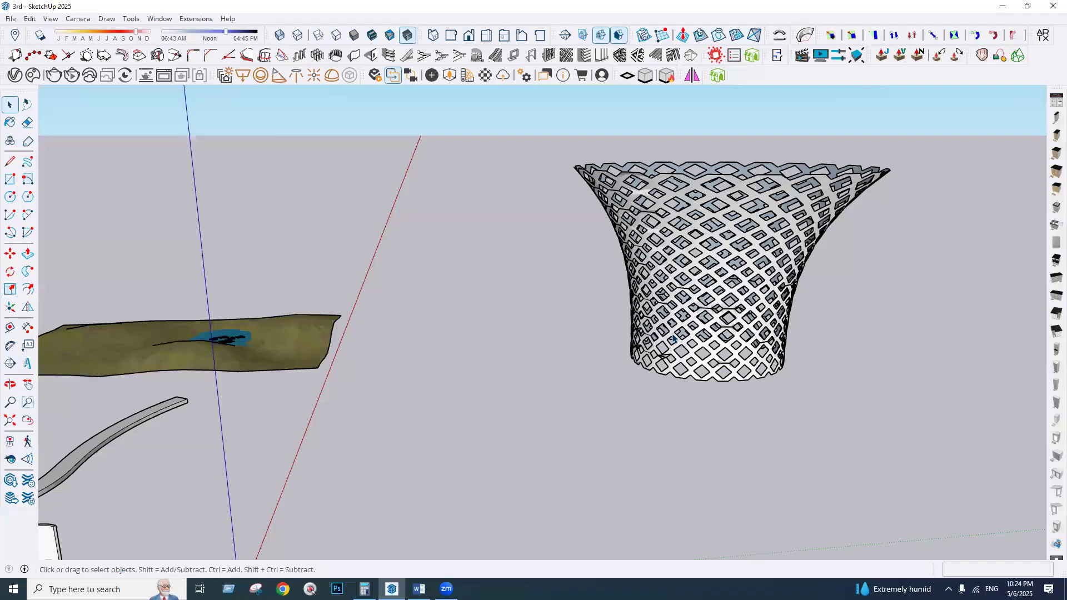
pyautogui.click(680, 246)
pyautogui.rightClick(680, 246)
pyautogui.moveTo(748, 497)
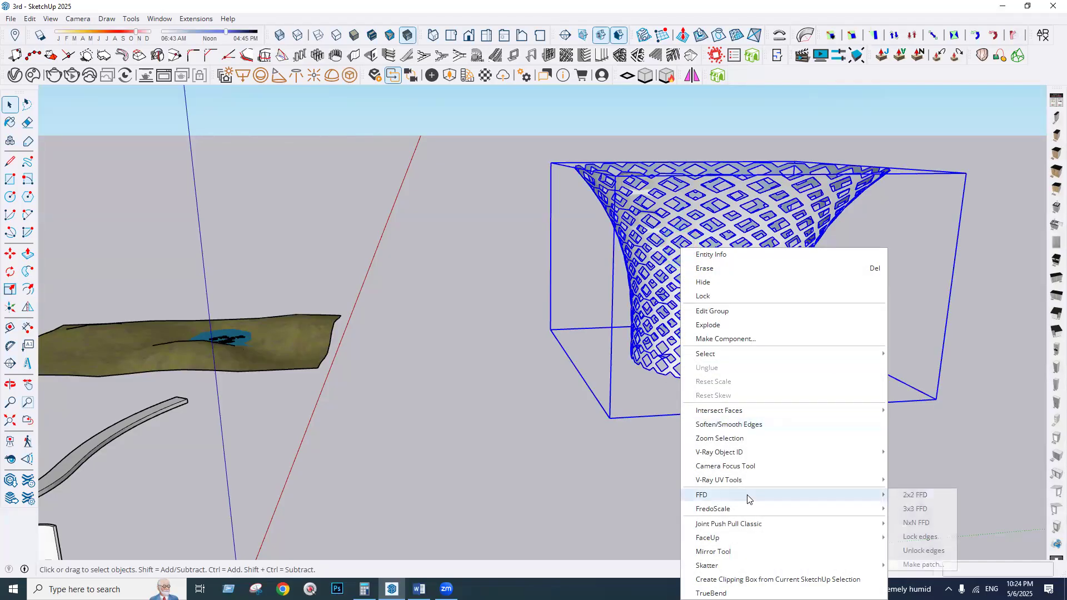
pyautogui.click(929, 528)
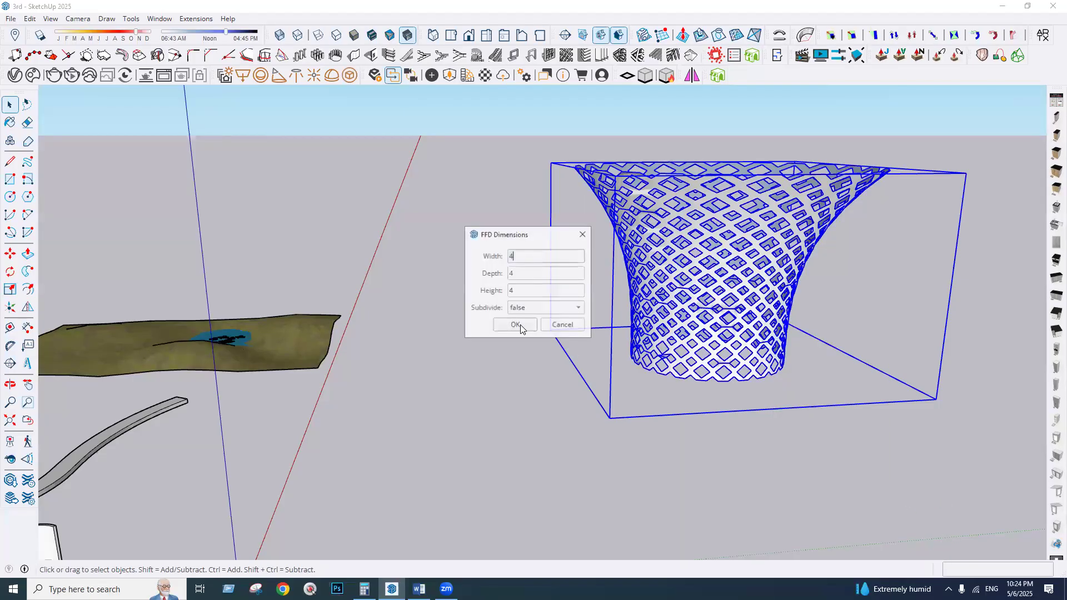
pyautogui.click(520, 324)
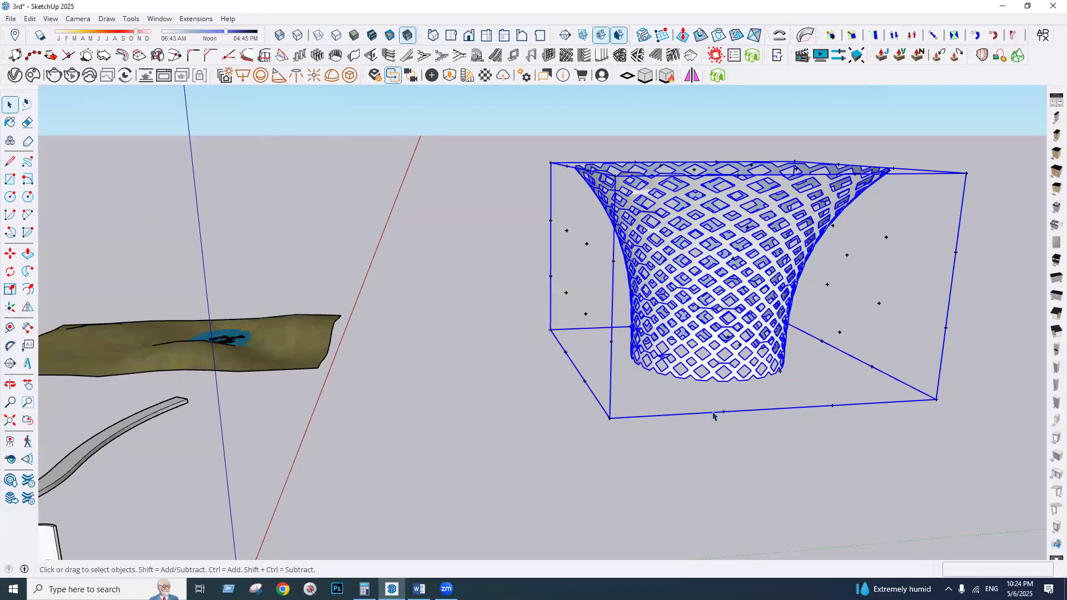
# - Shrink the lower two layers of cage control points from two opposite corners, using a scale of 0.63 for the second corner
pyautogui.click(586, 383)
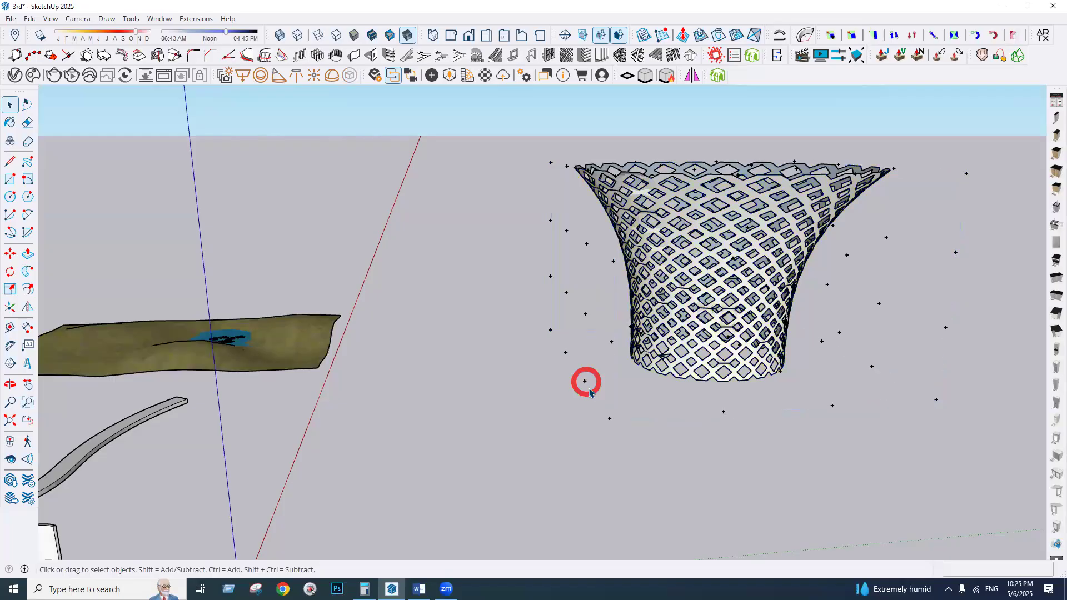
pyautogui.doubleClick(585, 383)
pyautogui.moveTo(437, 332); pyautogui.dragTo(1018, 489)
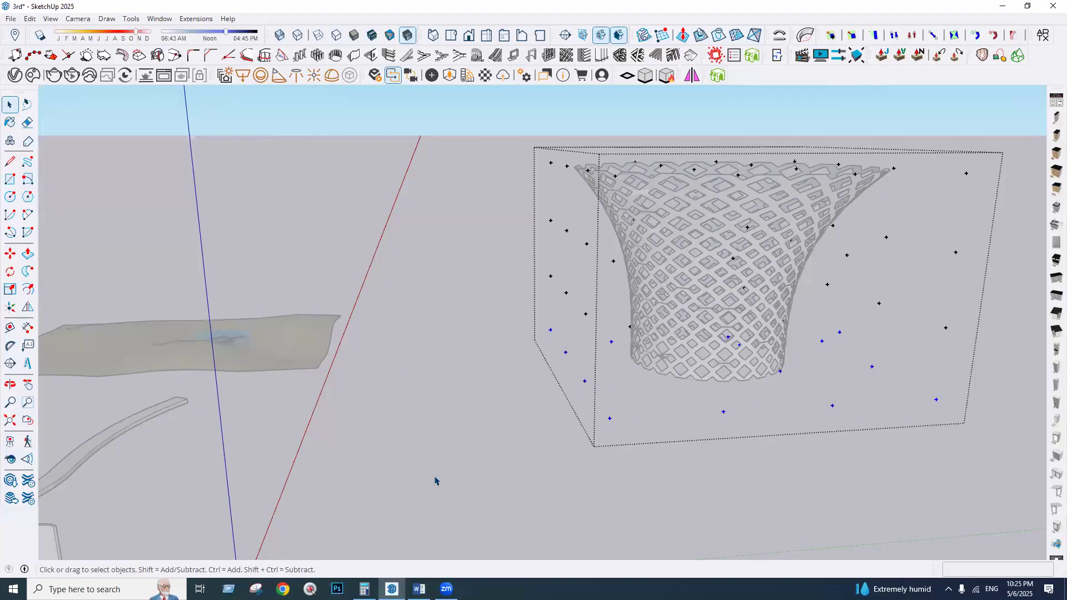
pyautogui.press('s')
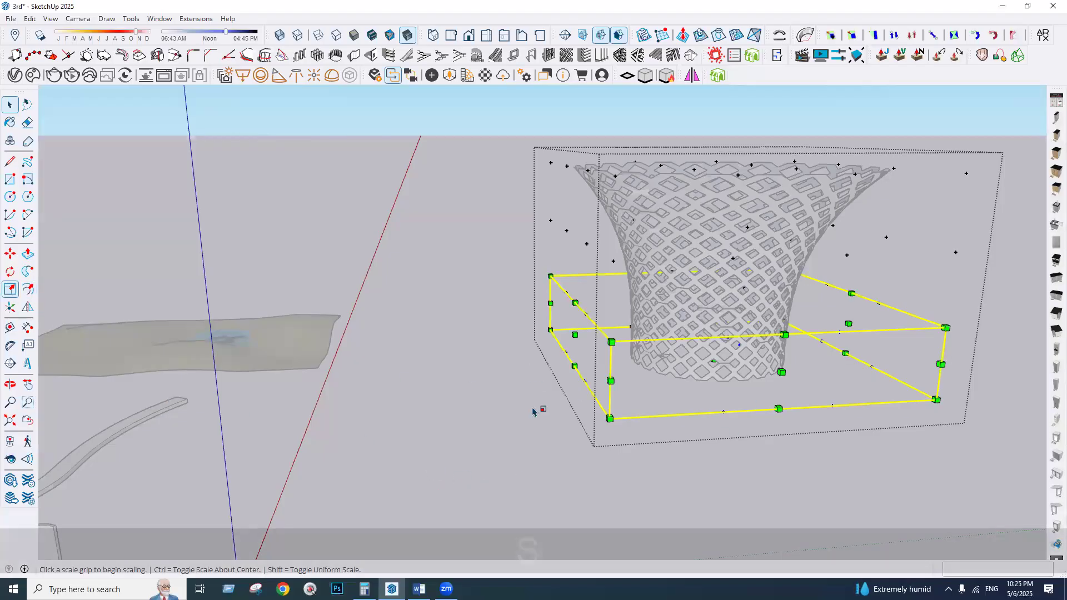
pyautogui.click(547, 333)
pyautogui.click(630, 369)
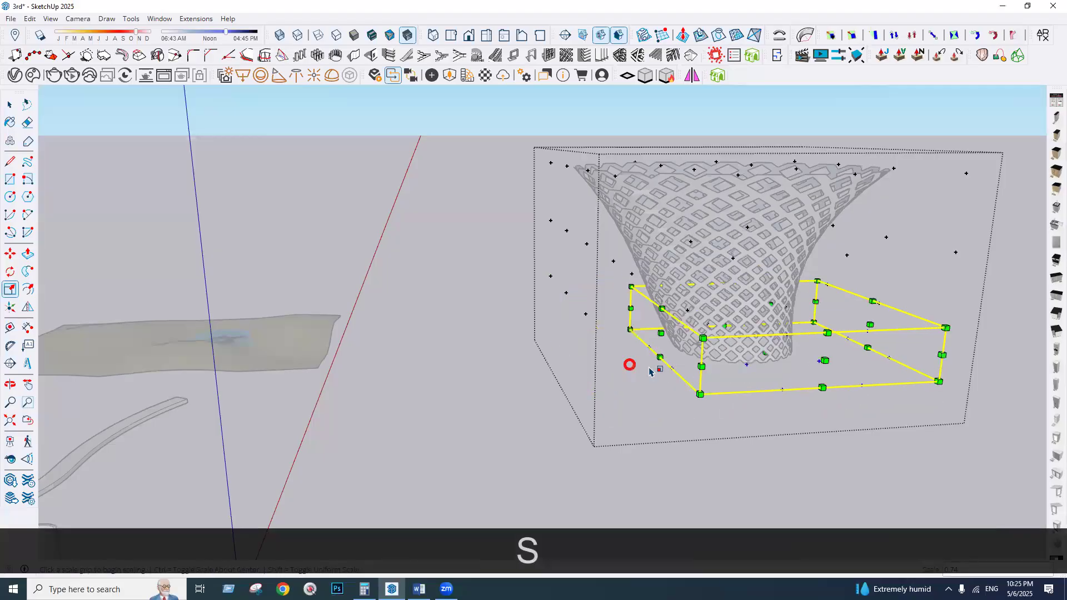
pyautogui.click(946, 328)
pyautogui.click(809, 341)
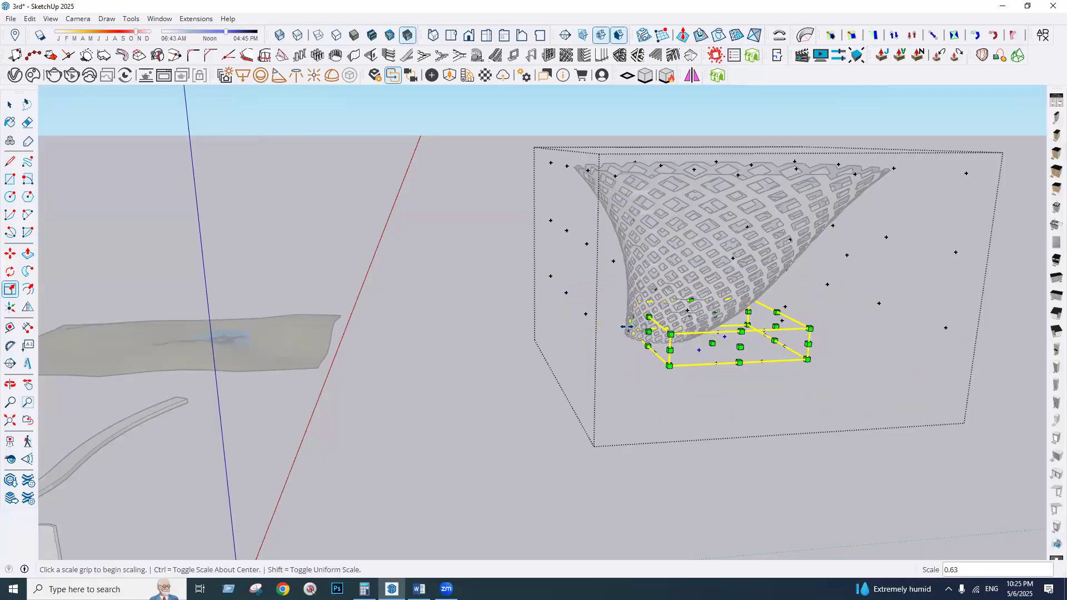
# - Delete the FFD control points around the tapered, slanted lattice
pyautogui.press('space')
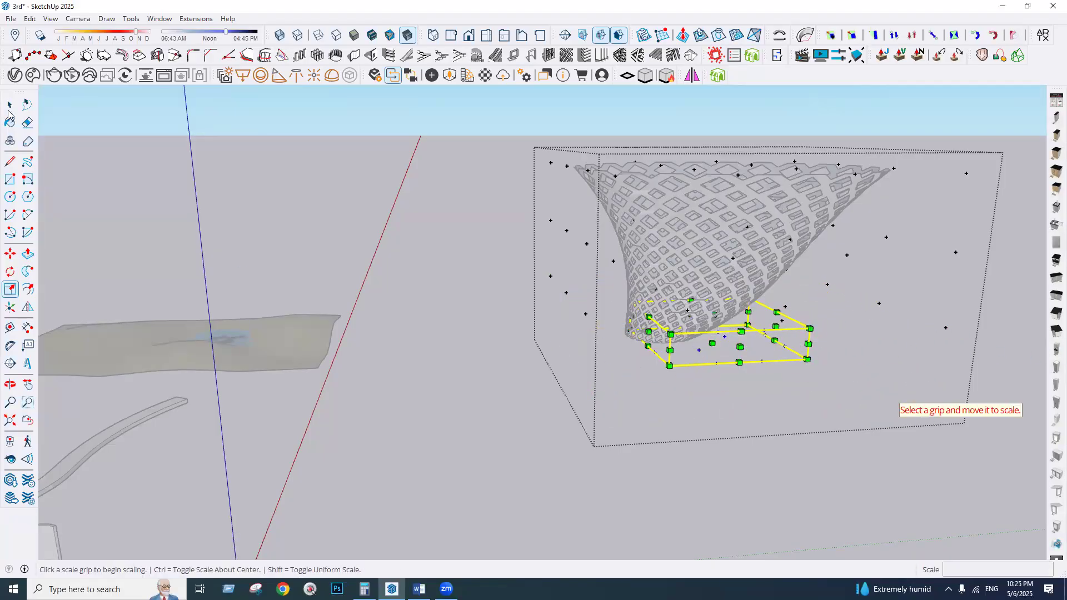
pyautogui.click(265, 170)
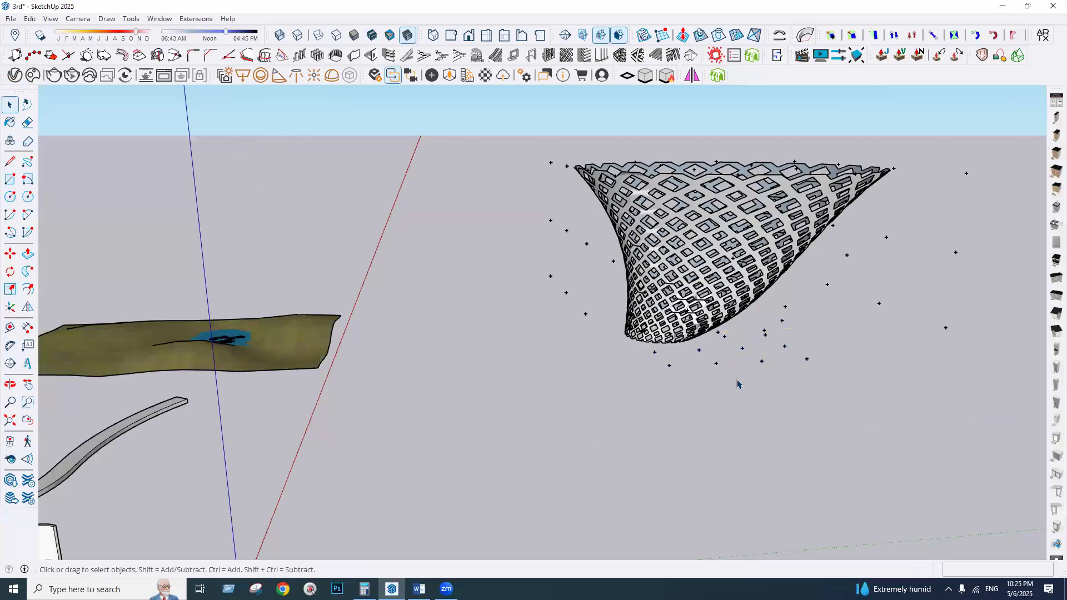
pyautogui.click(760, 392)
pyautogui.press('Delete')
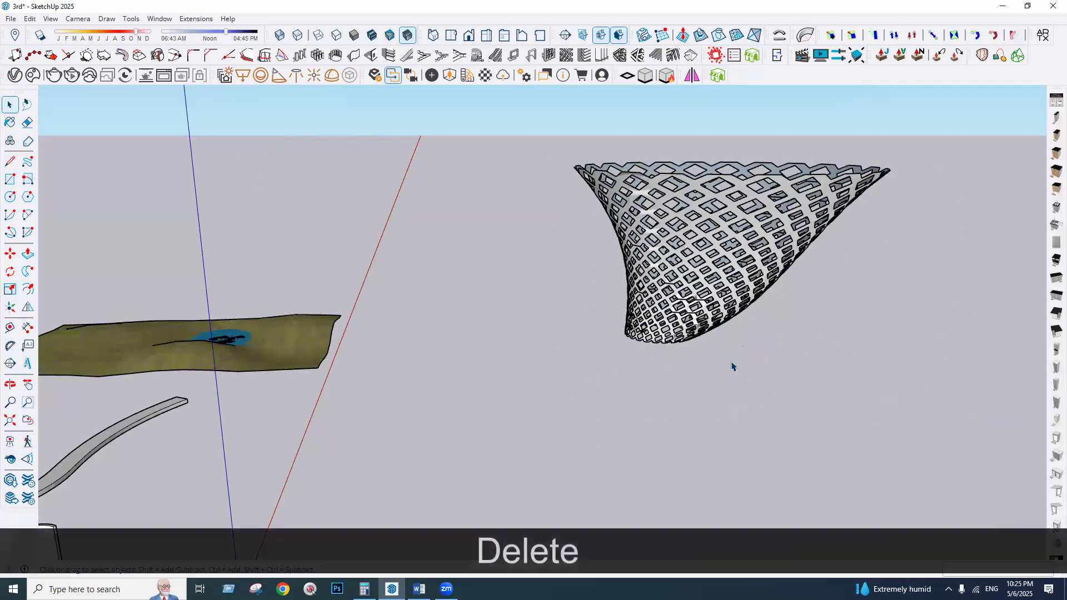
pyautogui.scroll(-5, 671, 296)
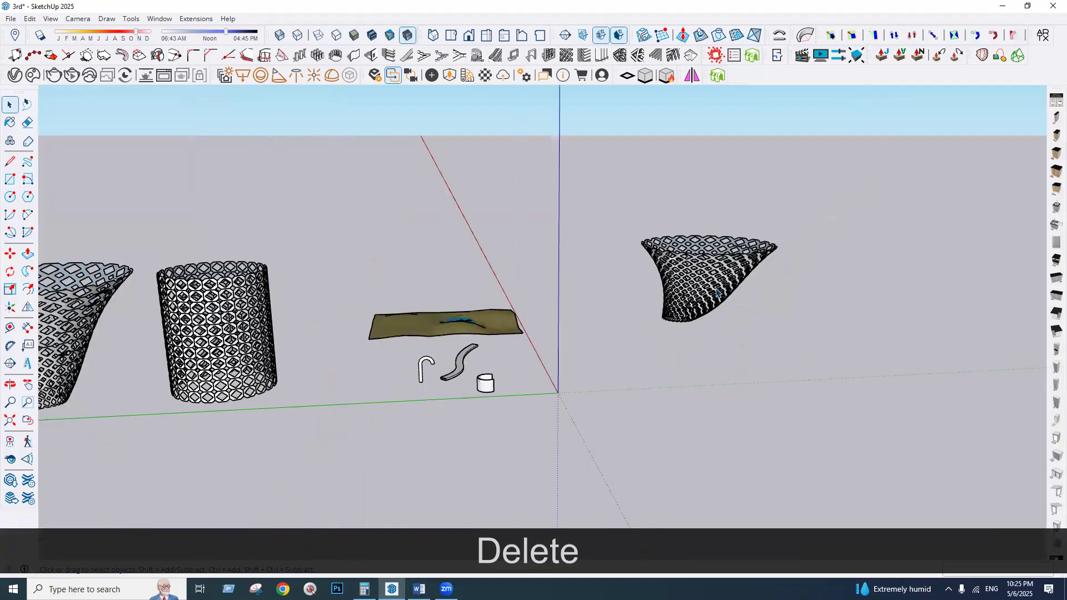
pyautogui.scroll(2, 713, 288)
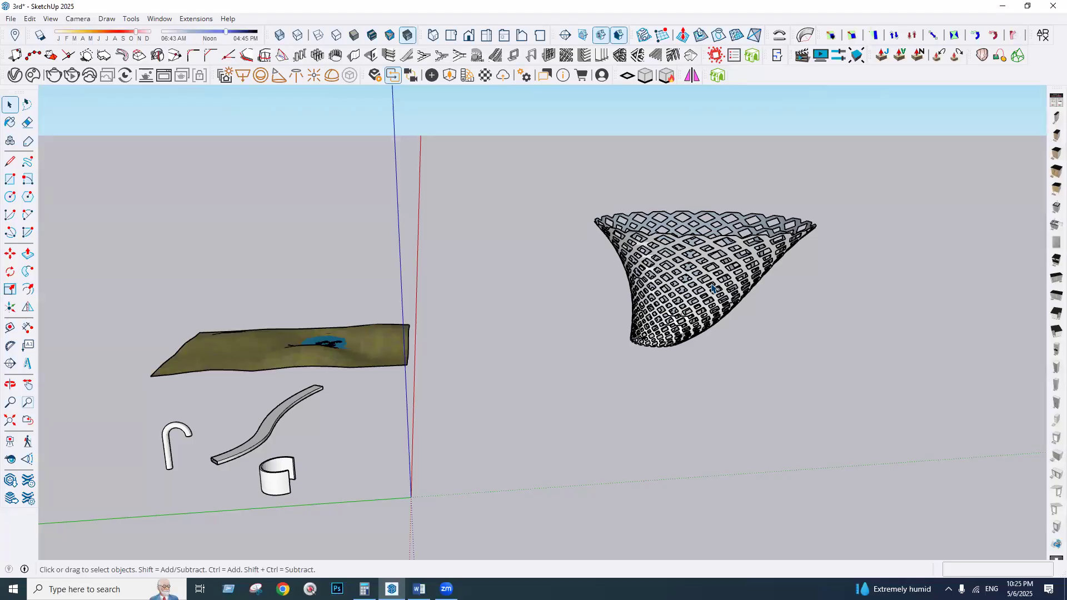
# - Search the Extension Warehouse for "3d tree" and open the 3D Tree Maker extension page
pyautogui.click(195, 19)
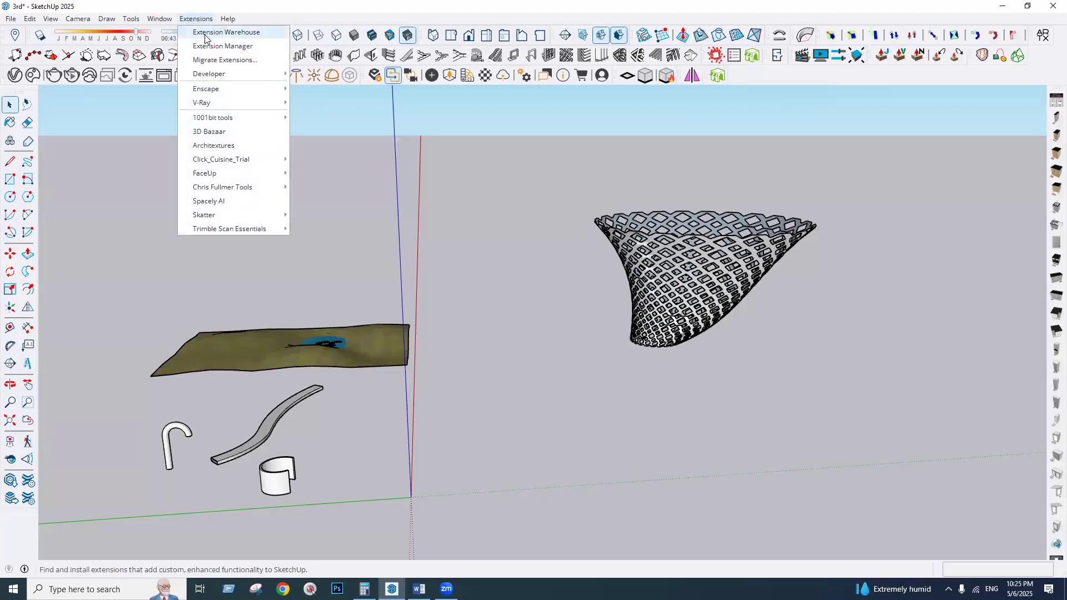
pyautogui.click(205, 34)
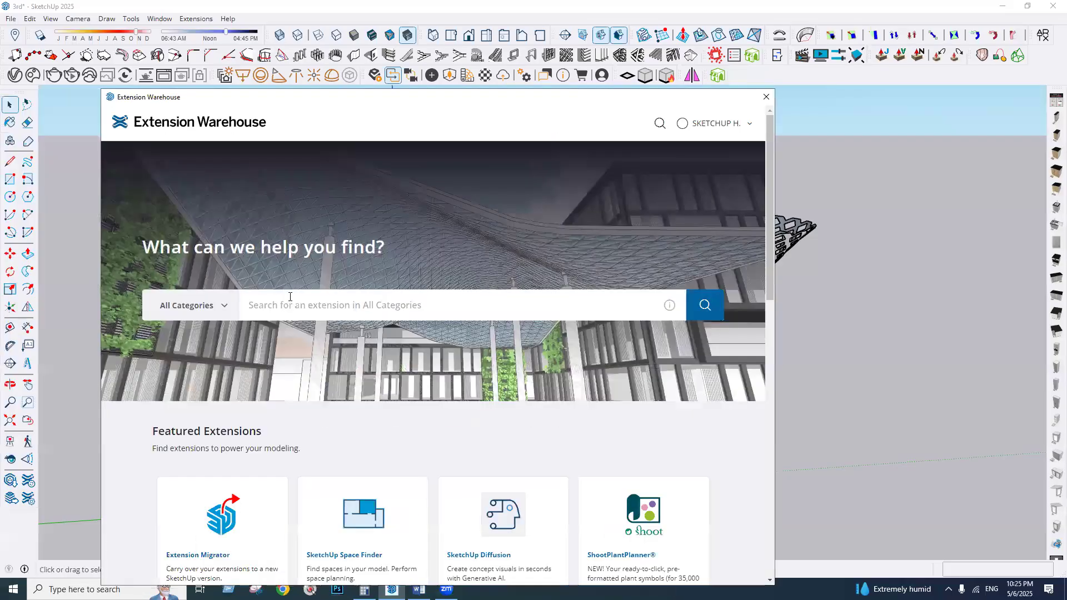
pyautogui.click(289, 296)
pyautogui.write('3d tree')
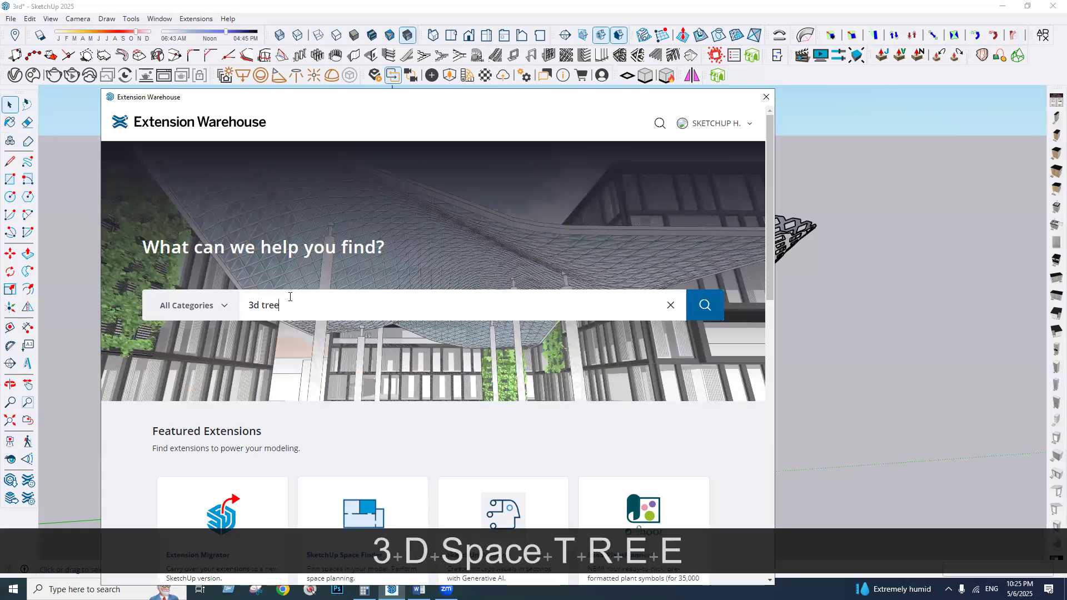
pyautogui.press('Return')
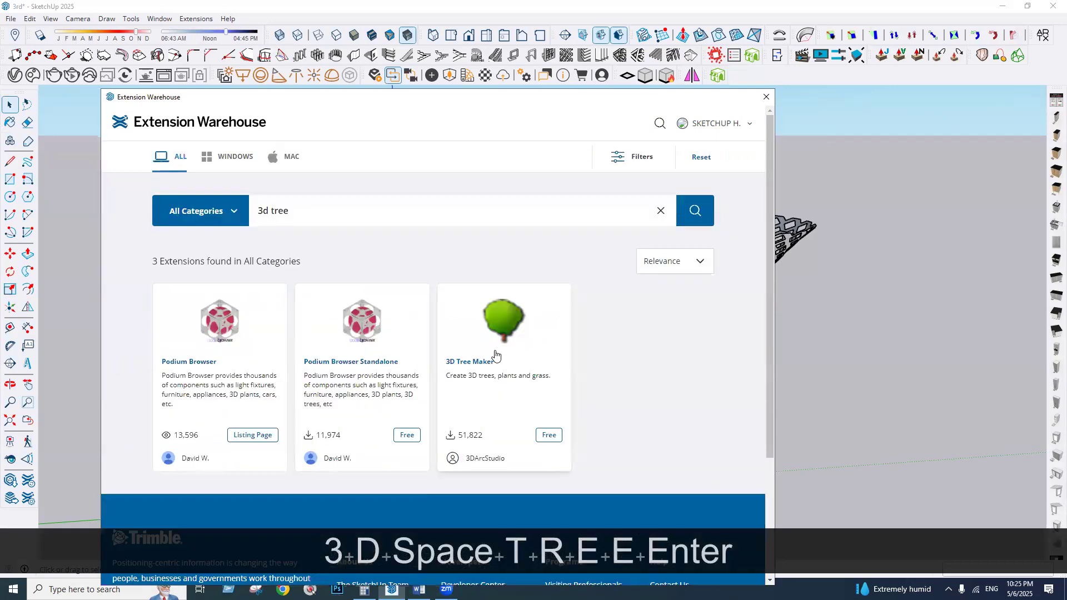
pyautogui.click(494, 351)
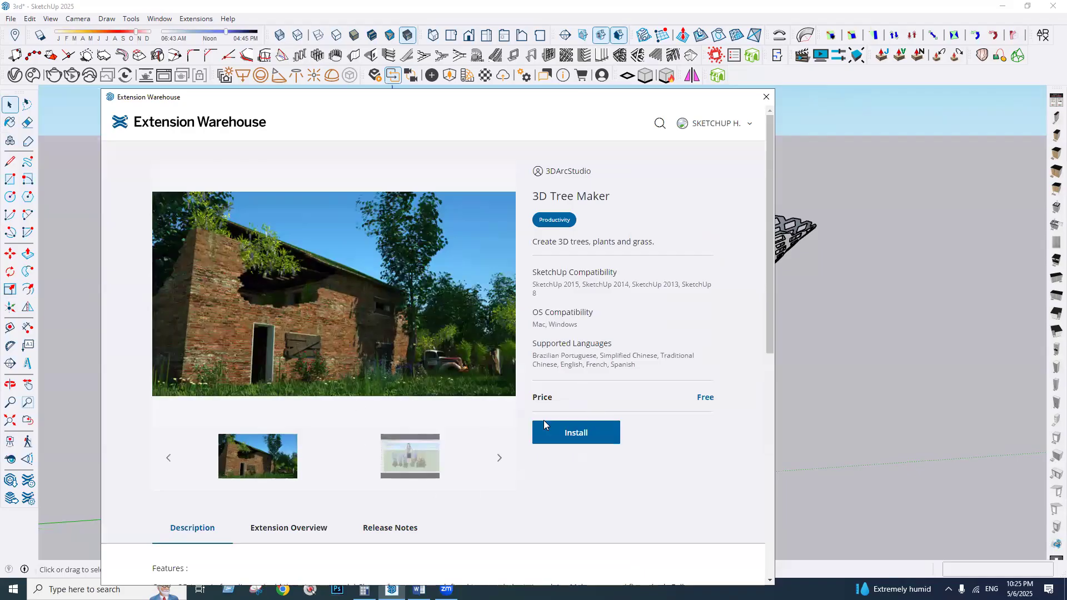
# - Install the 3D Tree Maker extension despite the compatibility and security warnings, and close the Extension Warehouse
pyautogui.click(568, 437)
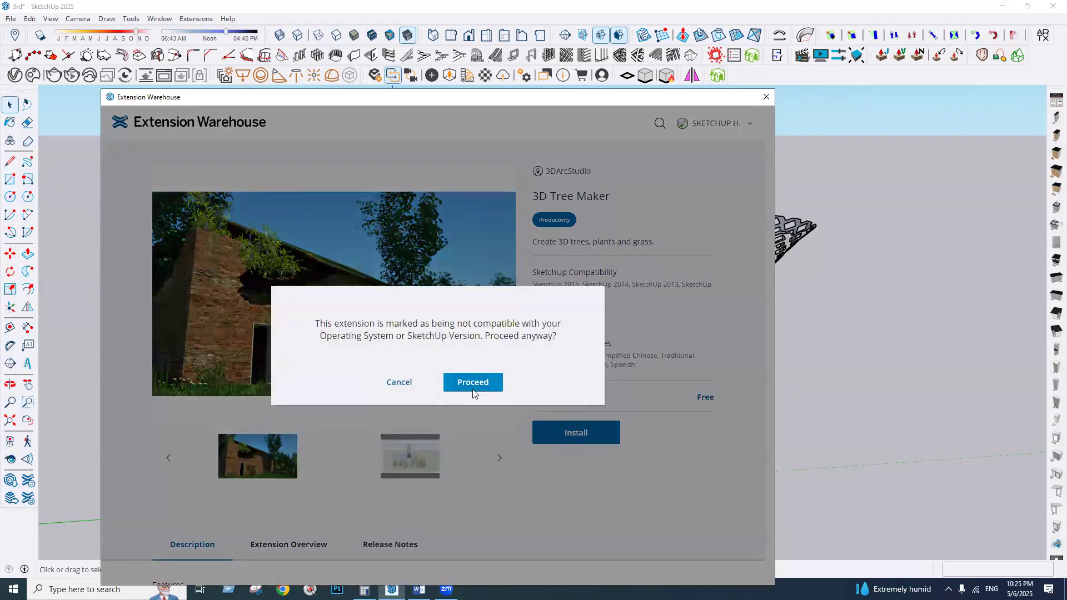
pyautogui.click(473, 389)
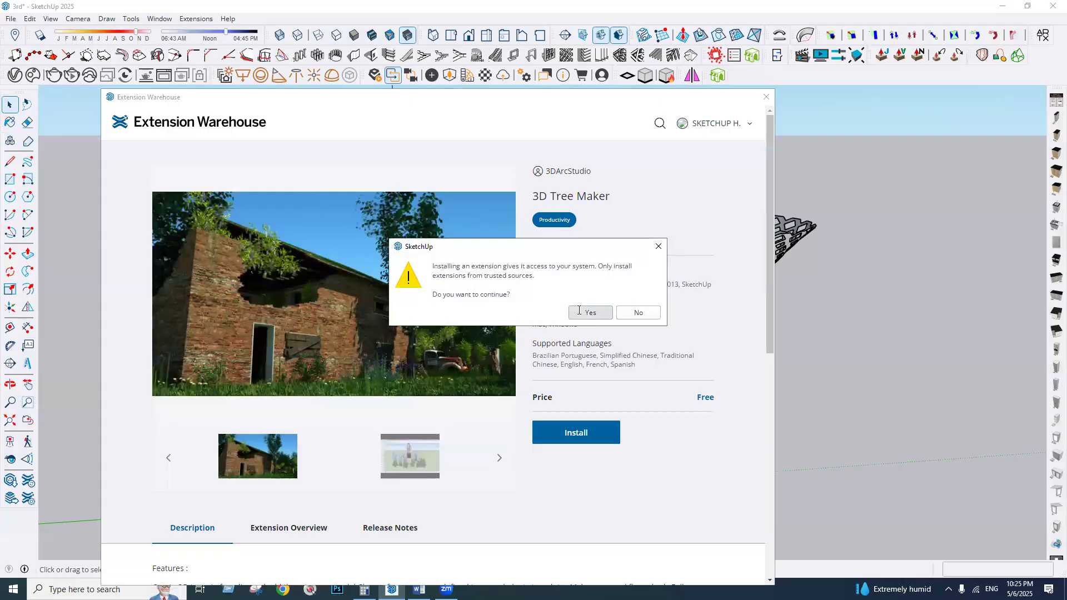
pyautogui.click(584, 312)
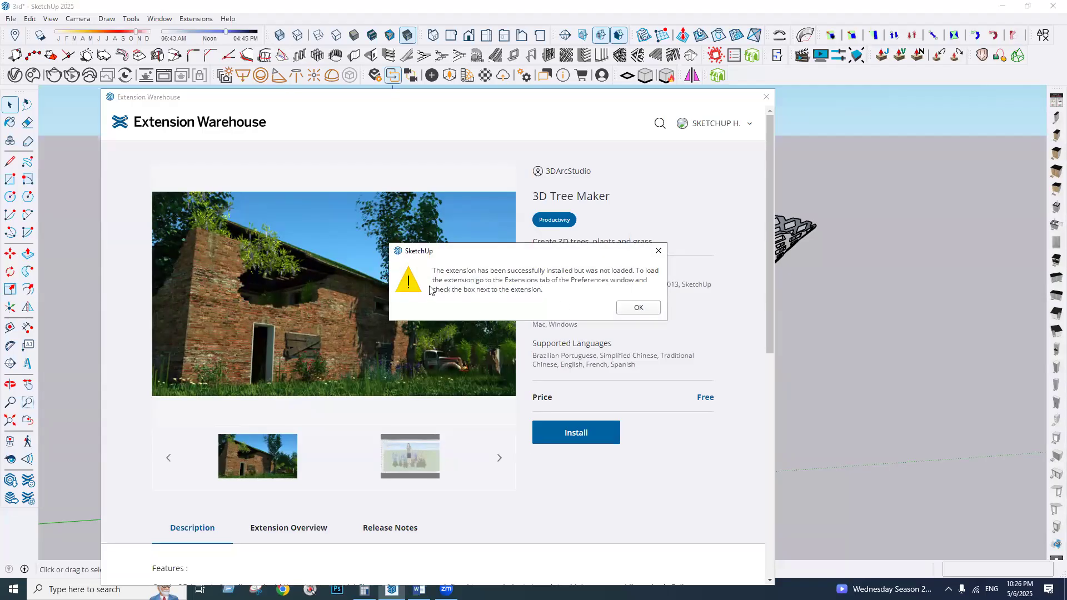
pyautogui.click(630, 310)
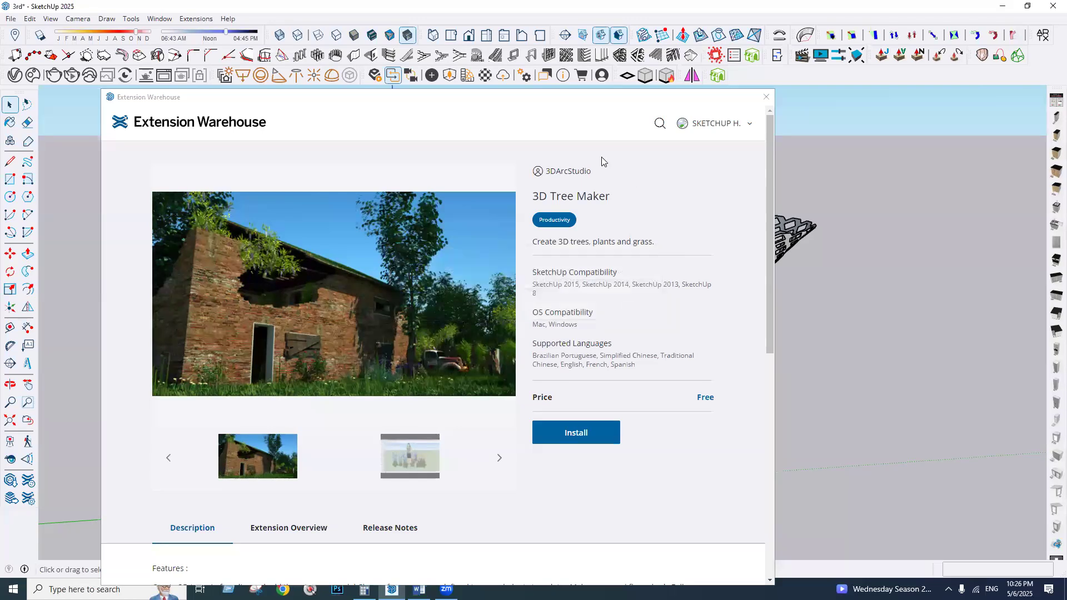
pyautogui.moveTo(450, 104); pyautogui.dragTo(621, 280)
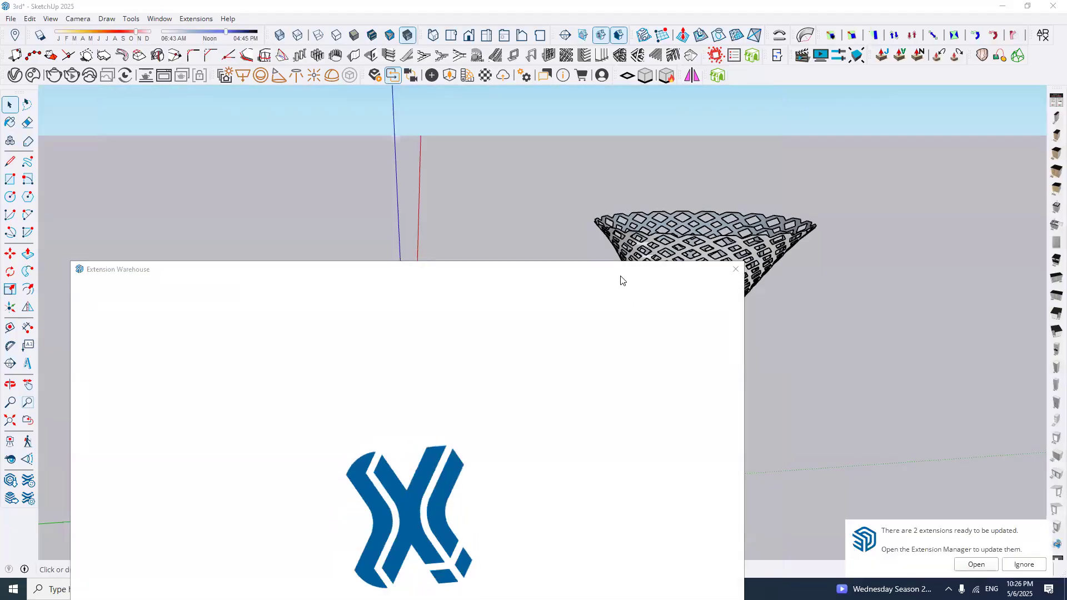
pyautogui.click(736, 269)
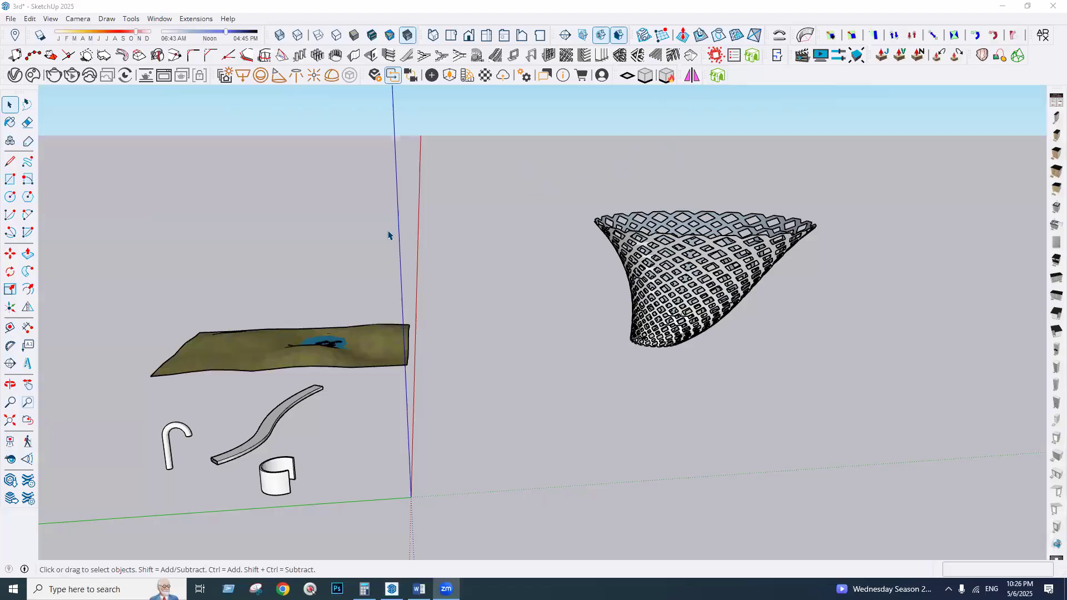
# - Look for the 3D Tree Maker tools in the toolbar list and among the installed extensions and window commands
pyautogui.moveTo(298, 288); pyautogui.dragTo(241, 209)
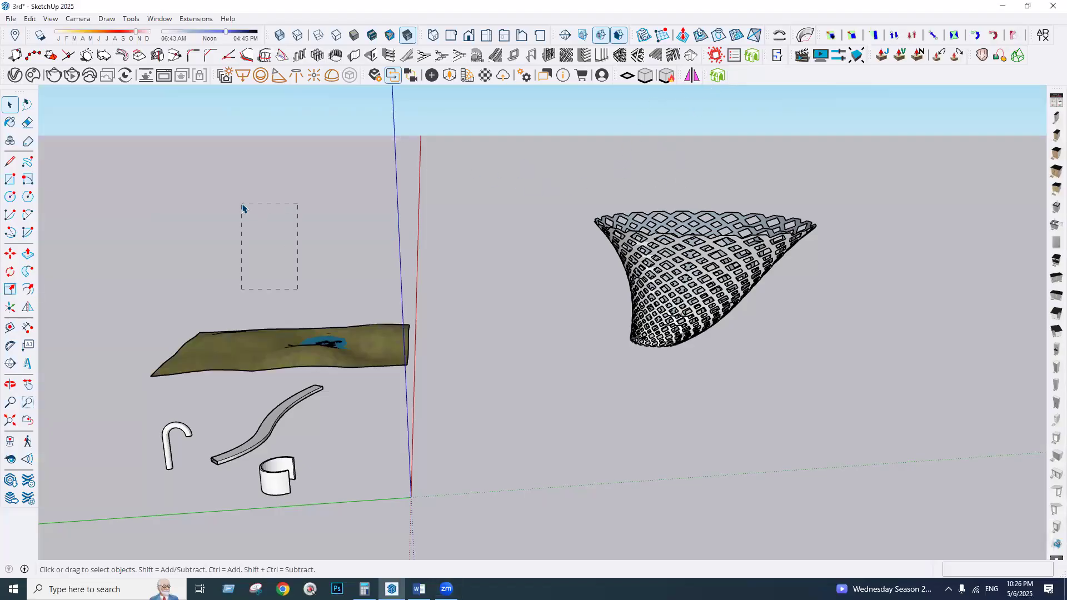
pyautogui.rightClick(770, 63)
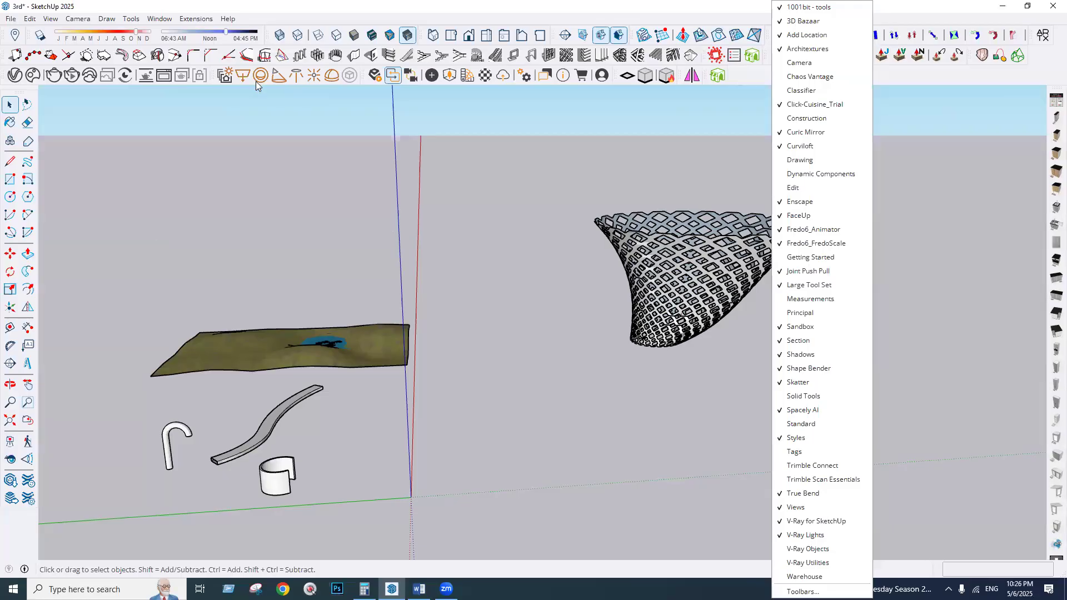
pyautogui.click(196, 19)
pyautogui.moveTo(265, 106)
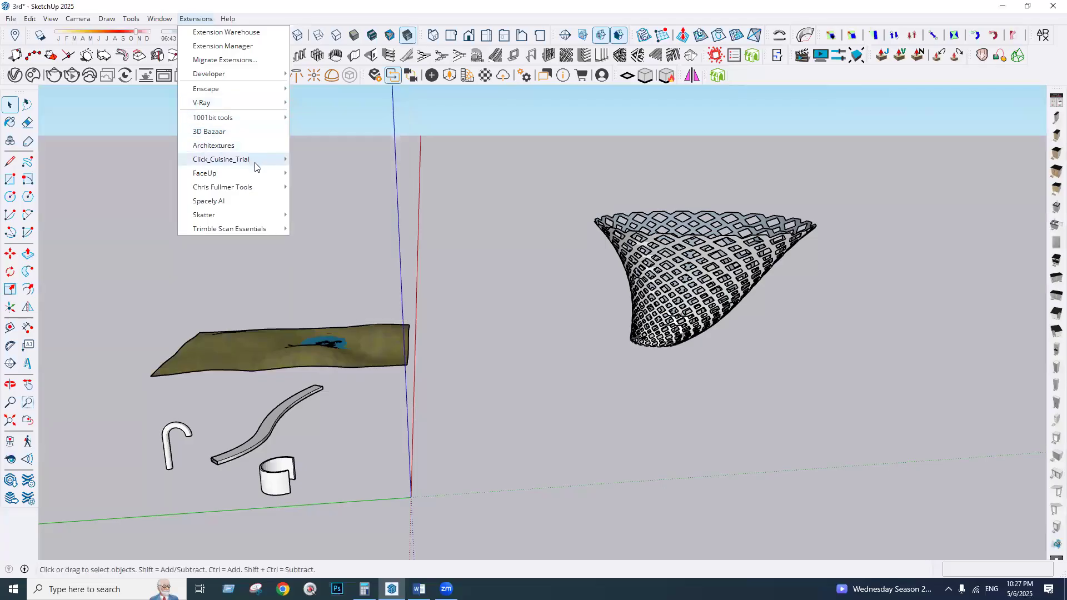
pyautogui.moveTo(254, 167)
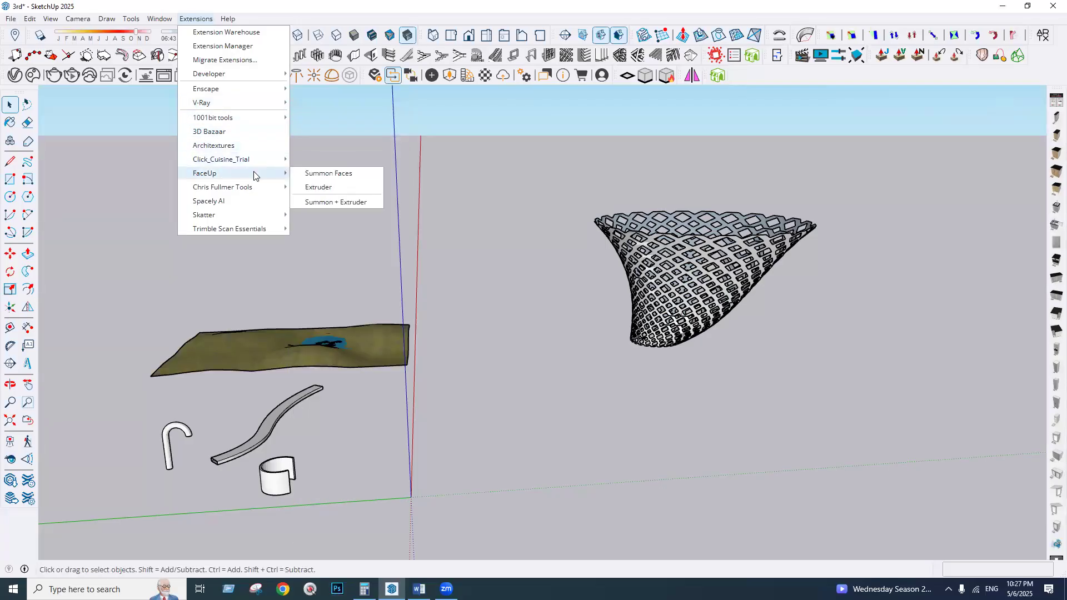
pyautogui.moveTo(254, 187)
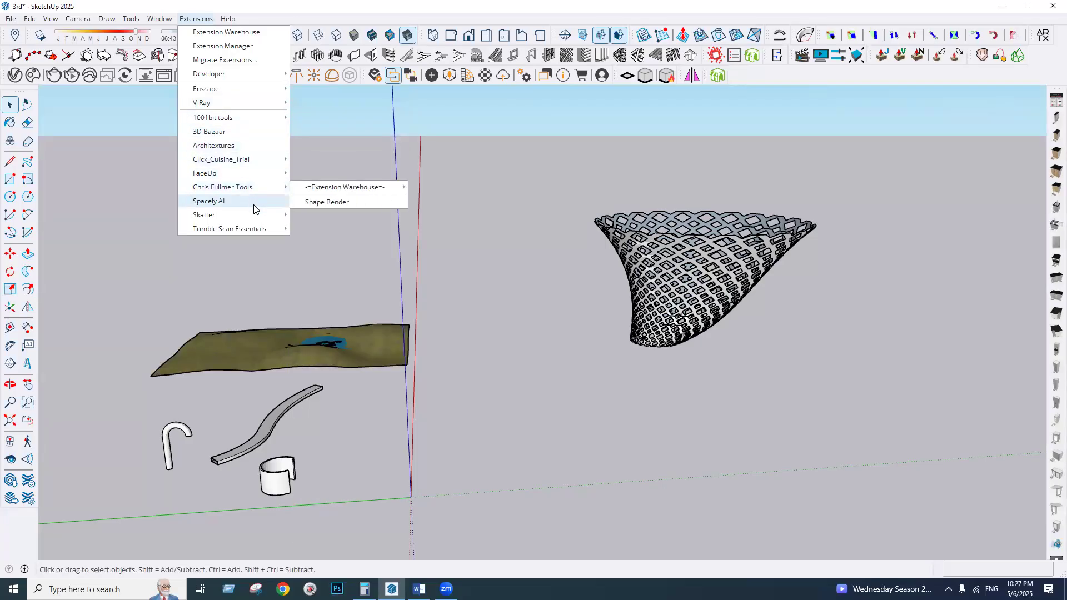
pyautogui.moveTo(260, 229)
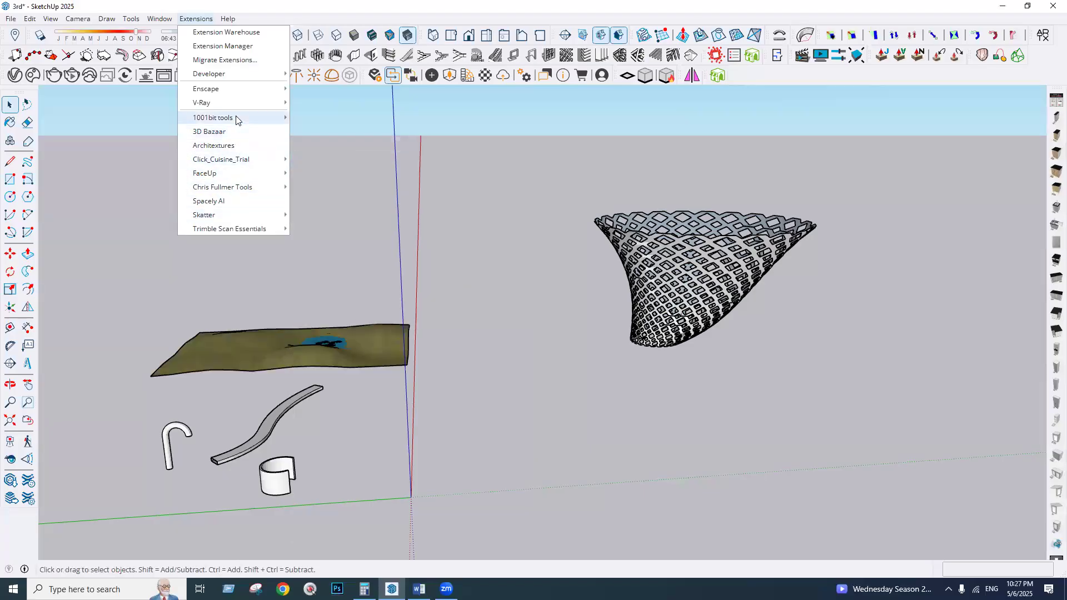
pyautogui.moveTo(234, 123)
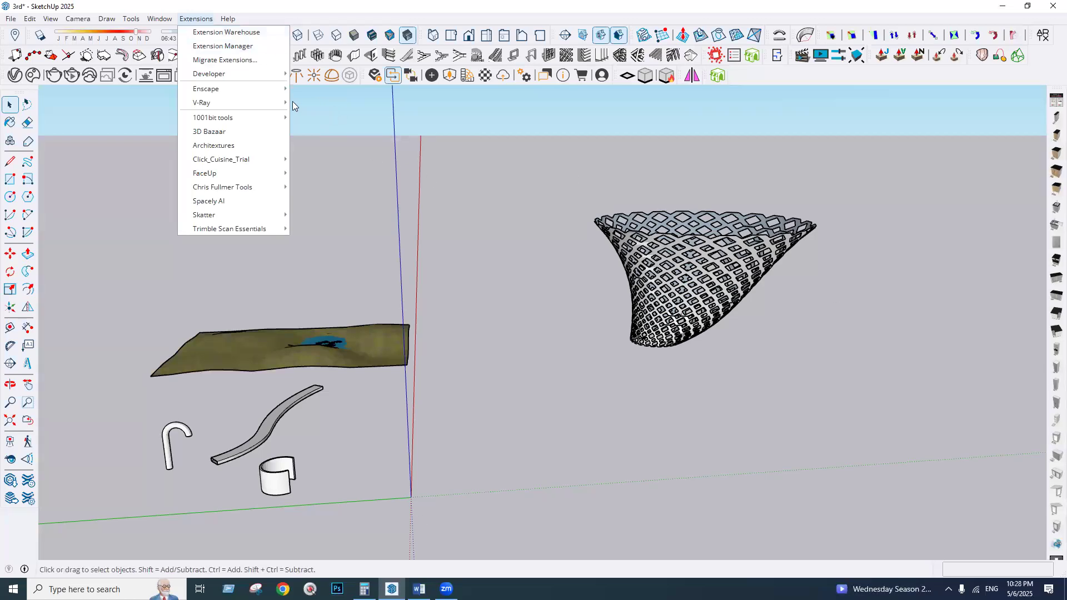
pyautogui.moveTo(285, 81)
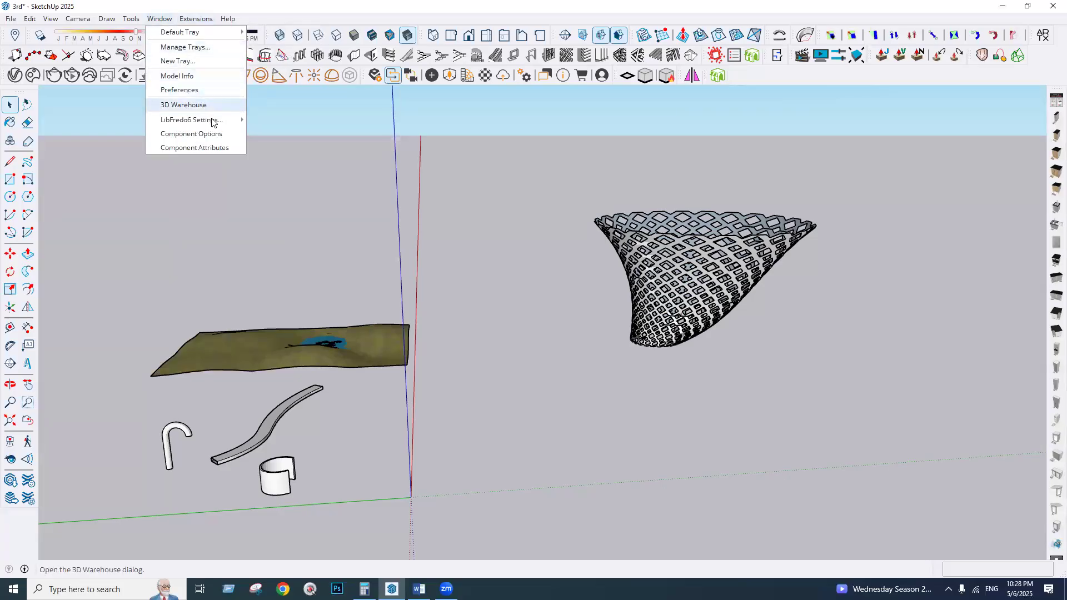
pyautogui.moveTo(213, 122)
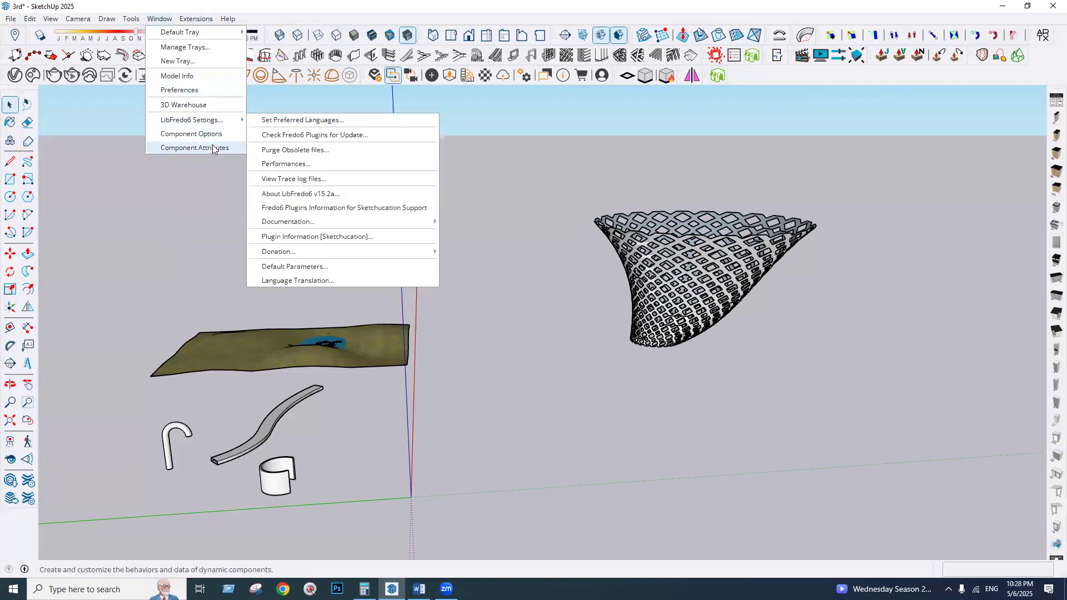
pyautogui.click(539, 142)
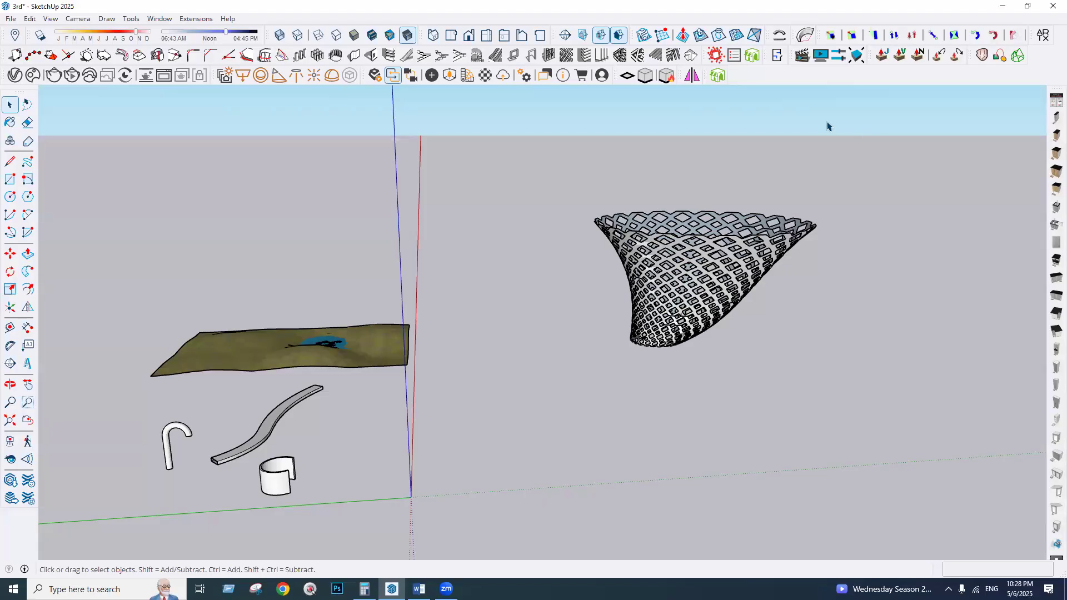
# - Reopen the Extension Warehouse, view the account options, and close it again
pyautogui.moveTo(541, 485); pyautogui.dragTo(512, 491, button='middle')
pyautogui.scroll(1, 336, 475)
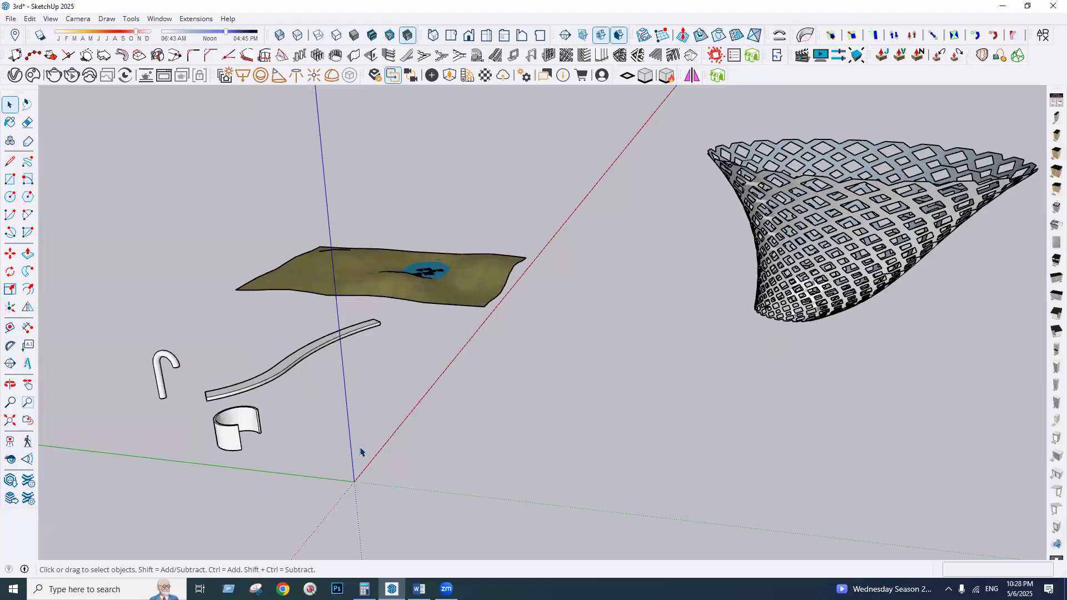
pyautogui.click(197, 21)
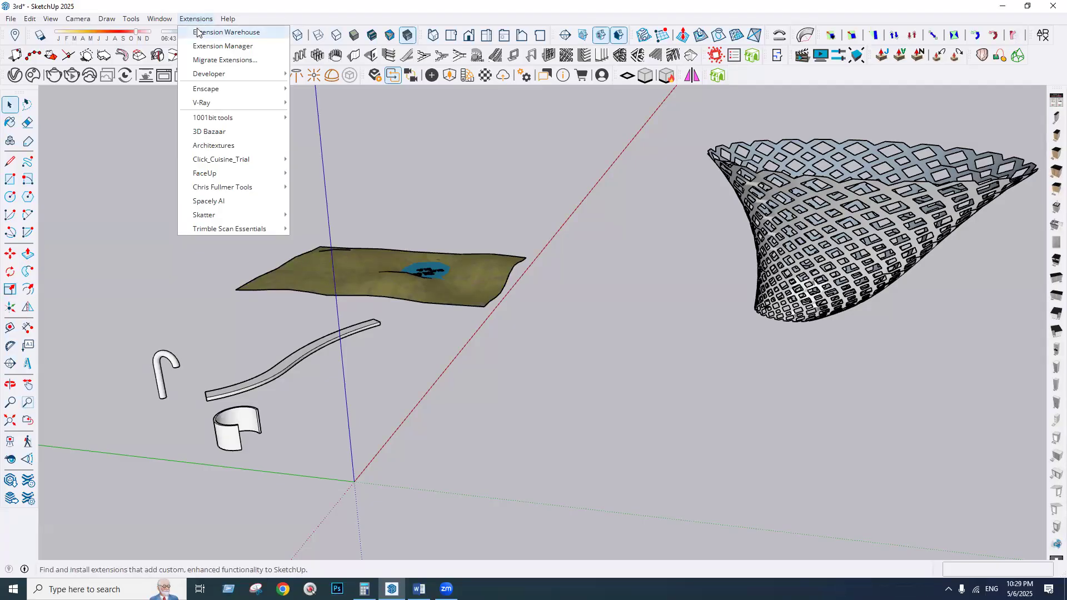
pyautogui.click(197, 33)
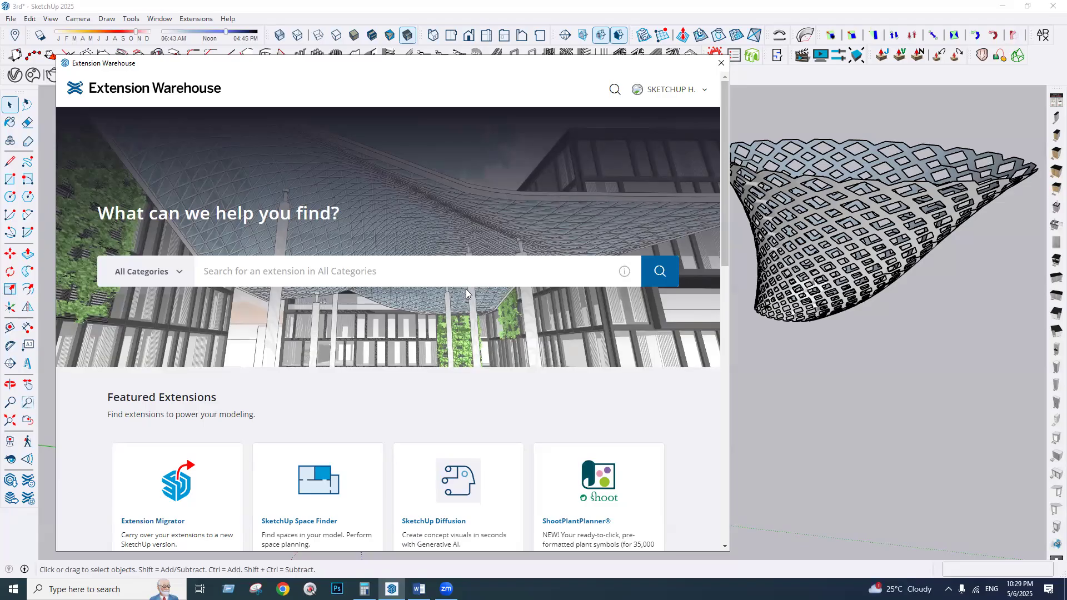
pyautogui.click(664, 93)
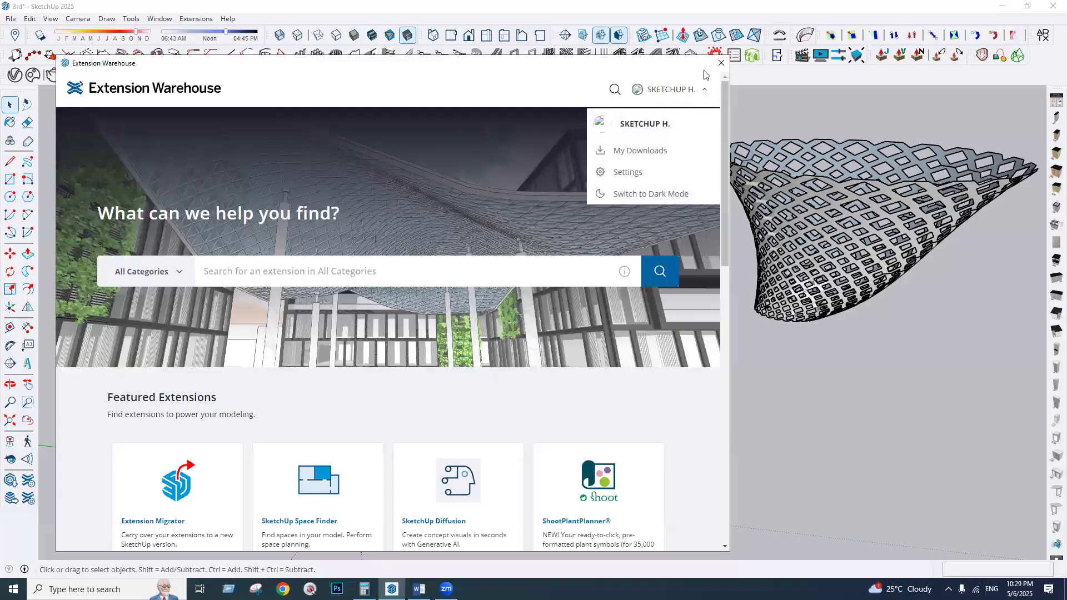
pyautogui.click(720, 64)
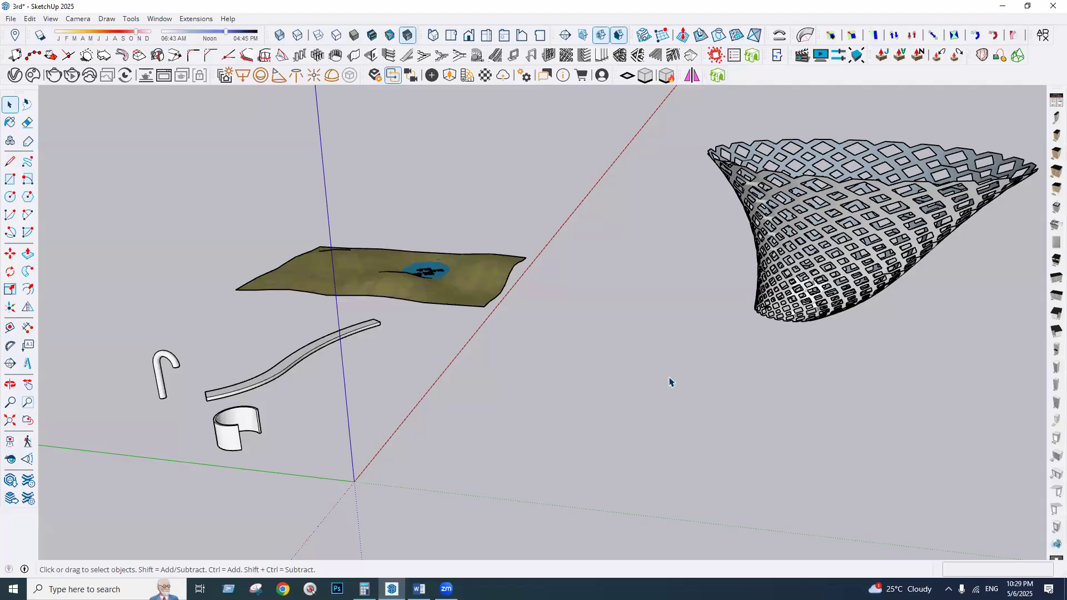
# - Examine the grass terrain with the blue pond and stones, along with the bent shapes and lattice towers around it
pyautogui.scroll(6, 528, 288)
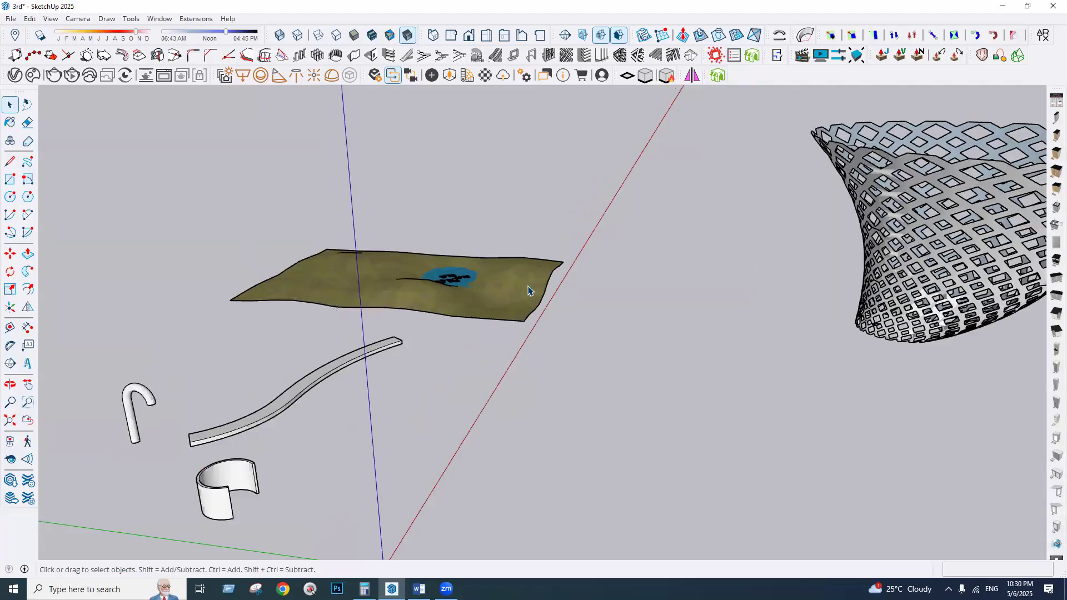
pyautogui.scroll(-5, 755, 424)
pyautogui.moveTo(608, 449); pyautogui.dragTo(659, 317, button='middle')
pyautogui.scroll(-5, 658, 318)
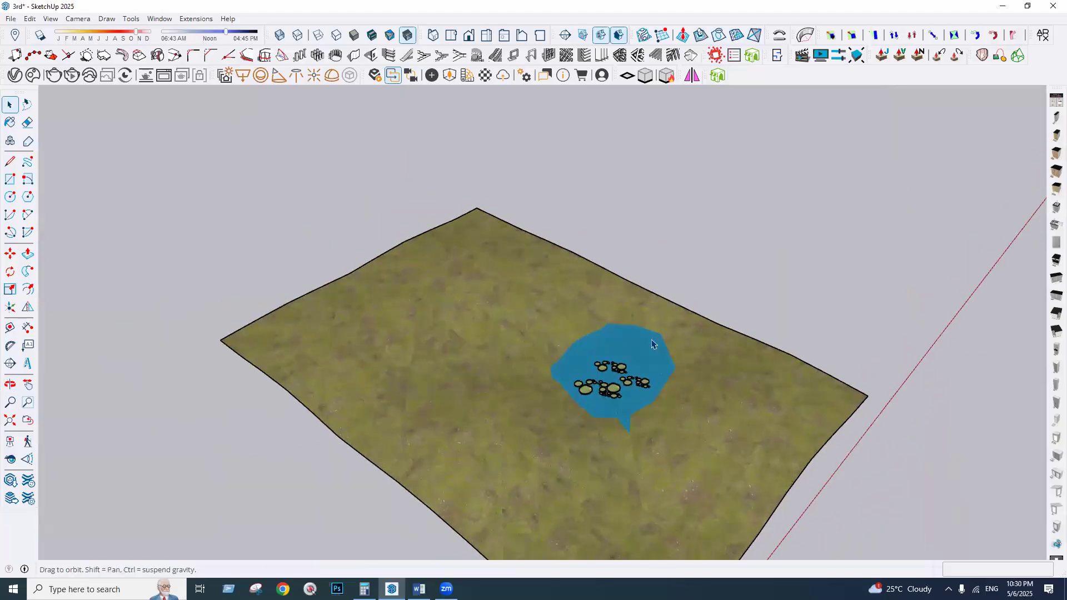
pyautogui.scroll(-2, 664, 333)
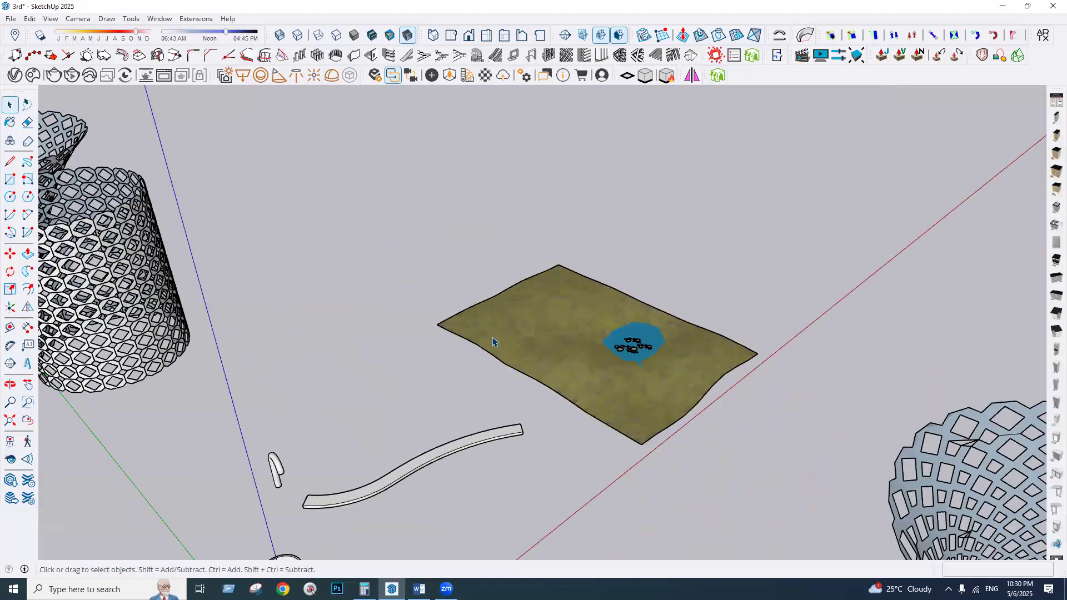
pyautogui.hotkey('shift', 'z')
pyautogui.scroll(4, 317, 278)
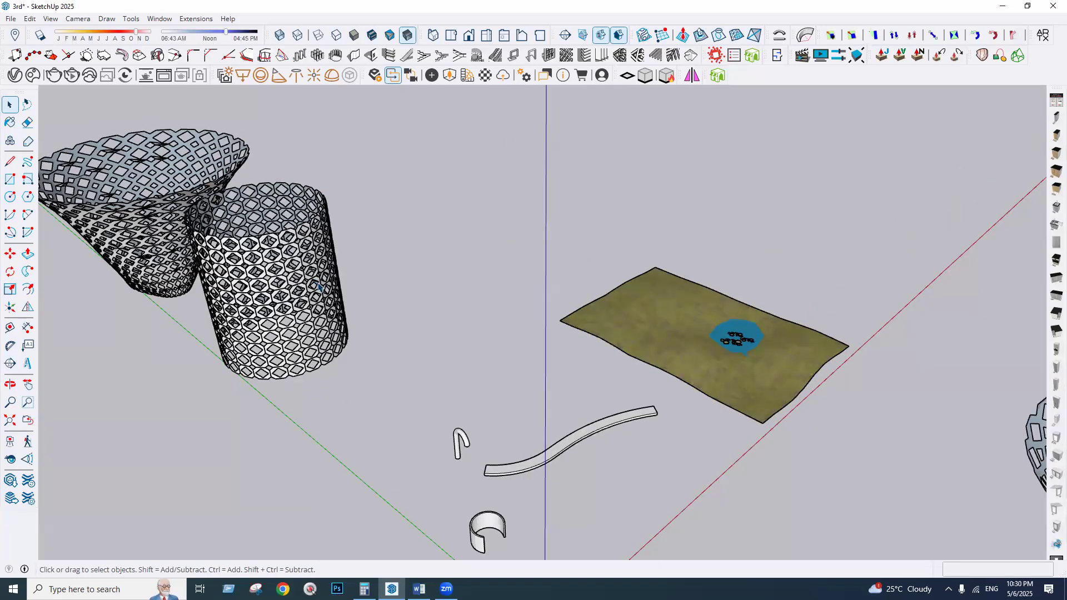
pyautogui.scroll(-2, 359, 290)
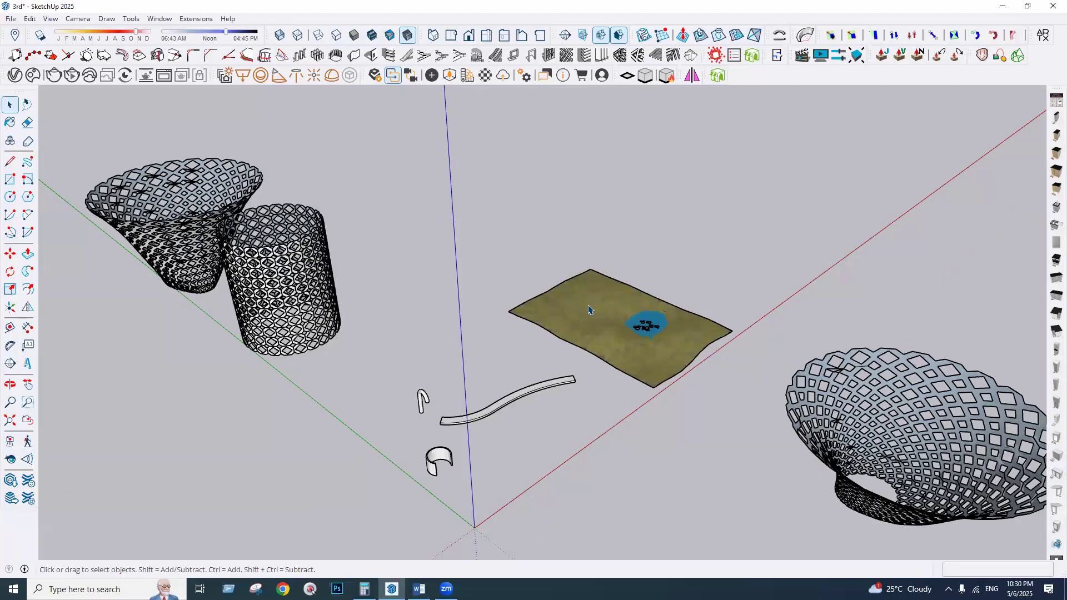
pyautogui.scroll(4, 591, 312)
pyautogui.scroll(2, 536, 135)
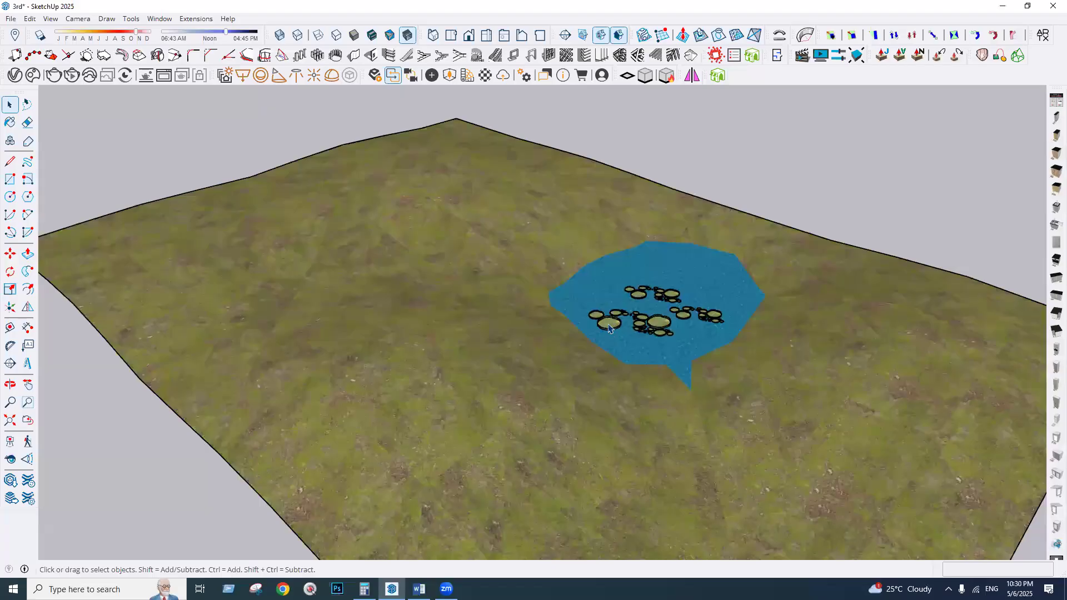
pyautogui.scroll(-1, 585, 312)
pyautogui.scroll(-5, 584, 312)
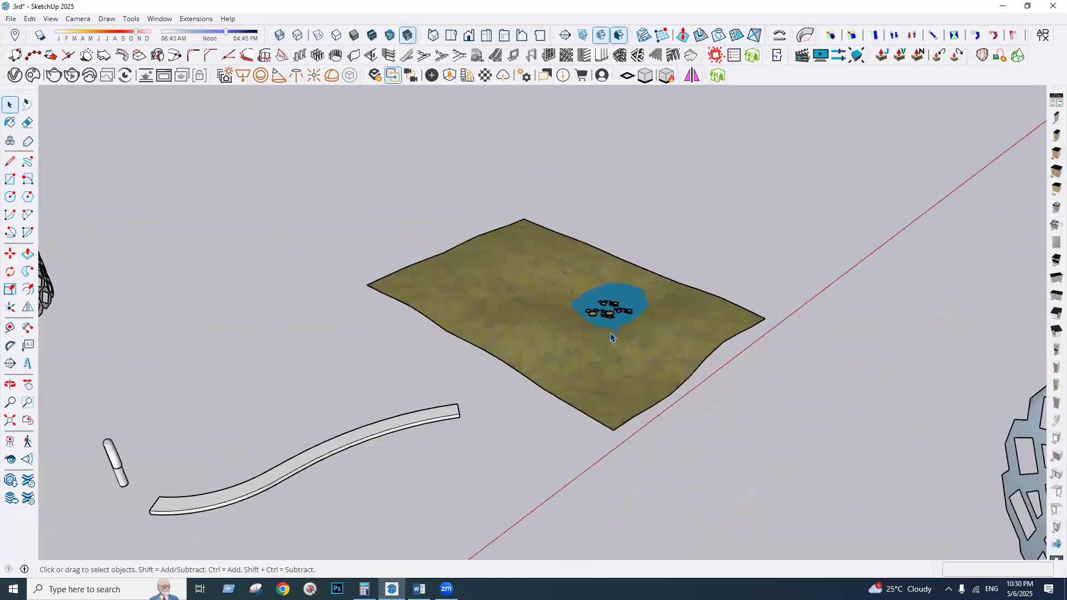
pyautogui.scroll(-1, 617, 334)
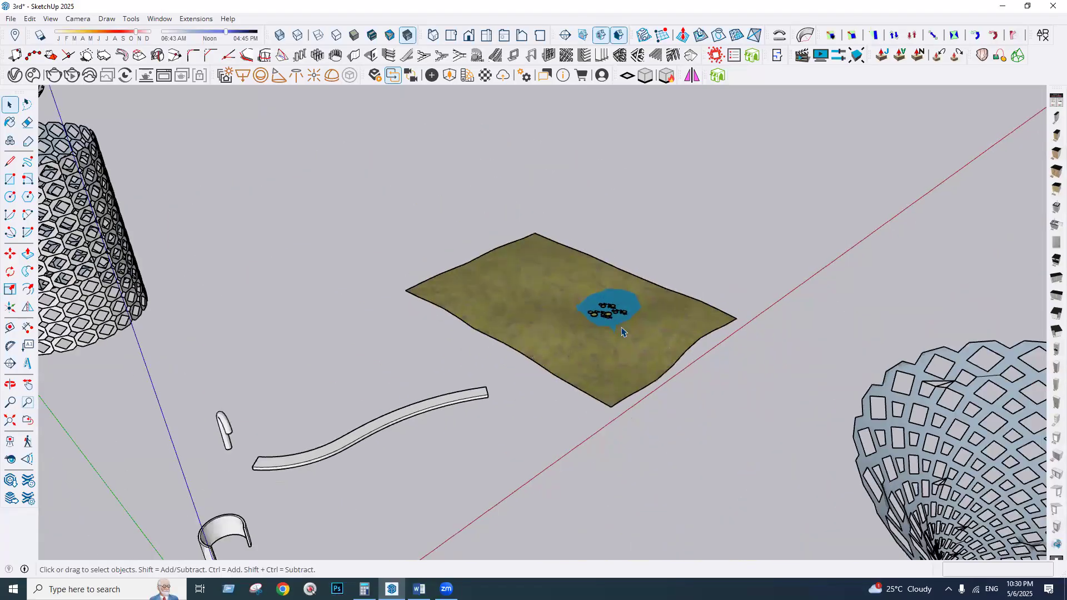
pyautogui.scroll(-1, 522, 315)
pyautogui.scroll(-2, 522, 316)
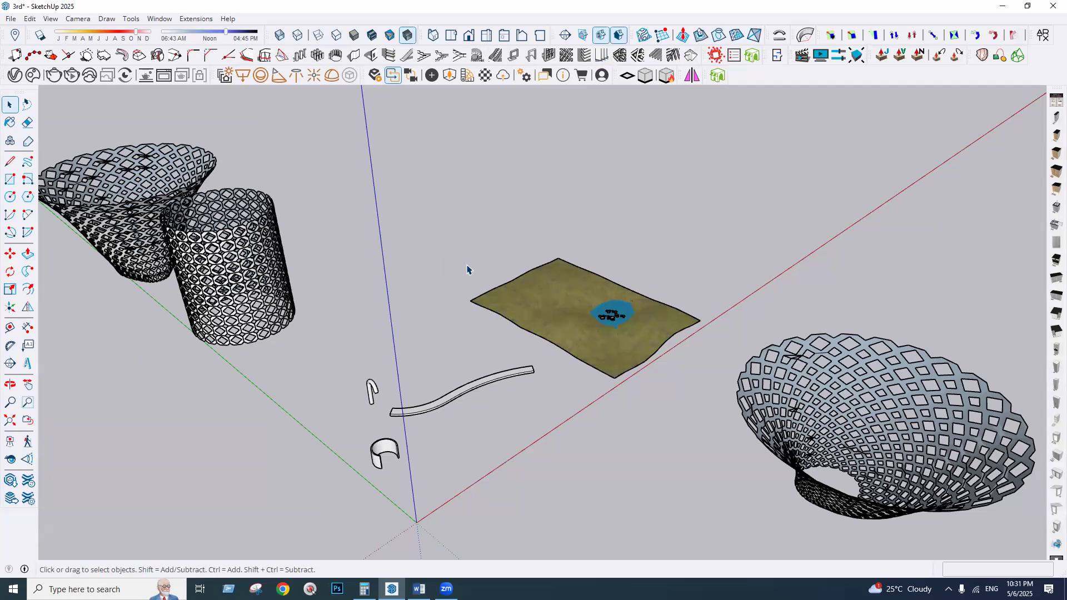
pyautogui.moveTo(467, 262); pyautogui.dragTo(512, 269, button='middle')
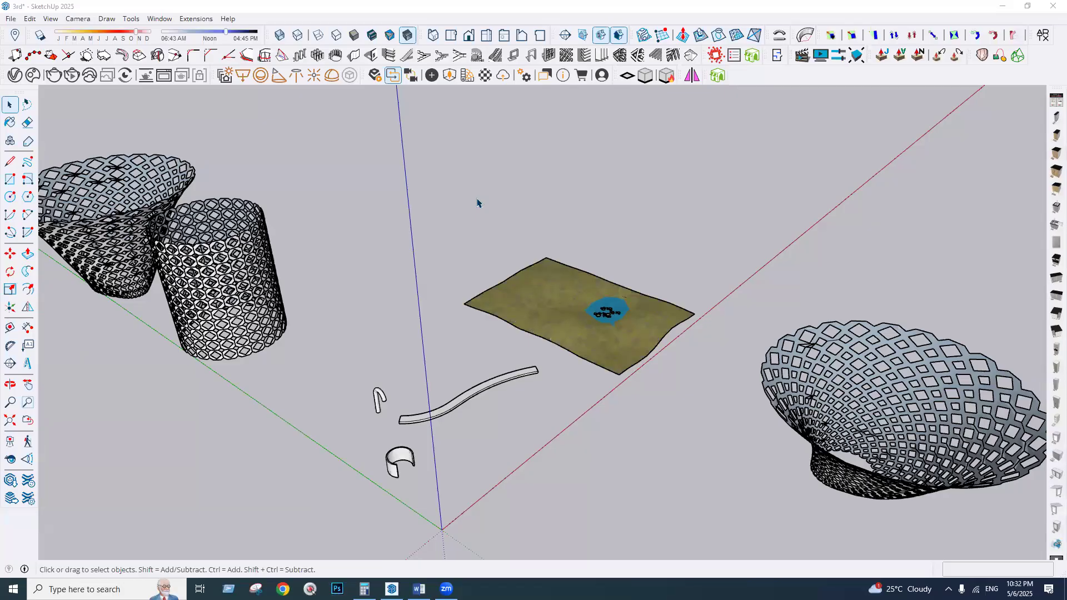
# - Minimize the model window, switch to Google Chrome and open the Google account panel
pyautogui.rightClick(477, 199)
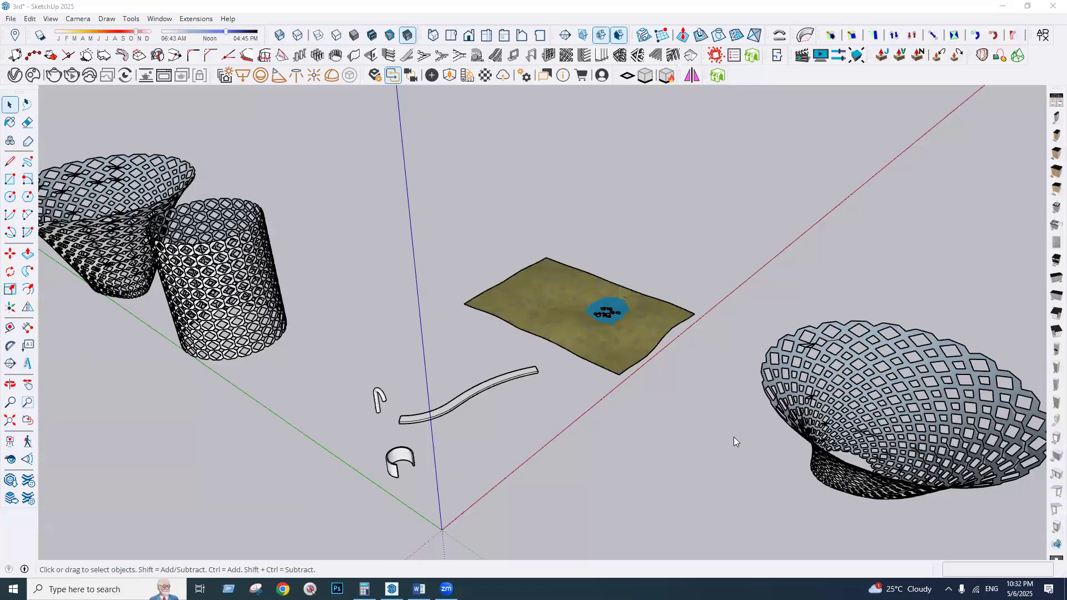
pyautogui.click(878, 110)
pyautogui.click(1002, 6)
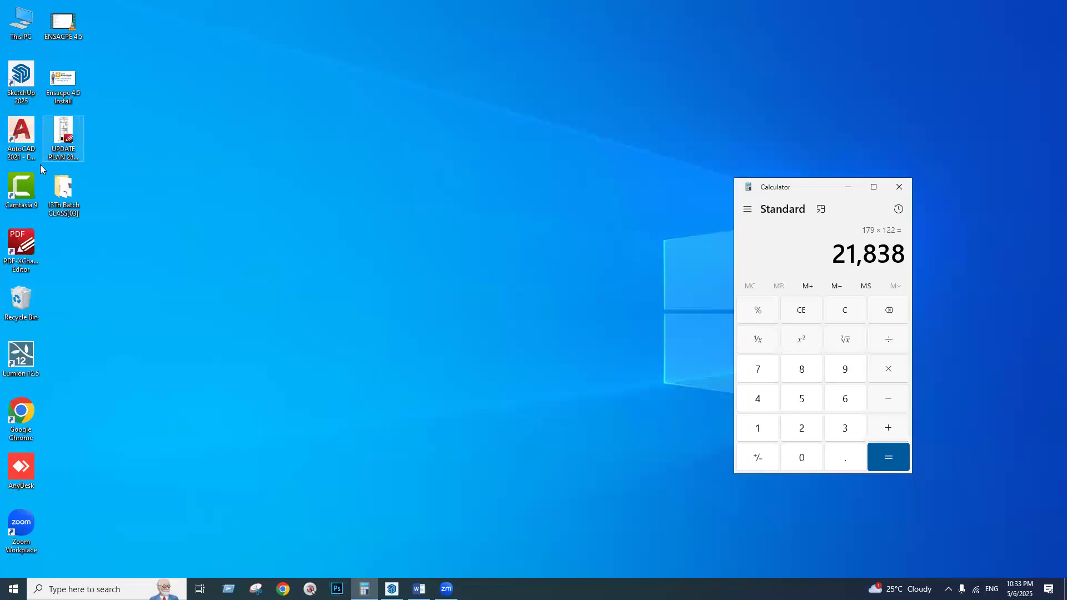
pyautogui.doubleClick(36, 413)
pyautogui.click(1043, 88)
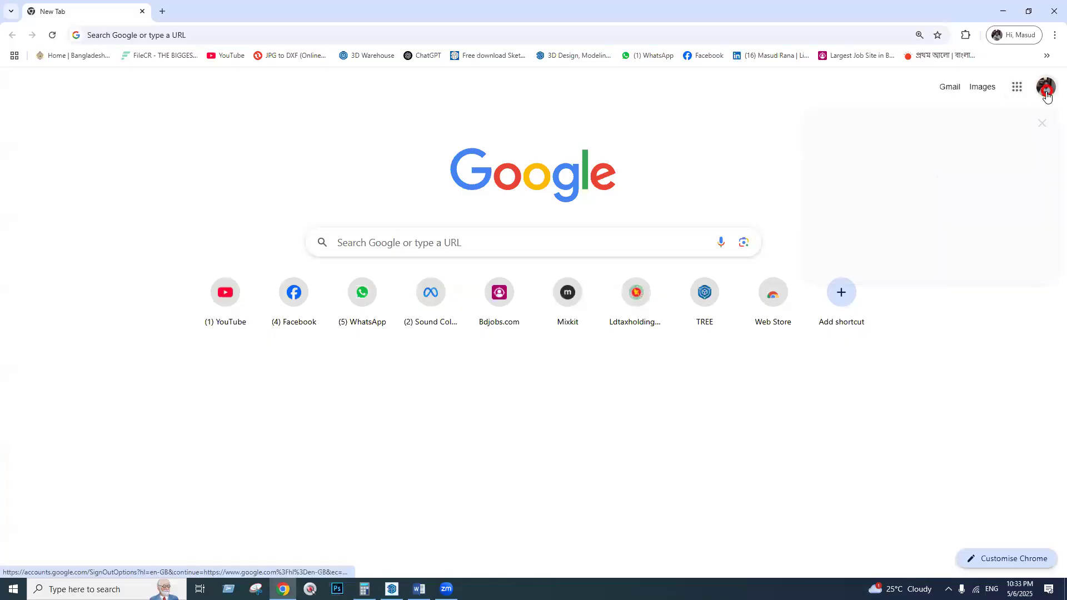